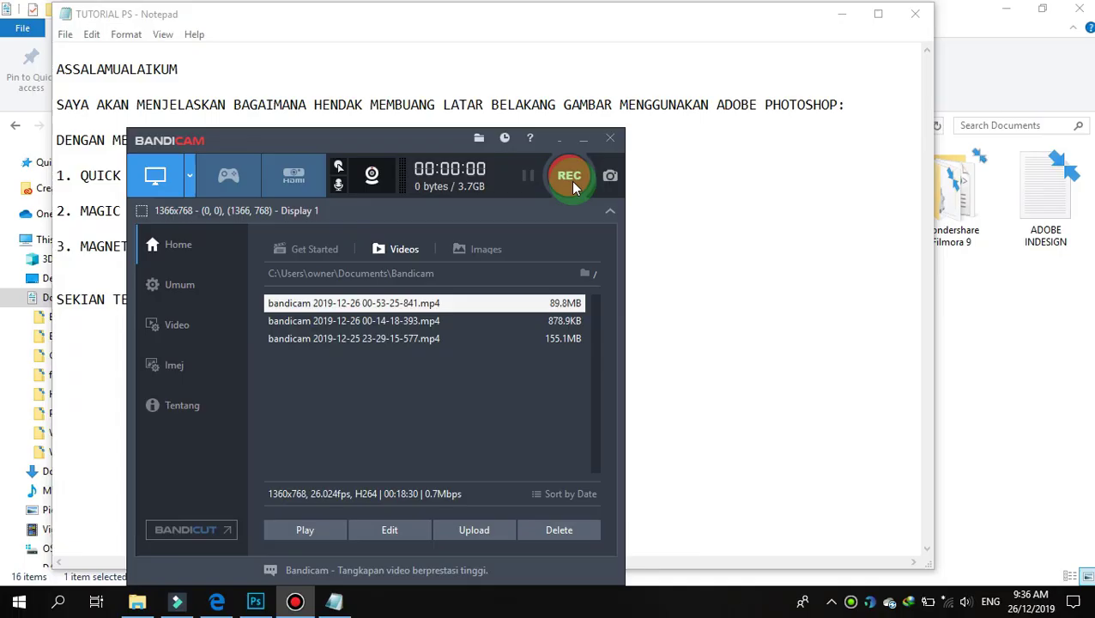
Start the Bandicam screen recording with the red REC button.
left_click(572, 182)
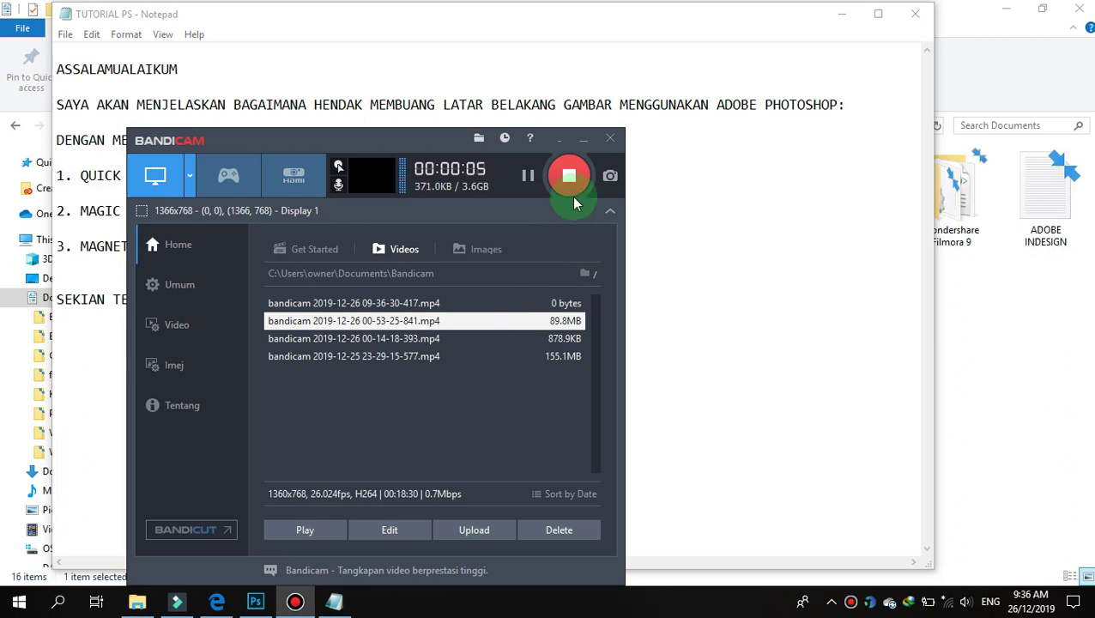
Highlight Quick Selection, Magic Wand and Magnetic Lasso in the notes, then bring up Photoshop.
left_click(583, 146)
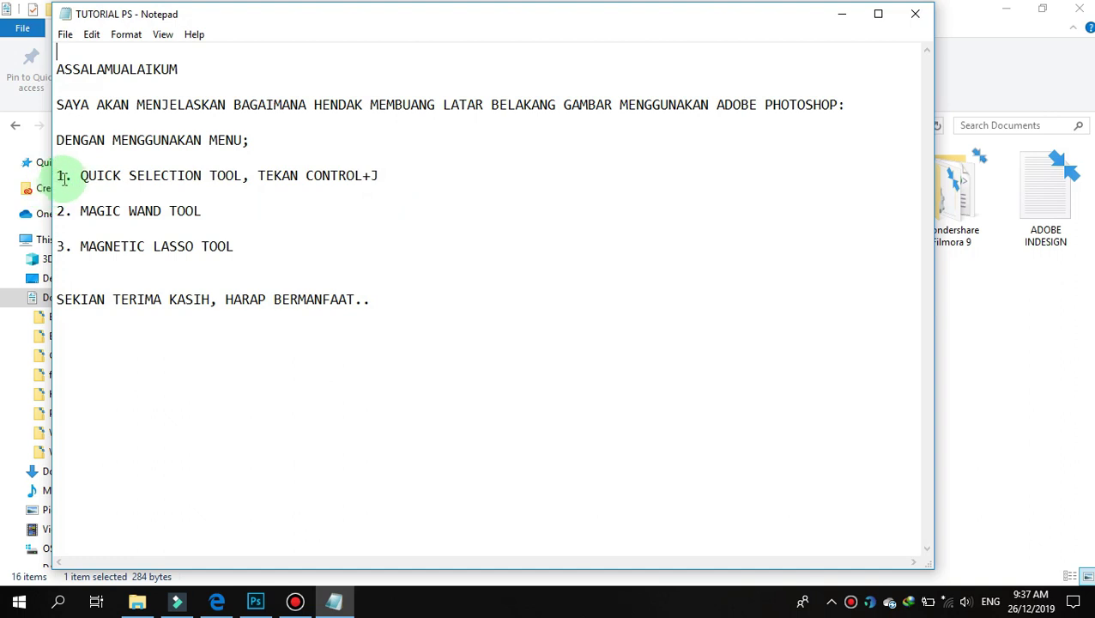
left_click_drag(78, 175, 243, 175)
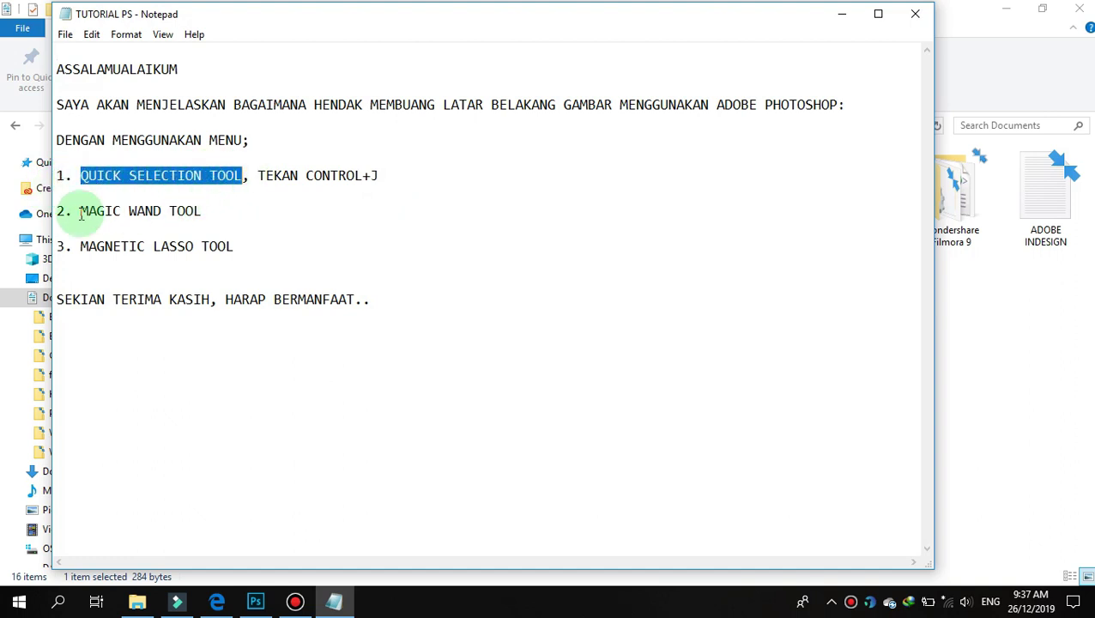
left_click_drag(79, 212, 207, 213)
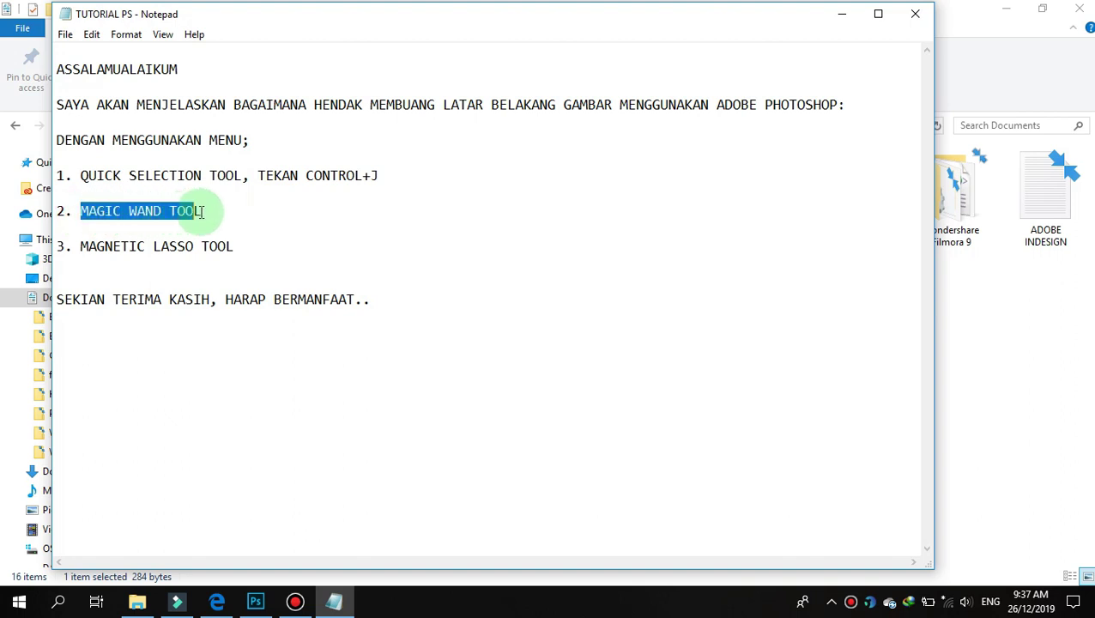
left_click_drag(79, 247, 239, 246)
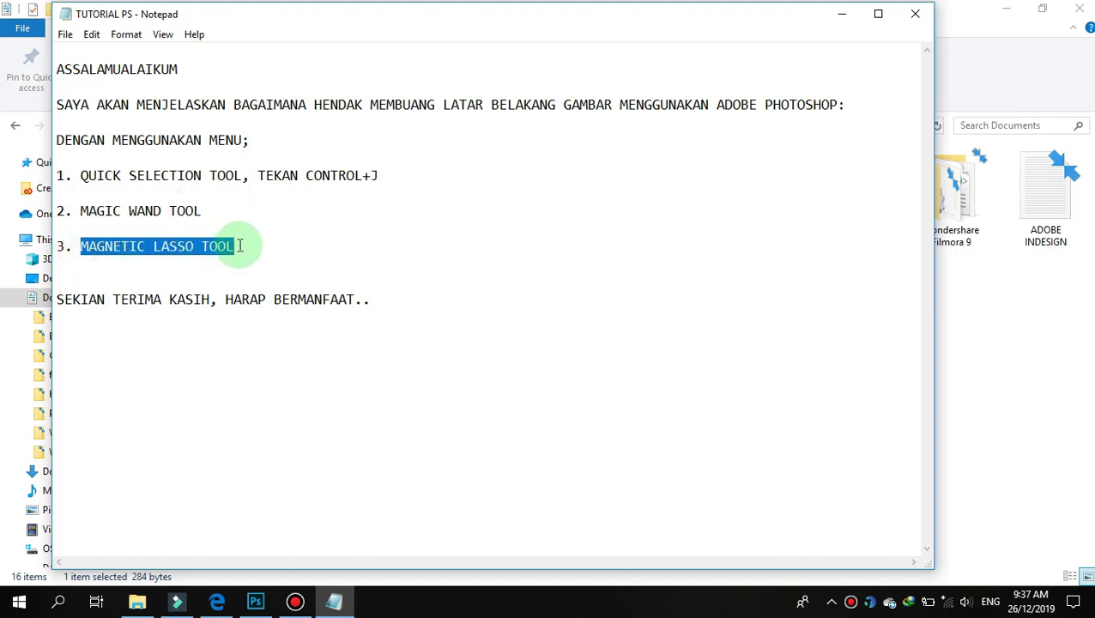
left_click(841, 16)
left_click(256, 603)
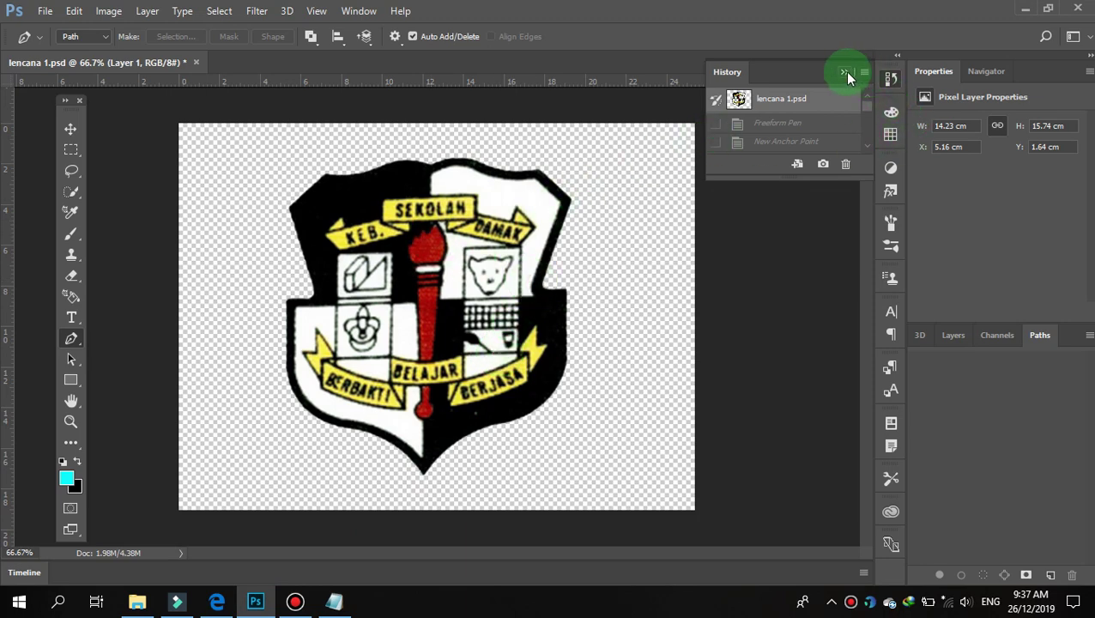
Collapse the History panel and close lencana 1.psd, answering the save prompt.
left_click(844, 72)
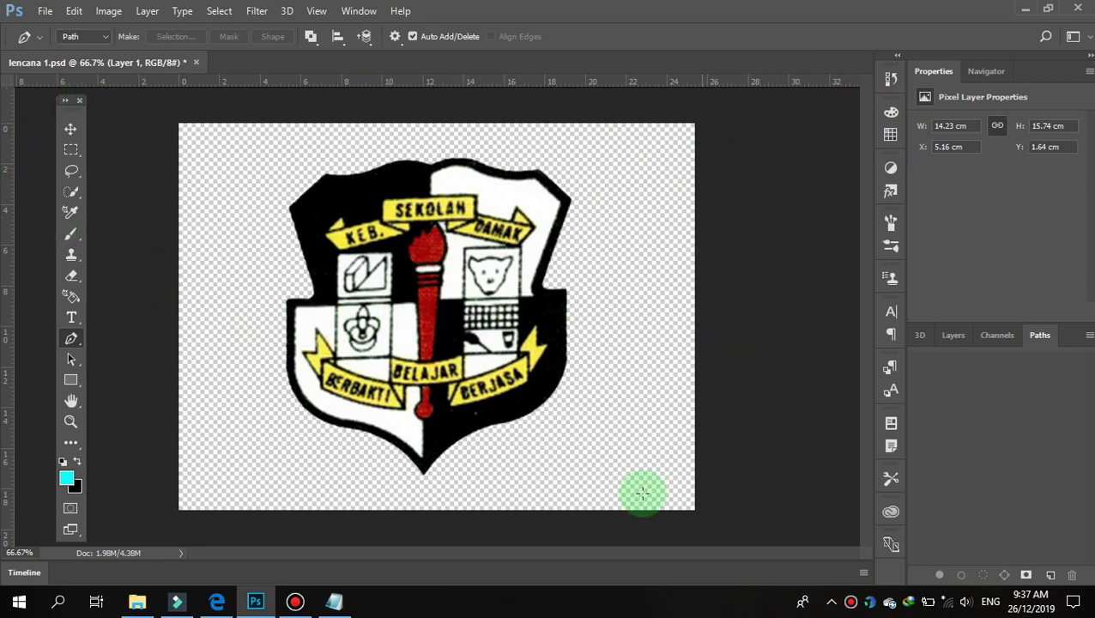
left_click(196, 62)
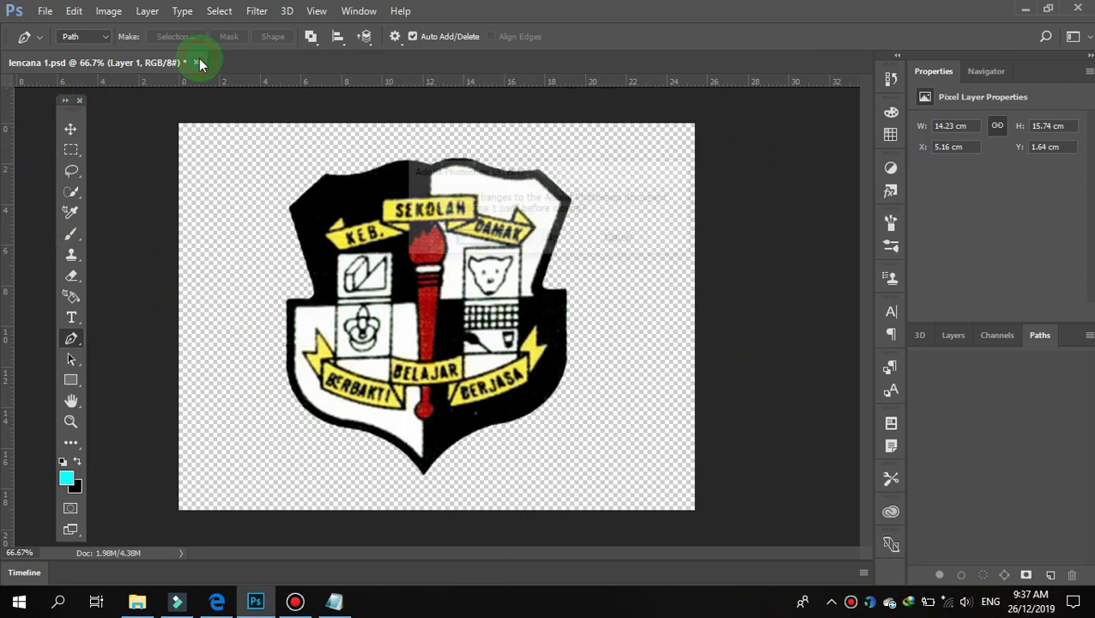
left_click(547, 240)
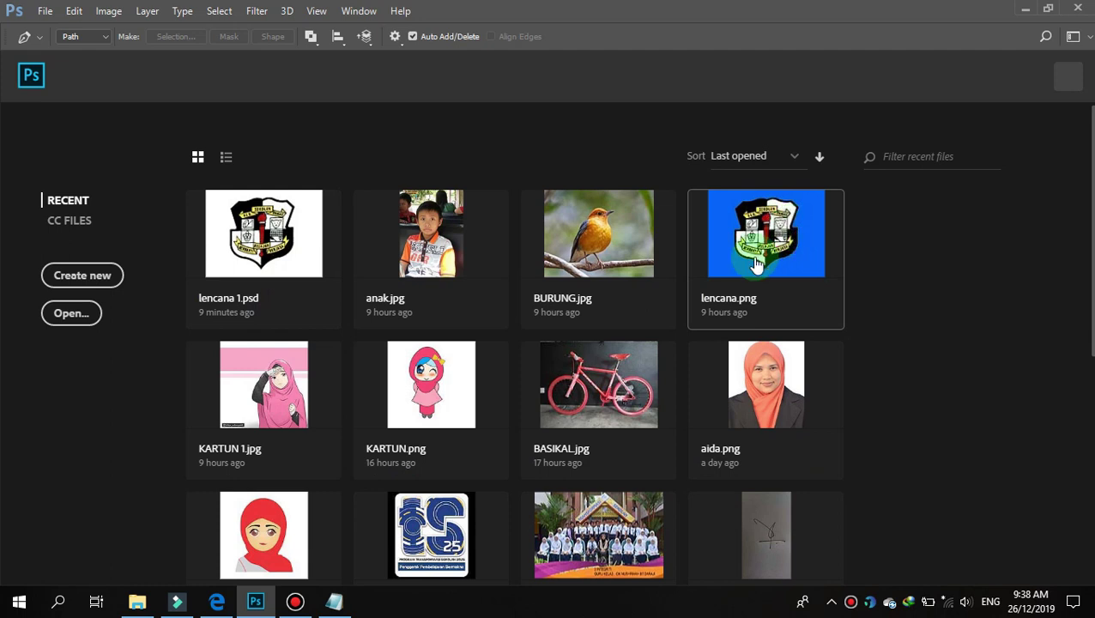
Bring up the File > Open dialog and cancel it without opening anything.
left_click(227, 300)
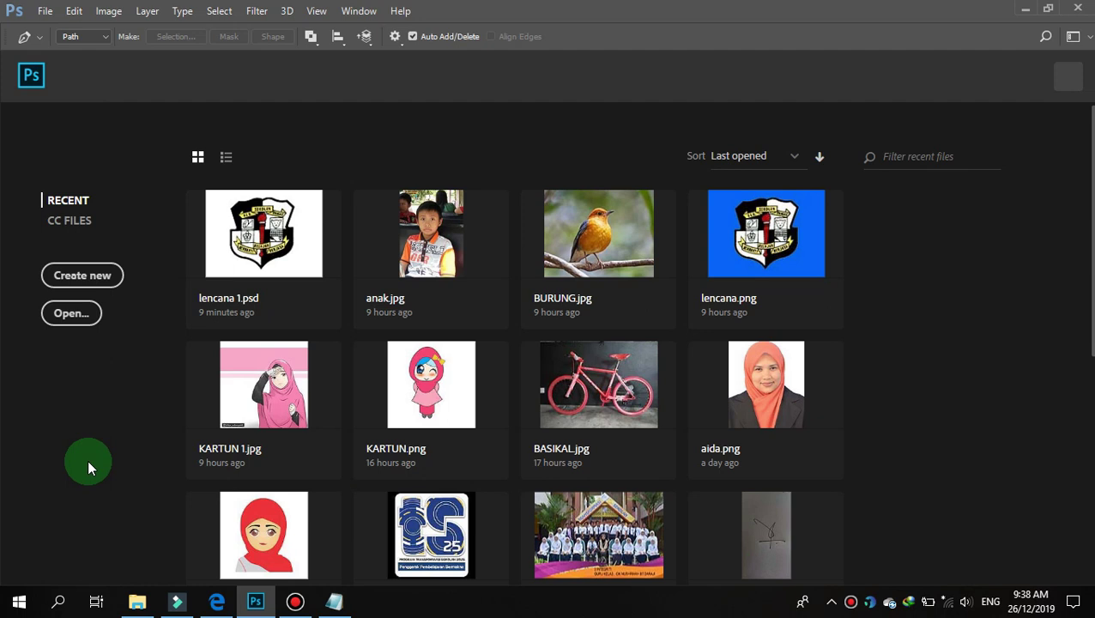
left_click(45, 11)
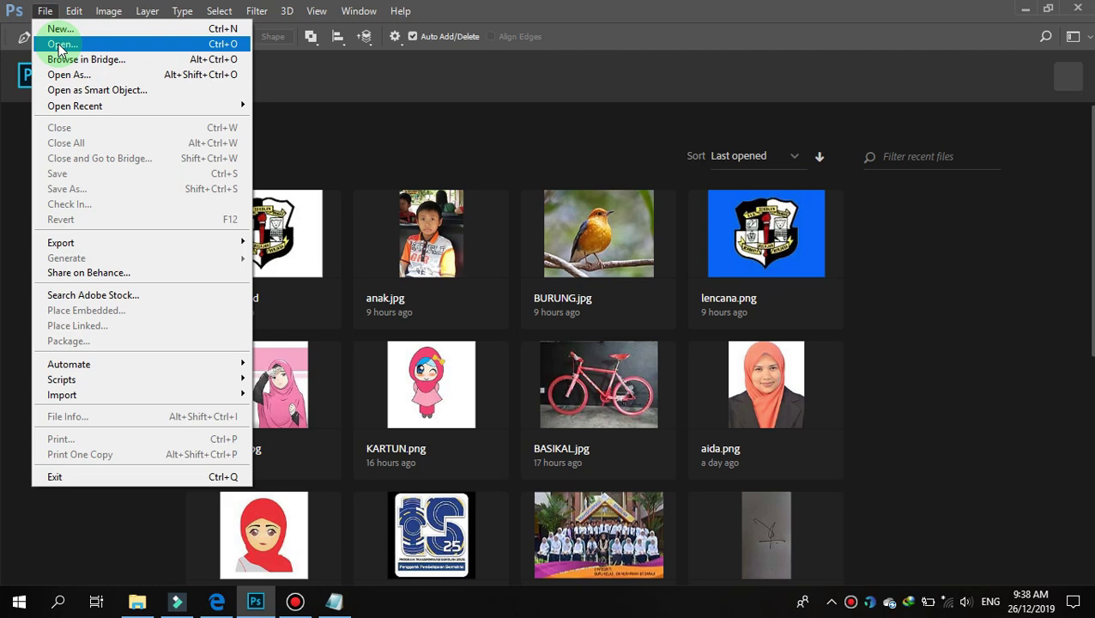
left_click(125, 44)
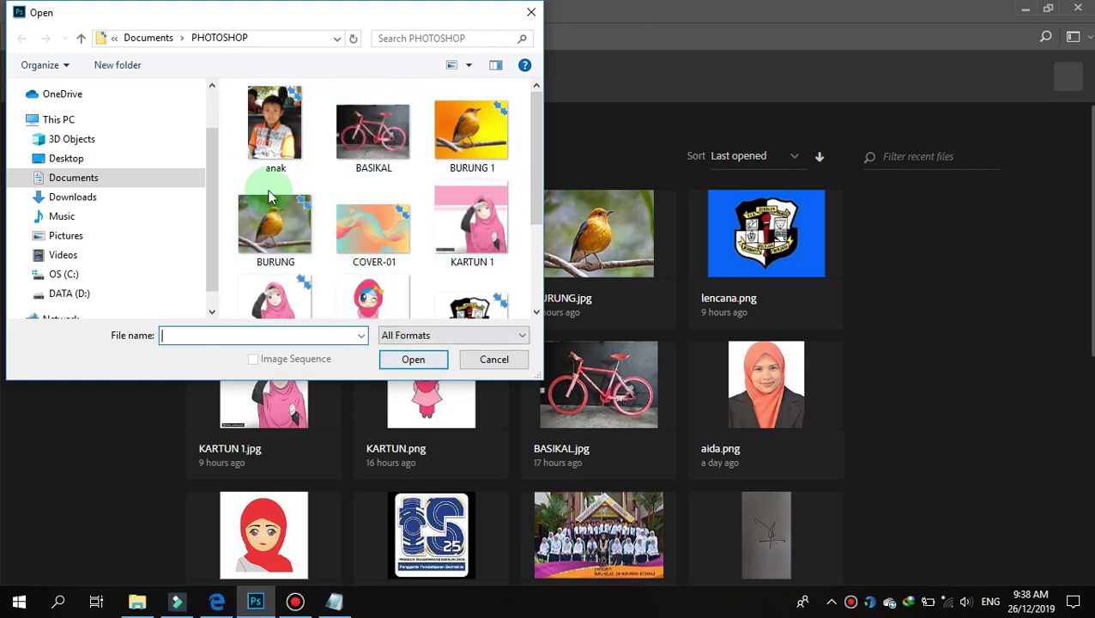
left_click(488, 360)
Start a new blank document from the home screen's Create new.
left_click(46, 11)
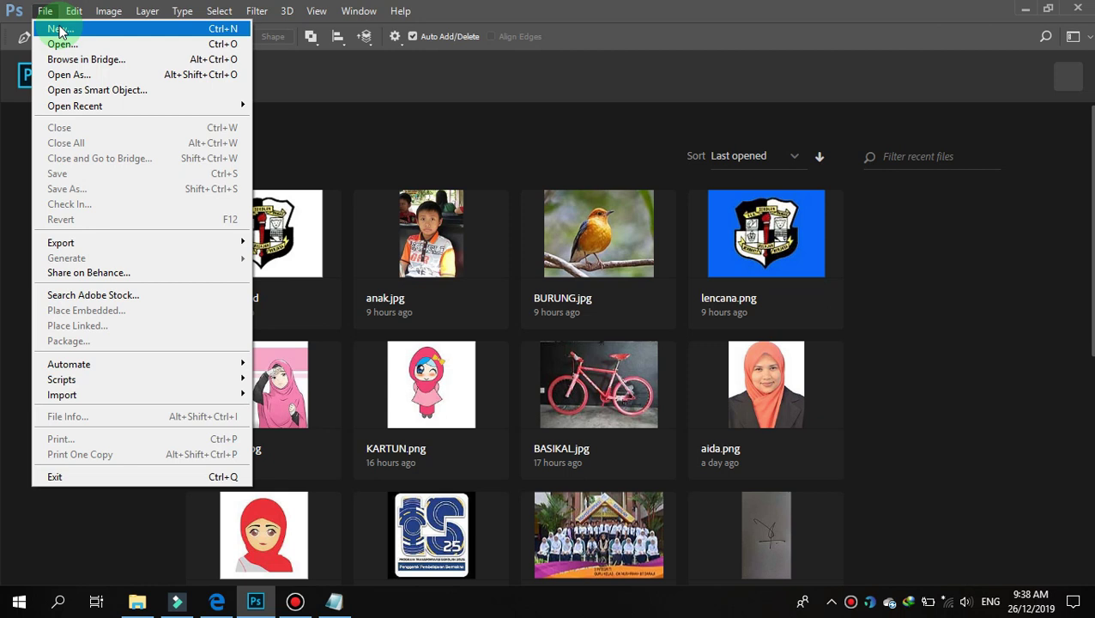
left_click(45, 12)
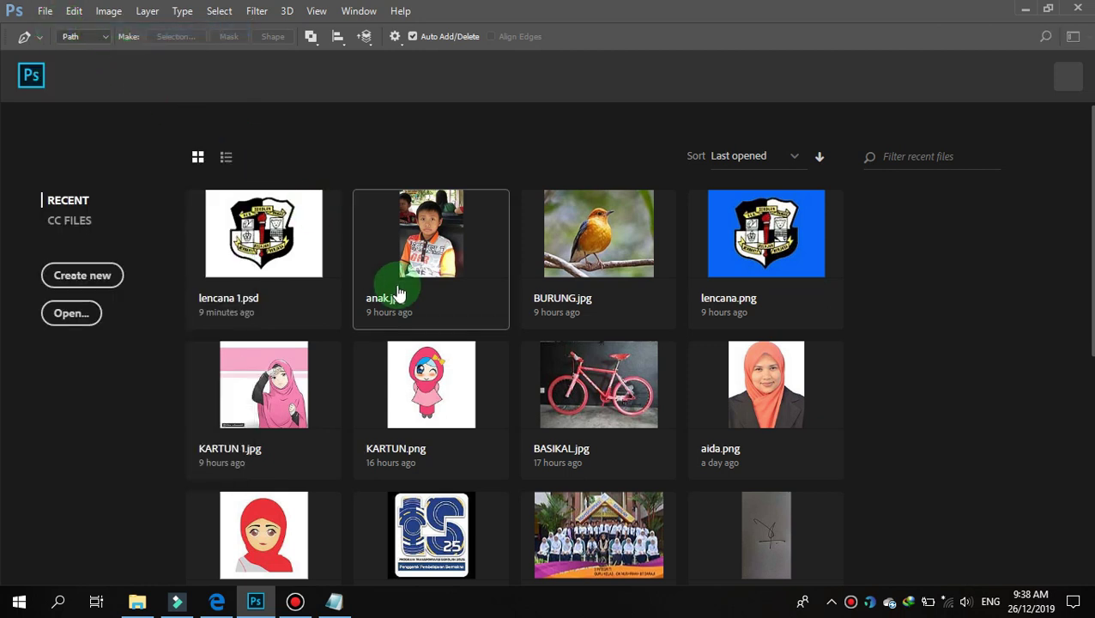
left_click(109, 276)
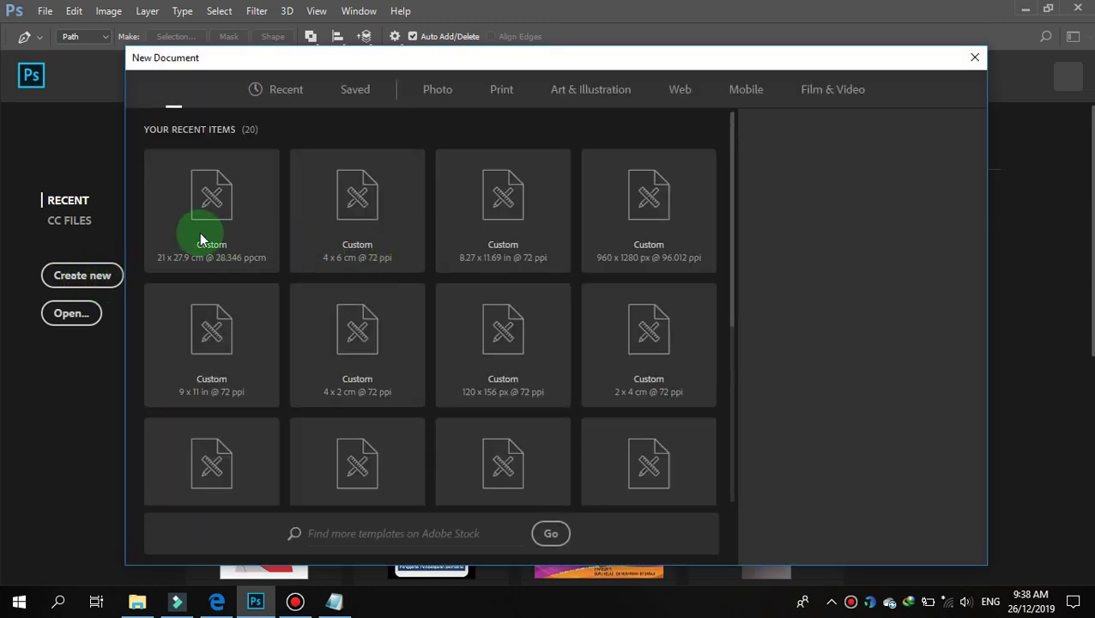
Try the 21 x 27.9 cm and 4 x 6 cm presets, then close without creating.
left_click(200, 239)
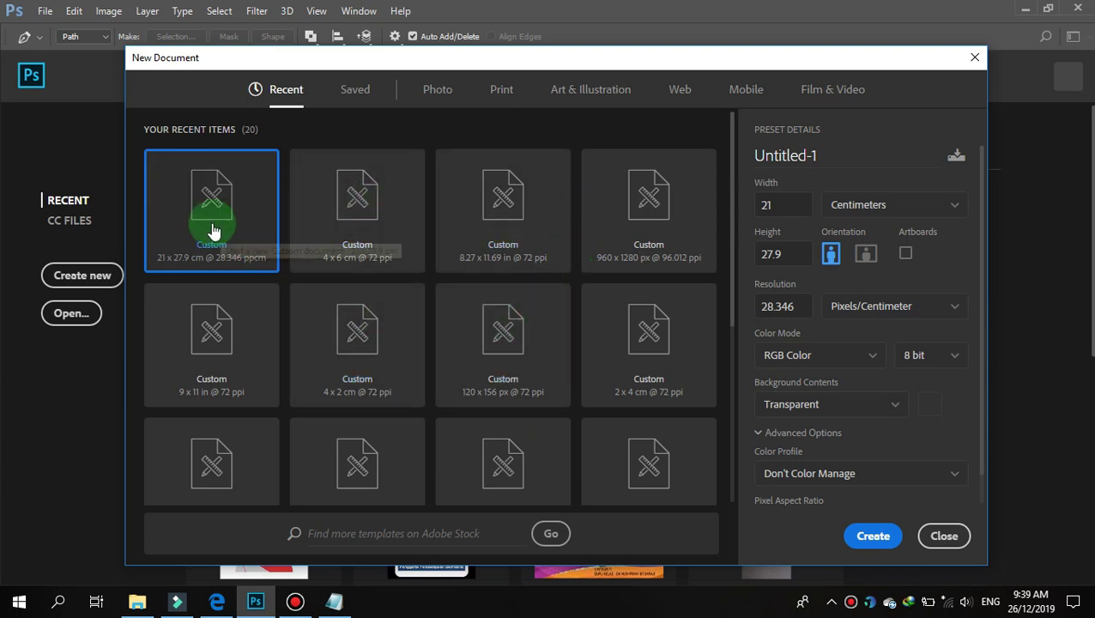
left_click(352, 211)
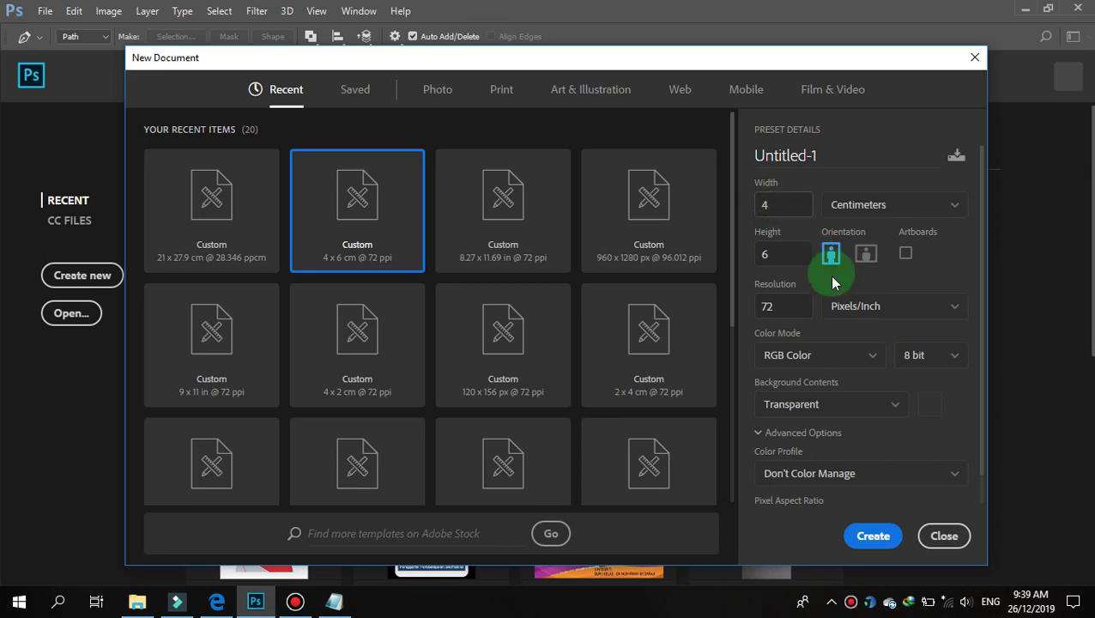
left_click(950, 536)
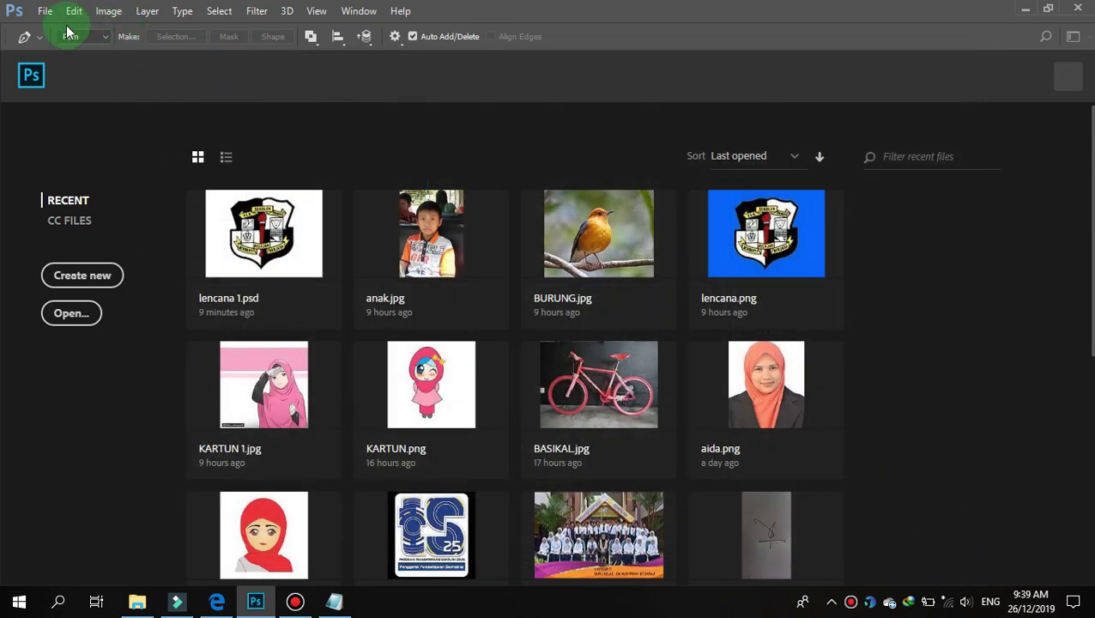
left_click(48, 14)
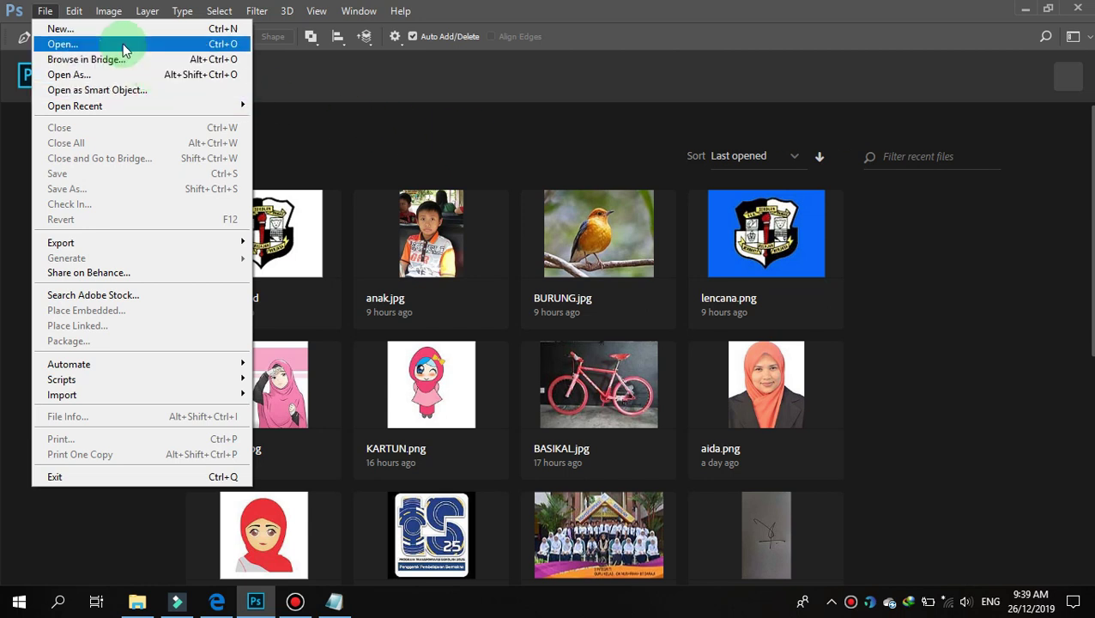
left_click(317, 150)
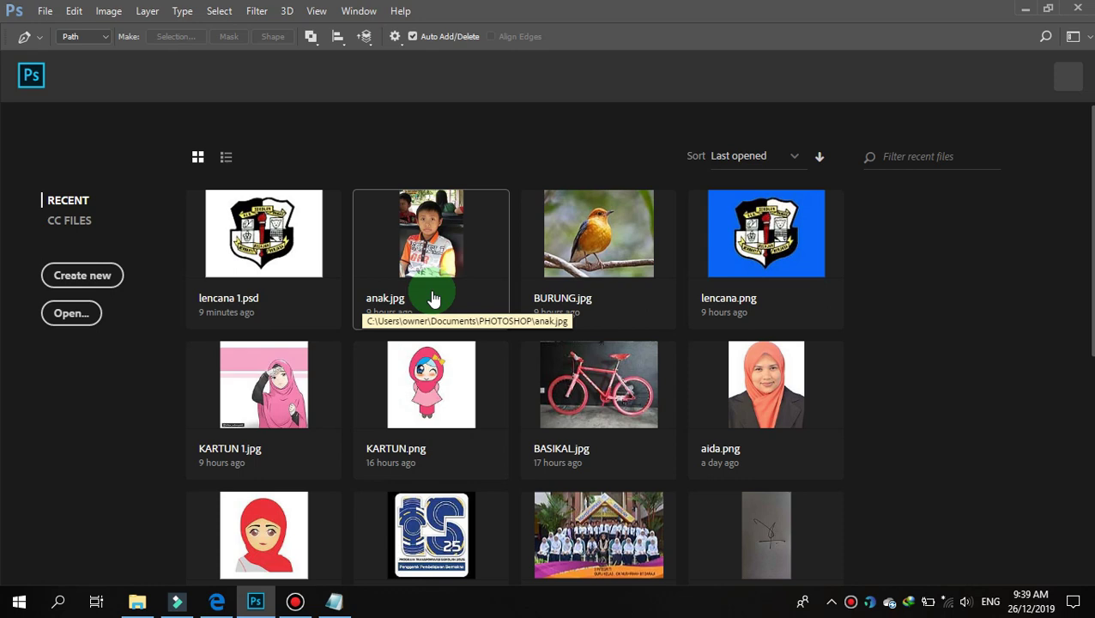
left_click(292, 603)
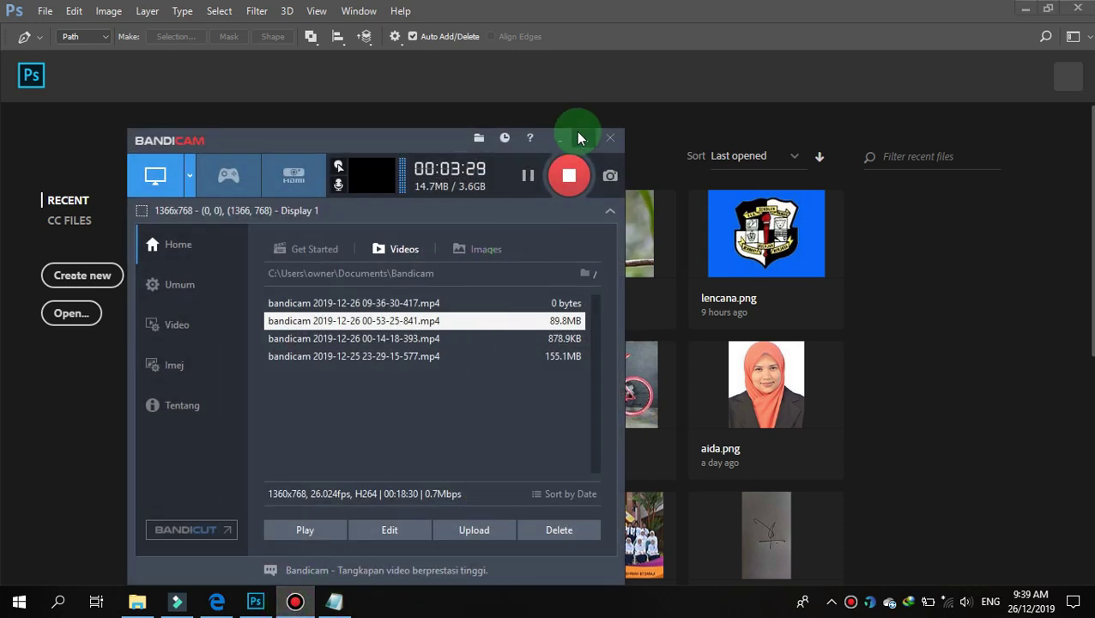
left_click(578, 134)
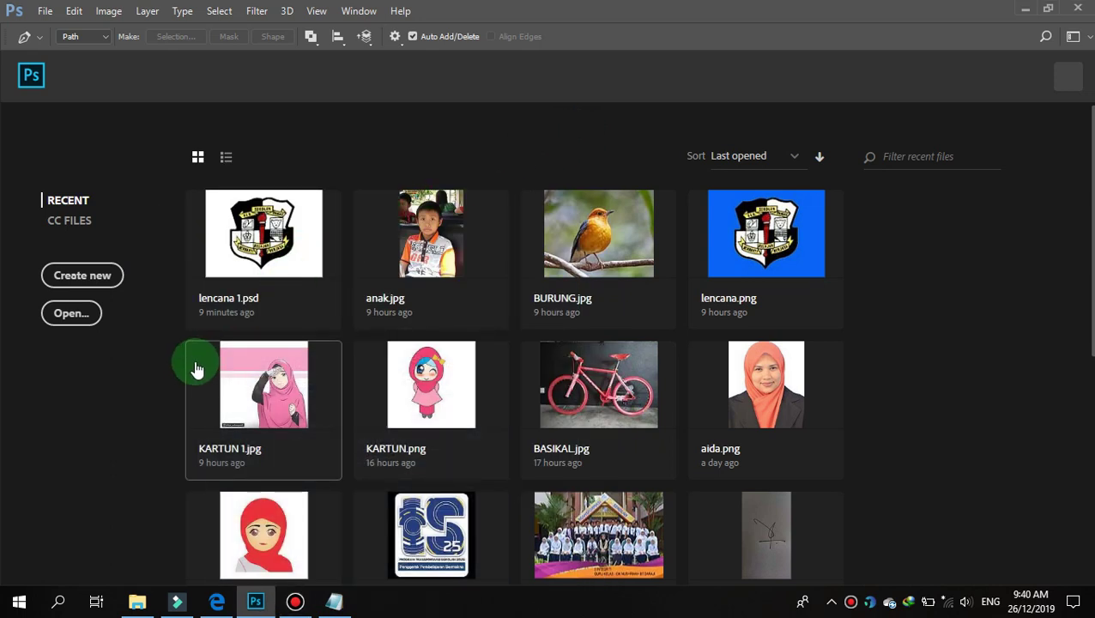
Open lencana.png, the badge on a blue background, from the PHOTOSHOP folder.
left_click(45, 12)
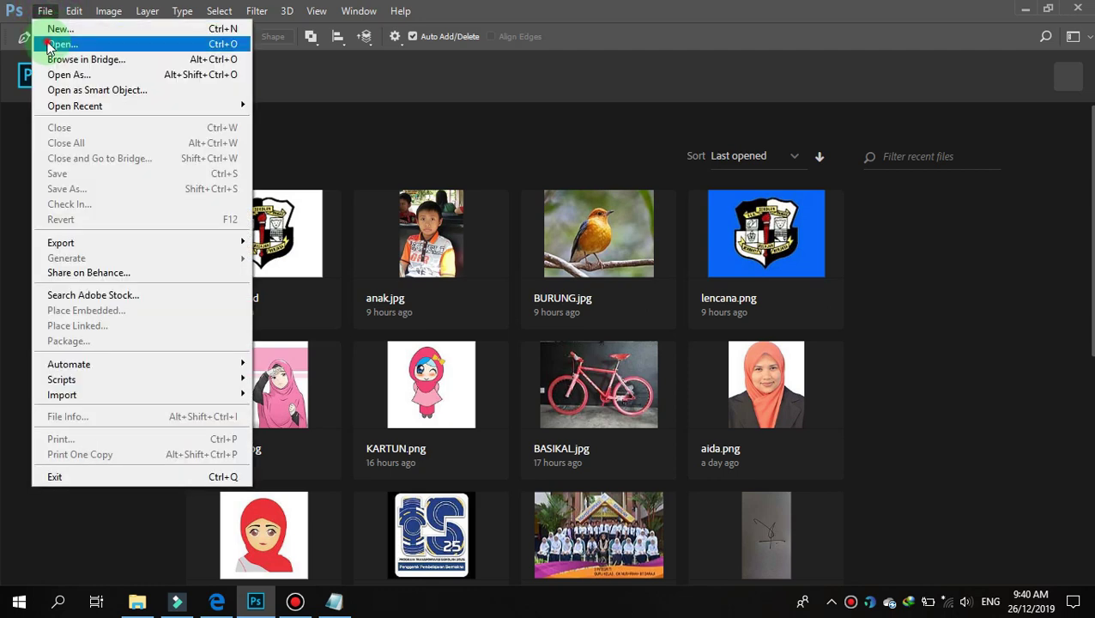
left_click(86, 51)
left_click(410, 273)
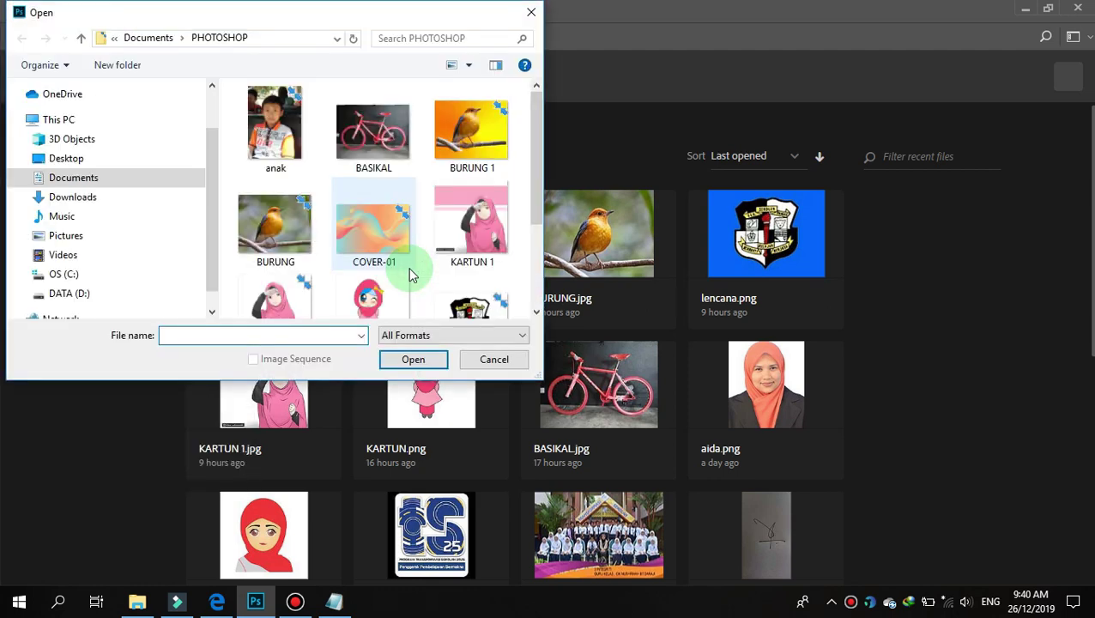
scroll(406, 231, "down", 2)
left_click(378, 275)
left_click(400, 363)
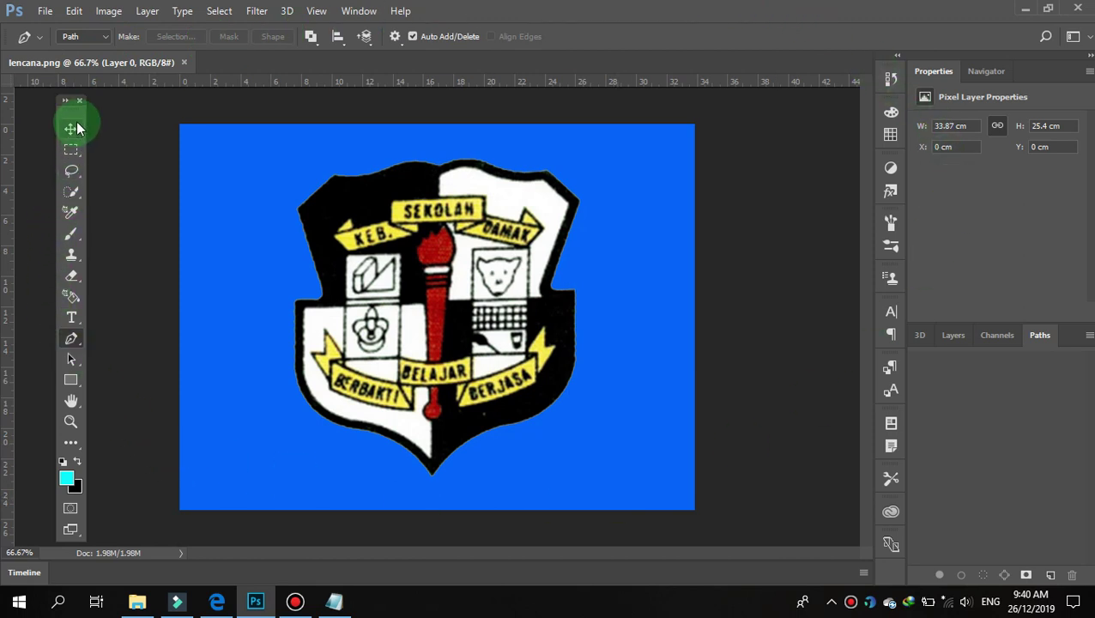
left_click(71, 128)
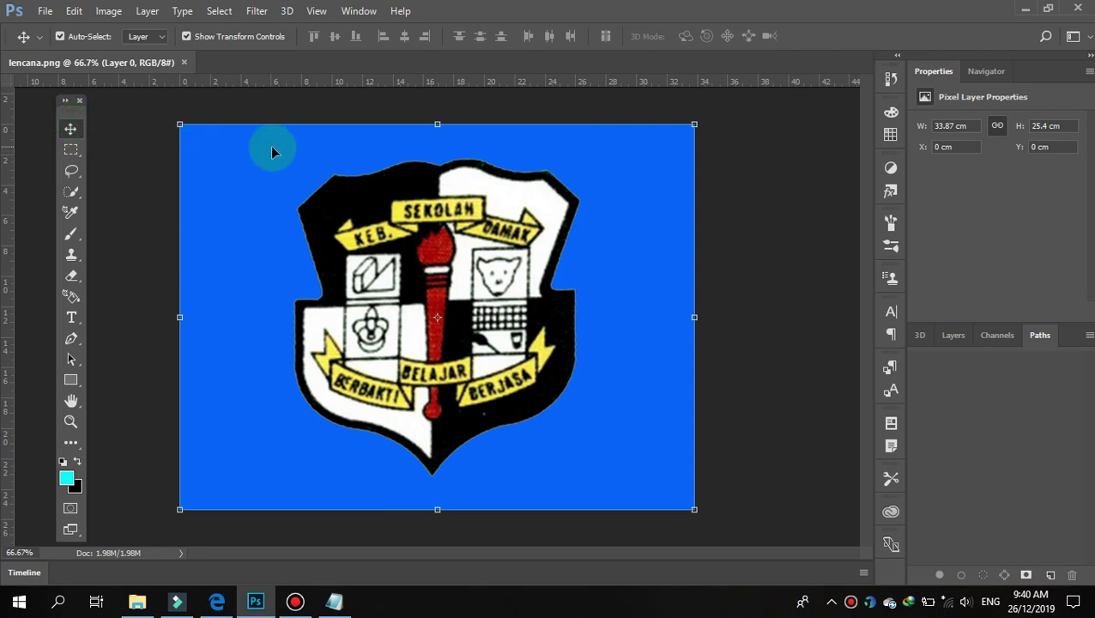
mouse_move(203, 160)
left_mouse_down()
mouse_move(235, 198)
mouse_move(270, 215)
left_mouse_up()
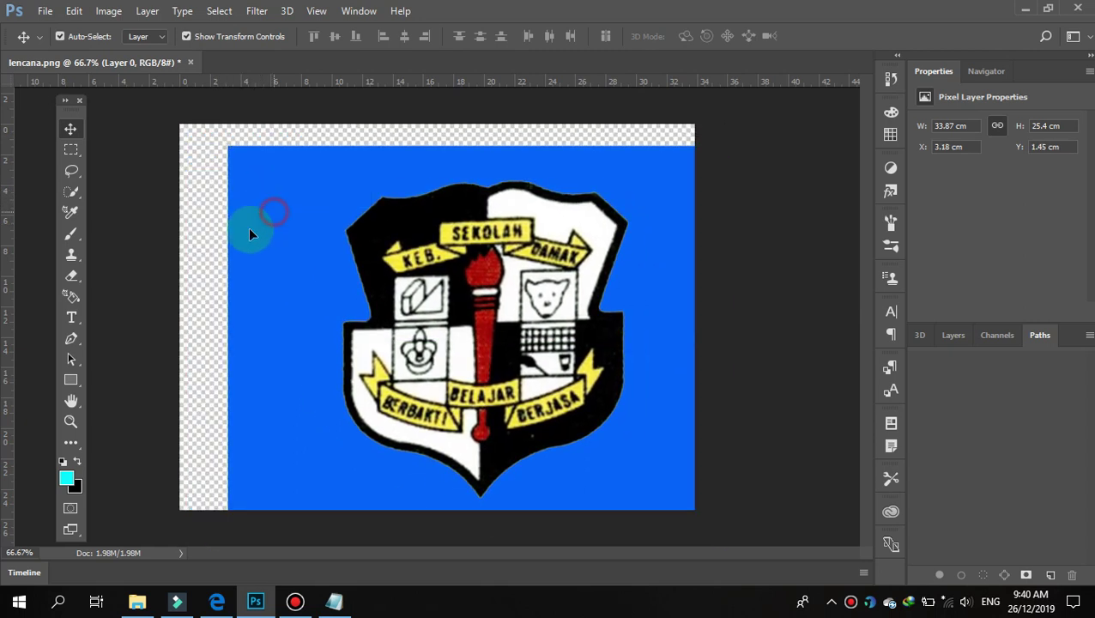
left_click_drag(256, 224, 243, 141)
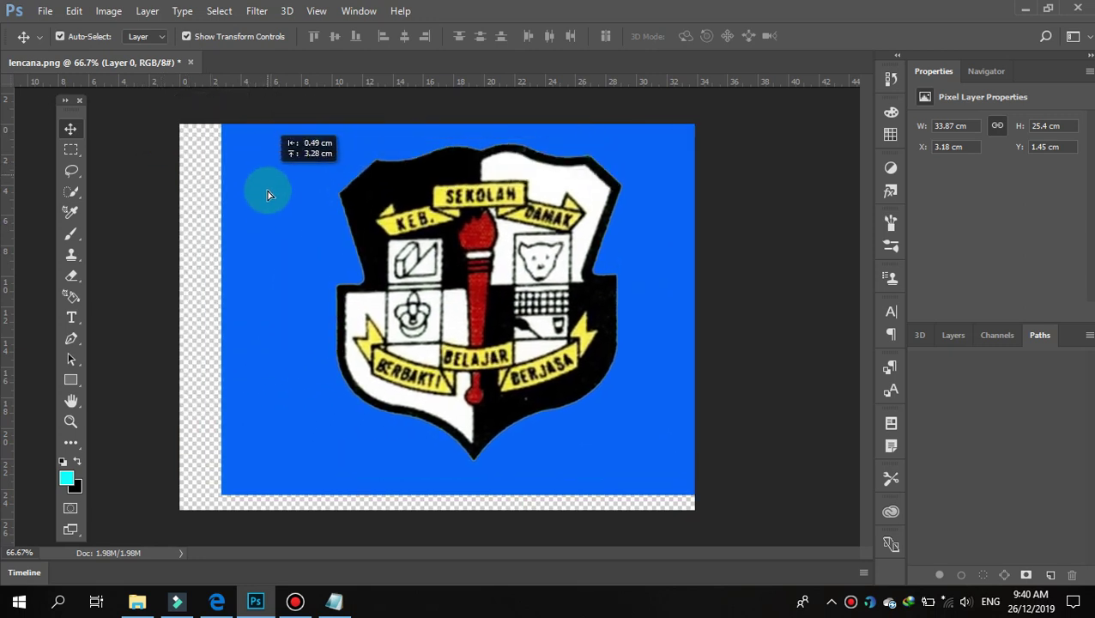
mouse_move(243, 141)
left_mouse_down()
mouse_move(264, 205)
mouse_move(214, 191)
left_mouse_up()
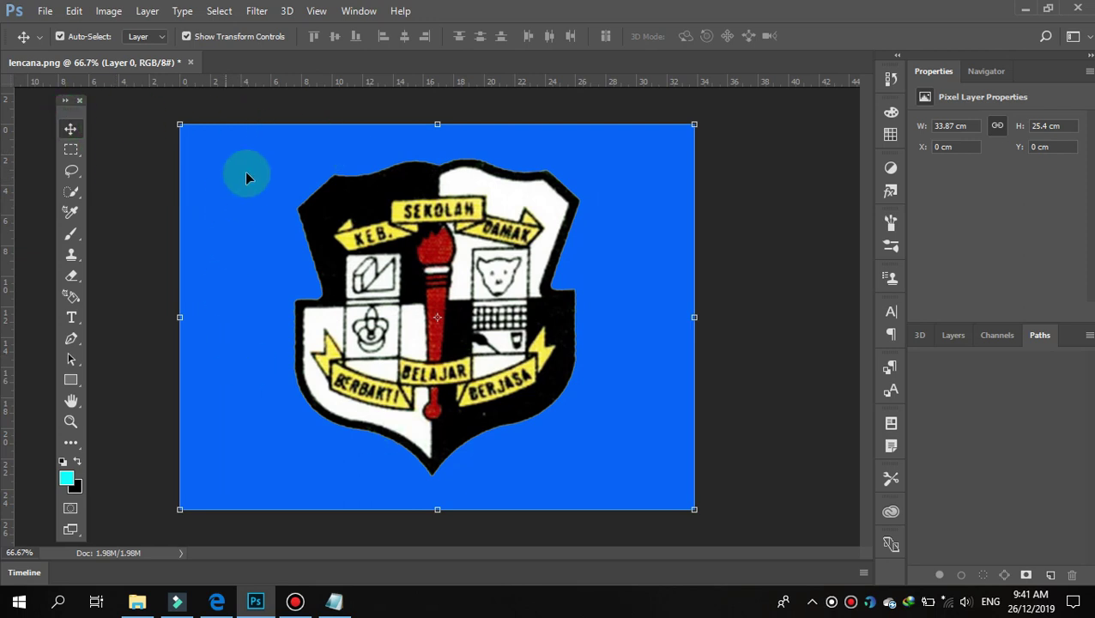
left_click(75, 149)
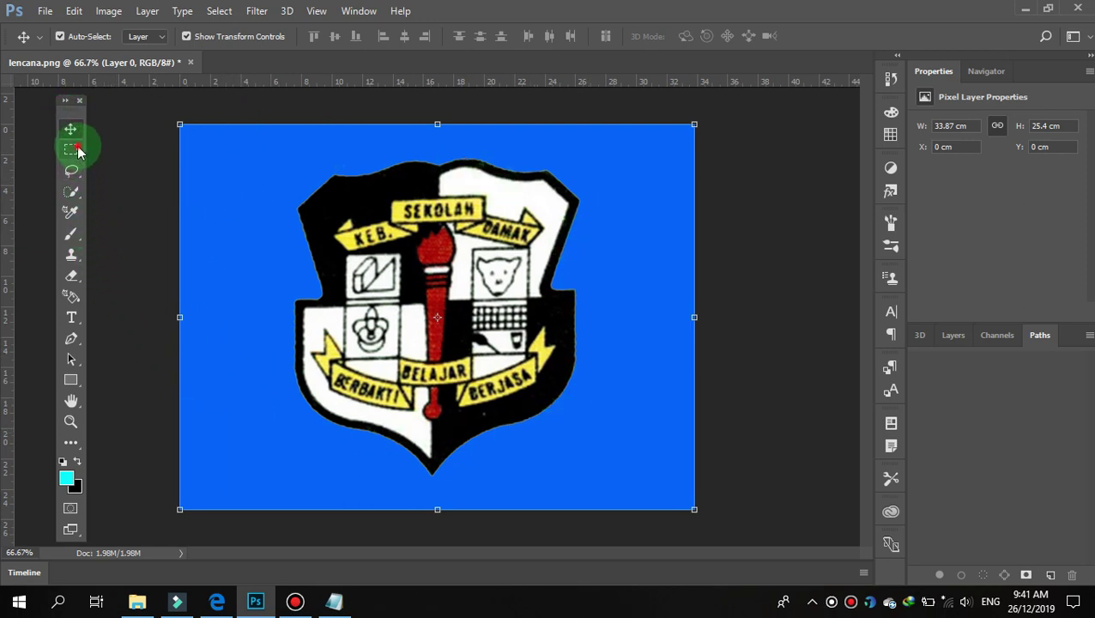
Browse the marquee shapes, pick Elliptical Marquee, then settle on the Lasso Tool.
mouse_move(75, 150)
left_mouse_down()
mouse_move(149, 151)
mouse_move(149, 169)
left_mouse_up()
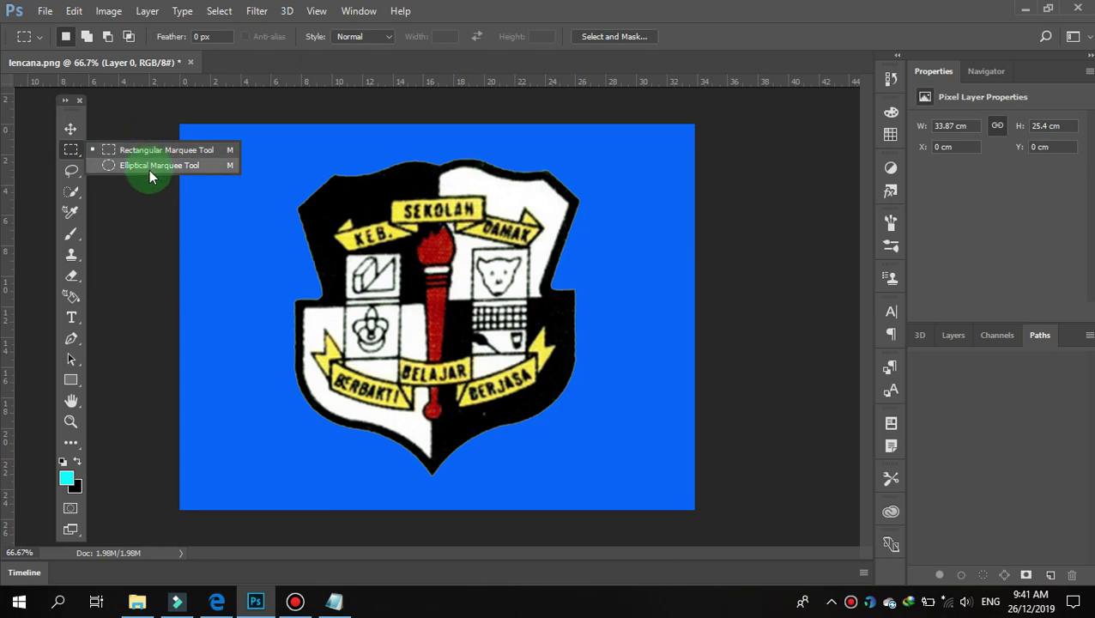
mouse_move(150, 175)
left_mouse_down()
mouse_move(139, 160)
mouse_move(127, 165)
left_mouse_up()
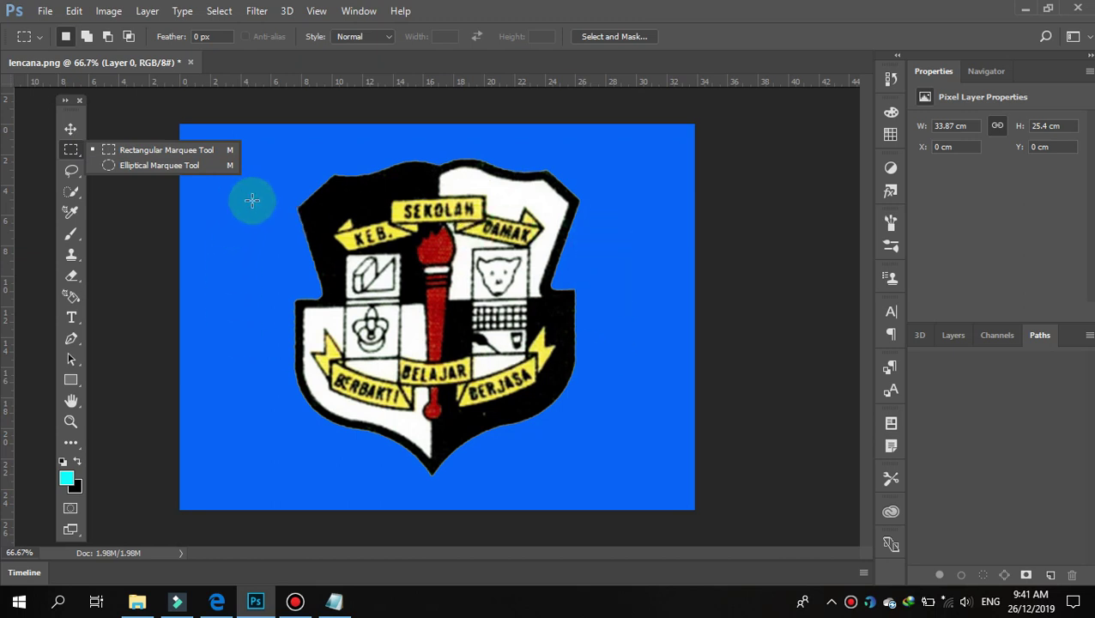
left_click(151, 166)
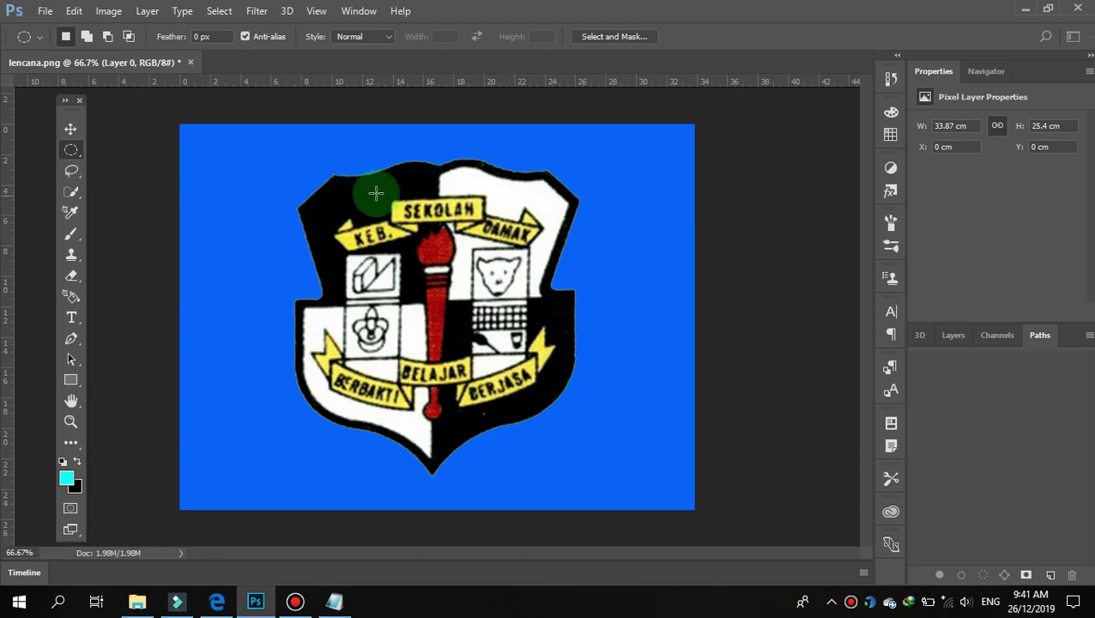
left_click(74, 175)
left_click_drag(104, 177, 144, 173)
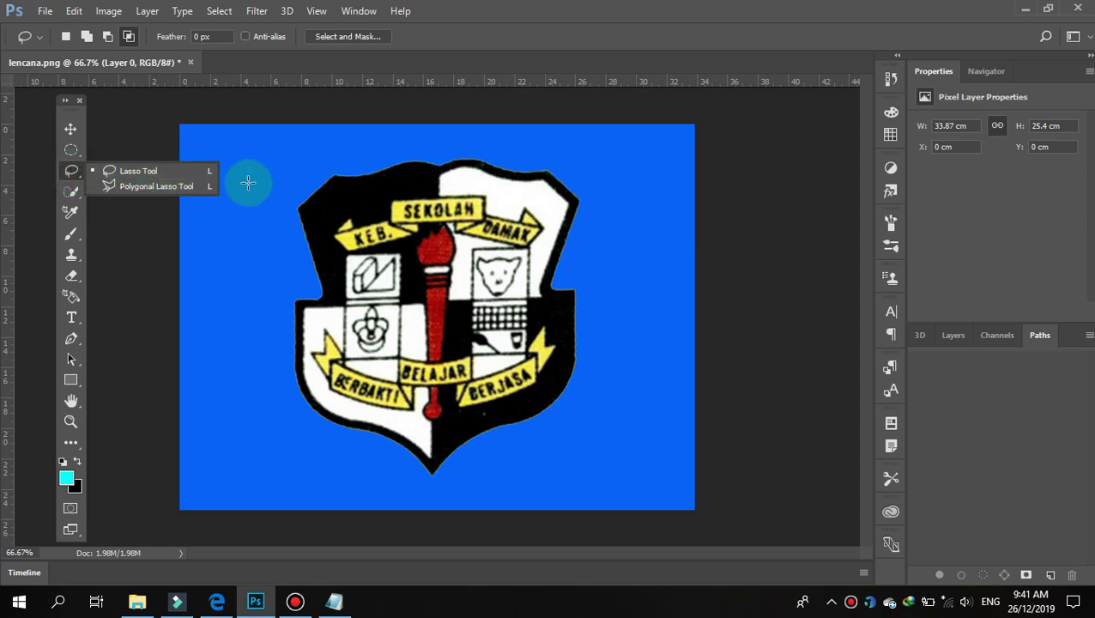
Trace a freehand Lasso outline around the badge and test-move it.
left_click(292, 199)
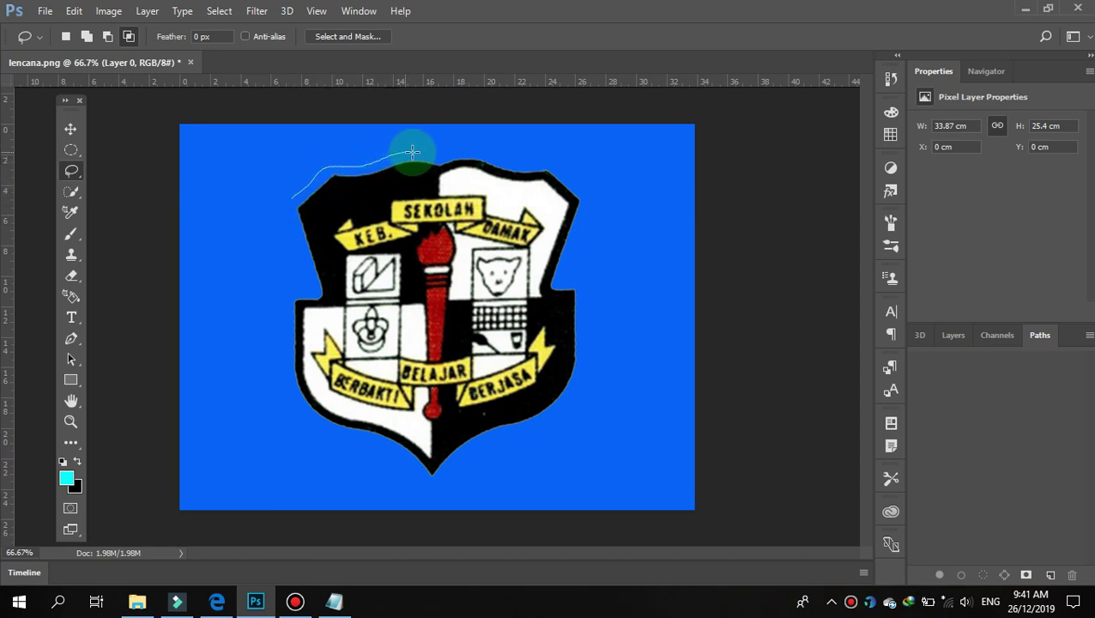
mouse_move(467, 152)
left_mouse_down()
mouse_move(562, 168)
mouse_move(586, 195)
left_mouse_up()
mouse_move(579, 248)
left_mouse_down()
mouse_move(593, 369)
mouse_move(543, 440)
mouse_move(423, 491)
mouse_move(317, 430)
mouse_move(276, 391)
mouse_move(267, 309)
mouse_move(296, 189)
left_mouse_up()
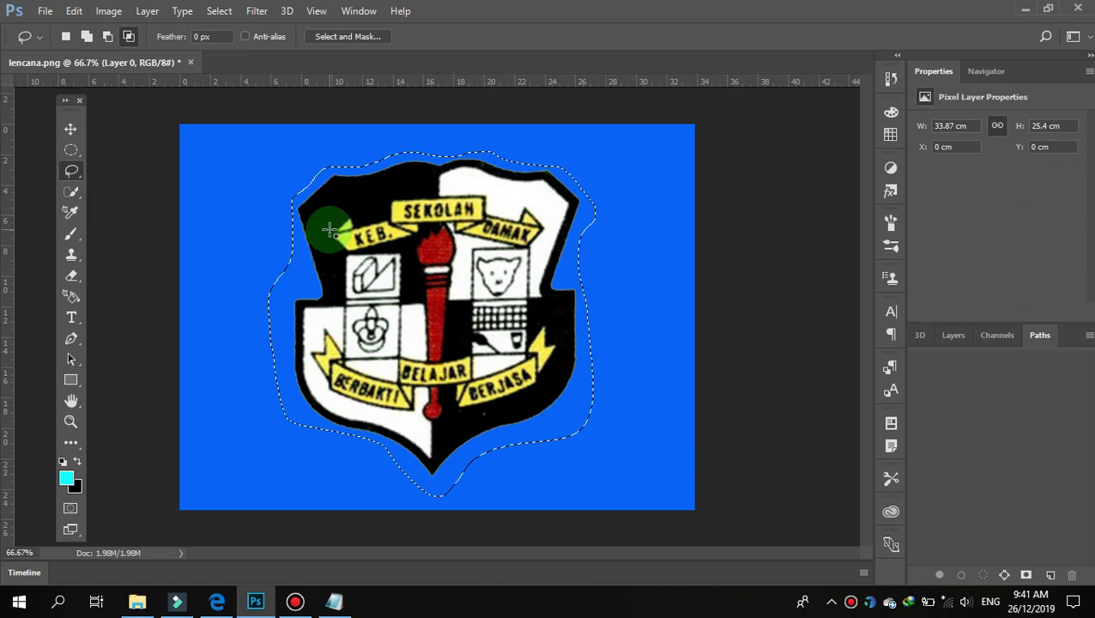
left_click(71, 128)
mouse_move(430, 267)
left_mouse_down()
mouse_move(444, 269)
mouse_move(387, 260)
left_mouse_up()
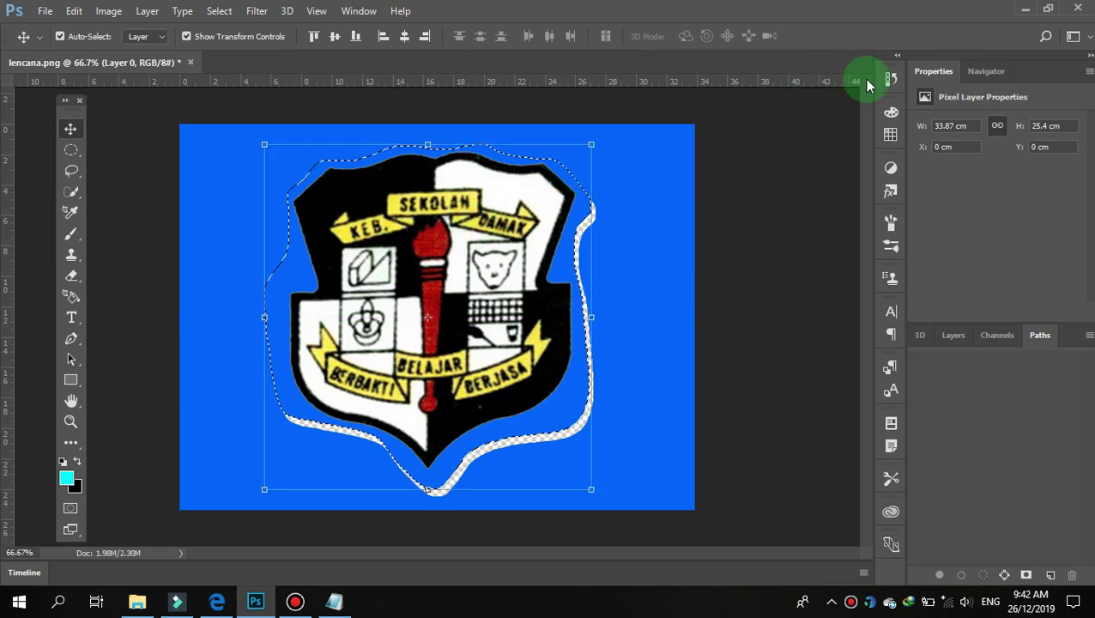
Undo the move and revert to the lencana.png snapshot in History.
key("ctrl+z")
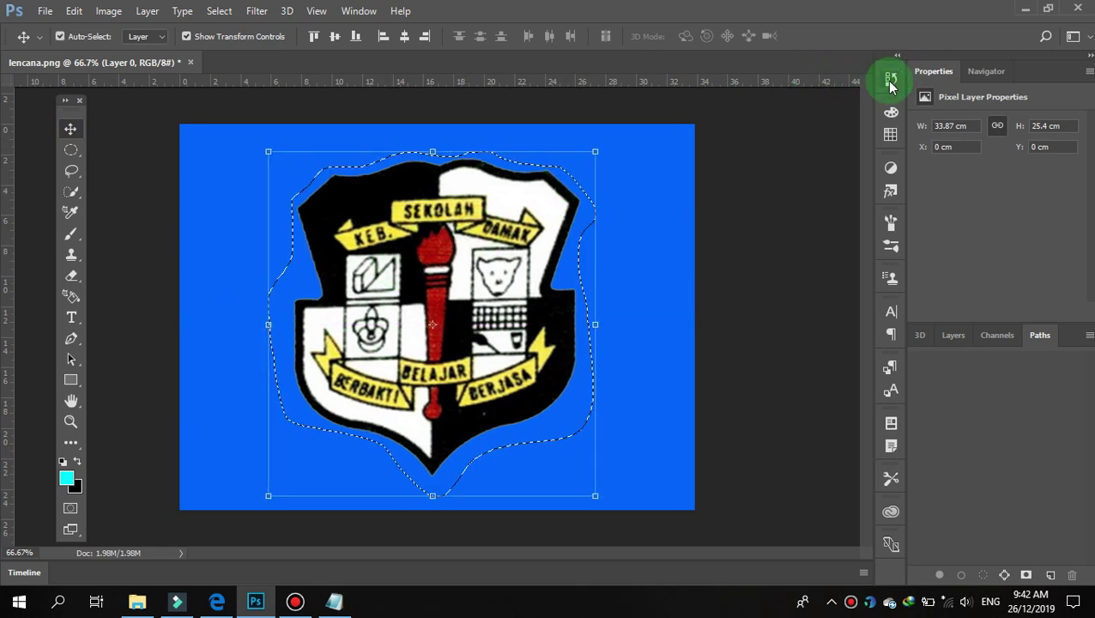
left_click(890, 79)
scroll(759, 99, "up", 1)
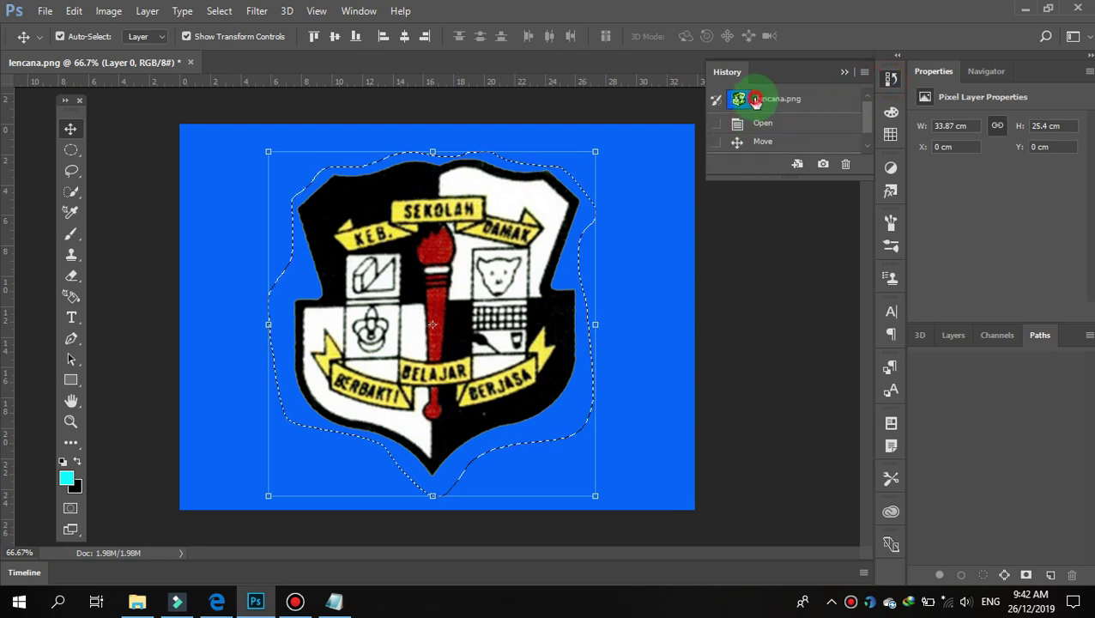
left_click(755, 100)
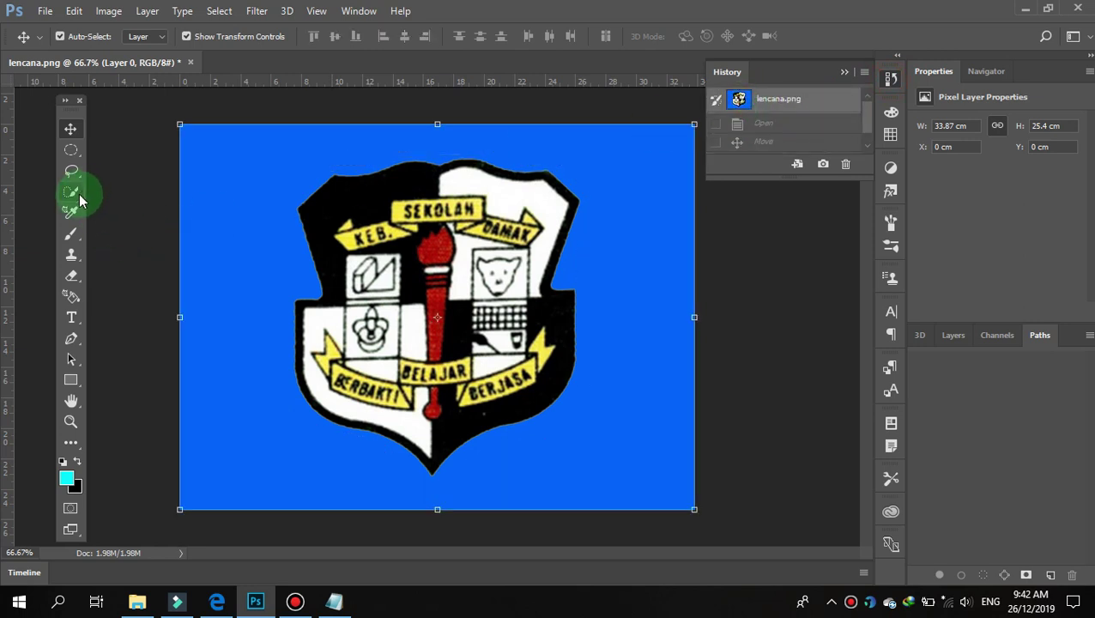
Outline the badge with a straight-edged Polygonal Lasso selection.
left_click_drag(72, 179, 131, 189)
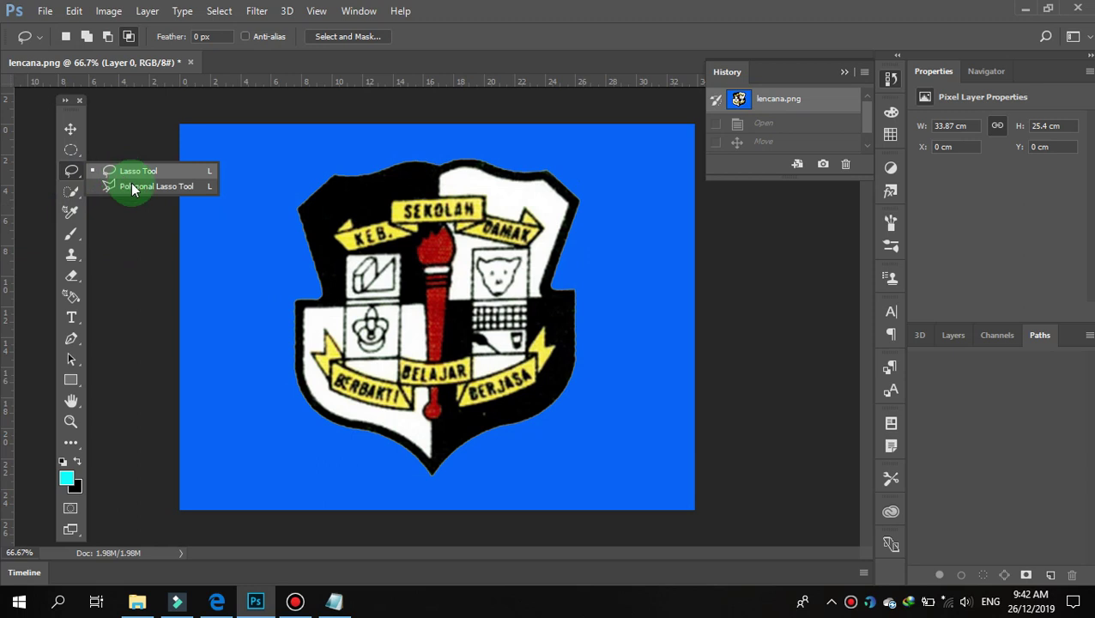
left_click(133, 187)
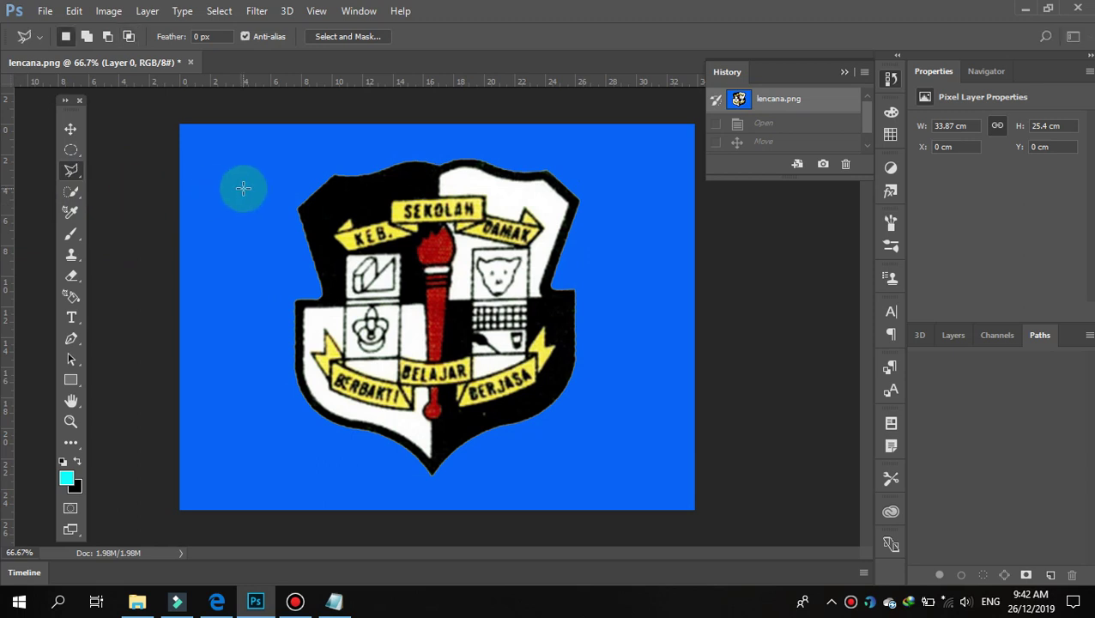
left_click(336, 138)
left_click(548, 141)
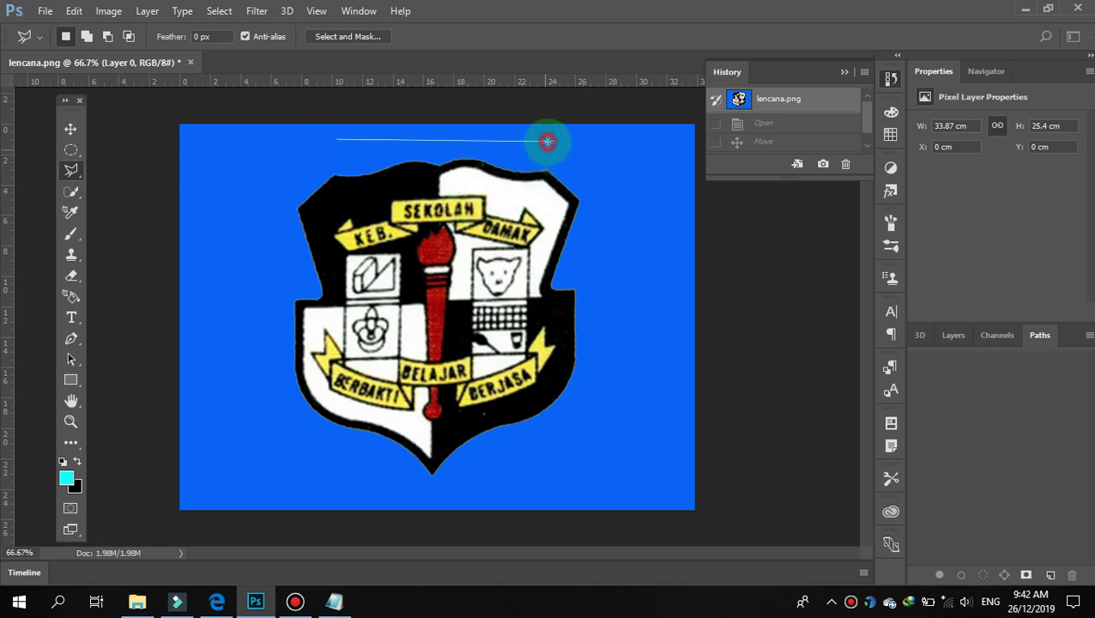
left_click(618, 247)
left_click(602, 356)
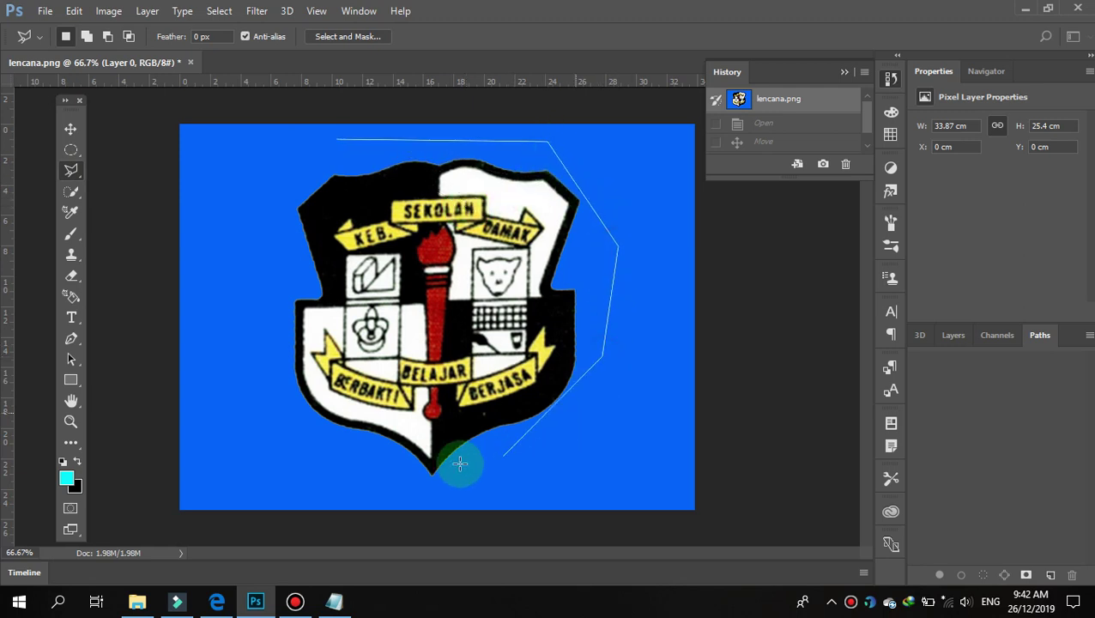
left_click(460, 463)
left_click(288, 462)
left_click(253, 348)
left_click(257, 237)
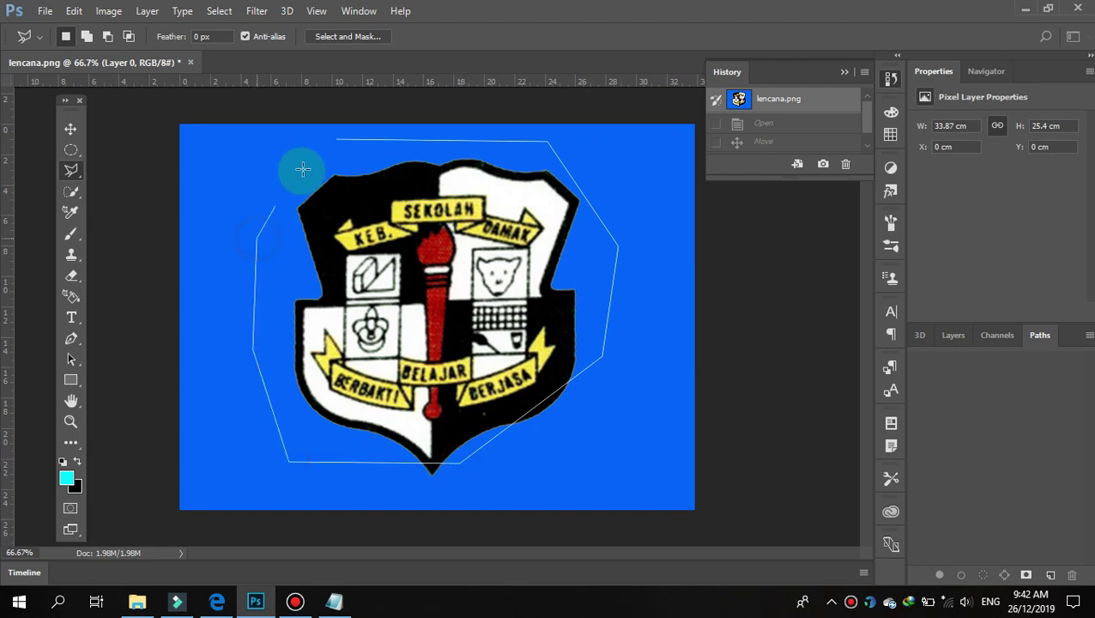
left_click(338, 139)
Test-move the selected badge, then revert to the lencana.png snapshot in History.
right_click(71, 170)
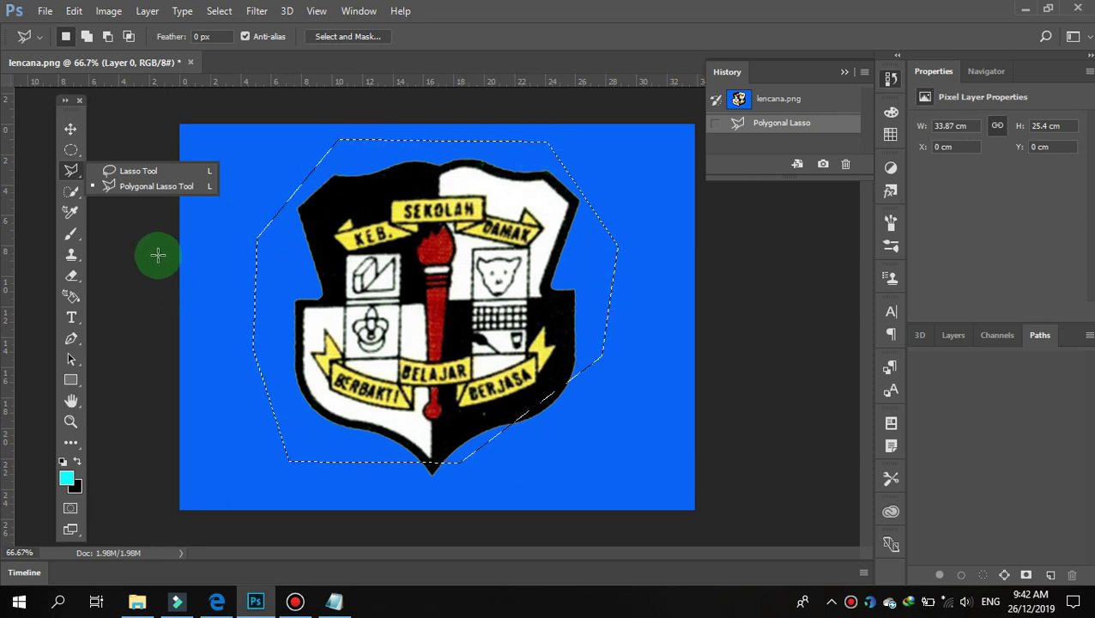
left_click(71, 129)
mouse_move(273, 201)
left_mouse_down()
mouse_move(230, 241)
mouse_move(267, 208)
left_mouse_up()
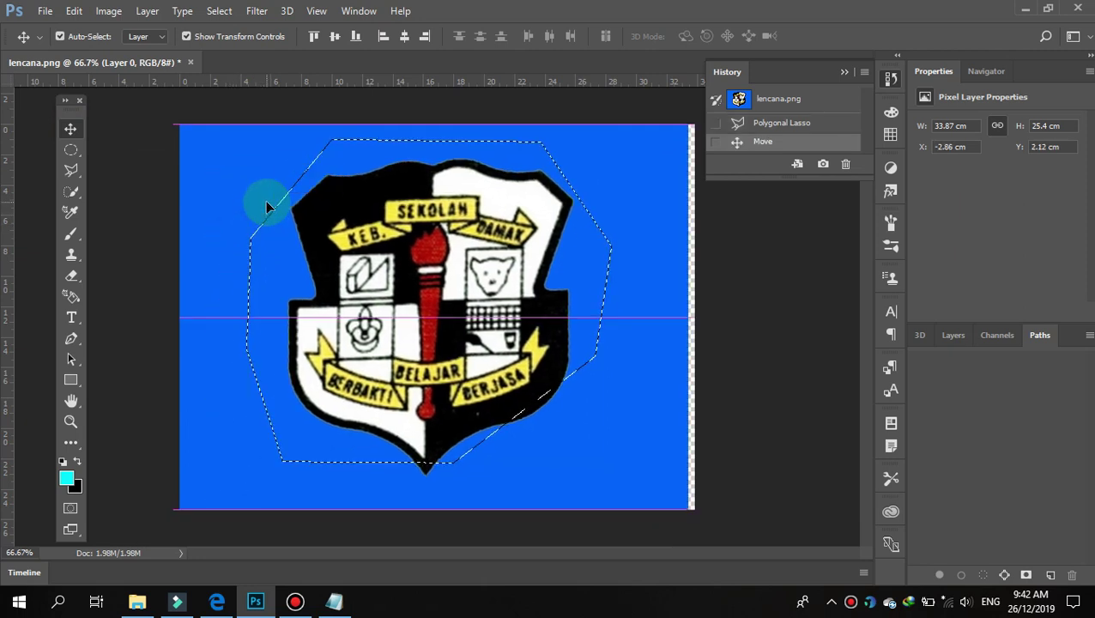
left_click(763, 99)
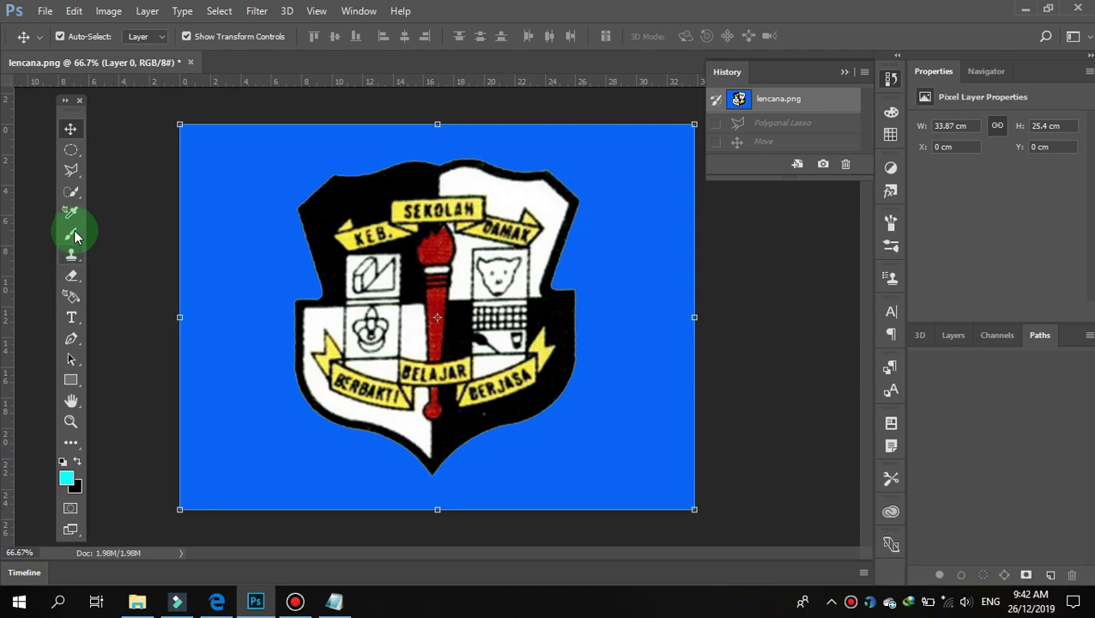
left_click(73, 196)
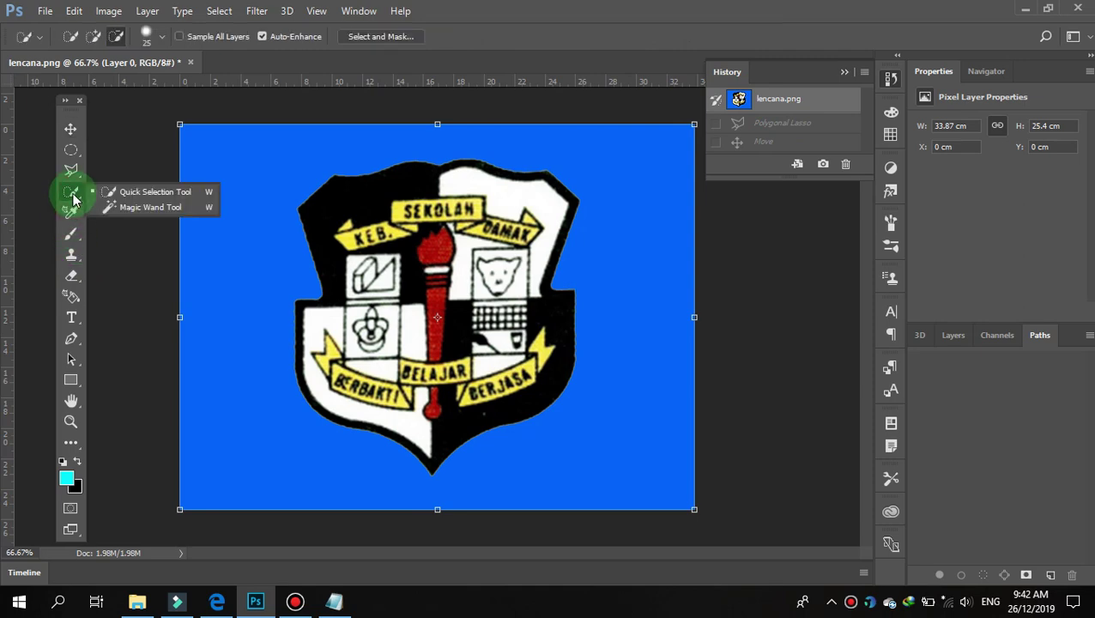
left_click(334, 601)
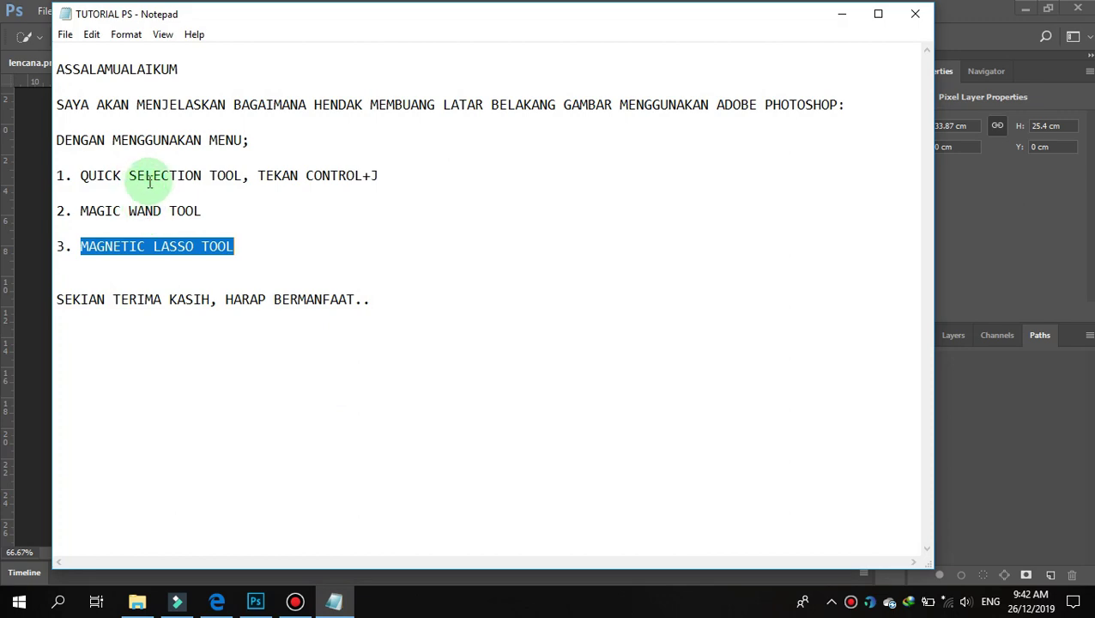
double_click(83, 175)
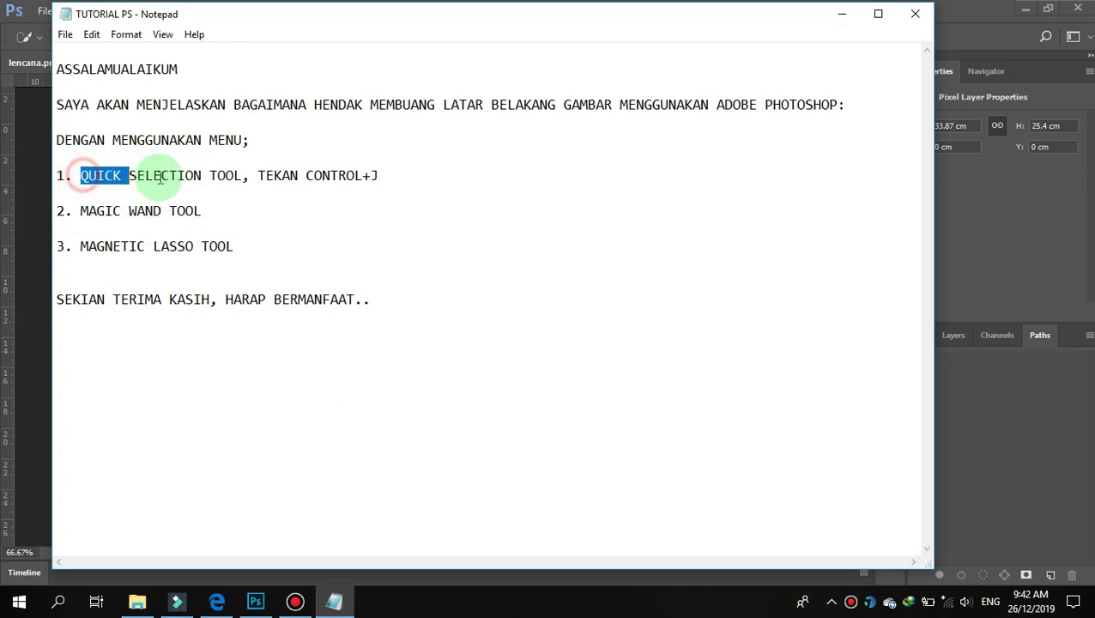
left_click_drag(159, 178, 228, 178)
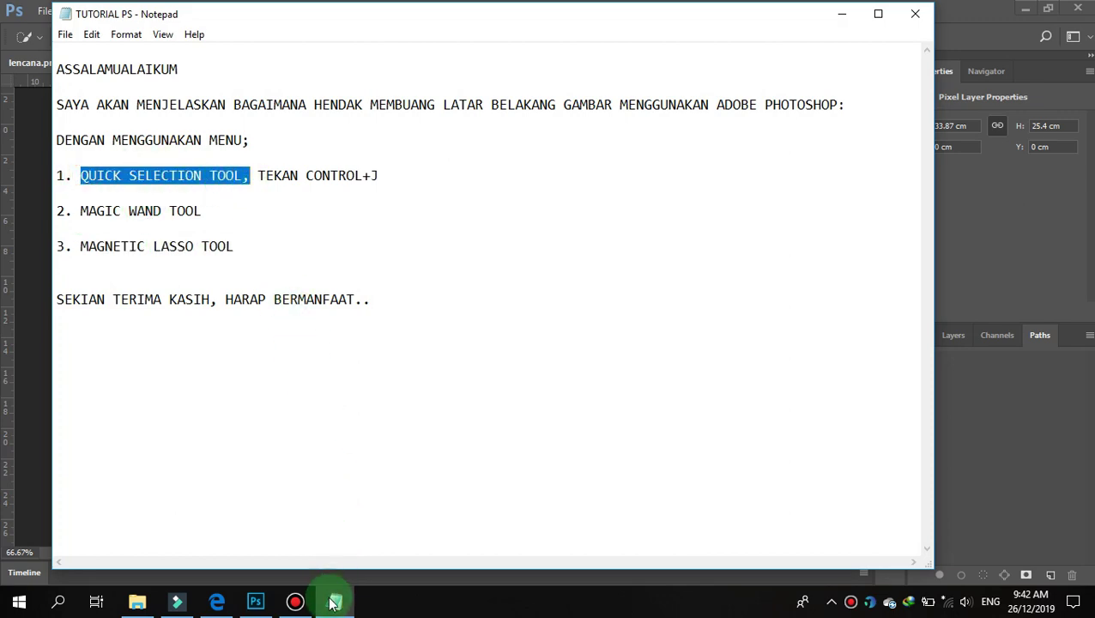
left_click(334, 602)
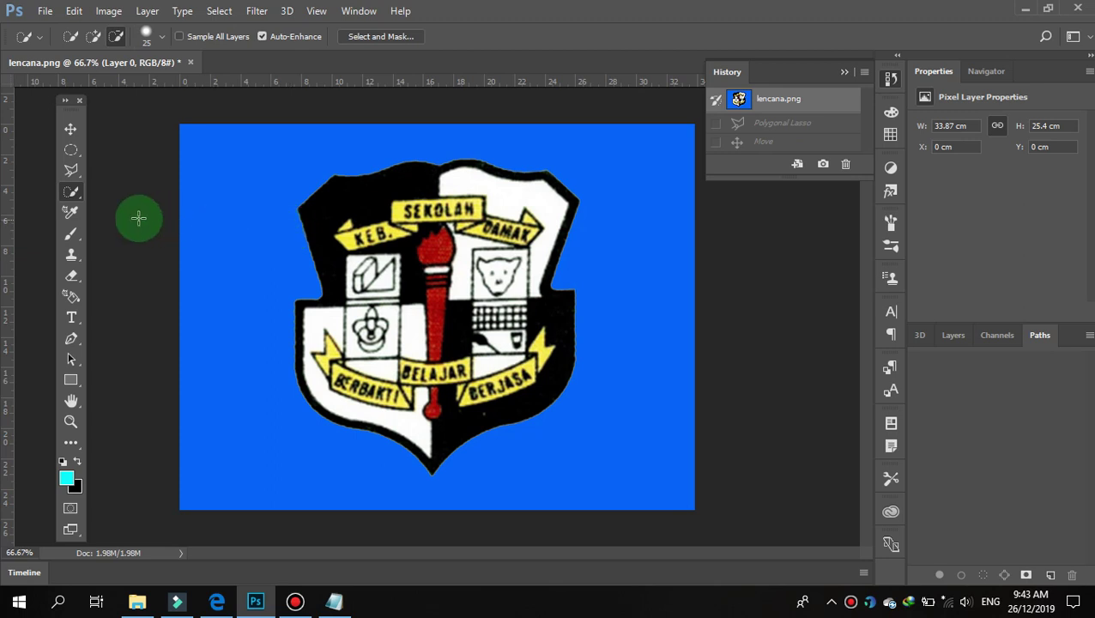
Magic Wand-select the blue background at Tolerance 70, then switch back to Quick Selection Tool.
left_click(77, 196)
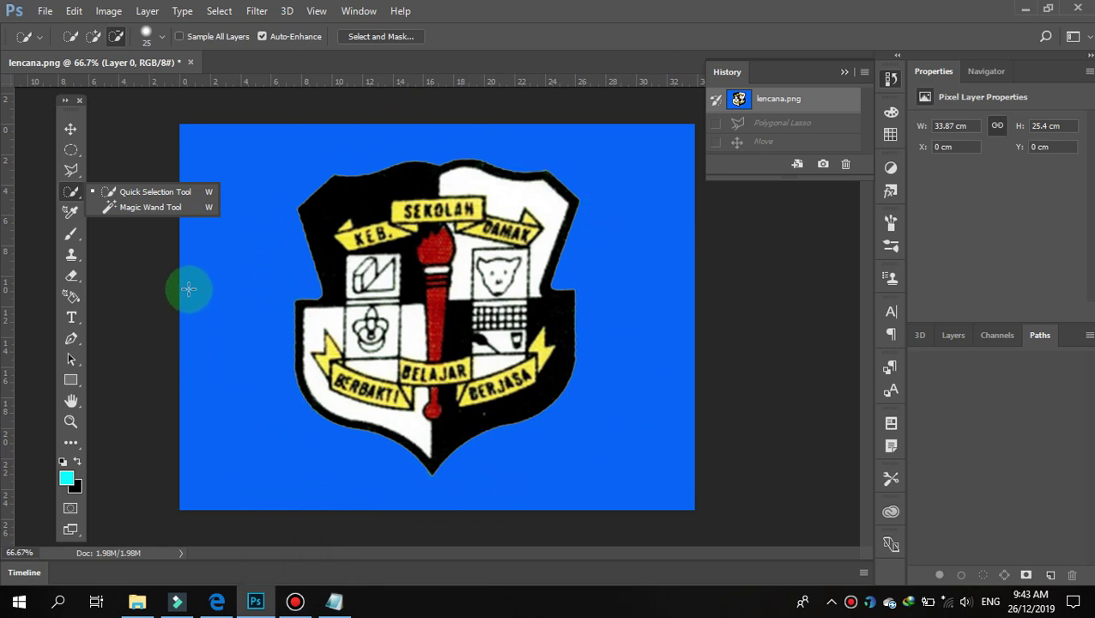
left_click(172, 208)
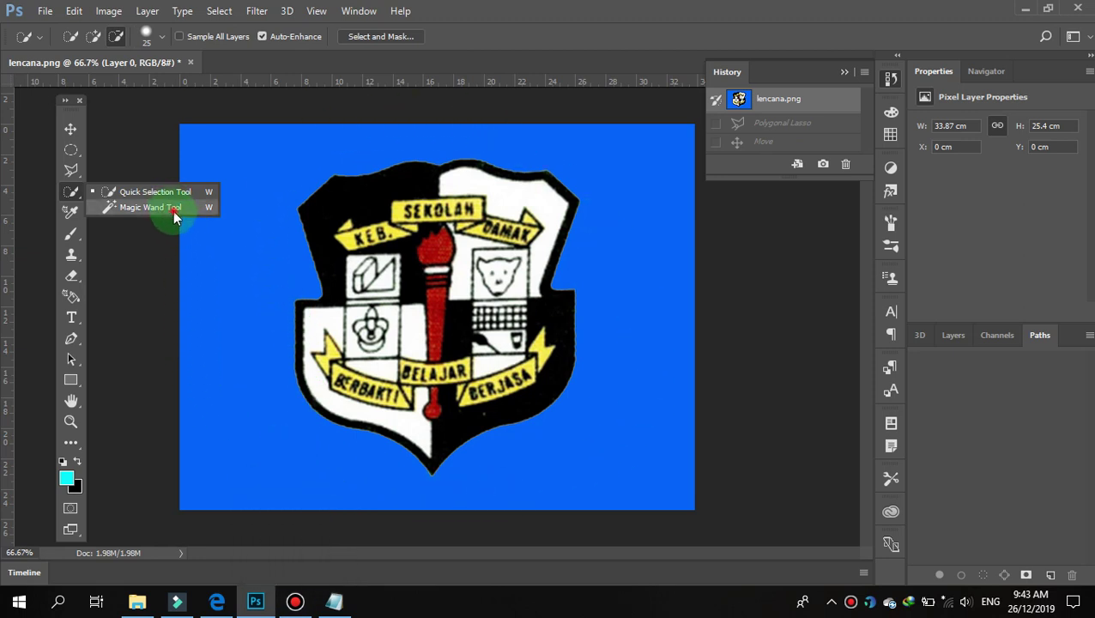
left_click(286, 160)
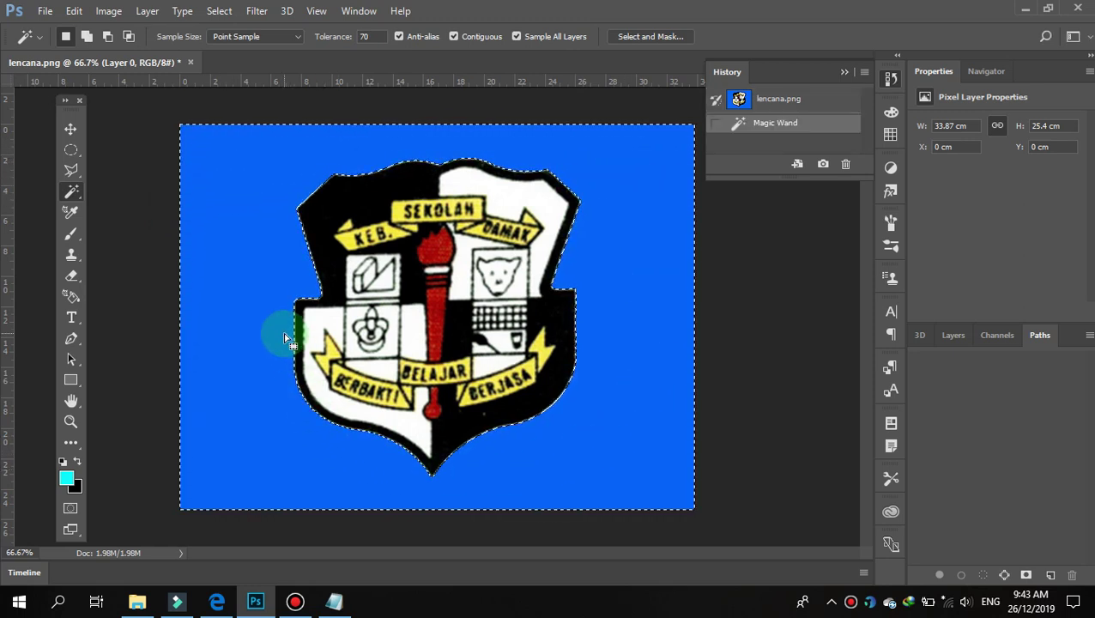
right_click(77, 194)
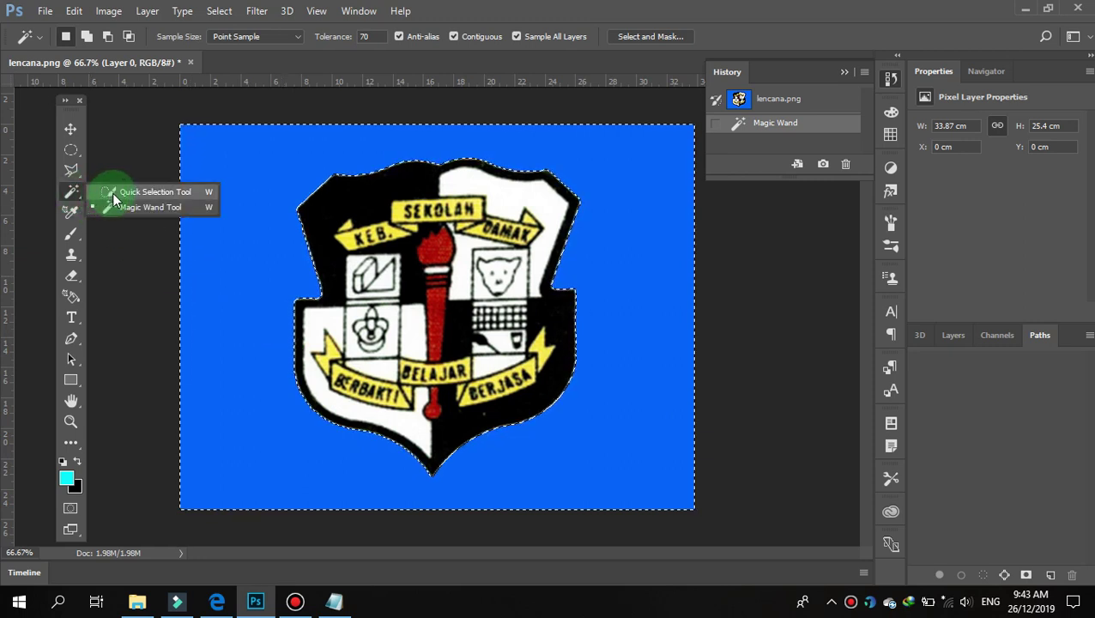
left_click(113, 192)
Revert the image and paint Quick Selection strokes over the shield, keyboard graphic and torch.
left_click(779, 98)
left_click(342, 151)
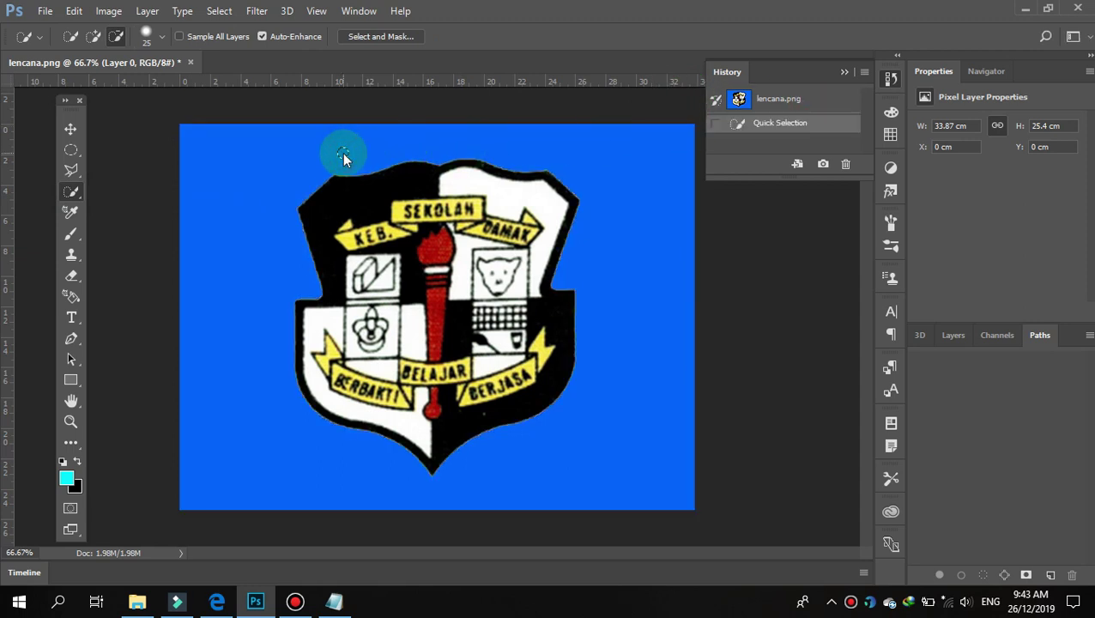
left_click_drag(342, 182, 341, 217)
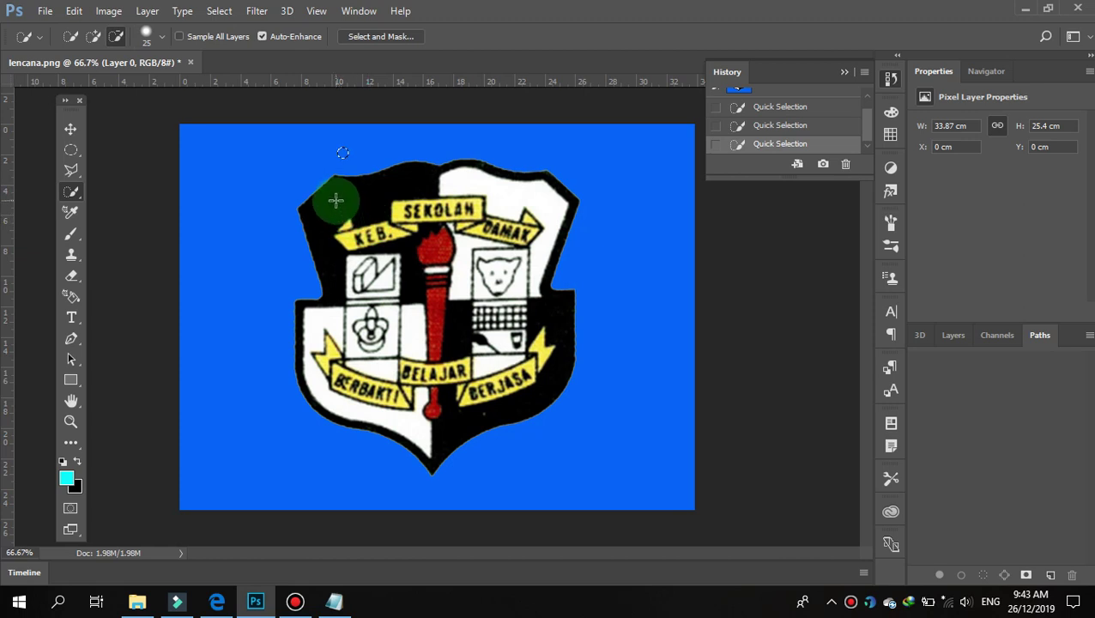
left_click(334, 199)
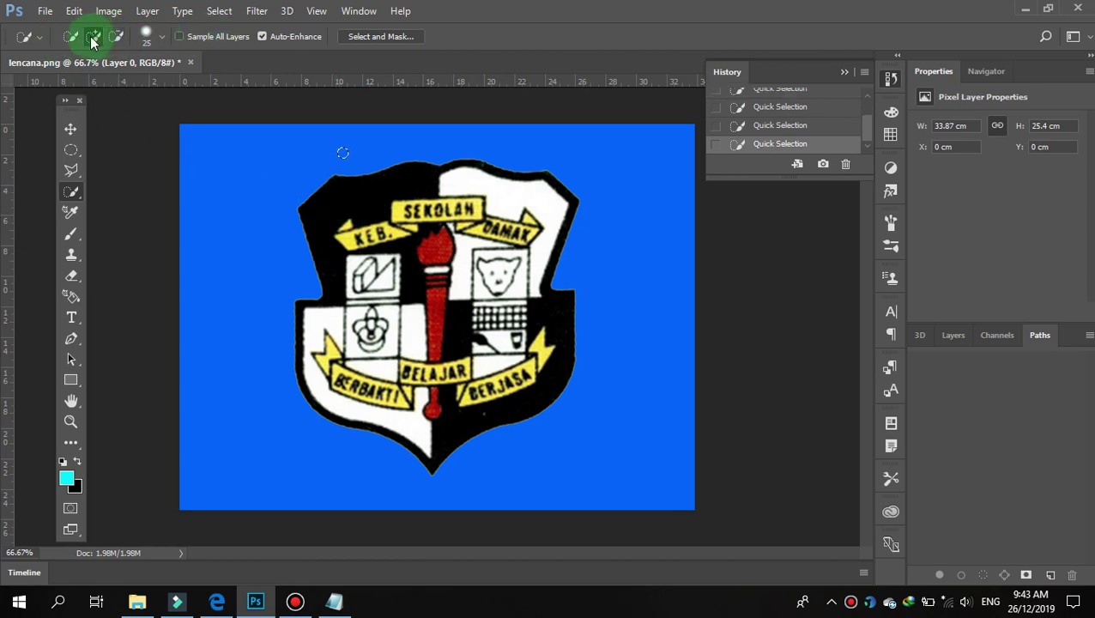
mouse_move(319, 196)
left_mouse_down()
mouse_move(355, 189)
mouse_move(525, 359)
mouse_move(323, 359)
mouse_move(519, 375)
left_mouse_up()
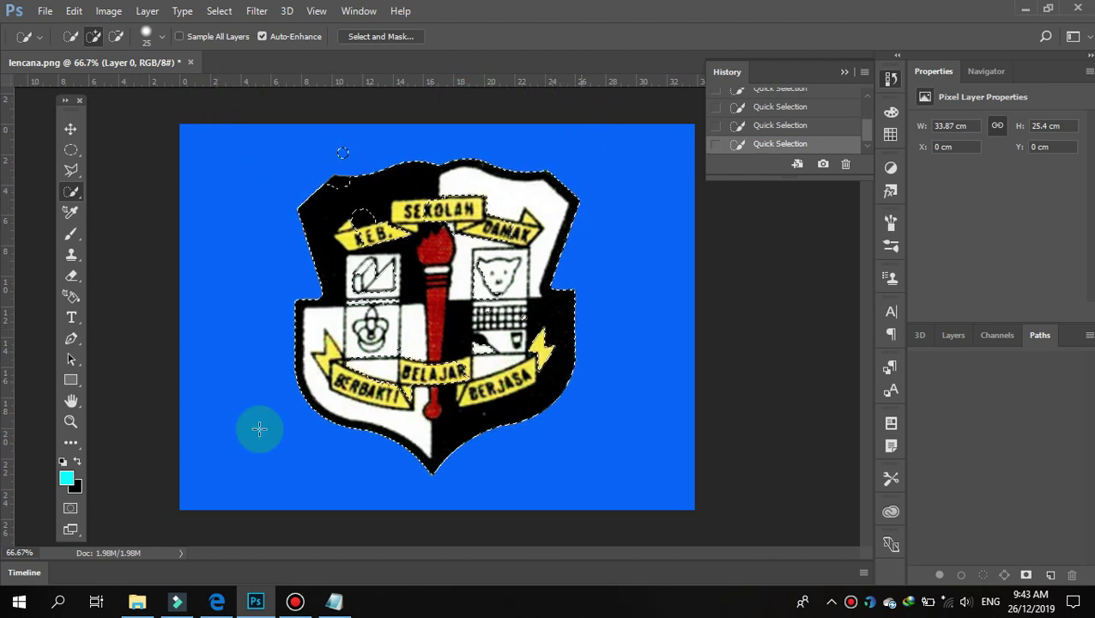
mouse_move(314, 200)
left_mouse_down()
mouse_move(438, 210)
mouse_move(360, 273)
mouse_move(354, 387)
mouse_move(443, 381)
left_mouse_up()
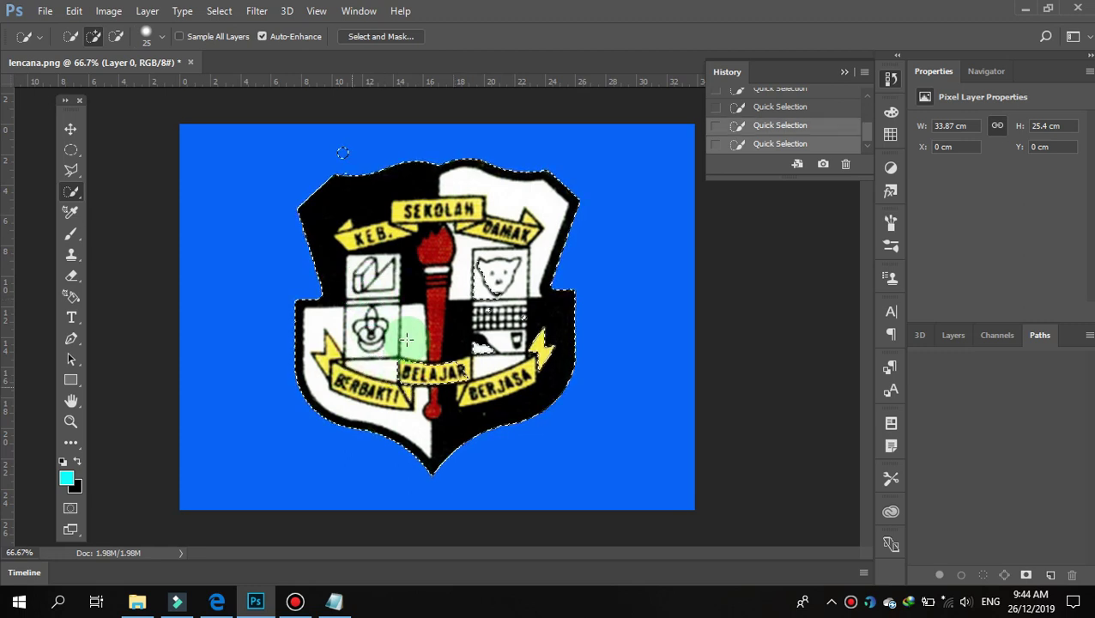
left_click_drag(480, 355, 524, 314)
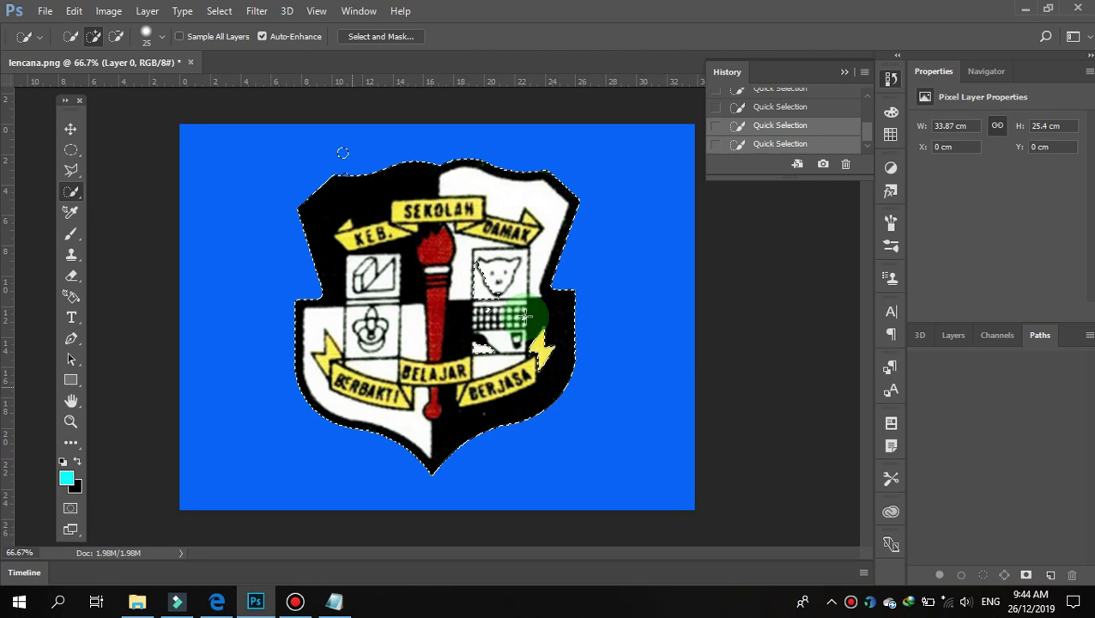
mouse_move(541, 352)
left_mouse_down()
mouse_move(433, 272)
mouse_move(330, 244)
left_mouse_up()
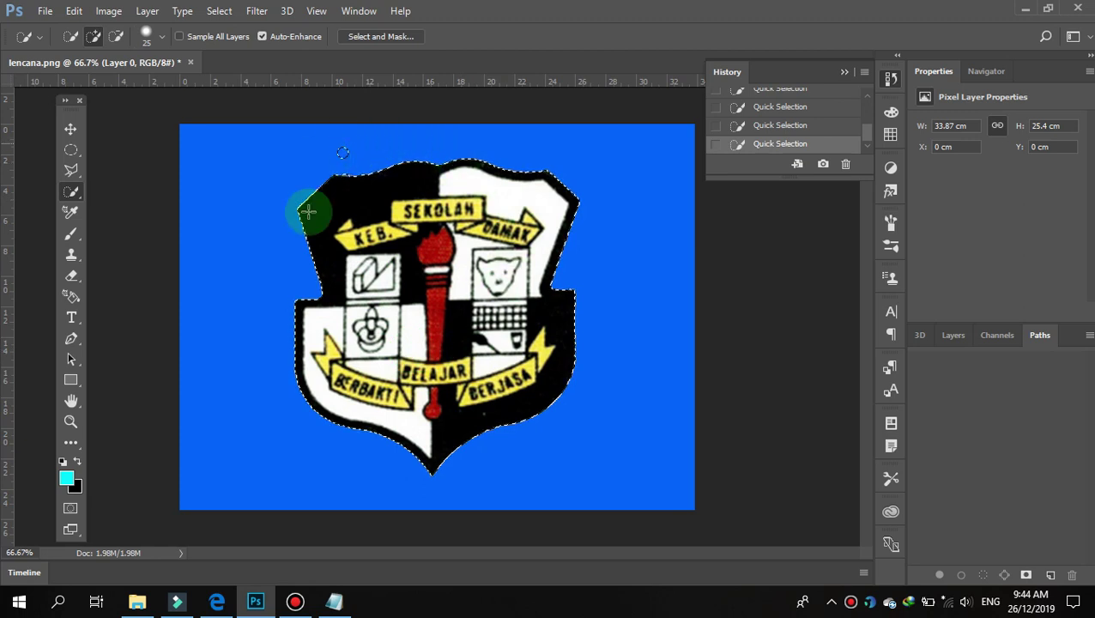
Add the shield's interior to the selection, then trial-move the badge left and back.
left_click(116, 36)
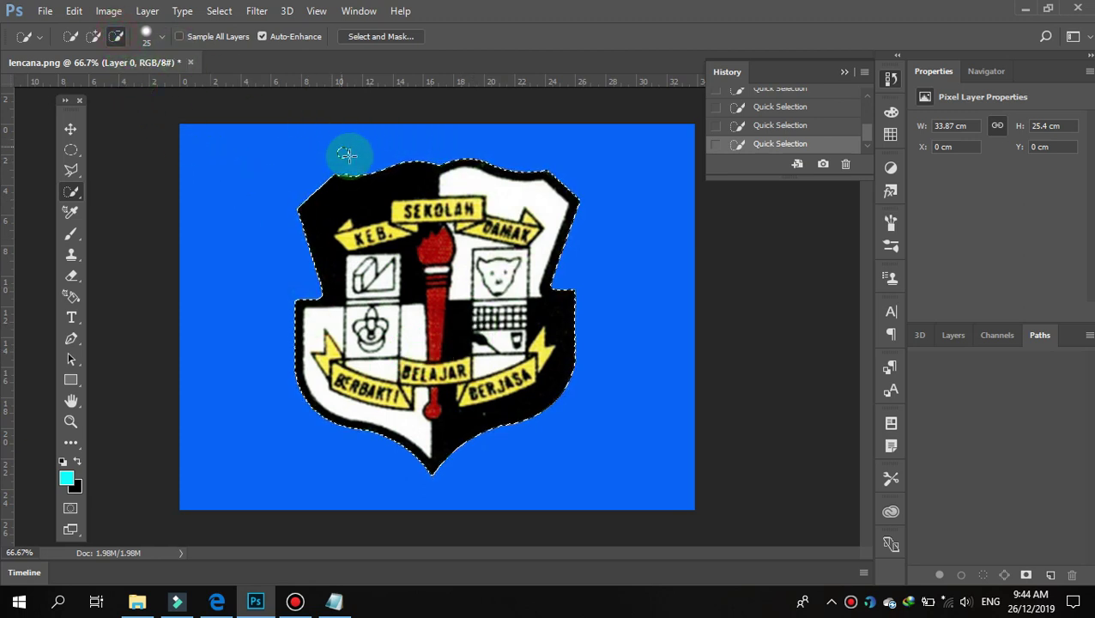
left_click(118, 37)
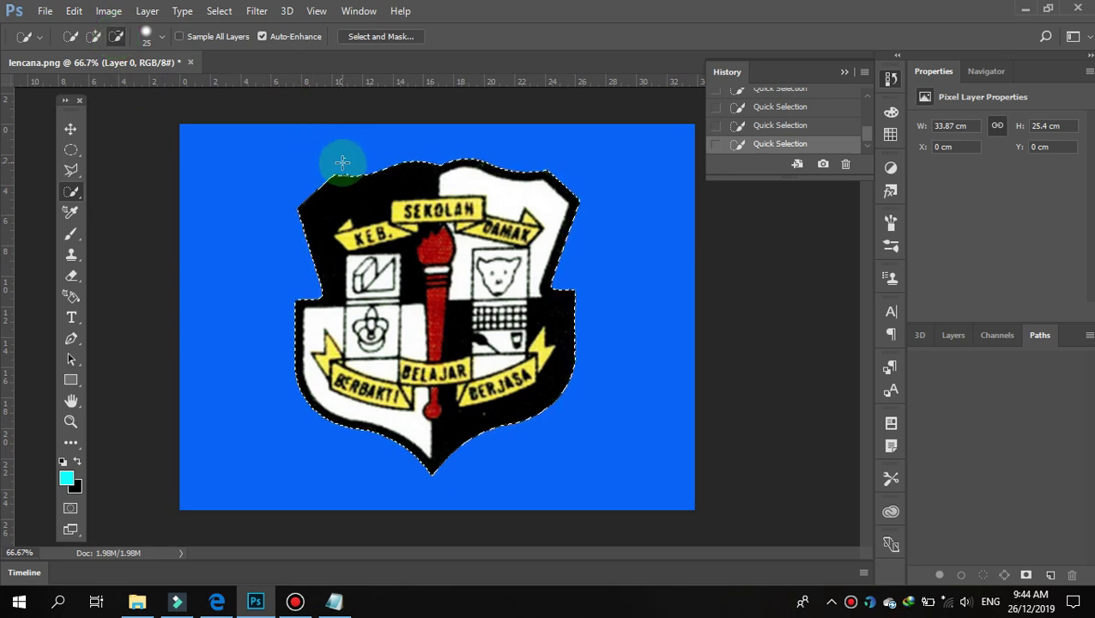
left_click(93, 36)
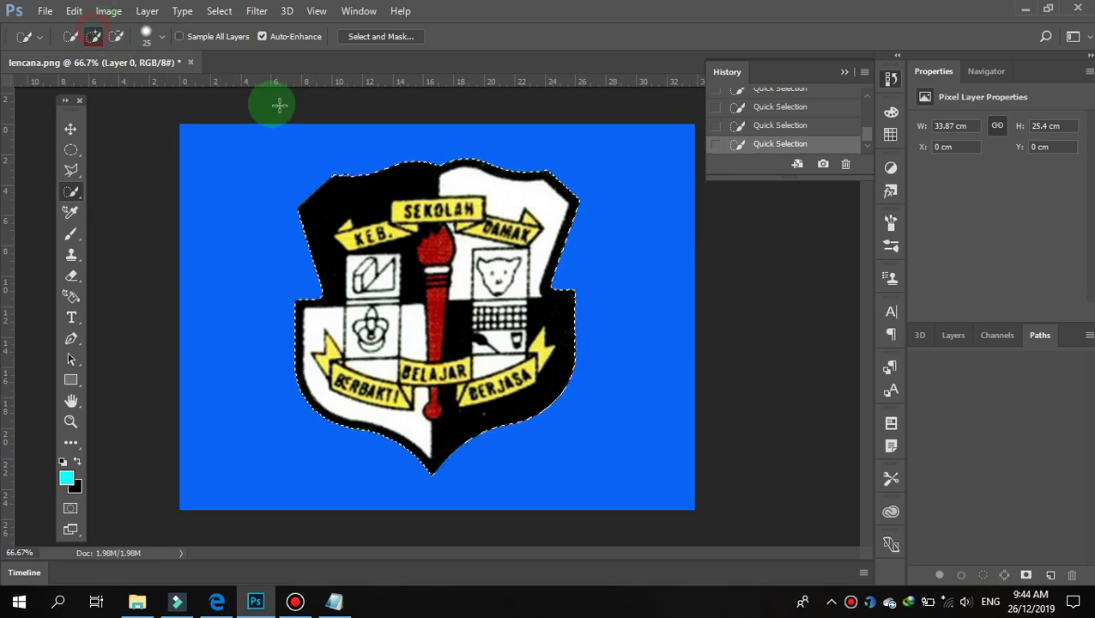
left_click_drag(367, 233, 409, 286)
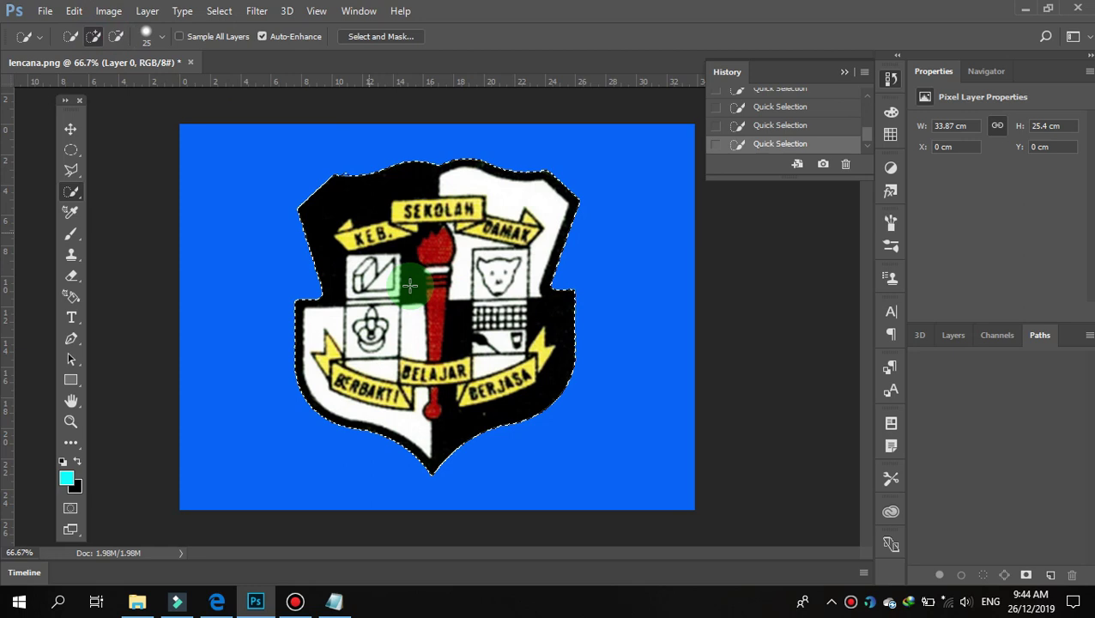
left_click(70, 128)
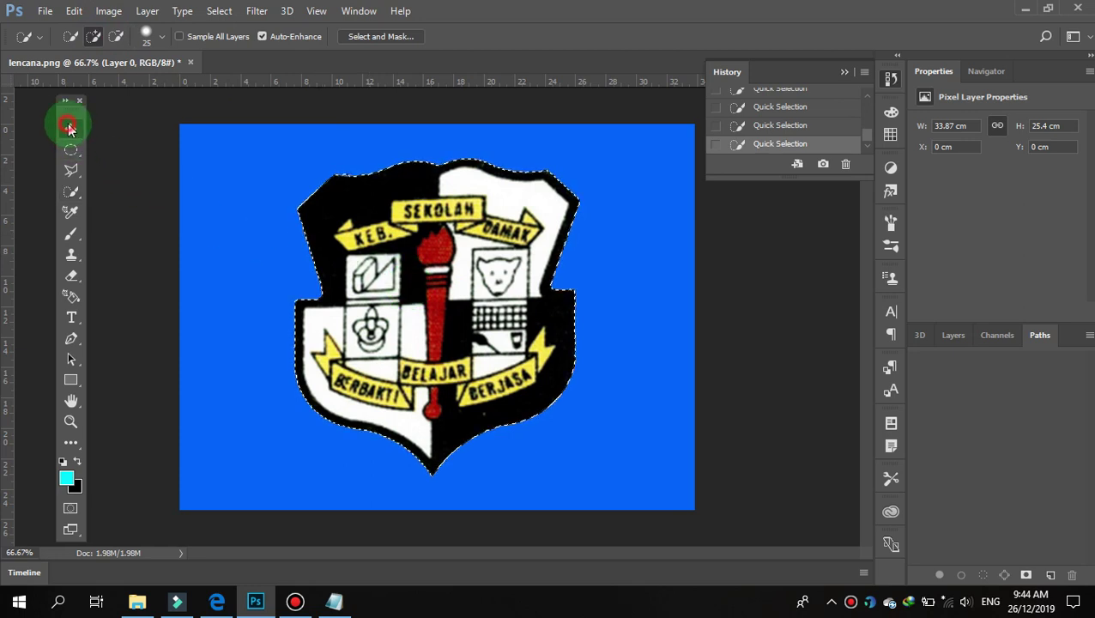
left_click_drag(276, 254, 133, 254)
left_click_drag(279, 257, 421, 258)
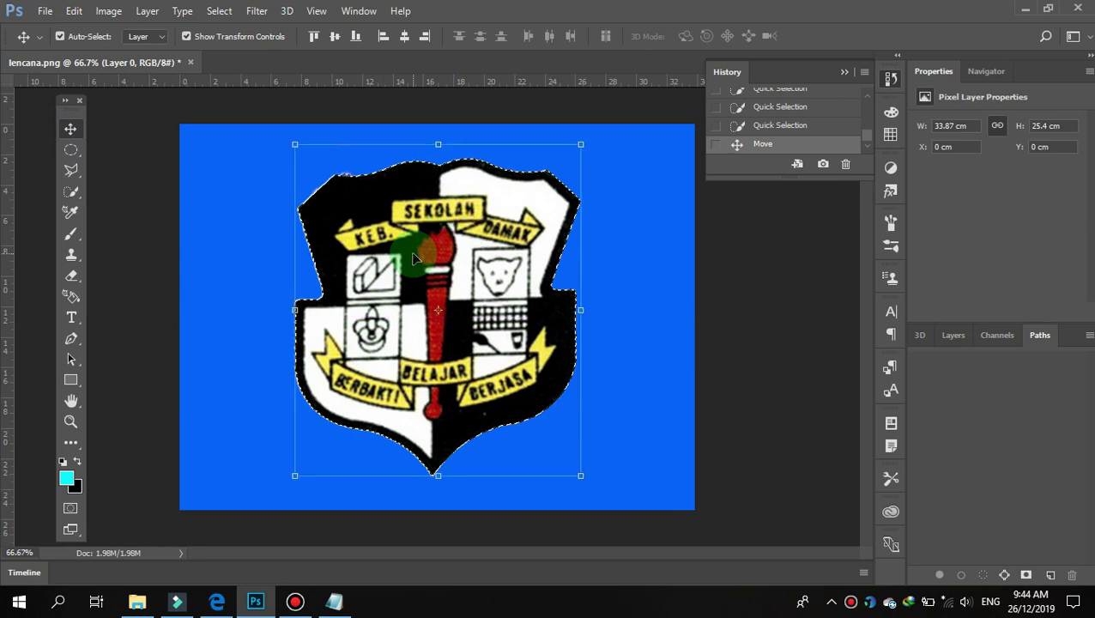
Revert lencana.png to its opened snapshot in the History panel.
left_click(69, 223)
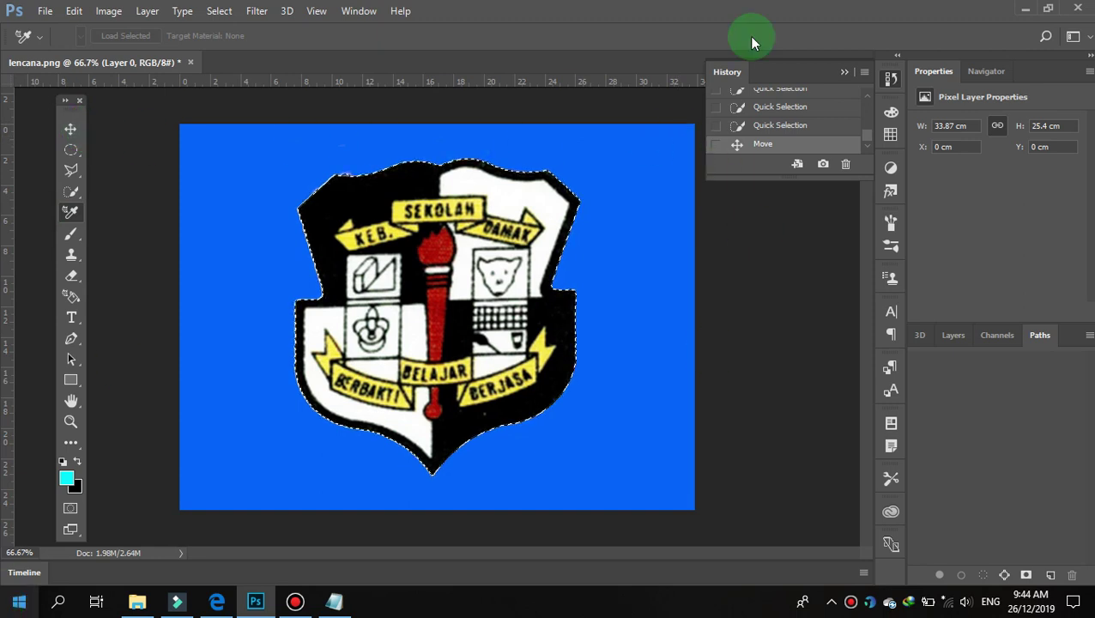
scroll(805, 120, "up", 3)
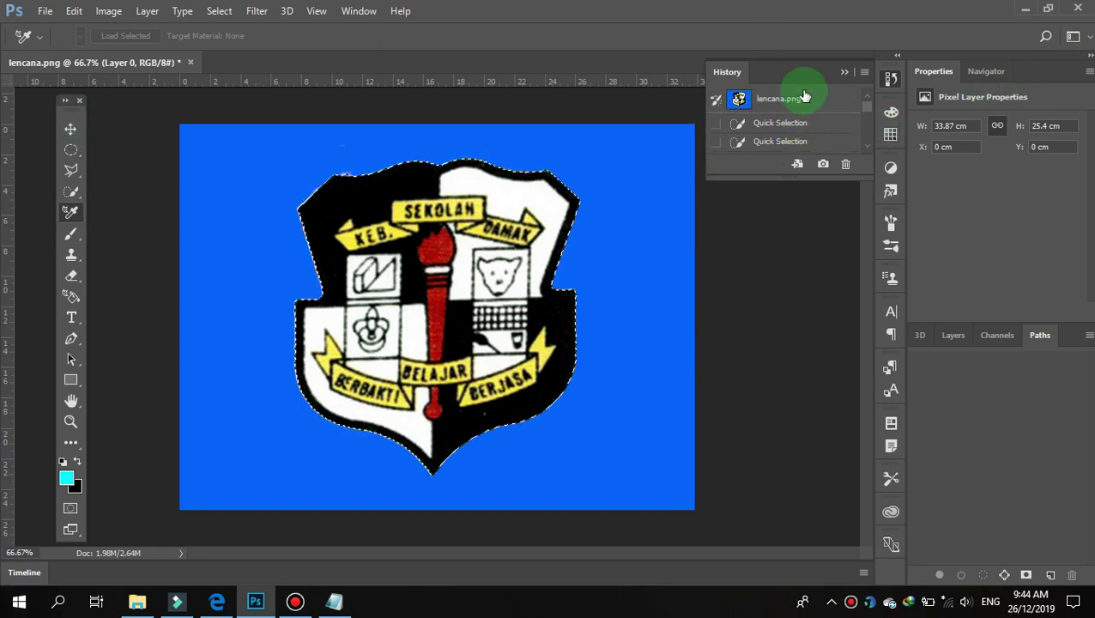
left_click(804, 98)
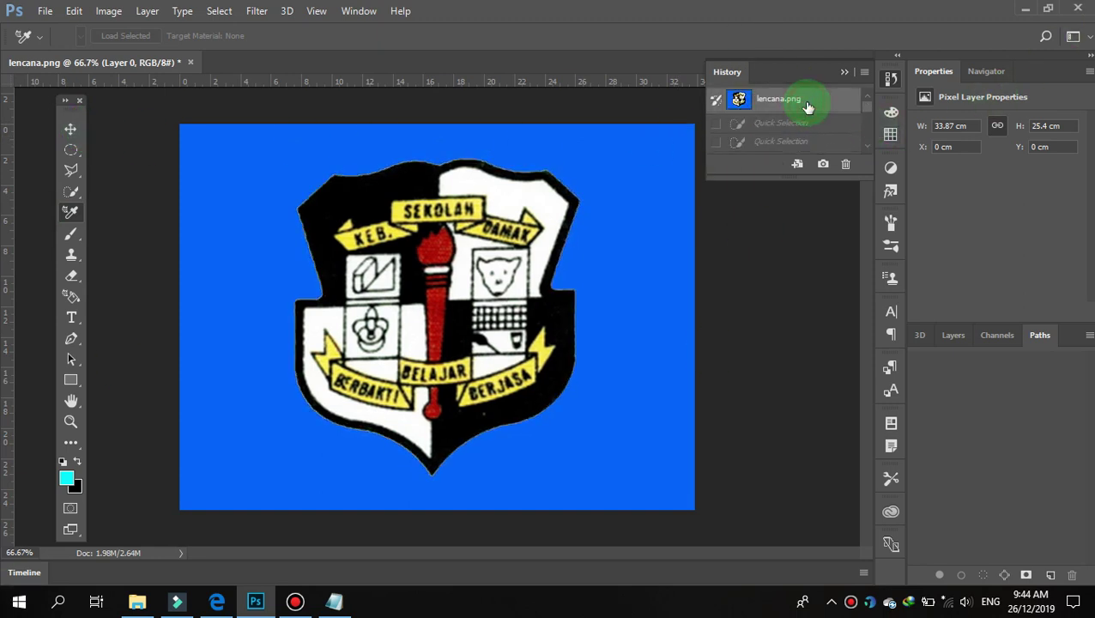
Take a screenshot with the screen recorder, minimize it, and switch to the Brush tool.
left_click(305, 609)
left_click(608, 175)
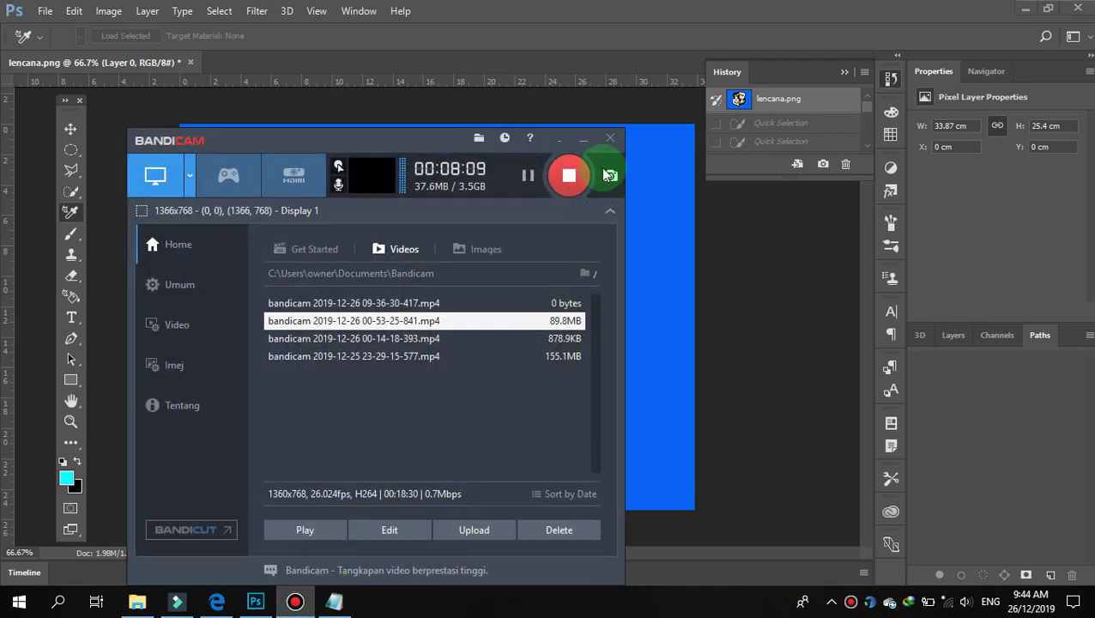
left_click(585, 141)
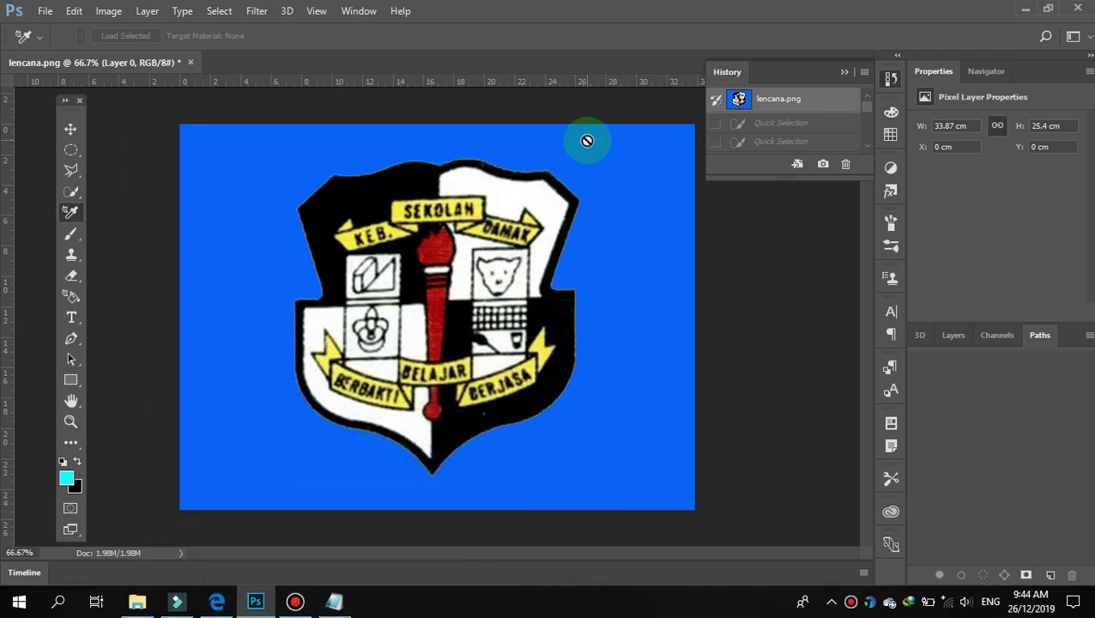
key("b")
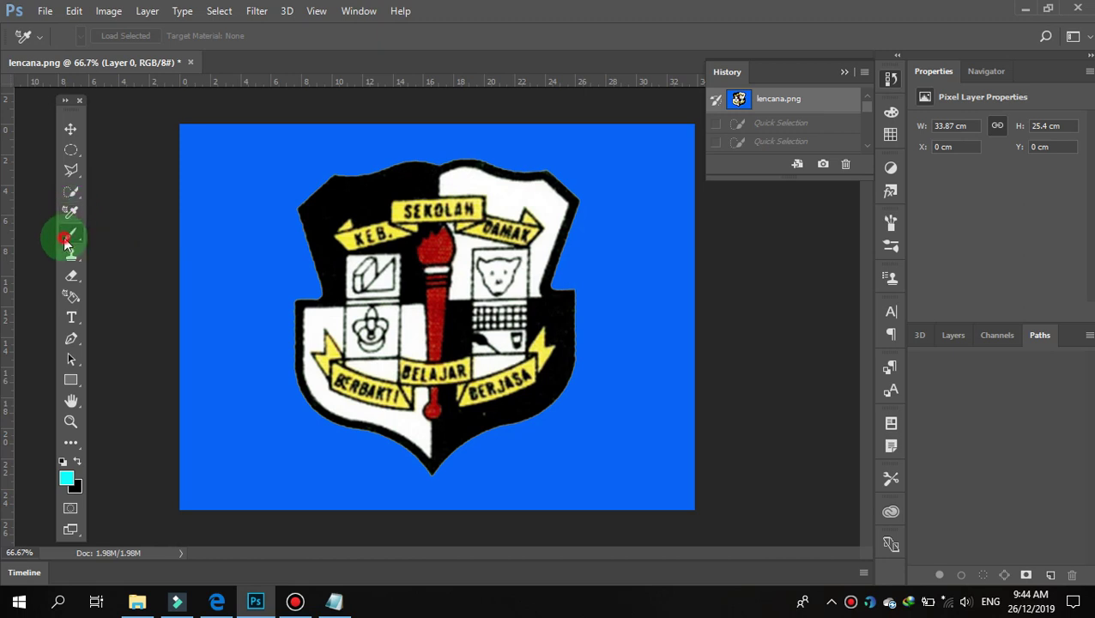
Pick the standard Brush tool, dab the shield's top-left, and close the History panel.
left_click(66, 240)
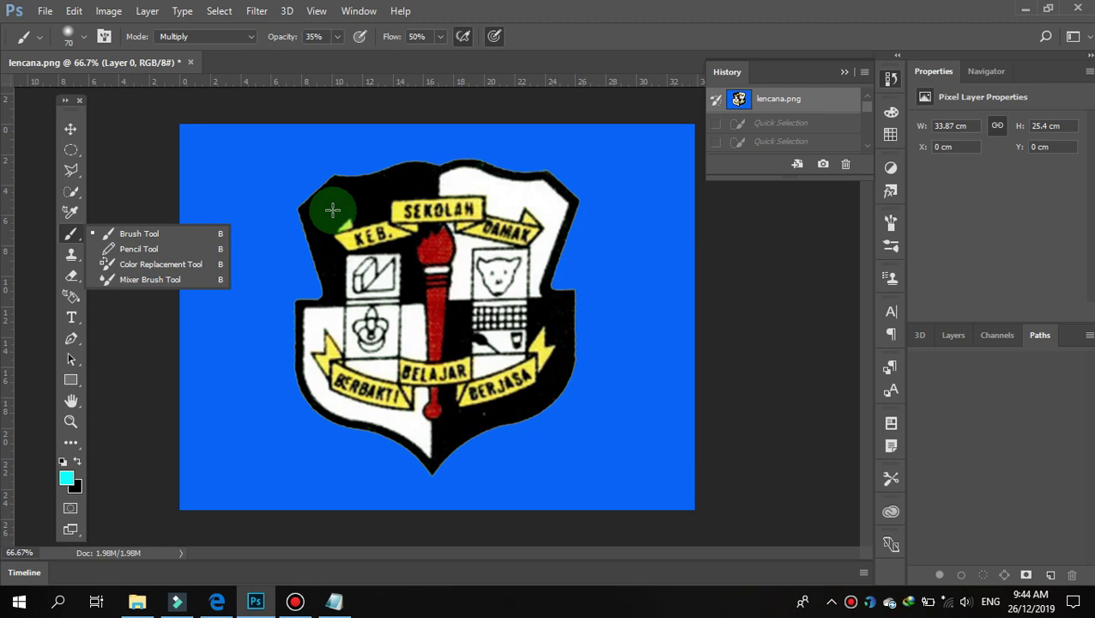
left_click(190, 236)
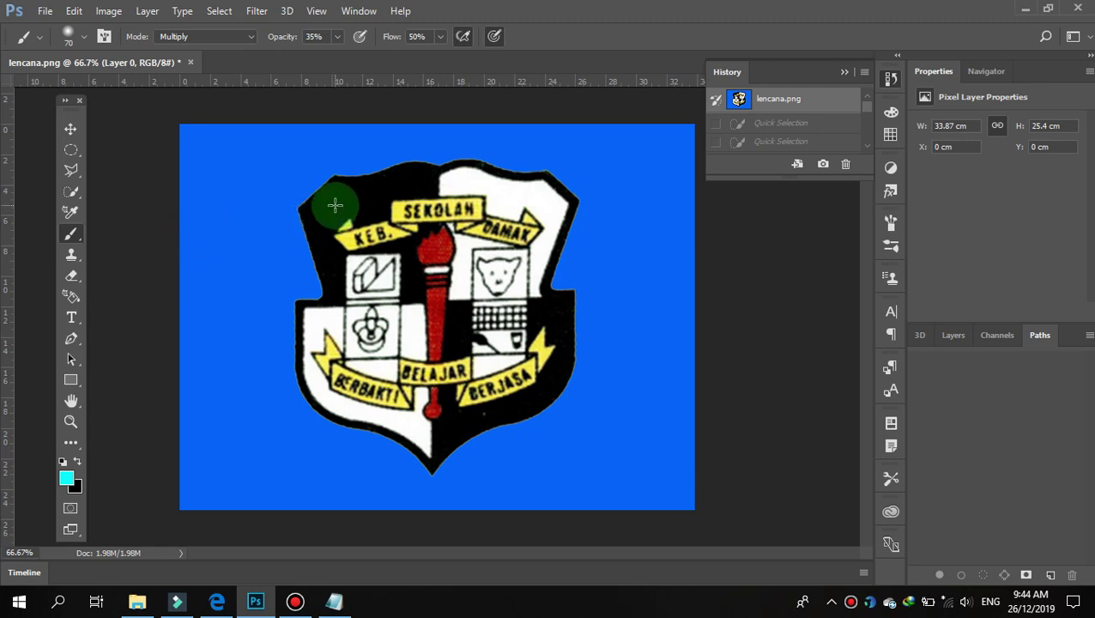
left_click(334, 219)
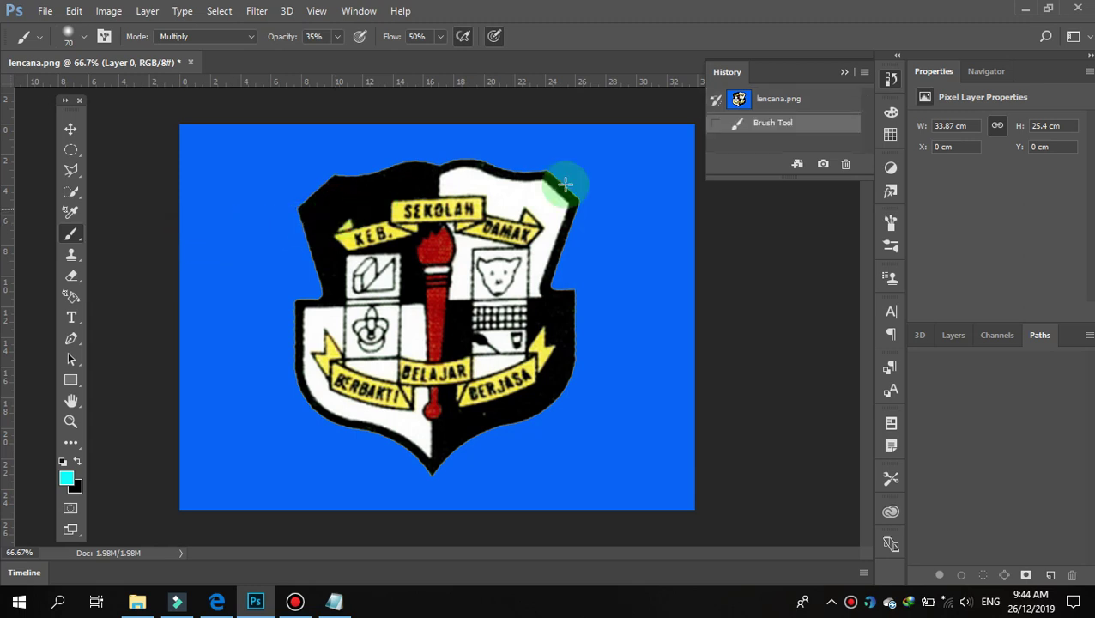
left_click(889, 226)
double_click(889, 225)
Choose the plain Clone Stamp Tool and close the Brush settings panel.
left_click(889, 226)
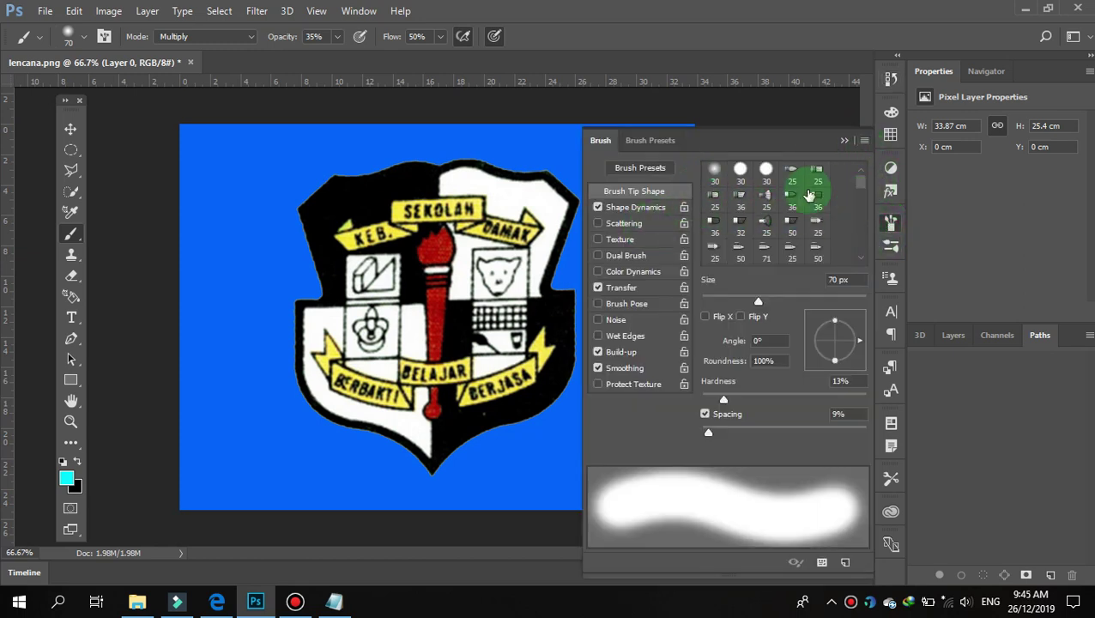
left_click(72, 254)
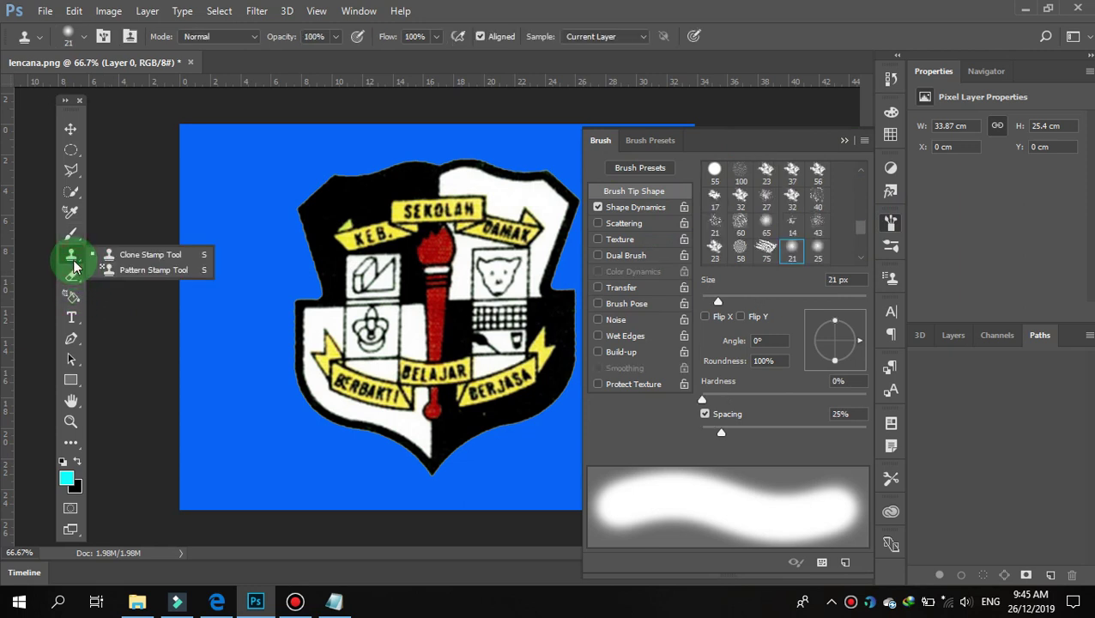
left_click(841, 142)
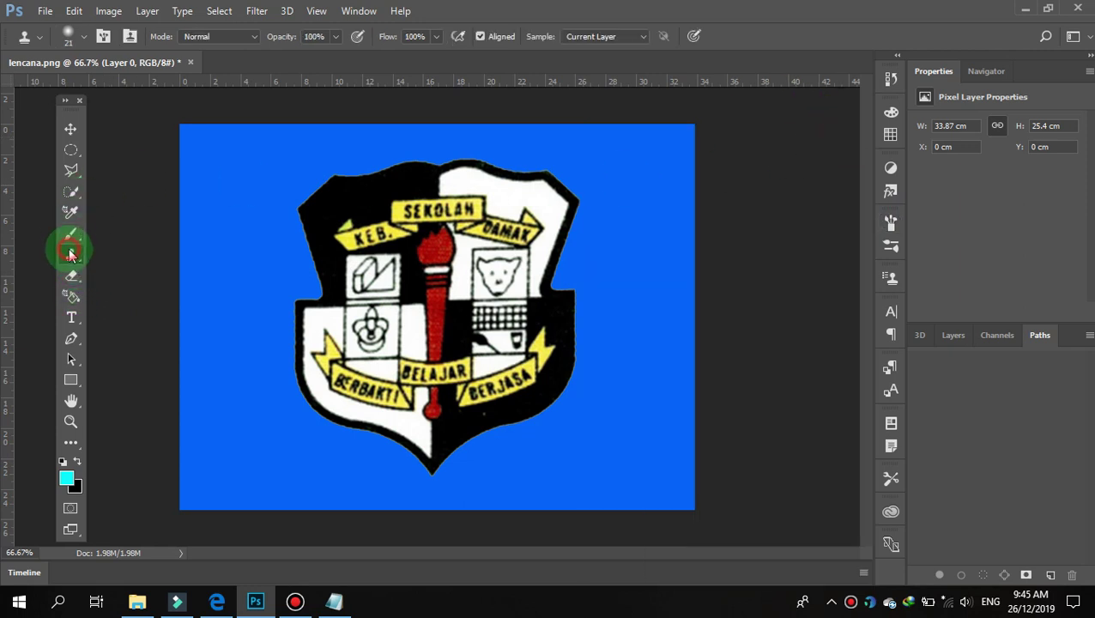
right_click(71, 254)
left_click(119, 256)
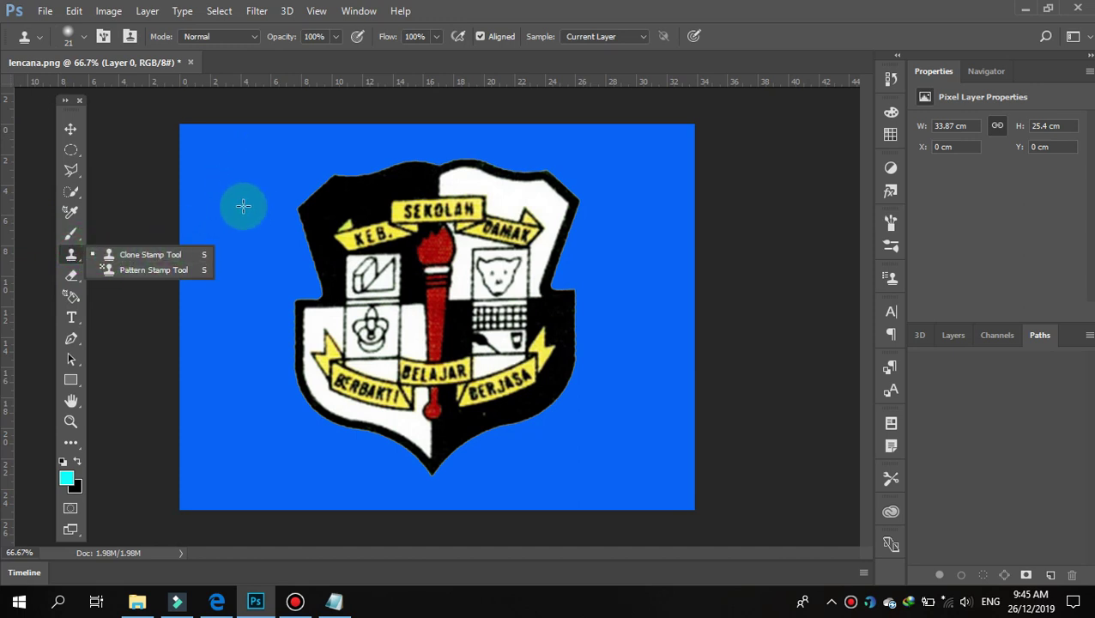
left_click(470, 144)
Choose the Background Eraser Tool from the Eraser tool group's flyout.
left_click(113, 322)
left_click(72, 277)
right_click(72, 277)
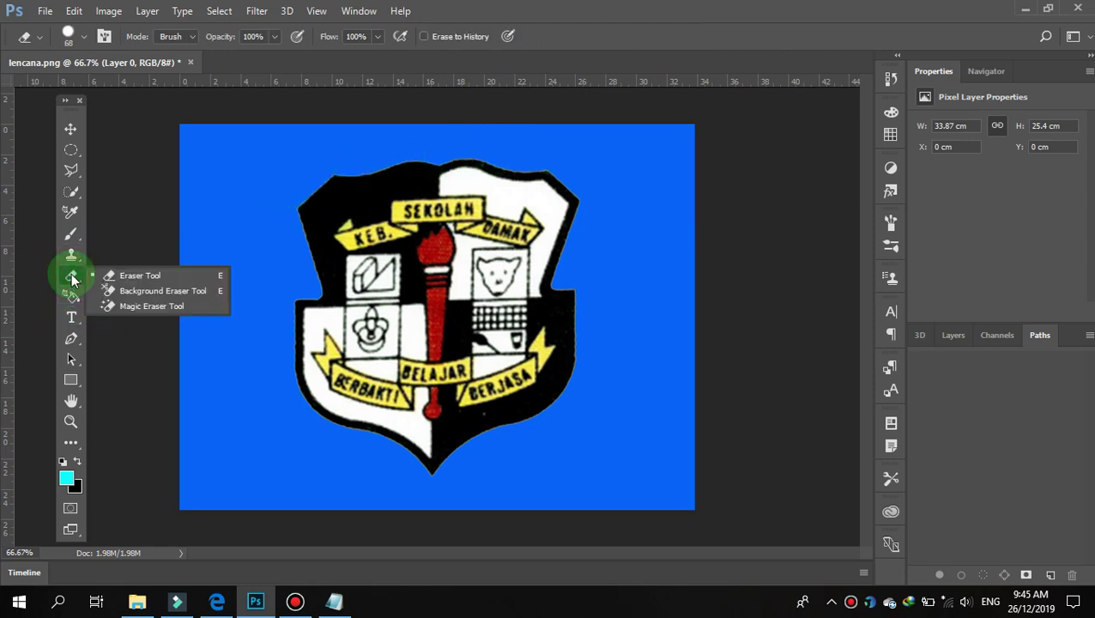
left_click(121, 278)
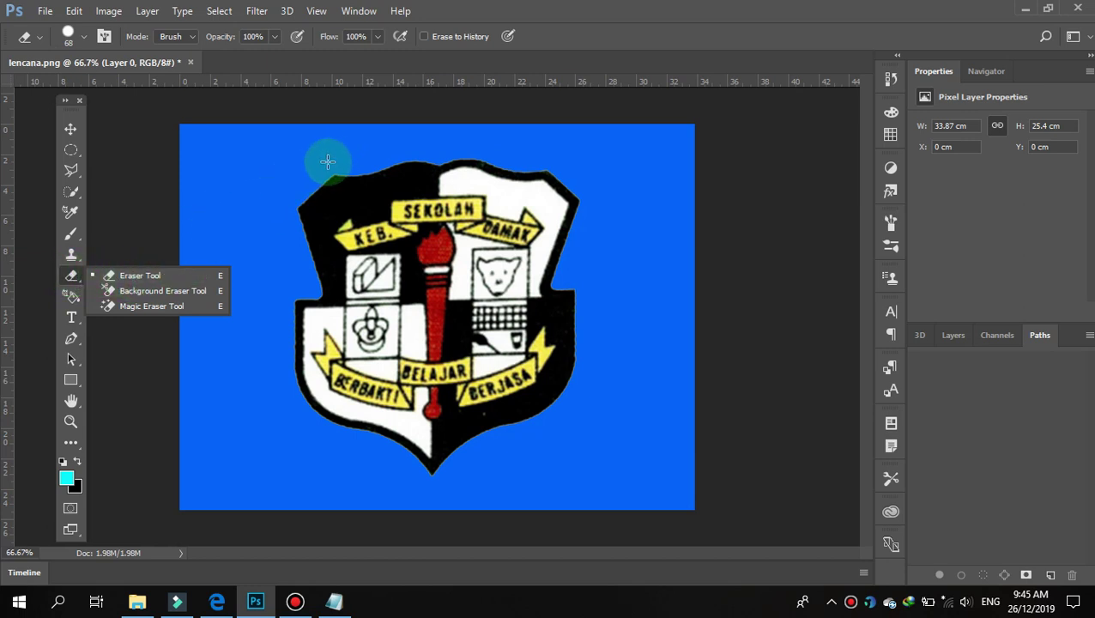
left_click(486, 200)
left_click(269, 135)
left_click(122, 275)
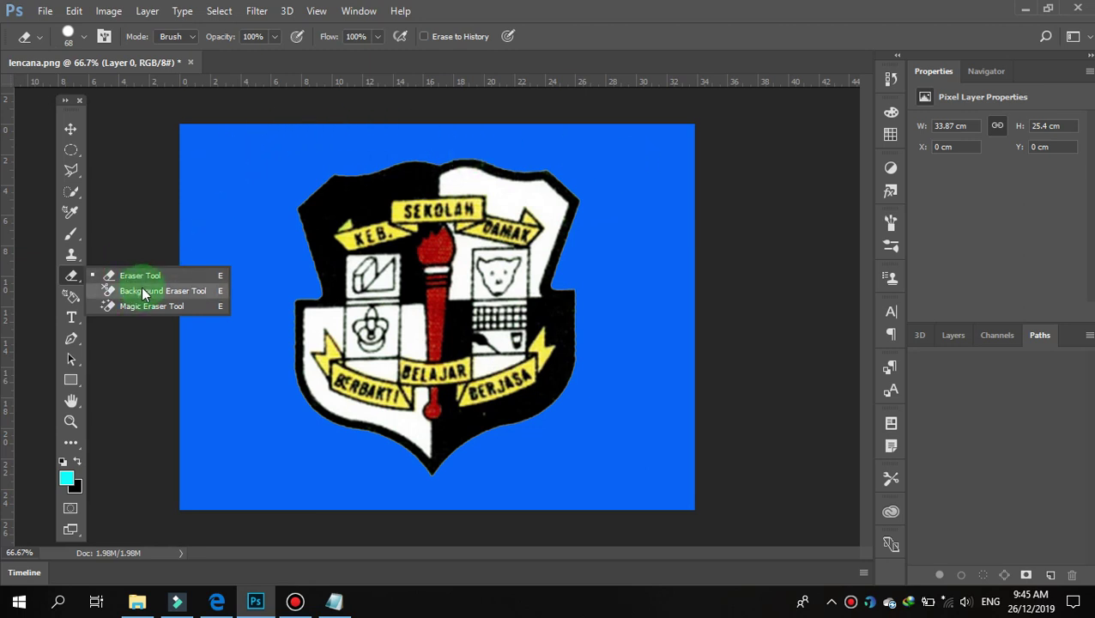
left_click(170, 295)
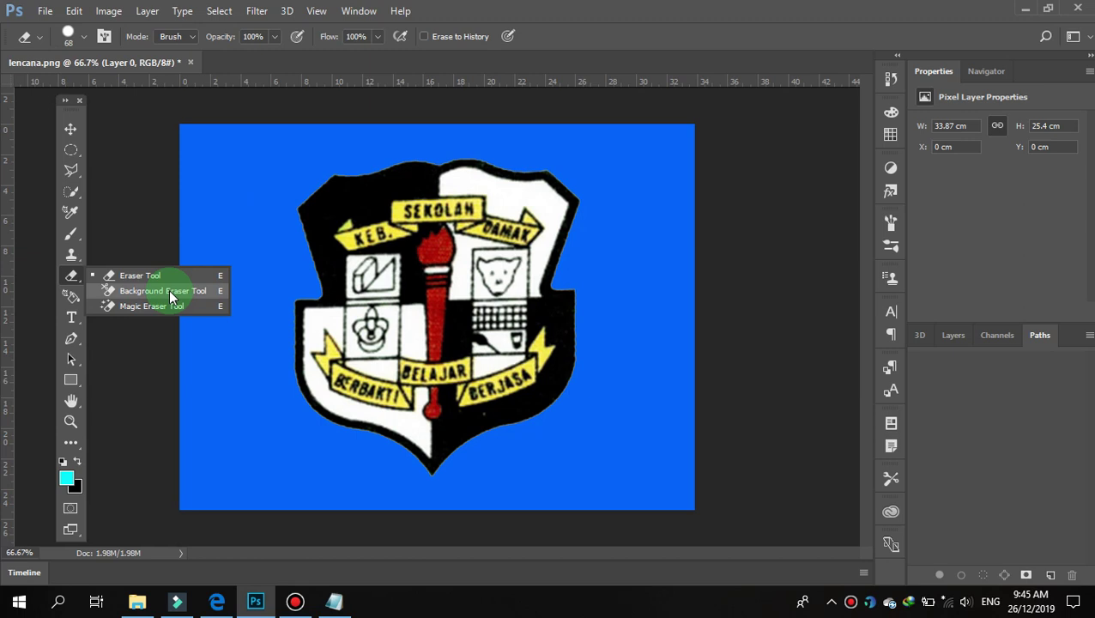
left_click(170, 292)
Erase the blue background left of the badge and across the top-left corner.
mouse_move(244, 205)
left_mouse_down()
mouse_move(233, 244)
mouse_move(259, 196)
mouse_move(281, 266)
mouse_move(248, 305)
mouse_move(244, 361)
mouse_move(262, 409)
mouse_move(307, 439)
mouse_move(459, 497)
mouse_move(635, 387)
mouse_move(612, 176)
mouse_move(525, 134)
mouse_move(420, 122)
mouse_move(245, 191)
mouse_move(224, 210)
left_mouse_up()
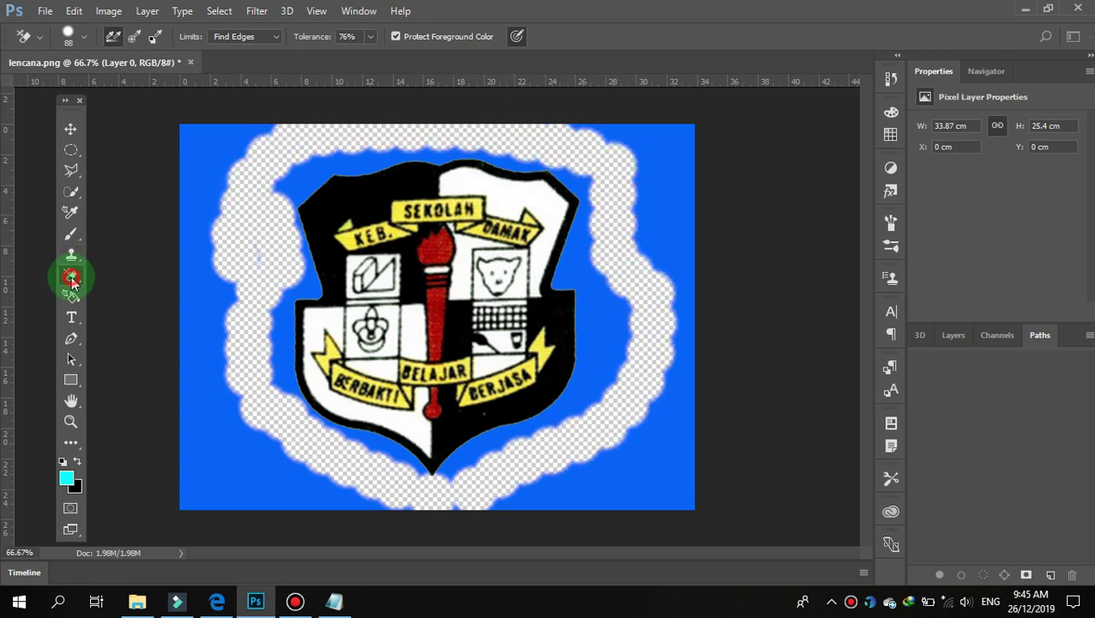
left_click(72, 283)
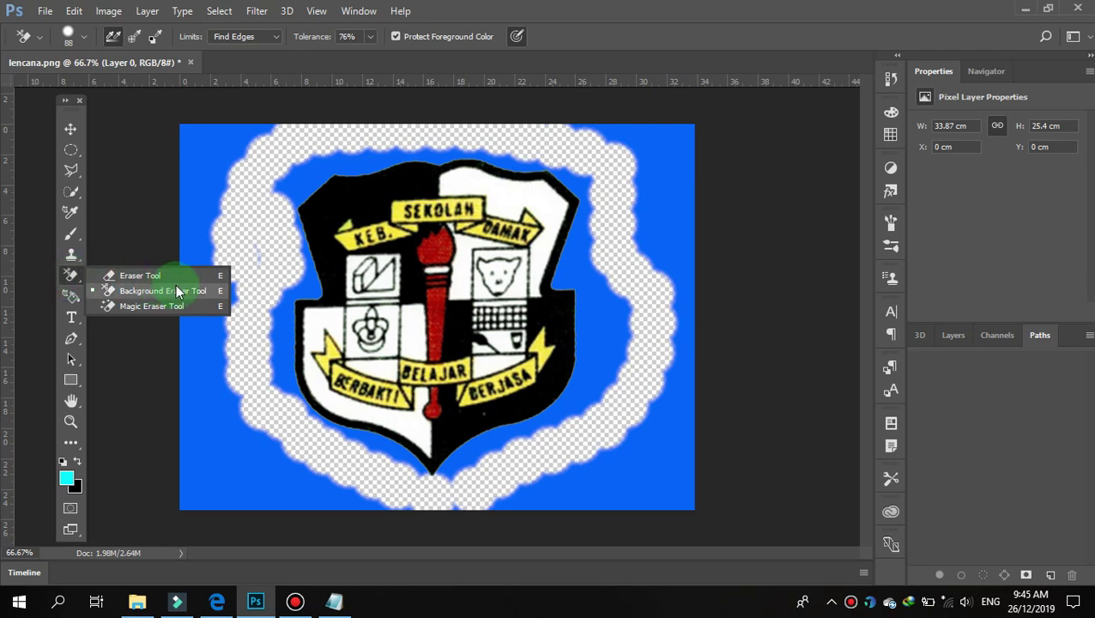
mouse_move(259, 142)
left_mouse_down()
mouse_move(225, 135)
mouse_move(240, 133)
mouse_move(194, 175)
mouse_move(189, 133)
mouse_move(188, 244)
mouse_move(200, 205)
mouse_move(294, 168)
mouse_move(281, 196)
mouse_move(334, 154)
mouse_move(506, 152)
mouse_move(582, 182)
mouse_move(581, 237)
mouse_move(563, 269)
mouse_move(580, 314)
mouse_move(606, 314)
left_mouse_up()
Shrink the eraser to 17 px, clean the shield's left-edge fringe, and show History.
left_click(78, 275)
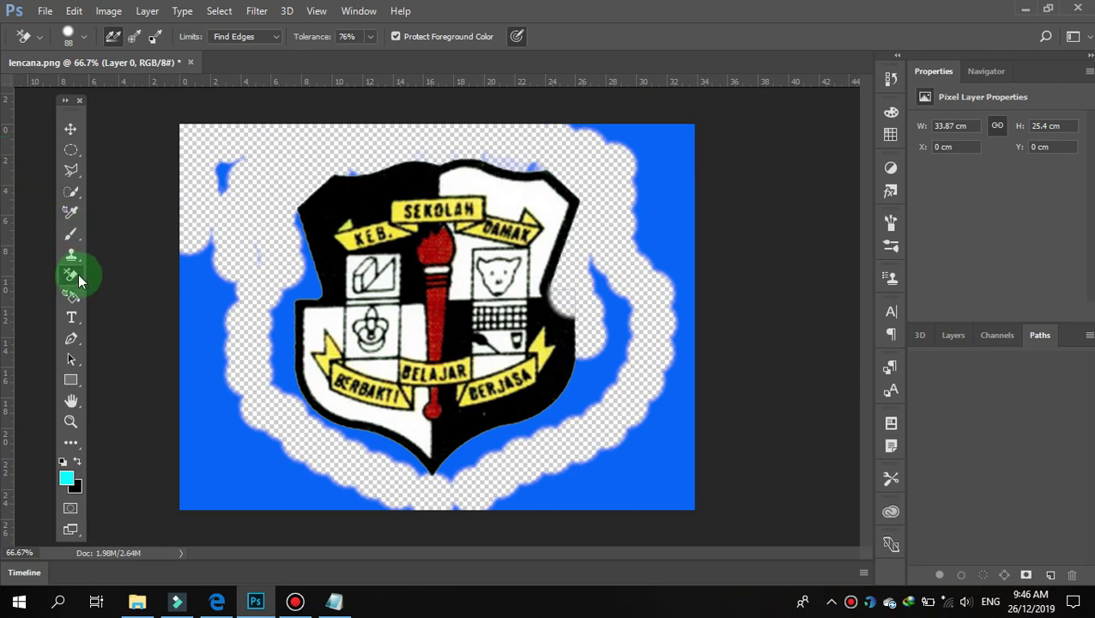
left_click(83, 36)
left_click(36, 82)
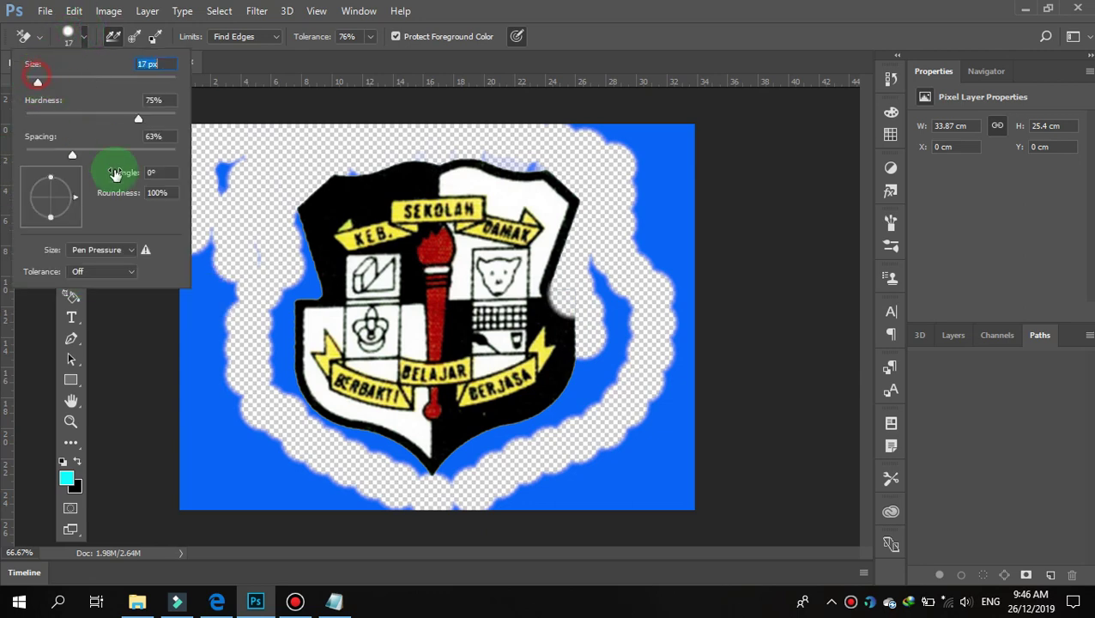
left_click(290, 208)
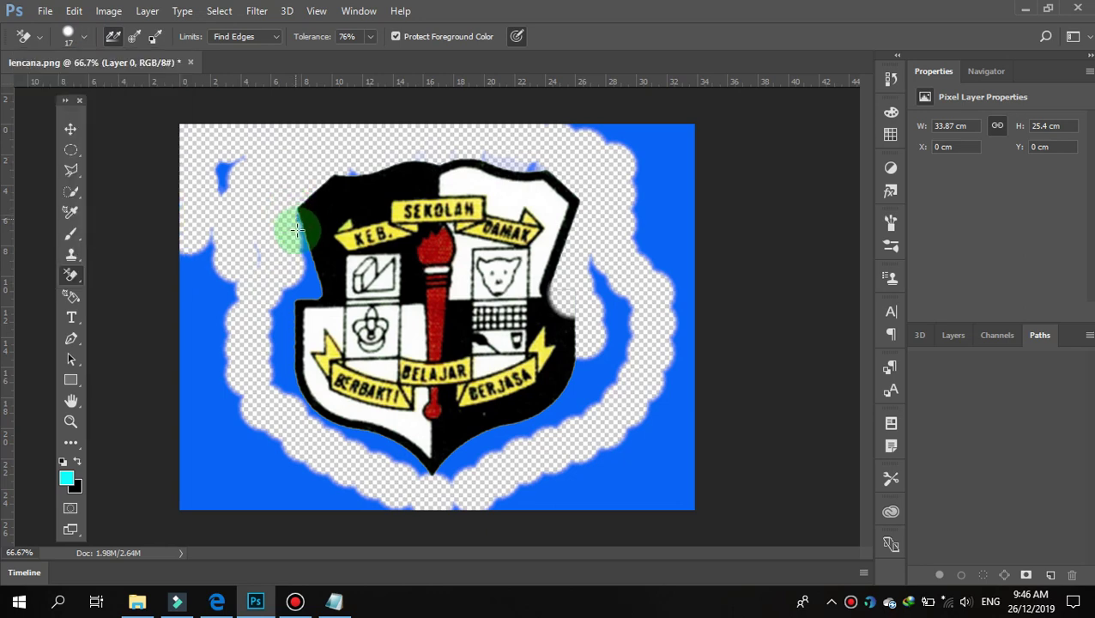
mouse_move(302, 247)
left_mouse_down()
mouse_move(294, 263)
mouse_move(293, 204)
mouse_move(314, 262)
left_mouse_up()
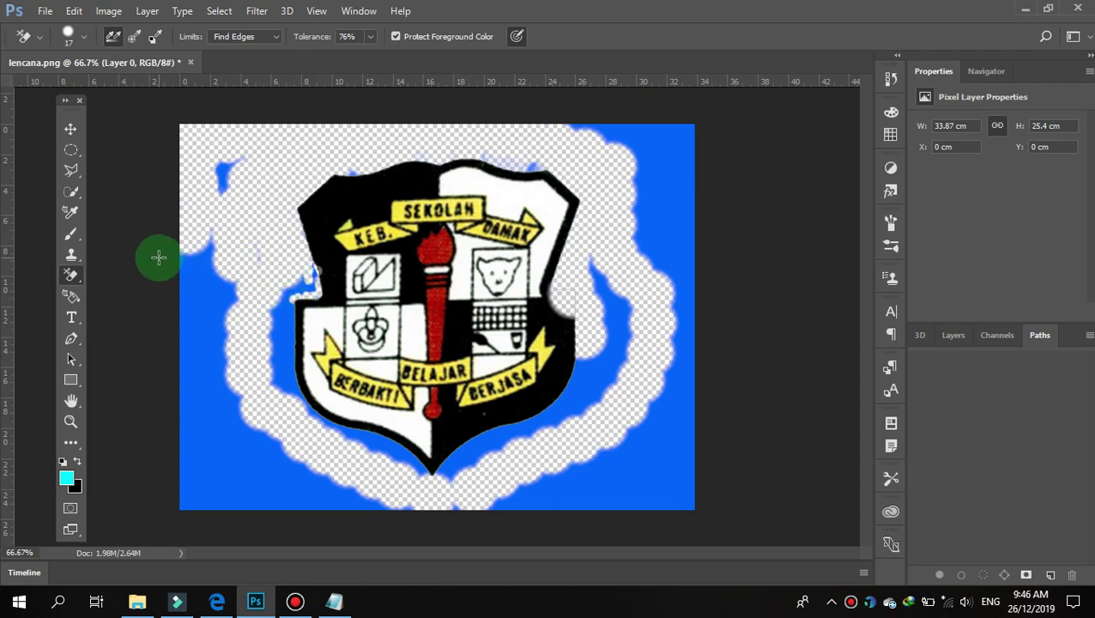
left_click(889, 78)
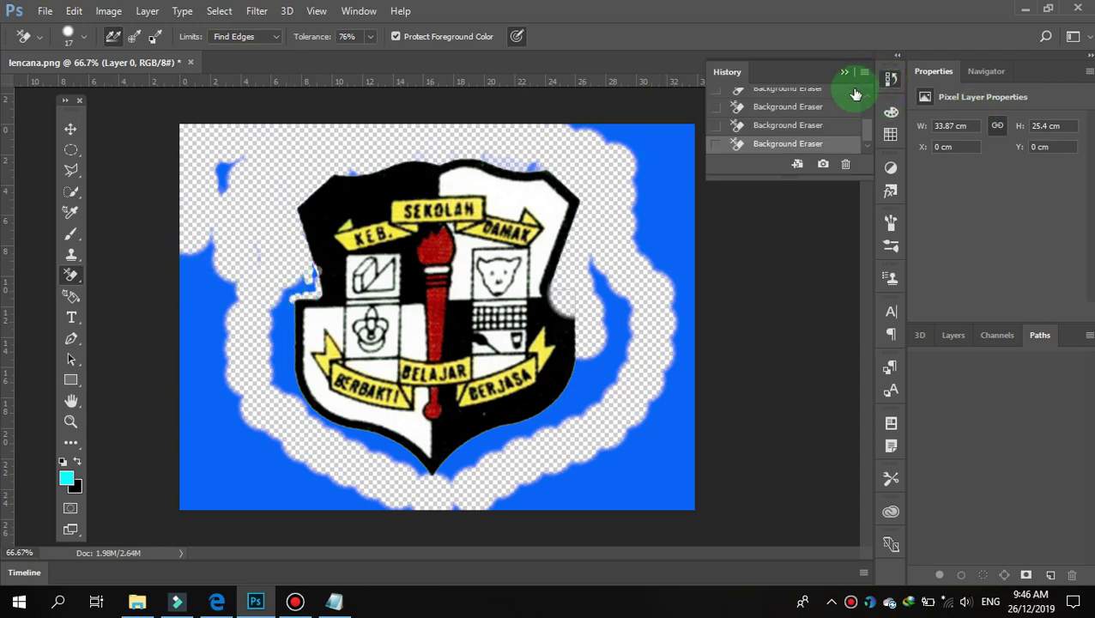
Revert lencana.png to its opened snapshot, then browse the Type and Pen tool variants.
left_click_drag(868, 132, 865, 94)
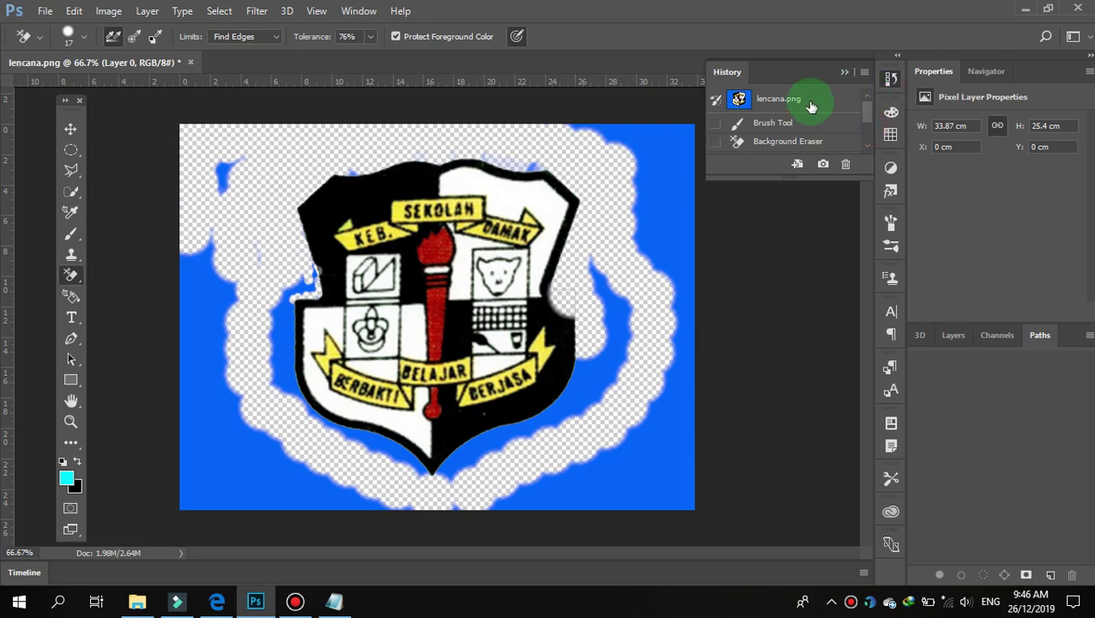
left_click(802, 102)
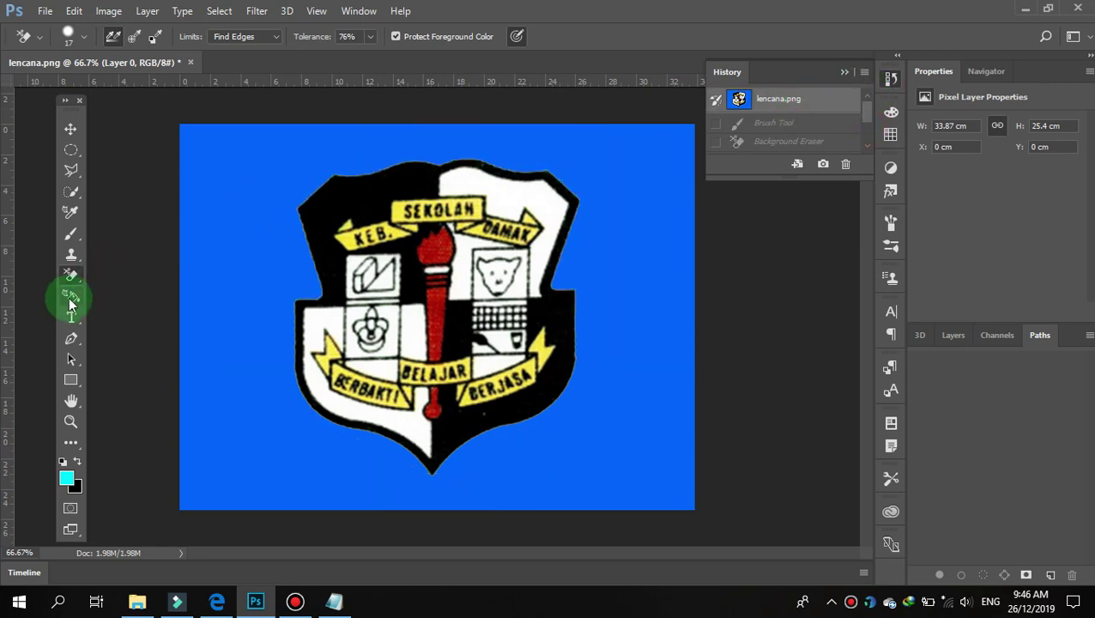
left_click(71, 300)
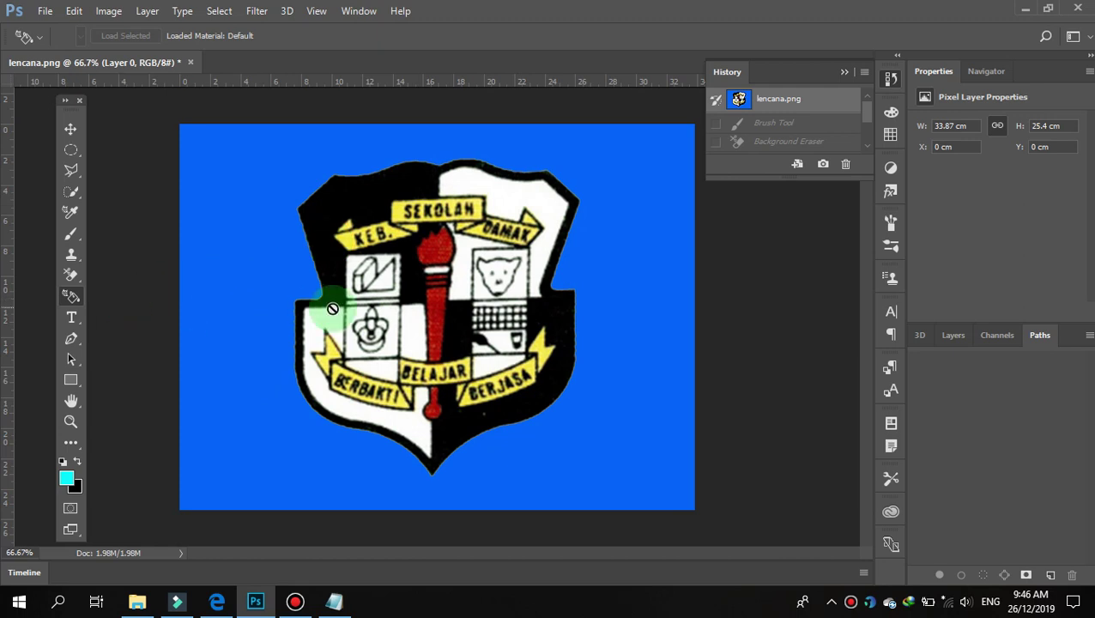
left_click(74, 317)
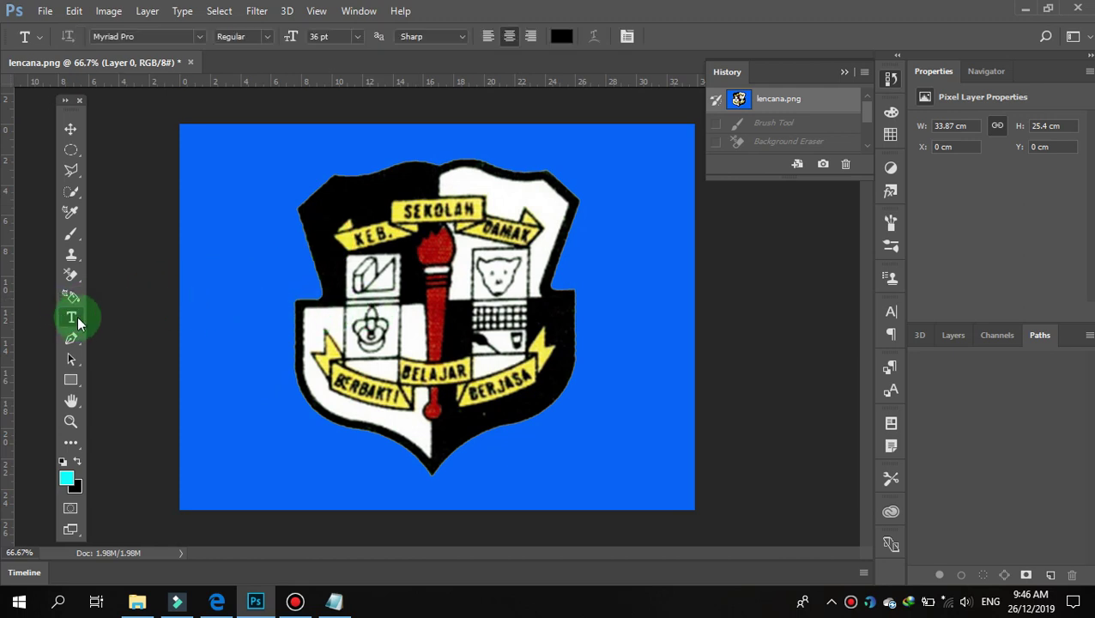
right_click(76, 318)
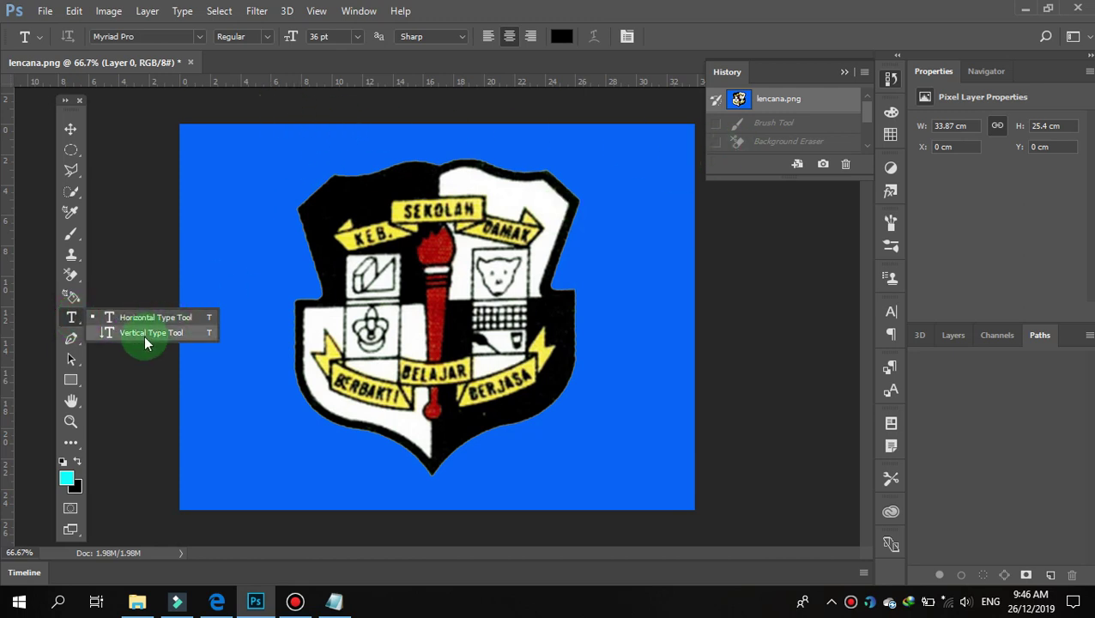
left_click(72, 340)
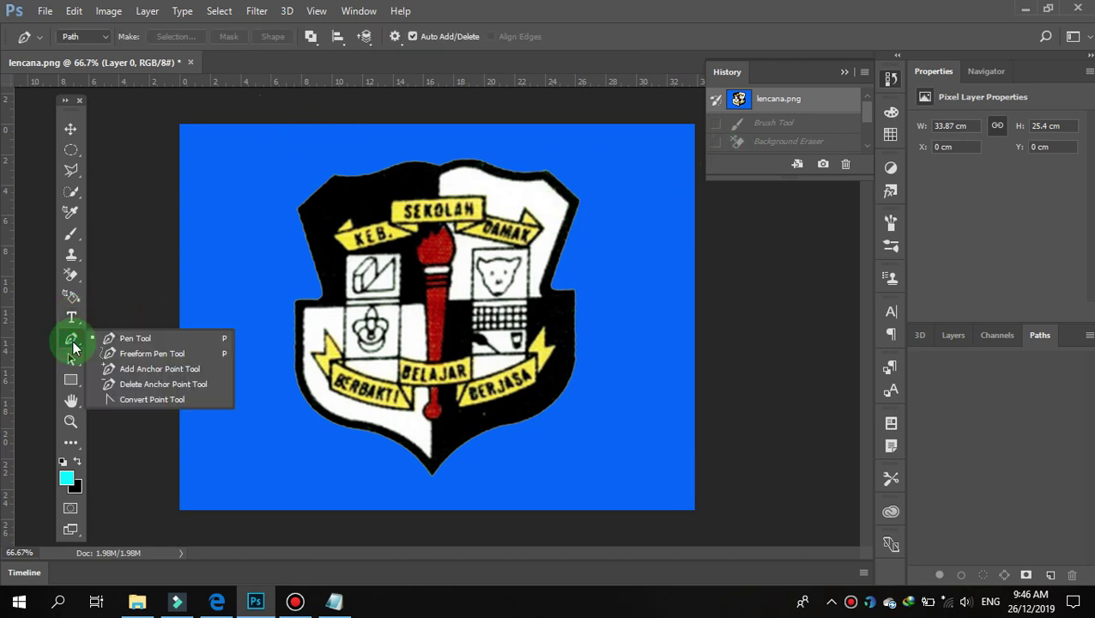
Start a Pen Tool path at the badge's top-left, curving along the top and right edges.
left_click_drag(74, 346, 113, 341)
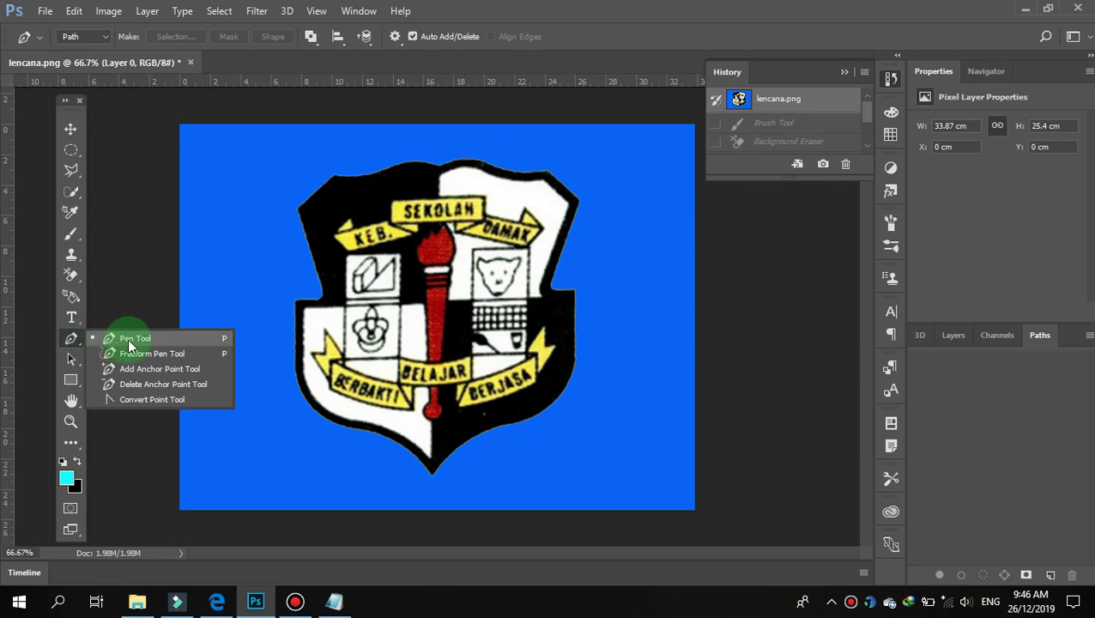
mouse_move(128, 338)
left_mouse_down()
mouse_move(145, 347)
mouse_move(137, 339)
left_mouse_up()
left_click_drag(296, 206, 332, 176)
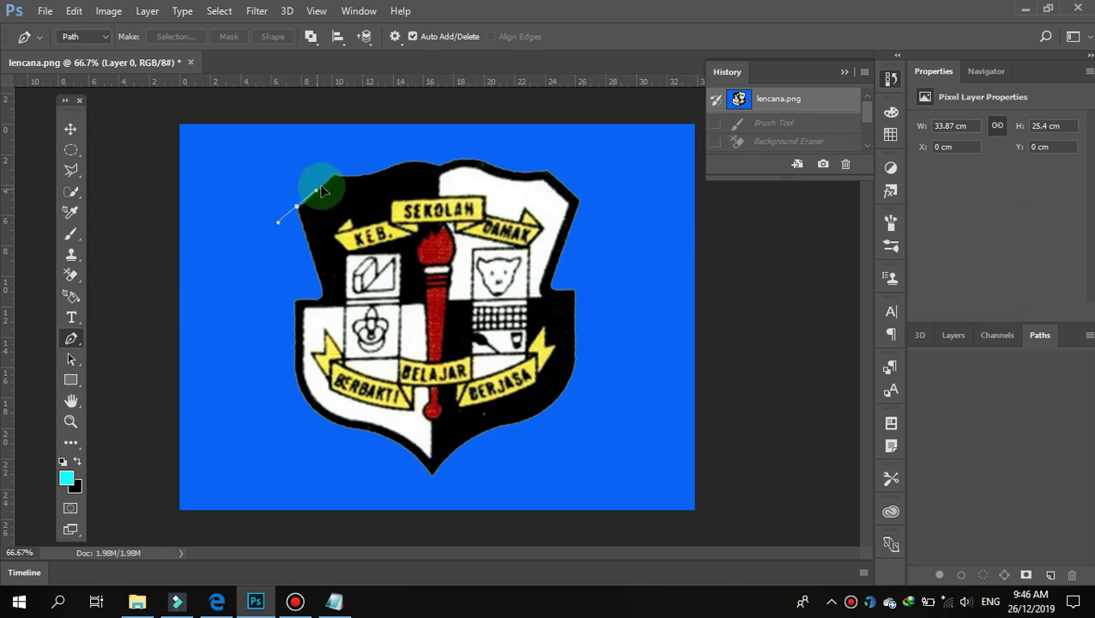
mouse_move(334, 175)
left_mouse_down()
mouse_move(492, 157)
mouse_move(577, 193)
left_mouse_up()
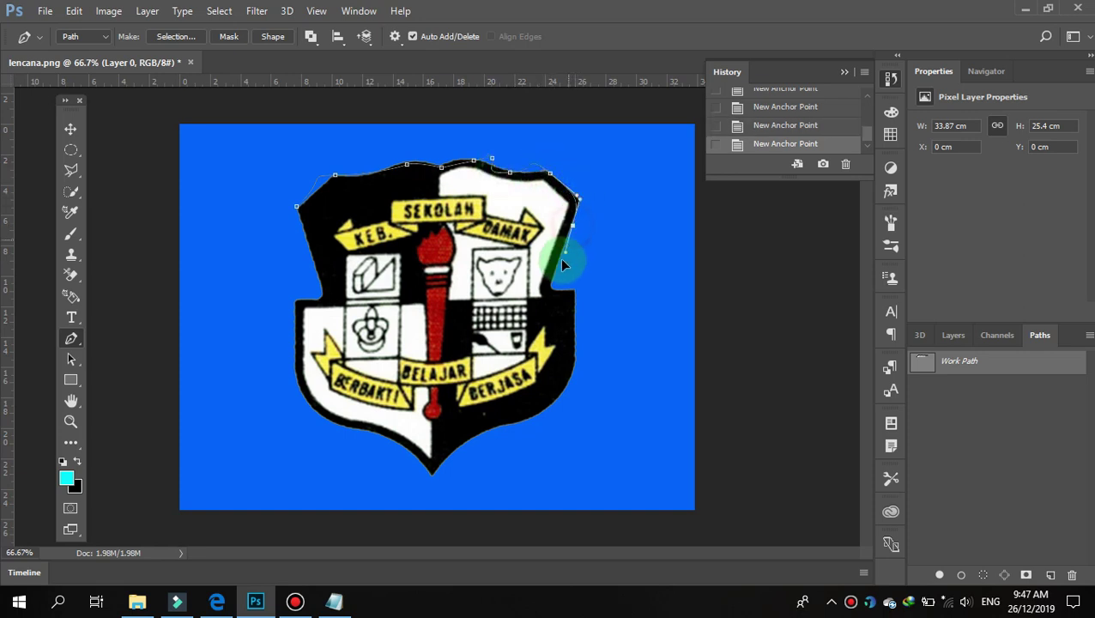
left_click_drag(552, 281, 578, 299)
left_click_drag(528, 420, 467, 440)
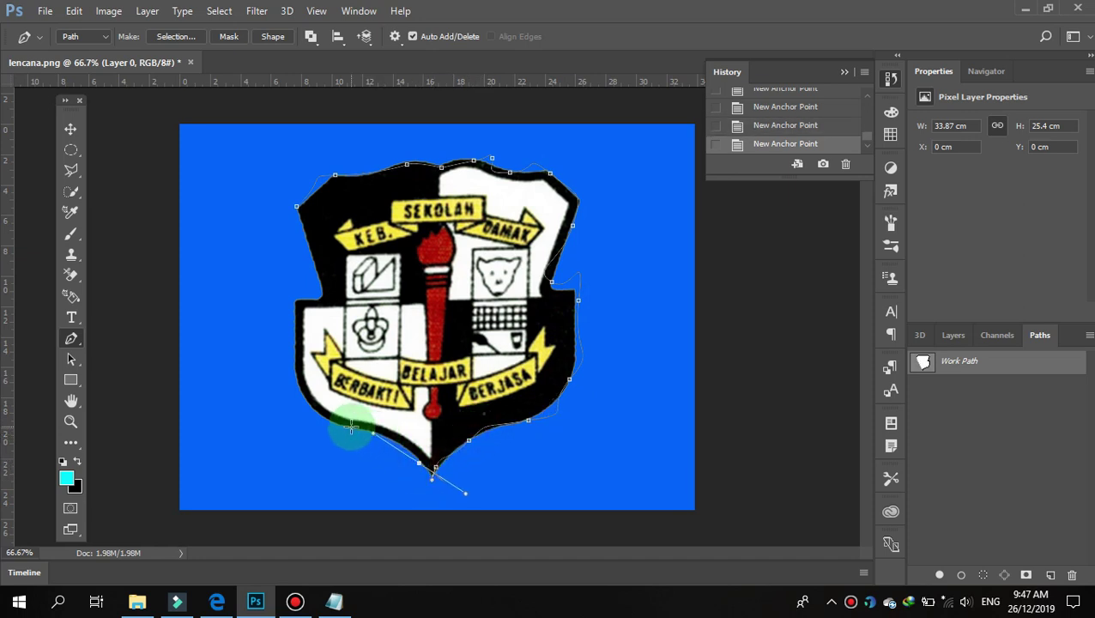
Add left-edge anchors, close the path at its start, fix the closing anchors, and nudge the layer.
left_click_drag(299, 382, 290, 305)
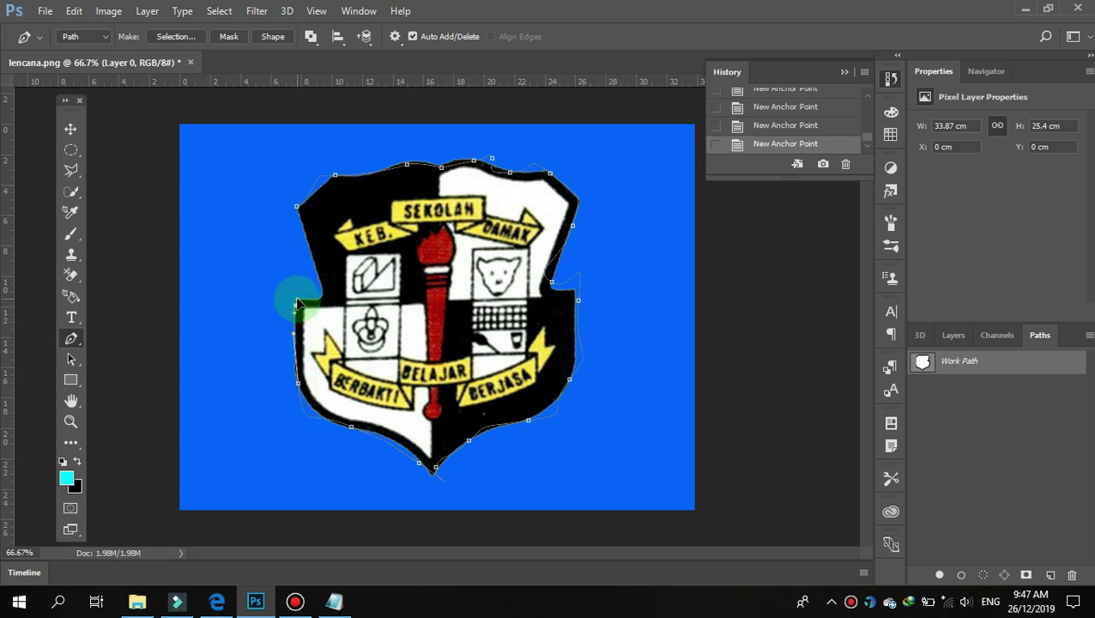
left_click_drag(298, 301, 318, 264)
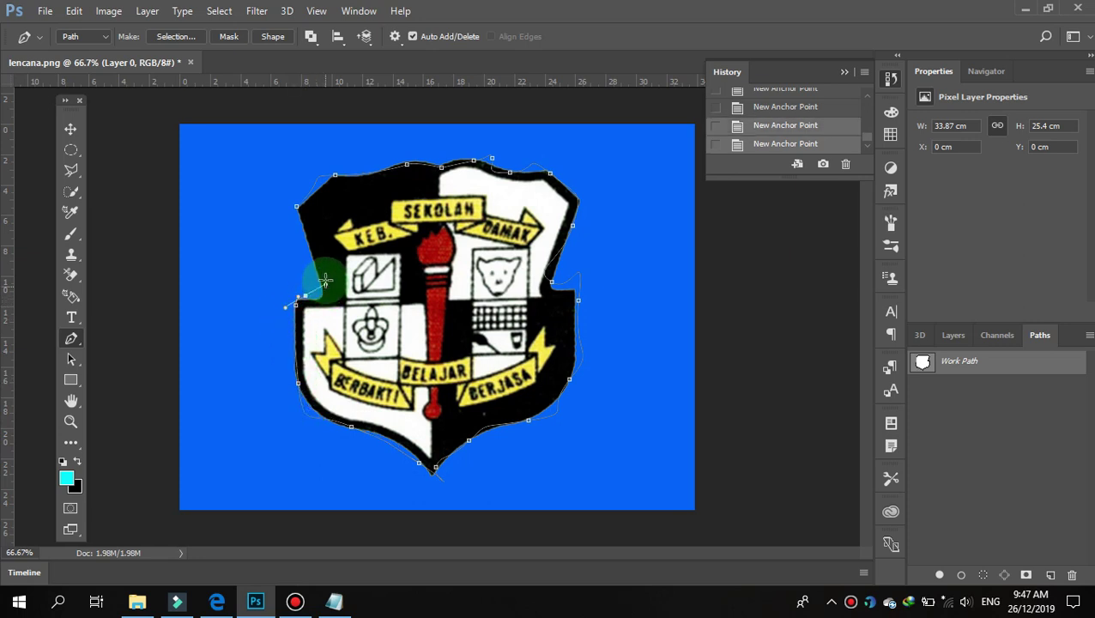
left_click_drag(296, 206, 299, 216)
left_click(296, 208)
left_click(299, 215)
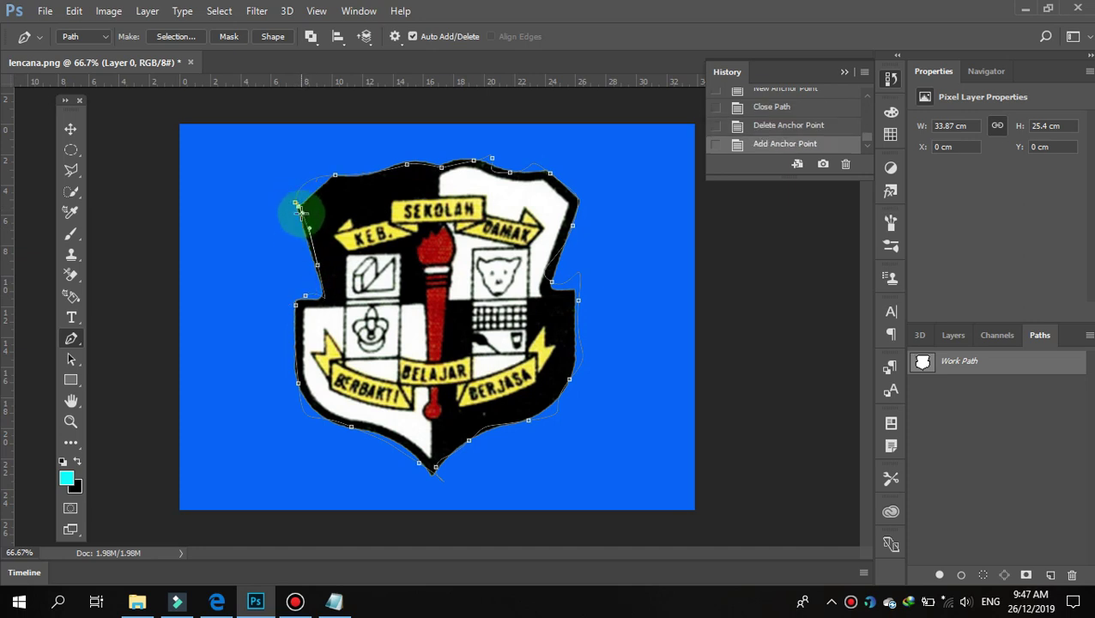
left_click(300, 213)
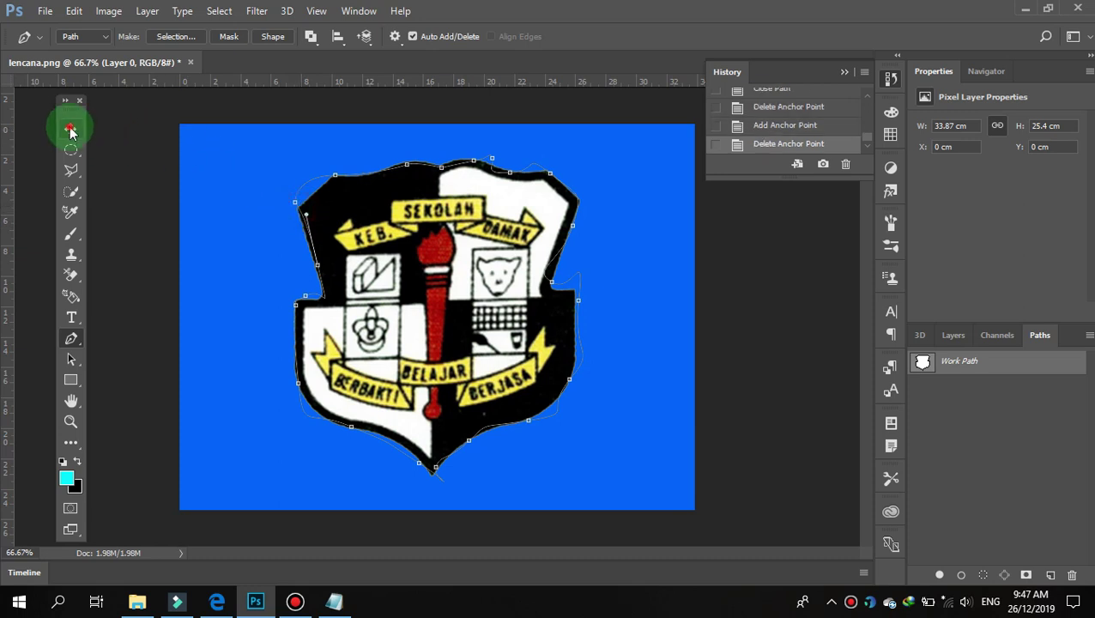
left_click(70, 129)
mouse_move(365, 233)
left_mouse_down()
mouse_move(331, 257)
mouse_move(383, 190)
left_mouse_up()
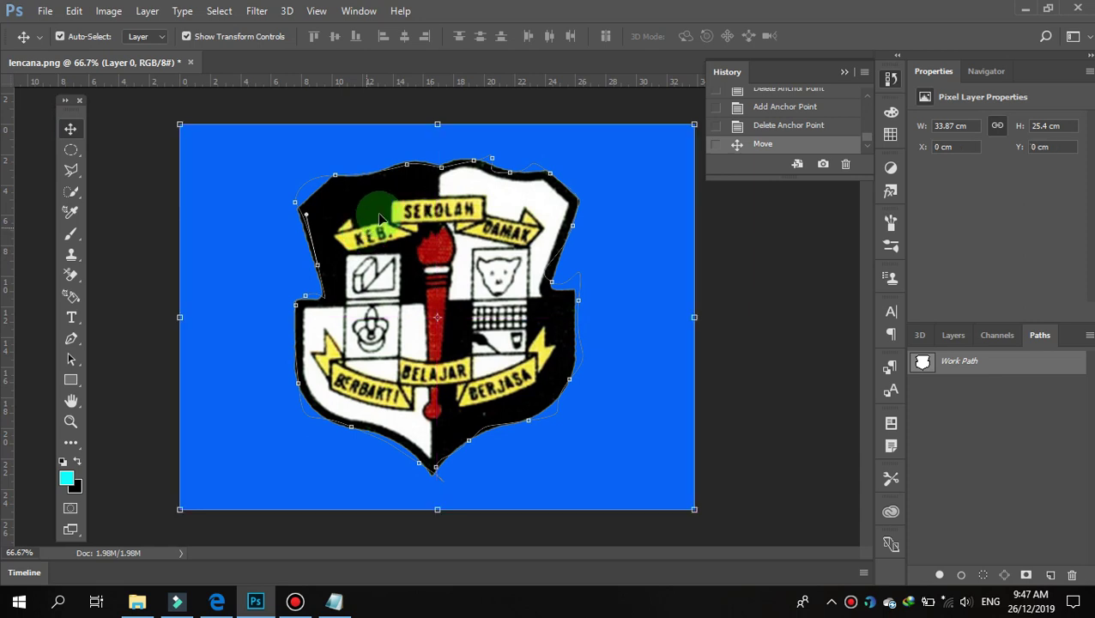
Check the layer under the badge's top-left, reselect the Pen Tool, and step back in History.
right_click(392, 174)
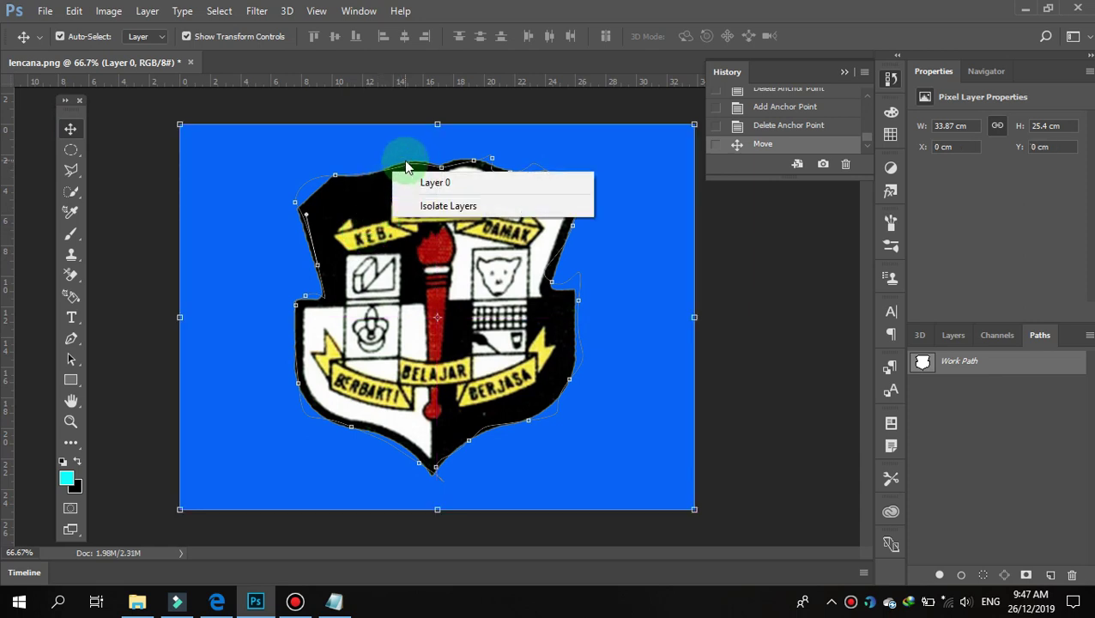
left_click(406, 162)
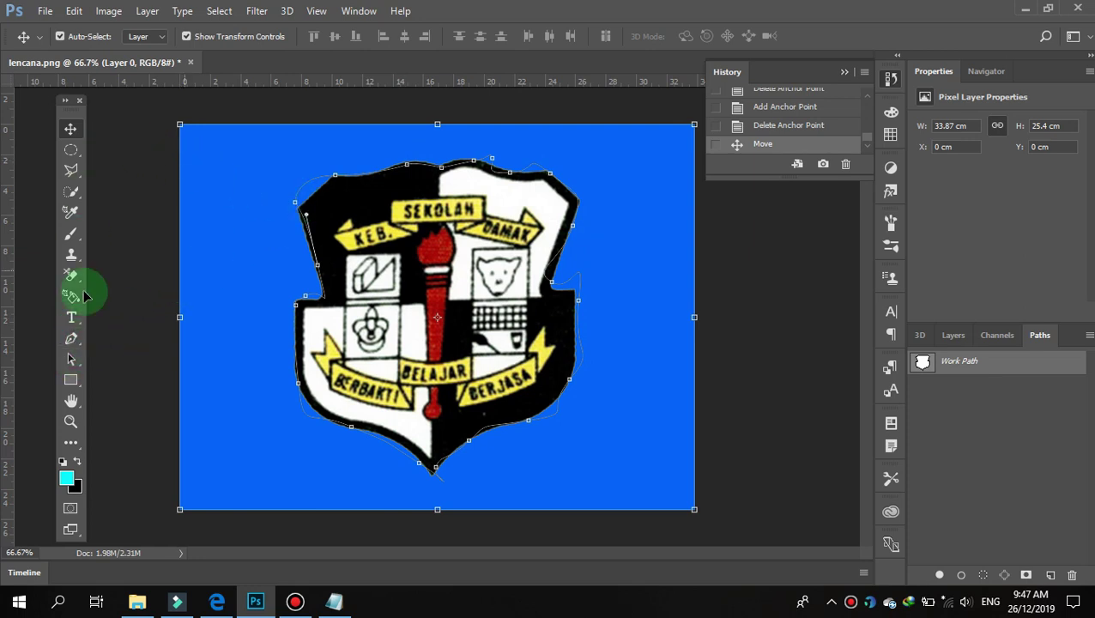
left_click(71, 340)
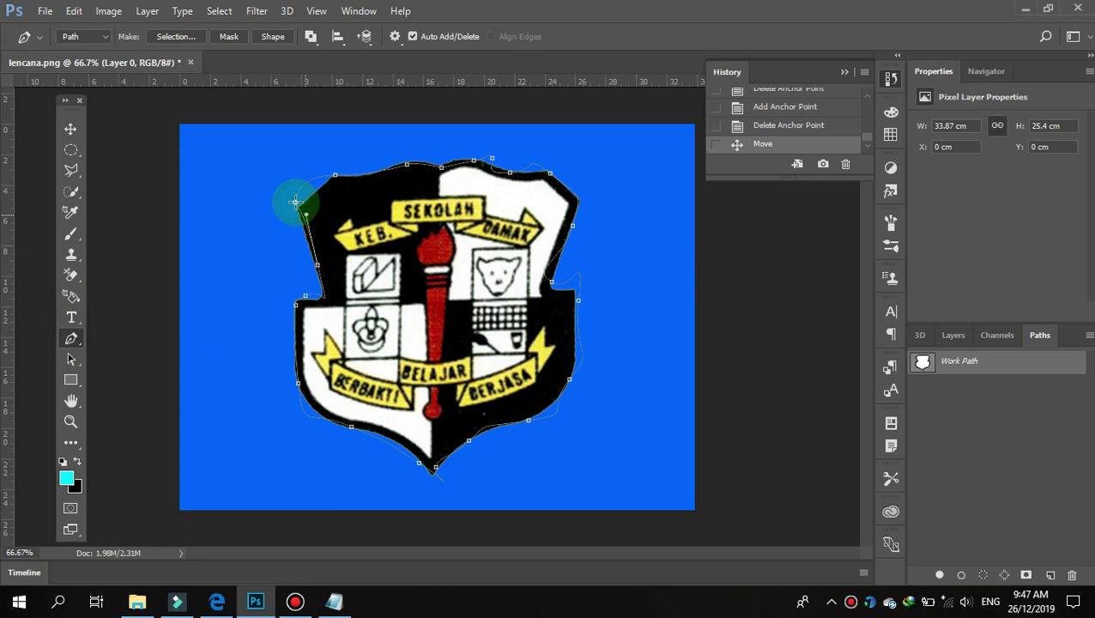
left_click(748, 125)
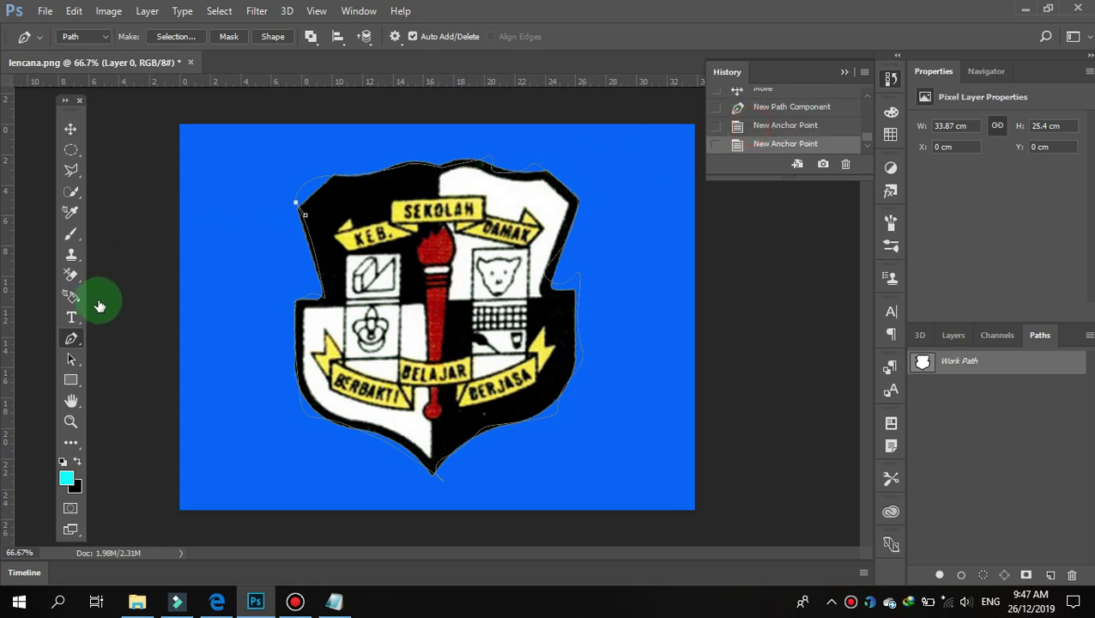
right_click(351, 177)
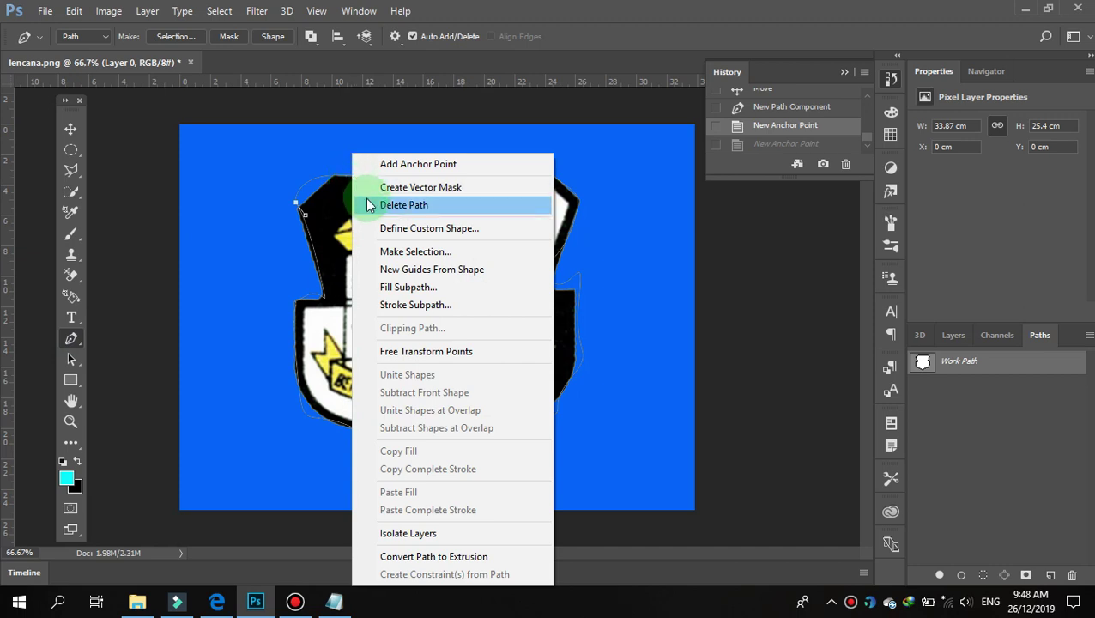
Make a 1-pixel-feather selection from the path, then begin a new path at the badge's left edge.
left_click(384, 254)
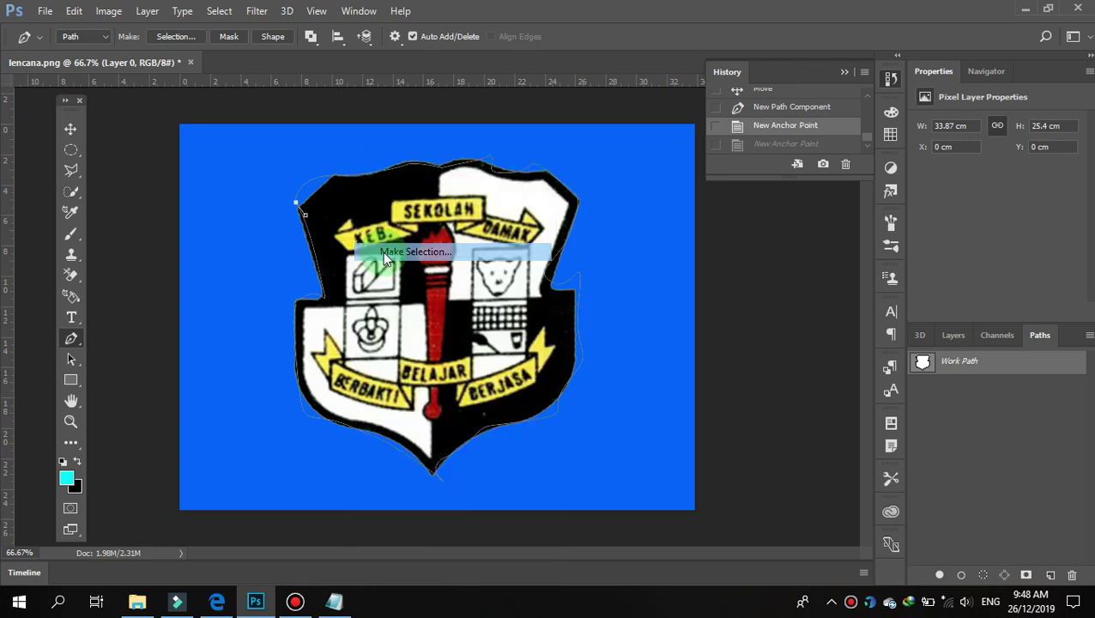
left_click(523, 179)
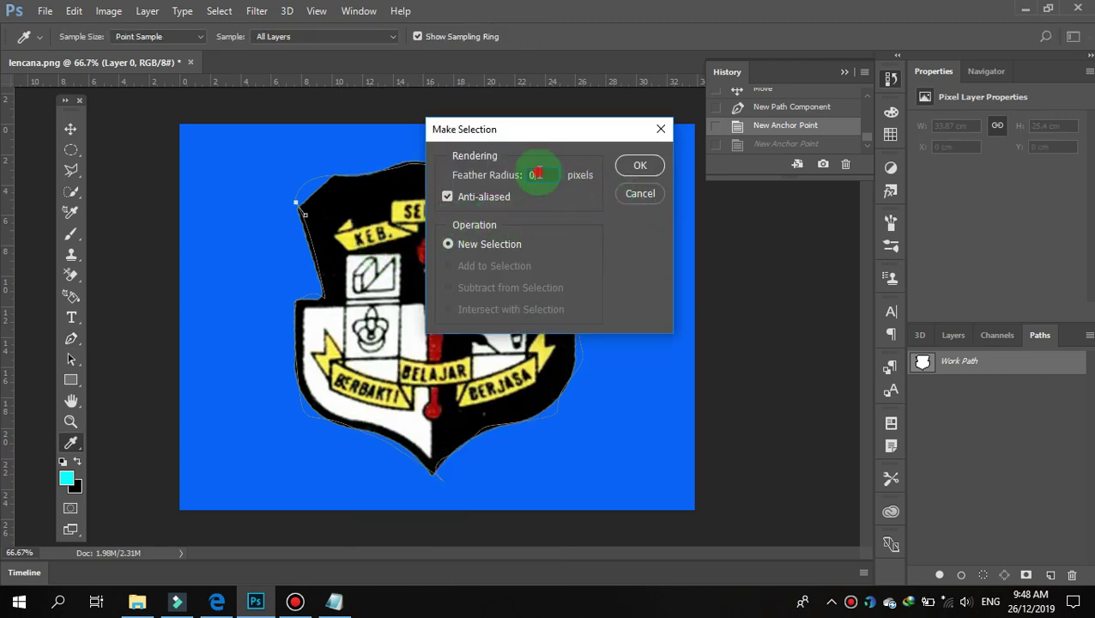
type("1")
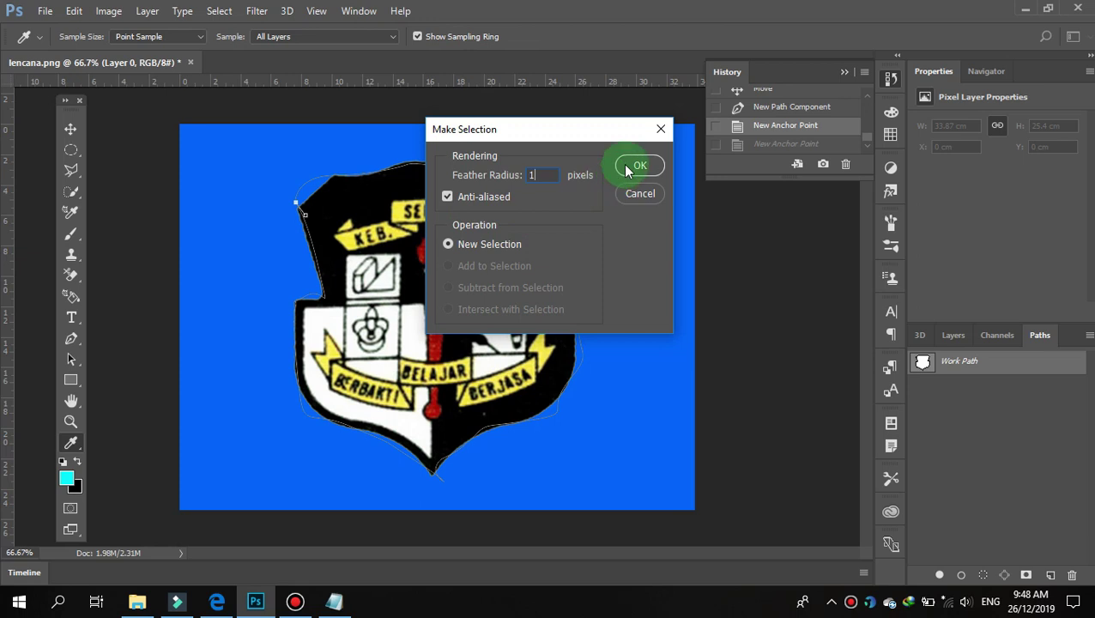
left_click(638, 165)
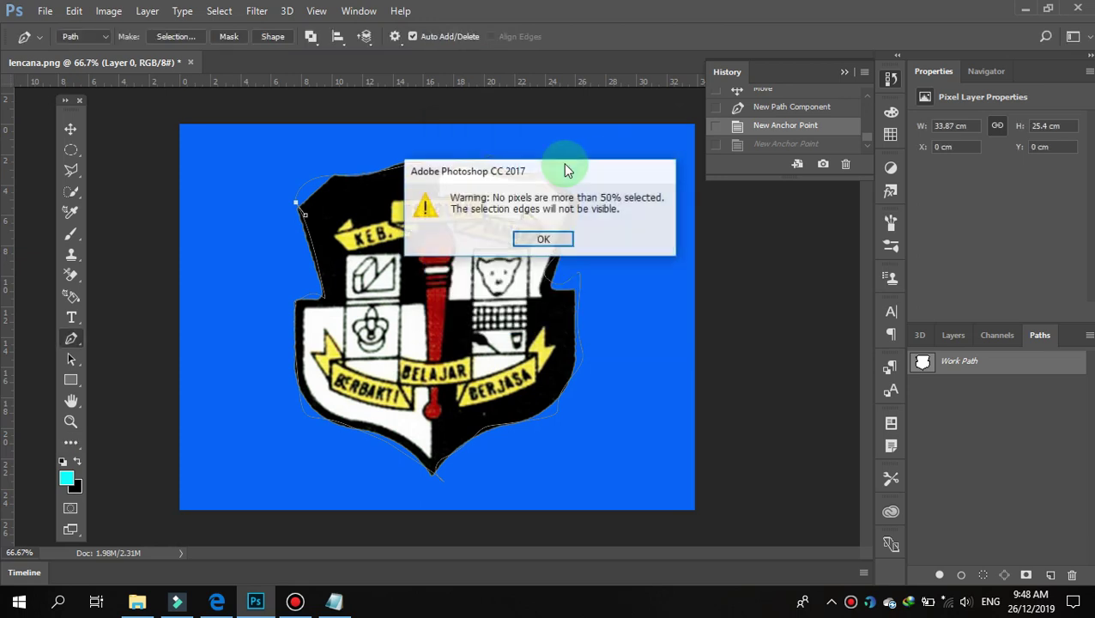
left_click(527, 237)
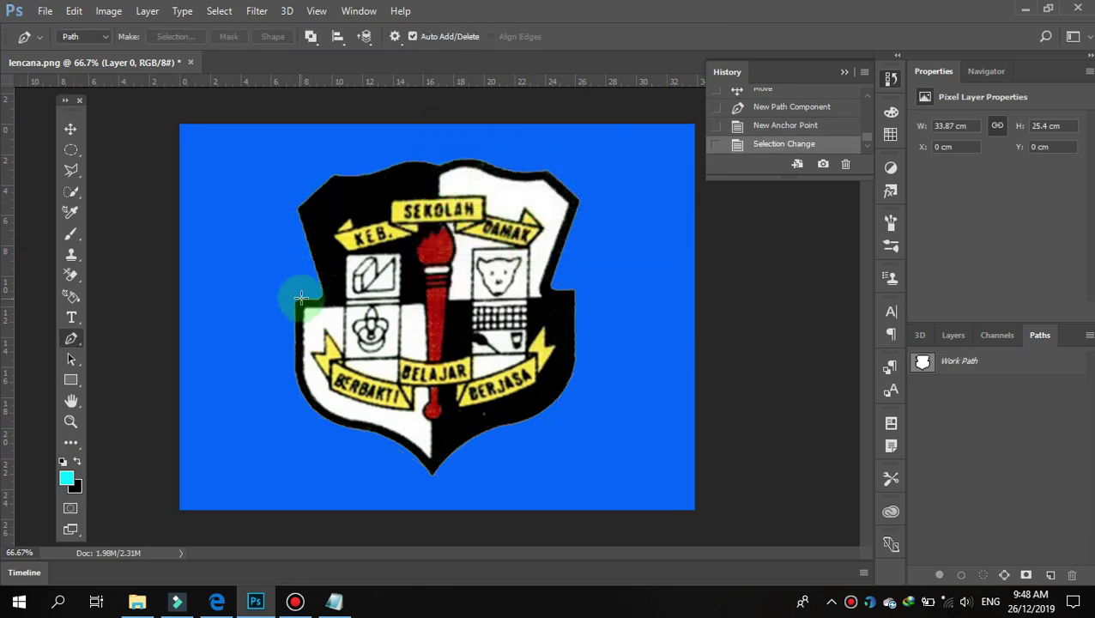
left_click_drag(300, 297, 323, 295)
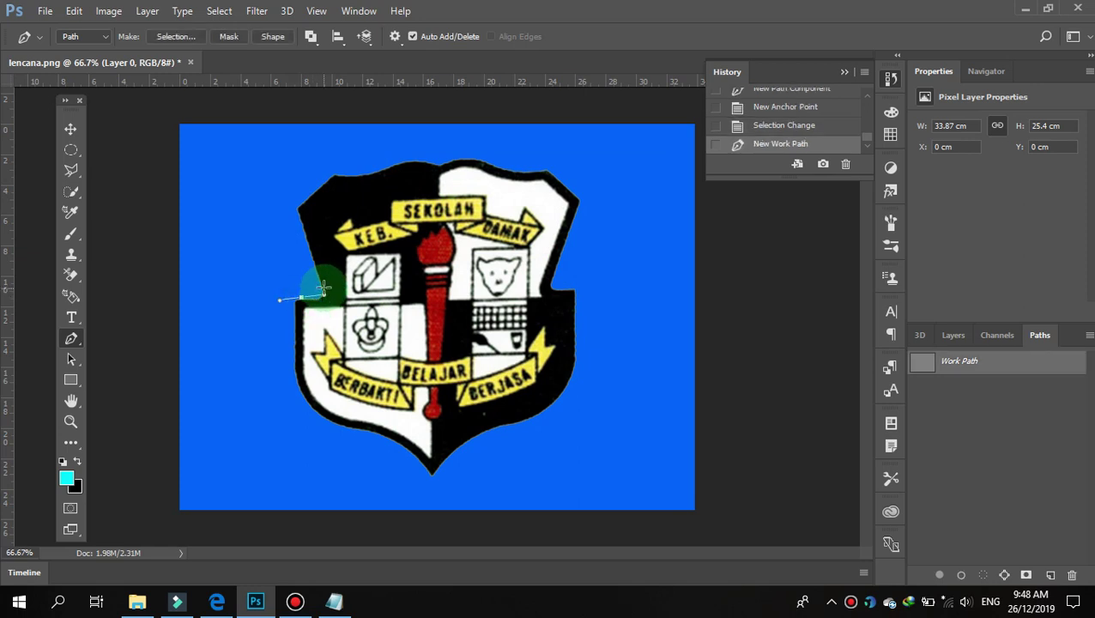
Trace the badge's top-left edge with the Freeform Pen Tool.
left_click(71, 340)
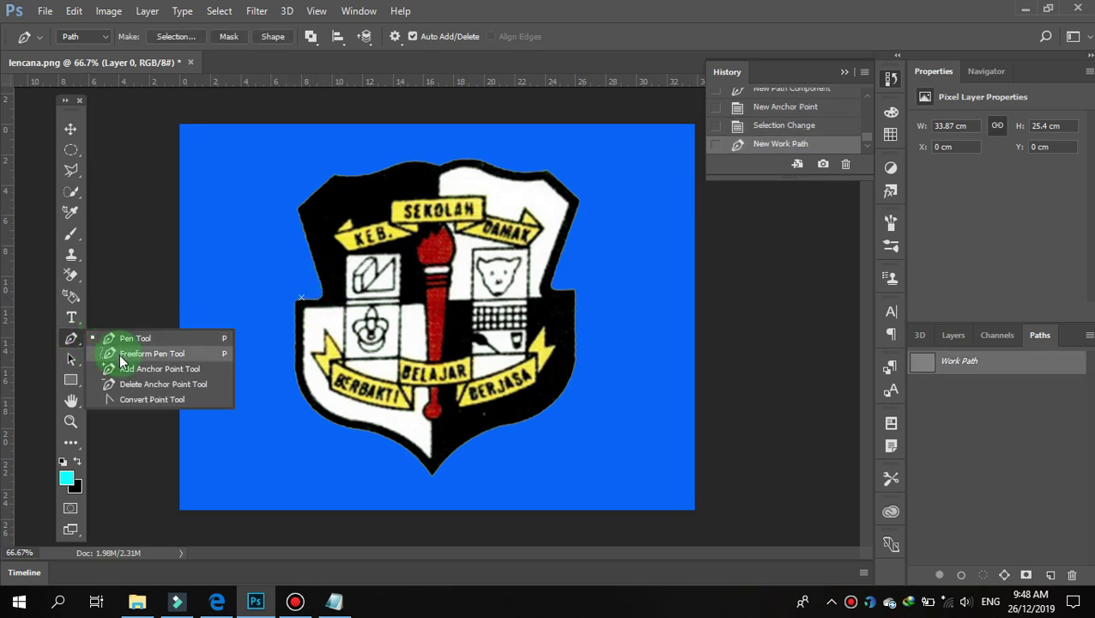
left_click(130, 356)
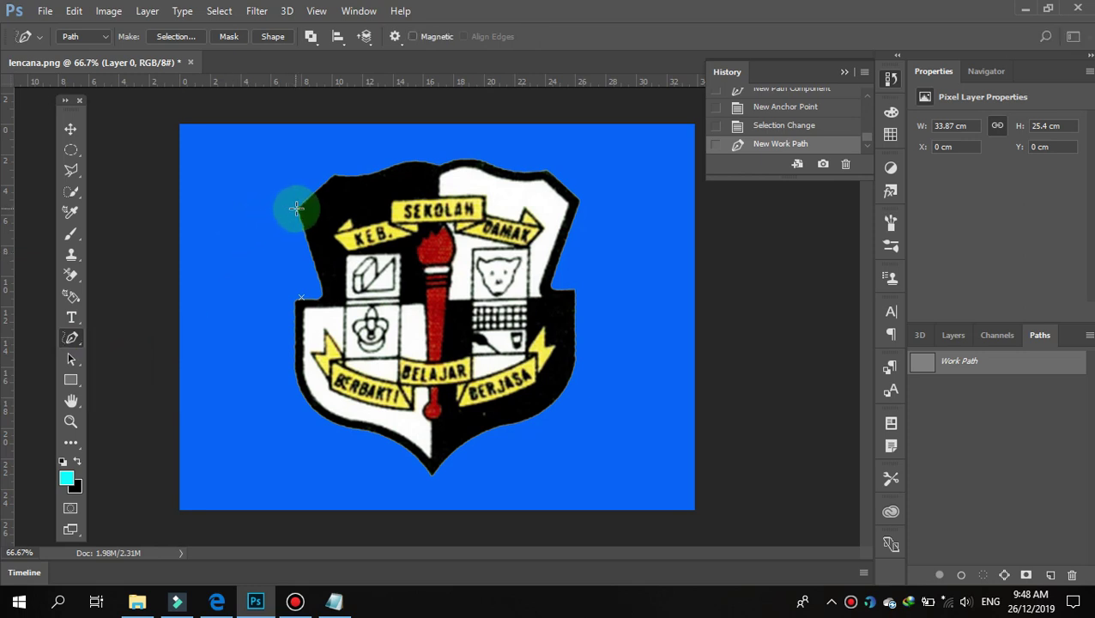
left_click_drag(302, 209, 344, 176)
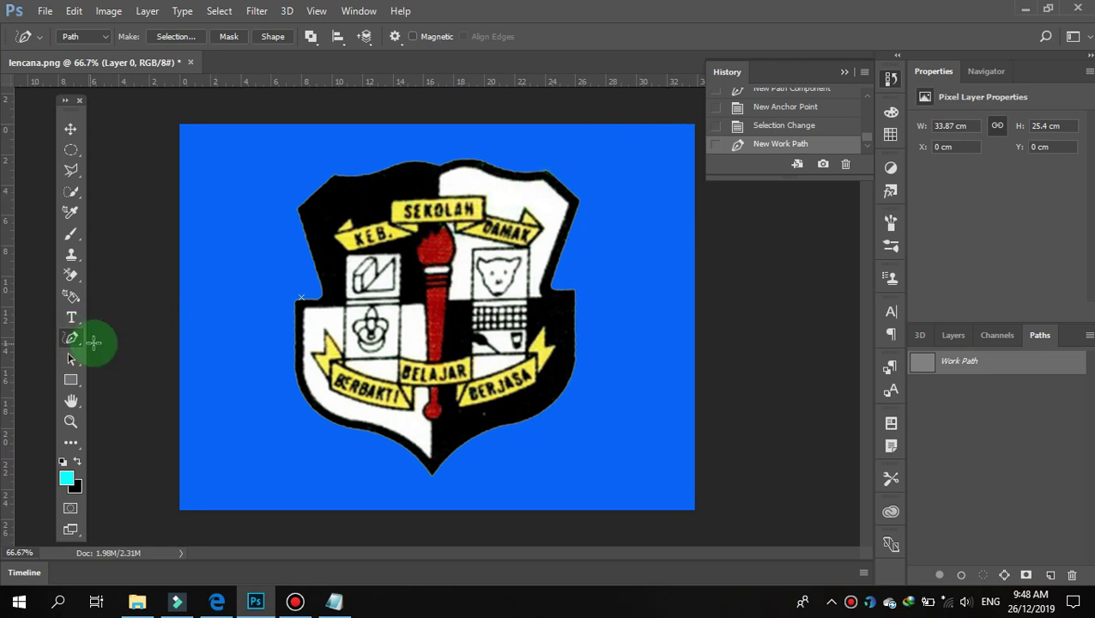
Step back through History and revert lencana.png to its opened snapshot.
left_click(764, 106)
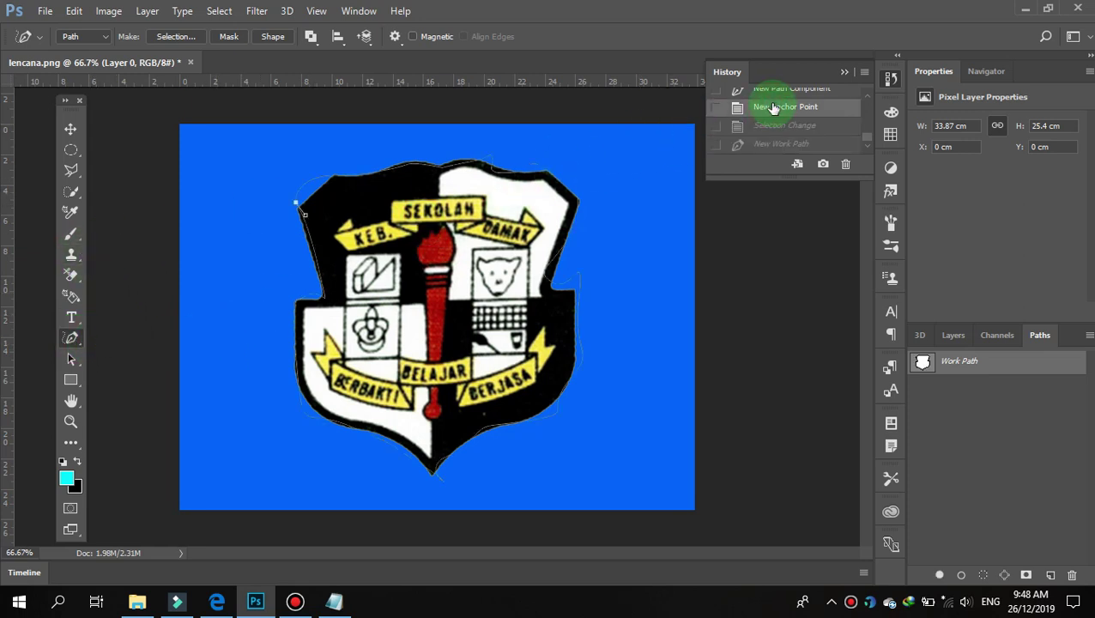
left_click(867, 95)
left_click_drag(867, 94, 867, 94)
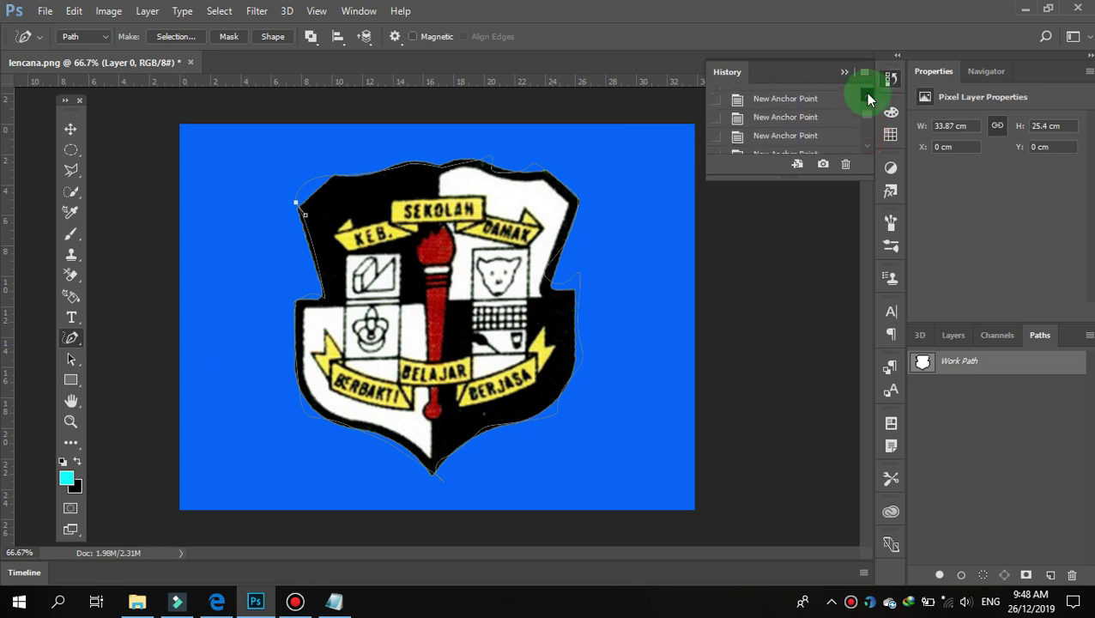
left_click(762, 98)
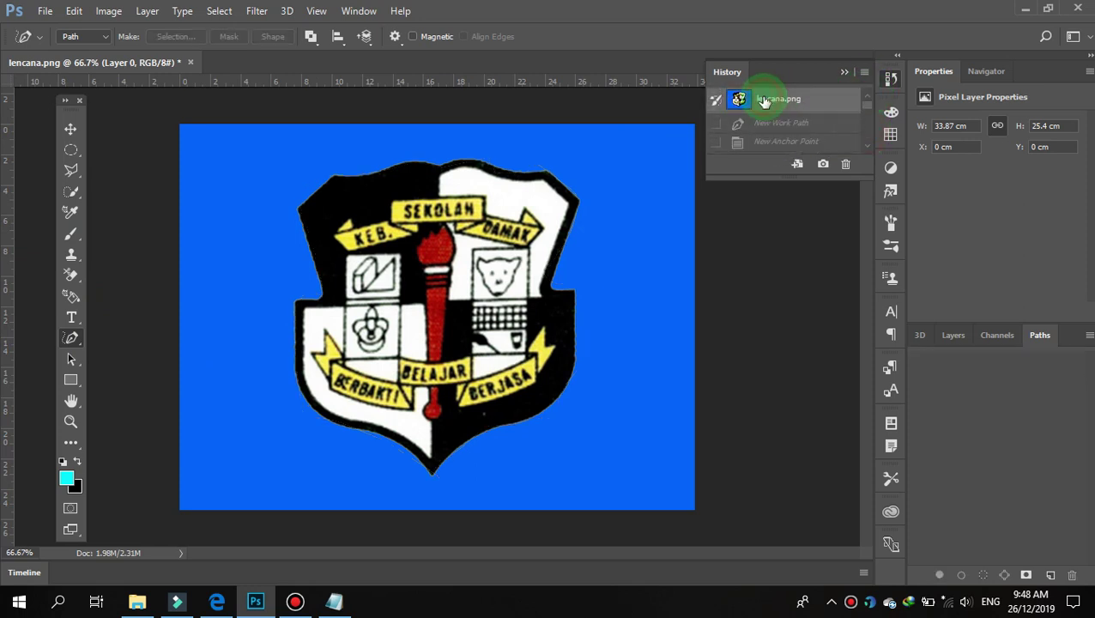
left_click(72, 338)
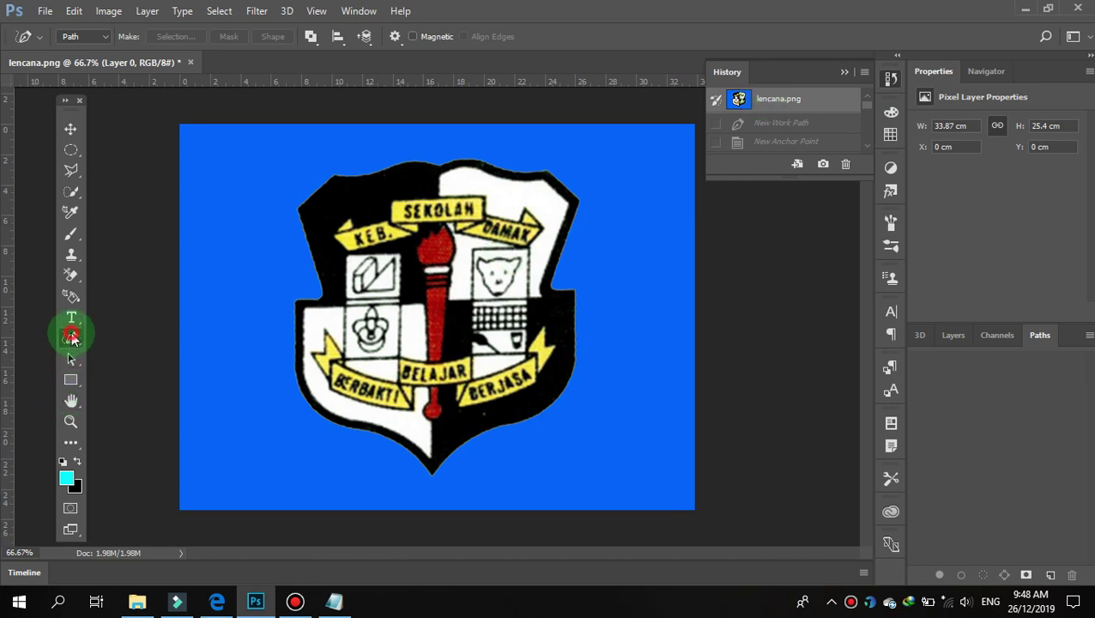
Trace a Freeform Pen work path around the shield badge's outline, fixing an anchor near the top-left.
left_click_drag(82, 341, 147, 358)
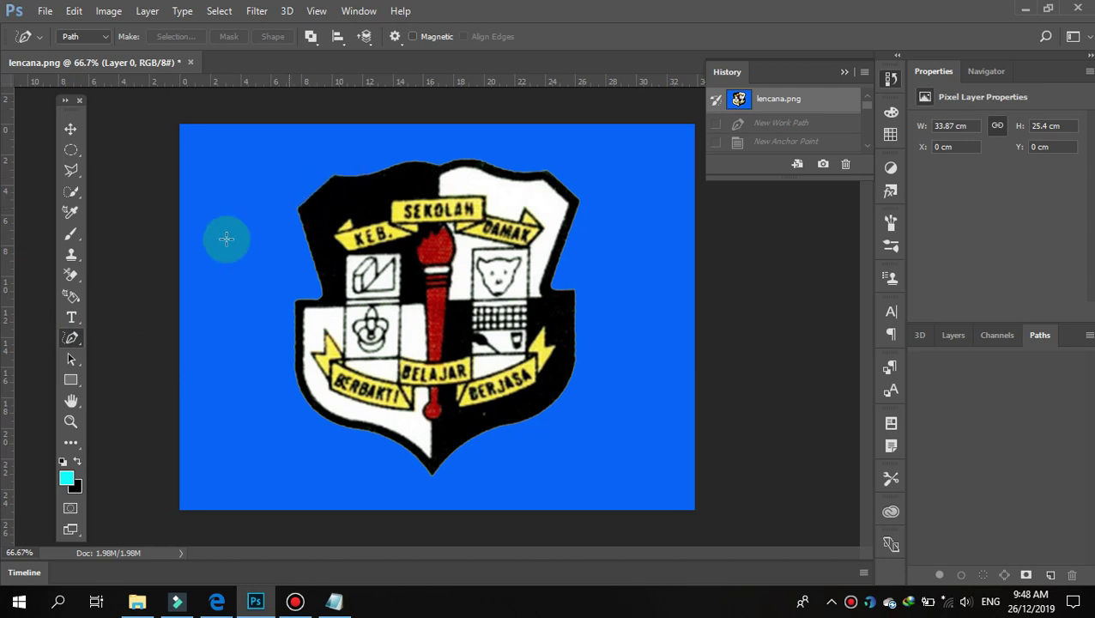
mouse_move(79, 341)
left_mouse_down()
mouse_move(378, 172)
mouse_move(547, 166)
mouse_move(584, 200)
mouse_move(562, 291)
mouse_move(574, 297)
mouse_move(572, 383)
mouse_move(515, 422)
left_mouse_up()
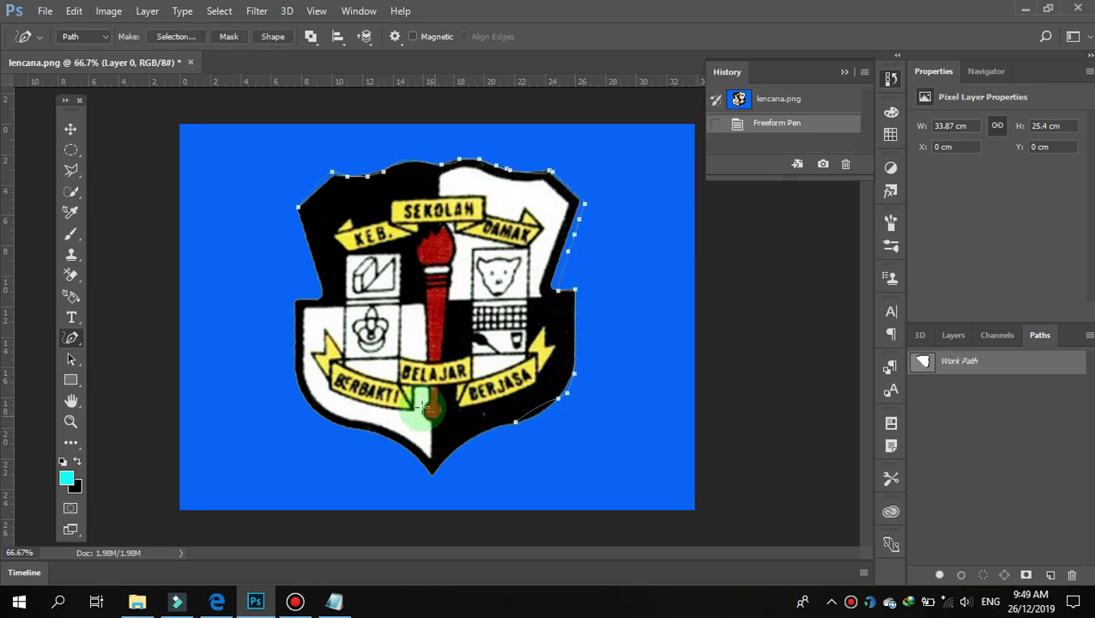
left_click(295, 206)
mouse_move(514, 421)
left_mouse_down()
mouse_move(464, 443)
mouse_move(440, 470)
mouse_move(317, 420)
mouse_move(294, 383)
mouse_move(294, 288)
mouse_move(312, 268)
mouse_move(302, 209)
left_mouse_up()
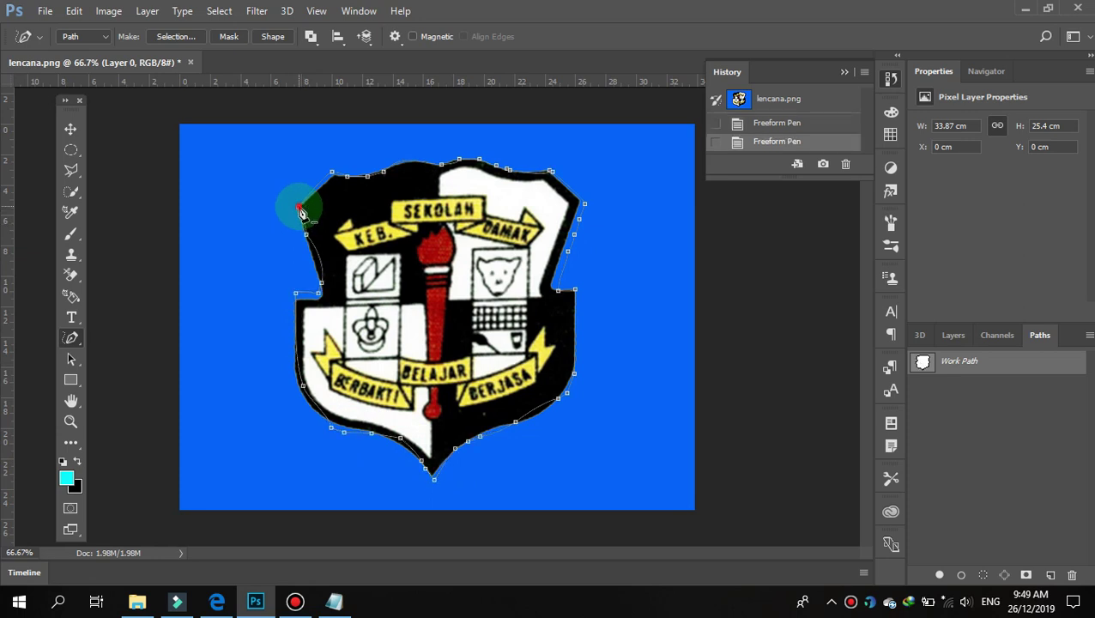
left_click(300, 211)
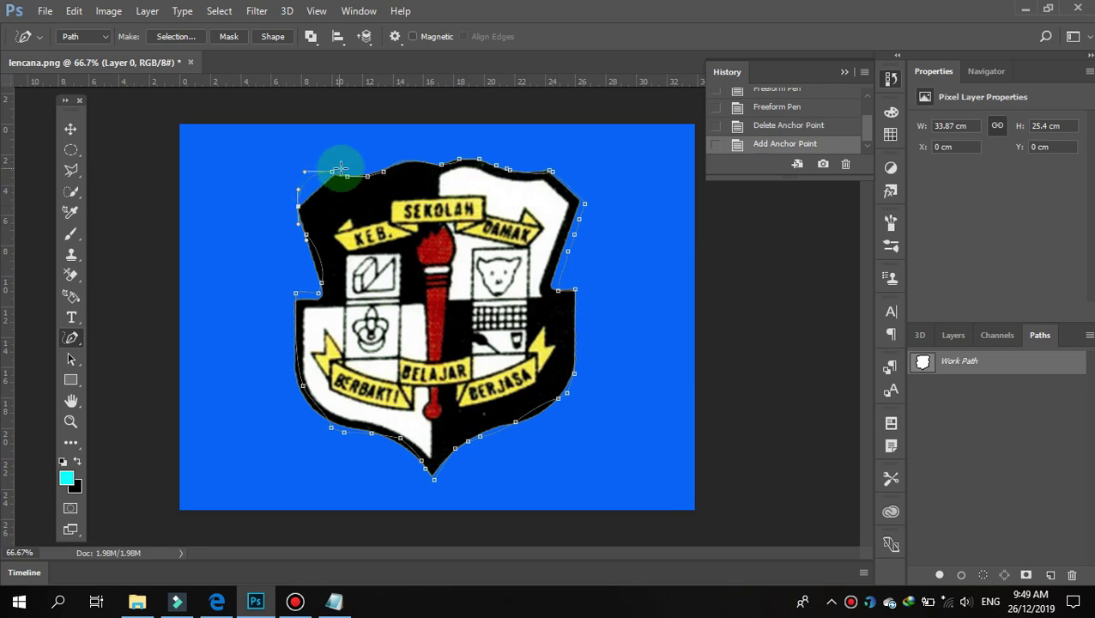
left_click(262, 318)
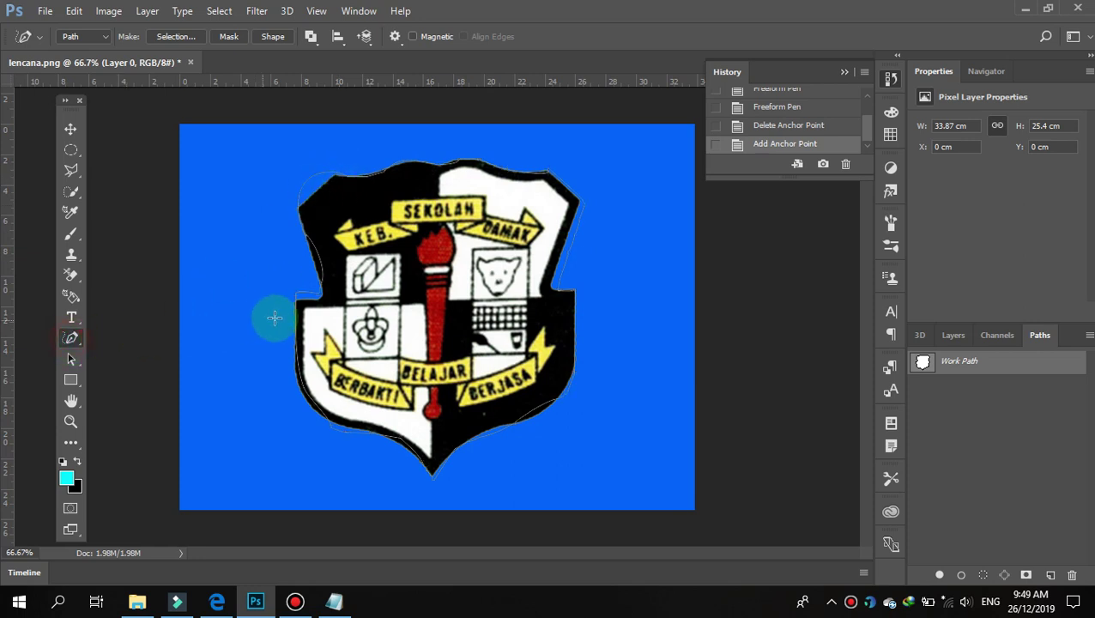
right_click(319, 286)
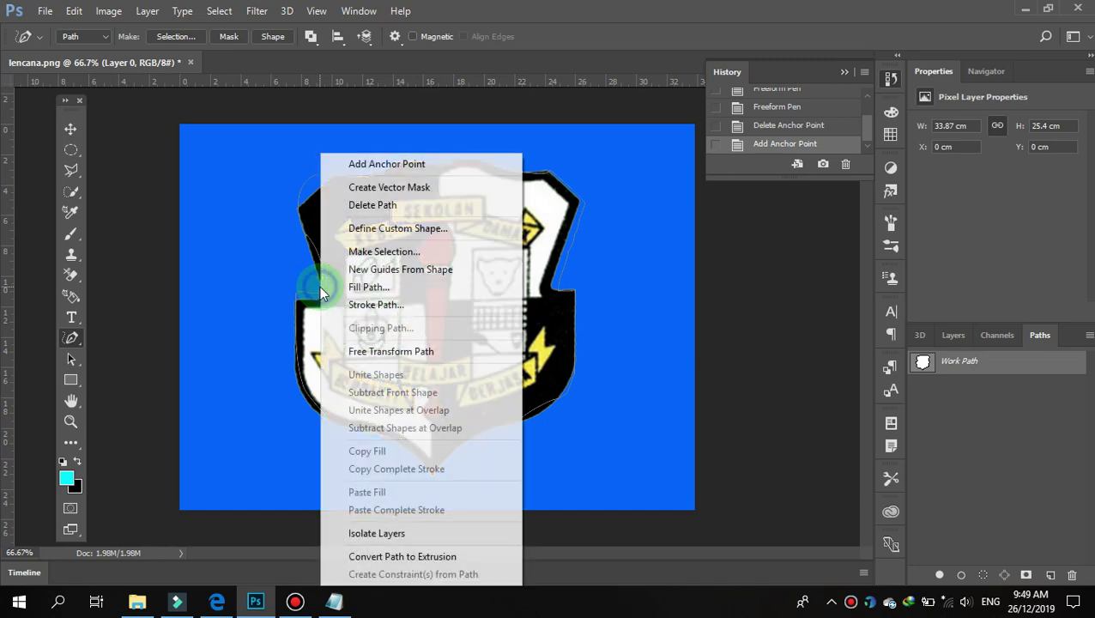
Make a selection from the traced badge path.
left_click(383, 252)
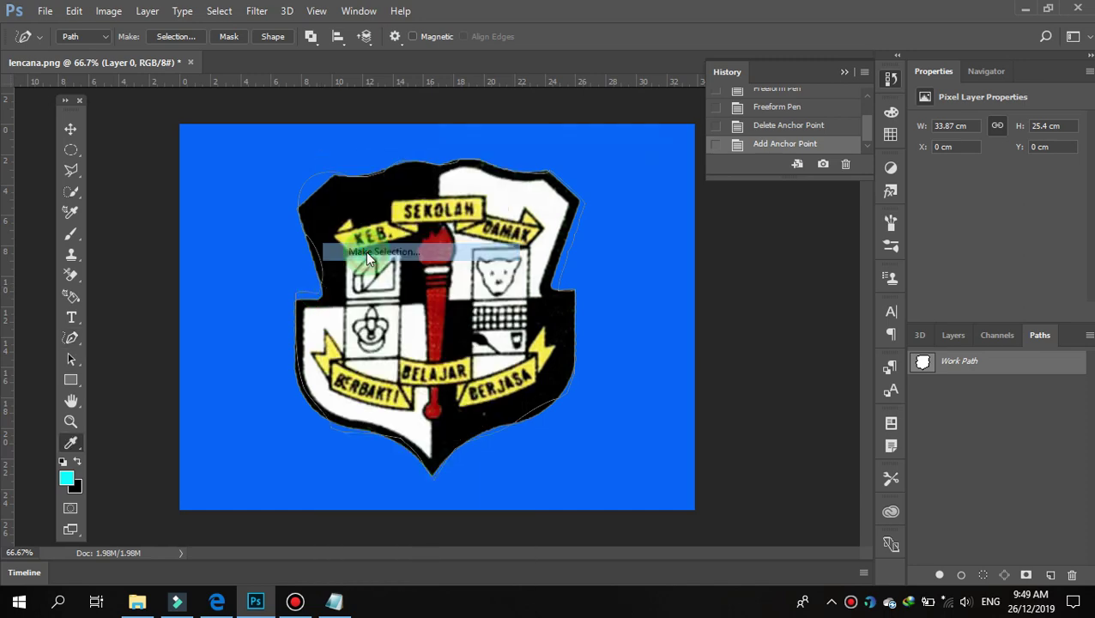
left_click(636, 166)
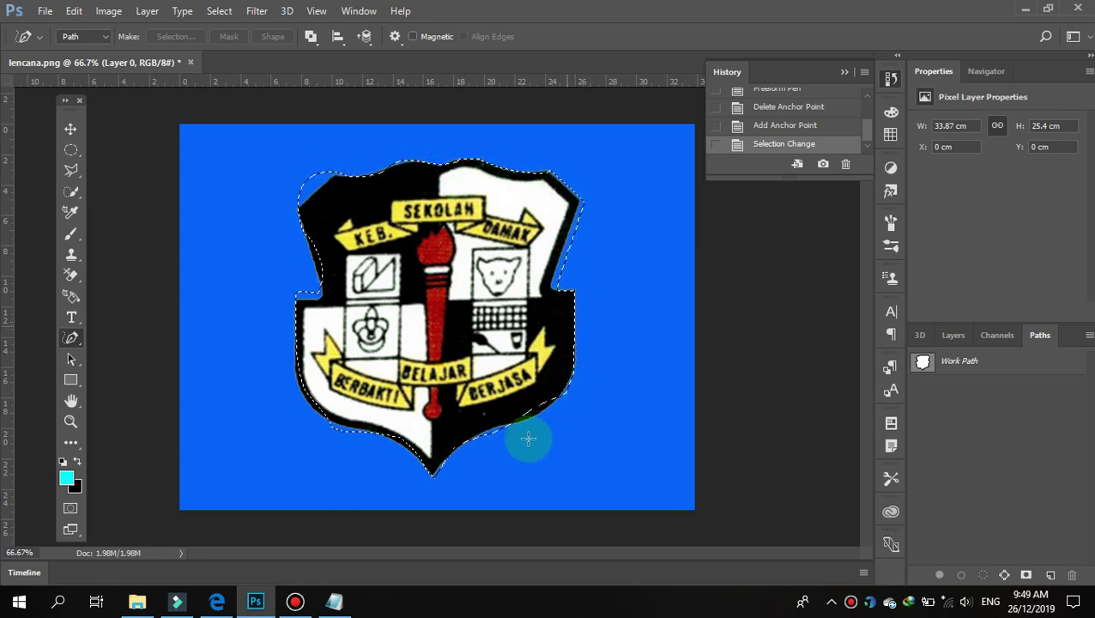
right_click(313, 172)
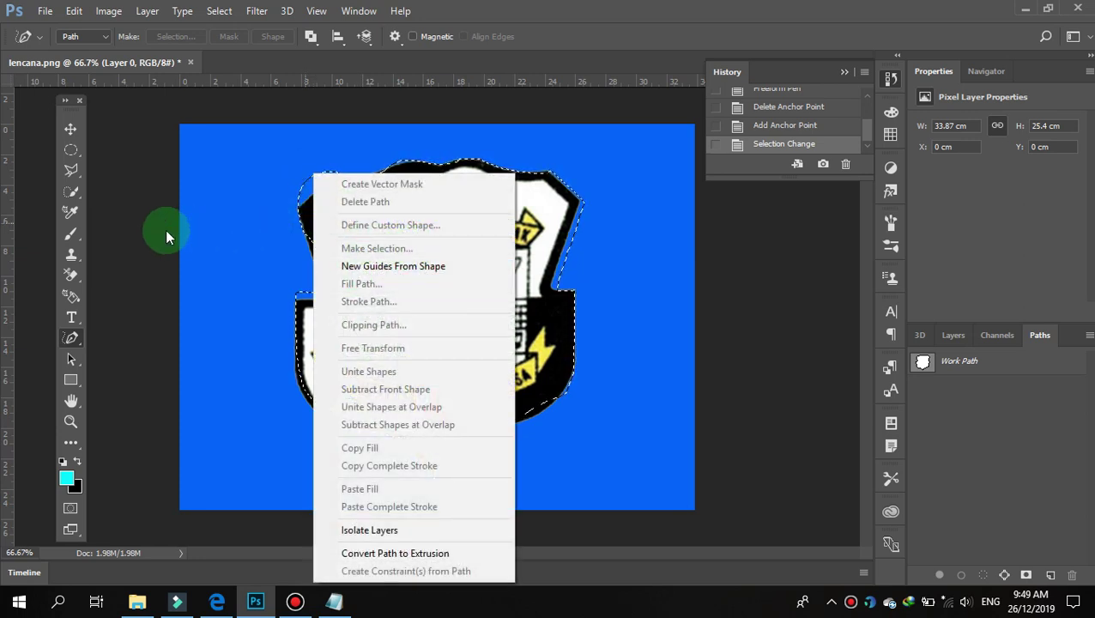
Stretch the layer by pulling its top edge down and apply the transform.
left_click(250, 206)
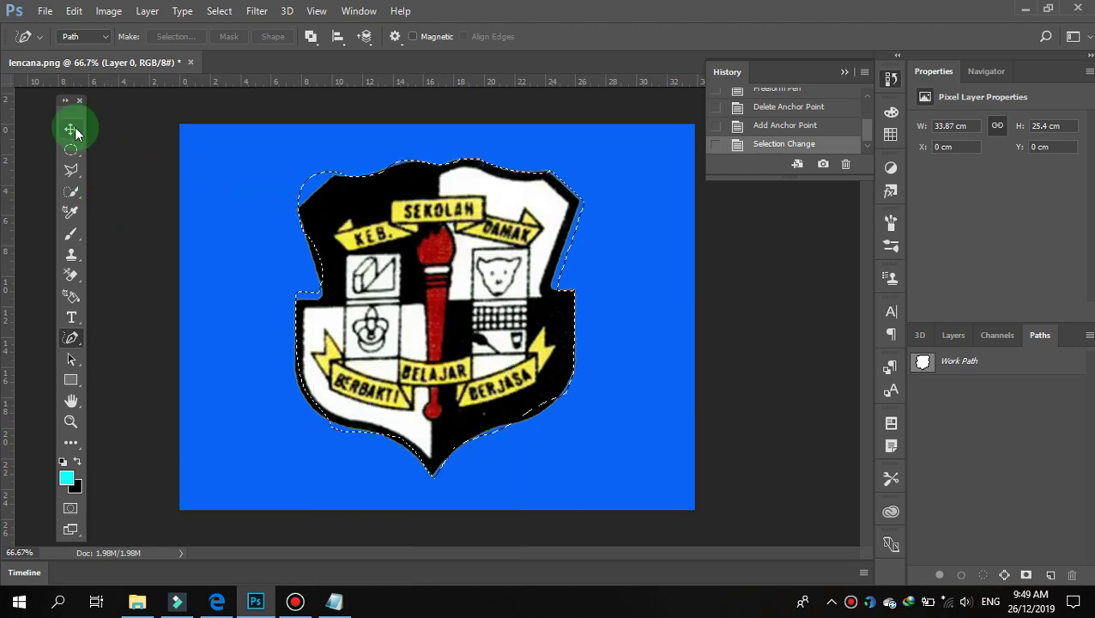
left_click(71, 128)
left_click_drag(294, 157, 294, 198)
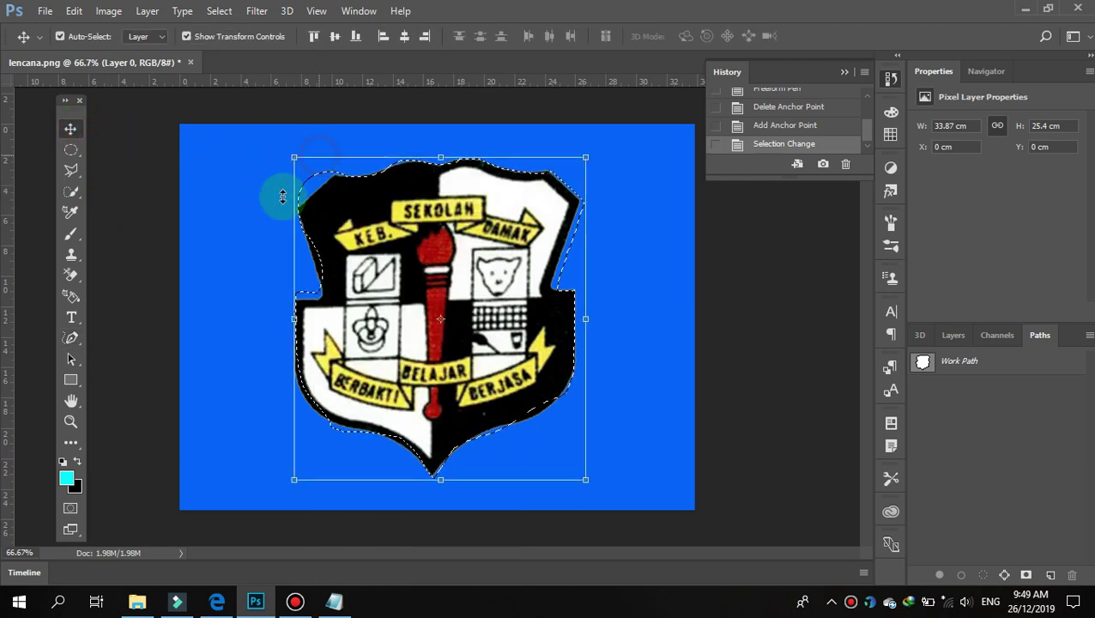
double_click(399, 220)
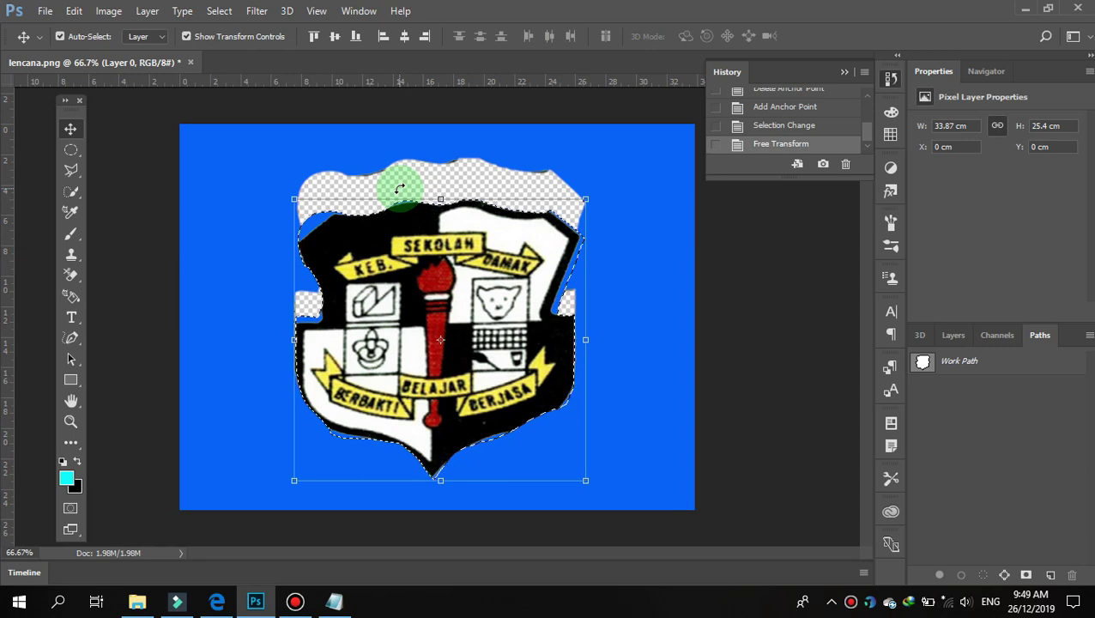
Revert the image to the lencana.png snapshot in History.
scroll(780, 133, "up", 5)
left_click(786, 100)
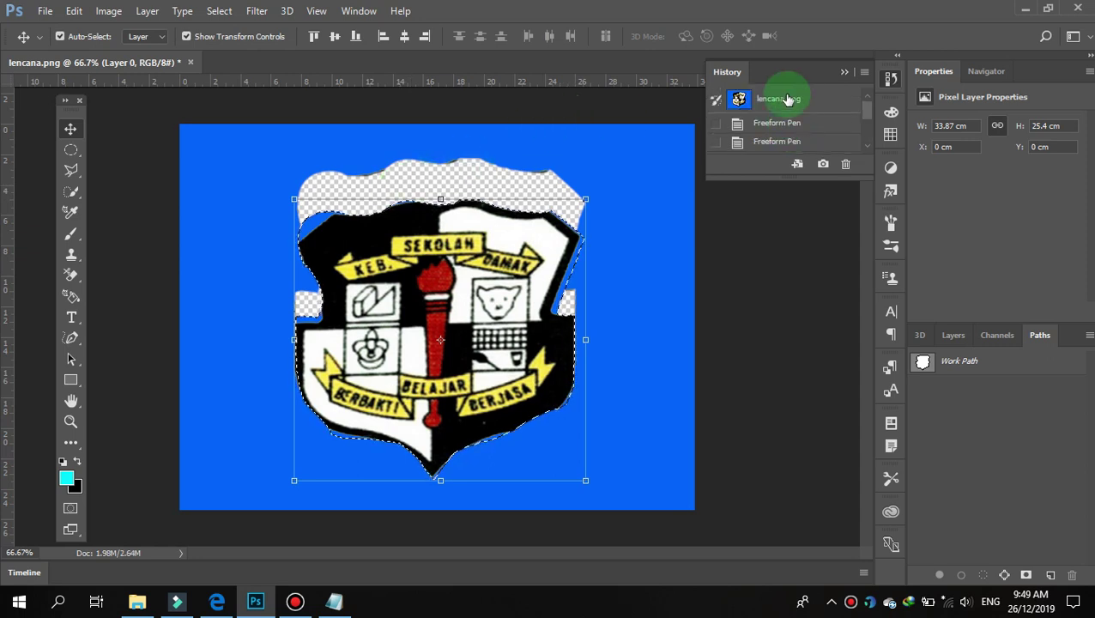
left_click(71, 363)
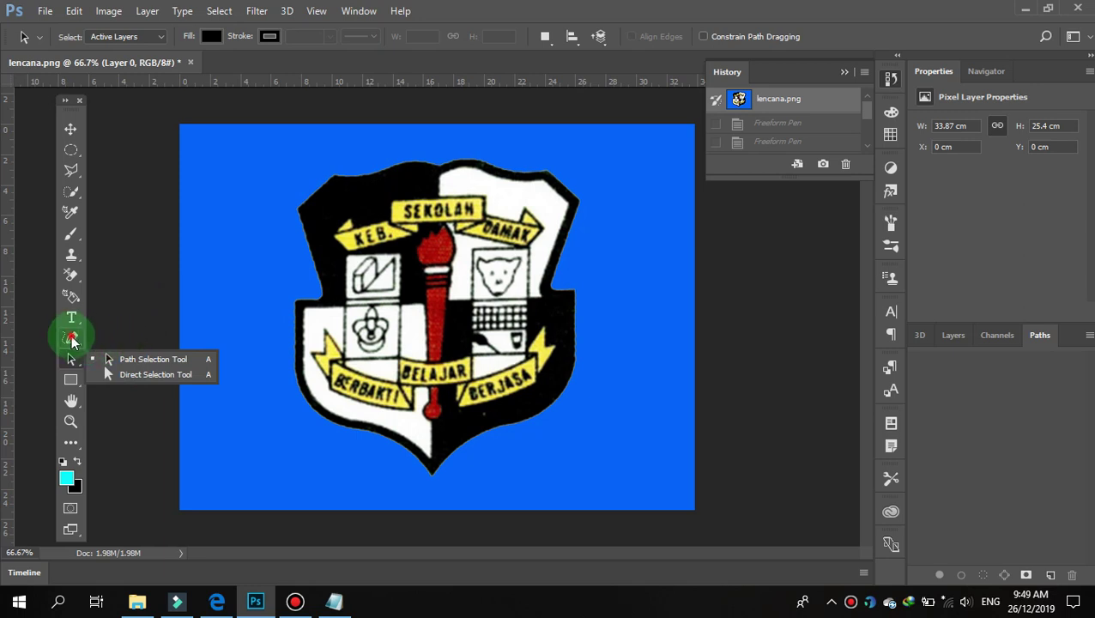
Draw a cyan 254 × 107 px rectangle over the badge's upper left.
left_click(72, 339)
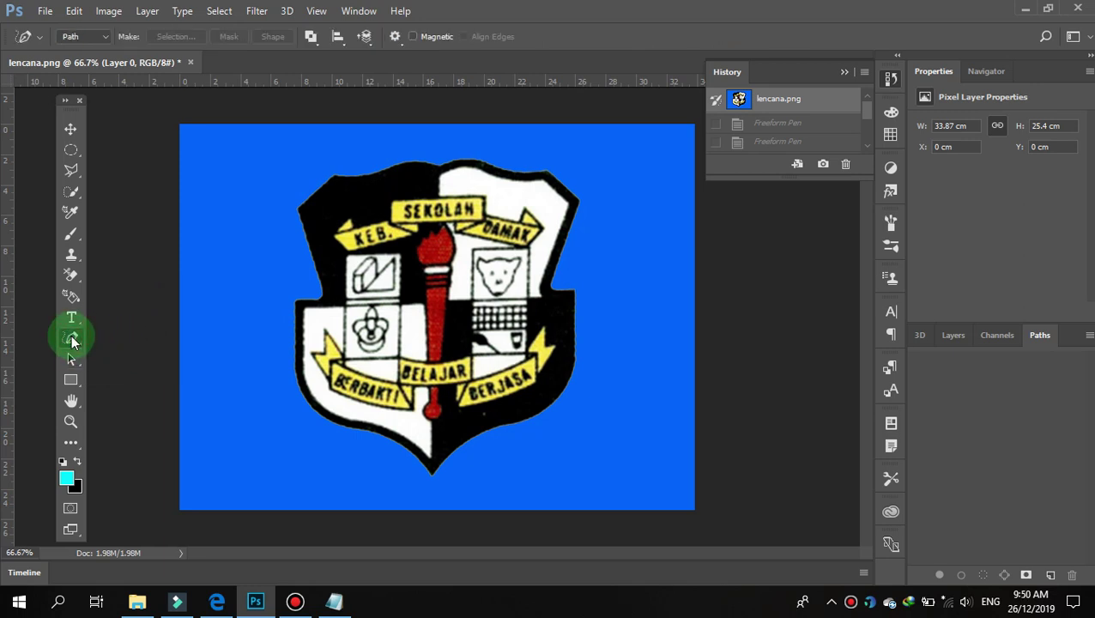
left_click(71, 380)
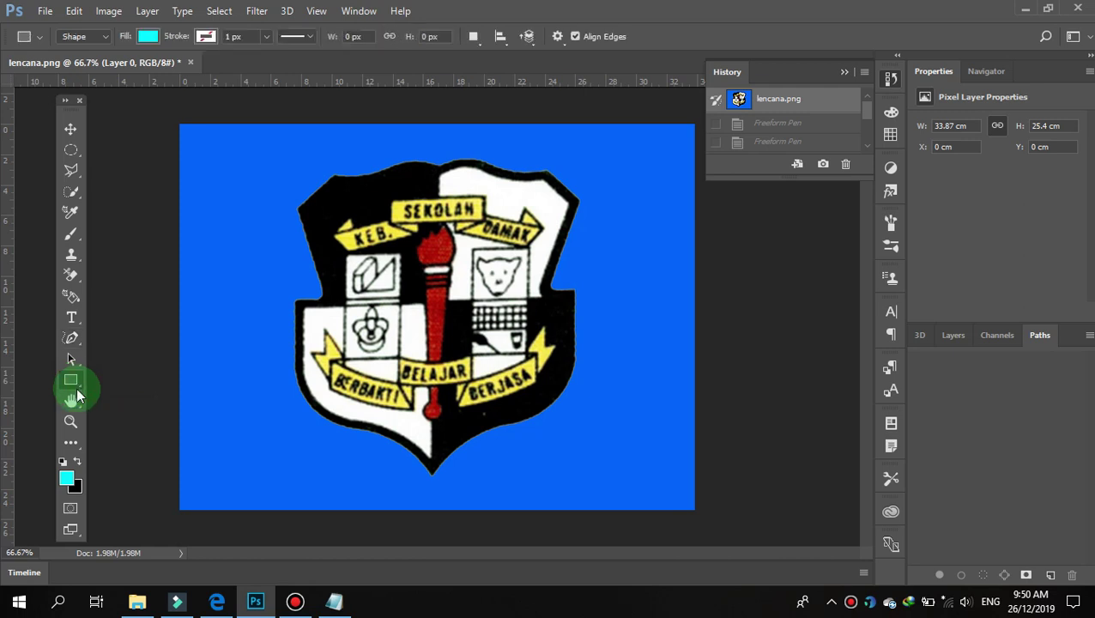
left_click(73, 382)
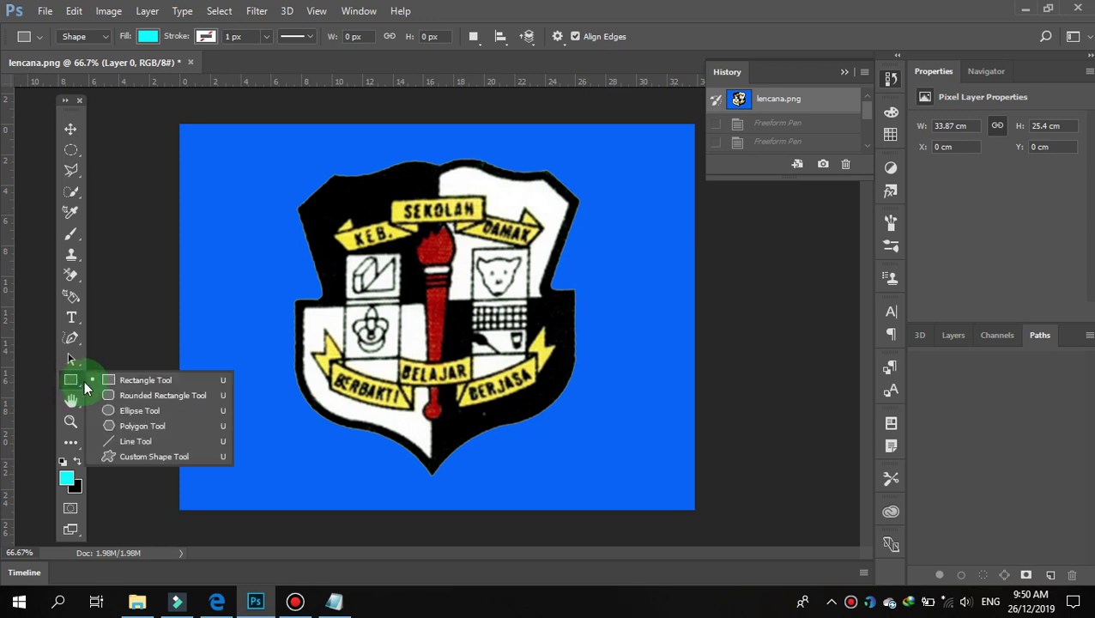
left_click_drag(237, 235, 371, 290)
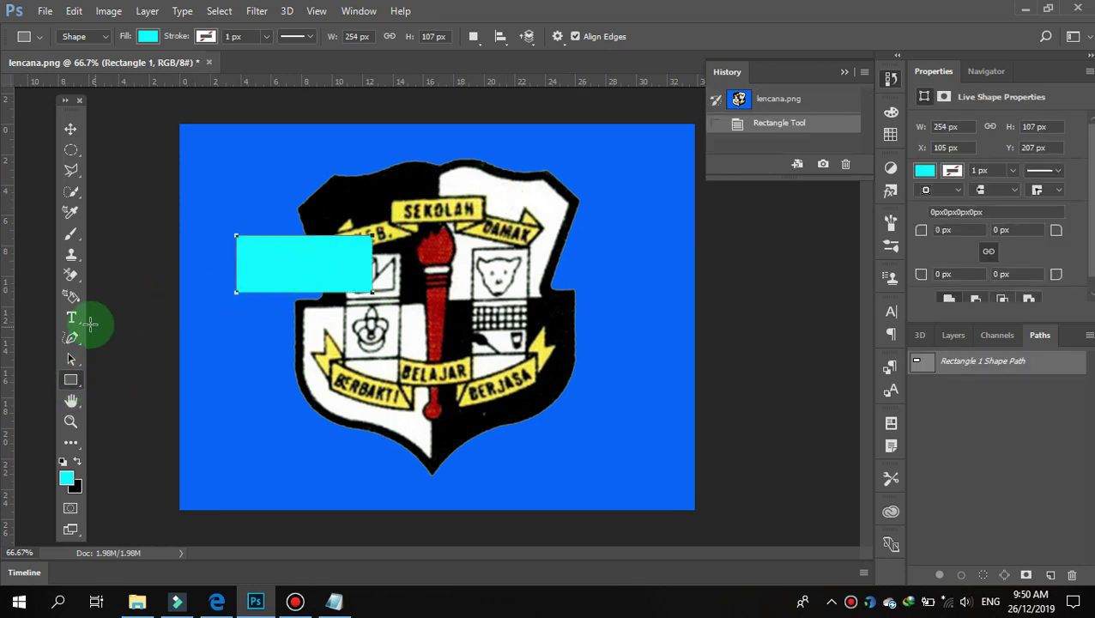
left_click(72, 296)
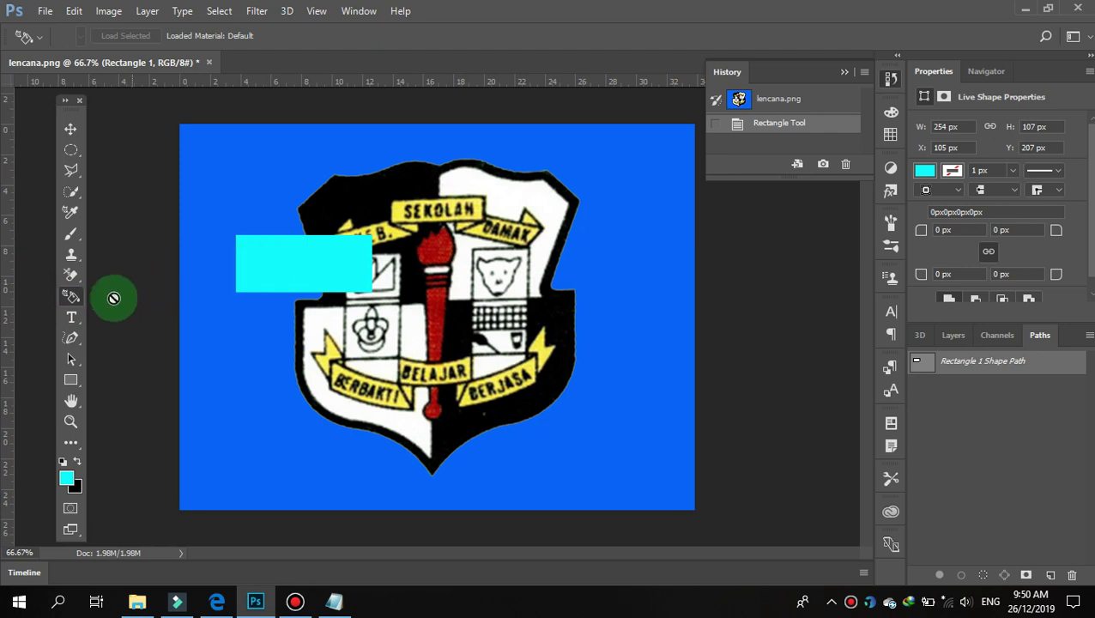
Set the foreground colour to red from the Swatches panel.
left_click(890, 114)
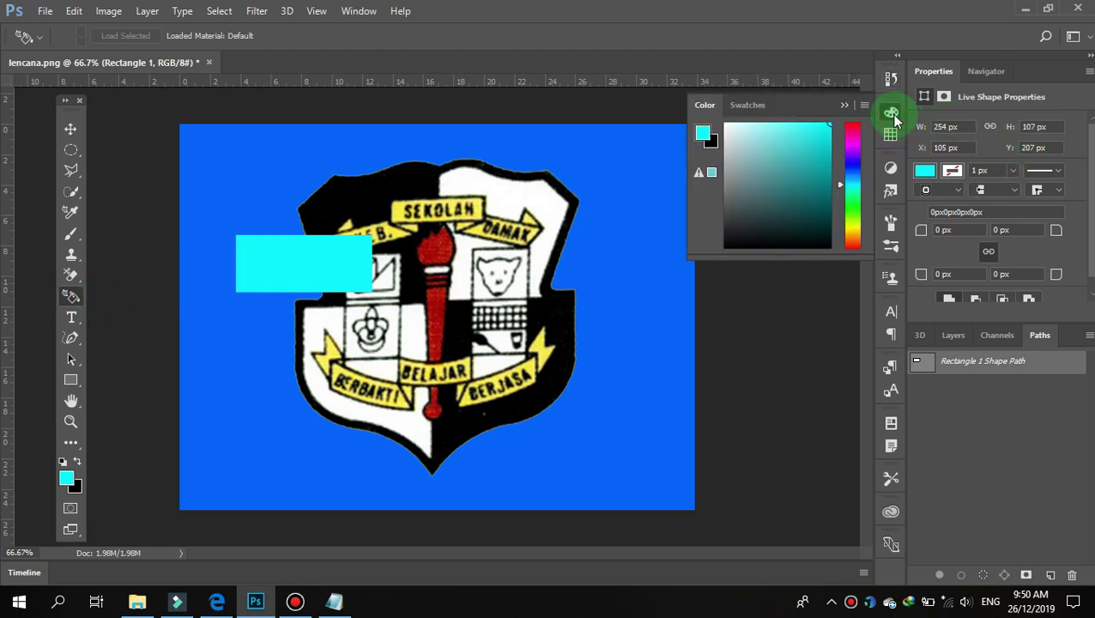
left_click(890, 136)
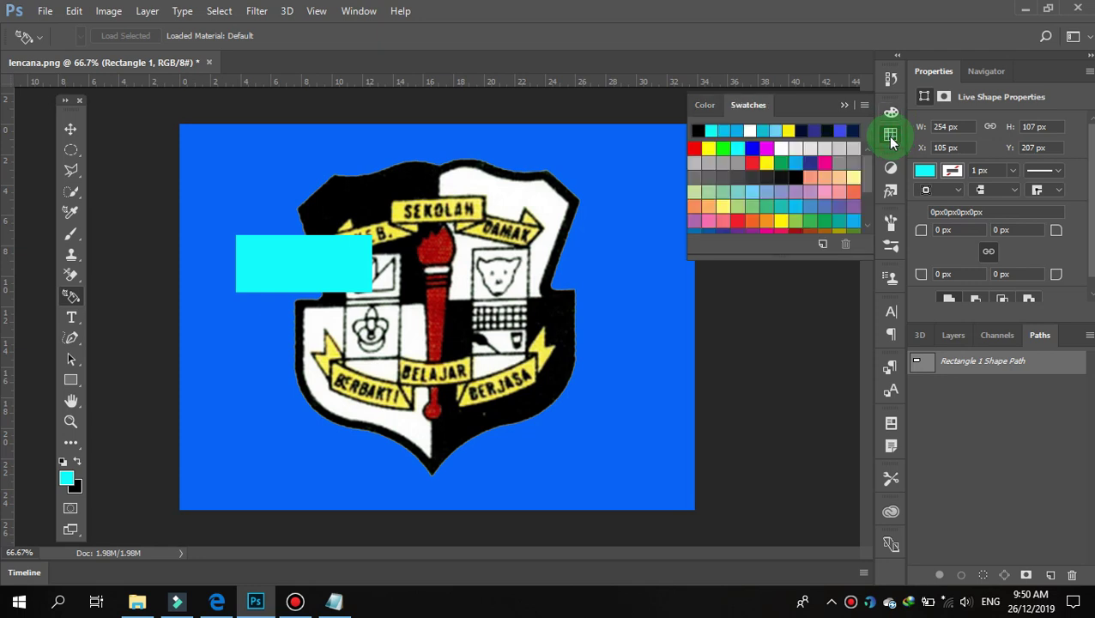
left_click(752, 161)
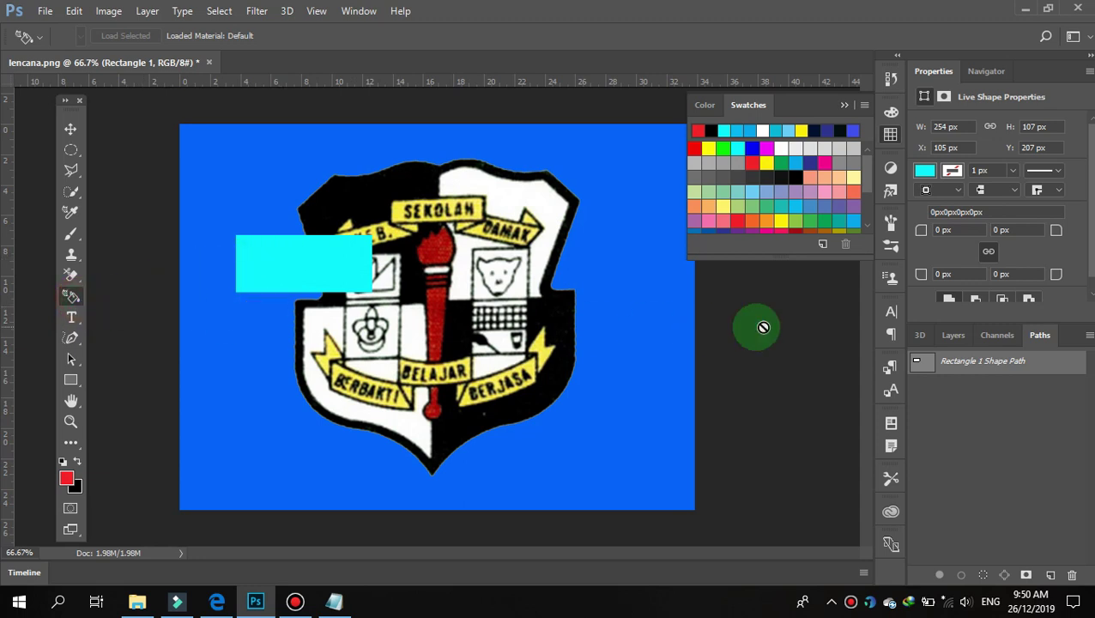
left_click(956, 337)
left_click(968, 427)
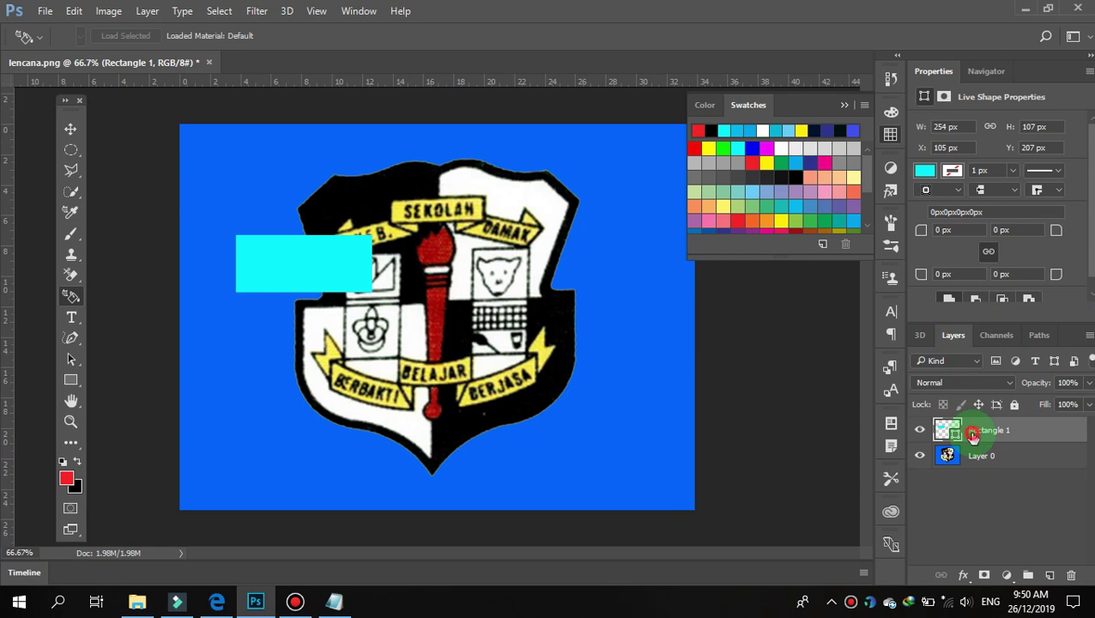
left_click(225, 258)
left_click_drag(110, 171, 138, 181)
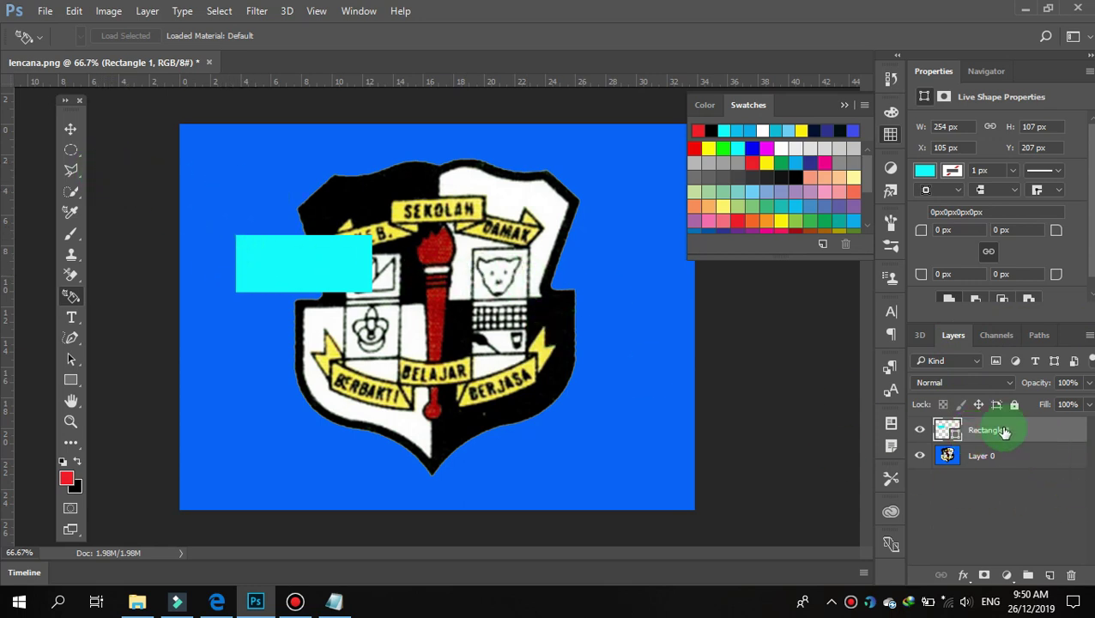
left_click(842, 107)
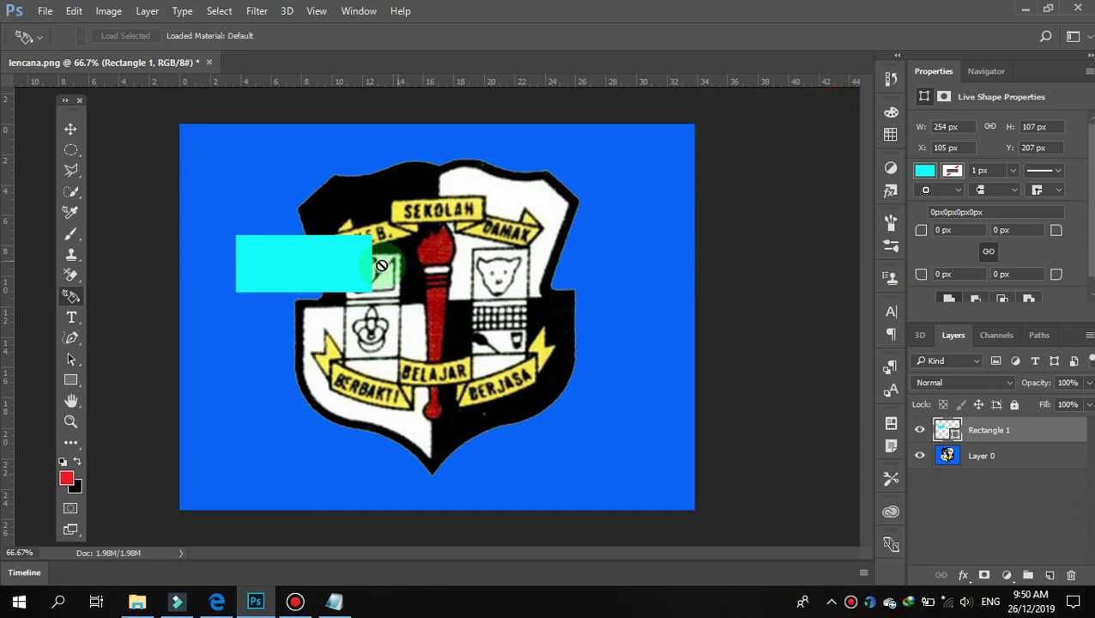
Shift the cyan rectangle slightly left on the badge.
left_click(74, 128)
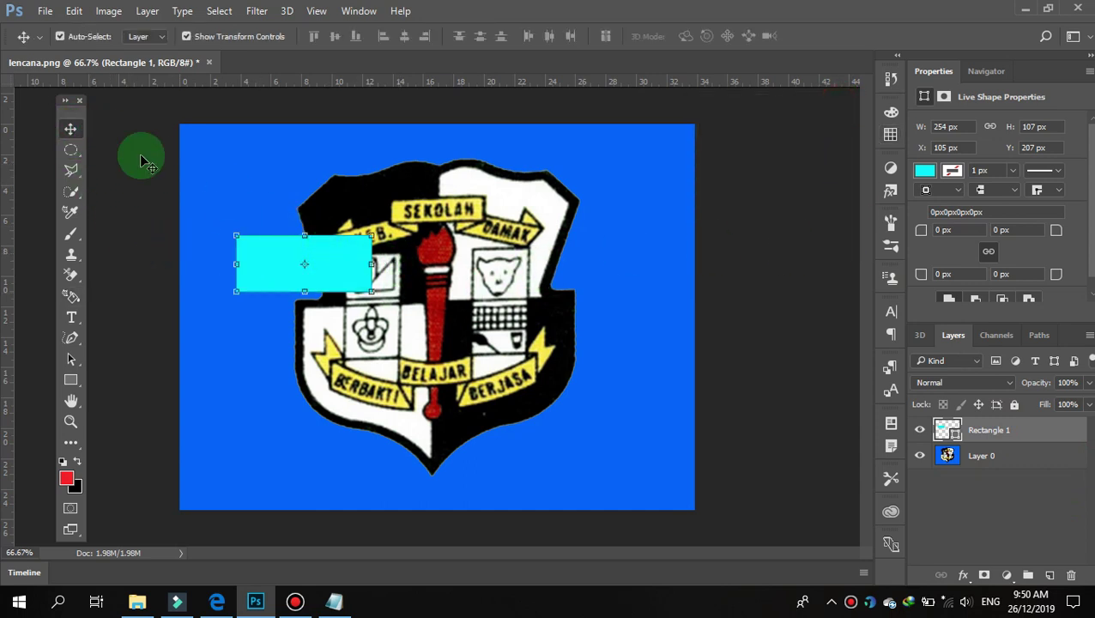
mouse_move(272, 254)
left_mouse_down()
mouse_move(528, 287)
mouse_move(374, 172)
mouse_move(243, 264)
left_mouse_up()
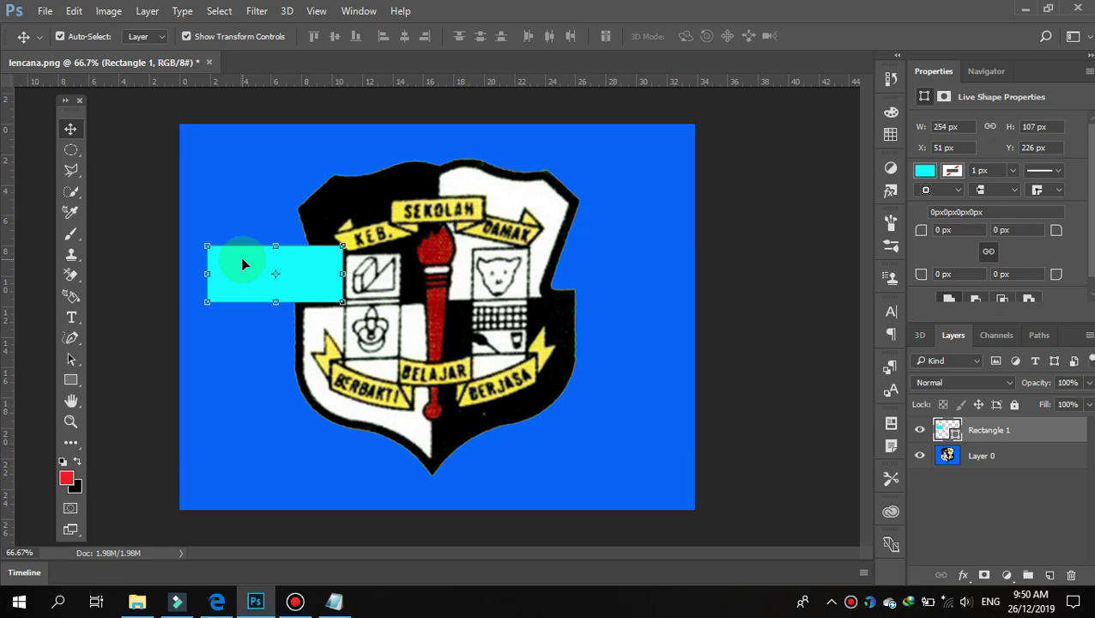
mouse_move(242, 259)
left_mouse_down()
mouse_move(244, 324)
mouse_move(244, 233)
mouse_move(248, 259)
left_mouse_up()
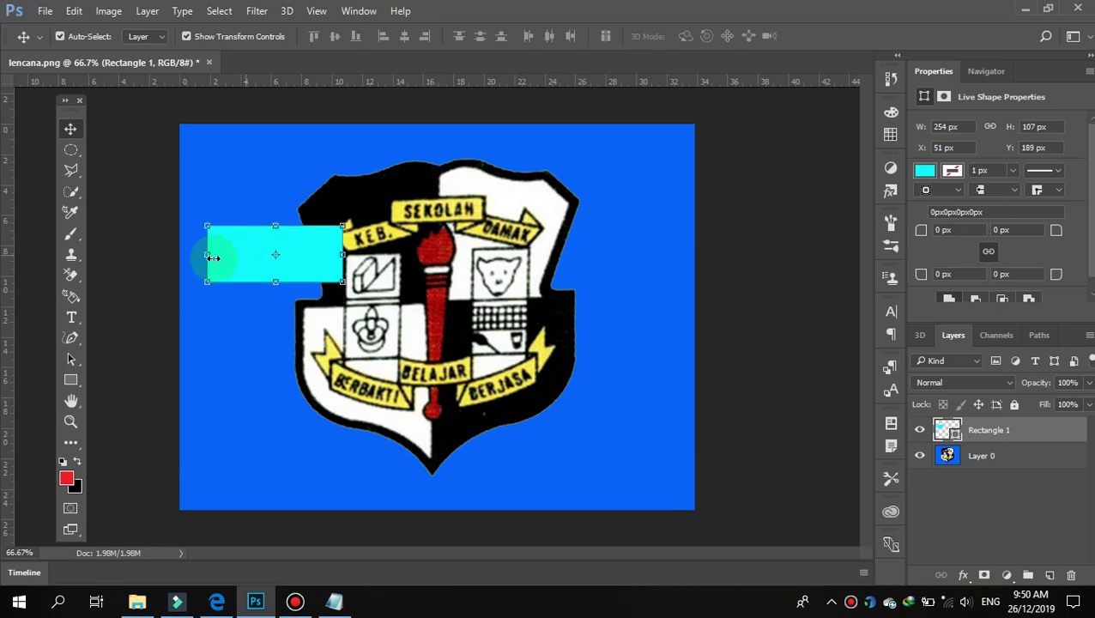
left_click(87, 297)
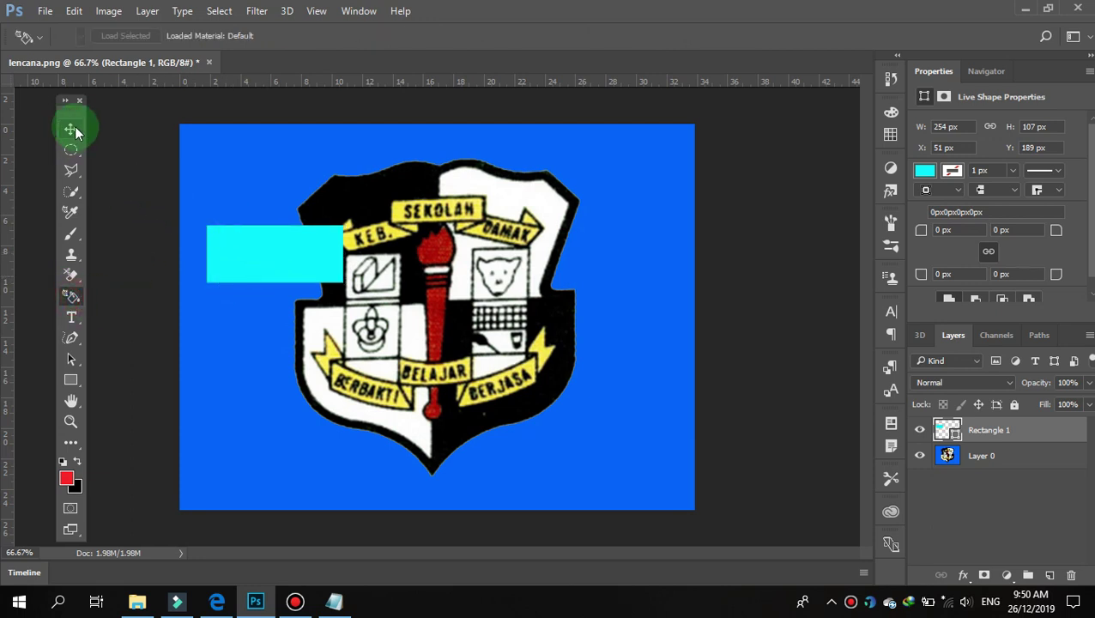
left_click(72, 129)
Adjust the foreground colour's hue to a pinkish magenta and bring up the fill/adjustment layer list.
left_click(66, 479)
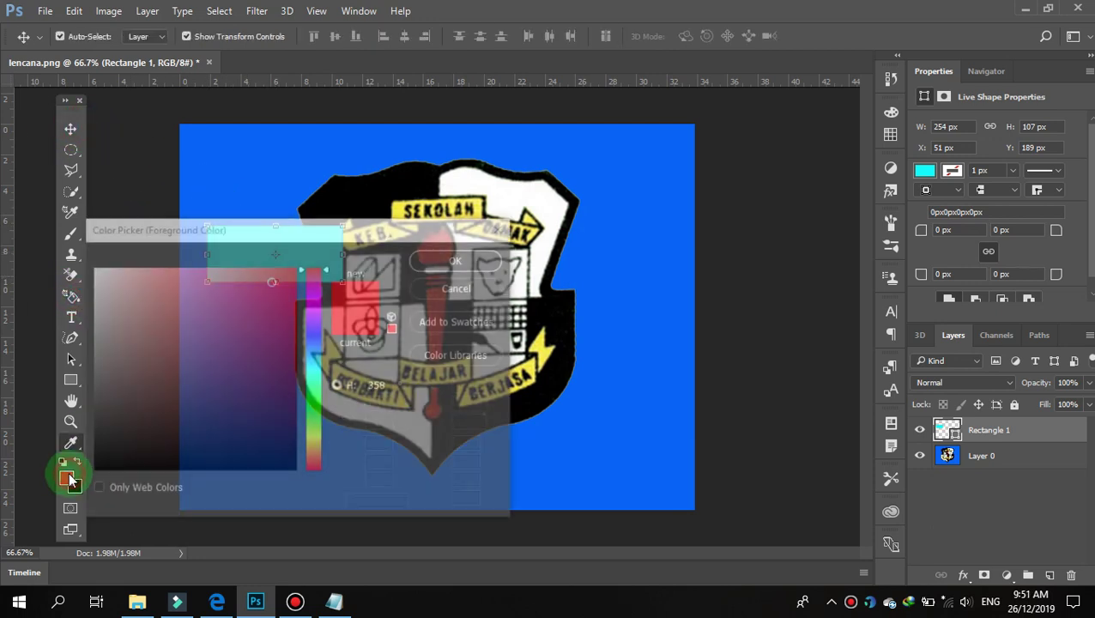
left_click(457, 259)
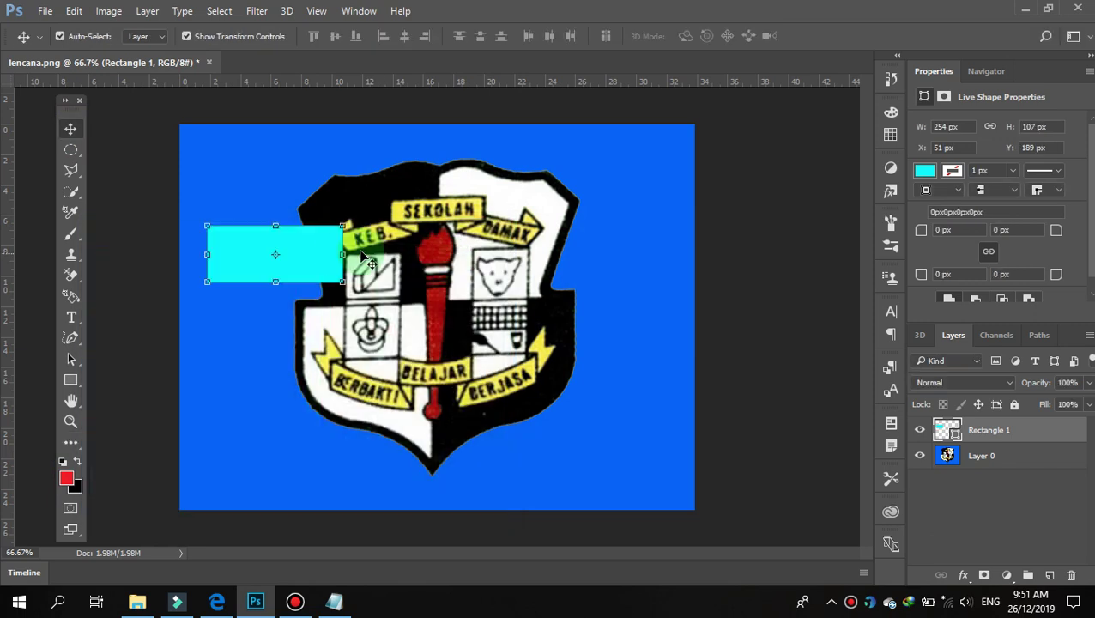
left_click(892, 112)
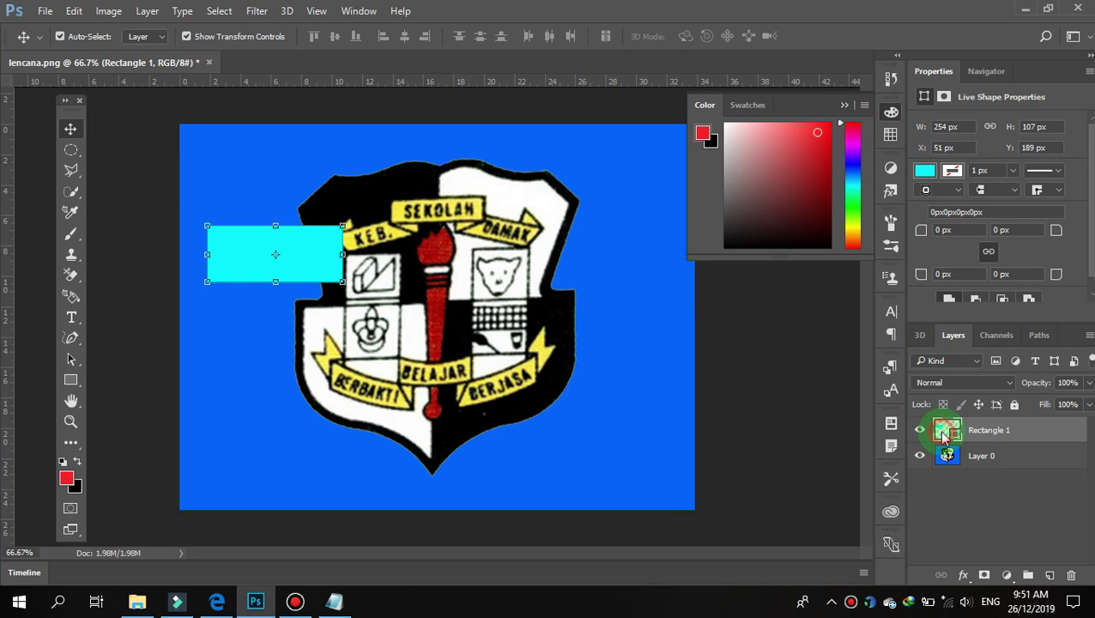
left_click(849, 131)
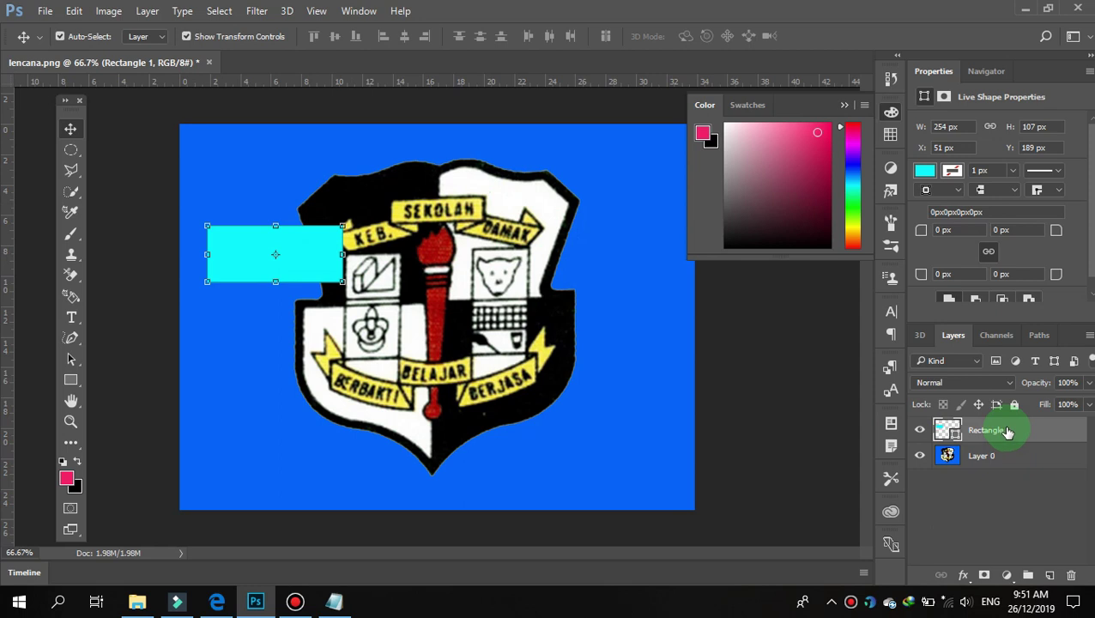
left_click(844, 105)
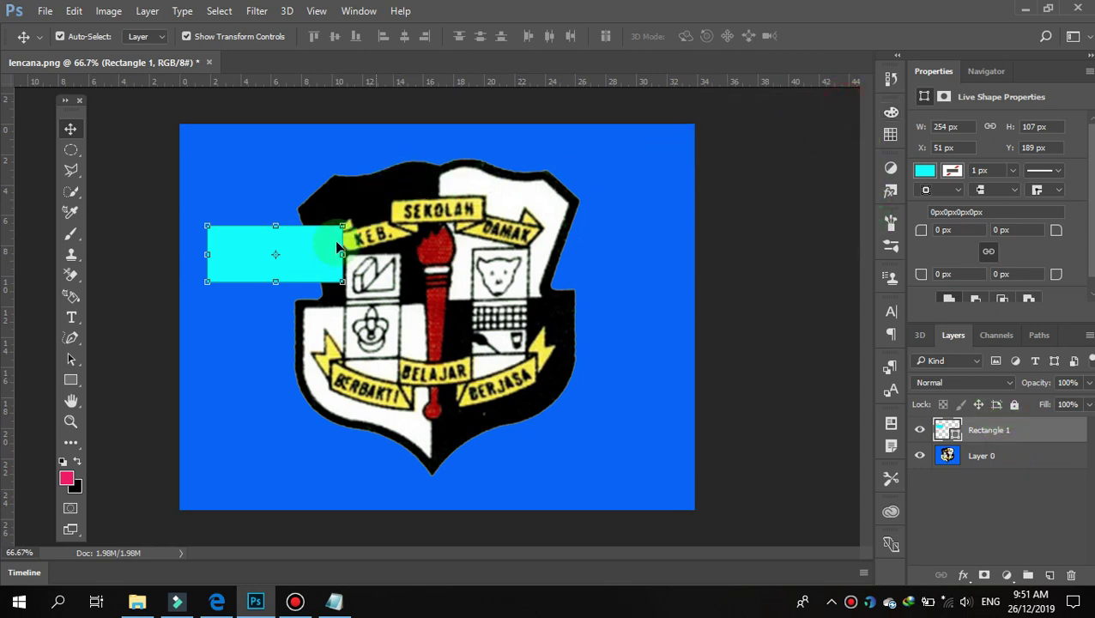
left_click_drag(1008, 431, 999, 575)
left_click(1002, 580)
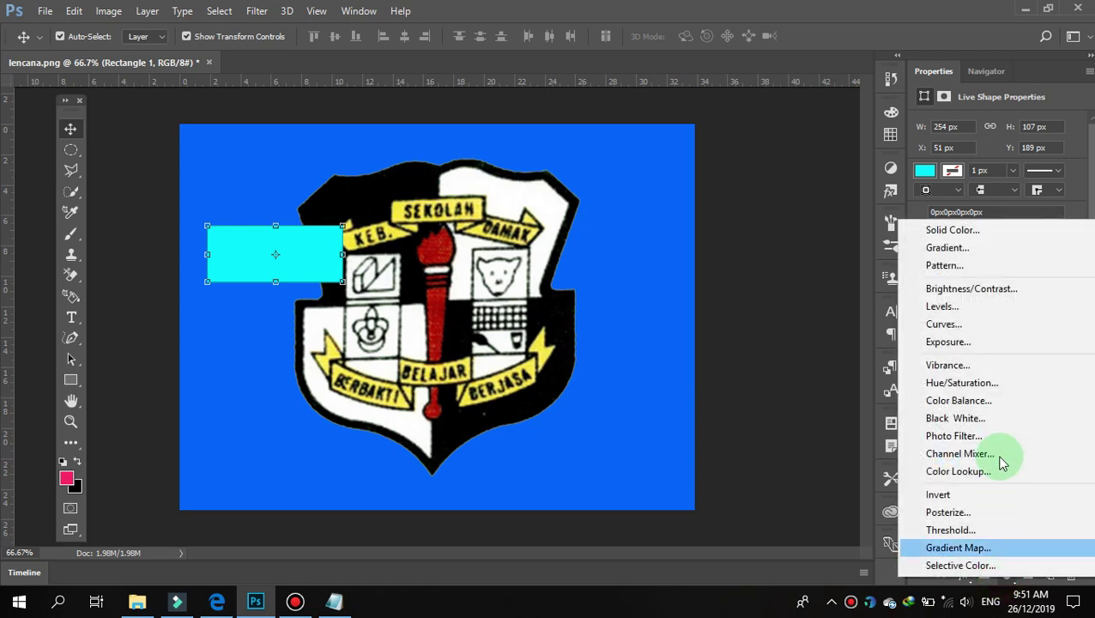
Add a red Solid Color fill layer and drag it below Rectangle 1.
left_click(952, 233)
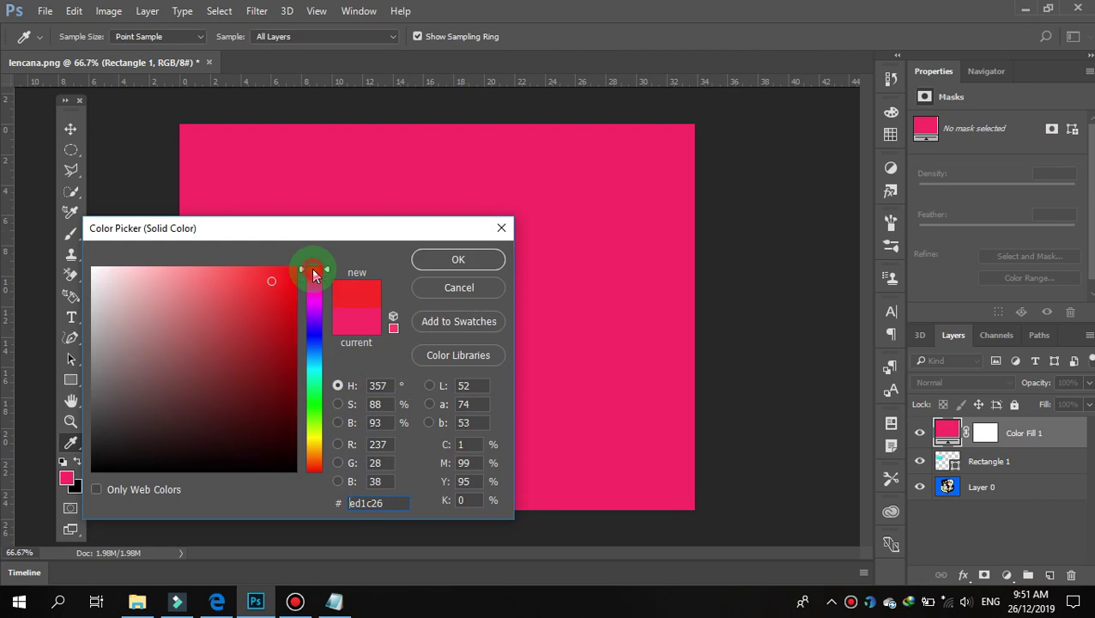
left_click(458, 259)
mouse_move(943, 432)
left_mouse_down()
mouse_move(953, 482)
mouse_move(961, 449)
left_mouse_up()
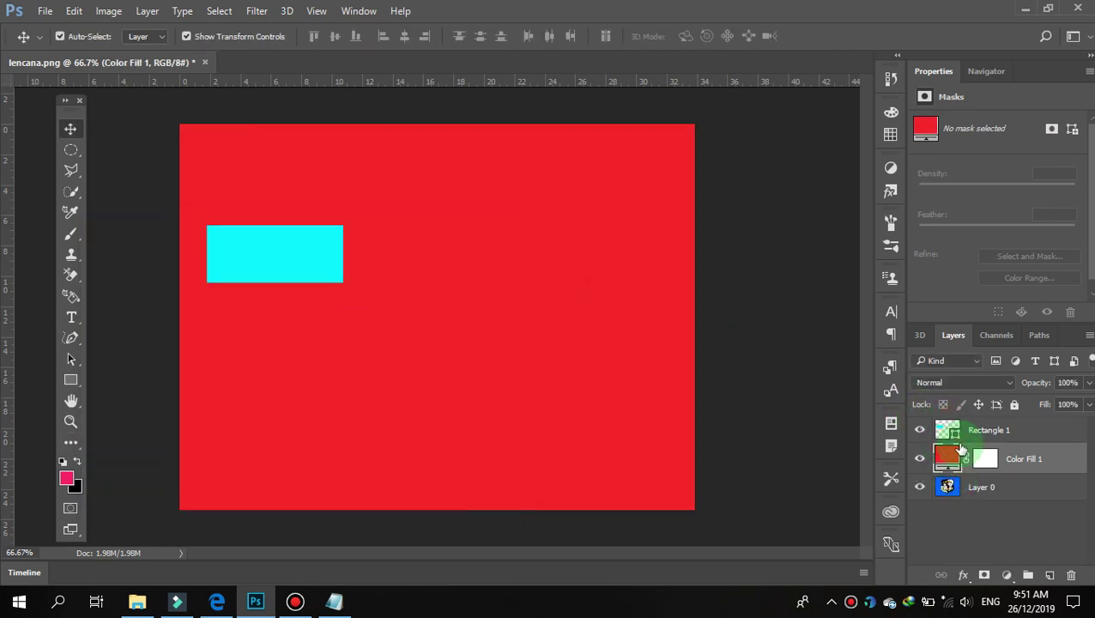
Delete the Color Fill 1 and Rectangle 1 layers, confirming each deletion.
left_click(1070, 575)
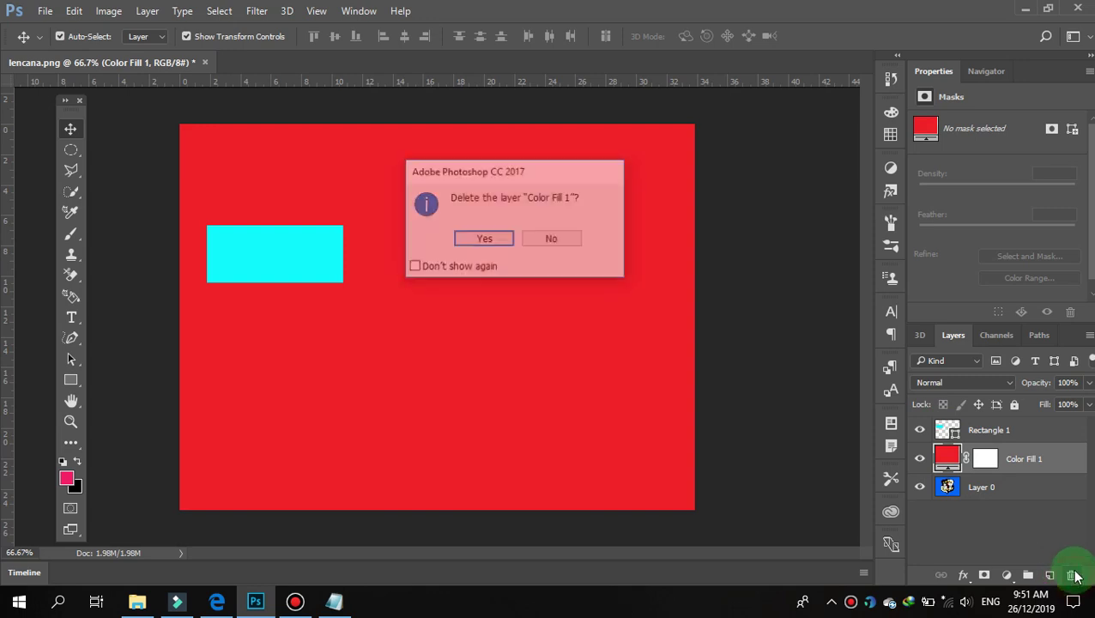
left_click(499, 239)
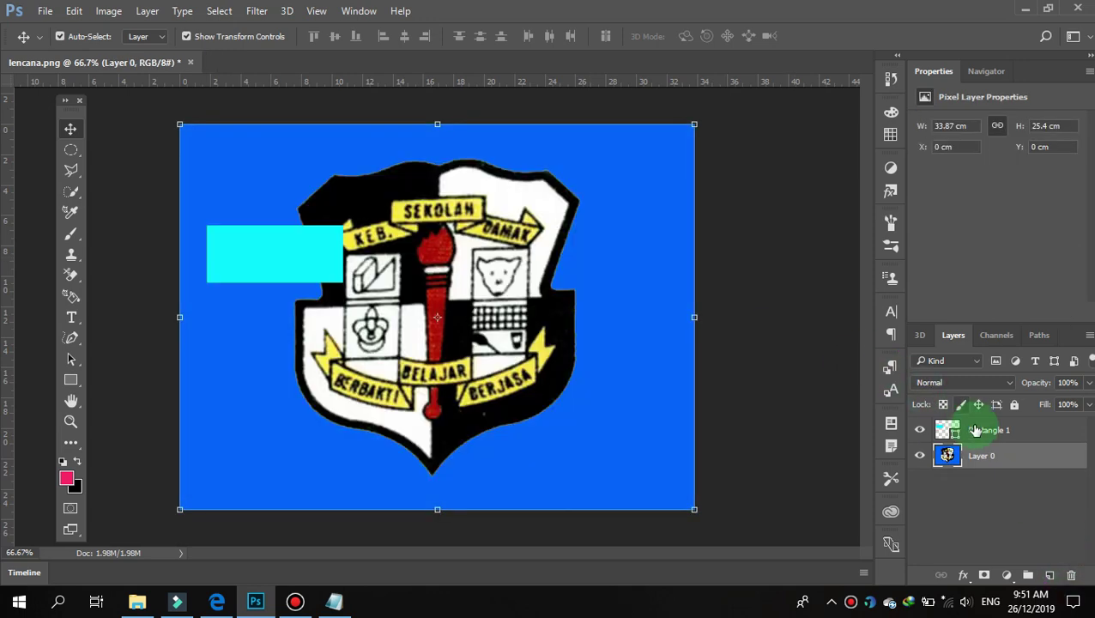
left_click(987, 430)
left_click(1070, 574)
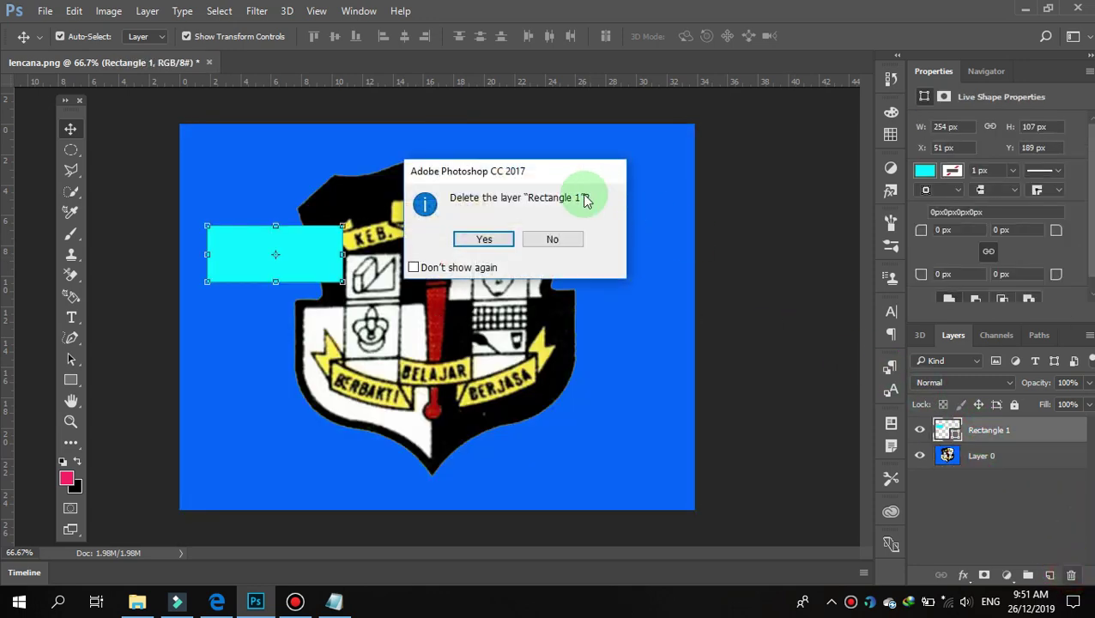
left_click(496, 240)
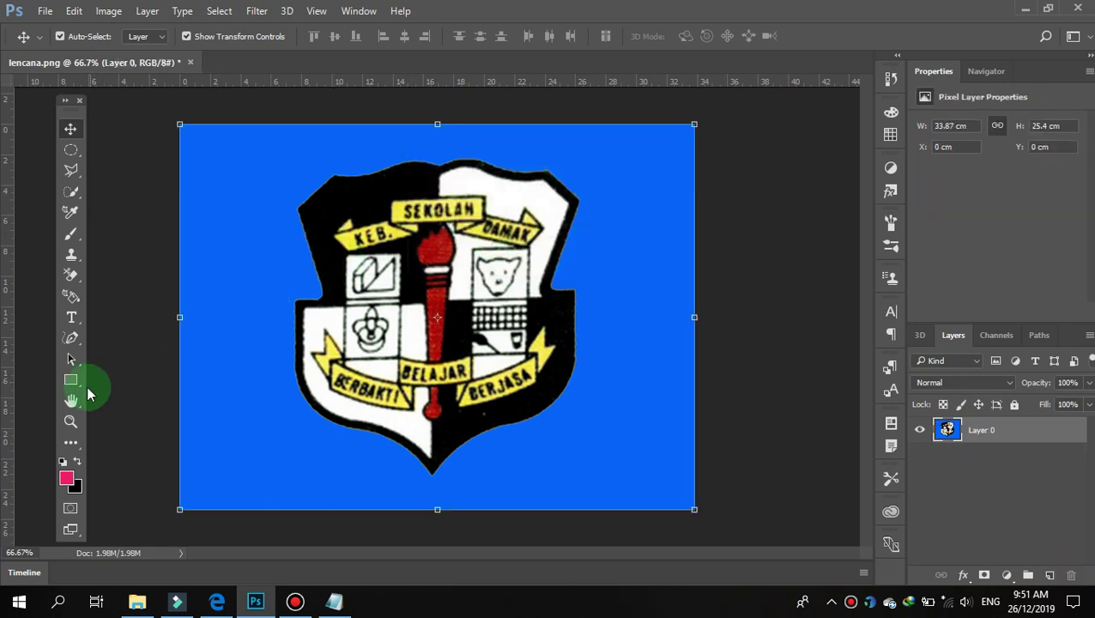
left_click(71, 447)
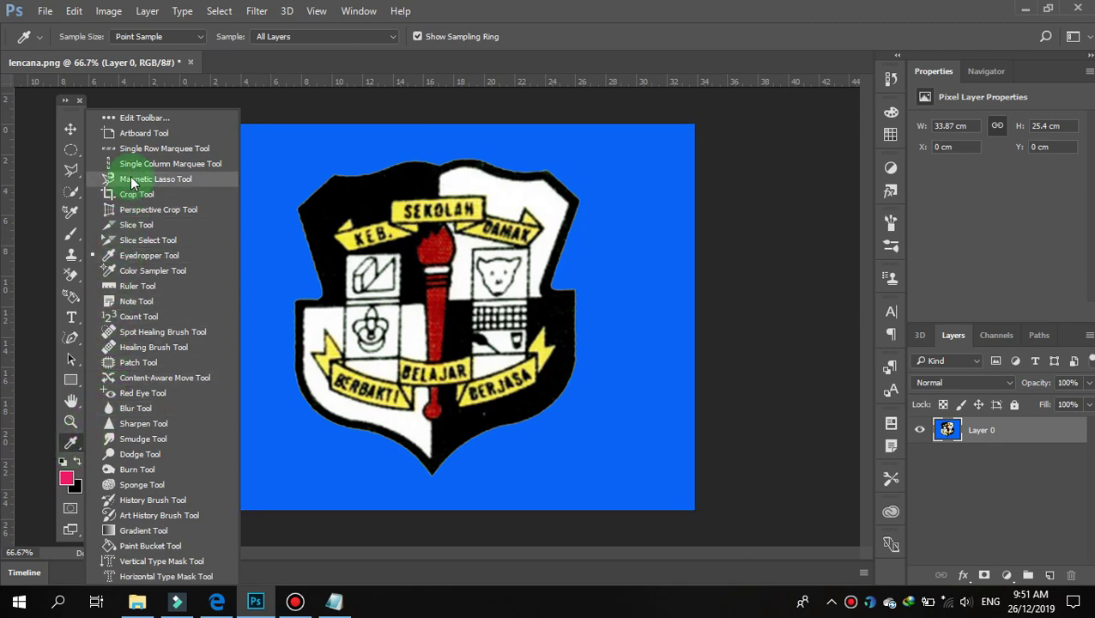
left_click(333, 601)
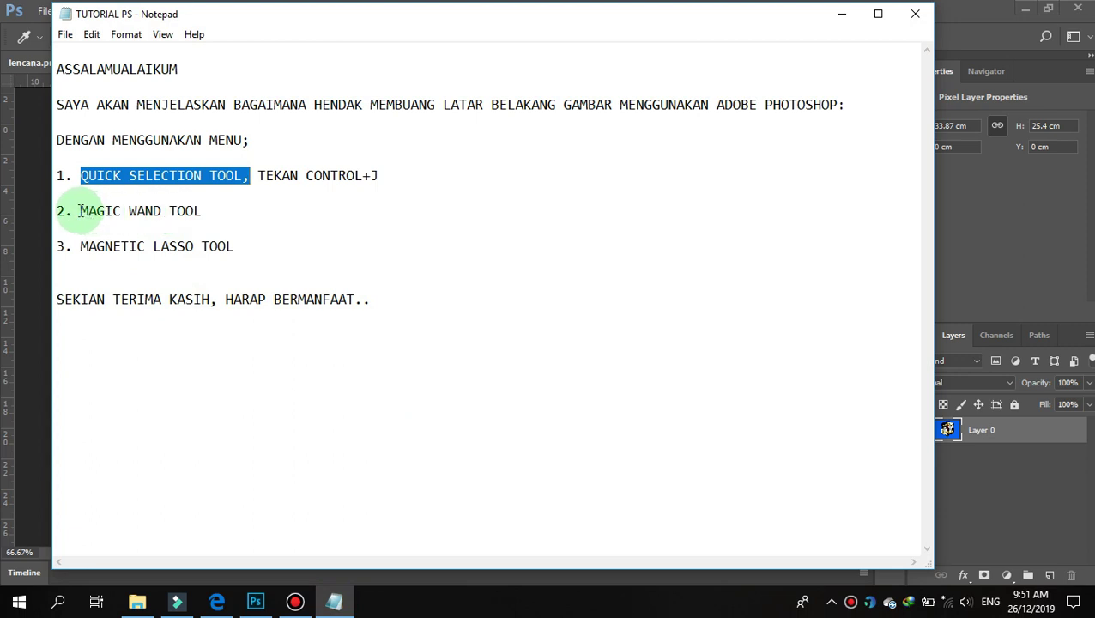
left_click_drag(79, 211, 211, 214)
left_click_drag(80, 246, 231, 253)
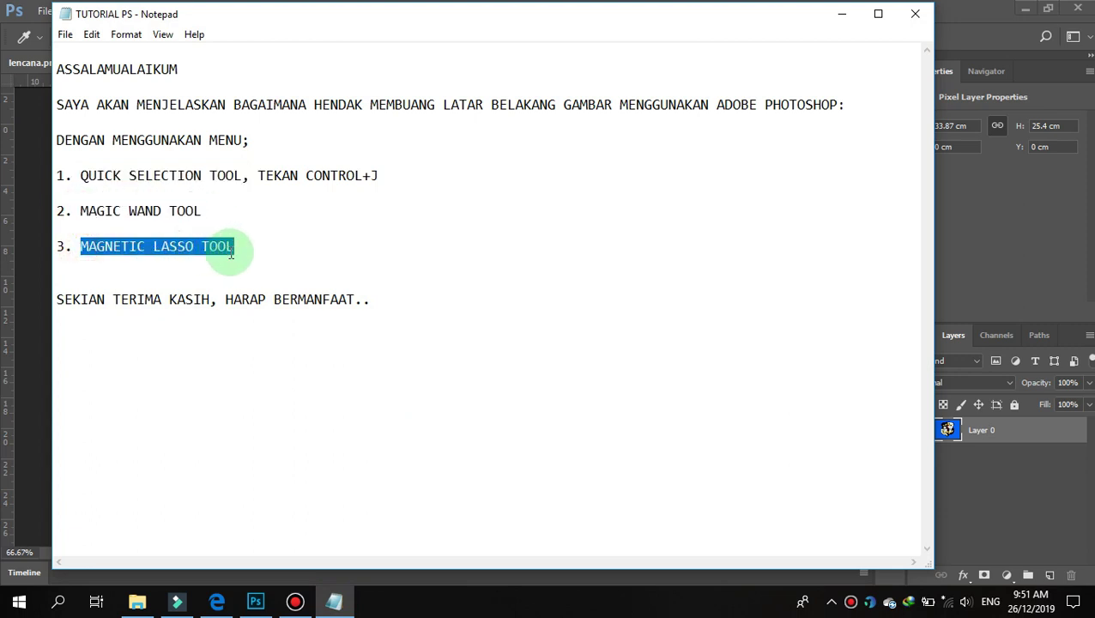
left_click(333, 600)
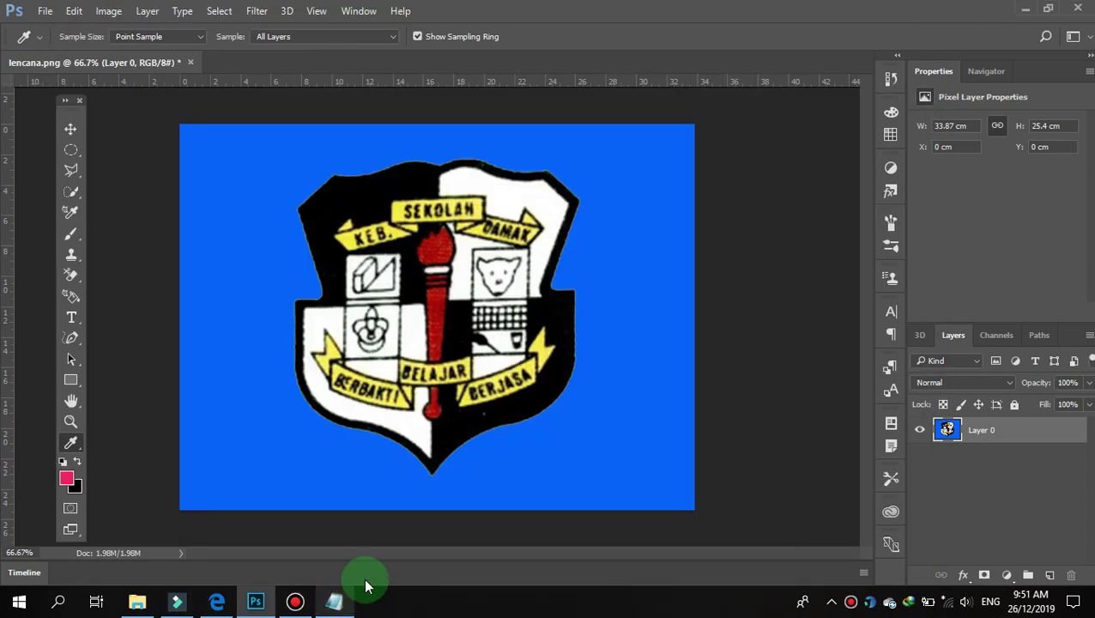
Sample black from the badge edge, then start and cancel a Magnetic Lasso outline.
left_click(302, 301)
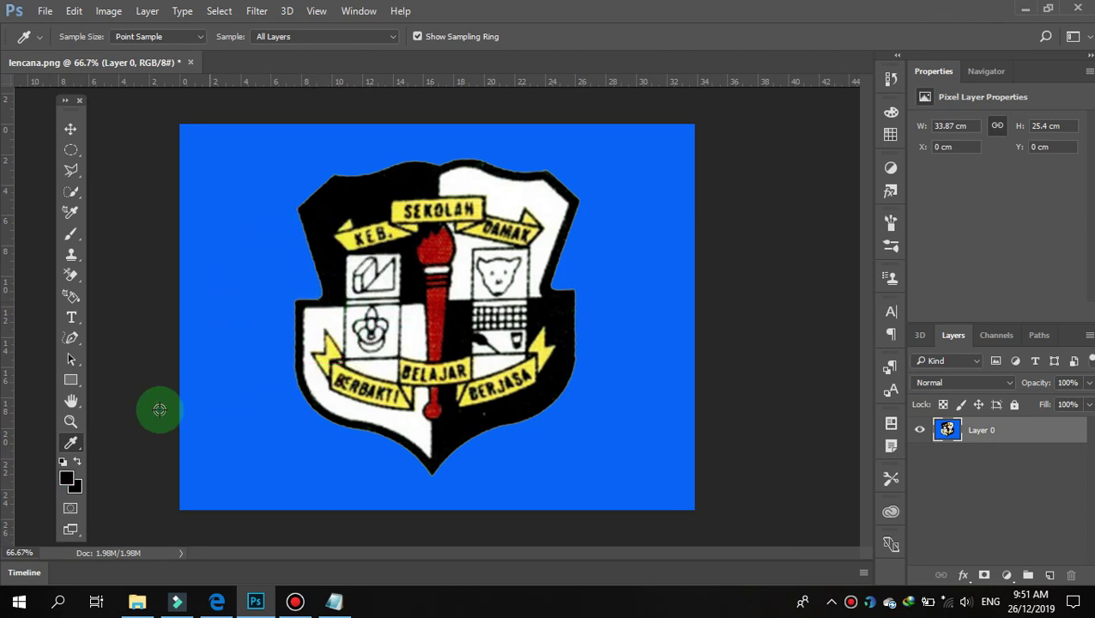
left_click(72, 443)
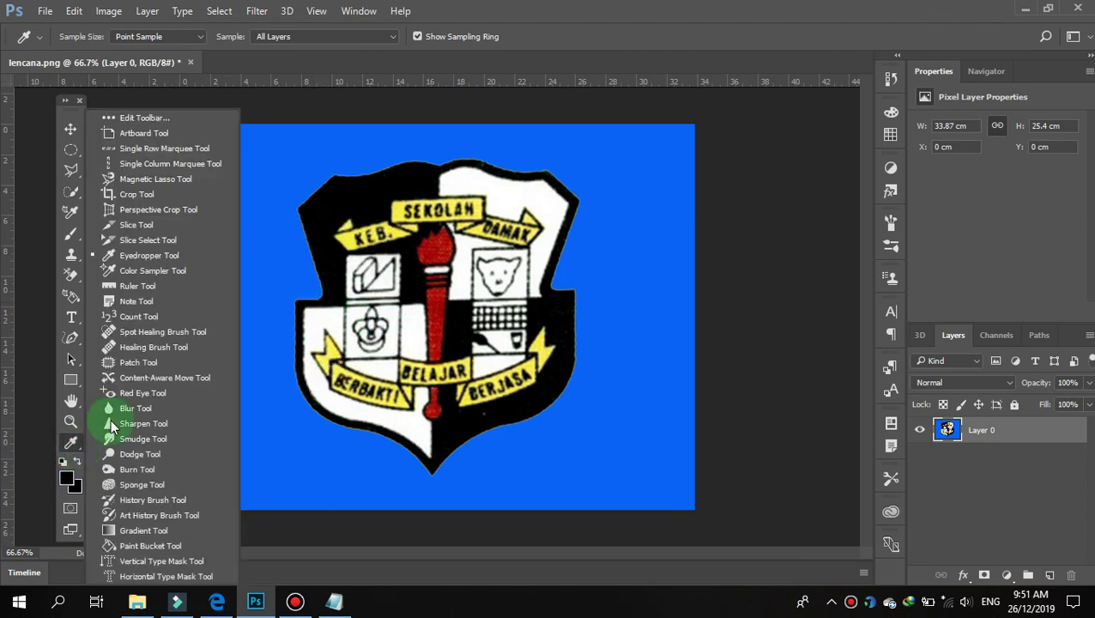
left_click(172, 178)
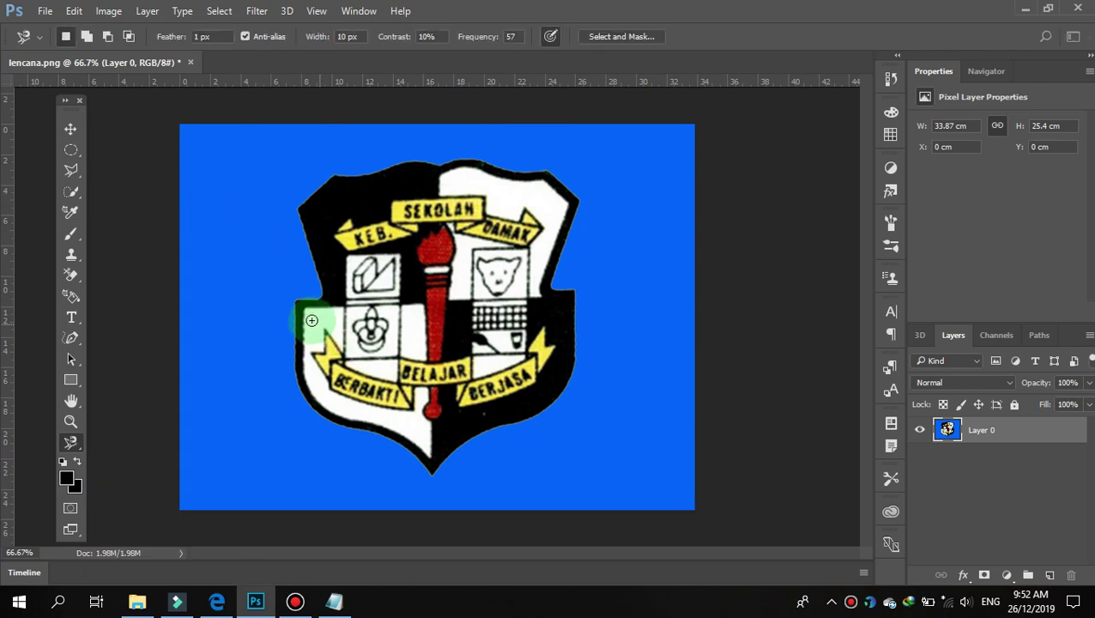
left_click(297, 299)
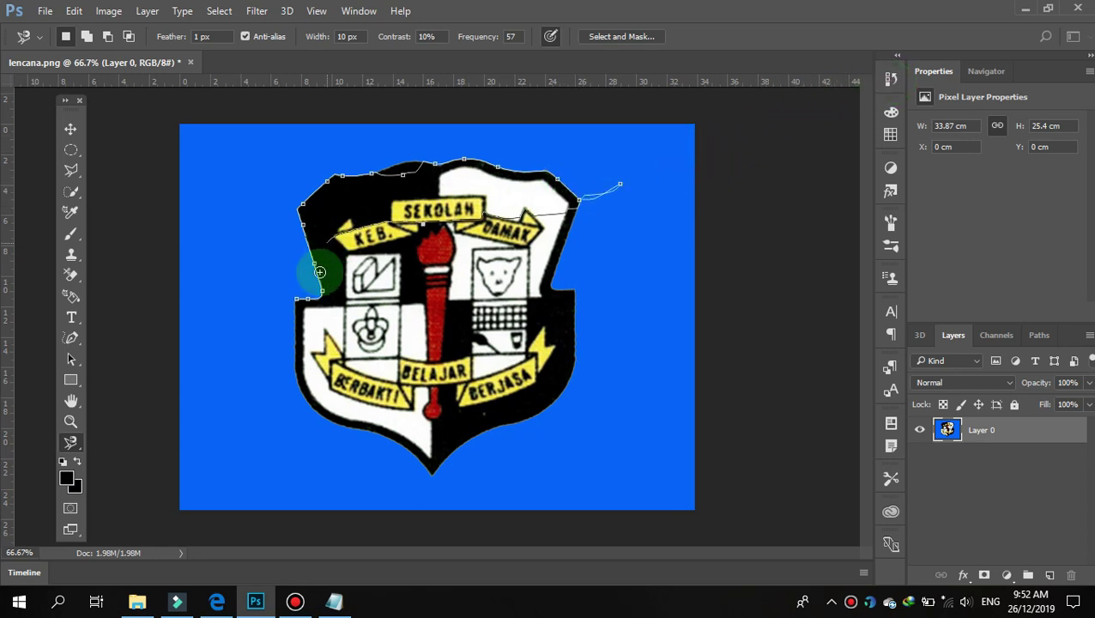
left_click(297, 299)
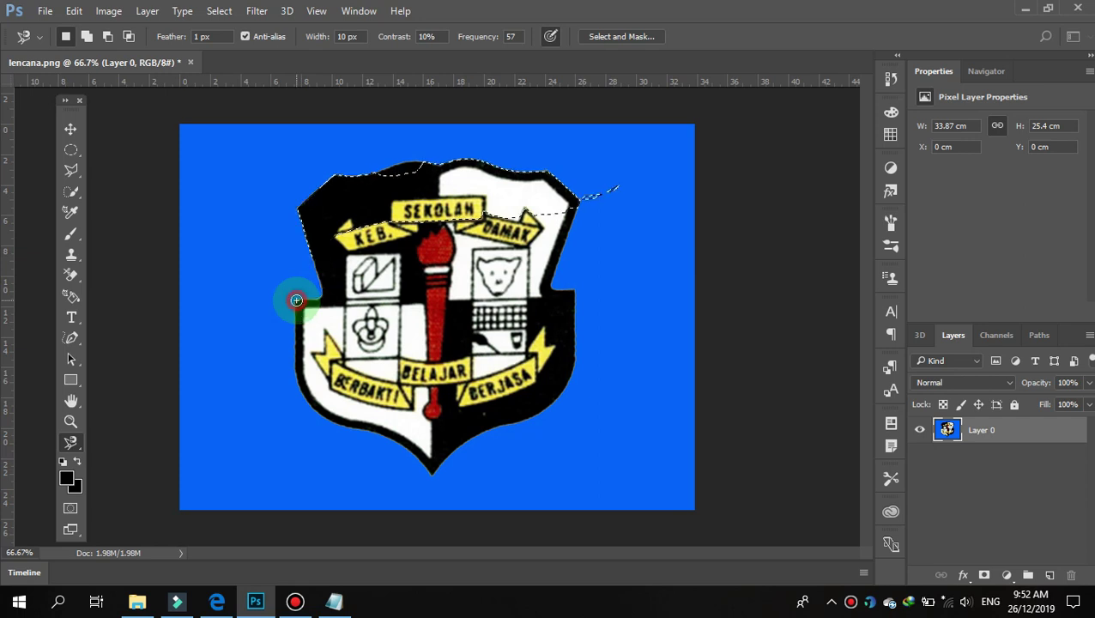
left_click(294, 300)
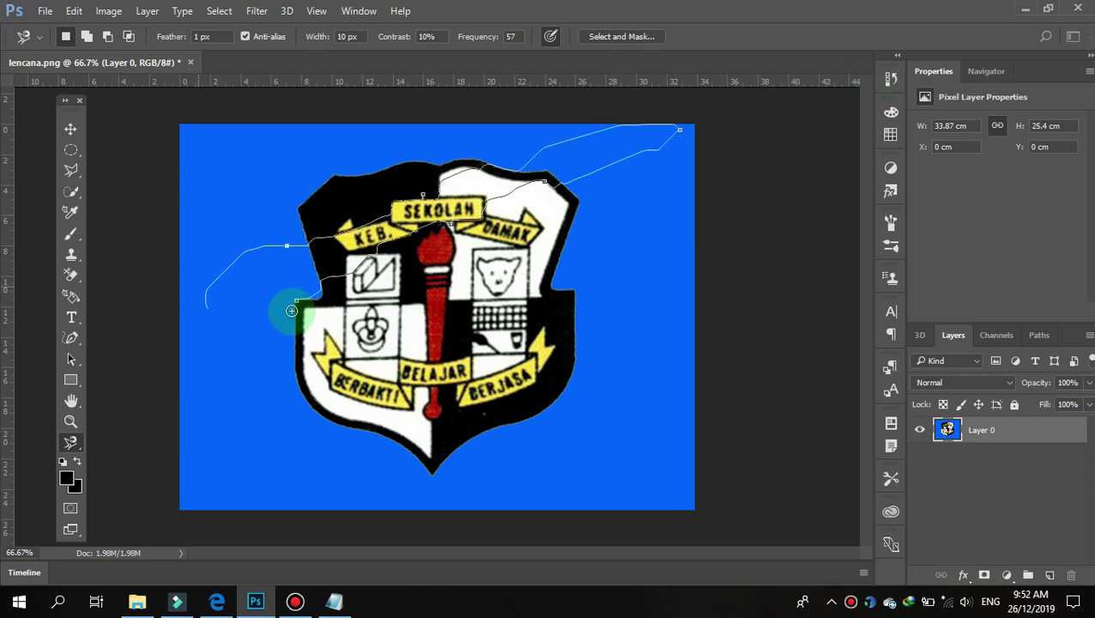
key("Escape")
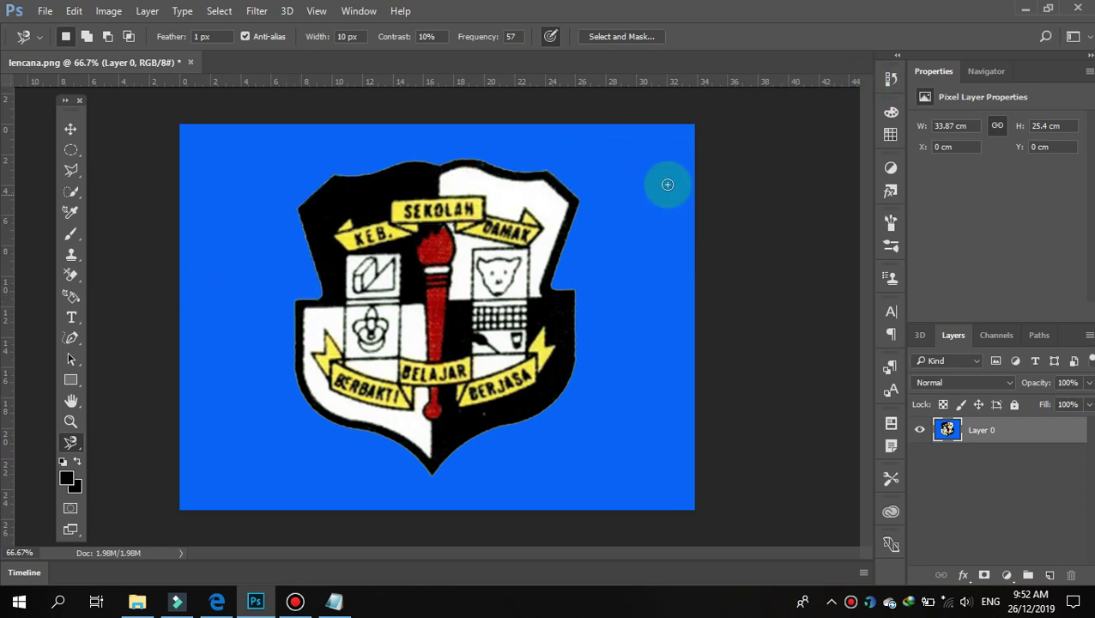
Revert the history to the original lencana.png snapshot.
left_click(889, 78)
scroll(817, 107, "up", 5)
left_click(811, 97)
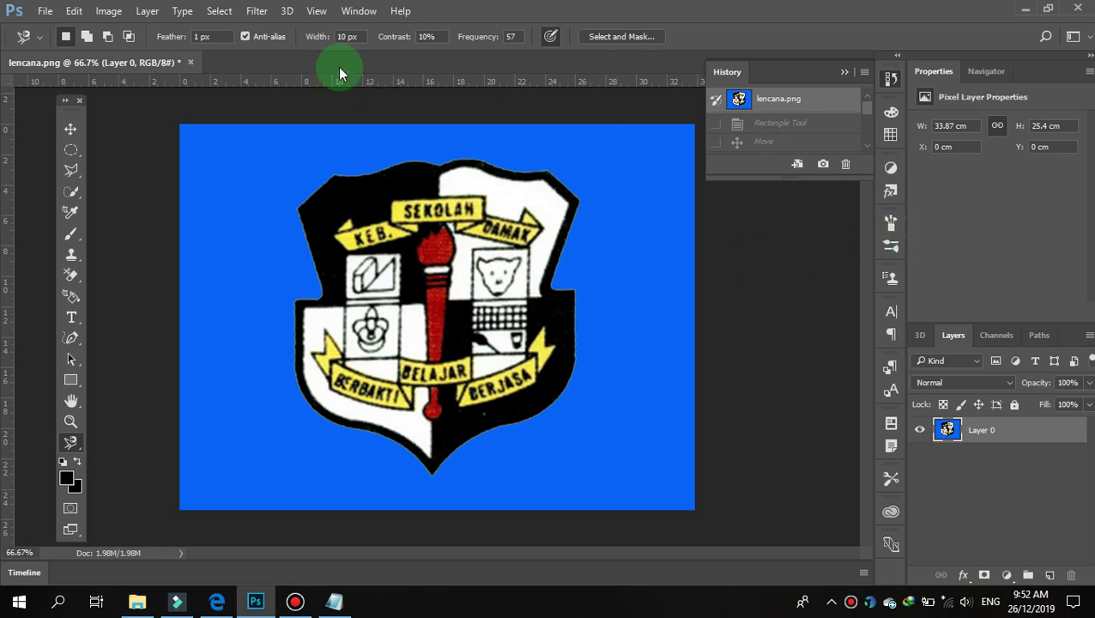
left_click(358, 11)
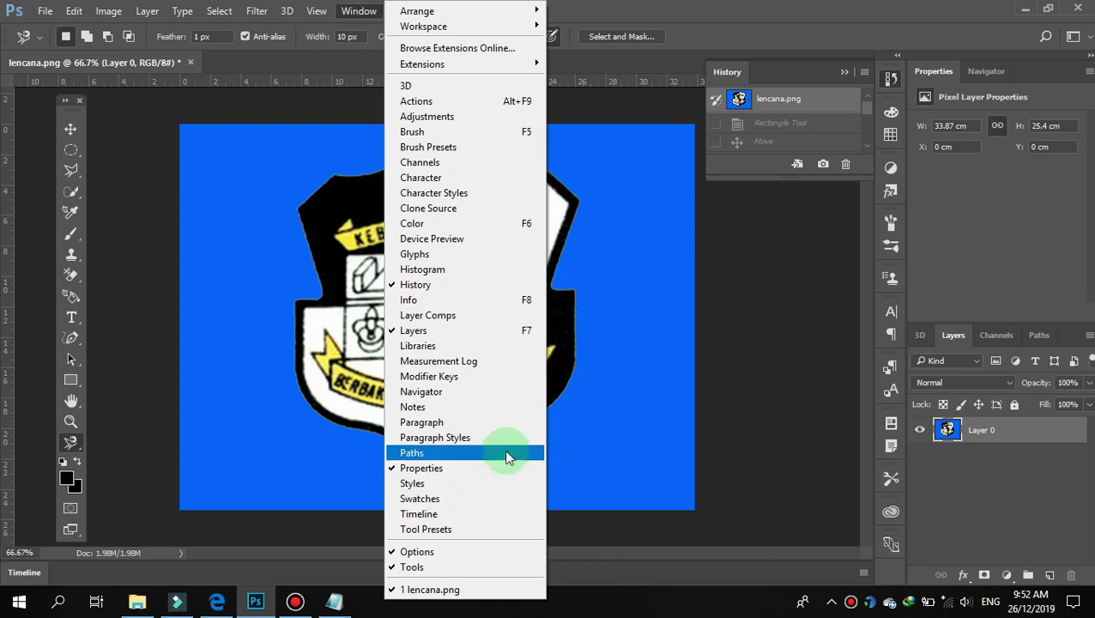
Zoom out to 11.08% with the Navigator slider, then select the Move tool.
left_click(426, 391)
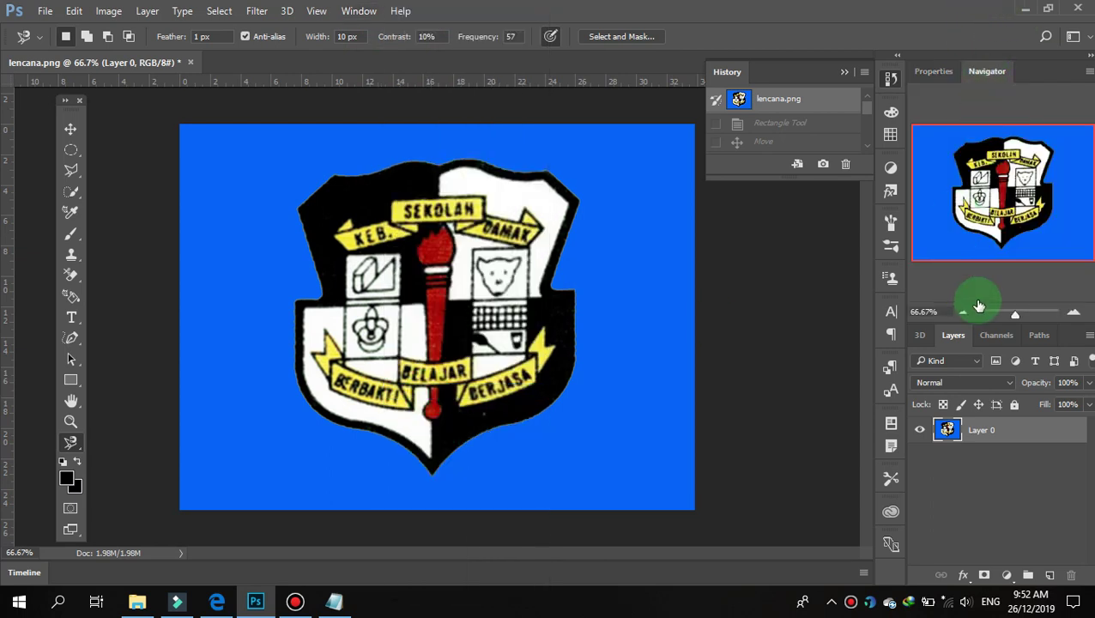
left_click_drag(1015, 315, 987, 319)
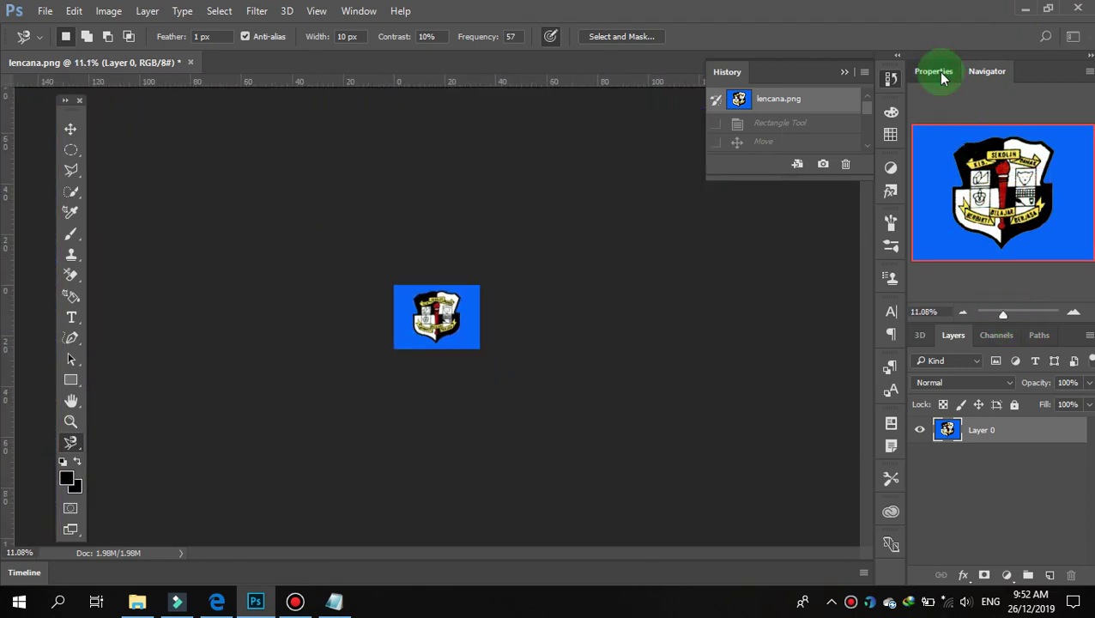
left_click(937, 72)
left_click(71, 130)
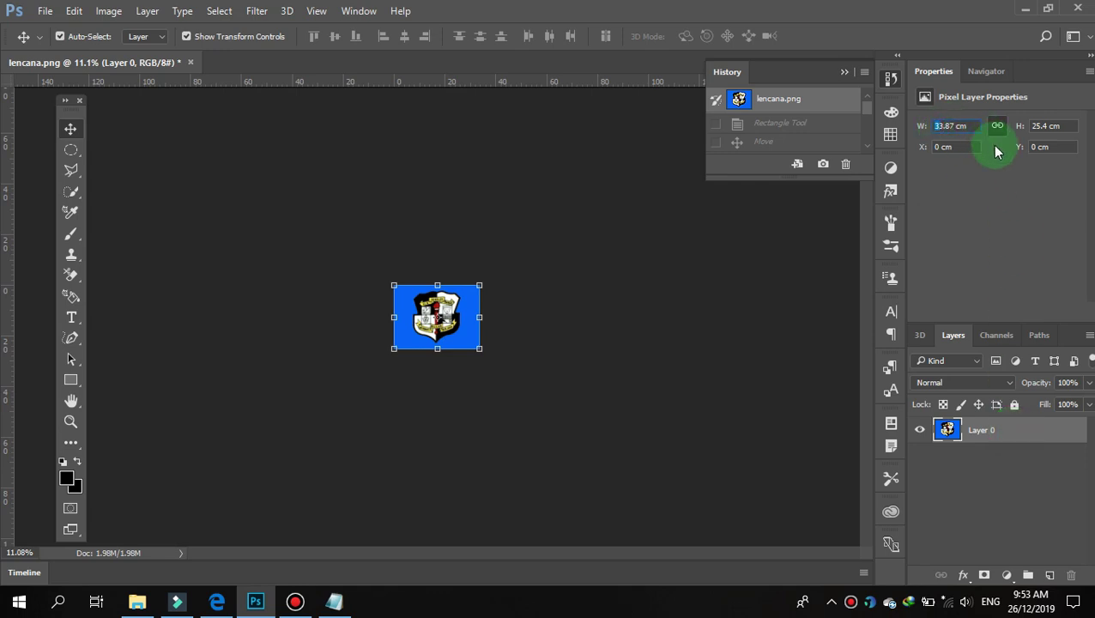
Drag the badge layer's transform handles until W and H read 100%.
left_click_drag(482, 286, 519, 264)
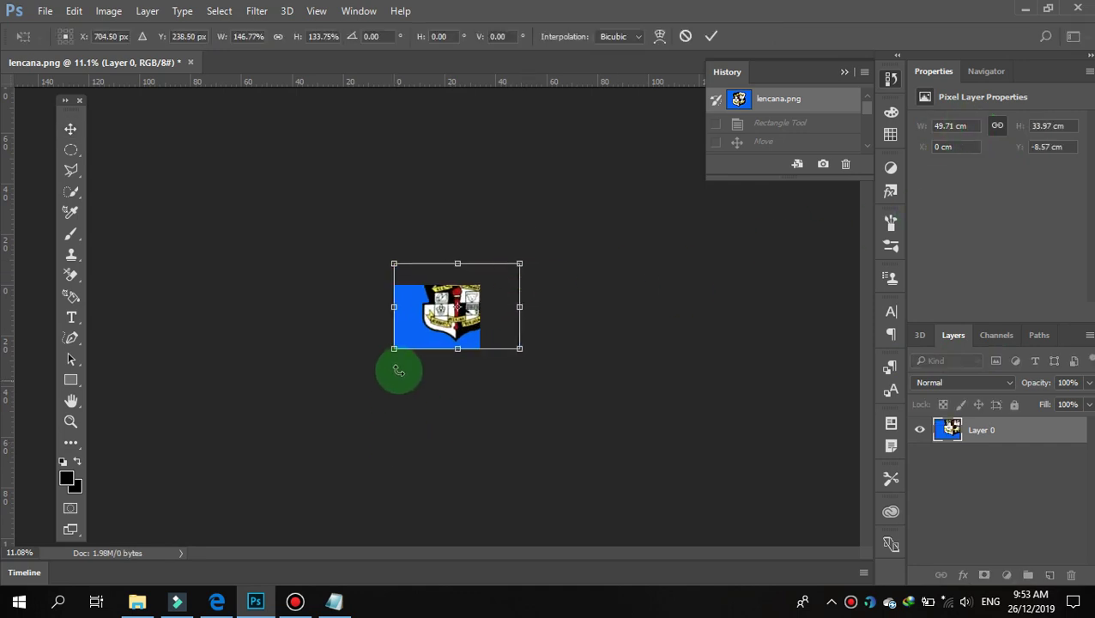
left_click_drag(394, 348, 364, 398)
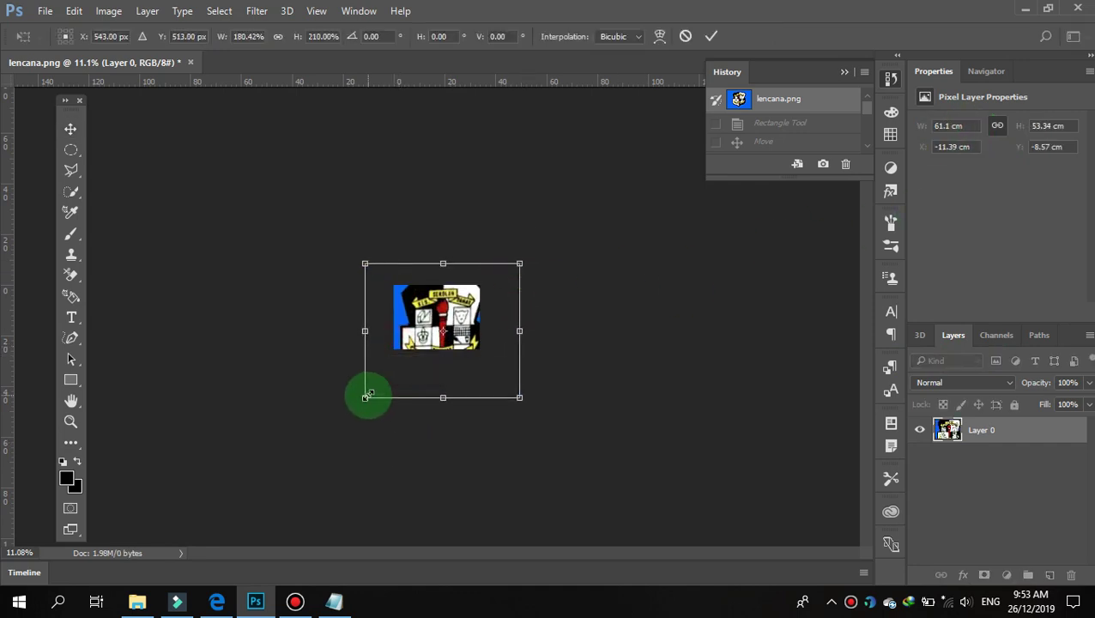
left_click(474, 314)
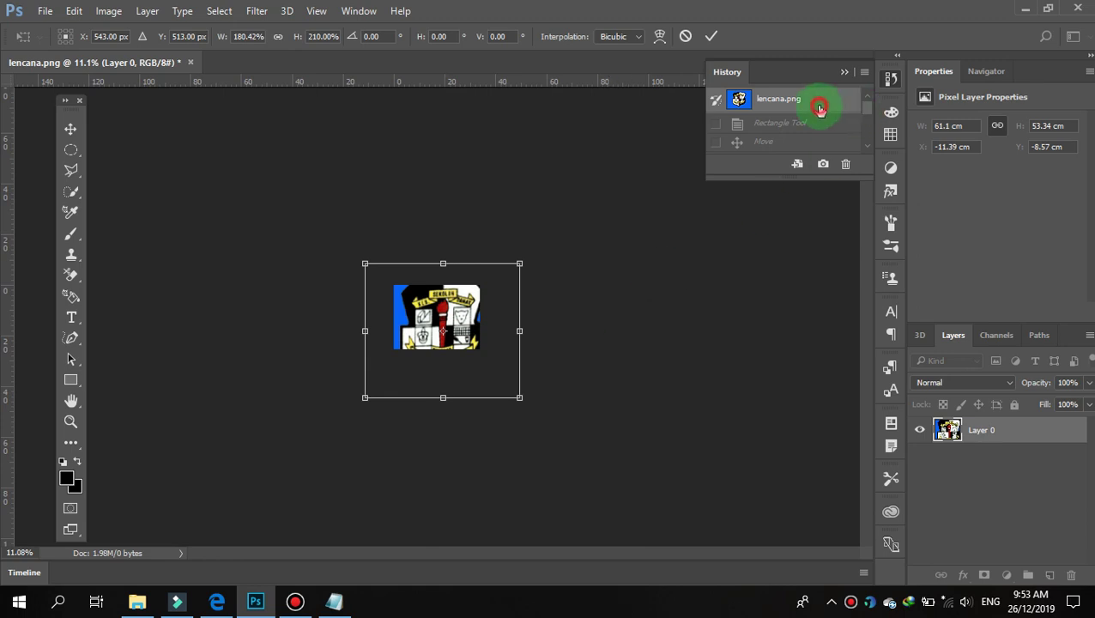
left_click_drag(518, 262, 479, 285)
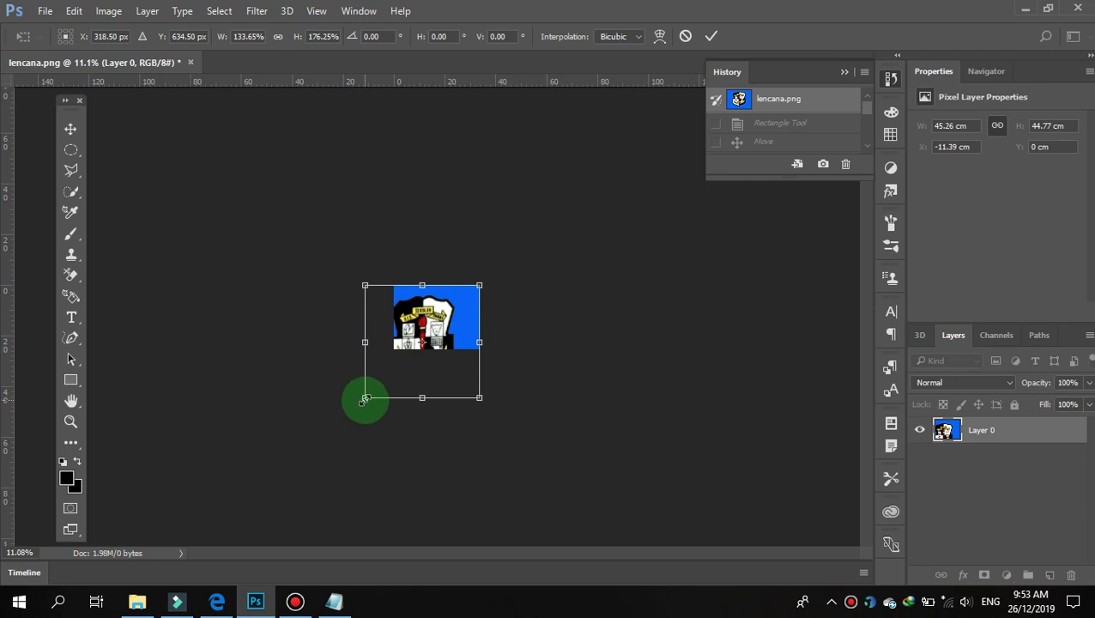
left_click_drag(364, 398, 394, 349)
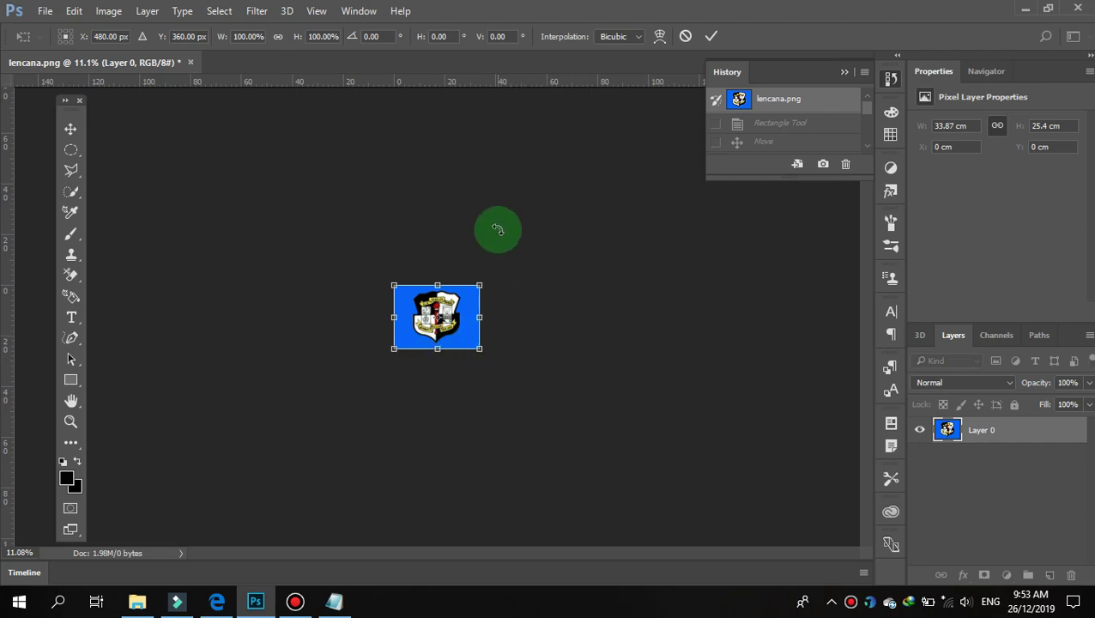
Zoom the canvas to about 64% and commit the transform.
left_click(985, 72)
left_click_drag(1019, 317, 1010, 318)
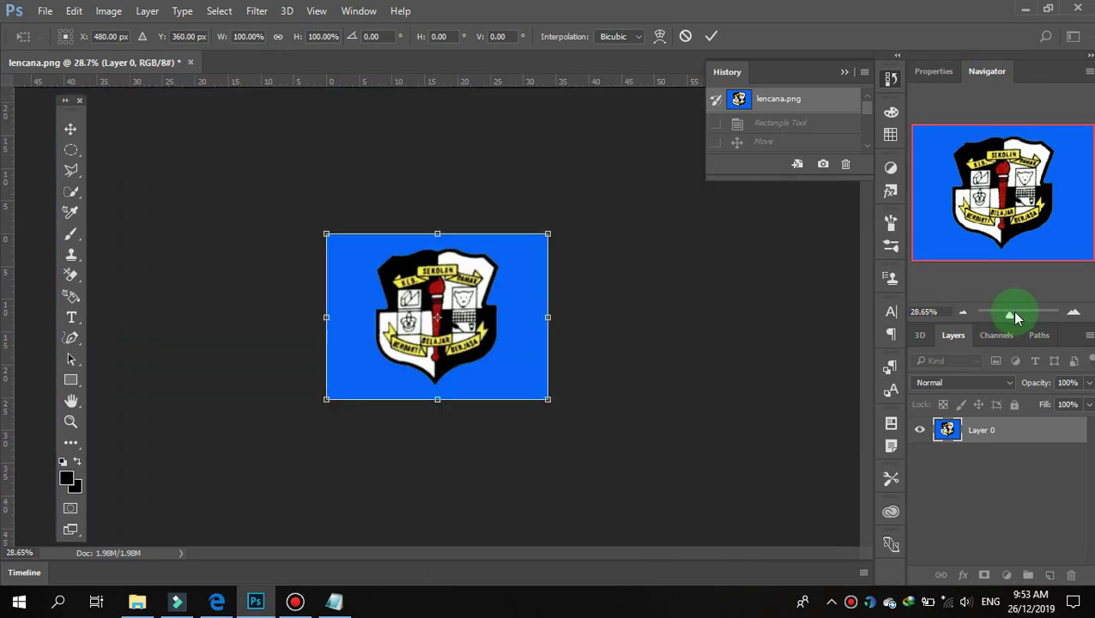
left_click_drag(1011, 310, 1016, 310)
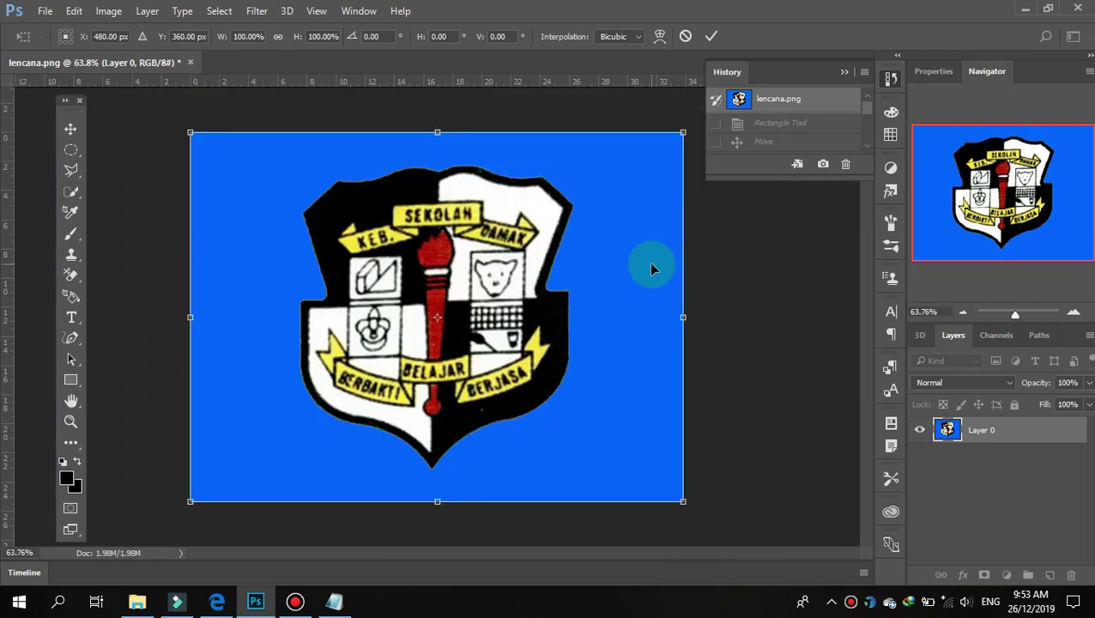
left_click(714, 38)
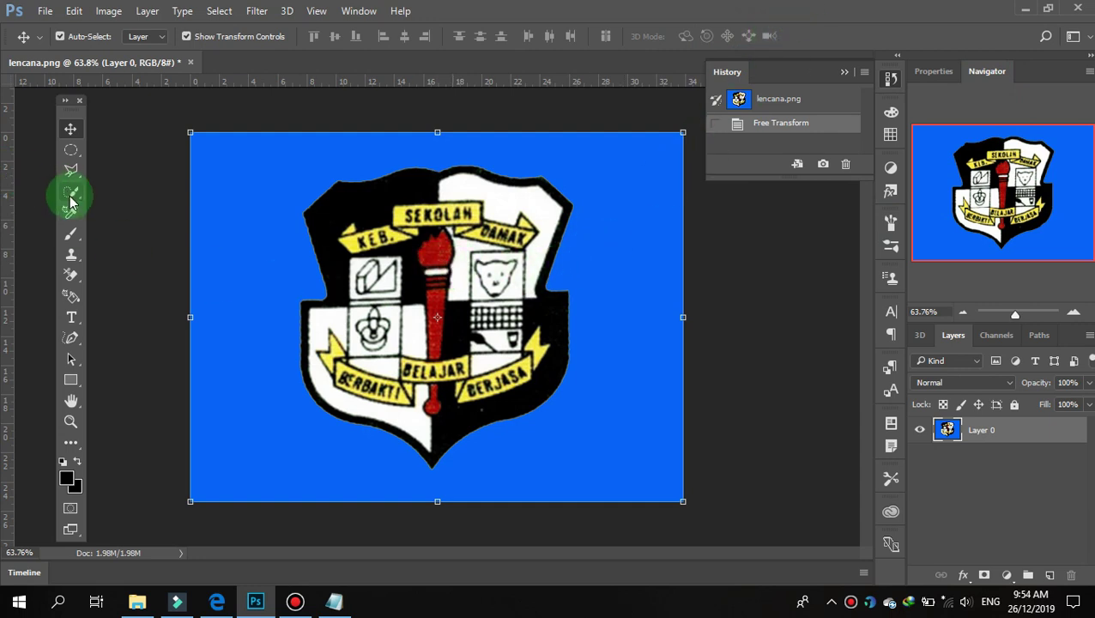
Select the blue background around the badge with the Magic Wand Tool.
left_click_drag(71, 201, 123, 203)
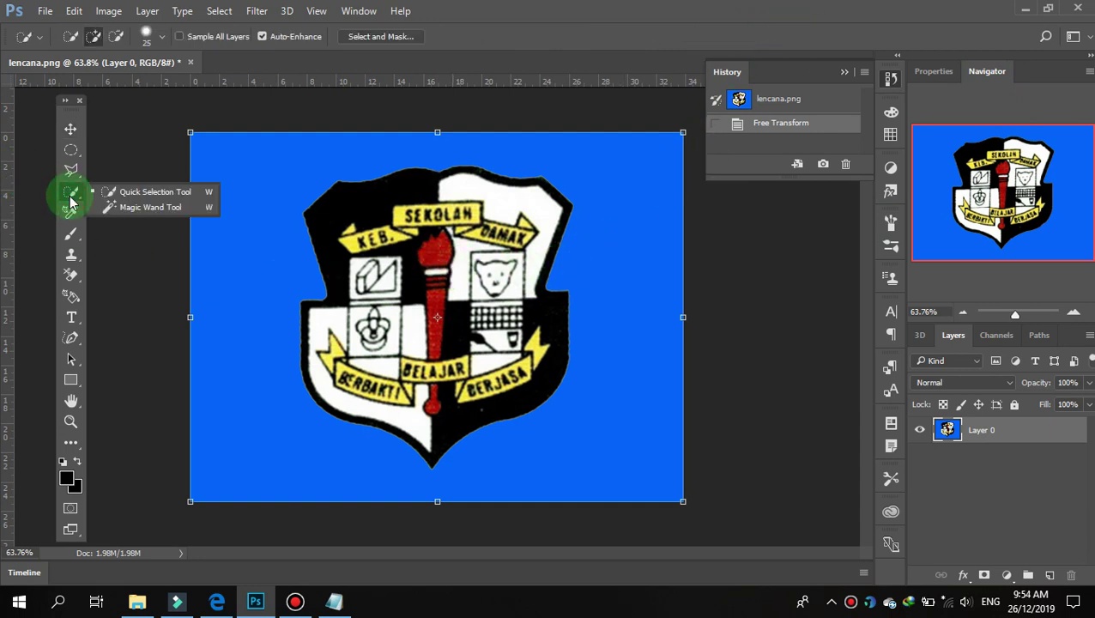
left_click(127, 206)
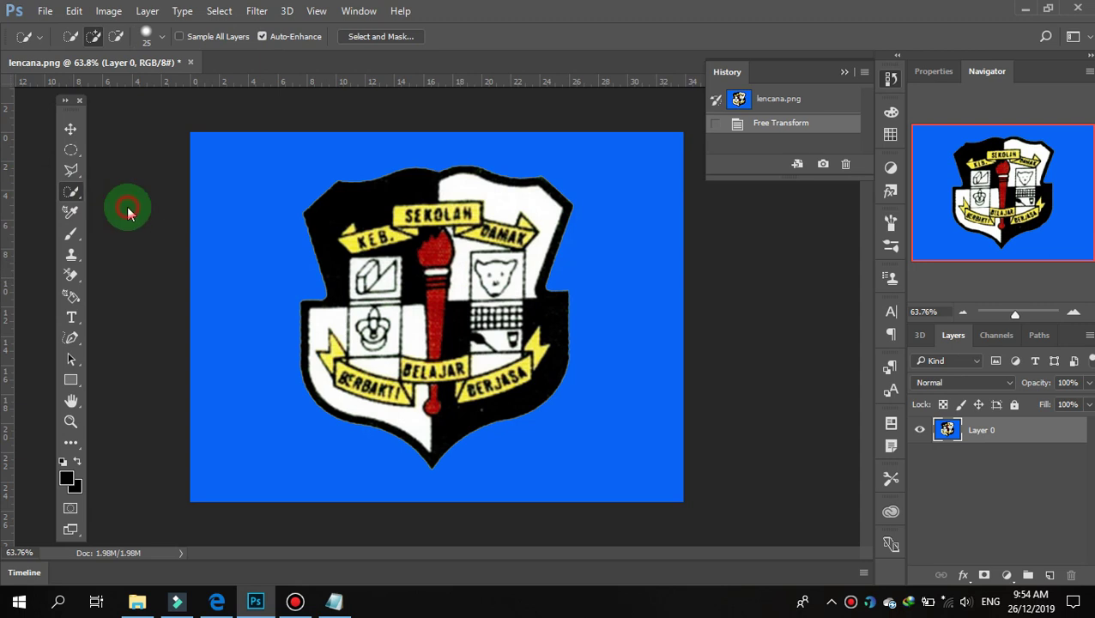
left_click(276, 157)
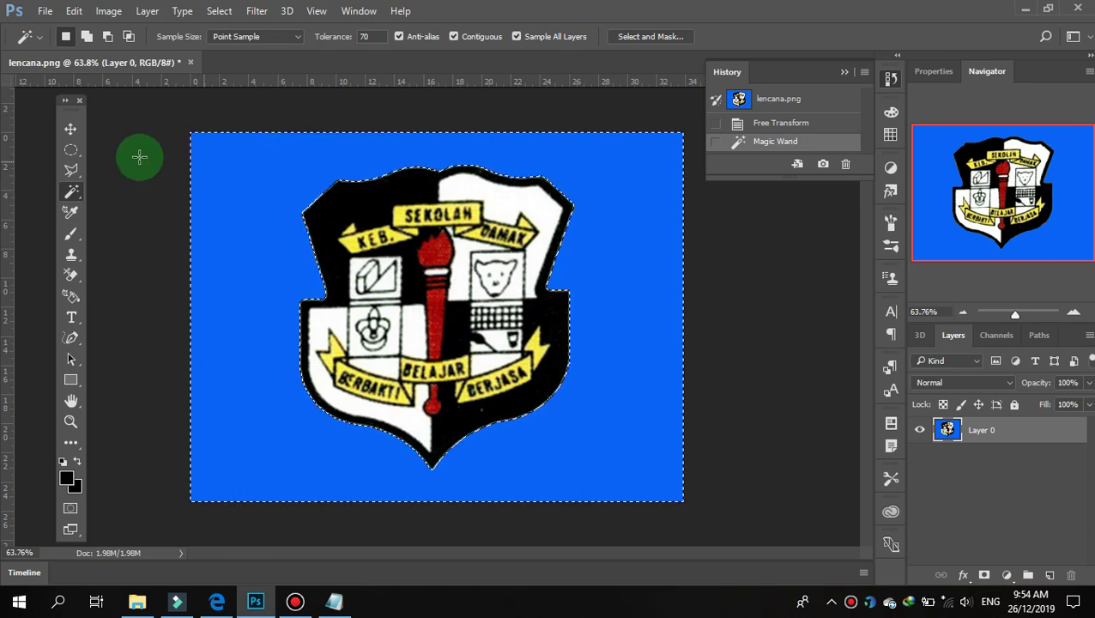
left_click(71, 132)
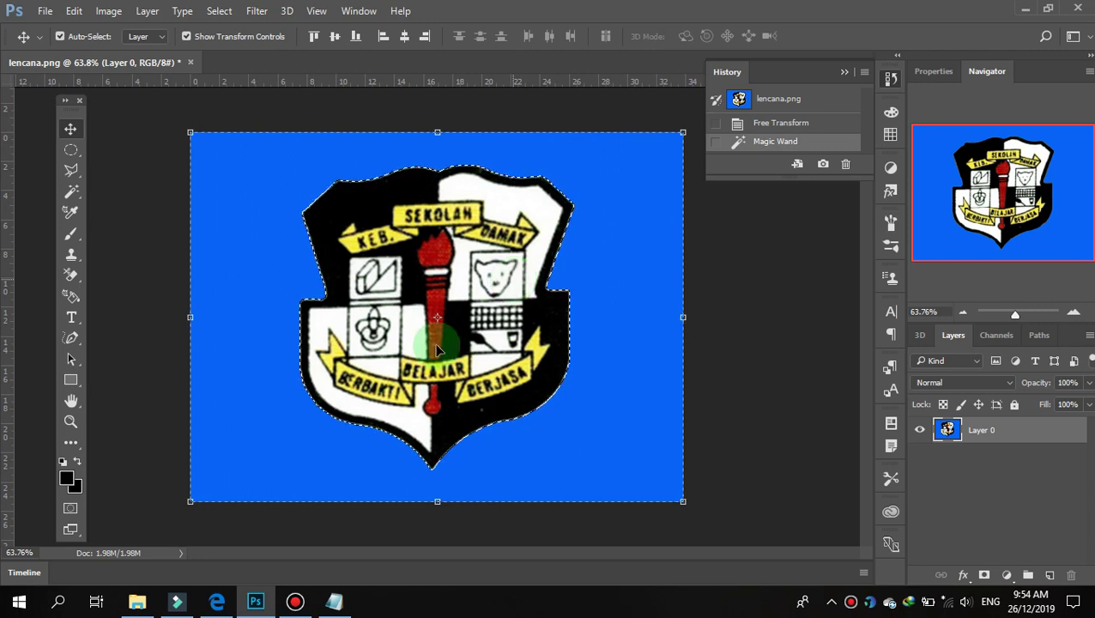
Apply Select > Inverse to select the shield badge, test-moving it slightly.
left_click(218, 11)
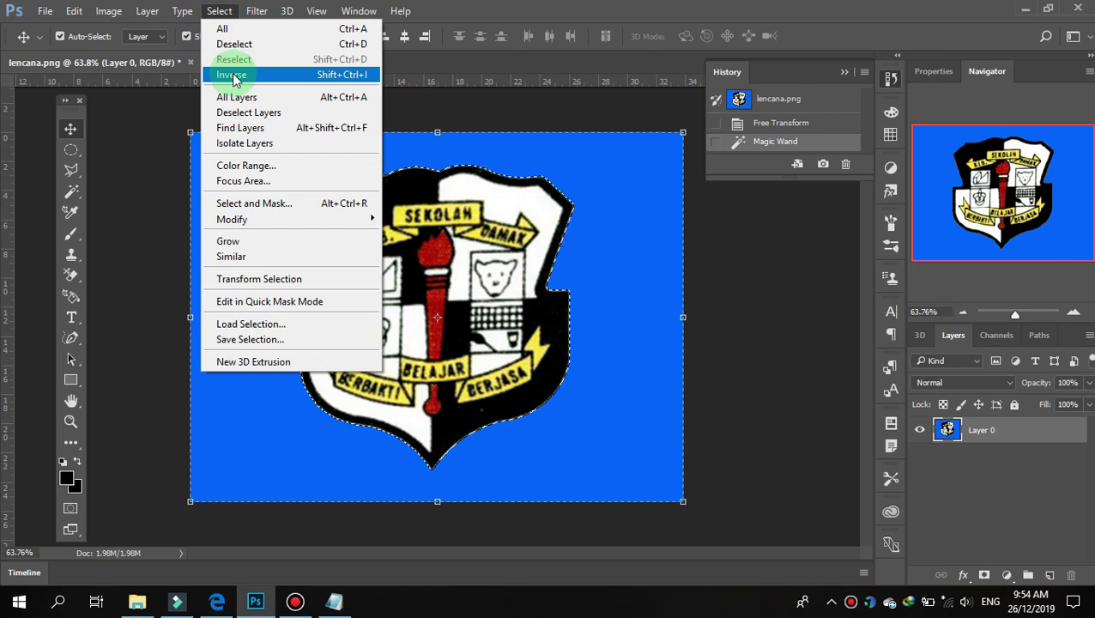
left_click(232, 76)
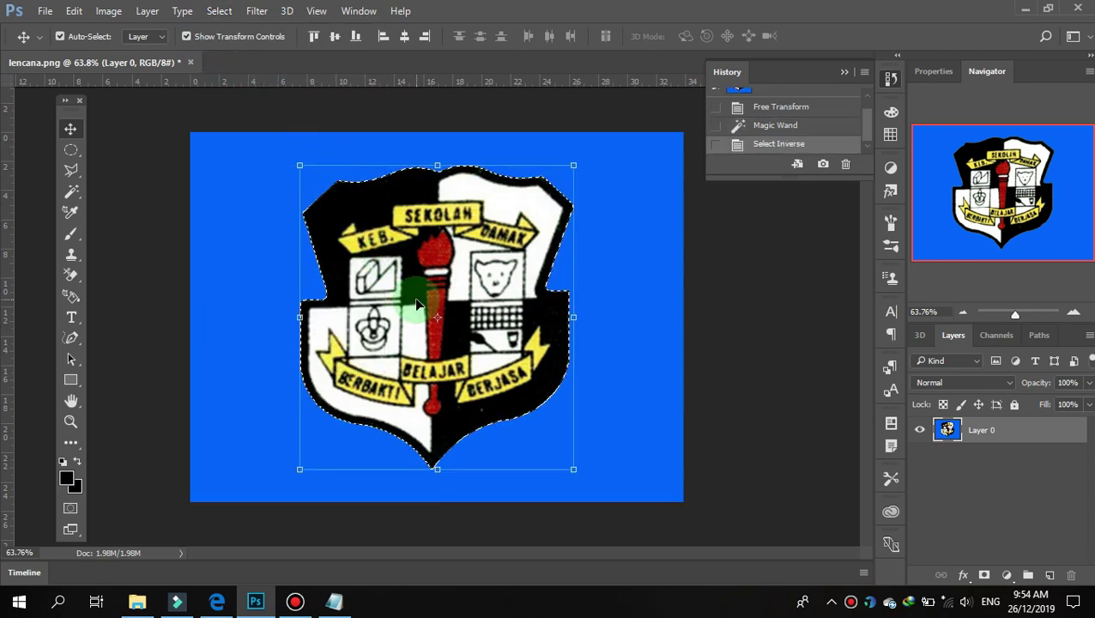
mouse_move(415, 302)
left_mouse_down()
mouse_move(407, 341)
mouse_move(417, 304)
left_mouse_up()
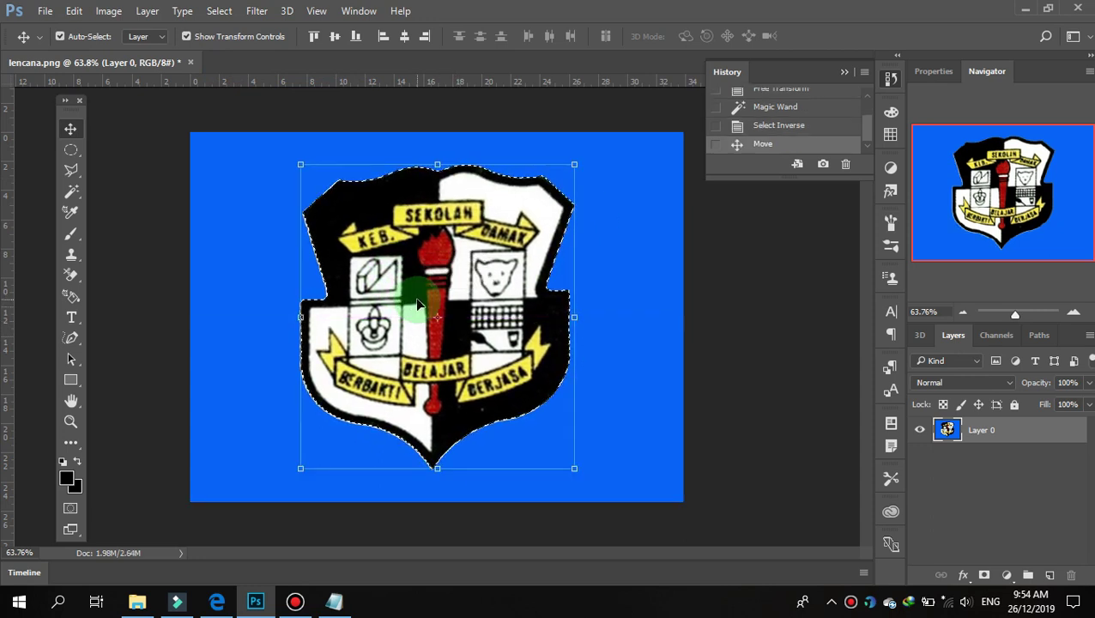
mouse_move(418, 288)
left_mouse_down()
mouse_move(479, 284)
mouse_move(415, 289)
left_mouse_up()
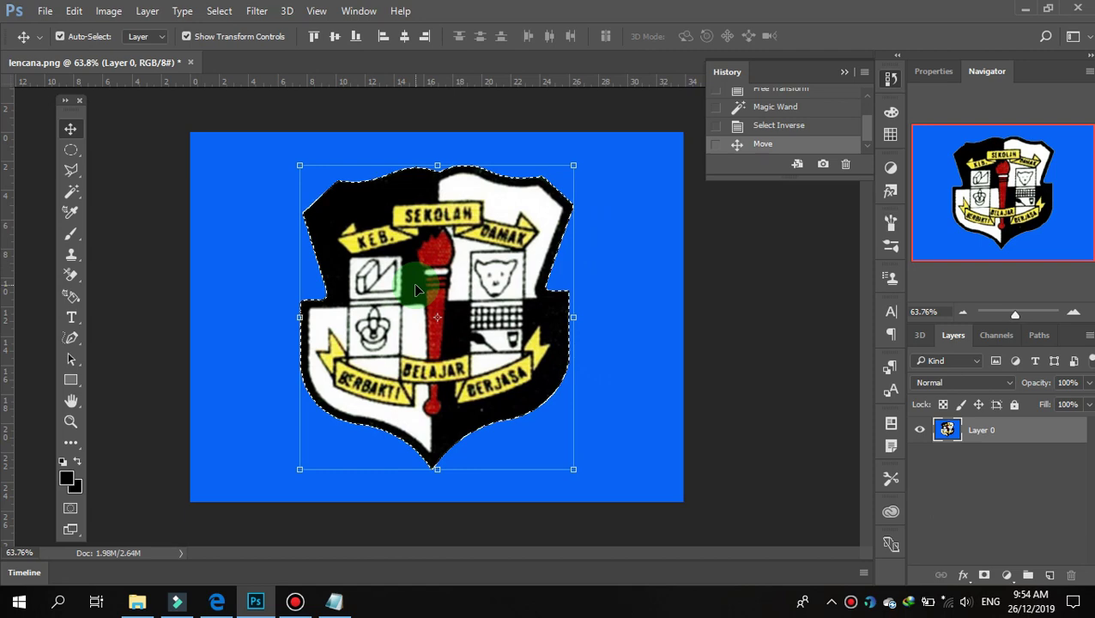
left_click(333, 600)
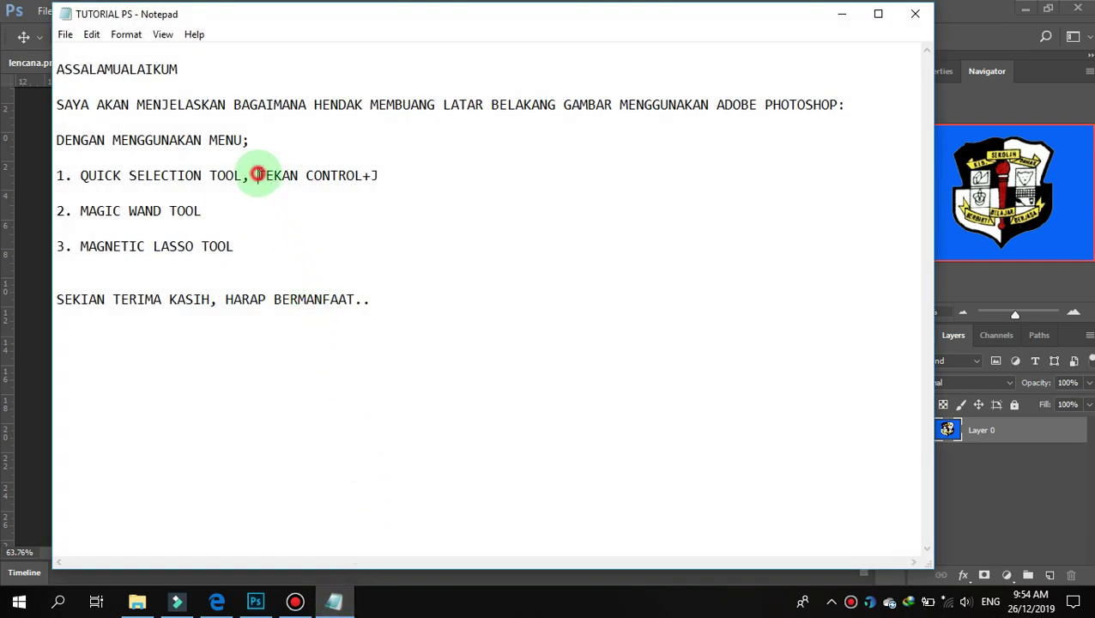
left_click_drag(257, 175, 400, 183)
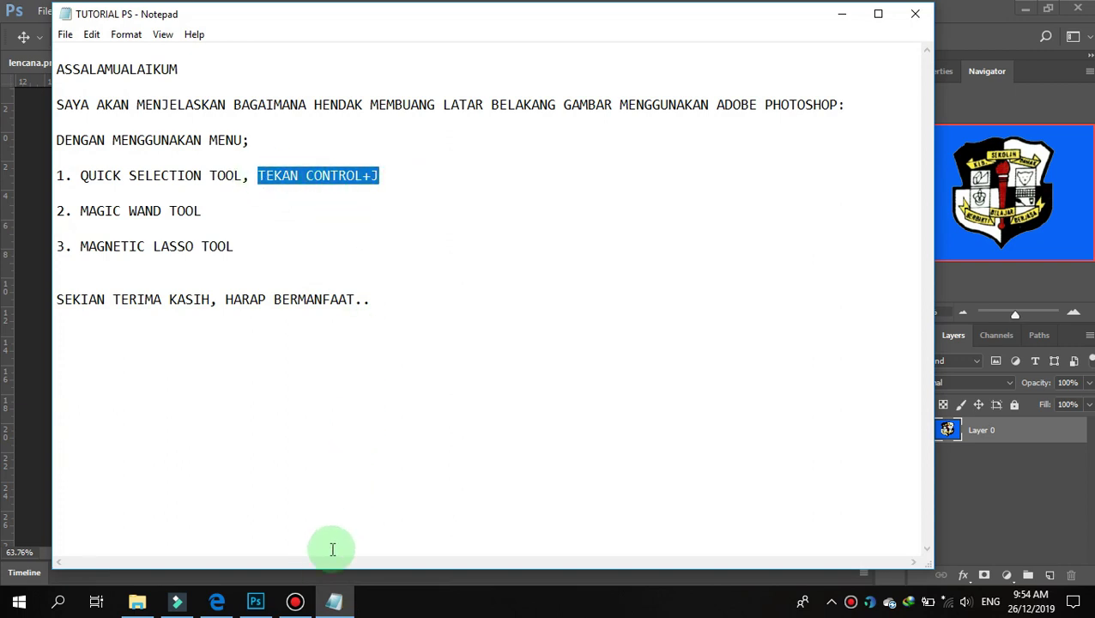
left_click(255, 600)
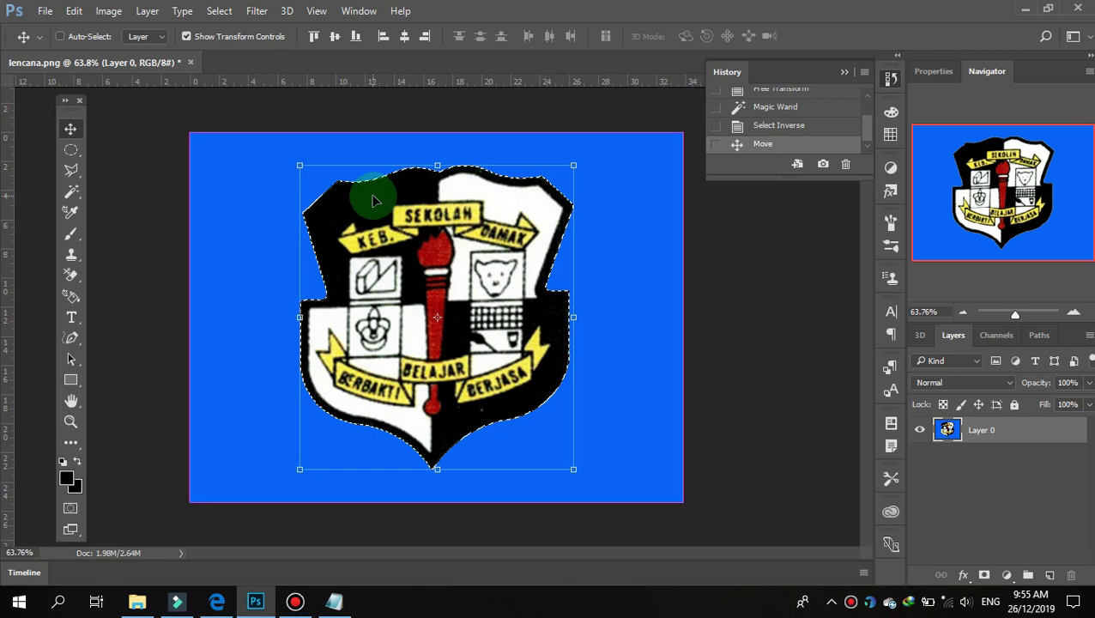
Duplicate the selected badge onto Layer 1 and shift the copy right to overlap the original.
key("ctrl+j")
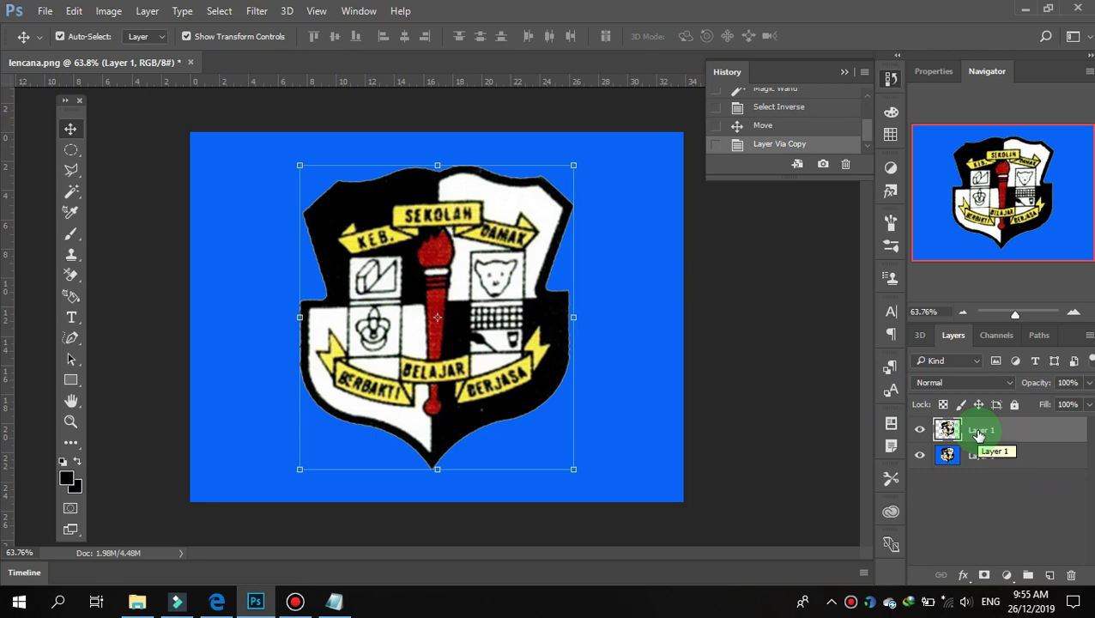
mouse_move(492, 317)
left_mouse_down()
mouse_move(452, 319)
mouse_move(391, 351)
left_mouse_up()
left_click_drag(434, 315, 629, 330)
key("ctrl+t")
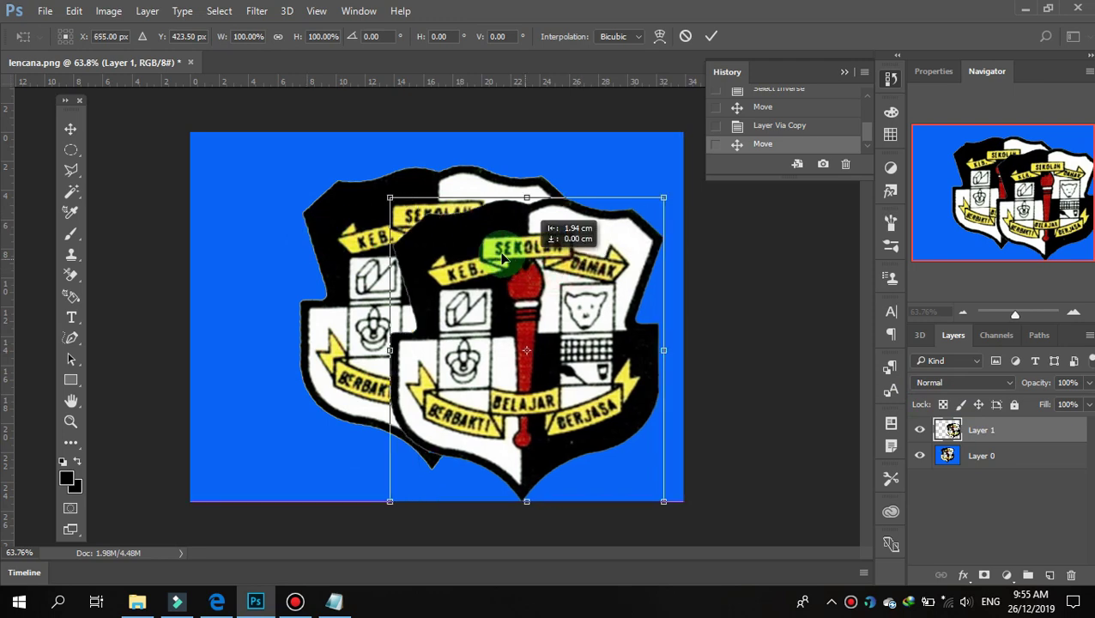
left_click_drag(581, 272, 363, 240)
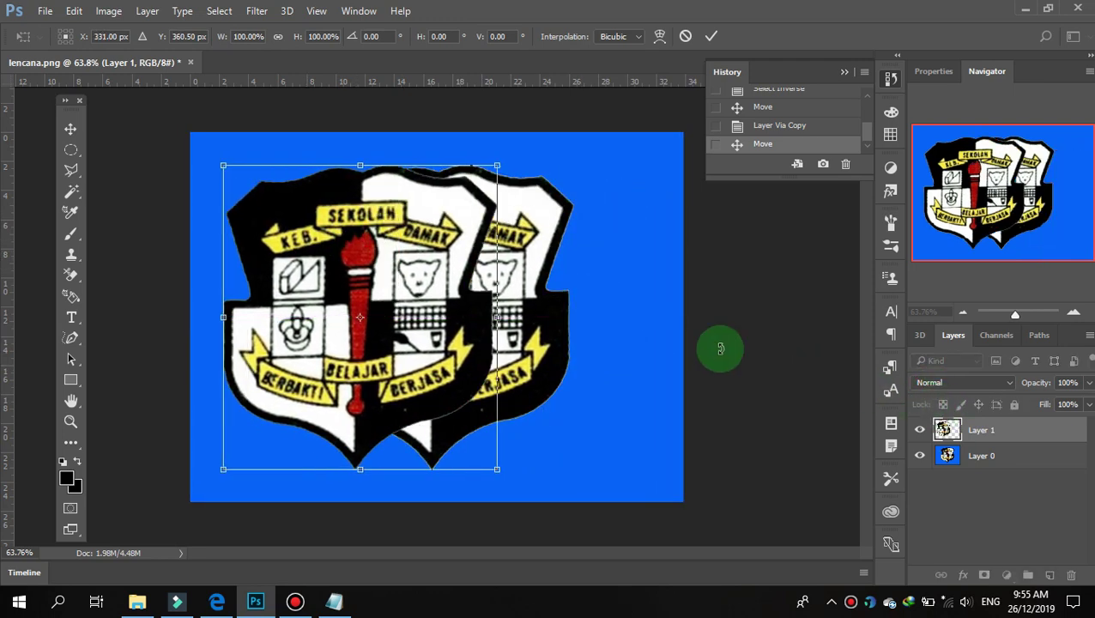
left_click_drag(452, 313, 546, 317)
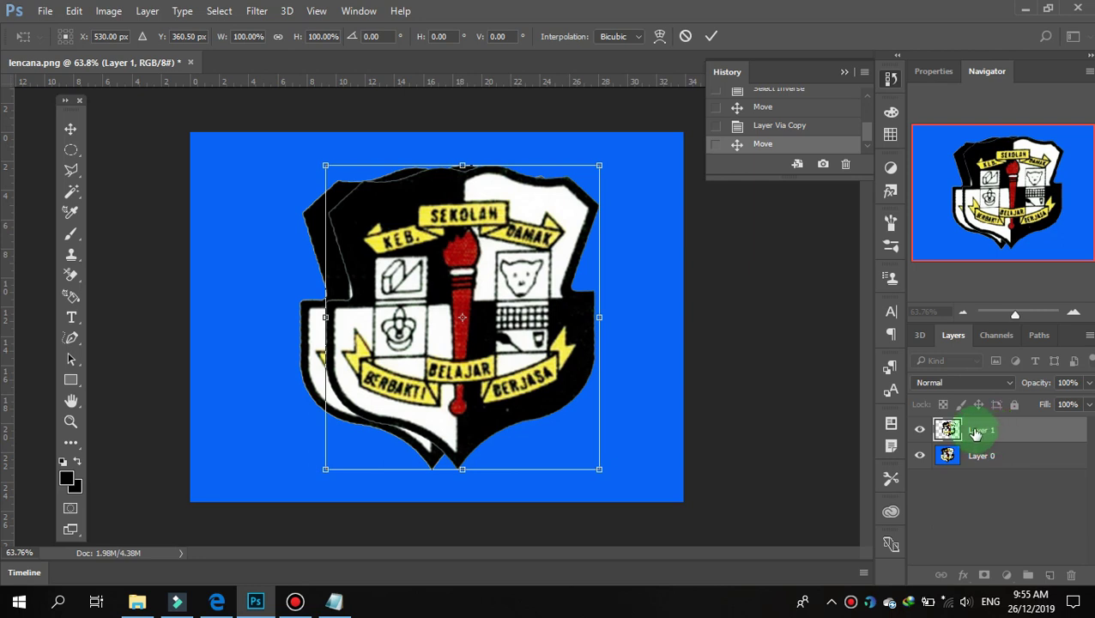
left_click(74, 131)
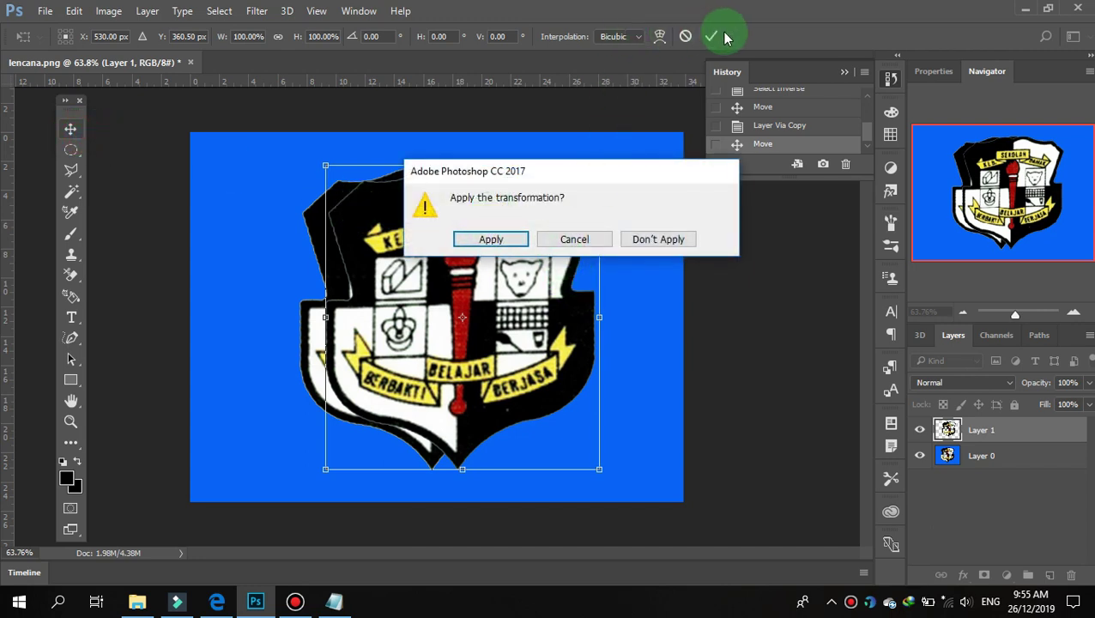
Apply the transform, rename Layer 1 to LENCANA, and set it slightly offset over the original badge.
left_click(490, 239)
type("LENCANA")
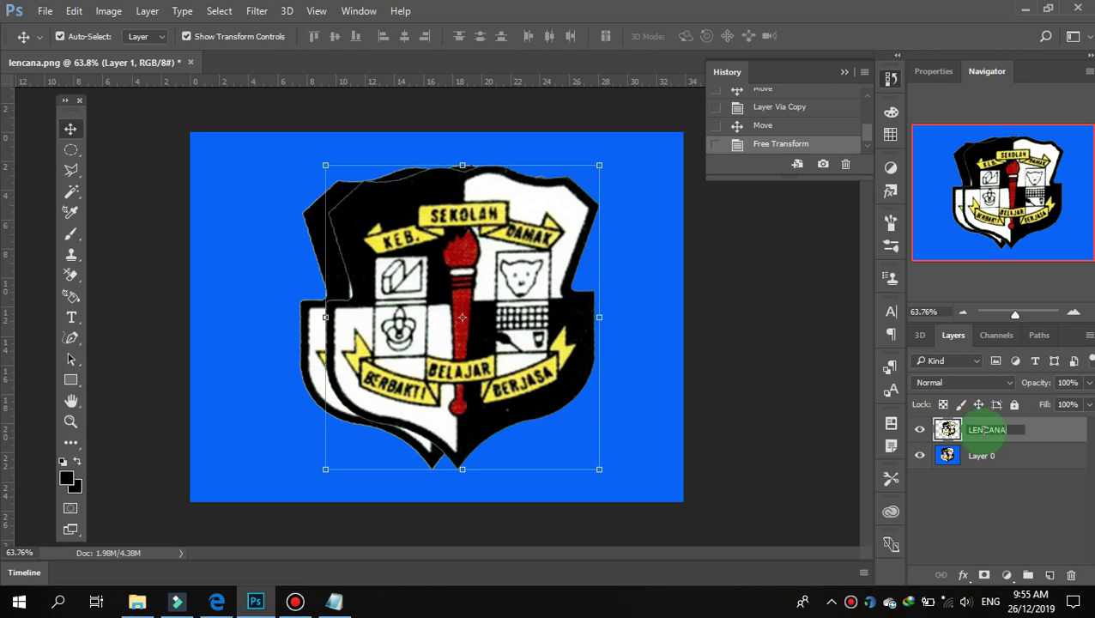
left_click(946, 507)
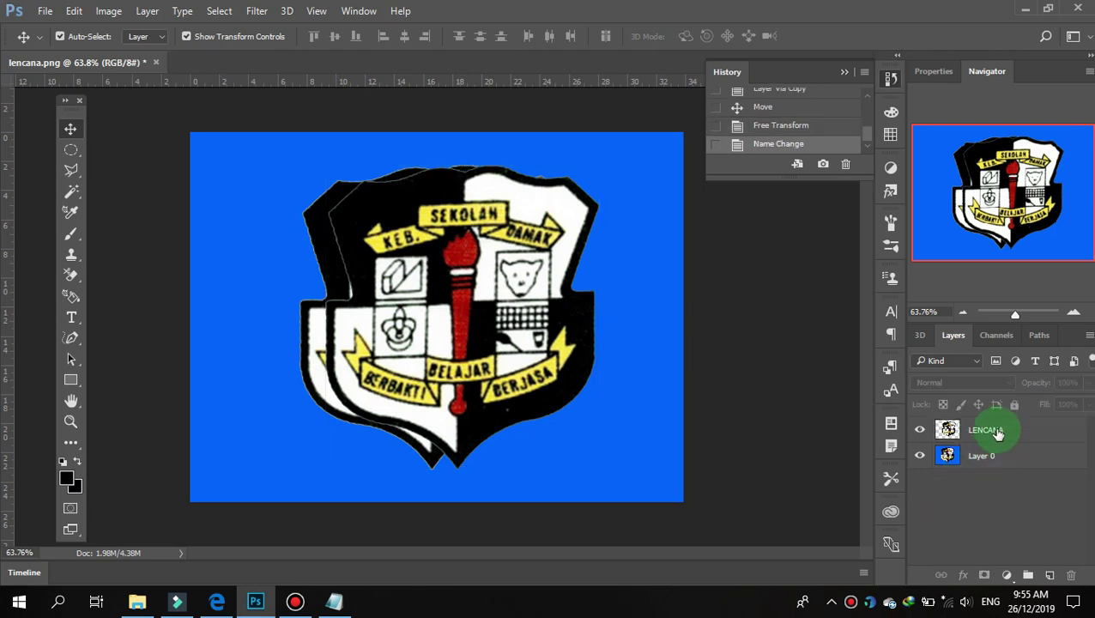
mouse_move(398, 283)
left_mouse_down()
mouse_move(353, 313)
mouse_move(560, 369)
left_mouse_up()
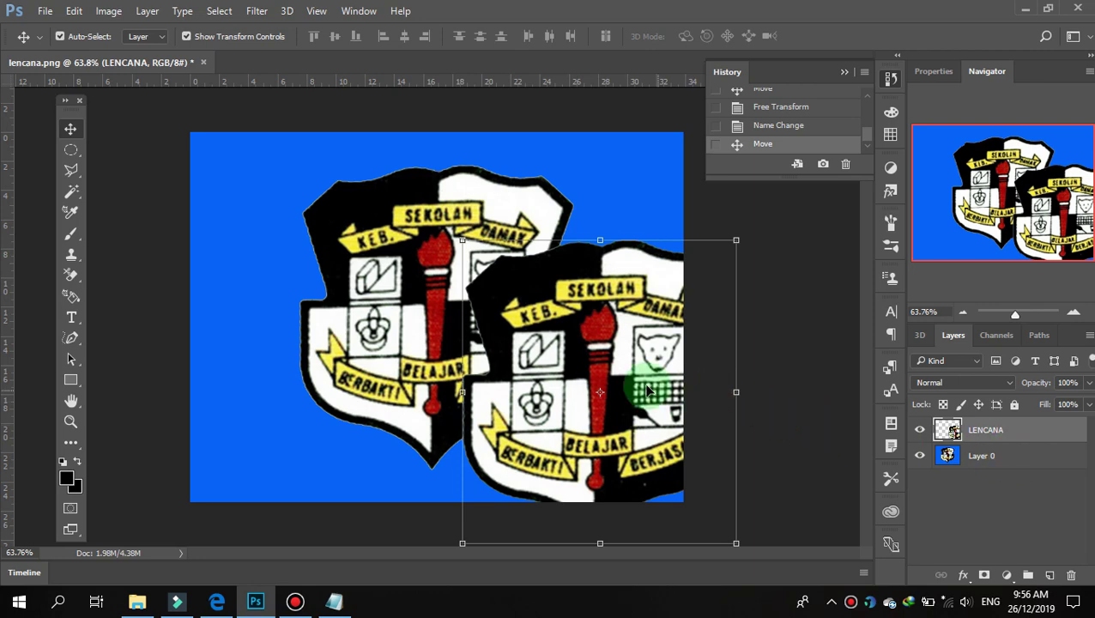
left_click_drag(649, 392, 525, 349)
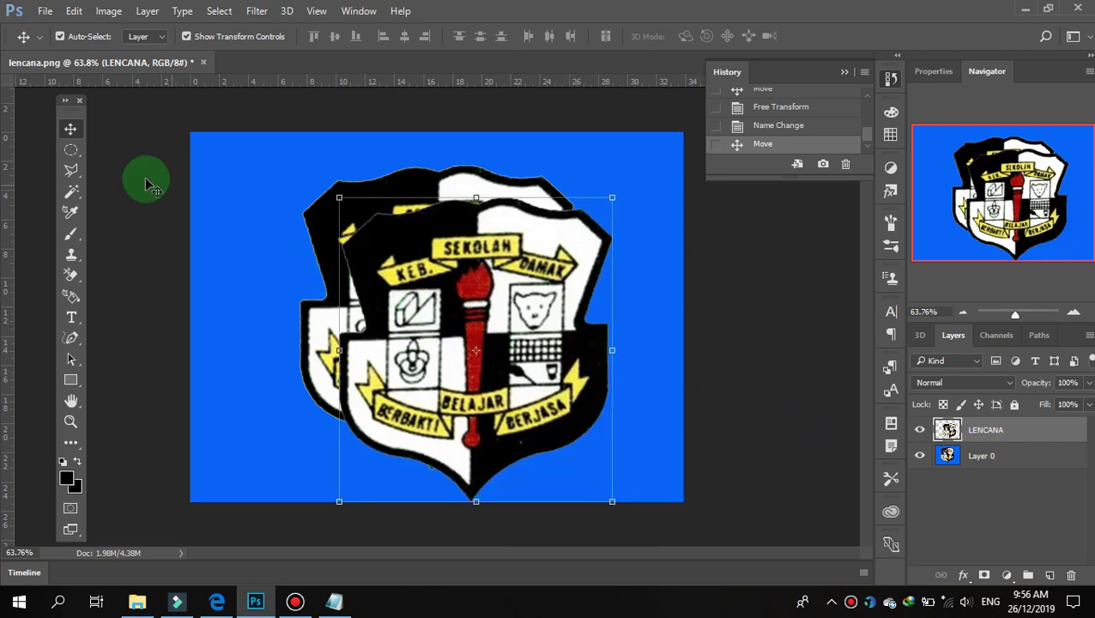
Try a Magic Wand colour selection on the badge, then undo it.
left_click(71, 195)
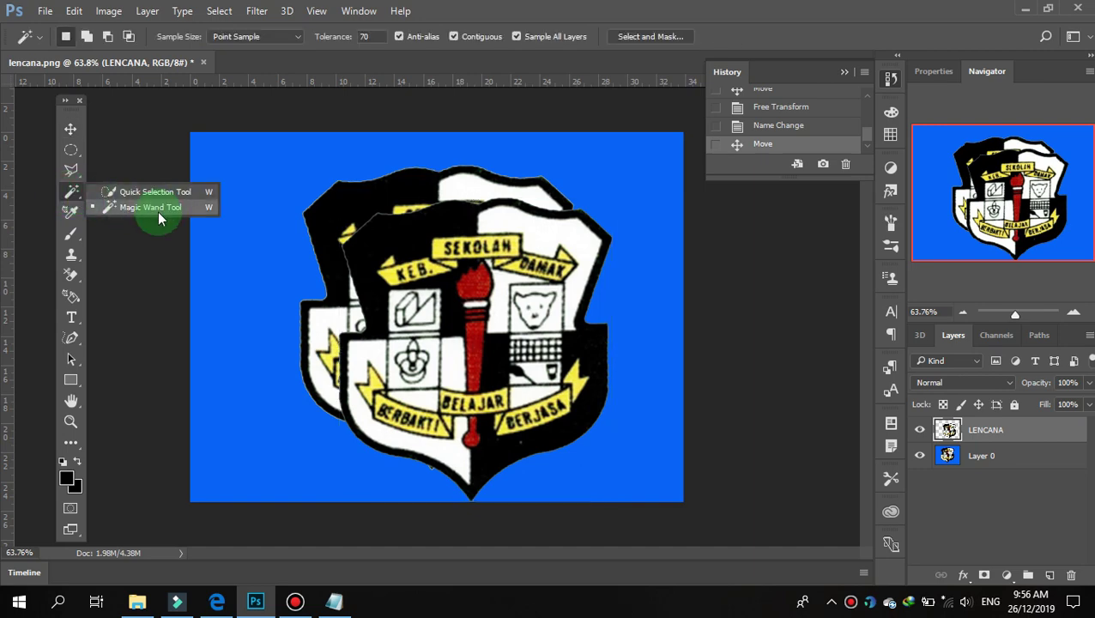
left_click(433, 285)
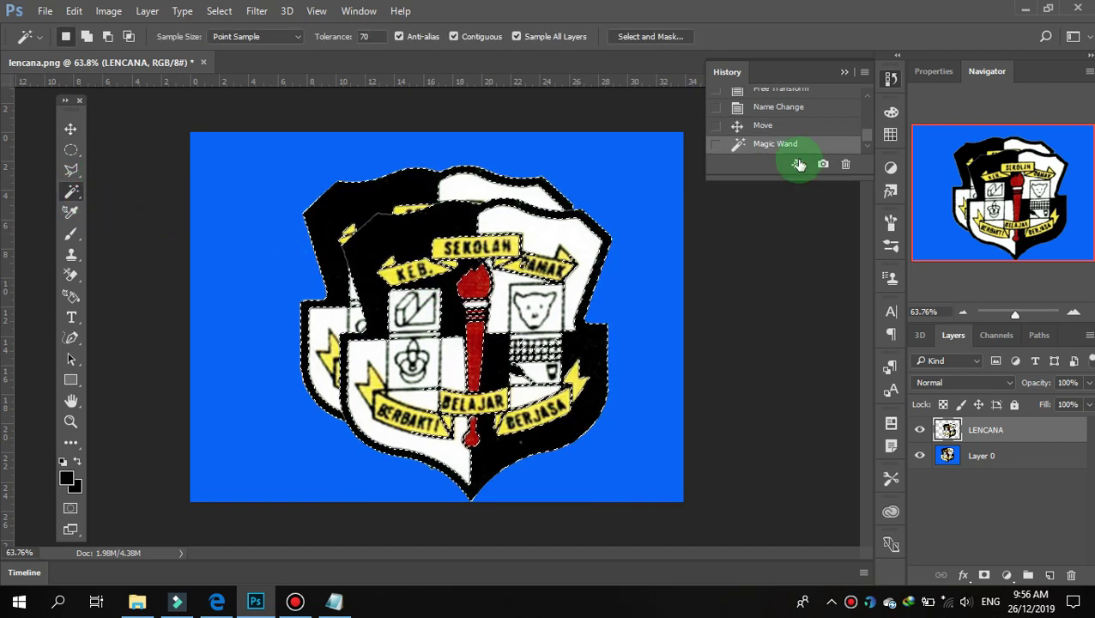
left_click(795, 128)
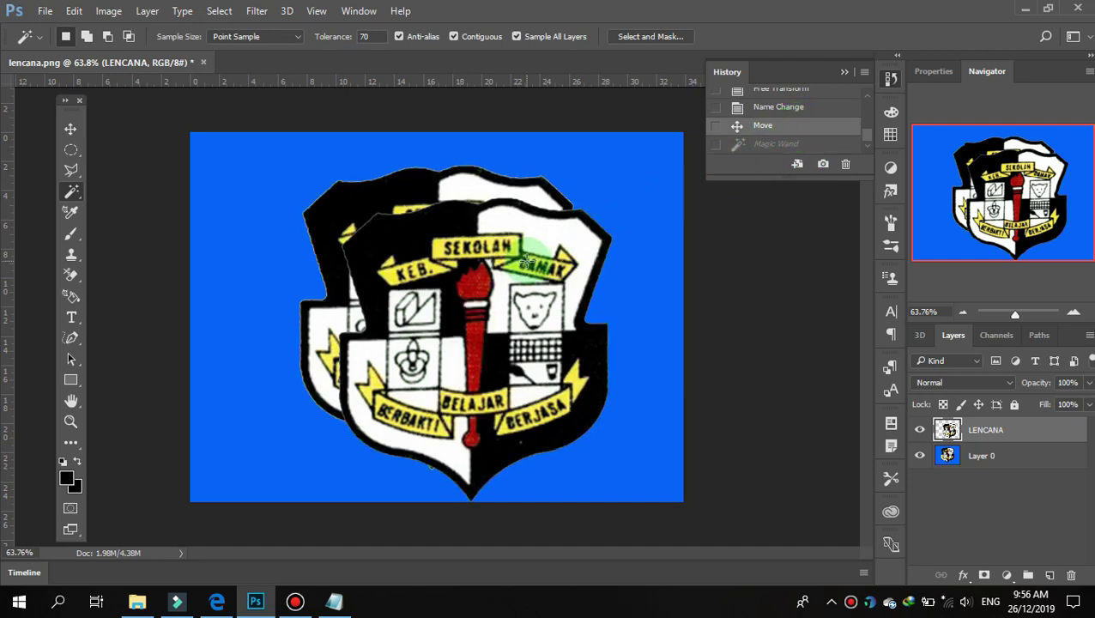
Drag the LENCANA badge to the right, apart from the original.
left_click(70, 129)
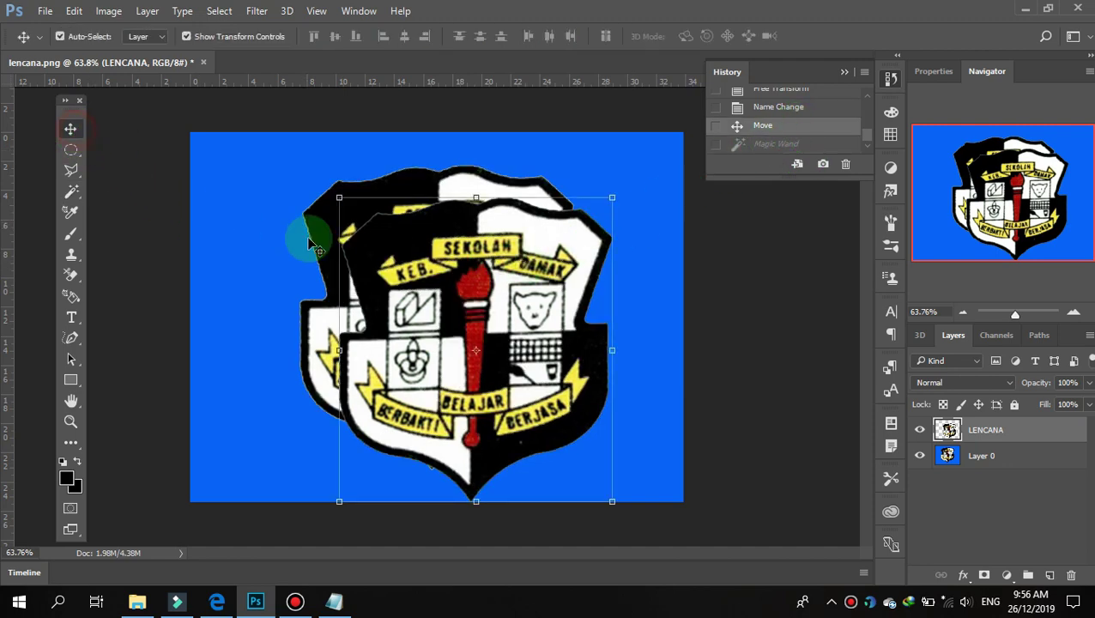
left_click_drag(556, 340, 480, 316)
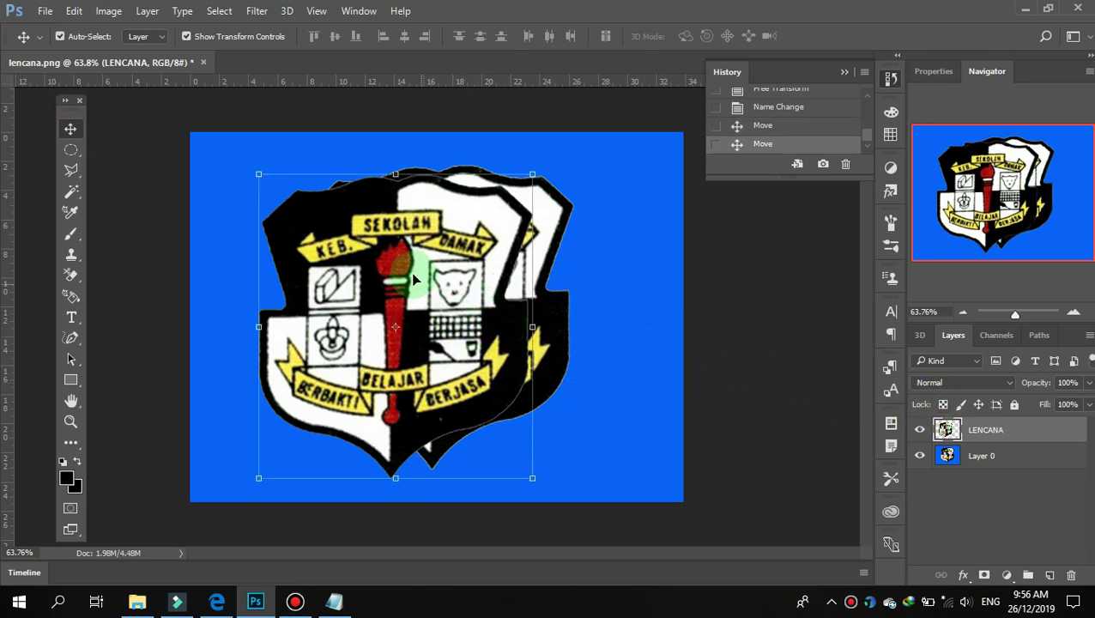
left_click_drag(477, 328, 650, 129)
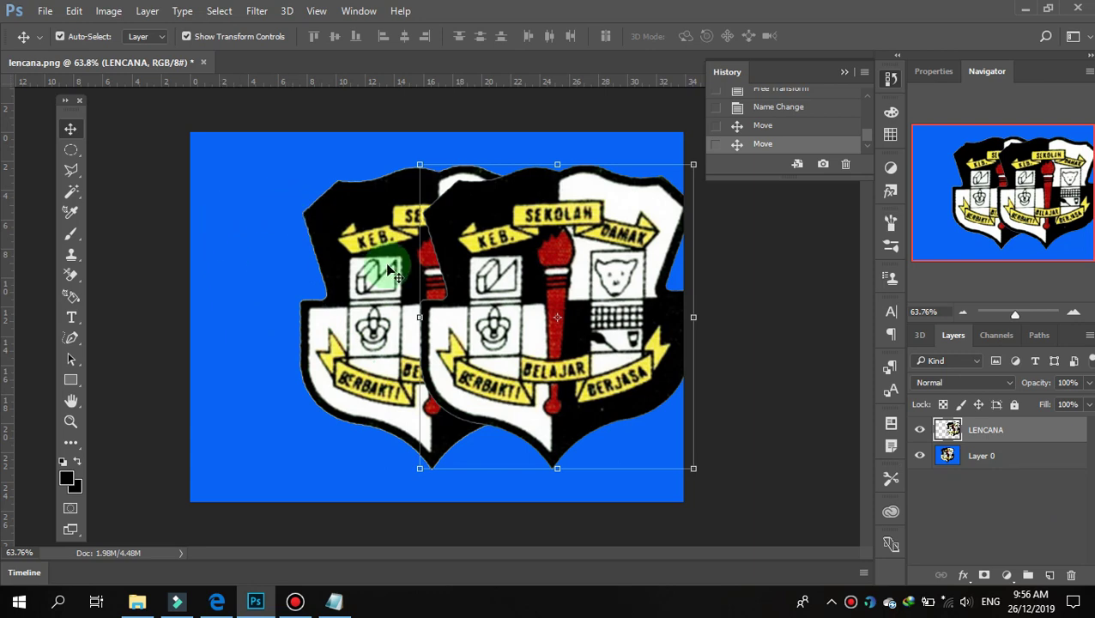
Toggle the blue Layer 0 off and on while dragging the LENCANA badge back over the original.
left_click(920, 455)
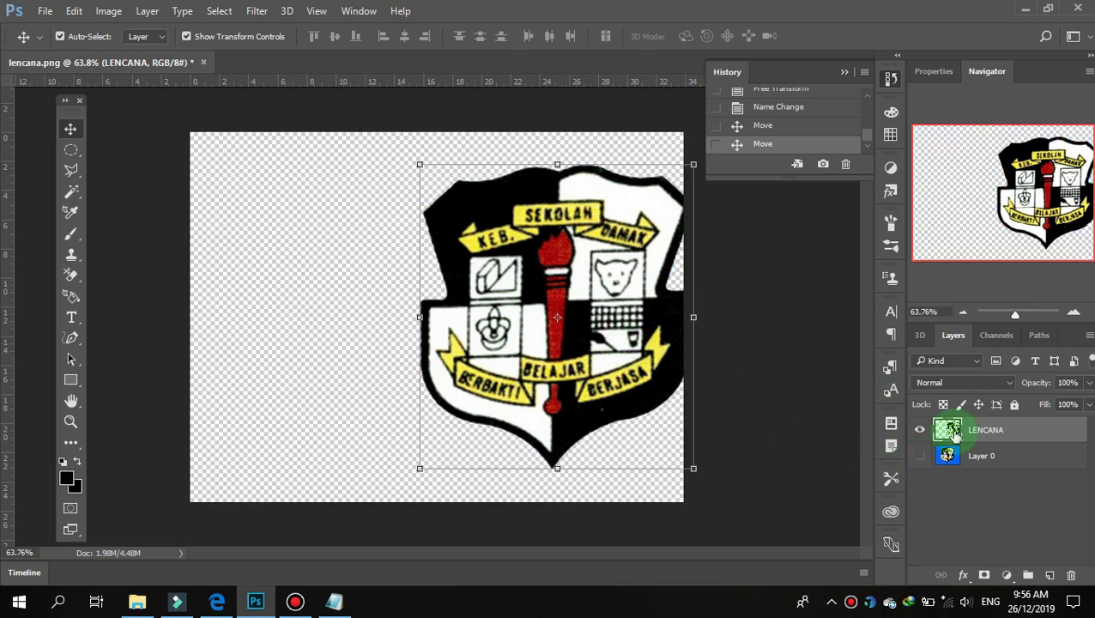
left_click_drag(536, 283, 416, 285)
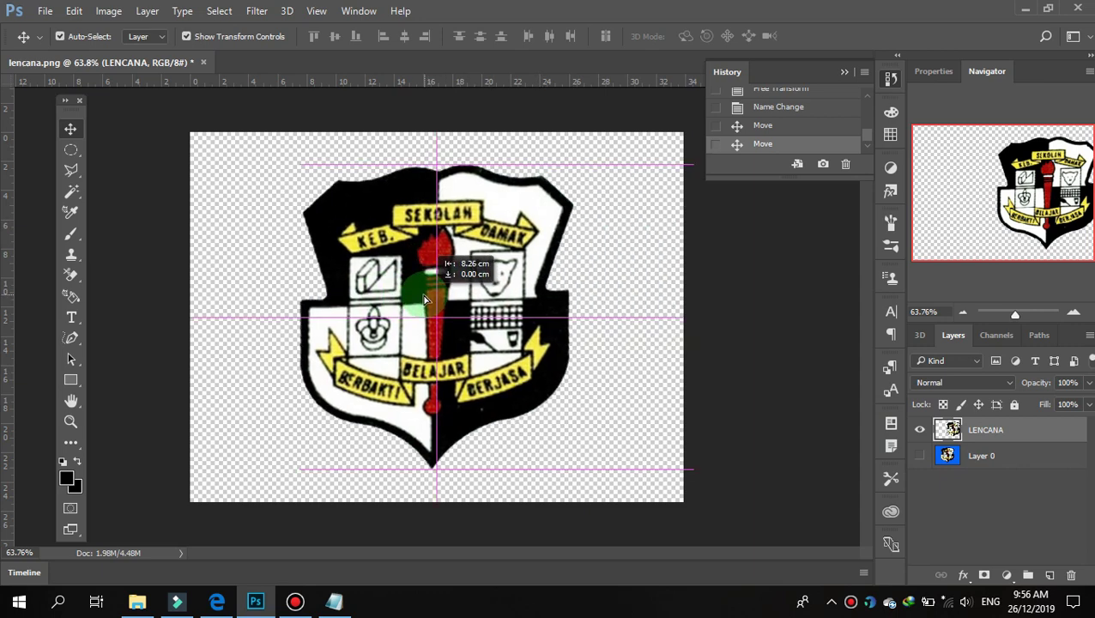
left_click(668, 343)
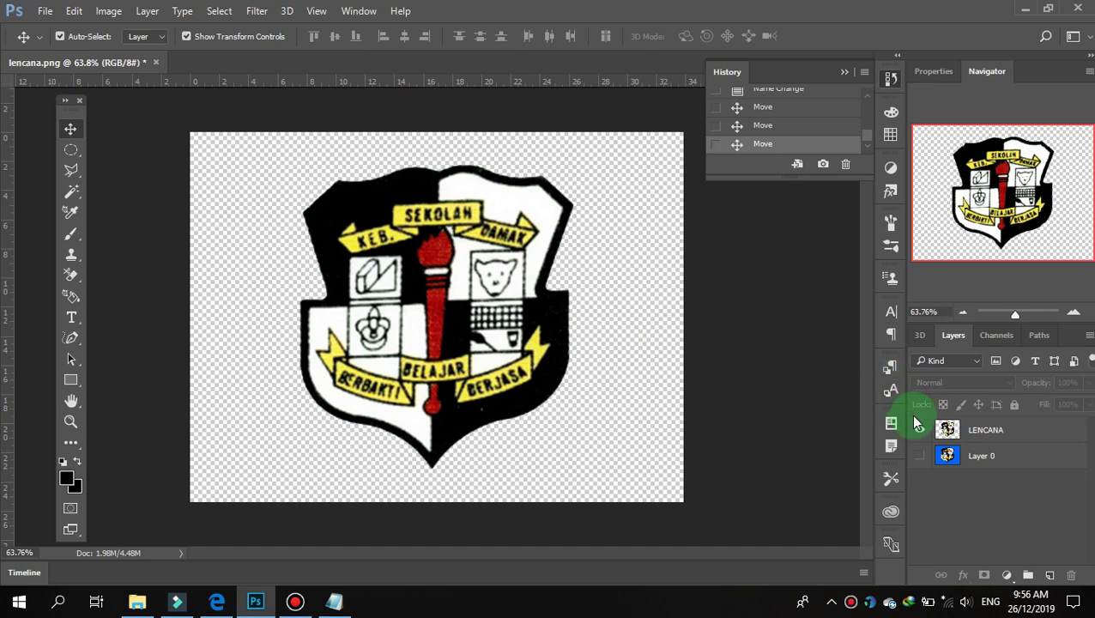
left_click(919, 455)
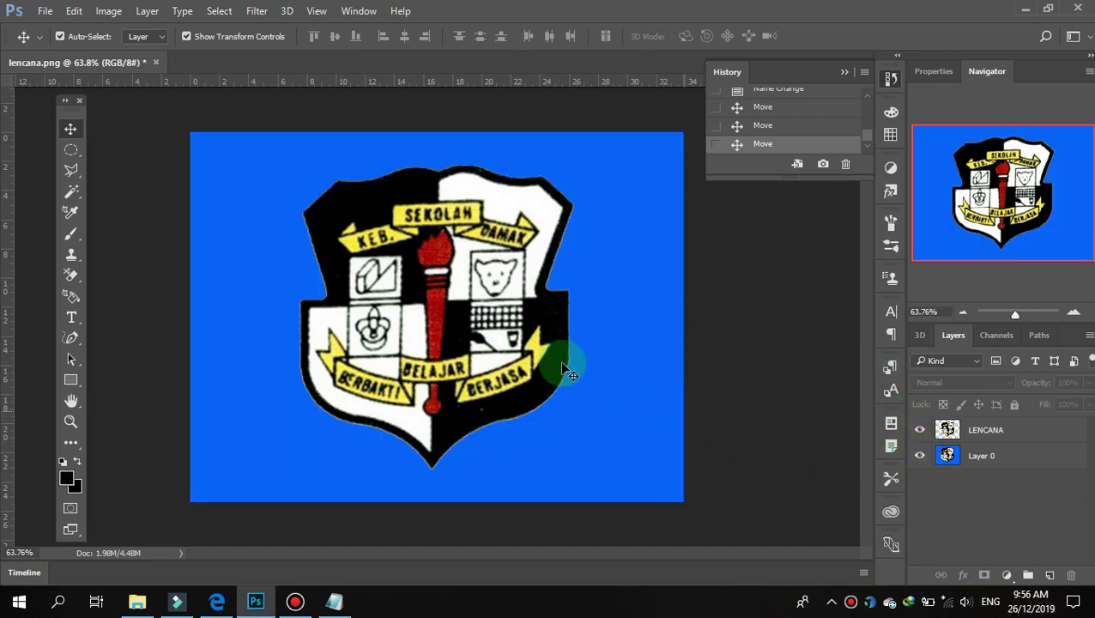
left_click_drag(503, 328, 586, 329)
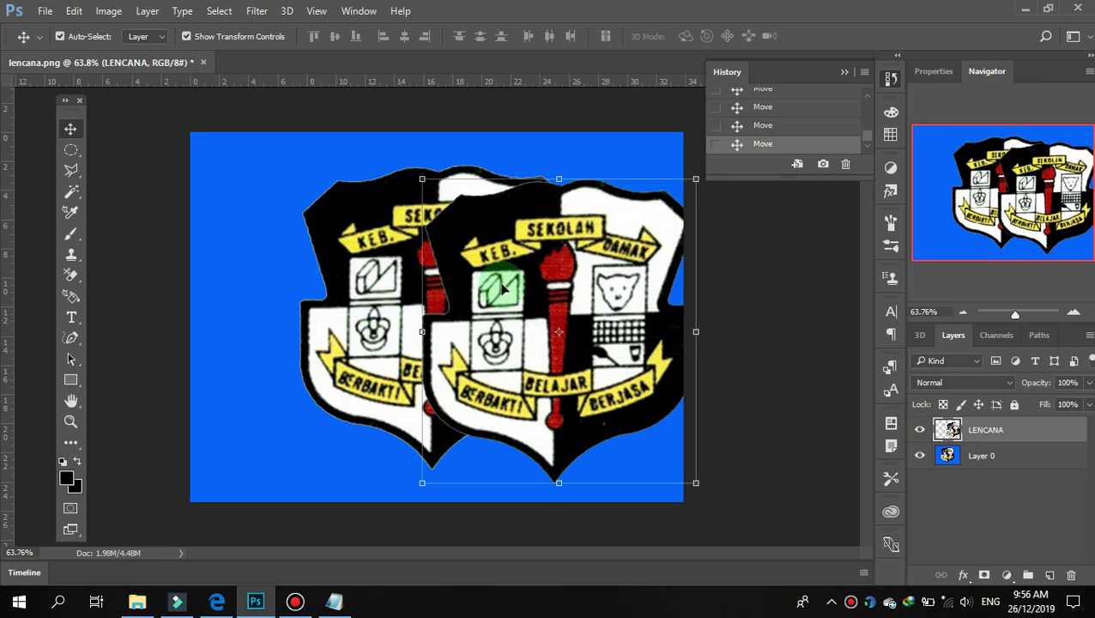
left_click_drag(500, 283, 669, 381)
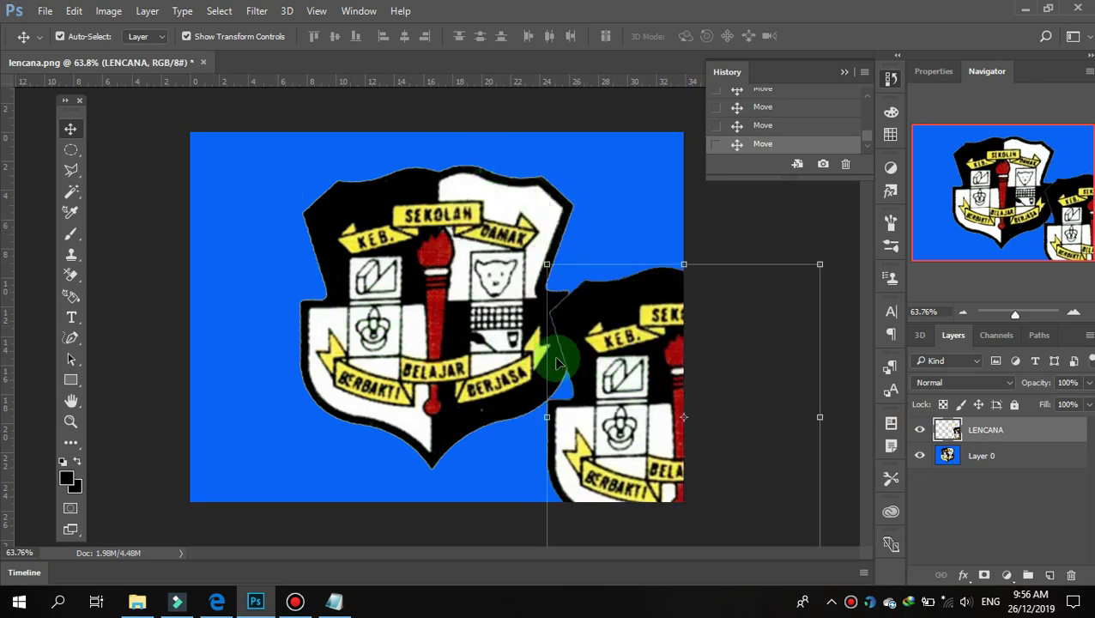
left_click_drag(609, 369, 371, 307)
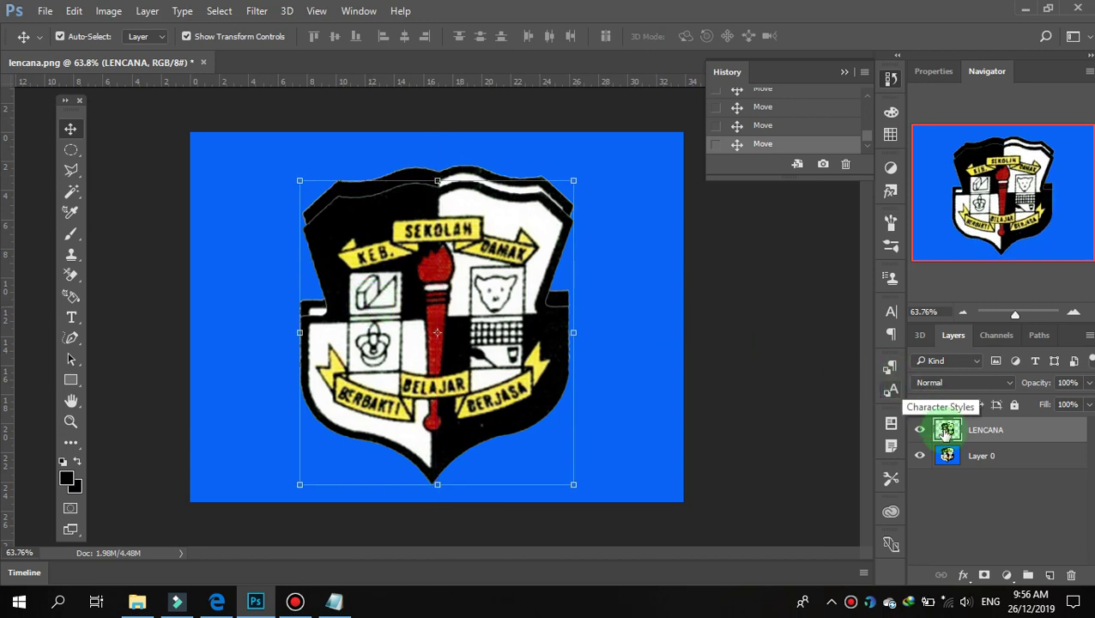
left_click_drag(462, 245, 512, 252)
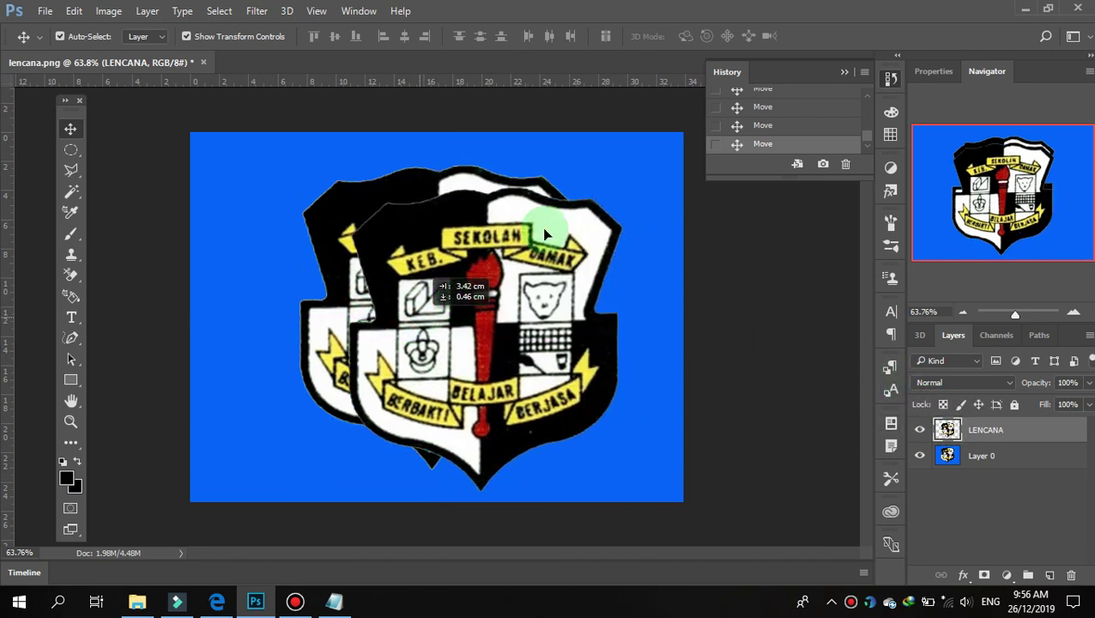
Hide Layer 0 and return the LENCANA badge to its centred position on transparency.
left_click(995, 433)
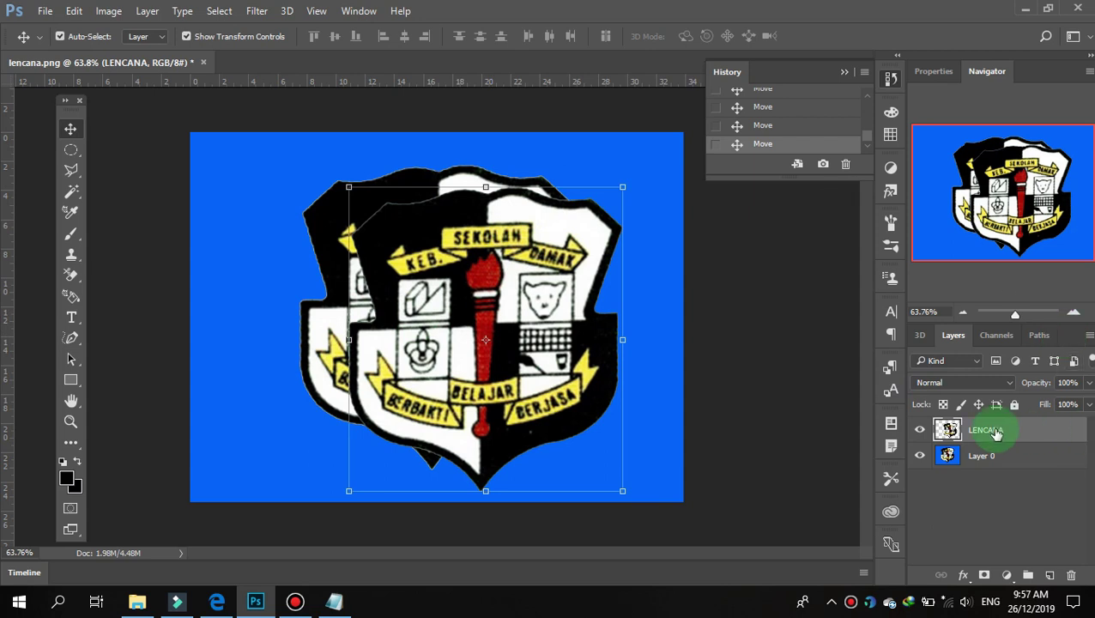
left_click(978, 459, "shift")
left_click(966, 459)
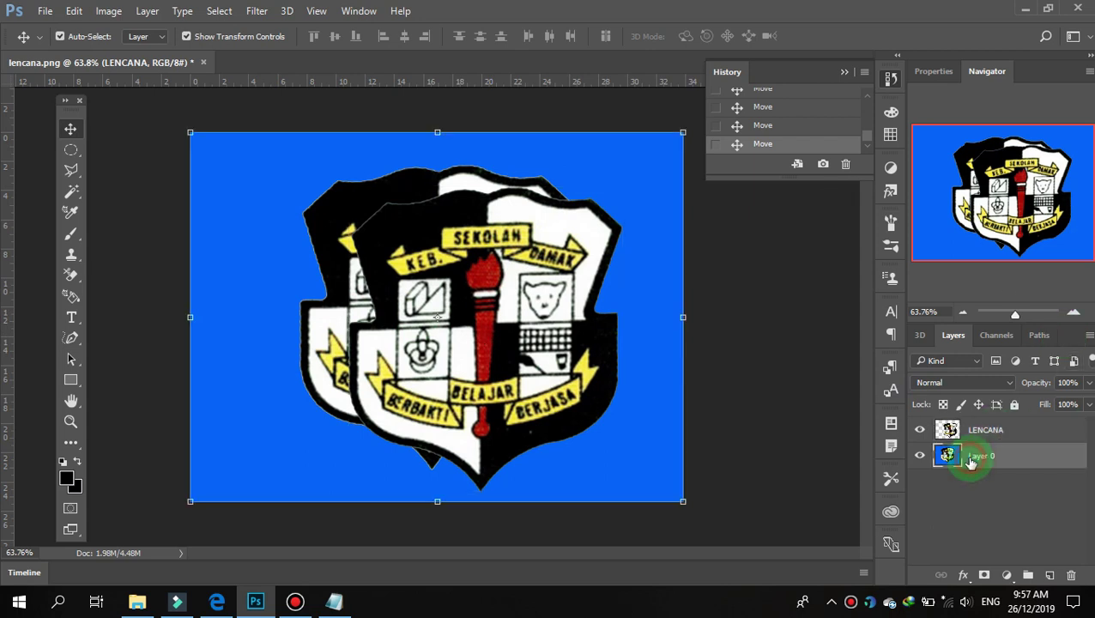
left_click(921, 457)
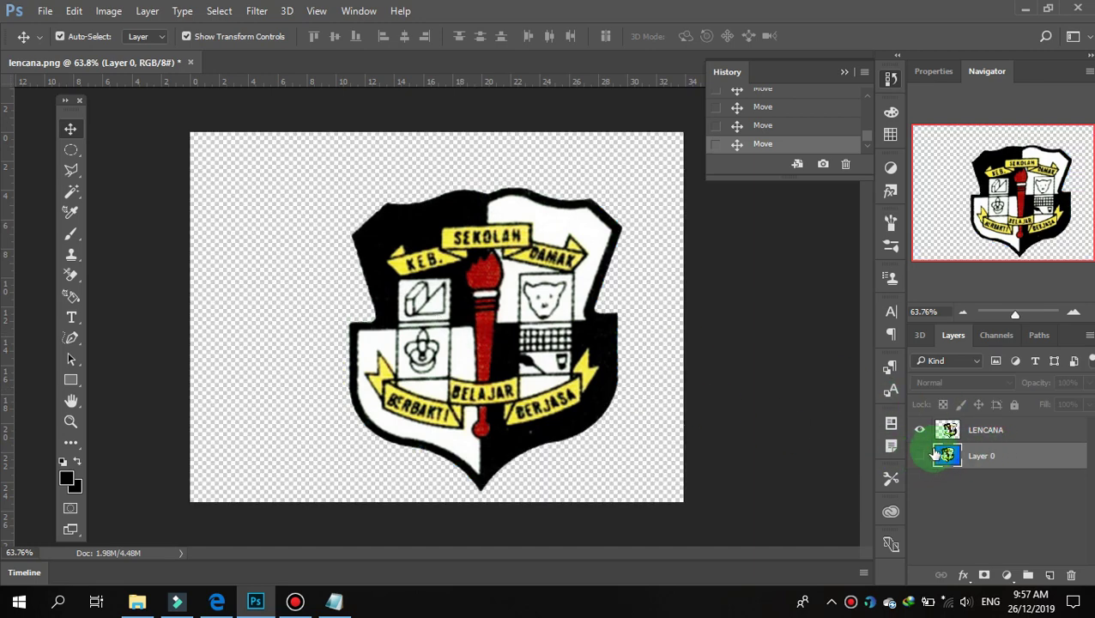
left_click_drag(525, 348, 476, 329)
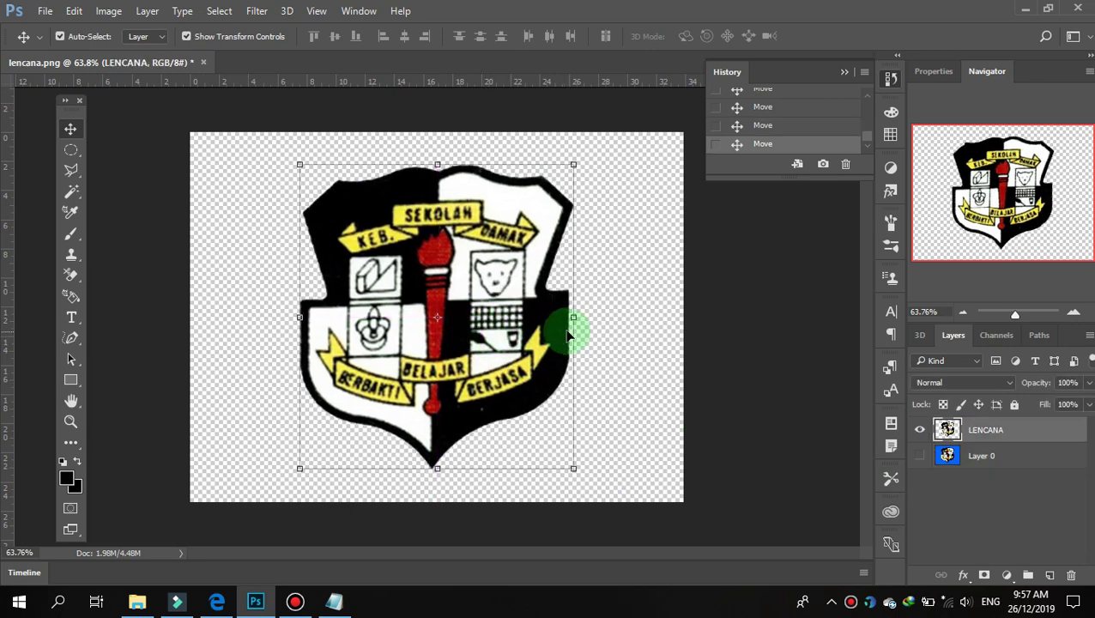
left_click(626, 337)
left_click(205, 118)
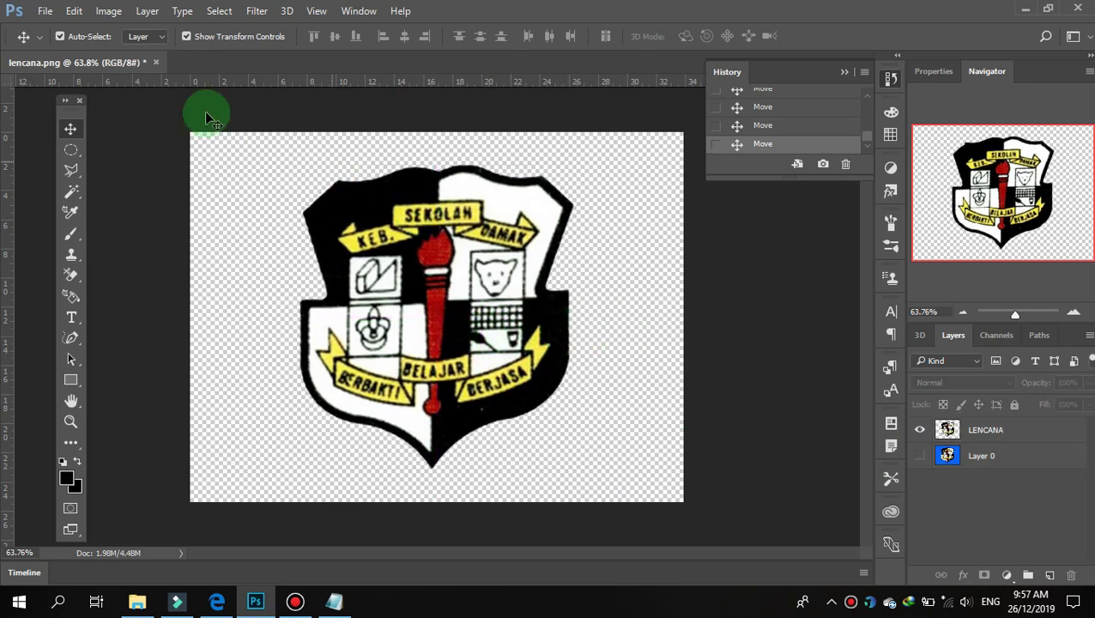
left_click(45, 12)
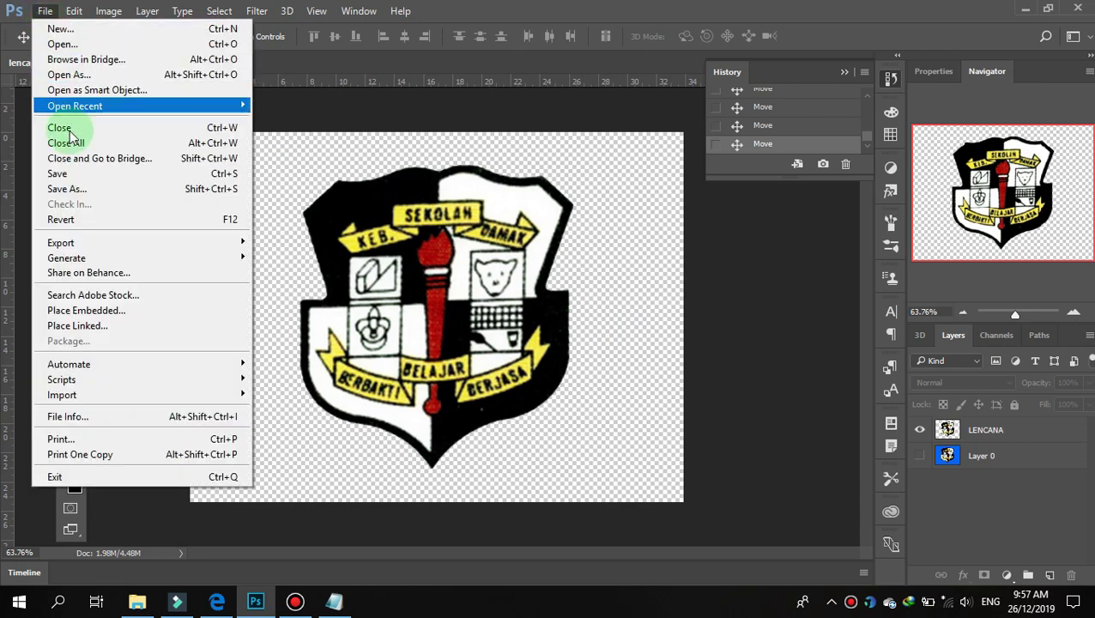
left_click(99, 244)
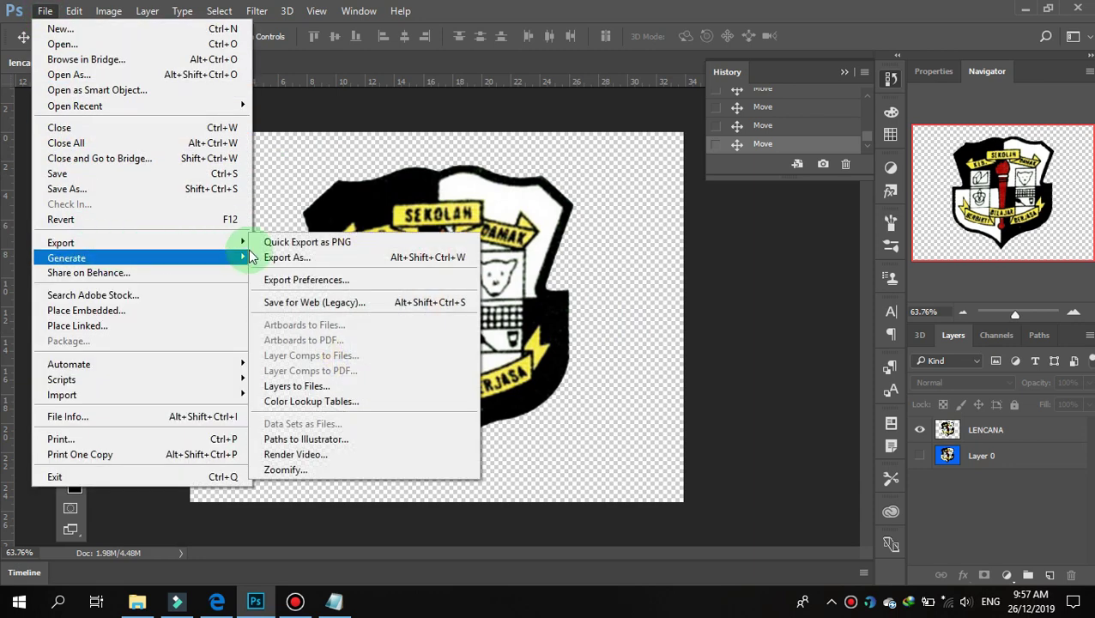
left_click(300, 245)
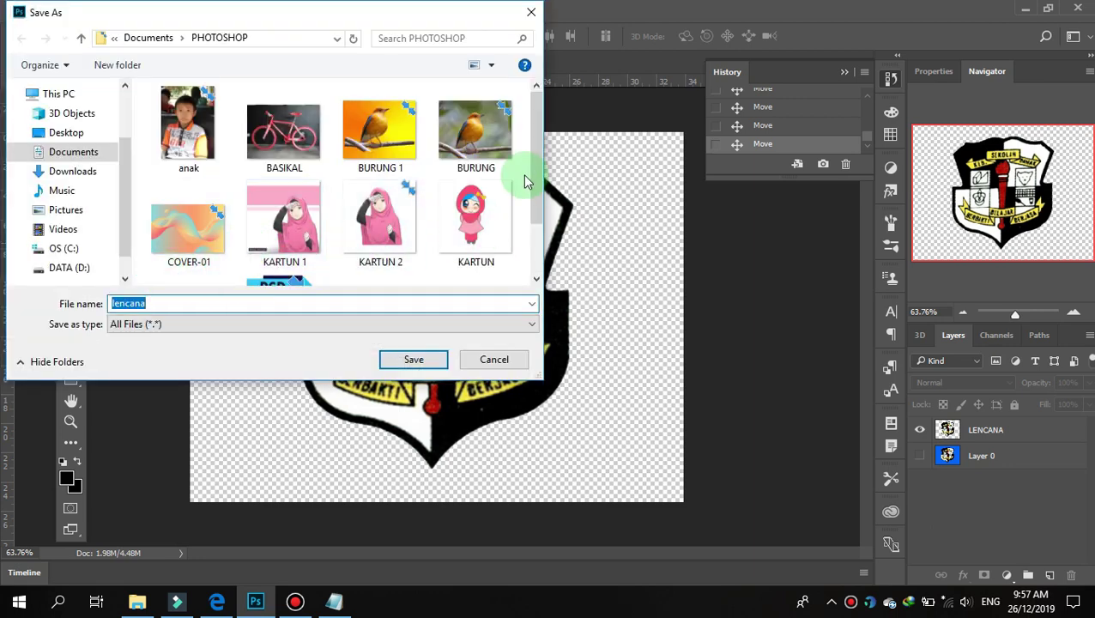
left_click(539, 182)
left_click_drag(539, 182, 533, 253)
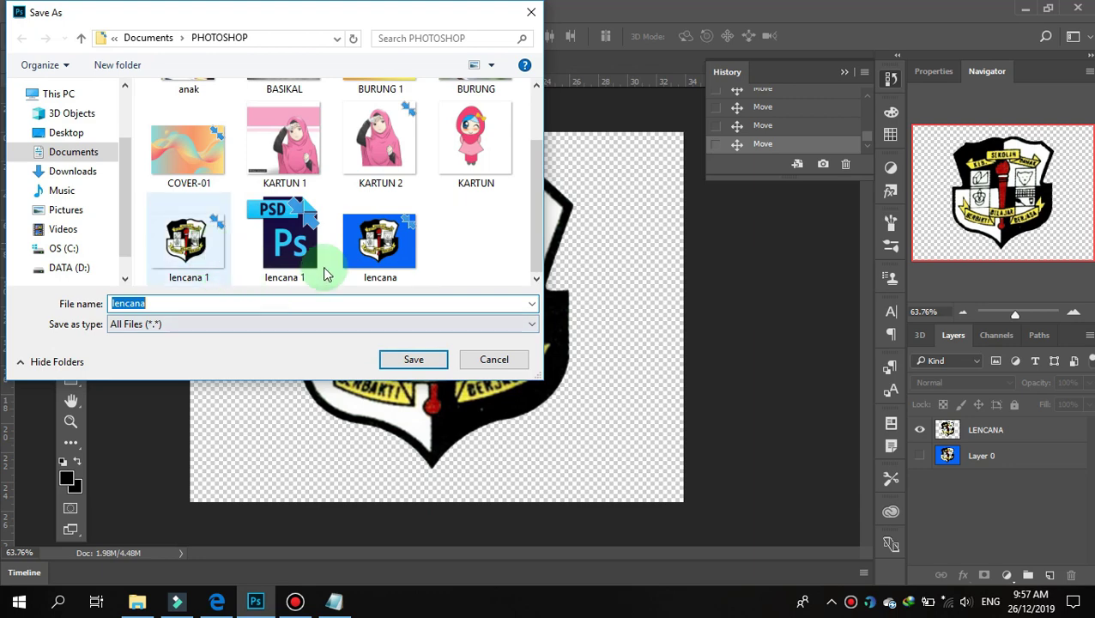
left_click(479, 362)
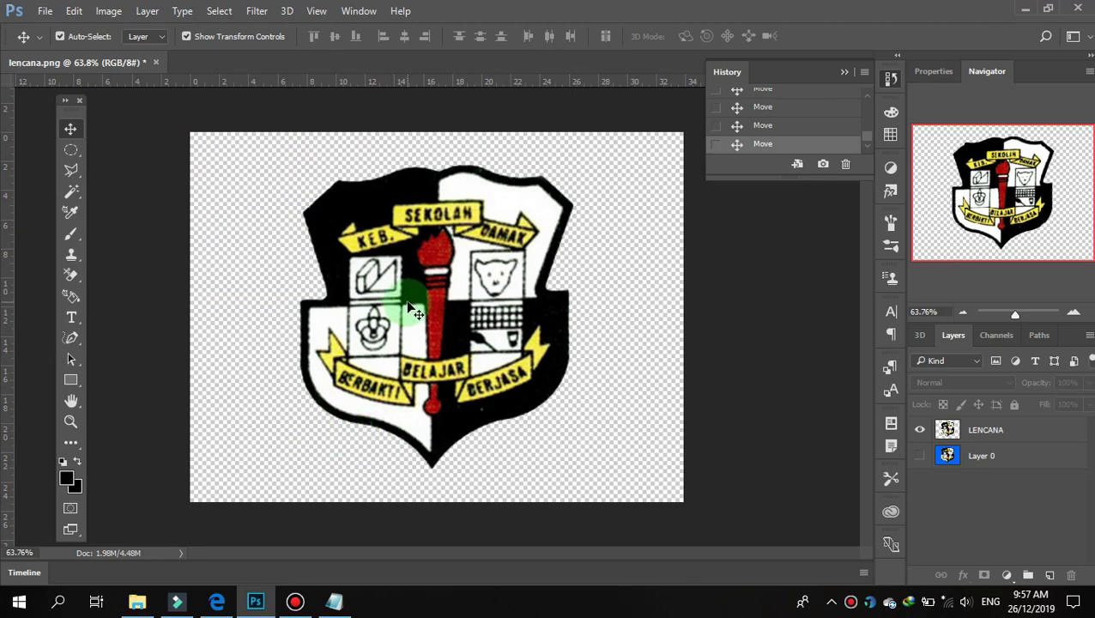
Undo the accidental badge move and deselect the badge layer.
left_click_drag(398, 323, 378, 390)
key("ctrl+z")
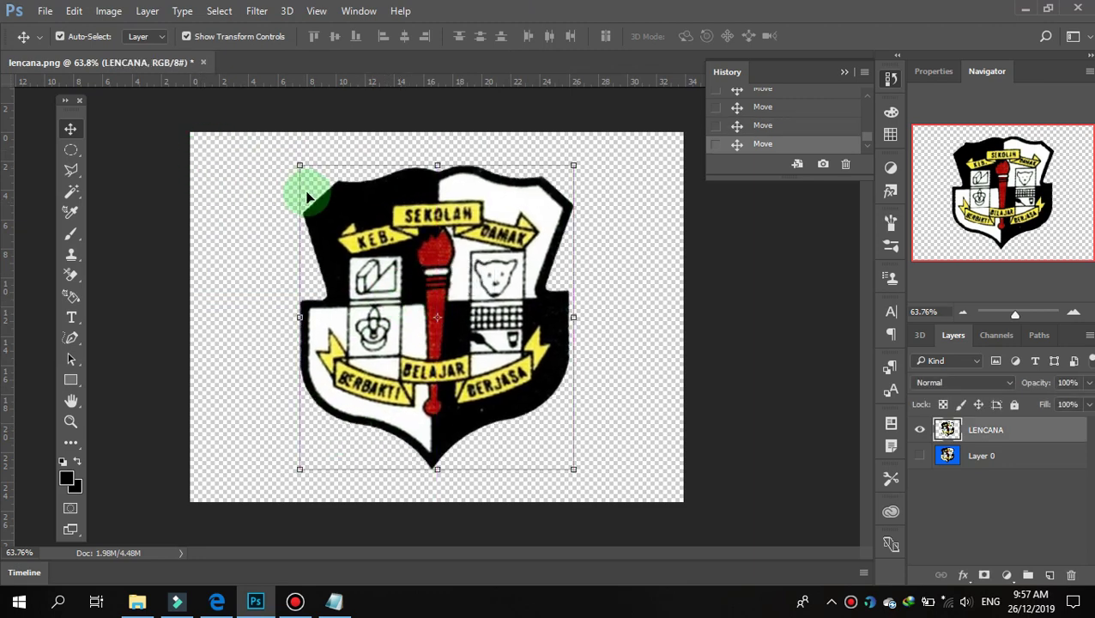
left_click(239, 139)
Open BURUNG.jpg through the document tab's Open Document command.
right_click(251, 55)
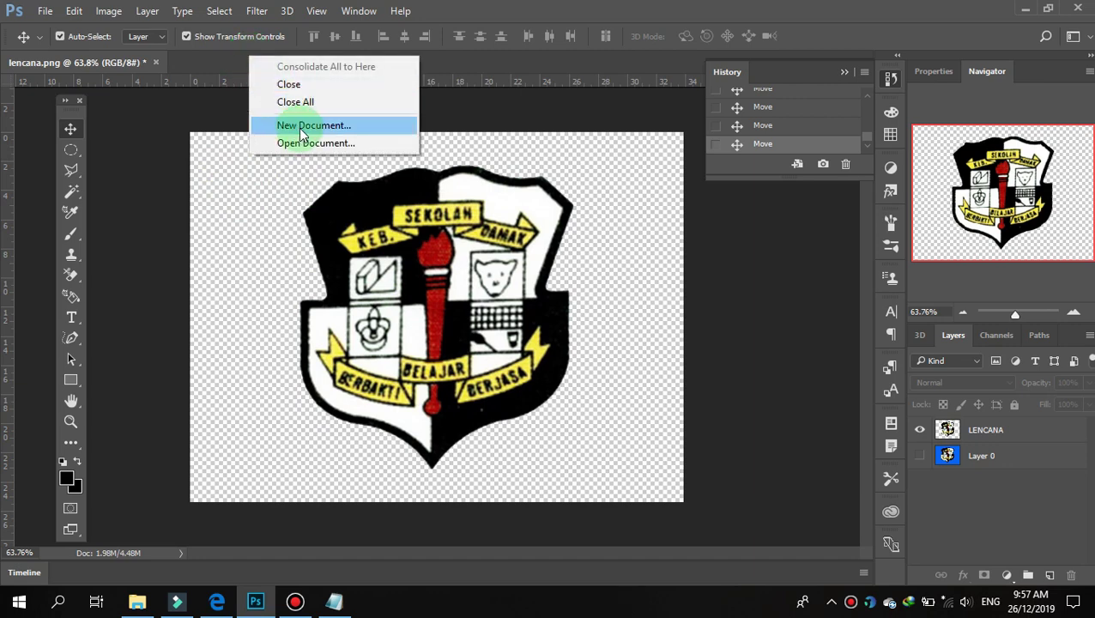
left_click(300, 144)
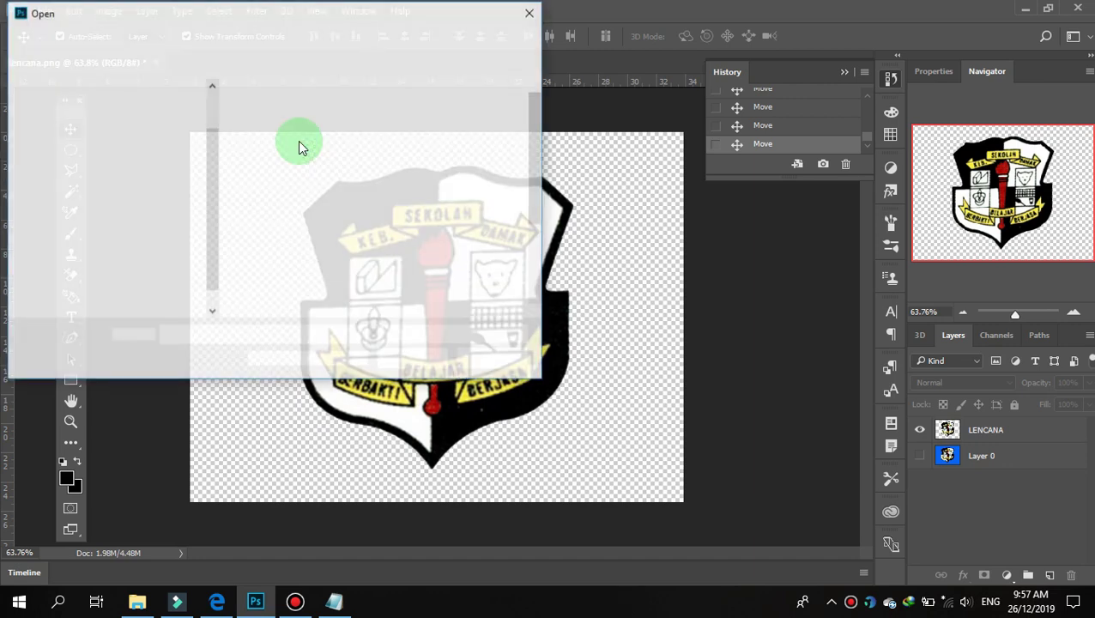
double_click(296, 222)
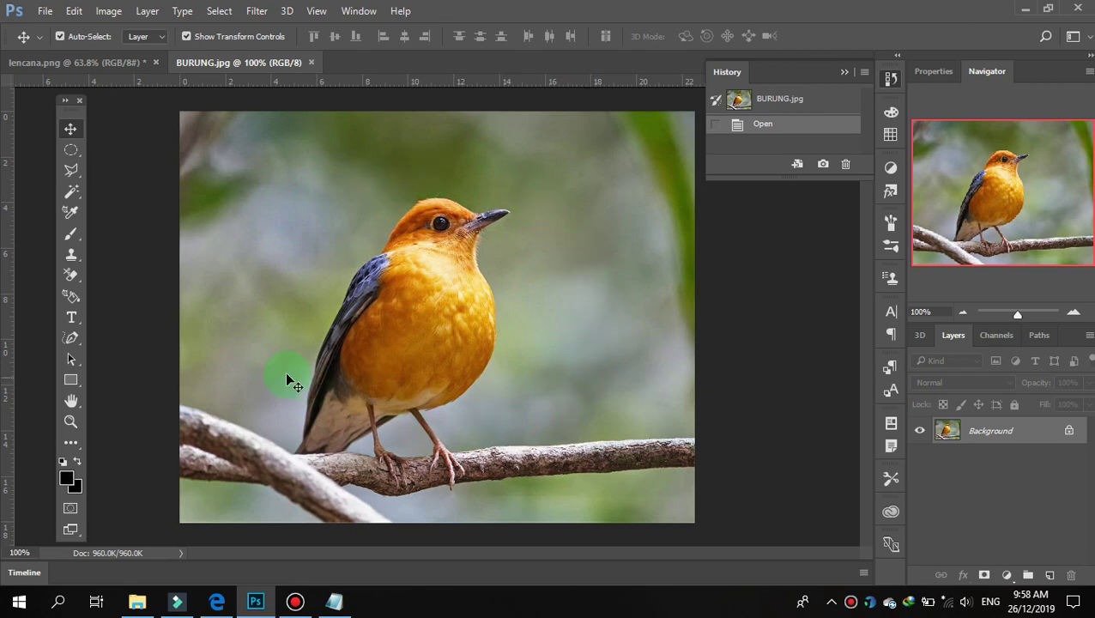
left_click(333, 601)
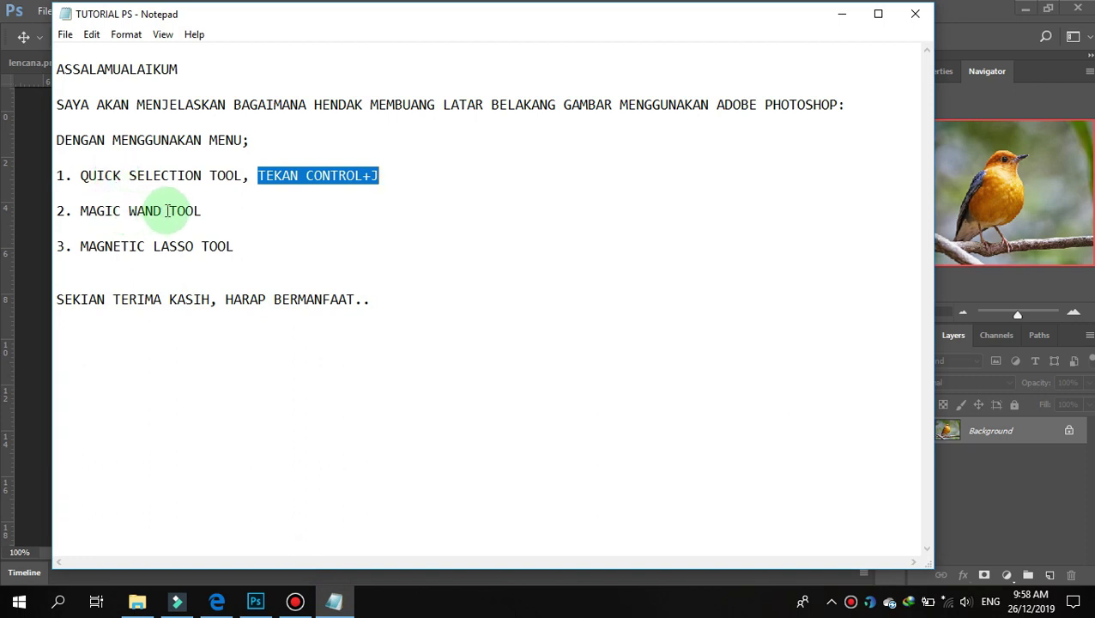
left_click_drag(74, 210, 196, 212)
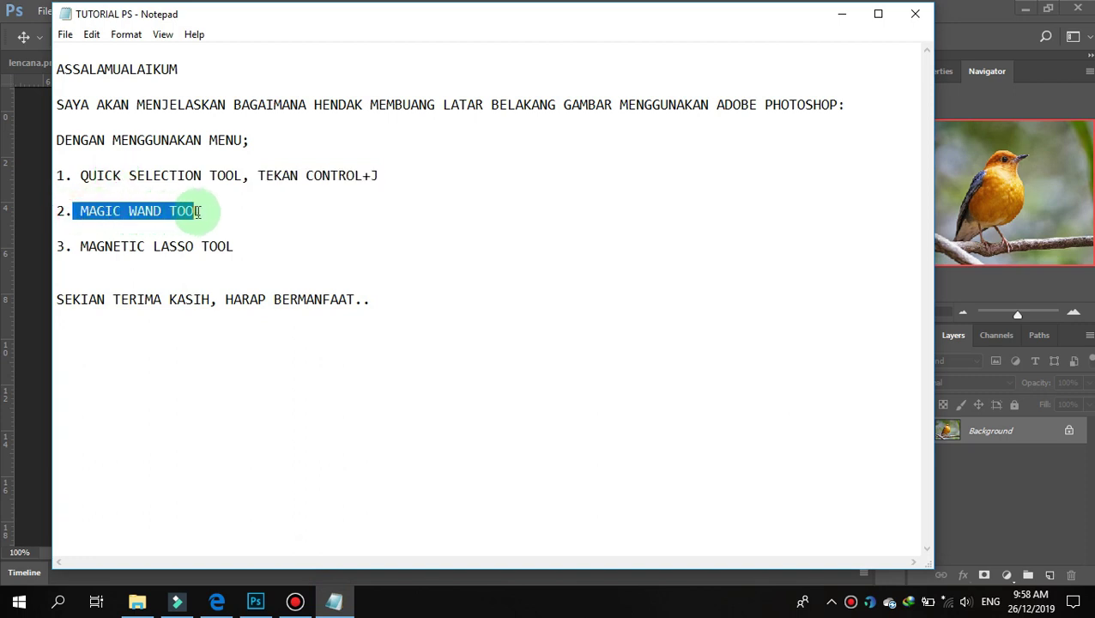
left_click(206, 211)
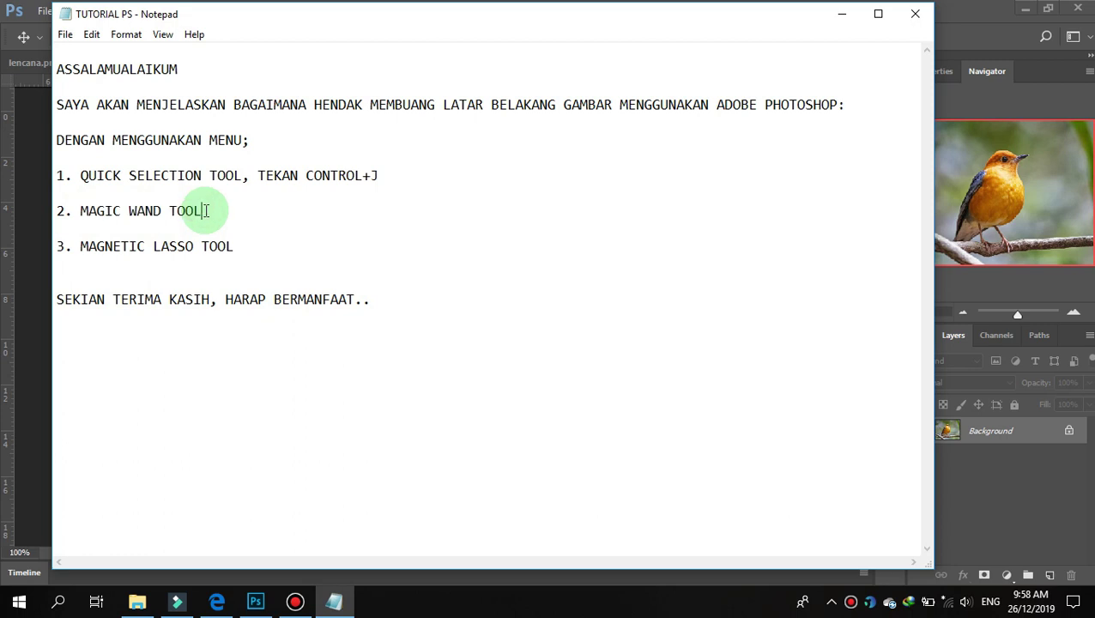
mouse_move(256, 602)
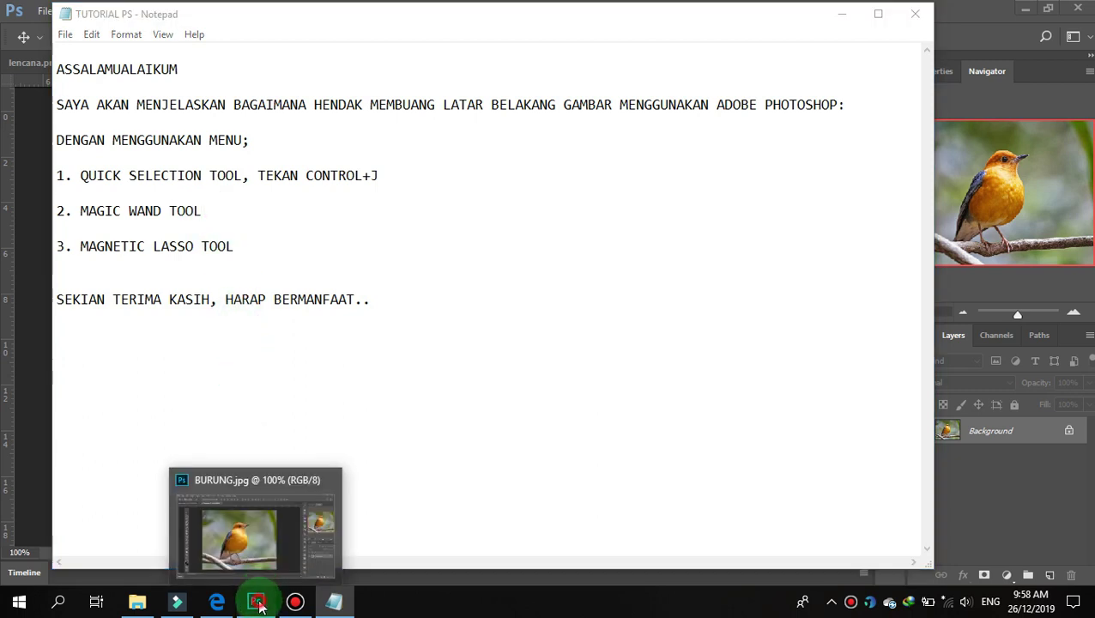
left_click(258, 603)
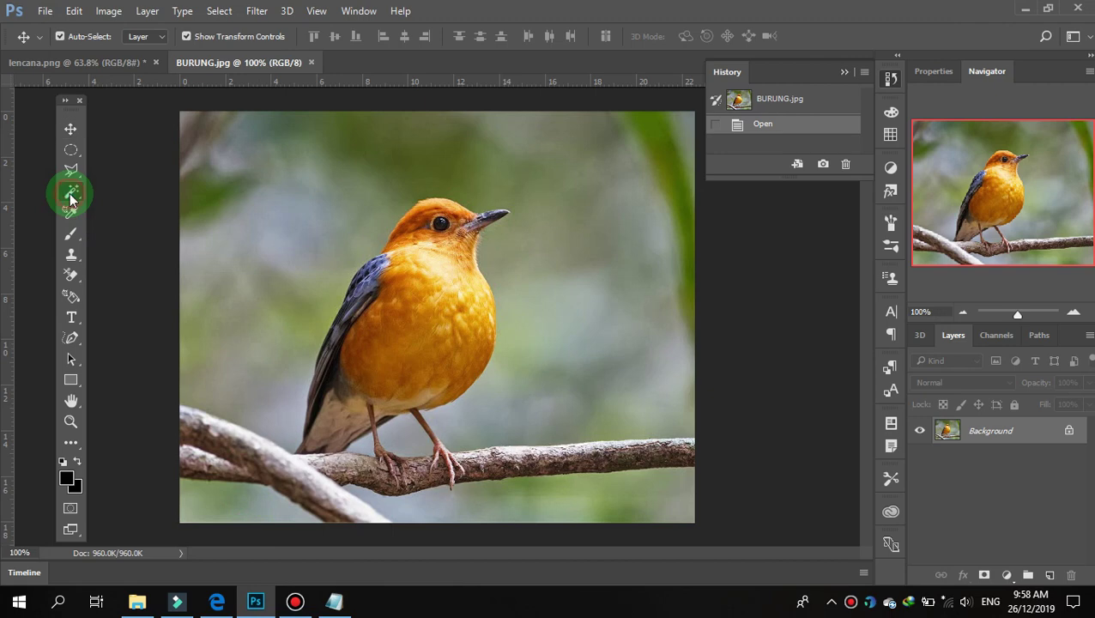
Try Magic Wand selections on the blurred background of BURUNG.jpg.
left_click_drag(72, 199, 135, 212)
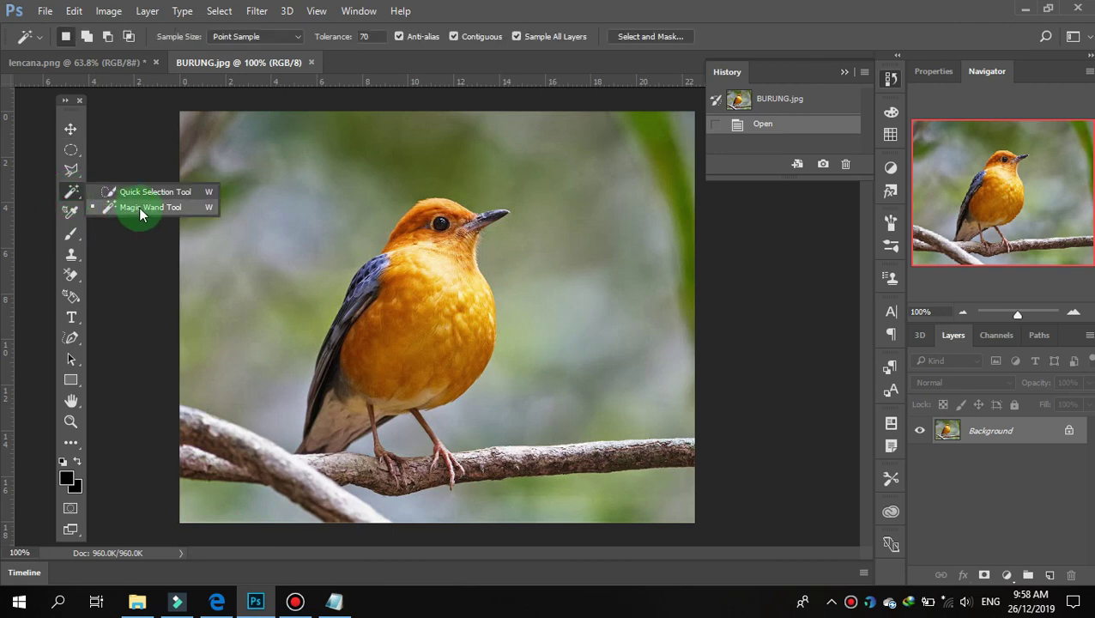
left_click(309, 185)
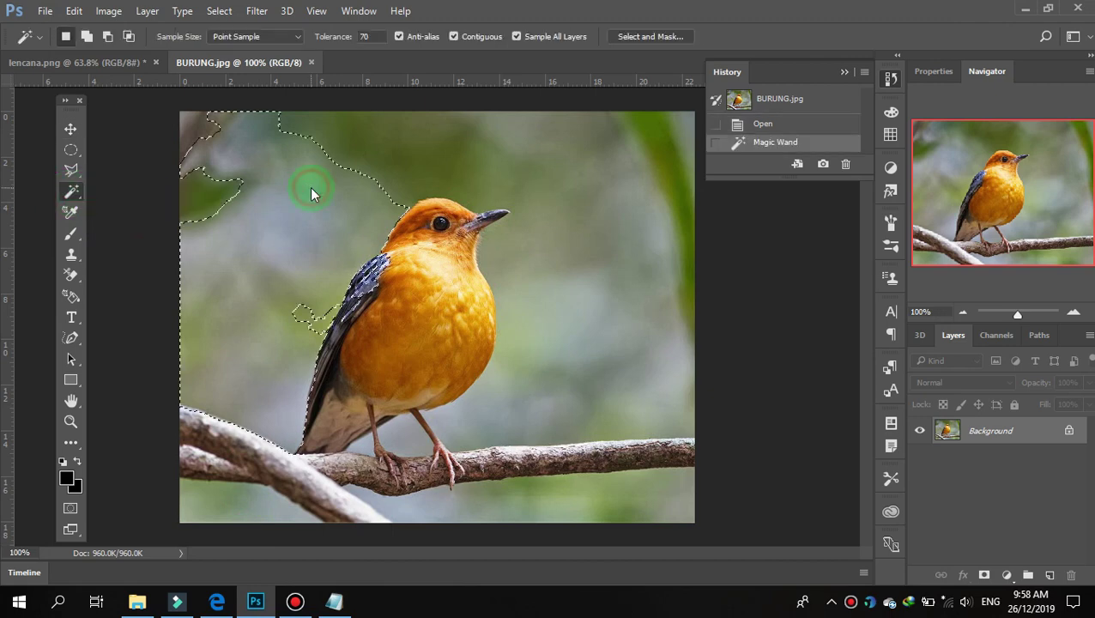
left_click(464, 138)
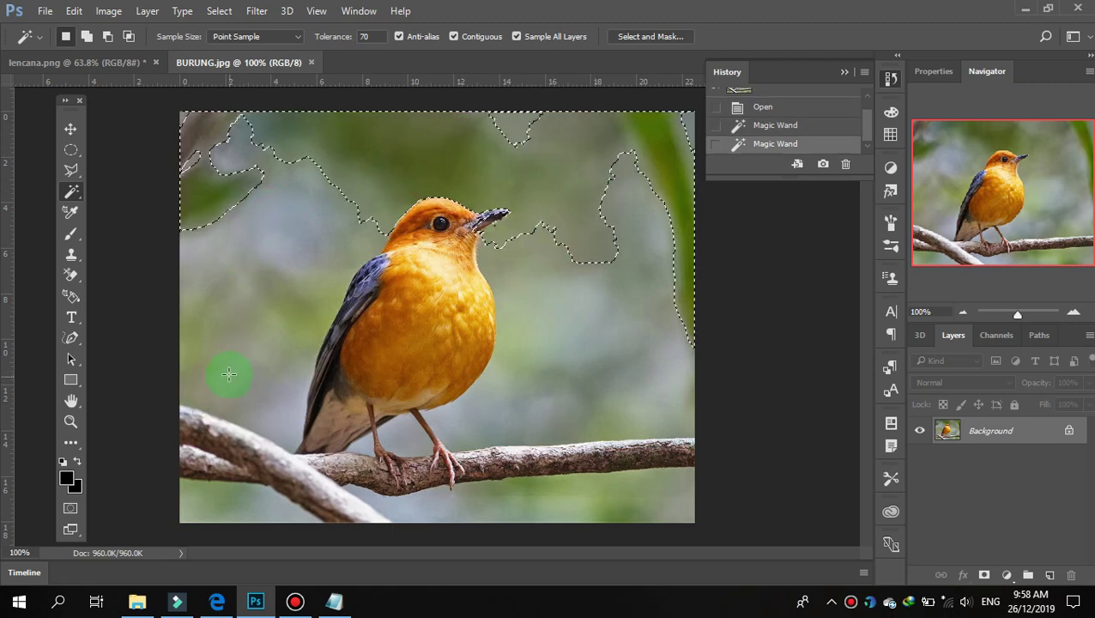
Switch to the Quick Selection Tool and revert BURUNG.jpg to its opened History snapshot.
right_click(72, 192)
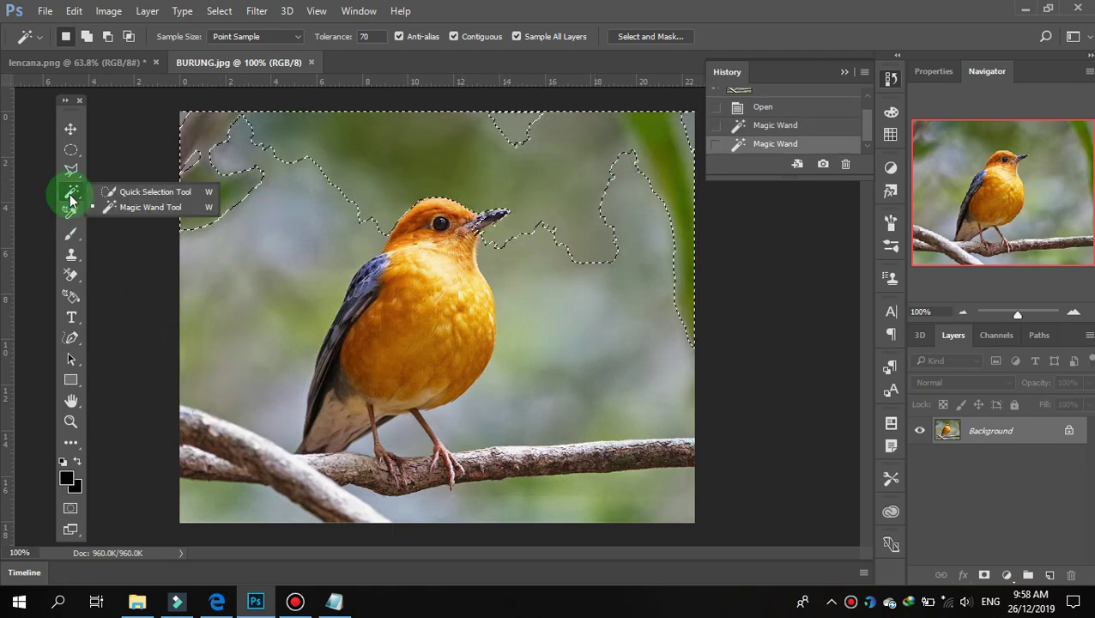
left_click(121, 191)
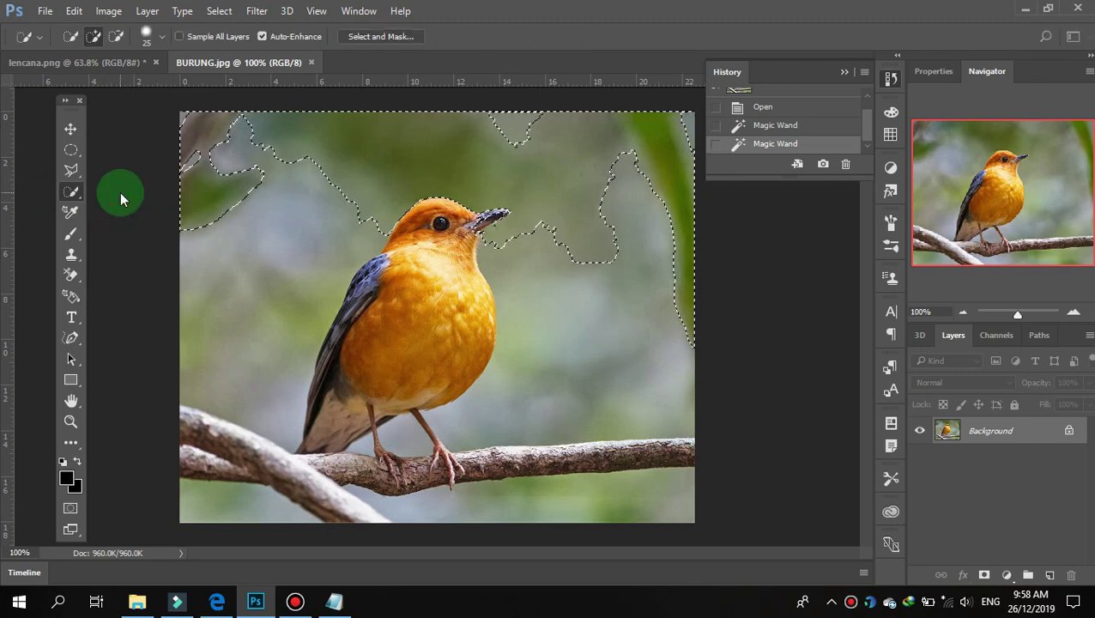
scroll(819, 115, "up", 2)
left_click(821, 99)
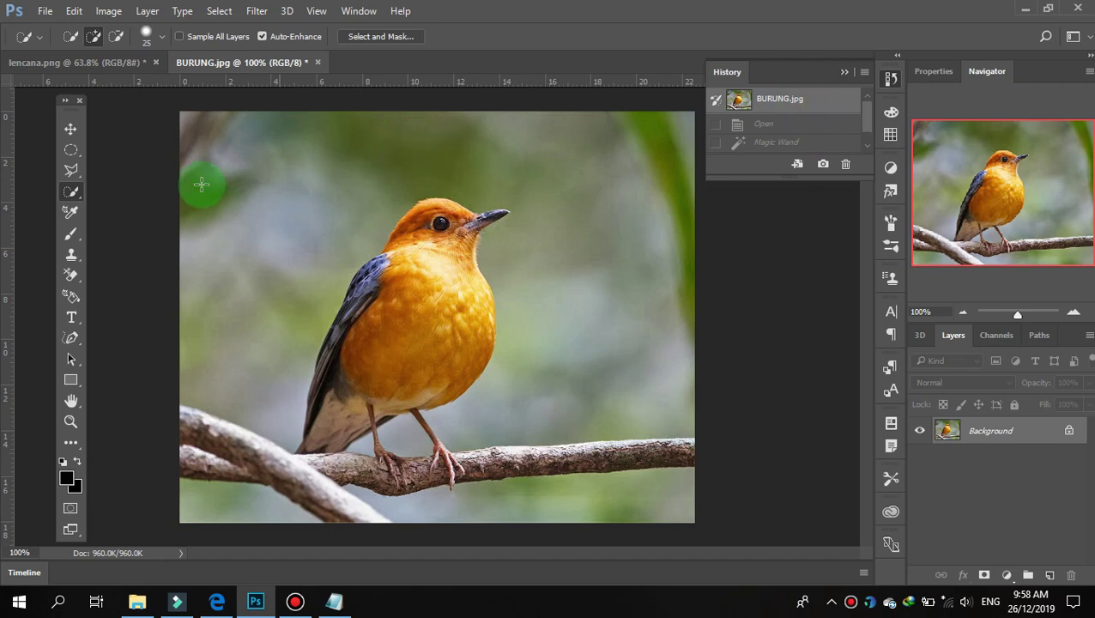
Quick-select the bird's body, head, feet and the whole branch it perches on.
left_click_drag(79, 202, 135, 204)
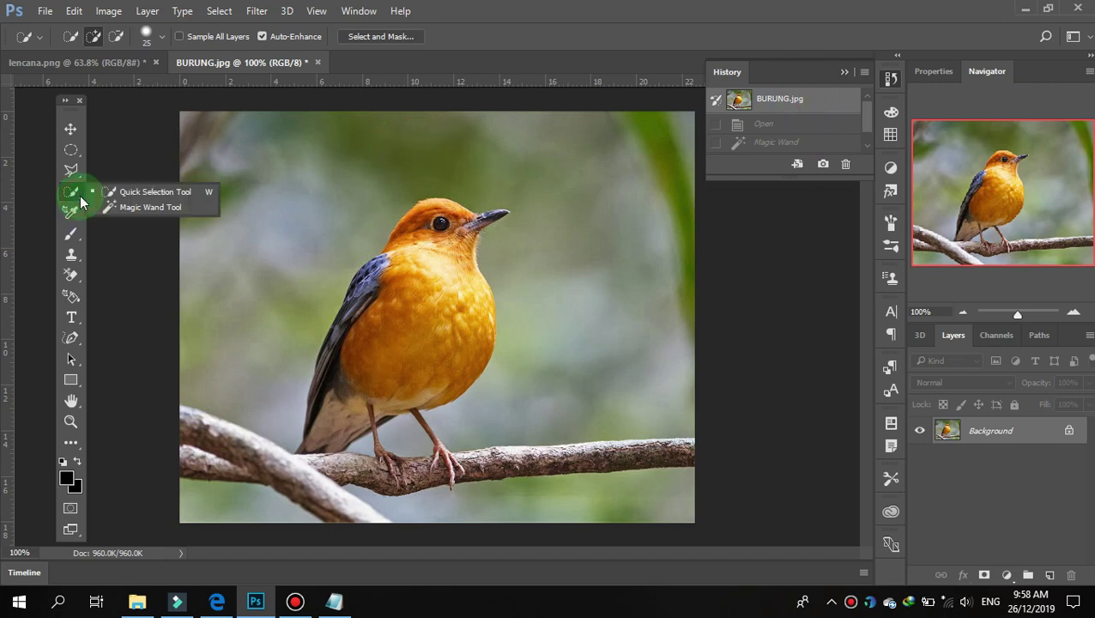
left_click(147, 199)
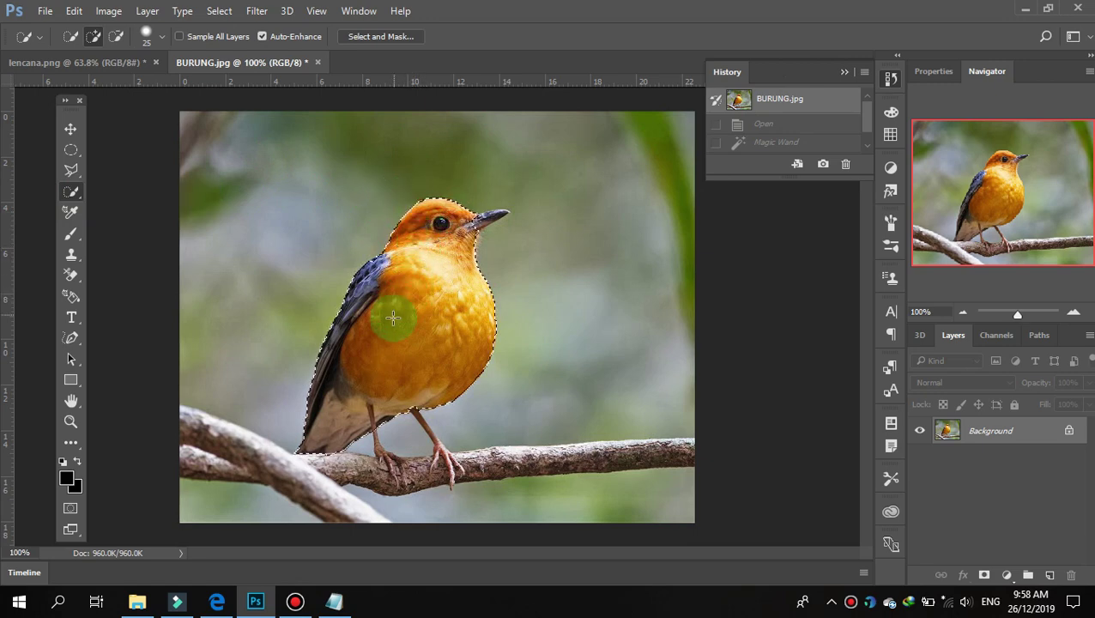
left_click_drag(406, 293, 392, 316)
left_click_drag(471, 224, 487, 220)
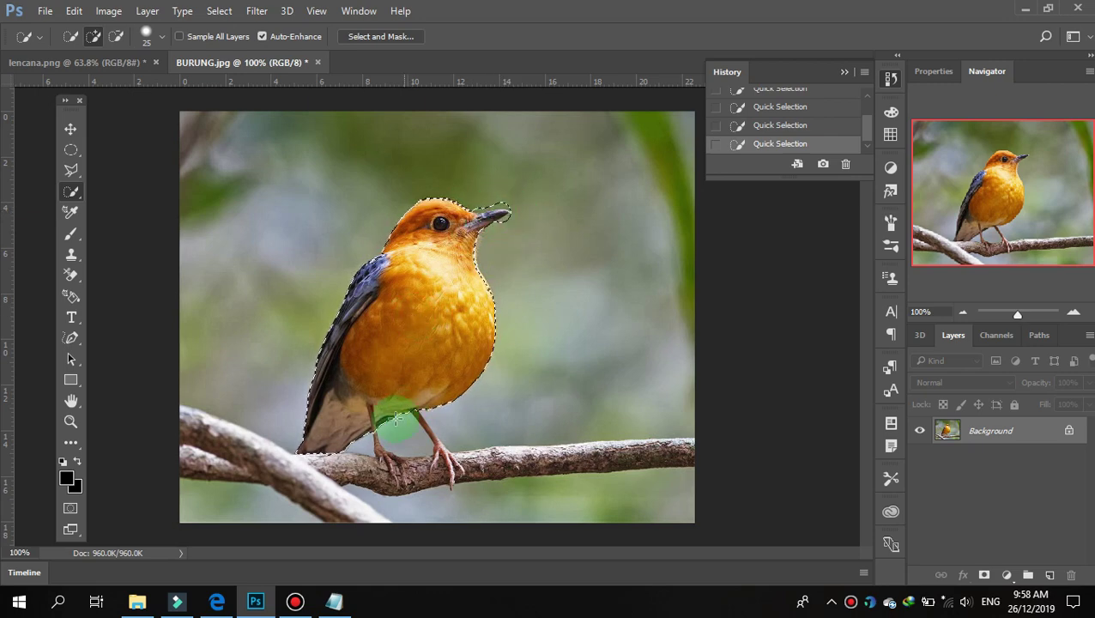
left_click_drag(387, 471, 655, 452)
mouse_move(342, 456)
left_mouse_down()
mouse_move(325, 454)
mouse_move(340, 468)
mouse_move(367, 464)
mouse_move(191, 435)
mouse_move(310, 464)
mouse_move(393, 467)
left_mouse_up()
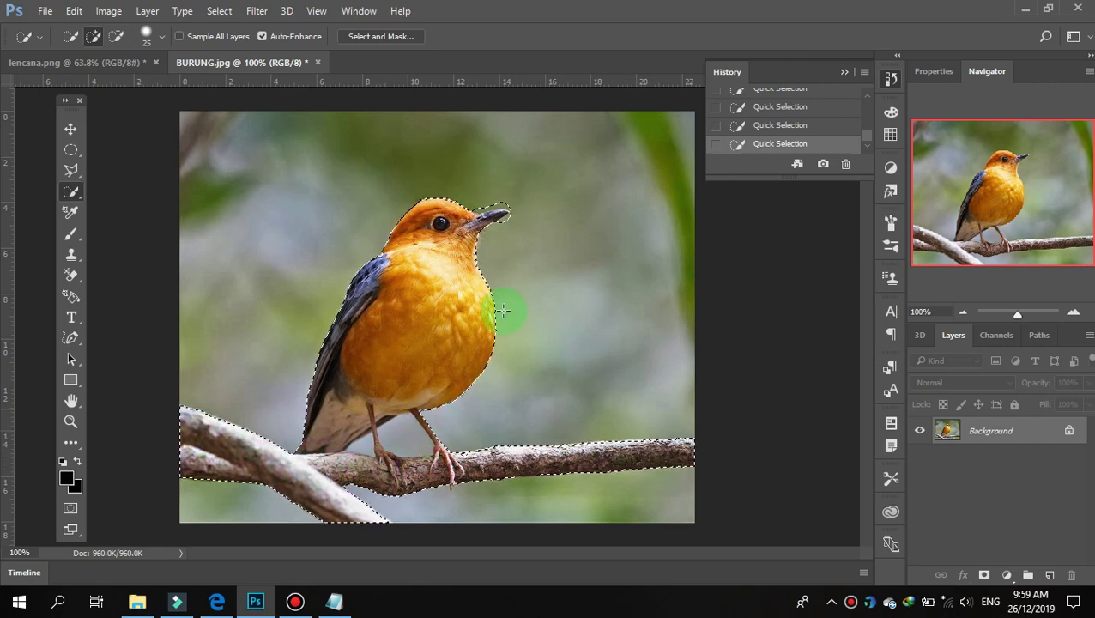
left_click(116, 39)
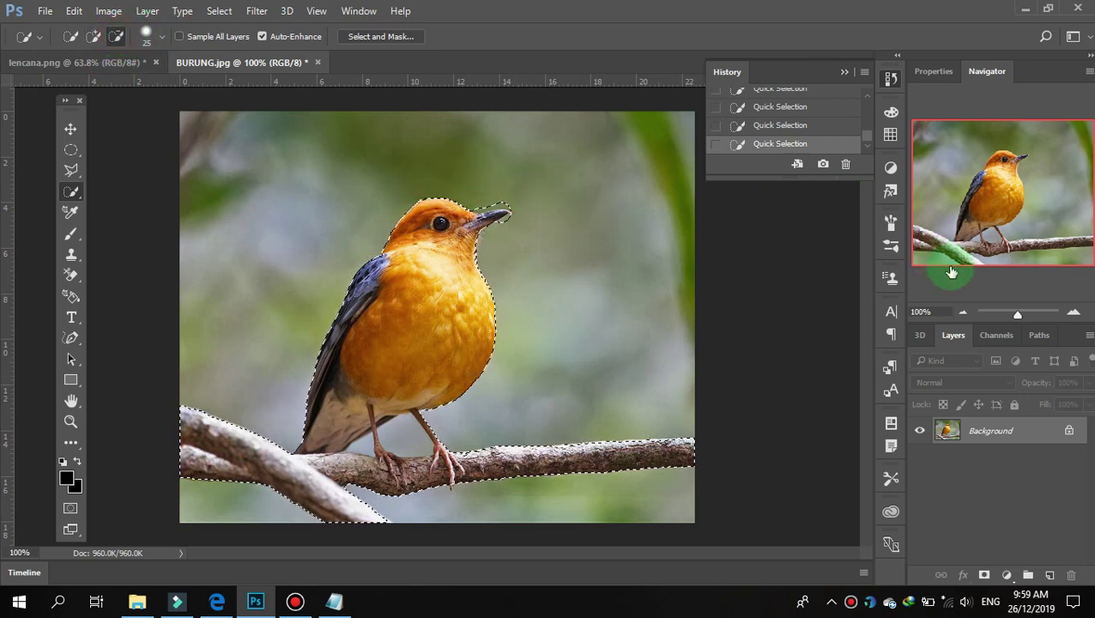
left_click_drag(1018, 313, 1025, 313)
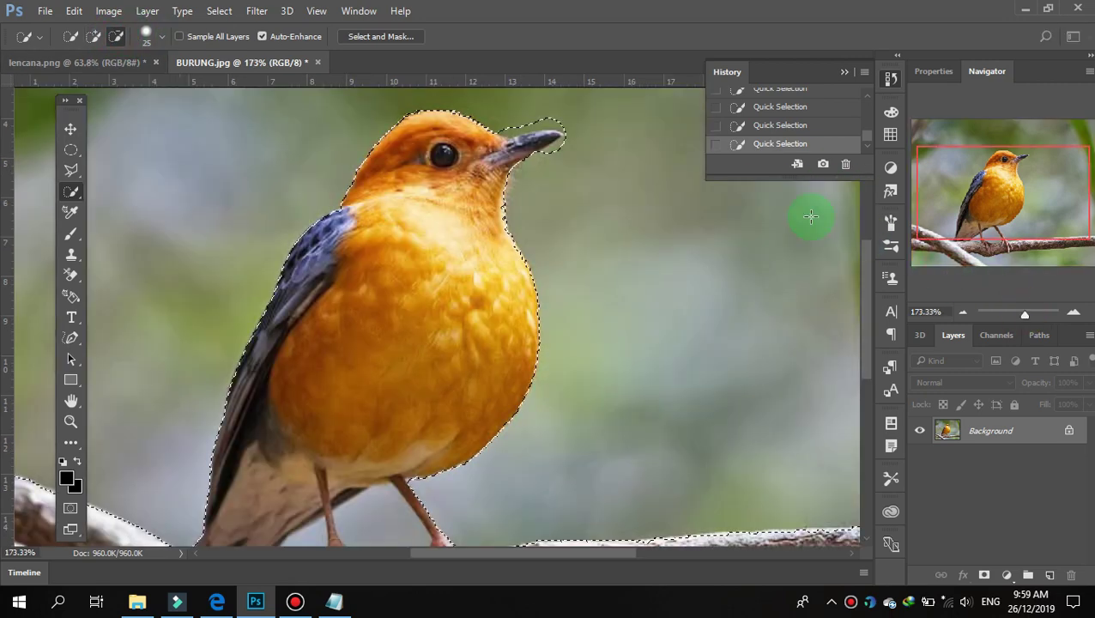
Shrink the Quick Selection brush to 18 then 11 px, trimming background and adding the beak.
scroll(652, 178, "up", 1)
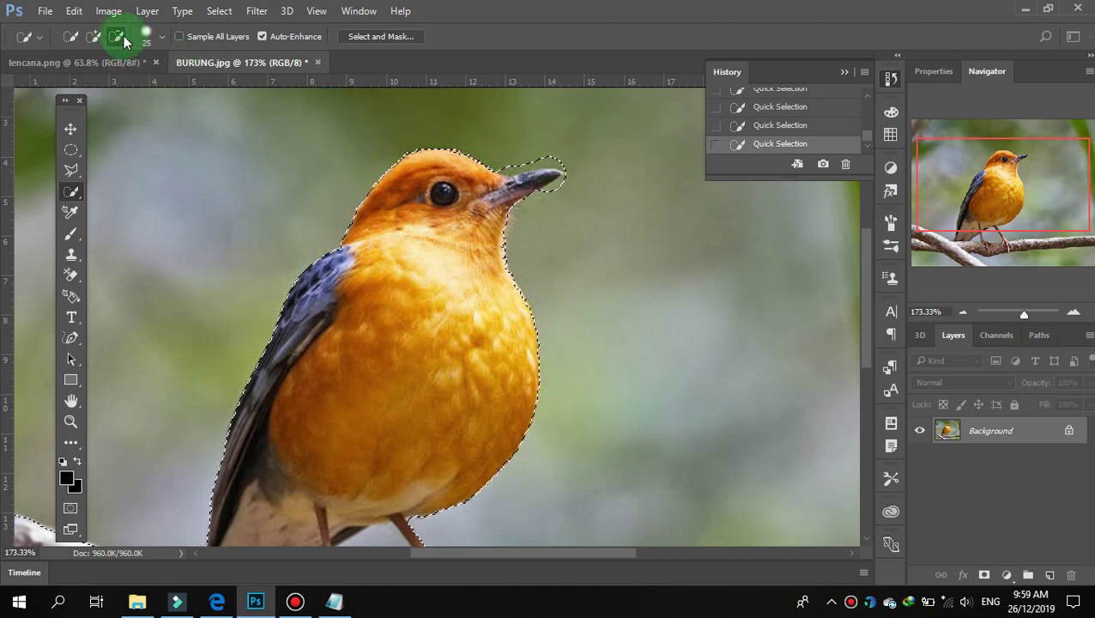
left_click(163, 42)
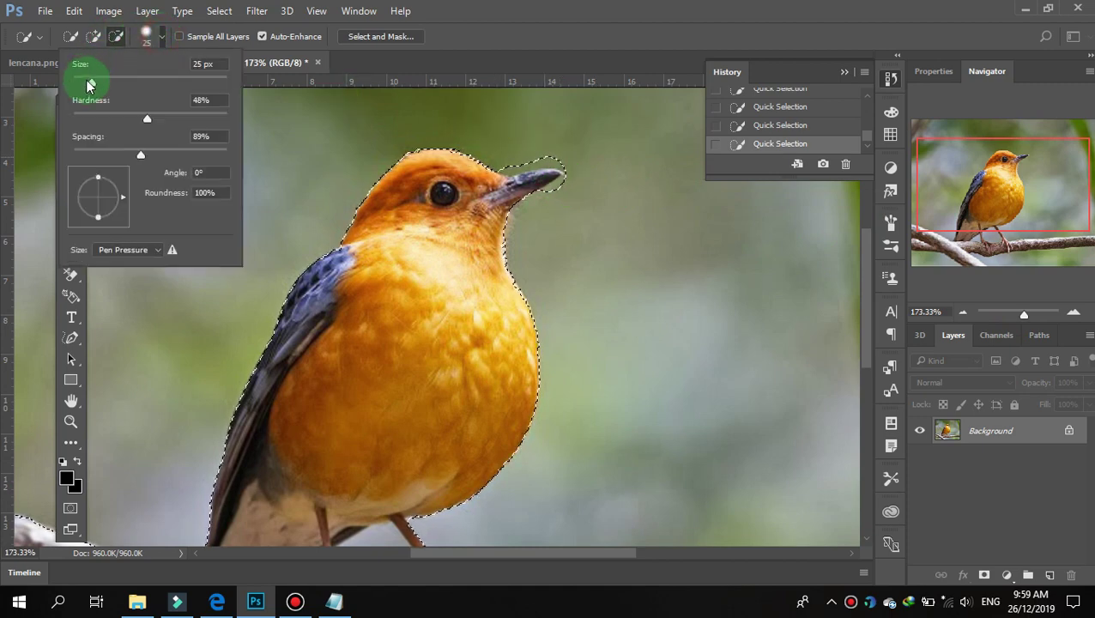
left_click(86, 82)
left_click(519, 163)
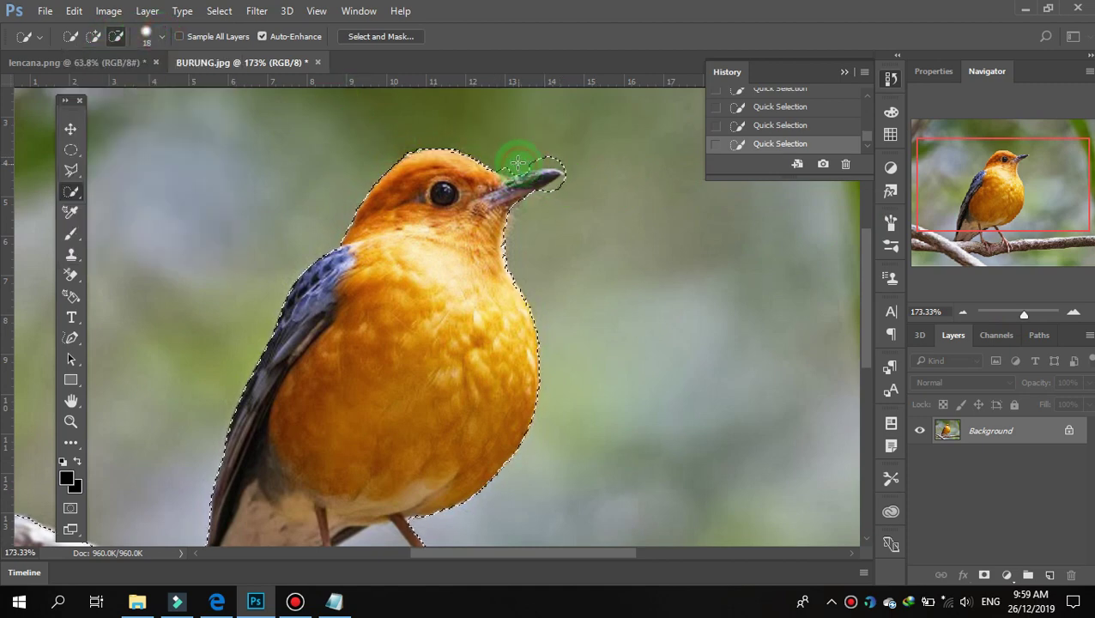
left_click_drag(508, 162, 531, 163)
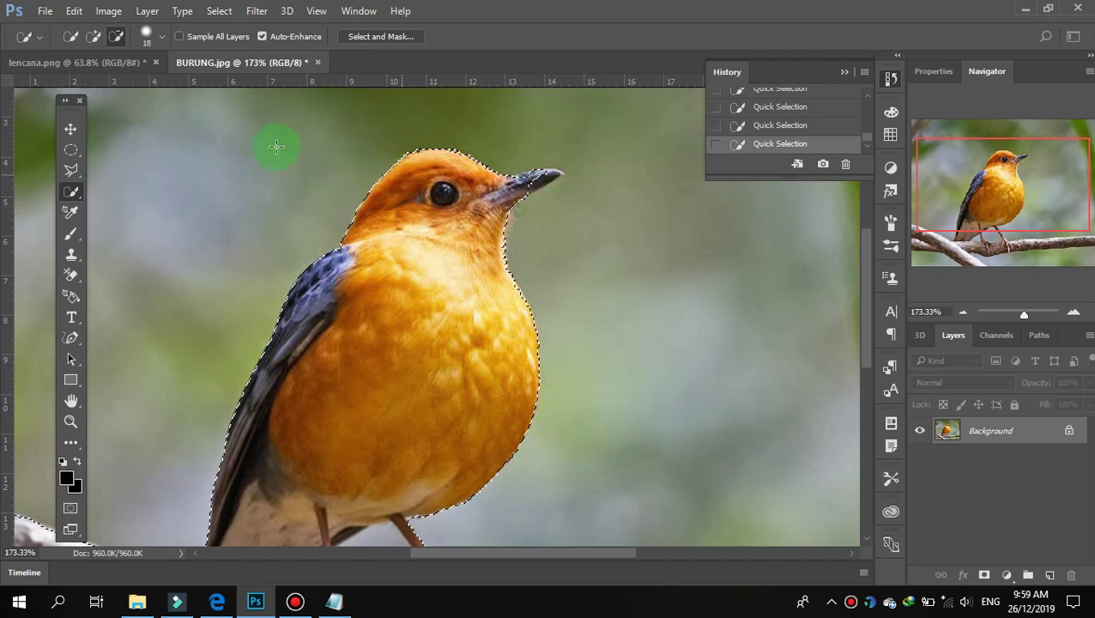
left_click(93, 36)
left_click(156, 45)
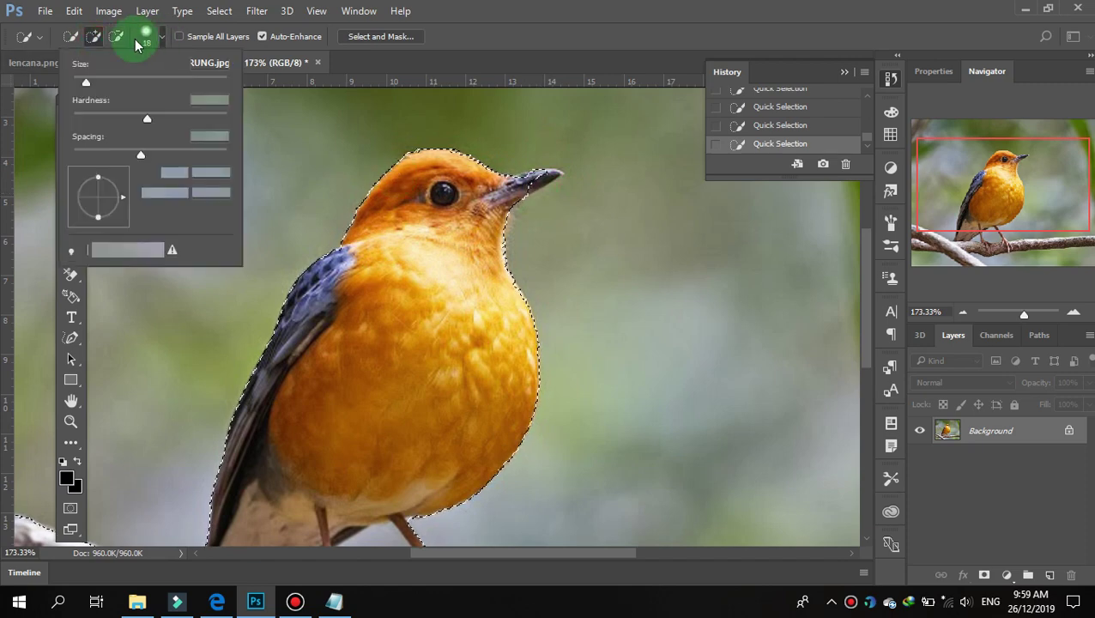
left_click_drag(83, 82, 79, 82)
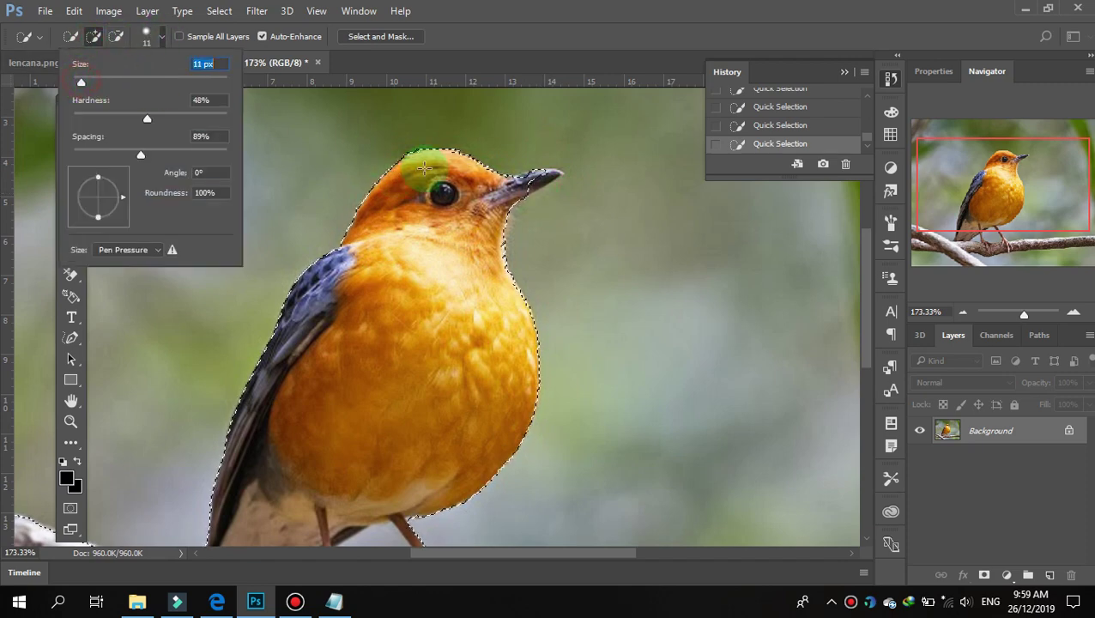
left_click(529, 184)
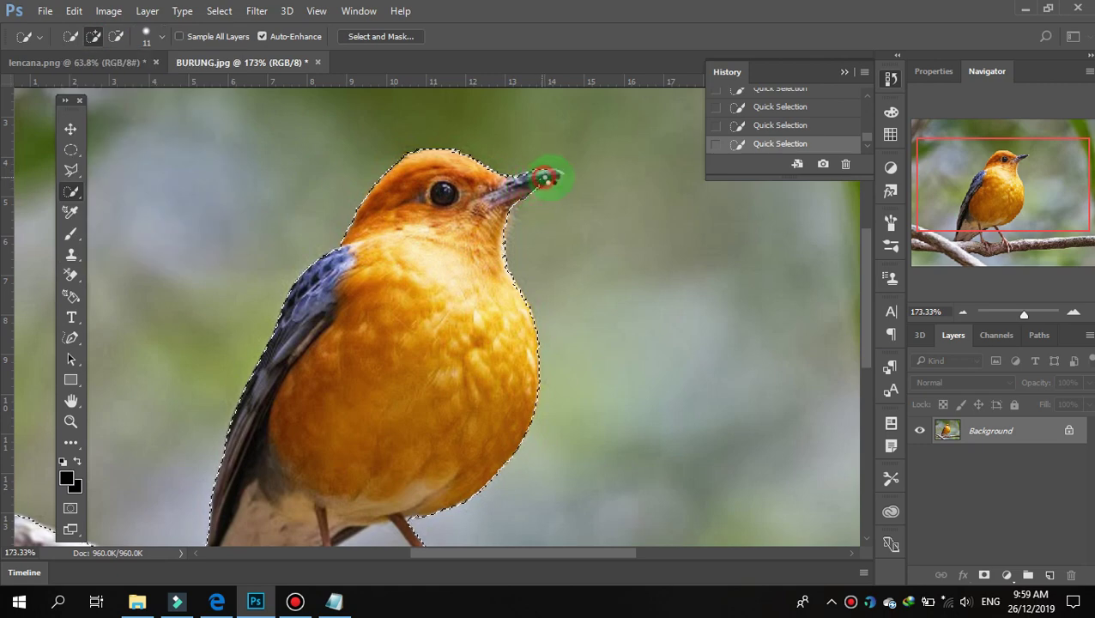
Extend the selection to the beak tip and subtract the stray loop and background beside the beak.
left_click(94, 36)
left_click_drag(503, 154, 542, 161)
left_click(550, 165)
left_click(117, 36)
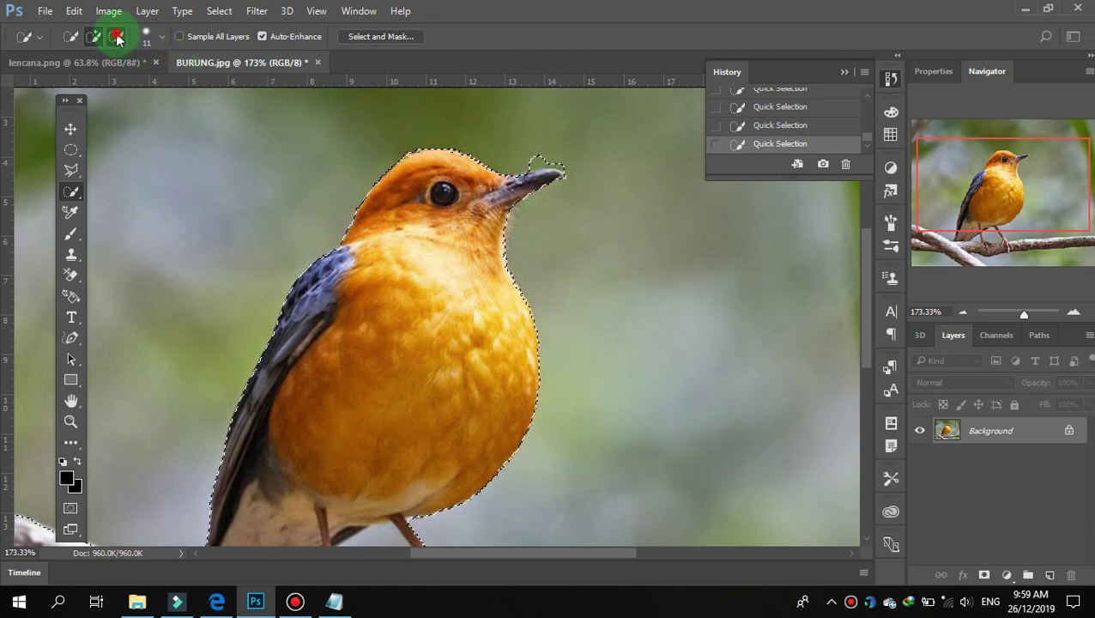
left_click(577, 185)
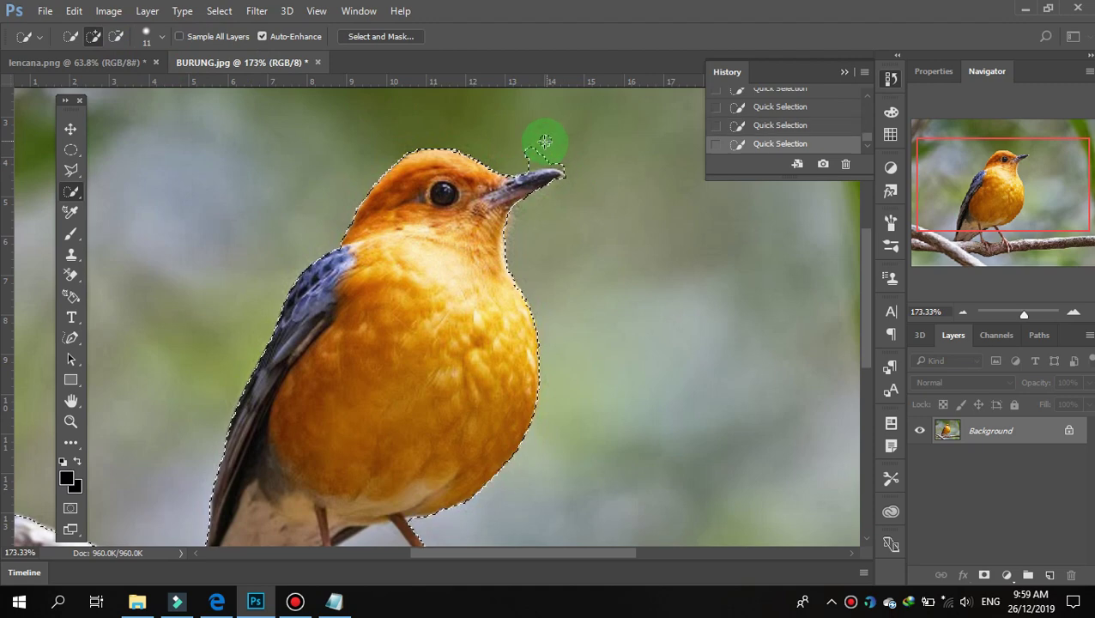
left_click(117, 36)
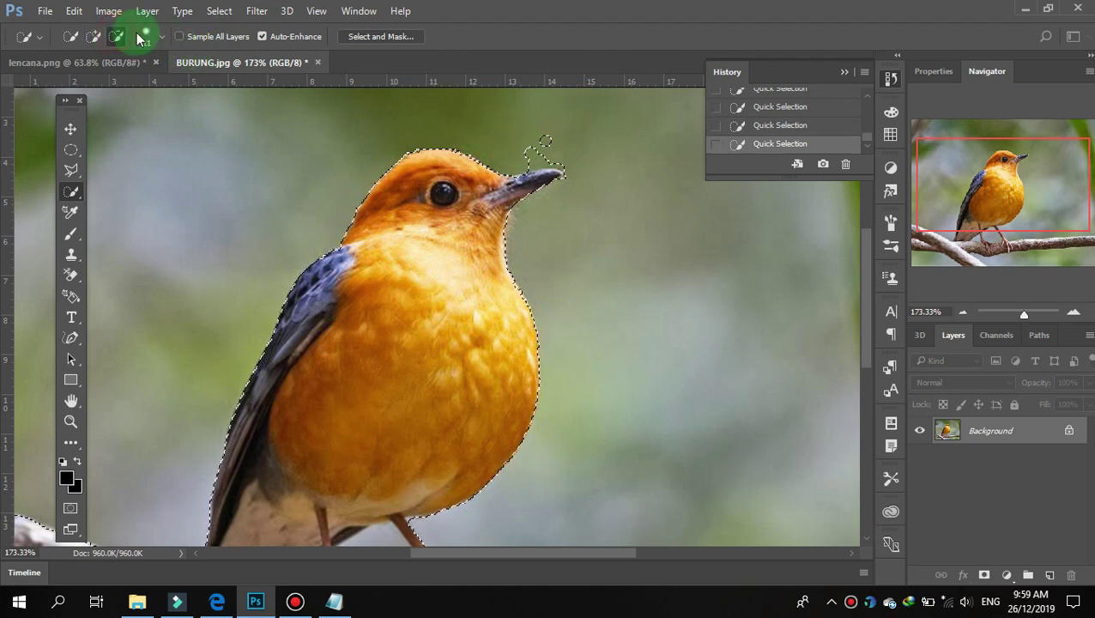
left_click(546, 141)
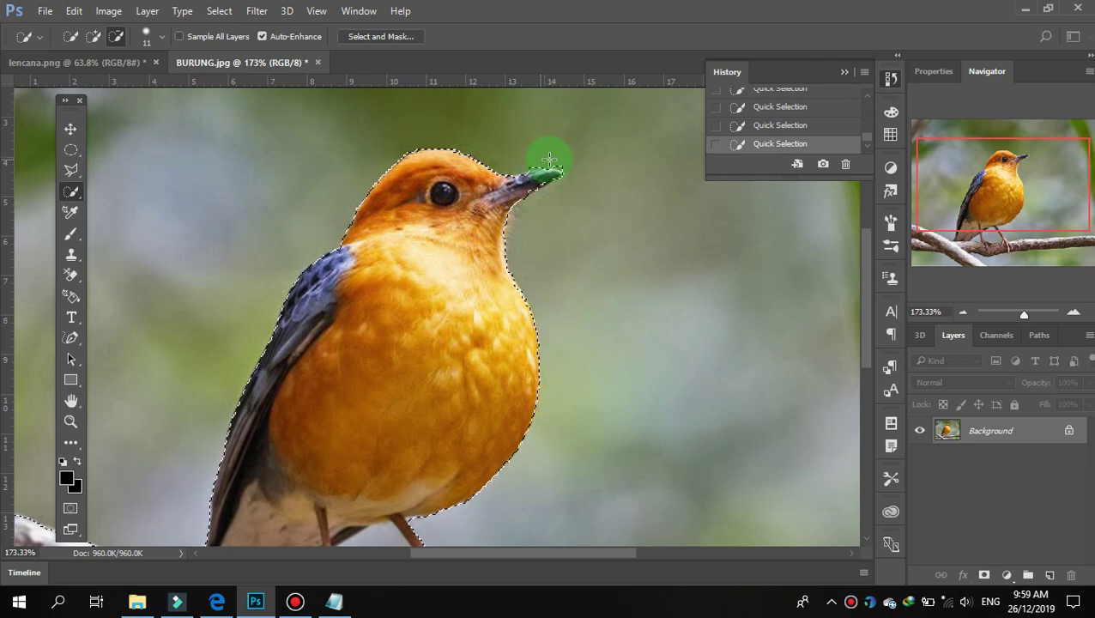
left_click(526, 163)
left_click(93, 36)
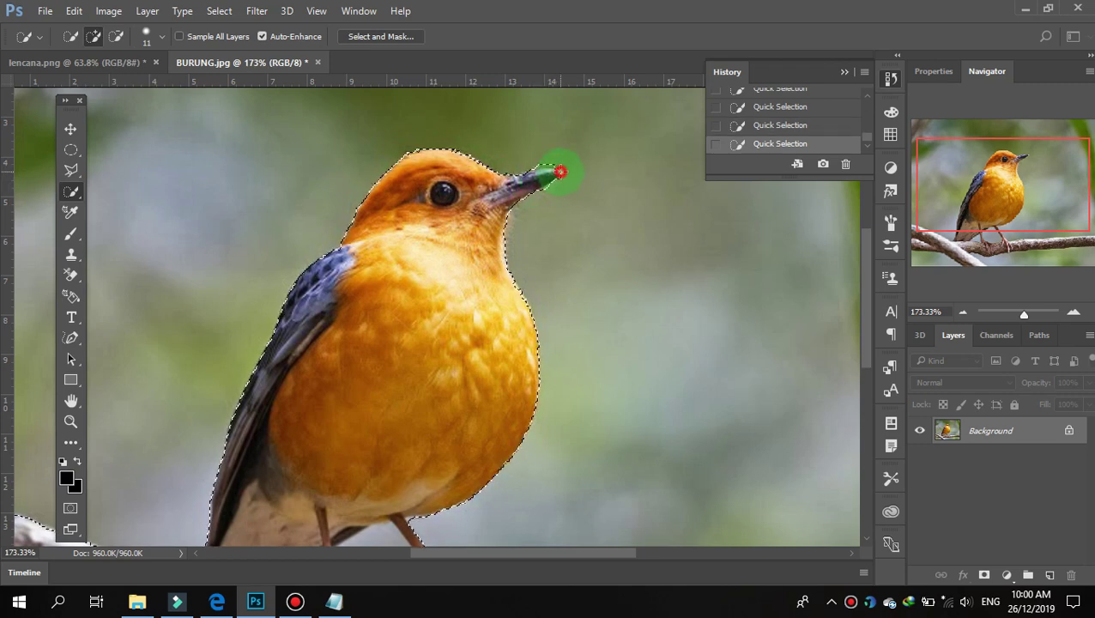
left_click(116, 36)
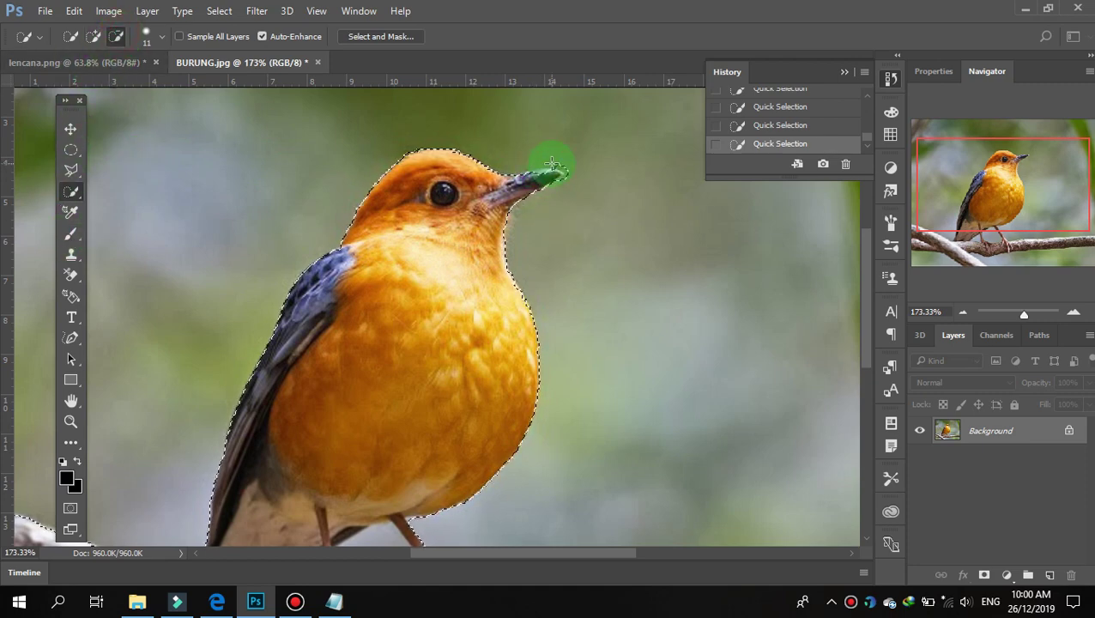
left_click(534, 174)
left_click(95, 36)
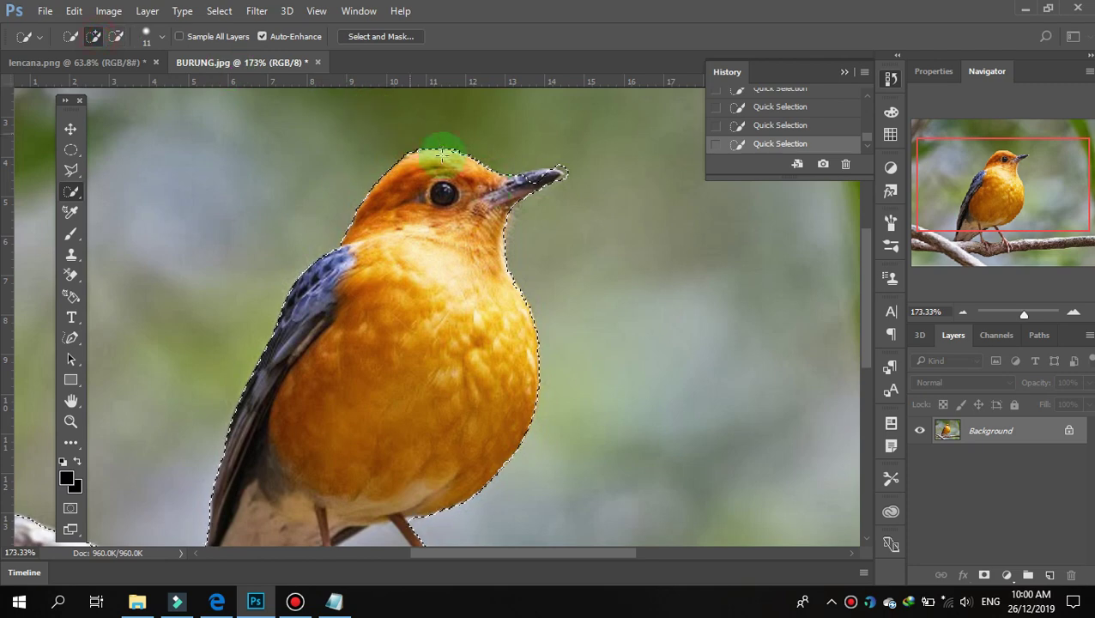
With a 3 px brush, trim the selection edge at the beak tip.
left_click(157, 37)
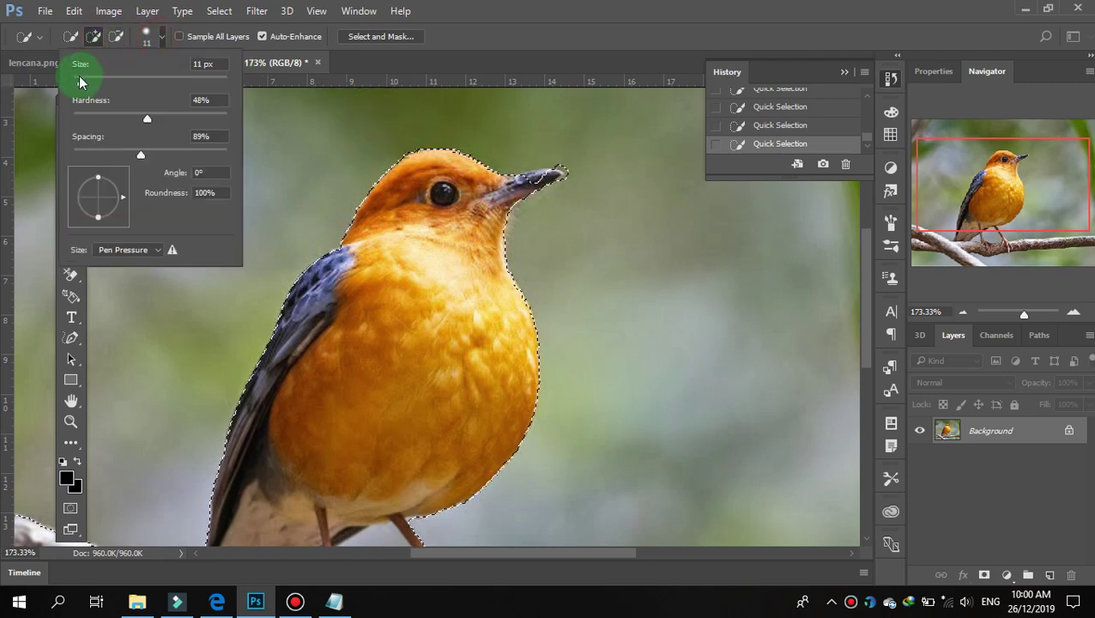
left_click_drag(76, 83, 74, 83)
left_click(526, 180)
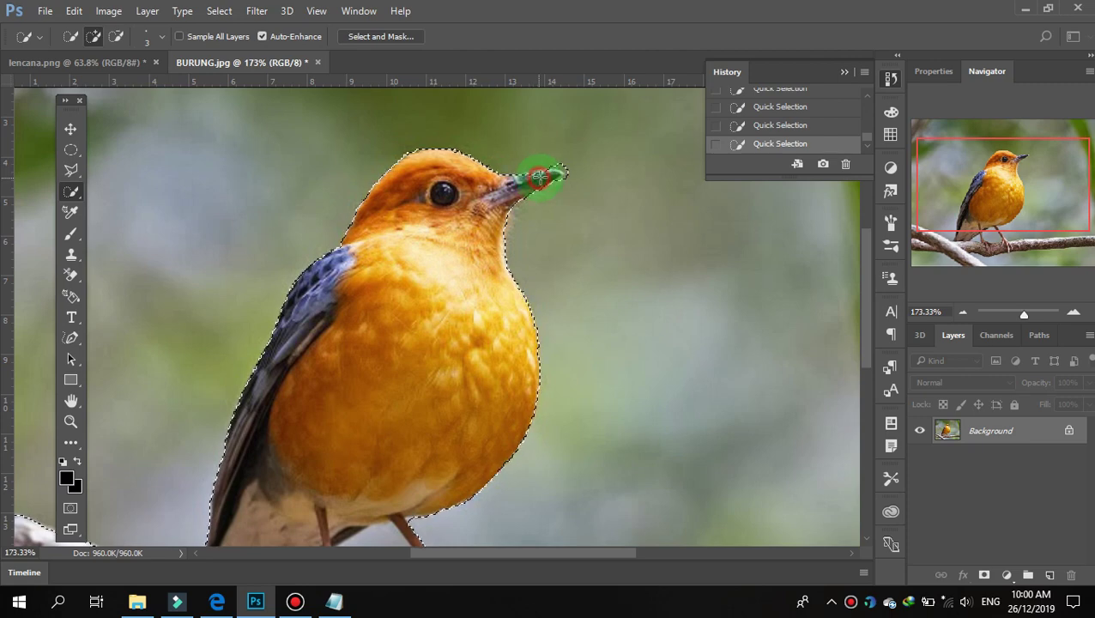
left_click(117, 37)
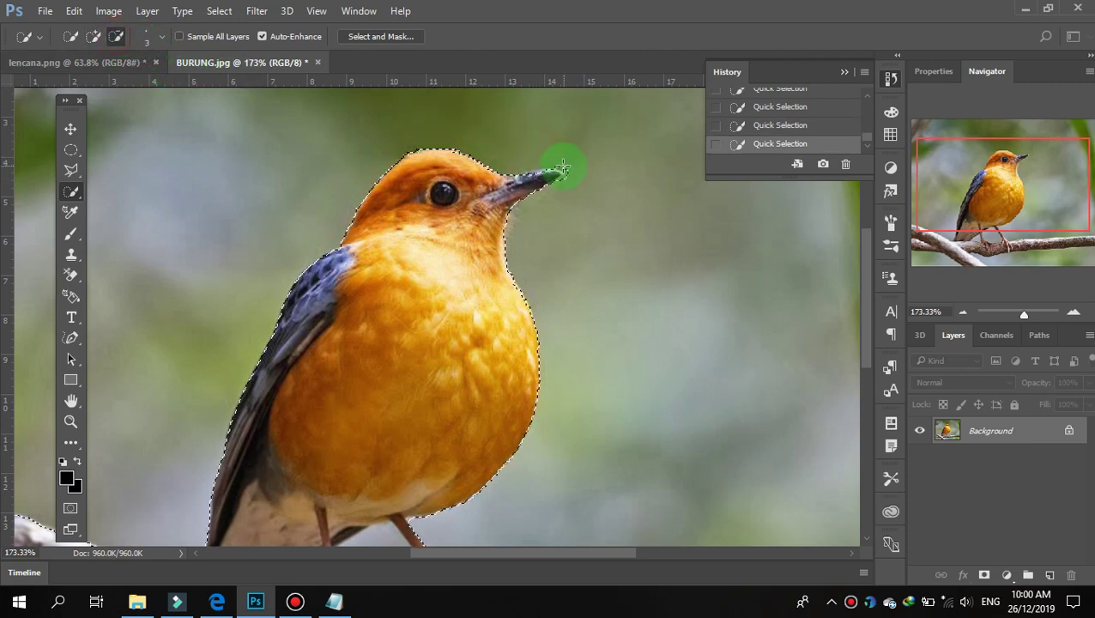
left_click_drag(571, 181, 553, 163)
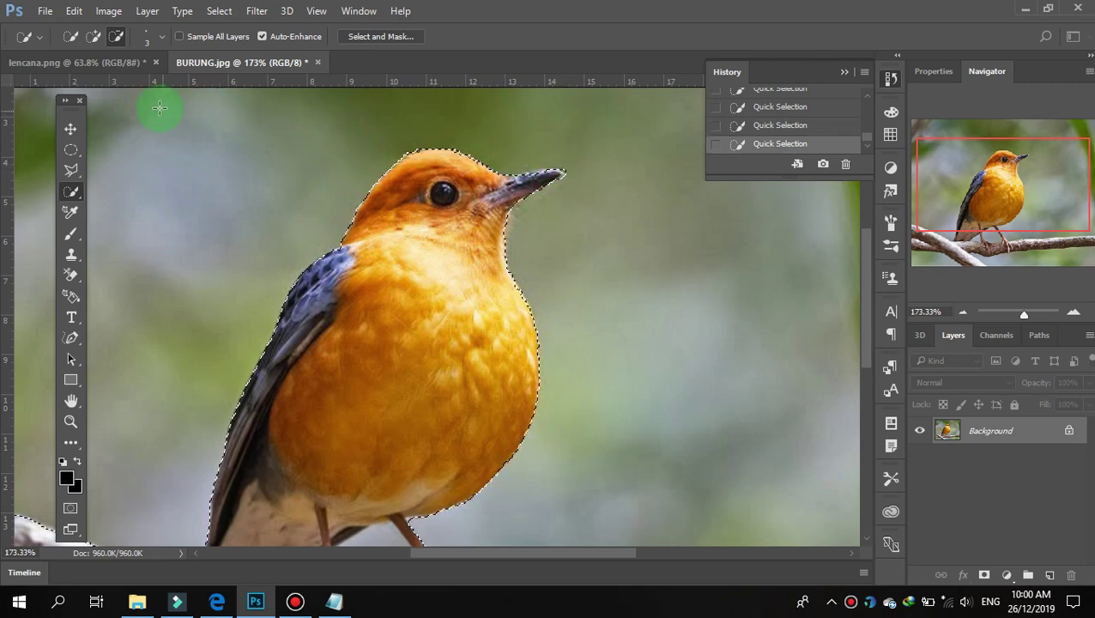
left_click(94, 37)
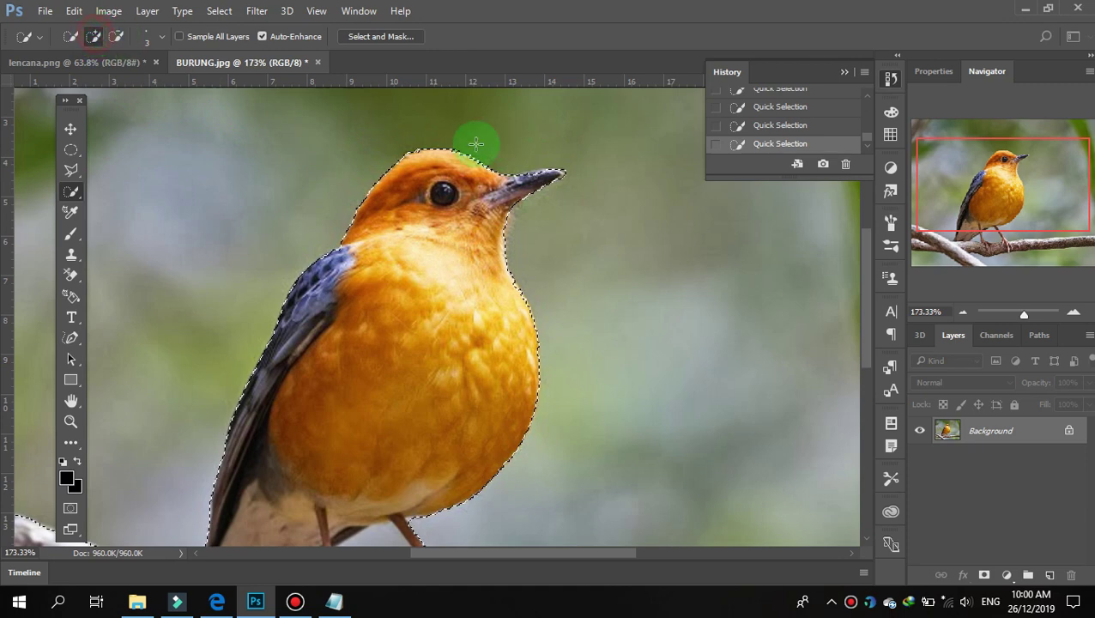
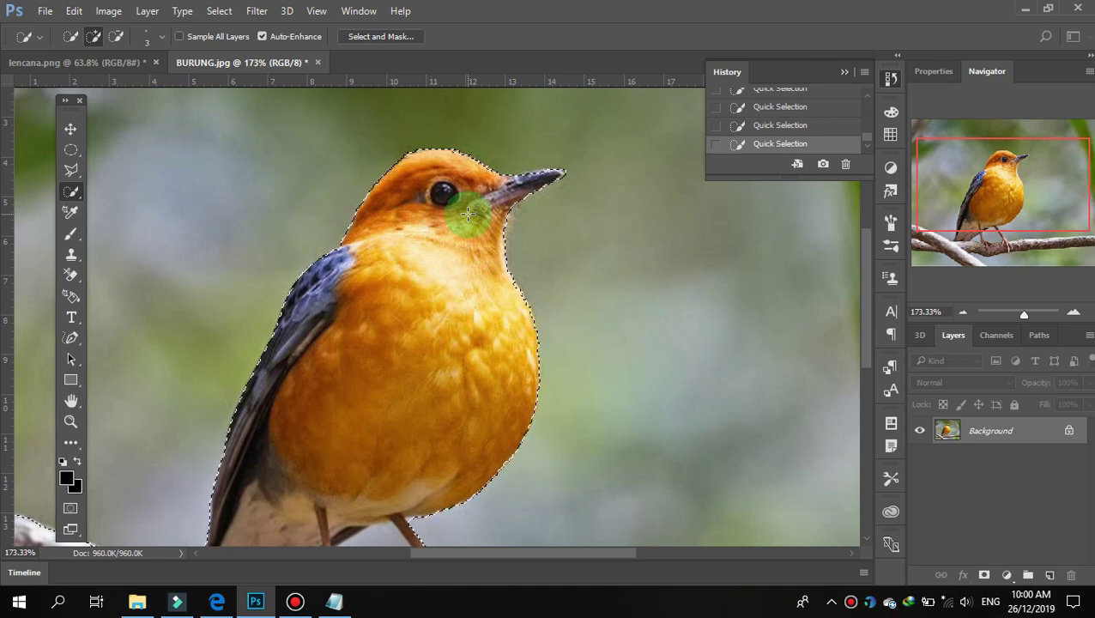
Trim the gap between the bird's legs from the selection and add the branch below the tail.
right_click(76, 197)
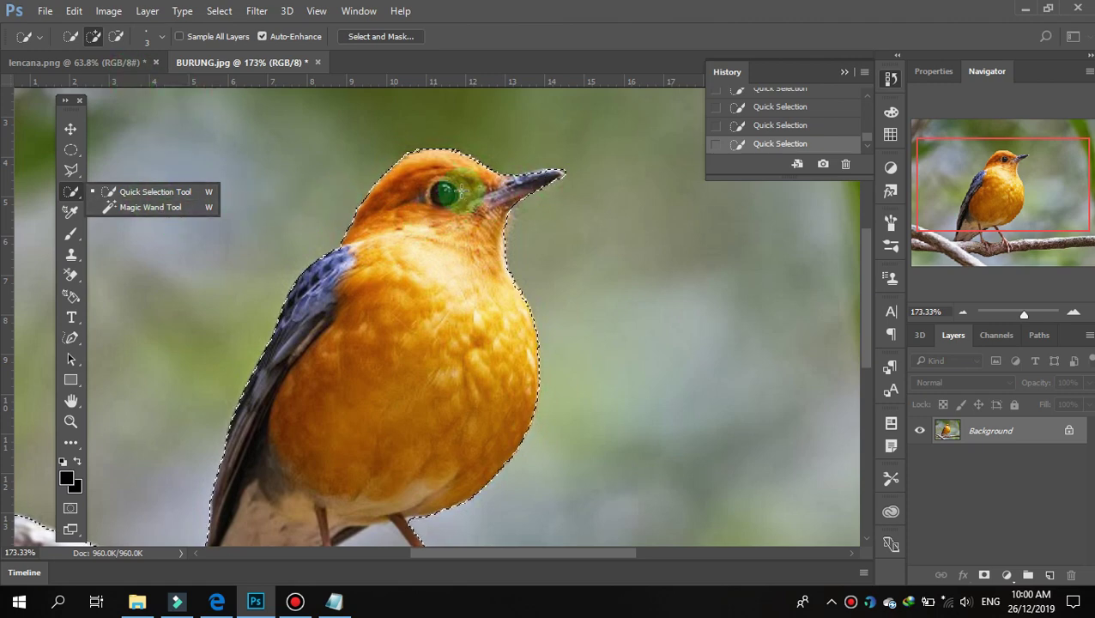
left_click(506, 187)
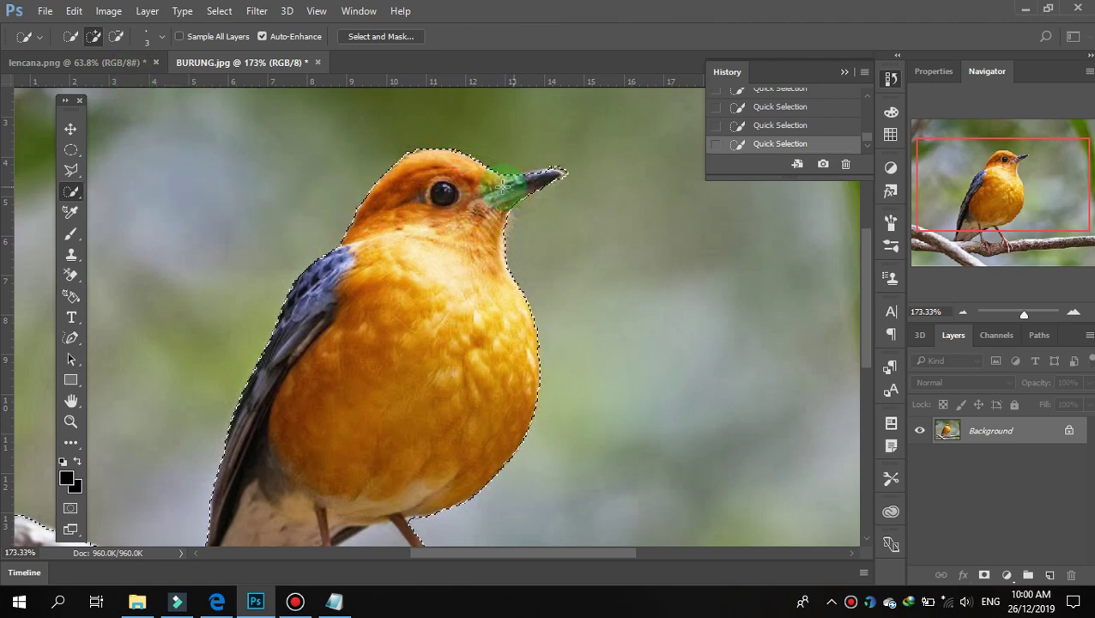
scroll(467, 247, "down", 1)
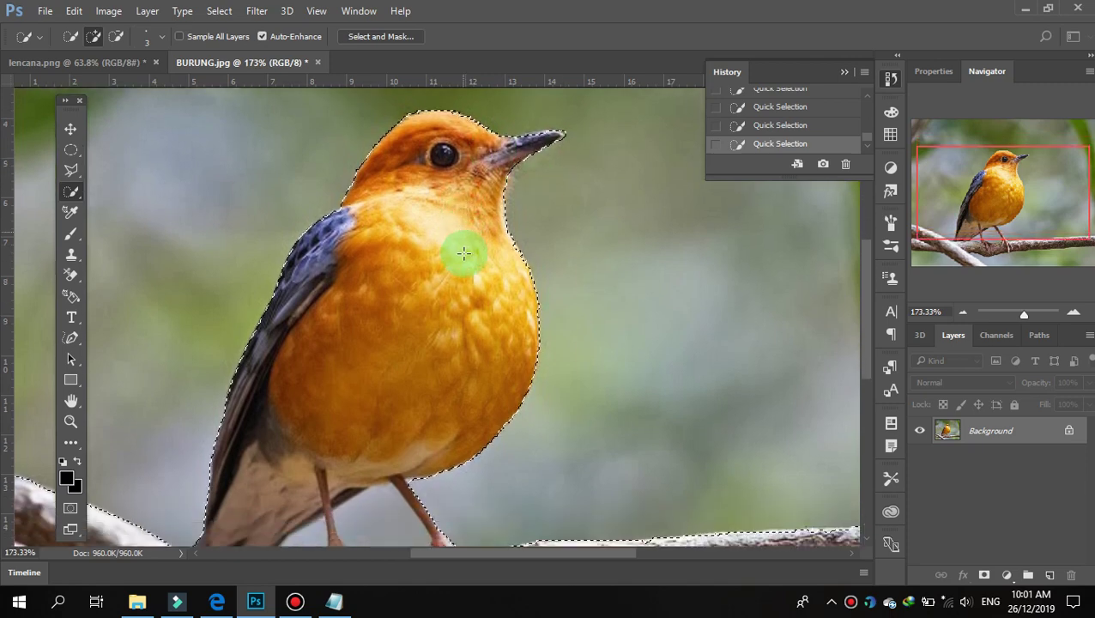
scroll(463, 251, "down", 3)
scroll(403, 343, "down", 1)
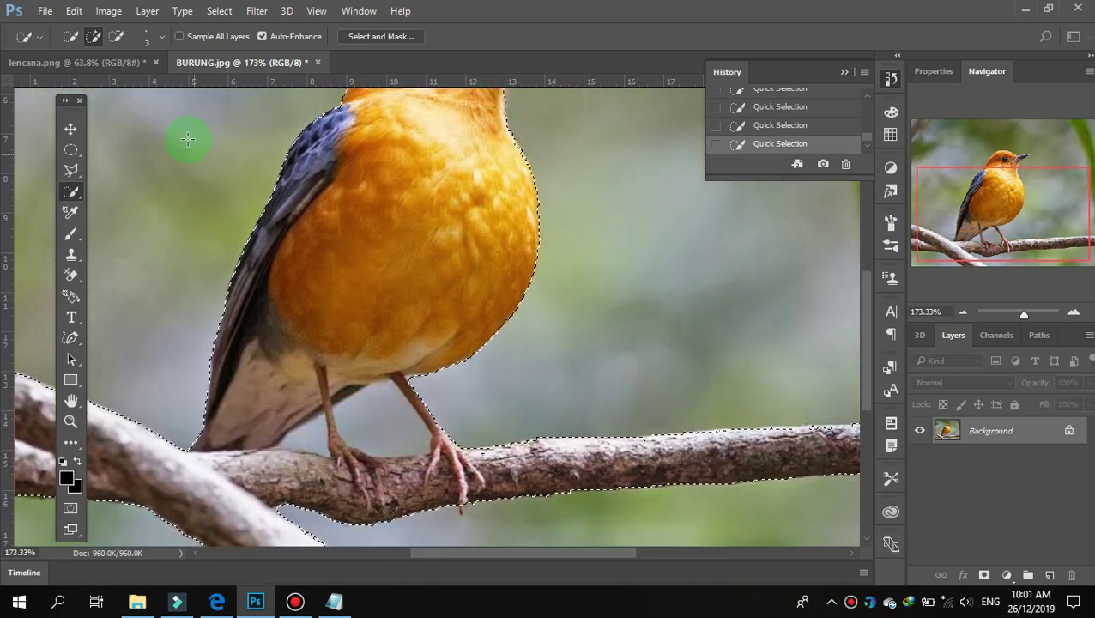
left_click(118, 38)
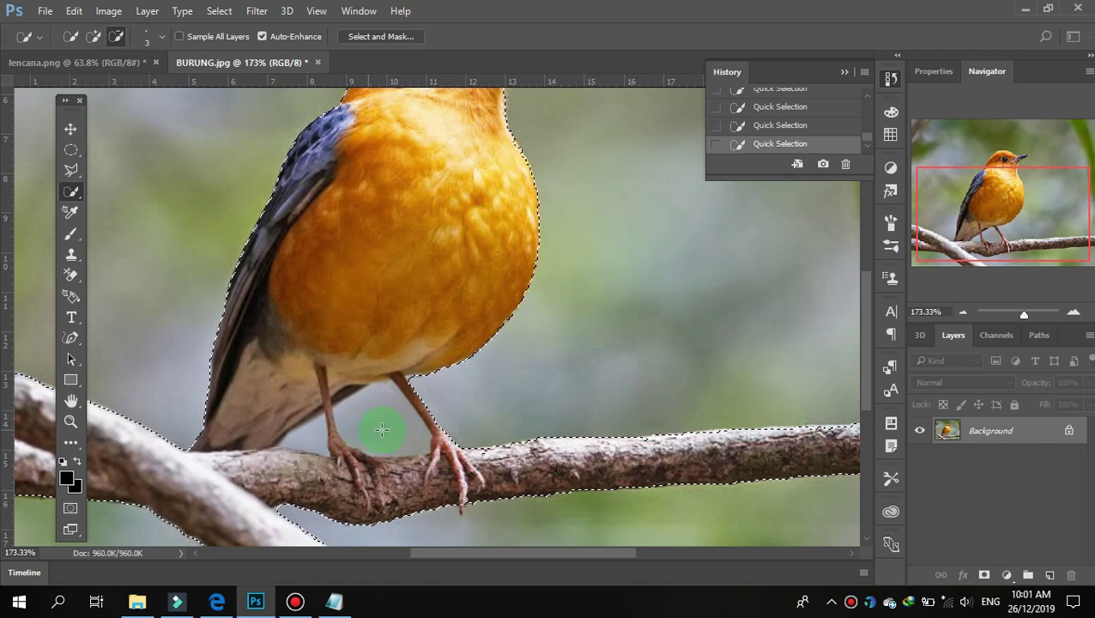
left_click_drag(385, 429, 307, 438)
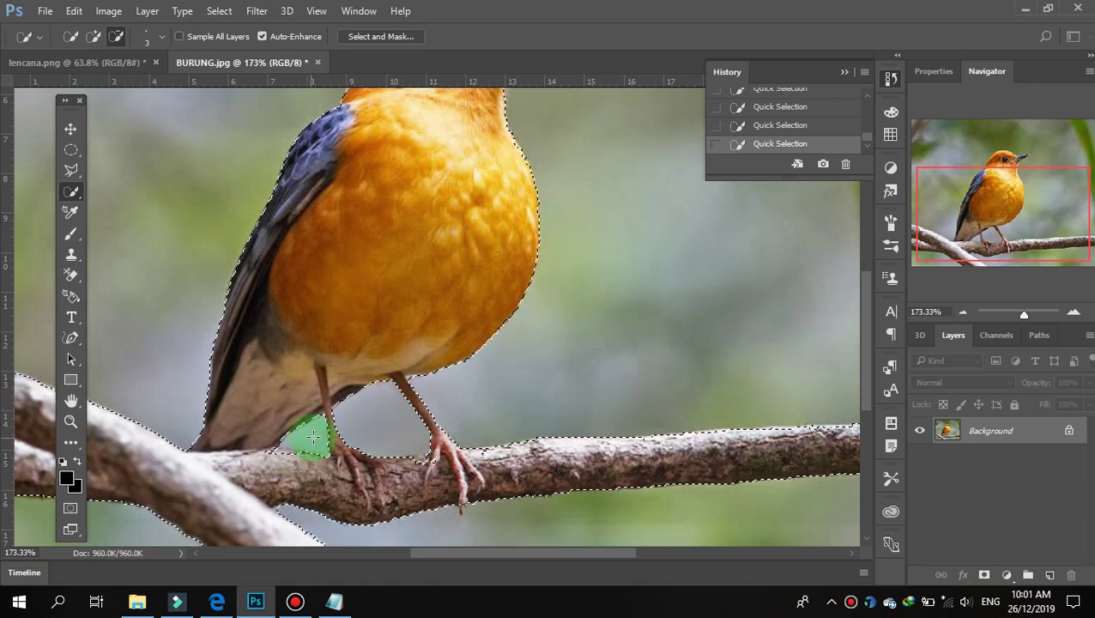
left_click_drag(307, 438, 315, 435)
left_click(93, 36)
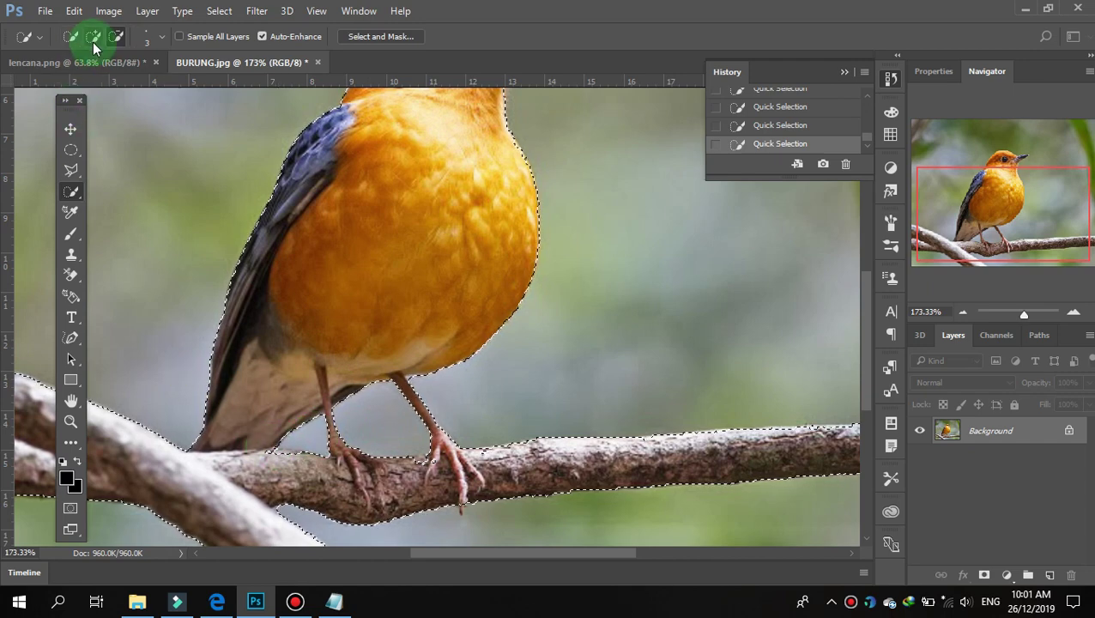
left_click(281, 456)
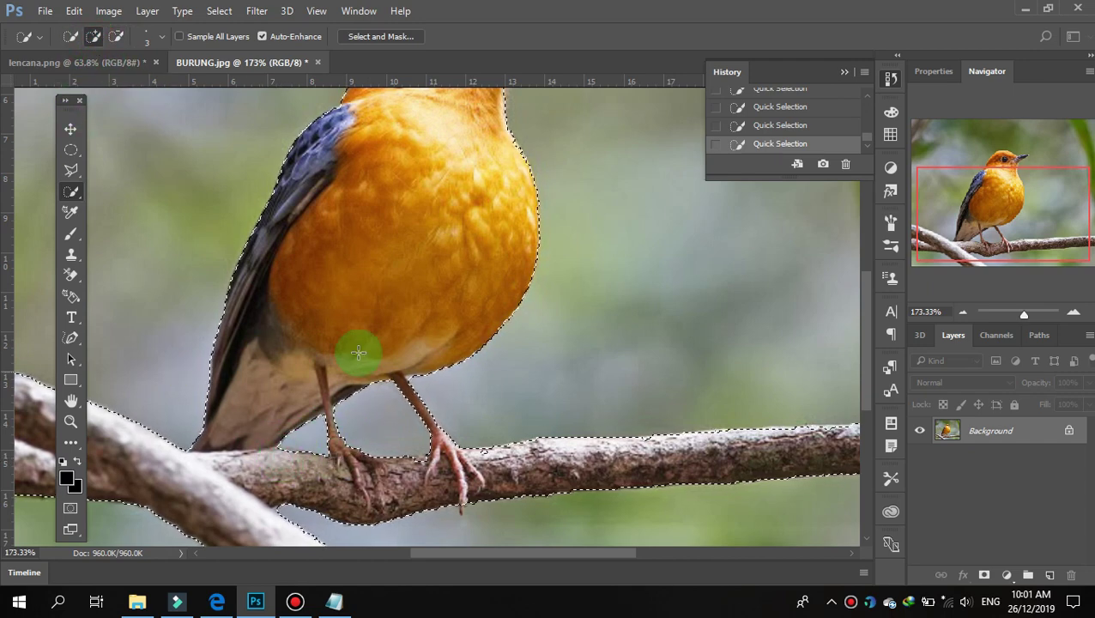
Zoom out to the whole image and shift the selected bird and branch slightly up and left.
scroll(359, 354, "up", 2)
scroll(361, 343, "up", 2)
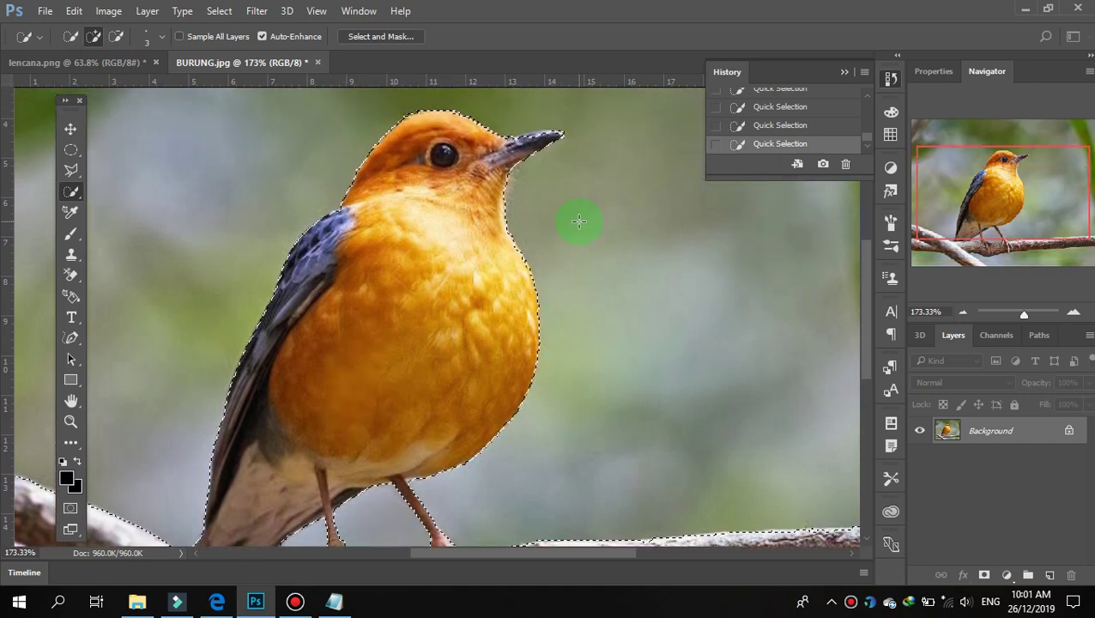
left_click_drag(1021, 317, 1014, 320)
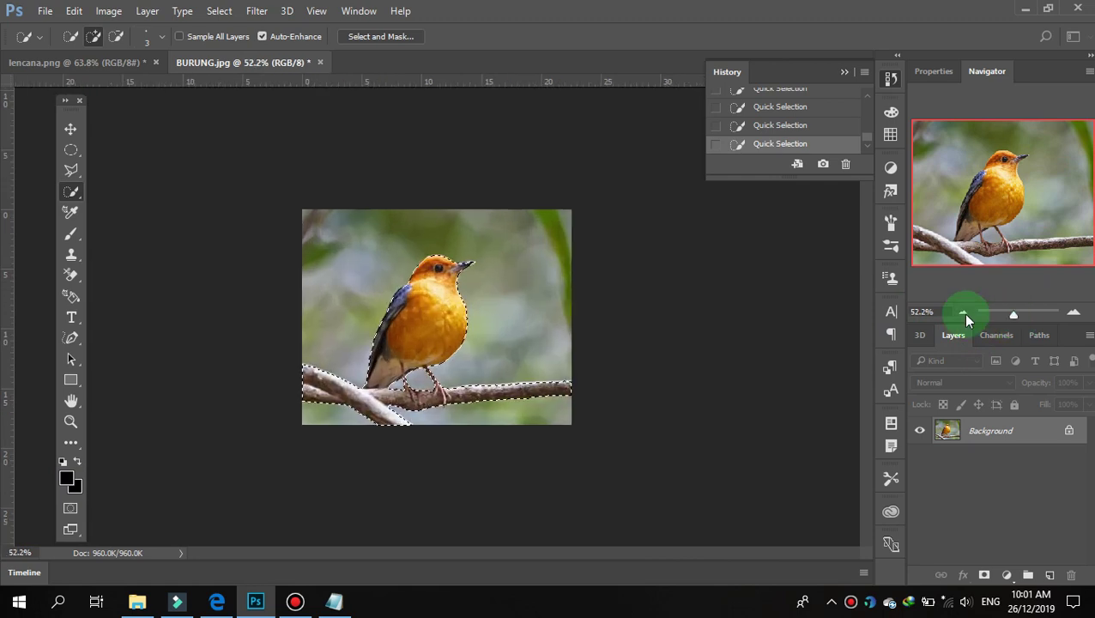
left_click(340, 343)
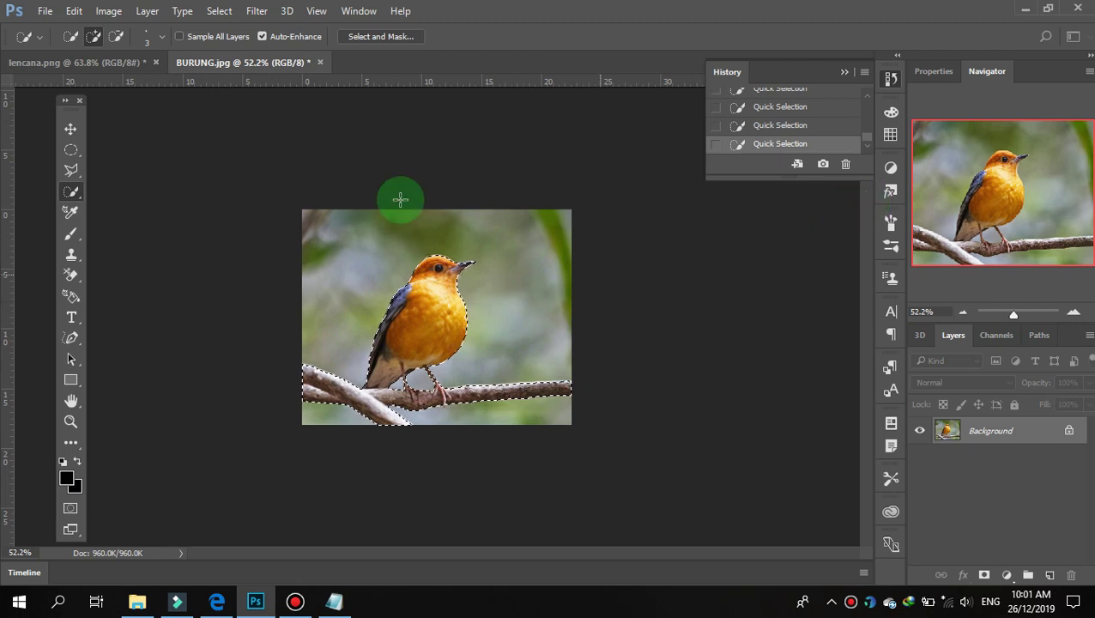
left_click(71, 130)
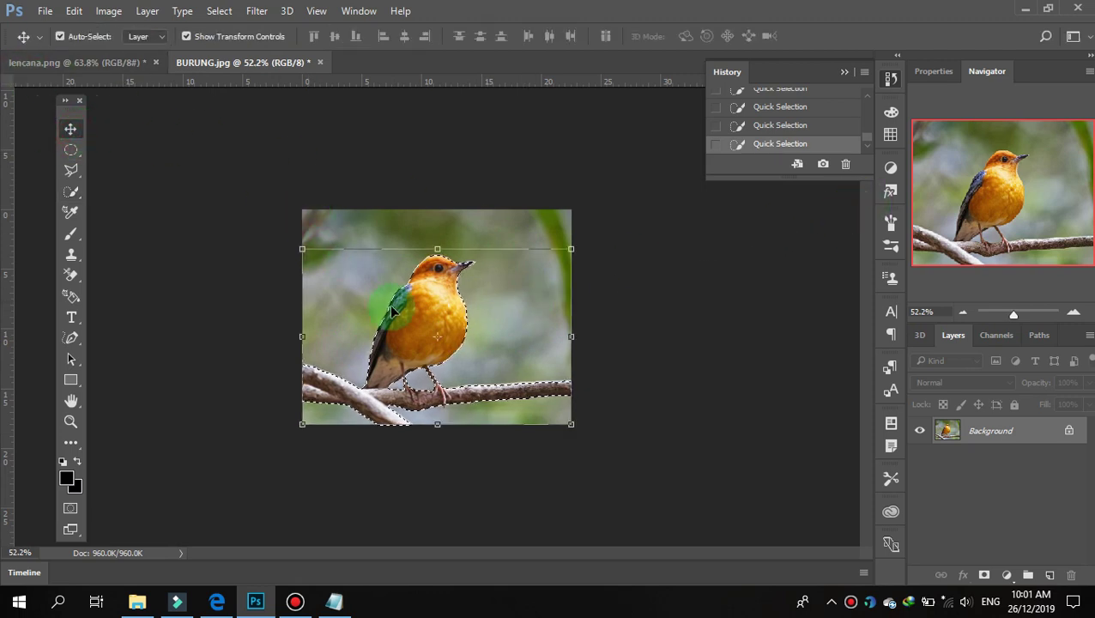
mouse_move(400, 298)
left_mouse_down()
mouse_move(372, 293)
mouse_move(383, 297)
left_mouse_up()
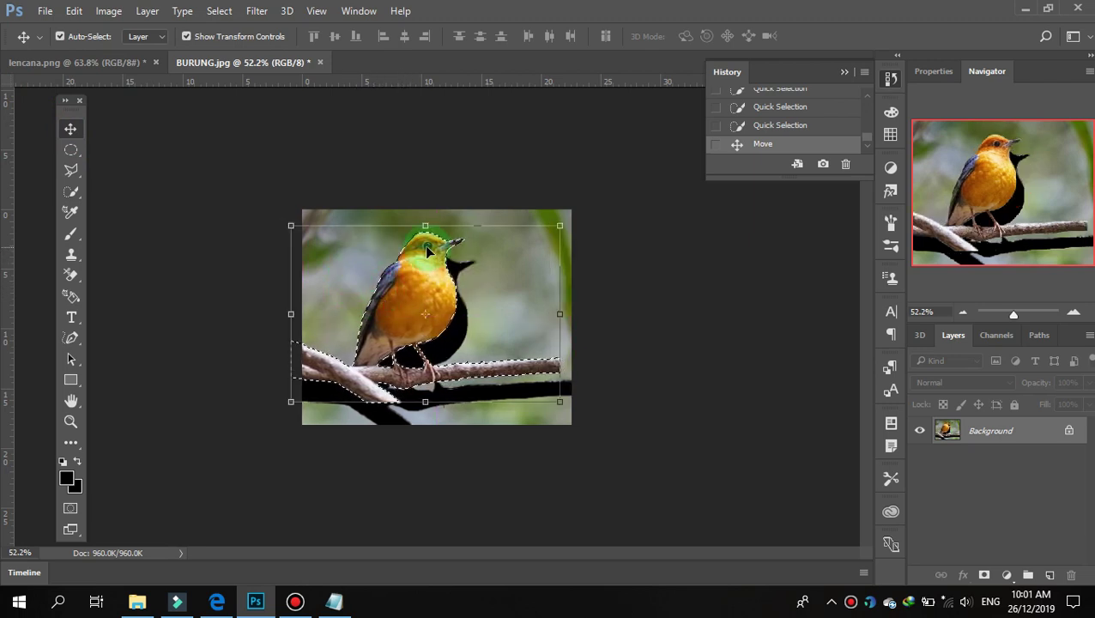
left_click(336, 601)
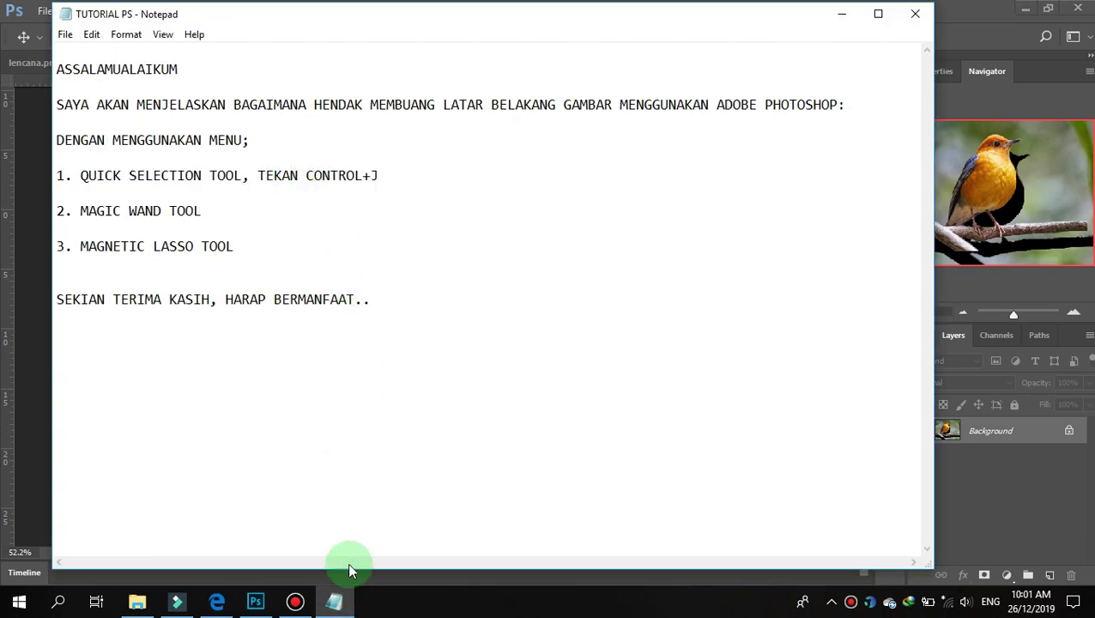
Highlight 'TEKAN CONTROL+J' in the Notepad notes and return to Photoshop.
left_click_drag(257, 175, 361, 175)
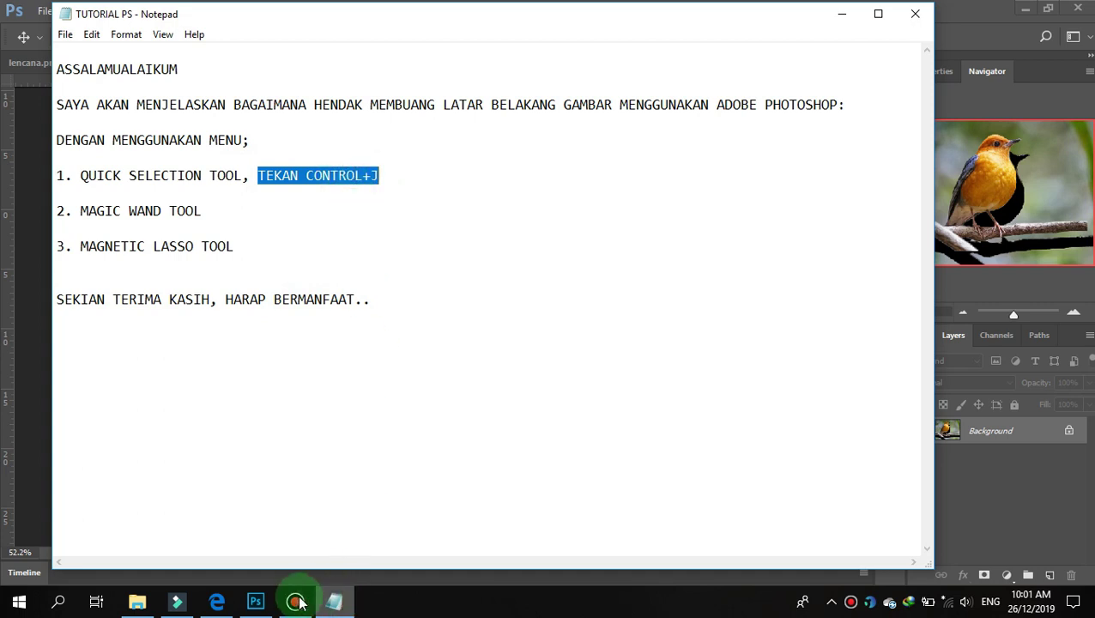
left_click(255, 601)
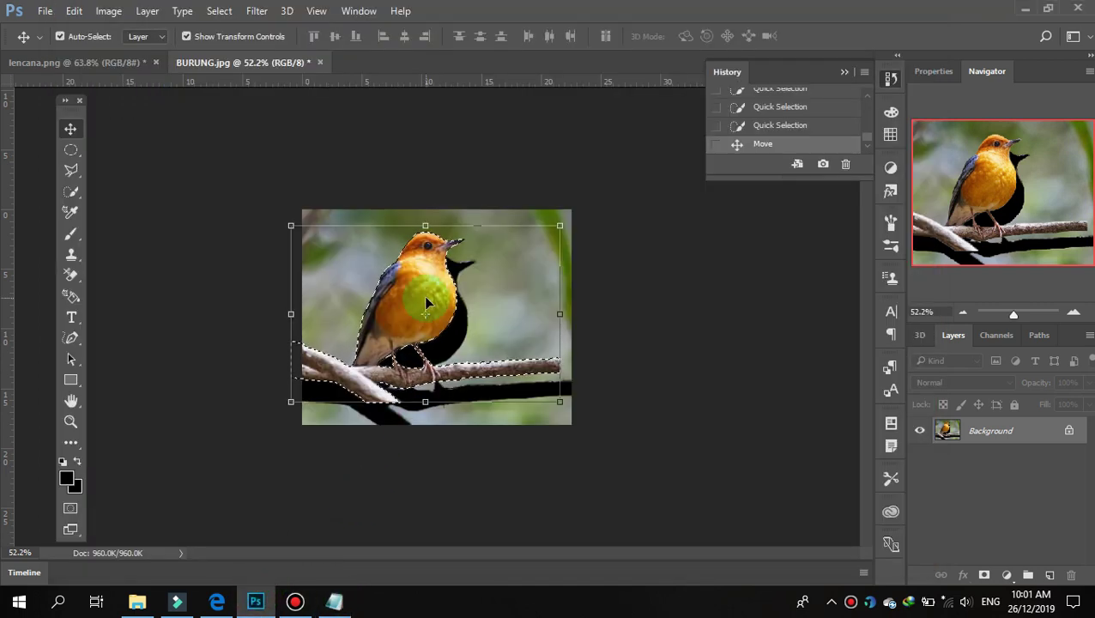
Copy the selection onto a new layer with Ctrl+J and rename it BURUNG.
key("ctrl+j")
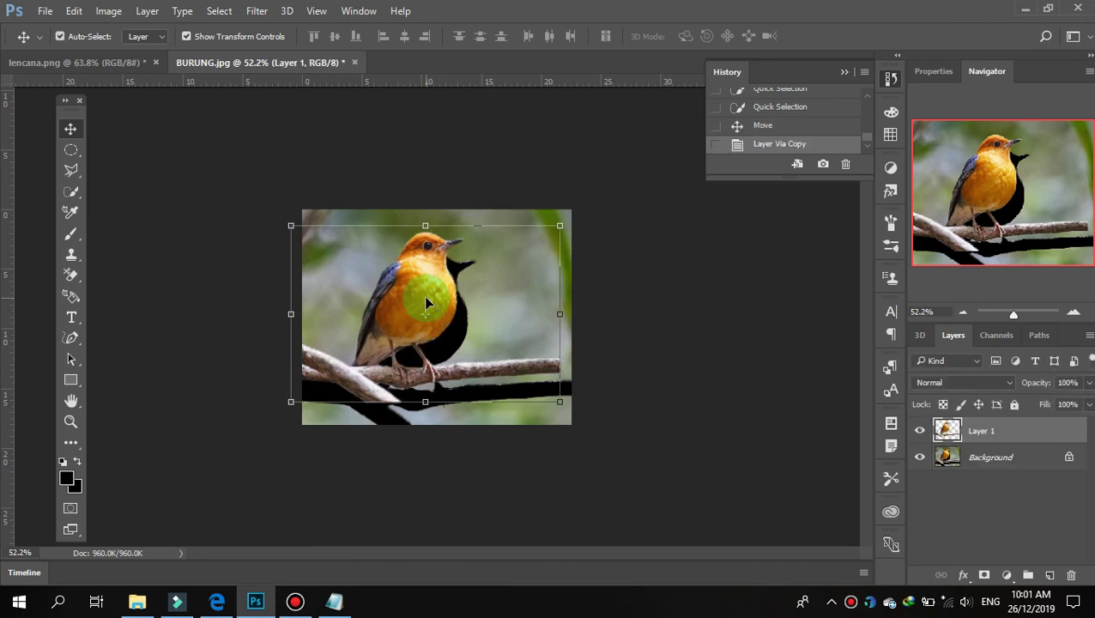
left_click(986, 435)
double_click(983, 431)
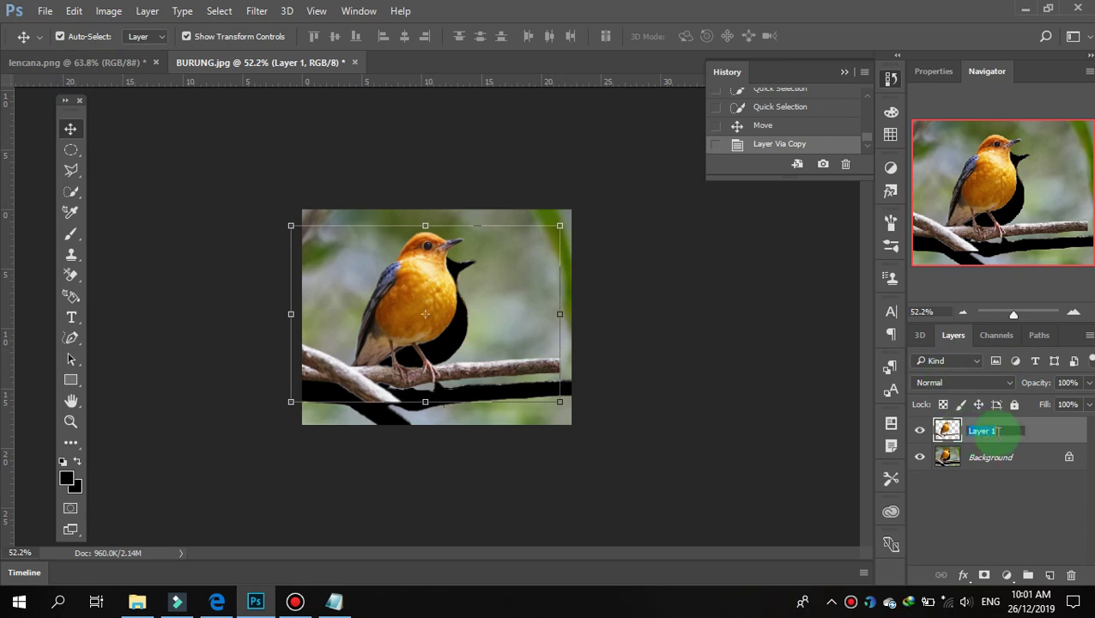
type("BUR")
type("UNG")
key("Return")
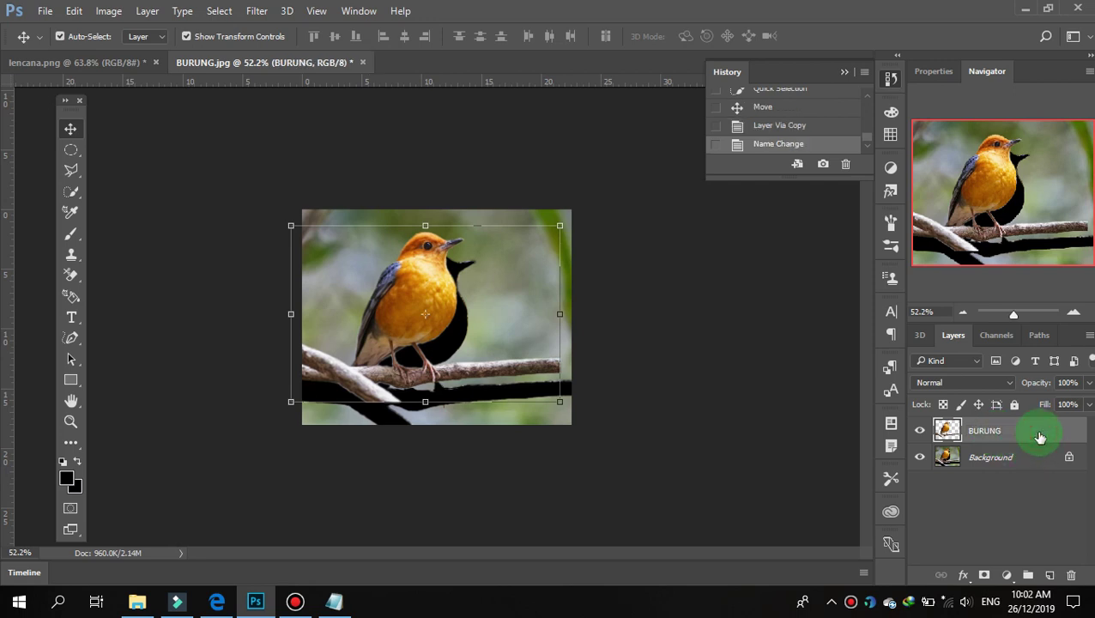
Reposition the BURUNG bird over the original and hide the Background layer.
left_click(361, 237)
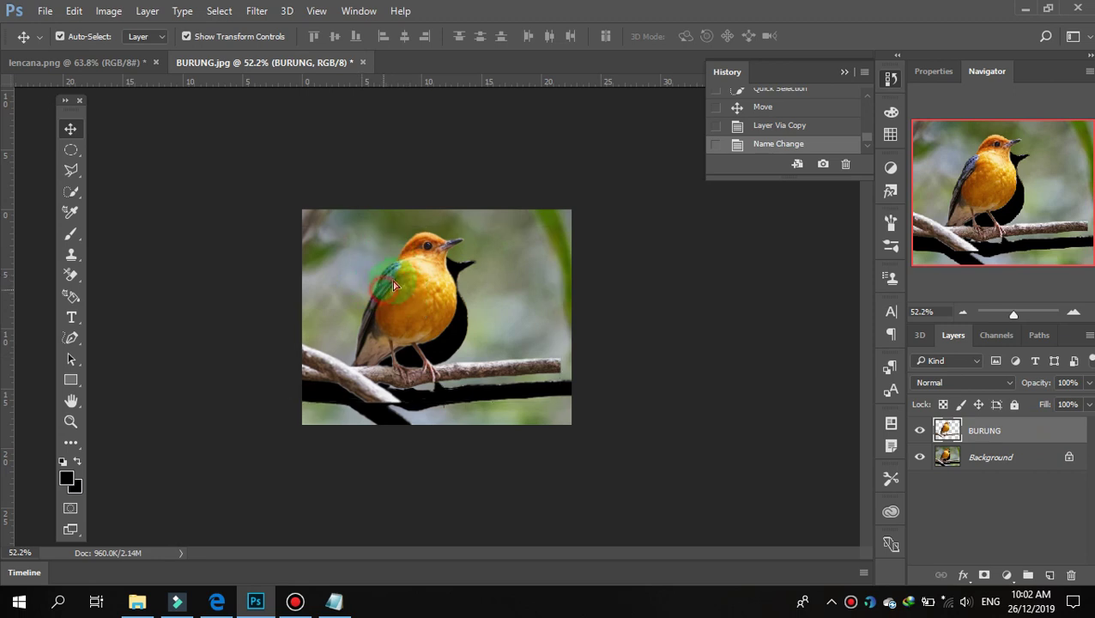
left_click_drag(377, 291, 485, 335)
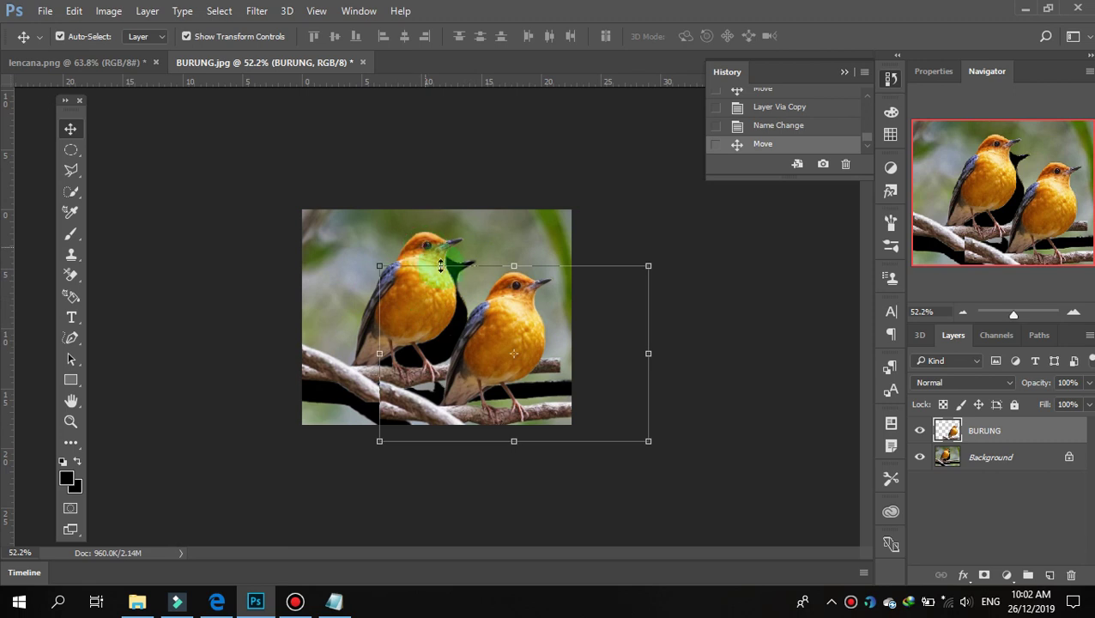
left_click_drag(513, 335, 468, 313)
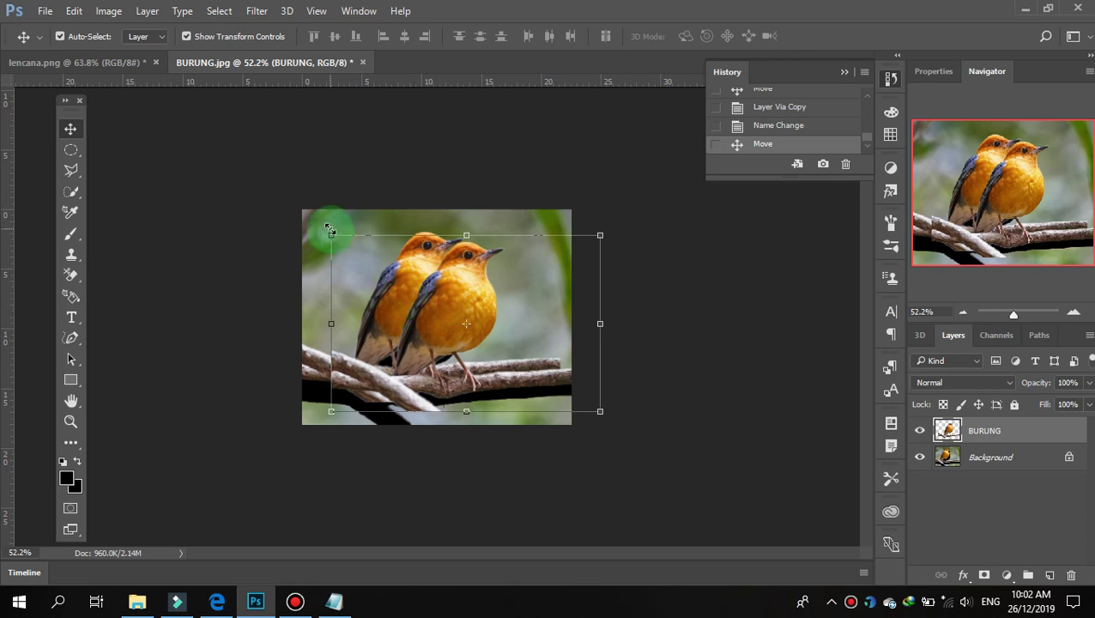
left_click(920, 457)
left_click_drag(477, 311, 457, 302)
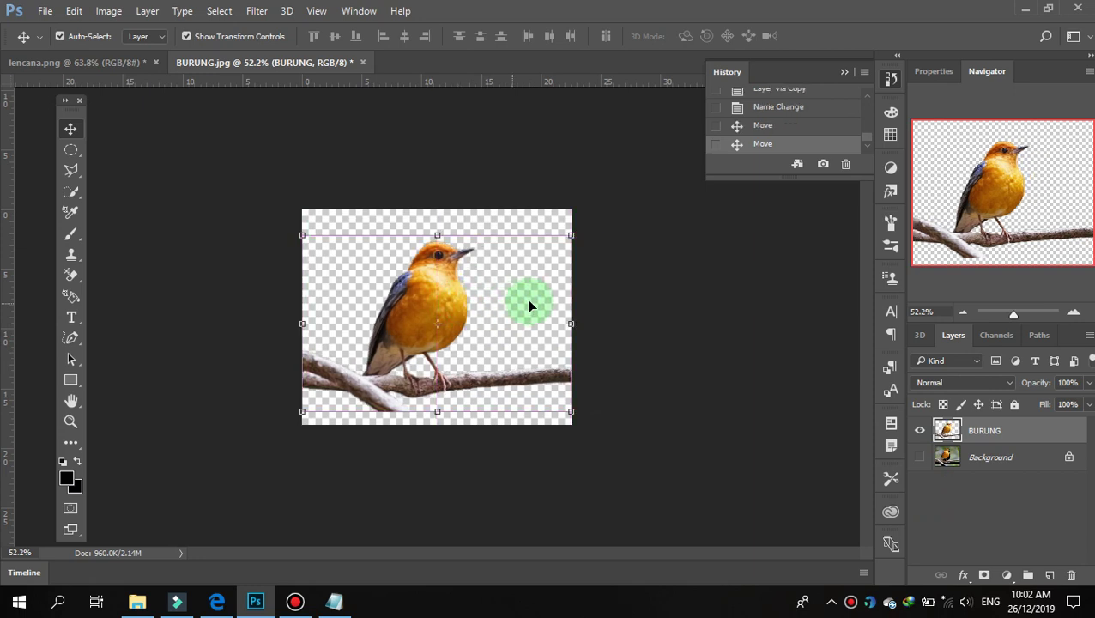
Deselect the bird layer and set PNG as the format in the image's export settings.
left_click(637, 357)
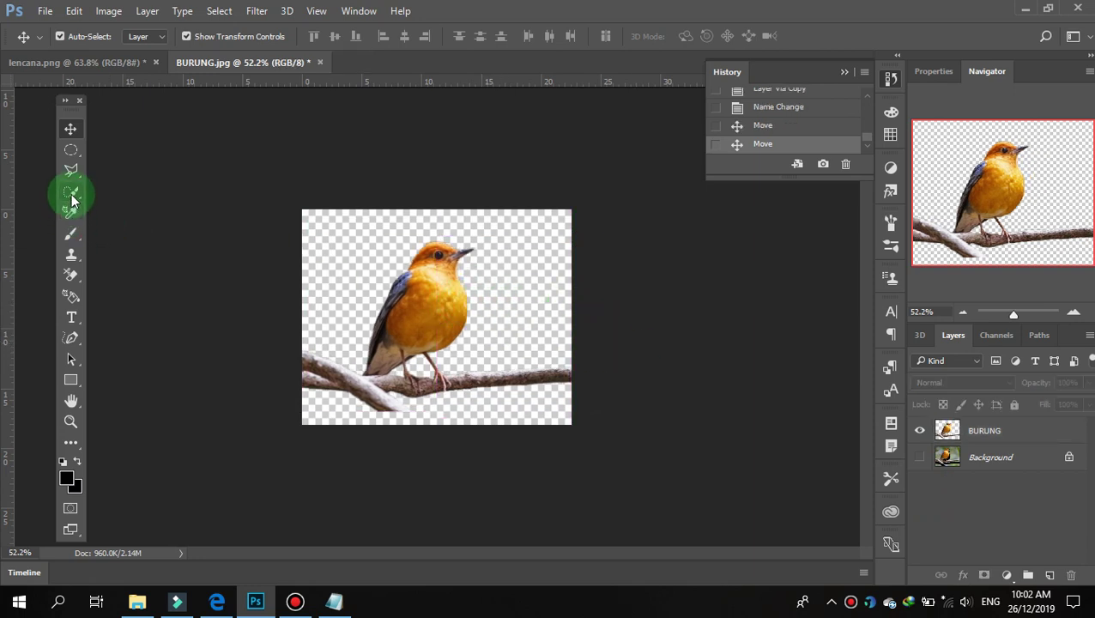
mouse_move(71, 199)
left_mouse_down()
mouse_move(130, 199)
mouse_move(131, 215)
mouse_move(585, 321)
mouse_move(469, 234)
mouse_move(435, 247)
mouse_move(212, 210)
mouse_move(40, 36)
left_mouse_up()
left_click(44, 12)
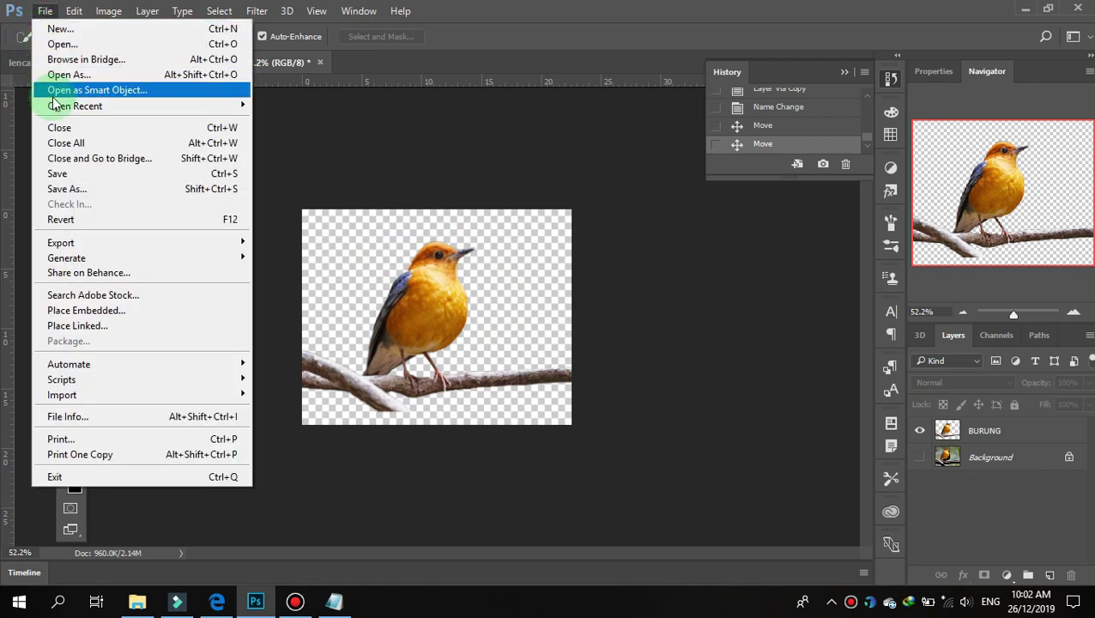
mouse_move(61, 243)
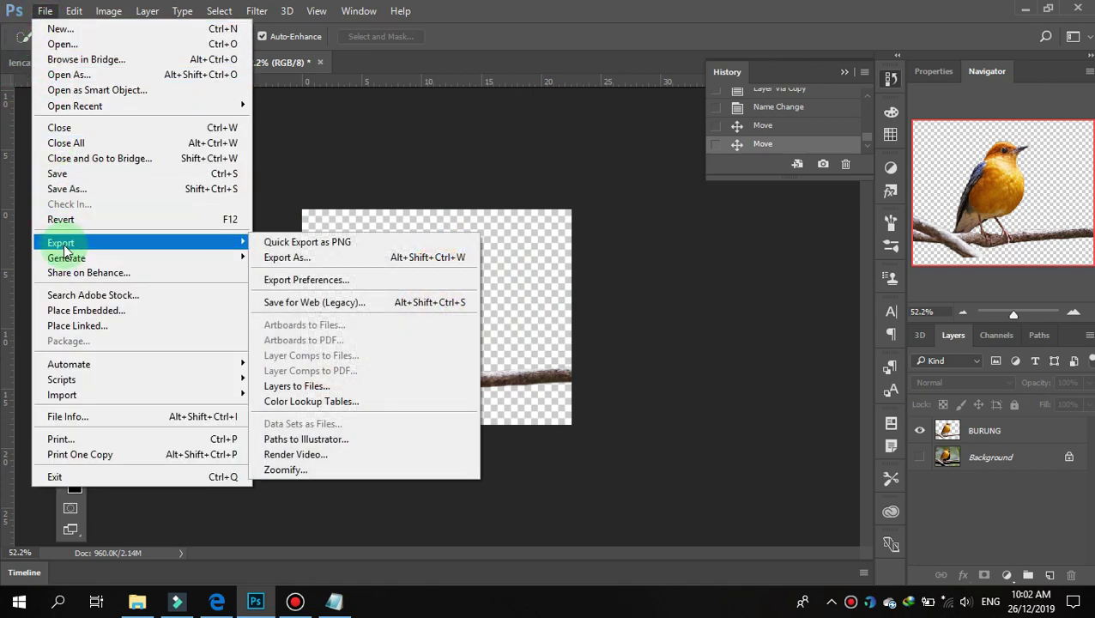
left_click(307, 257)
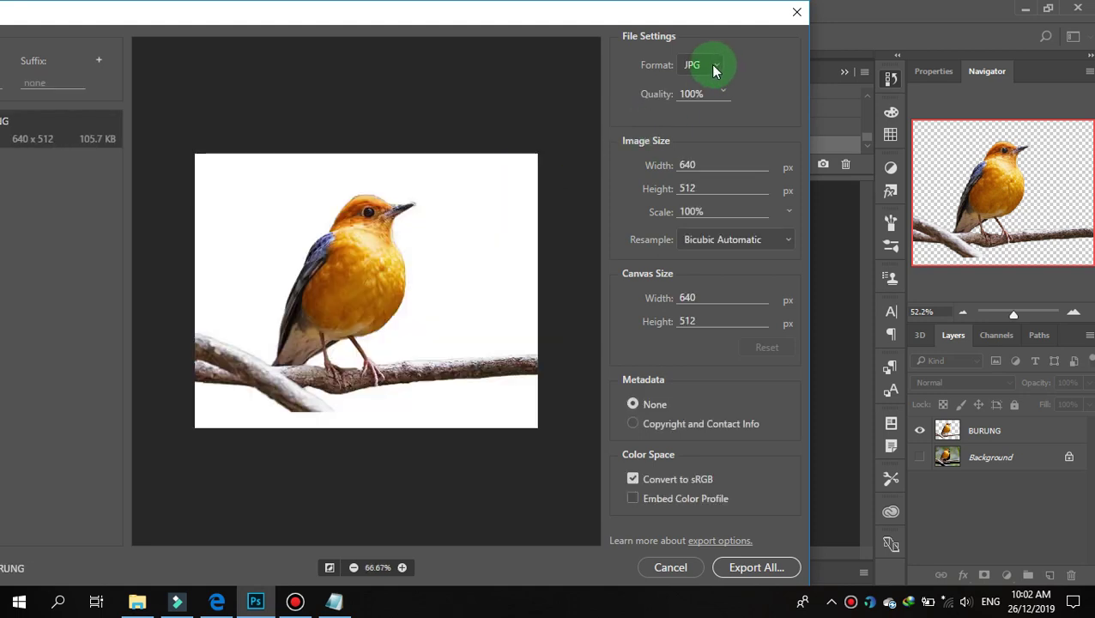
left_click(712, 66)
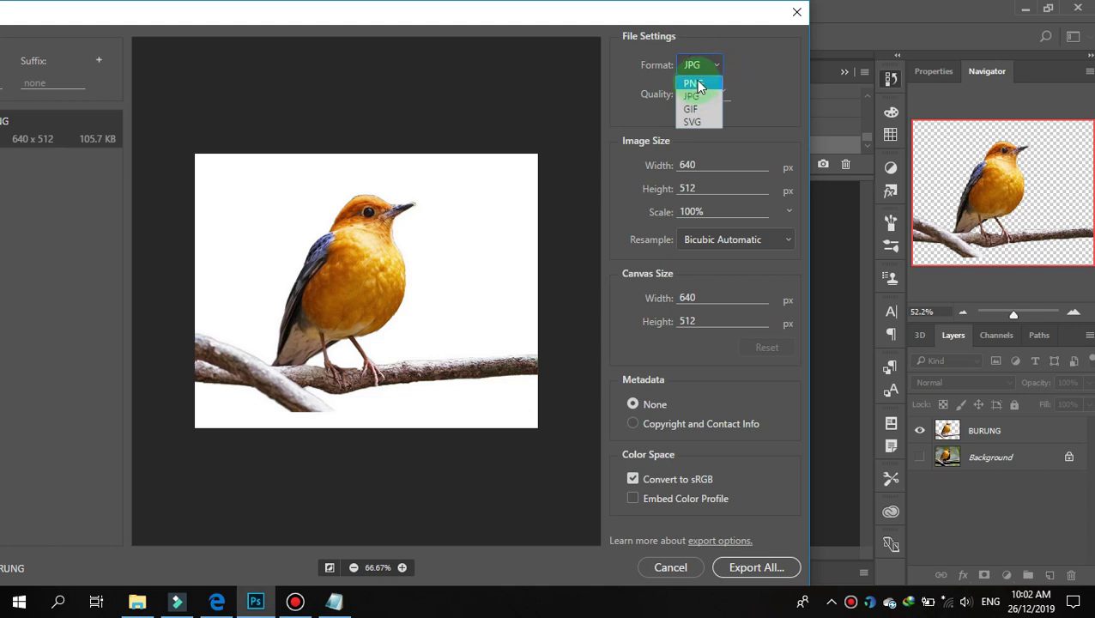
left_click(699, 90)
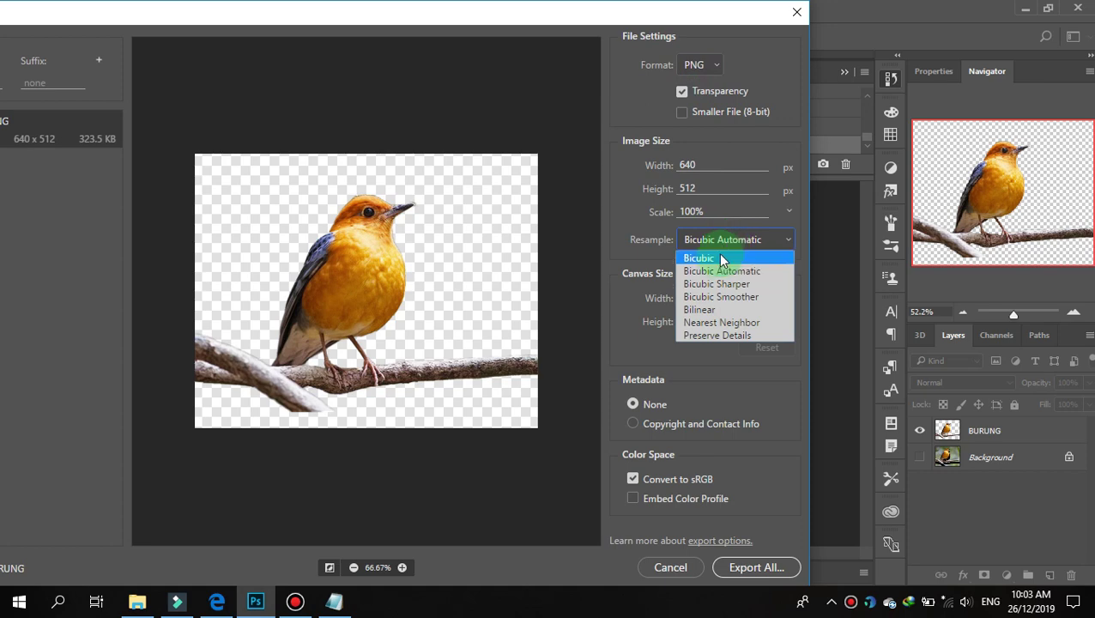
Try Bicubic resampling, cancel the export, and switch back to the Notepad notes.
left_click(718, 263)
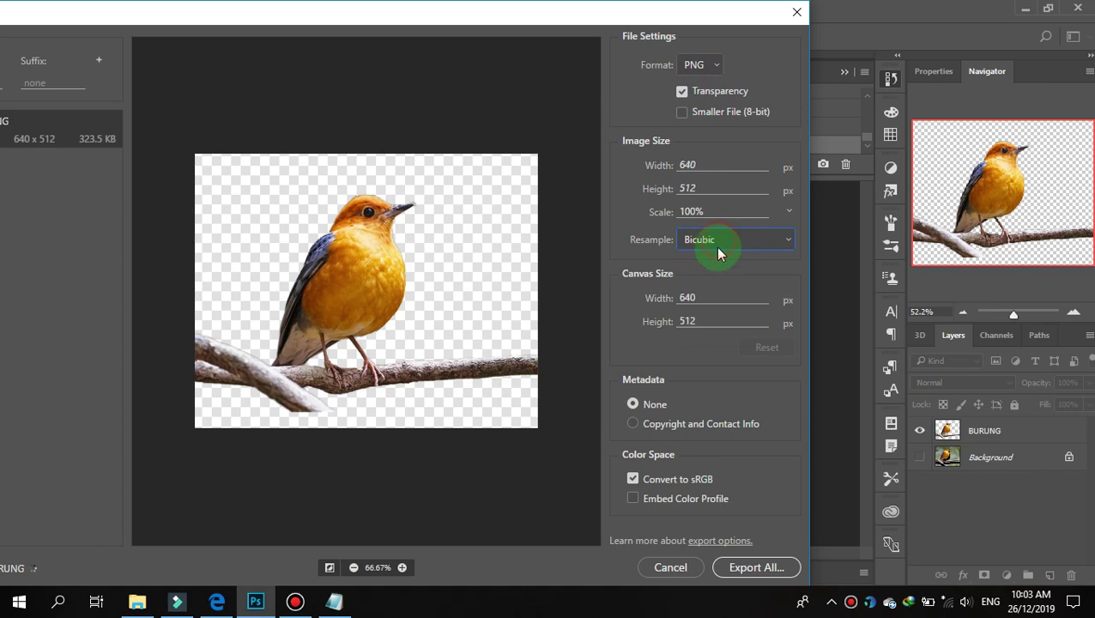
left_click(718, 248)
left_click(721, 276)
left_click(682, 568)
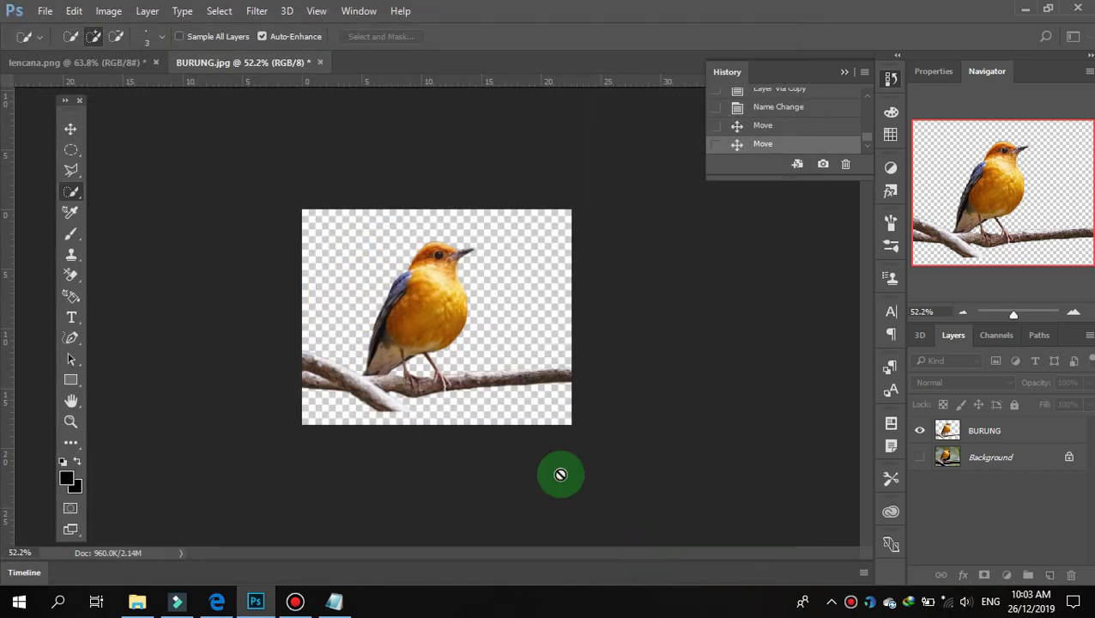
left_click(45, 10)
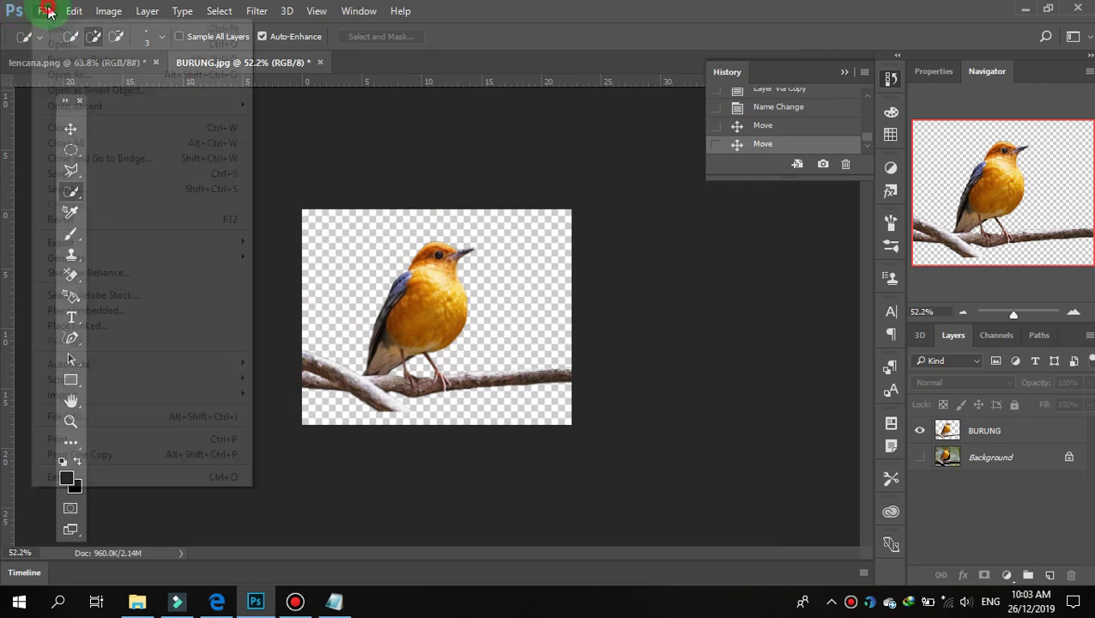
mouse_move(60, 243)
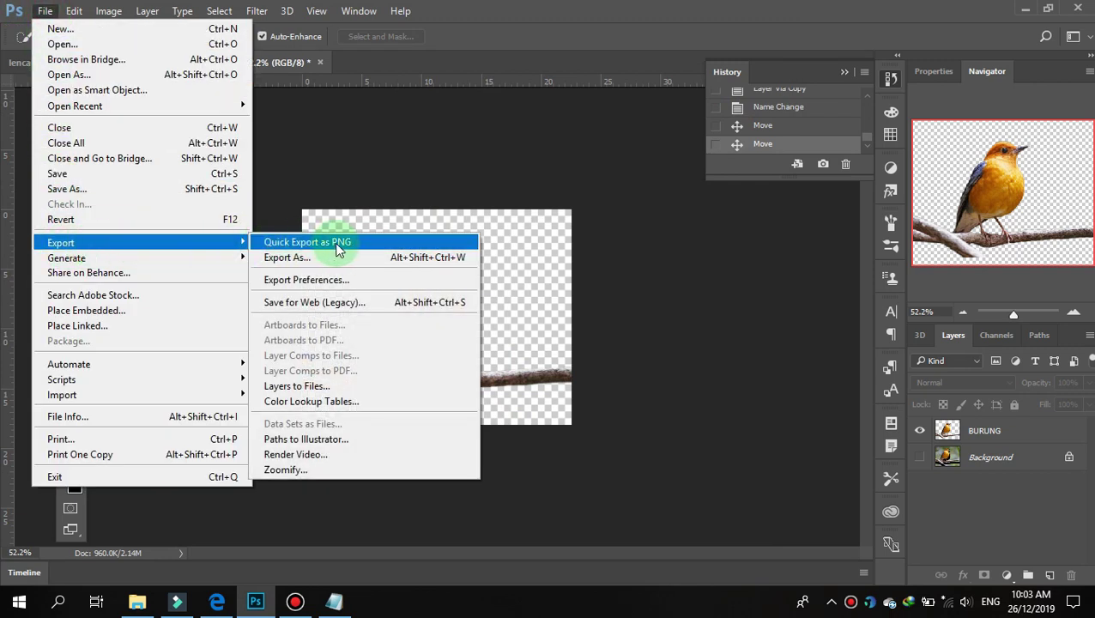
left_click(453, 151)
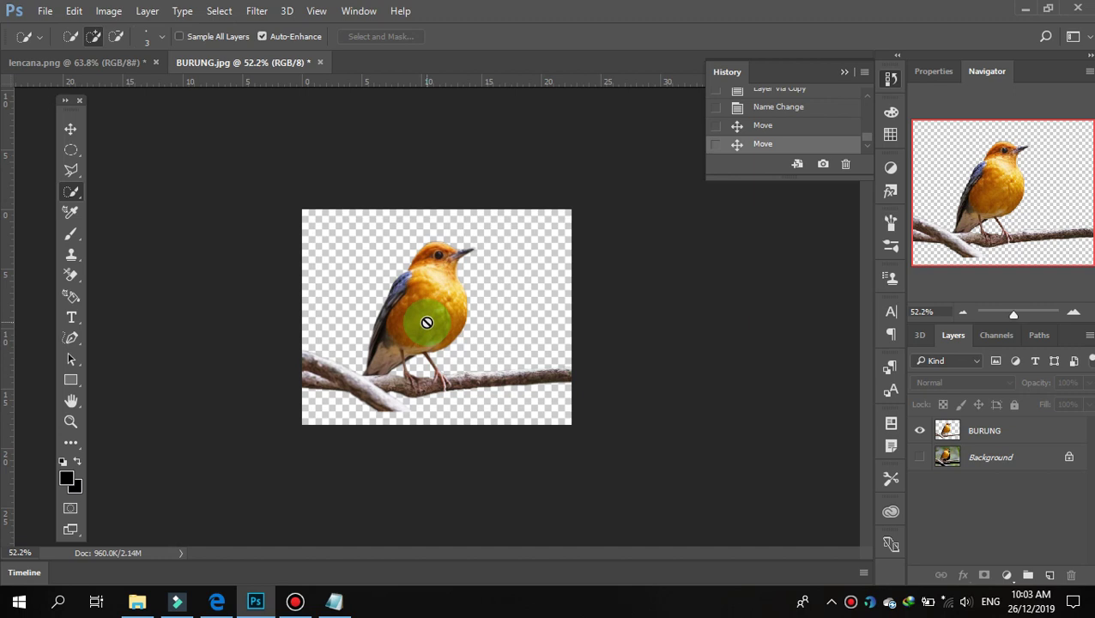
left_click(335, 600)
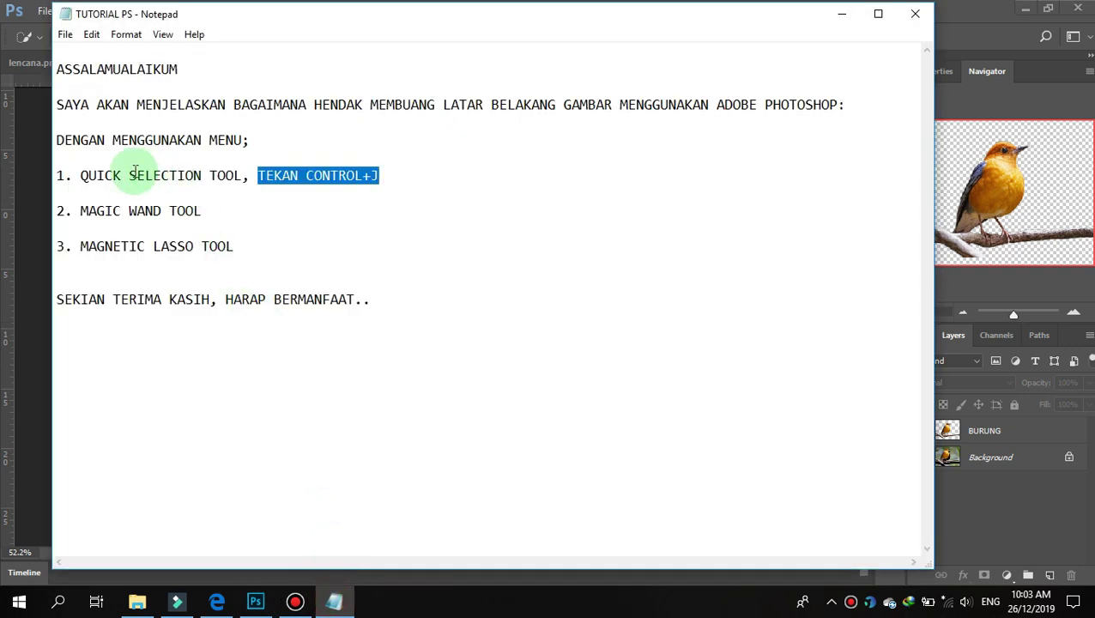
Highlight line 1, then MAGIC WAND TOOL, then MAGNETIC LASSO TOOL in the notes, and return to Photoshop.
left_click_drag(74, 174, 380, 170)
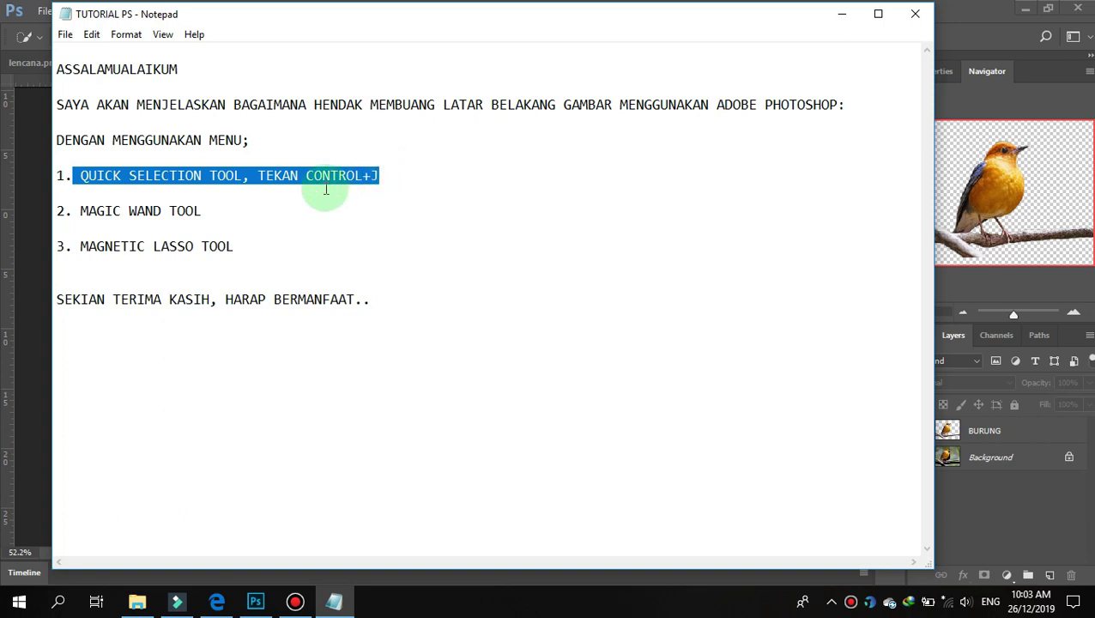
left_click(75, 210)
left_click_drag(77, 210, 203, 210)
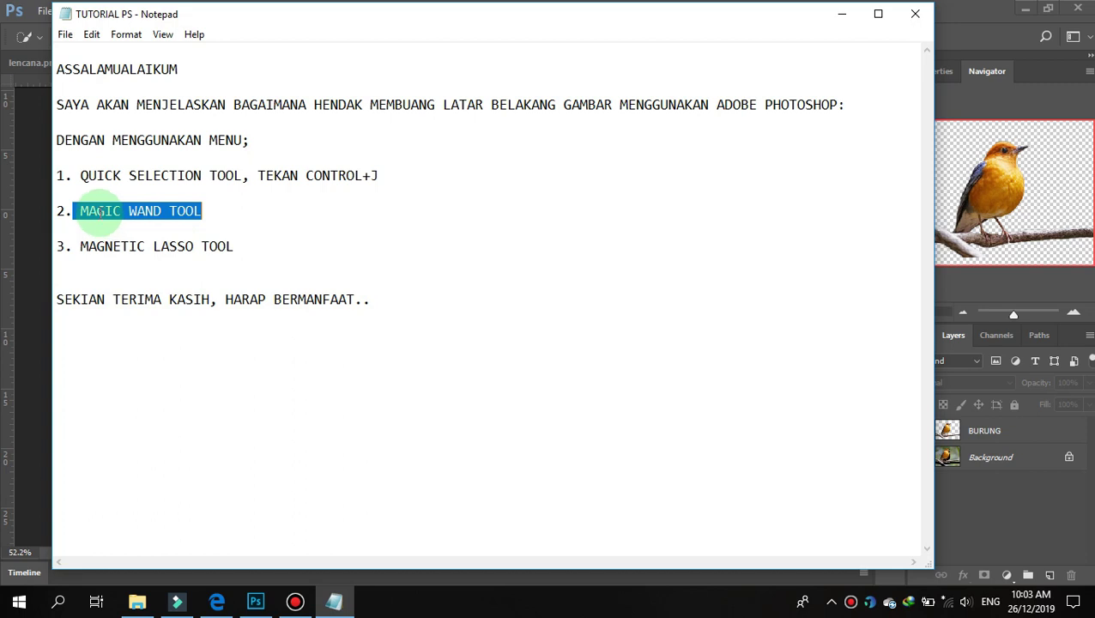
left_click(91, 210)
left_click_drag(79, 210, 204, 212)
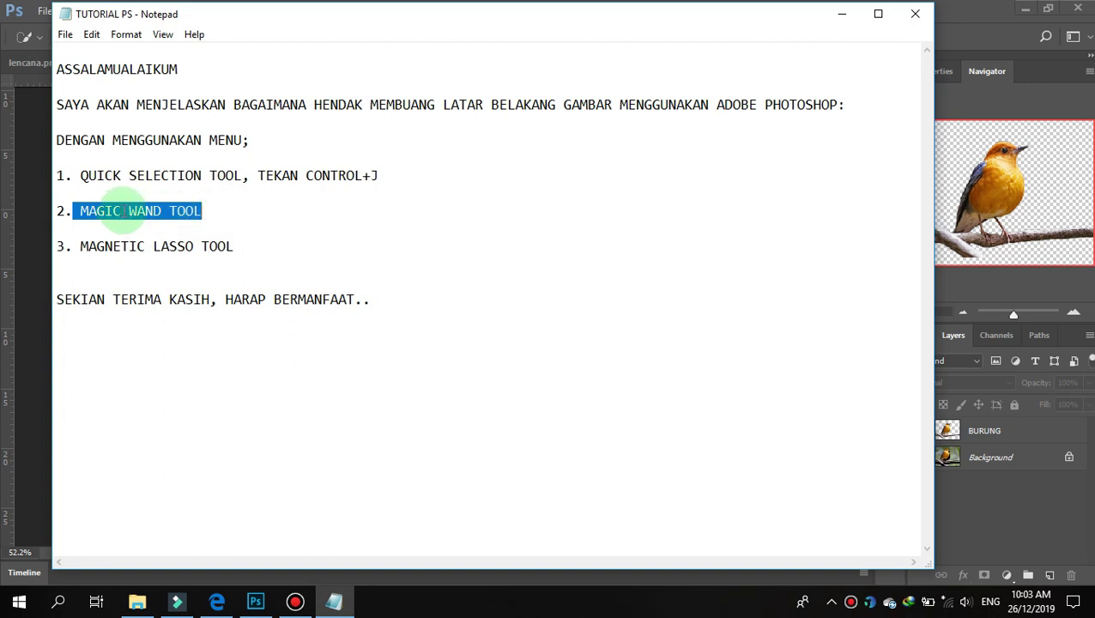
left_click_drag(73, 246, 245, 255)
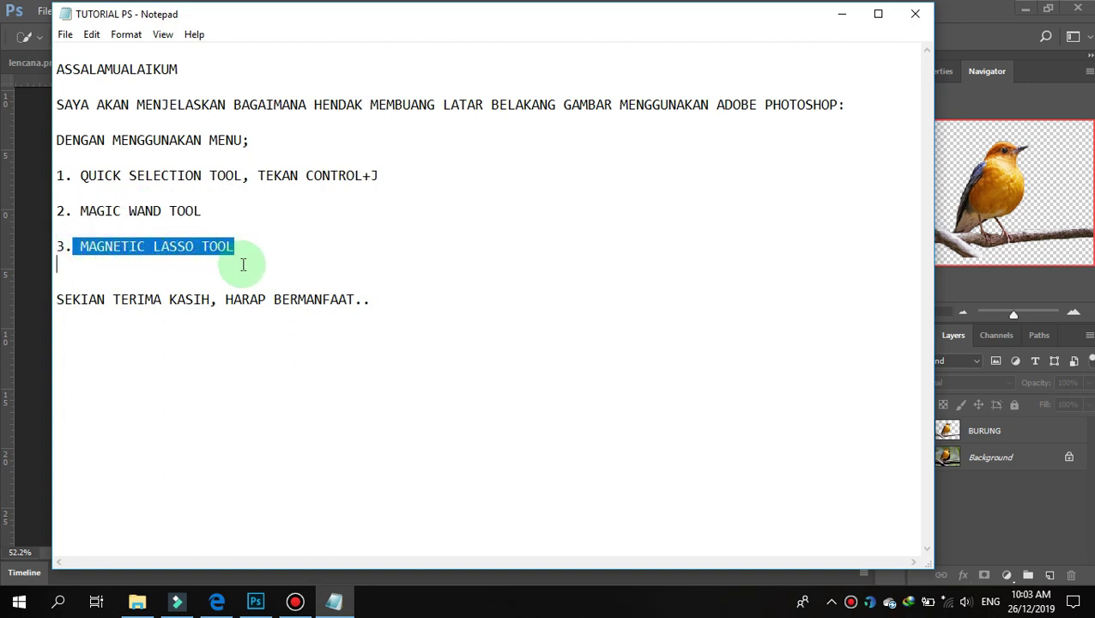
left_click(253, 604)
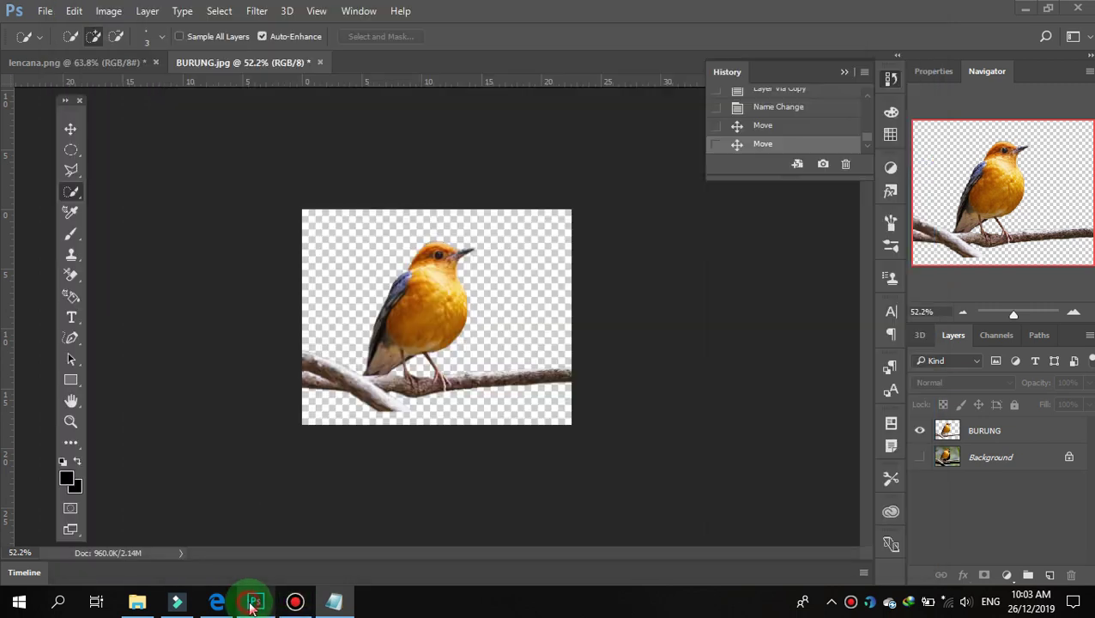
Open the anak.jpg photo of the boy.
right_click(340, 65)
left_click(394, 153)
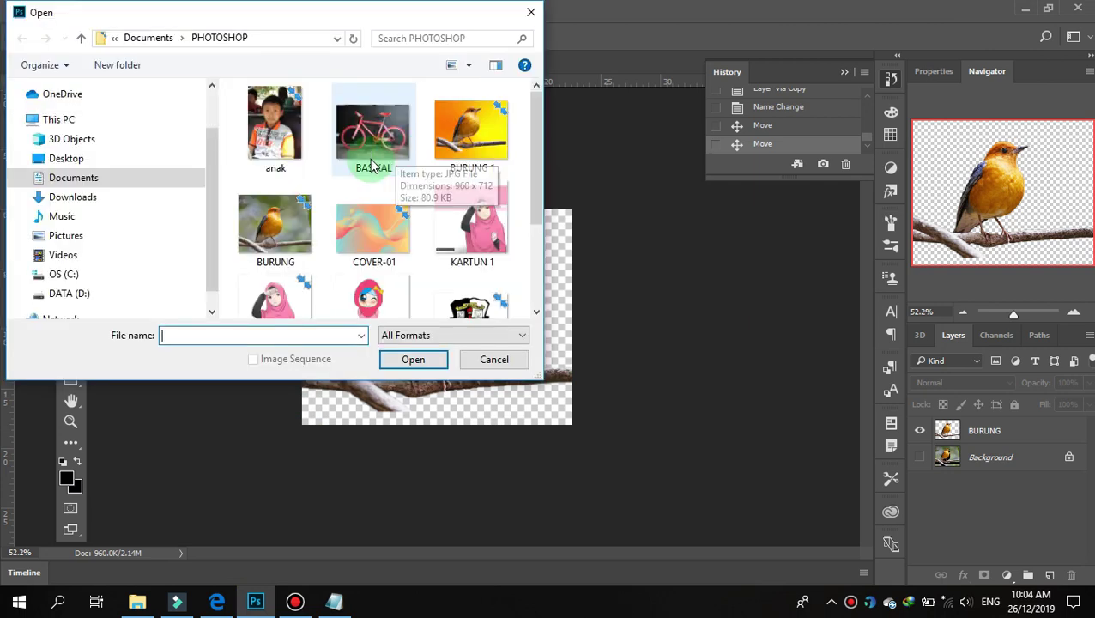
left_click(275, 129)
left_click(410, 364)
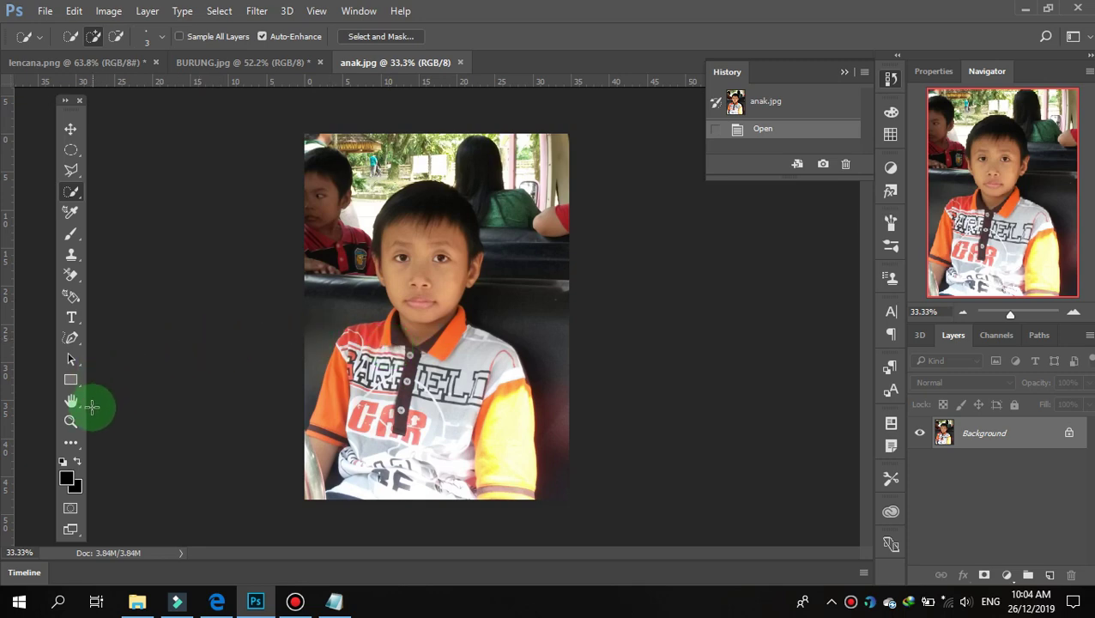
Switch to the Magnetic Lasso Tool and zoom in on the boy's photo.
left_click(72, 441)
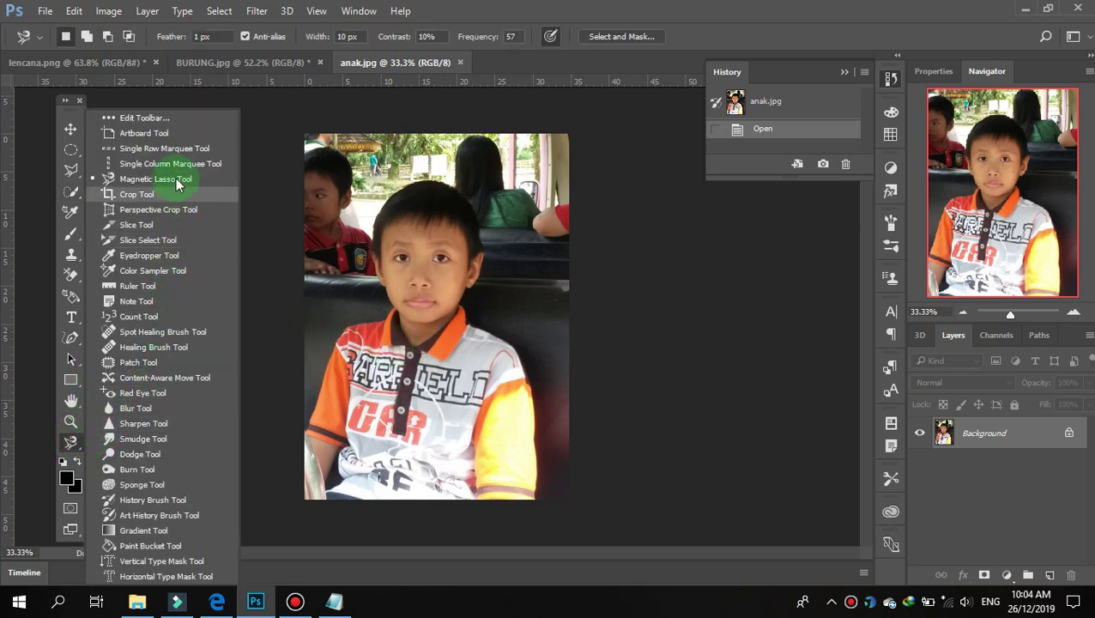
left_click(153, 178)
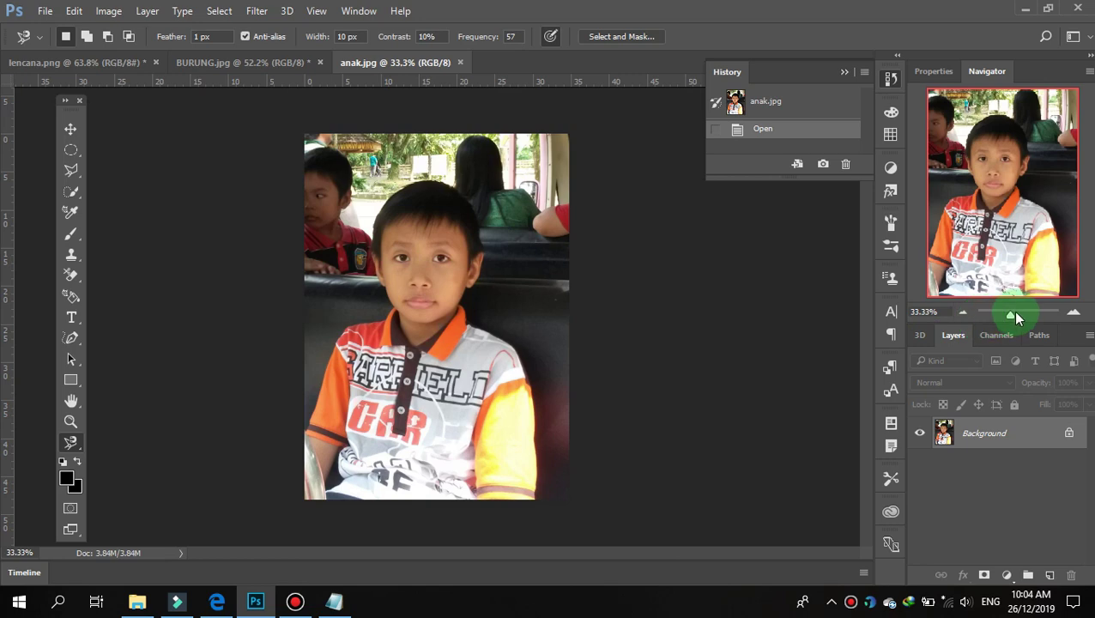
left_click_drag(1012, 314, 1012, 317)
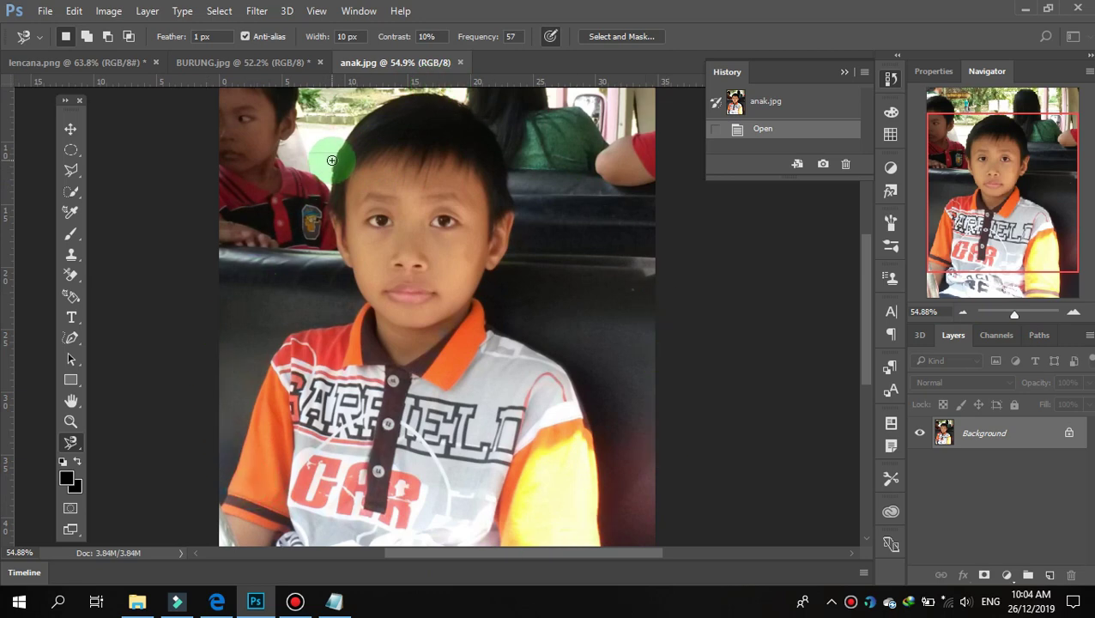
Trace the boy's head and shirt with the Magnetic Lasso, restoring the selection from History.
left_click(331, 161)
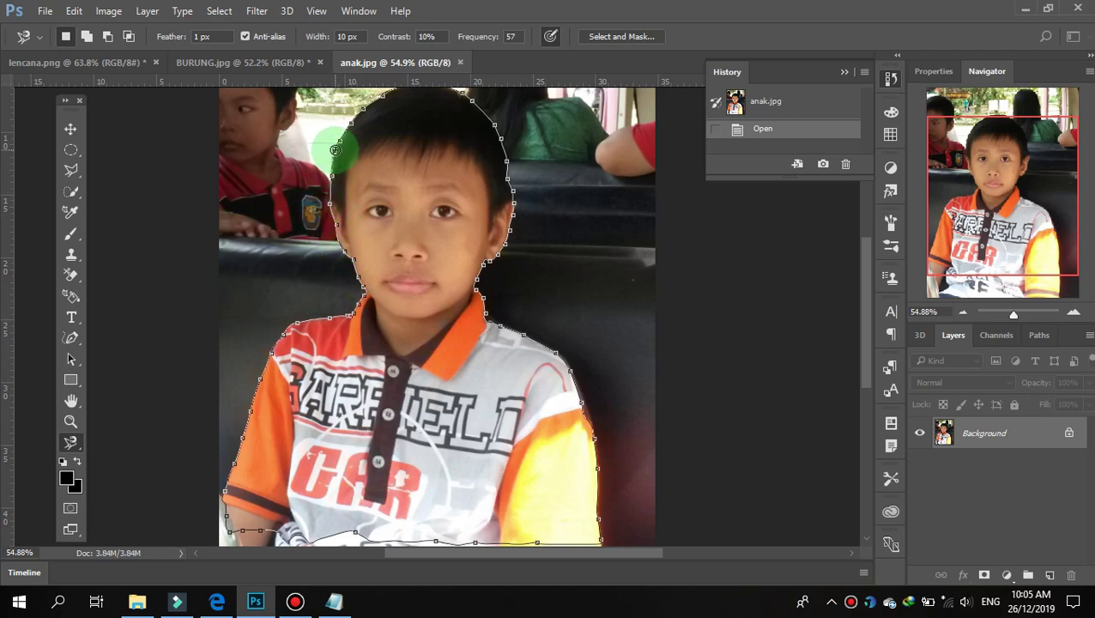
left_click(334, 150)
left_click(335, 151)
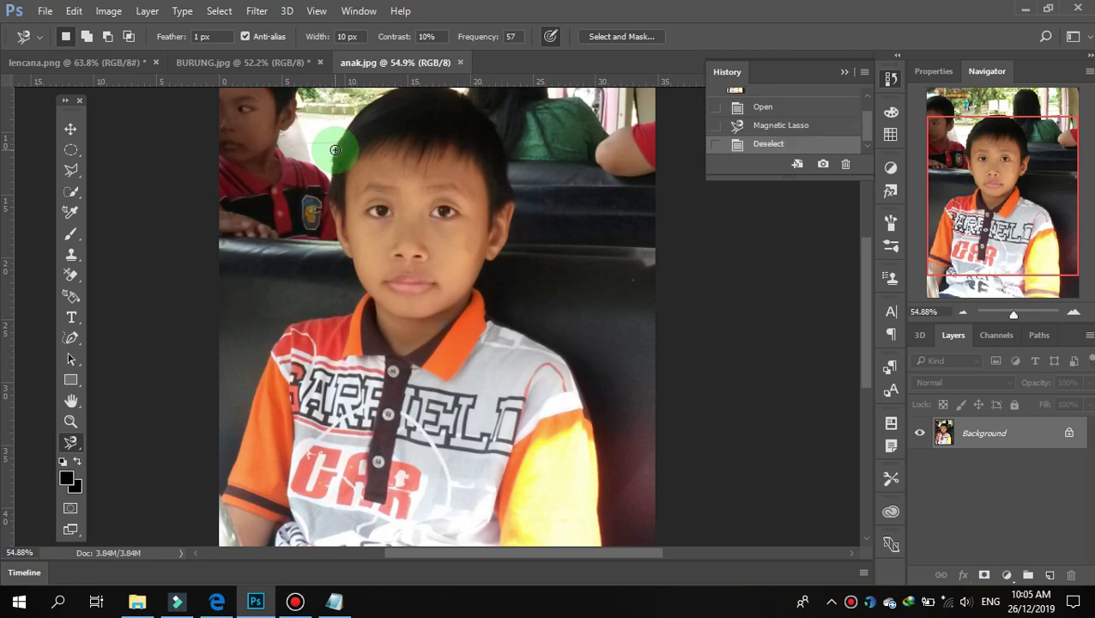
left_click(763, 125)
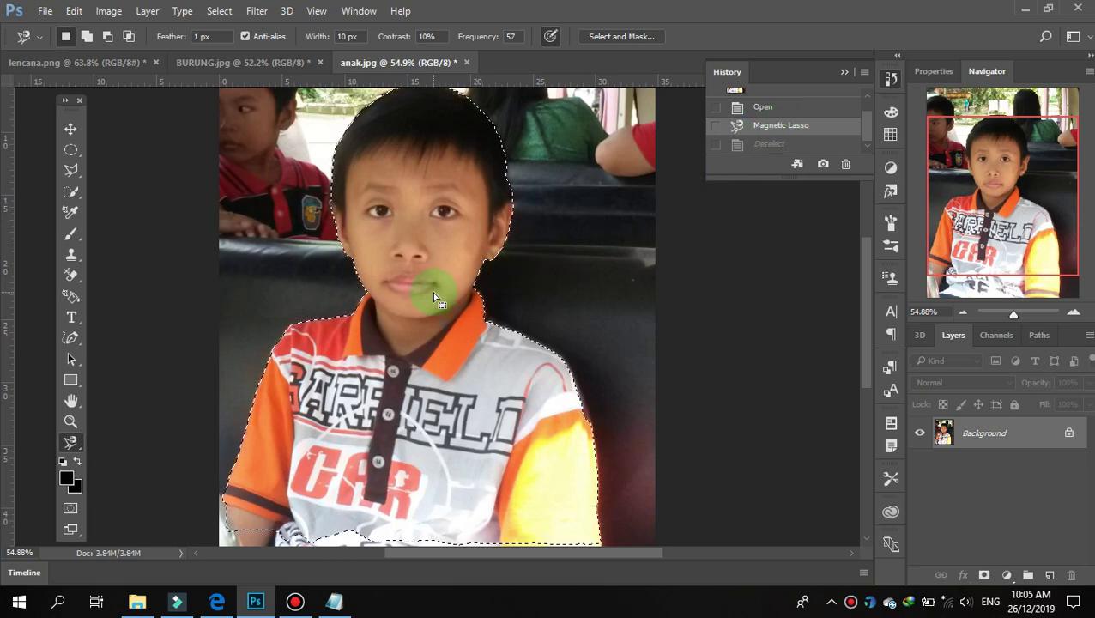
Select the Move tool and nudge the selected boy slightly sideways.
left_click(72, 128)
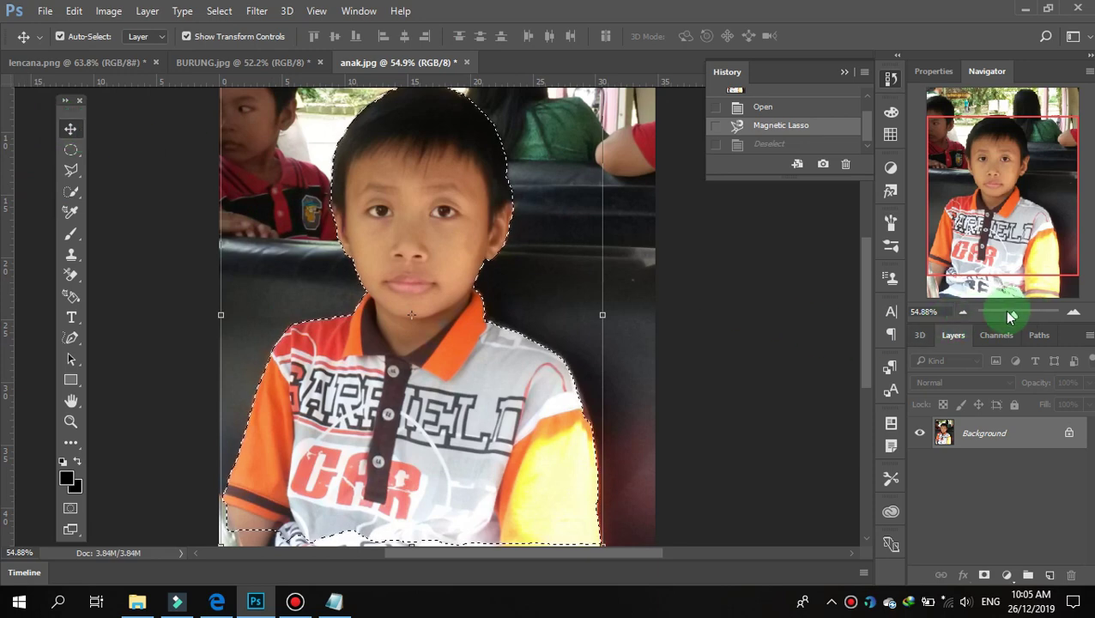
left_click_drag(1011, 314, 1006, 318)
left_click(962, 311)
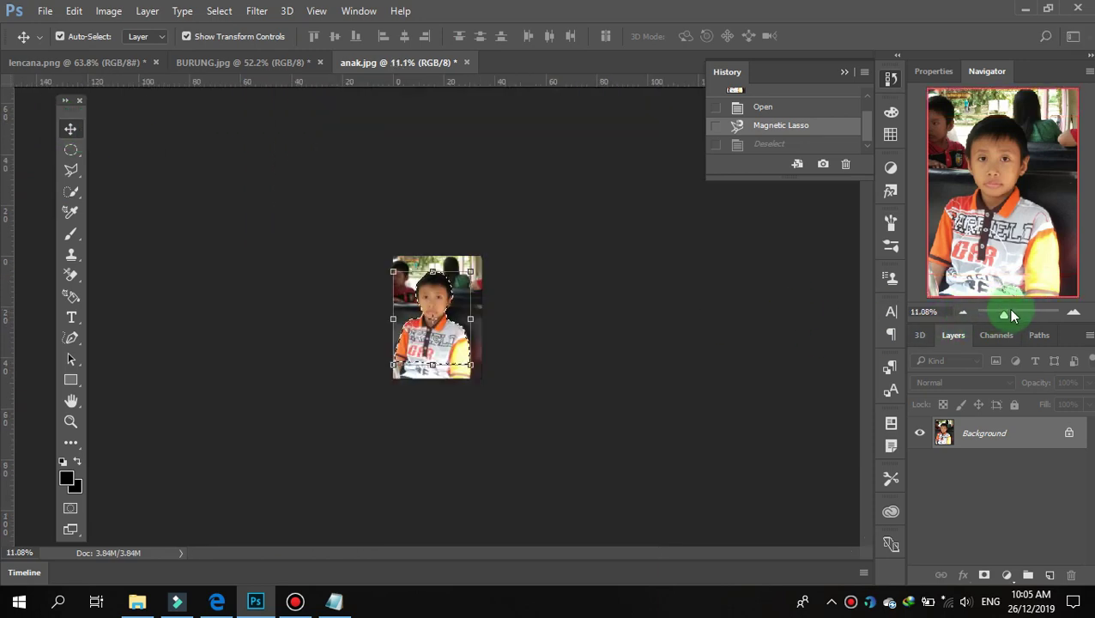
left_click(1012, 314)
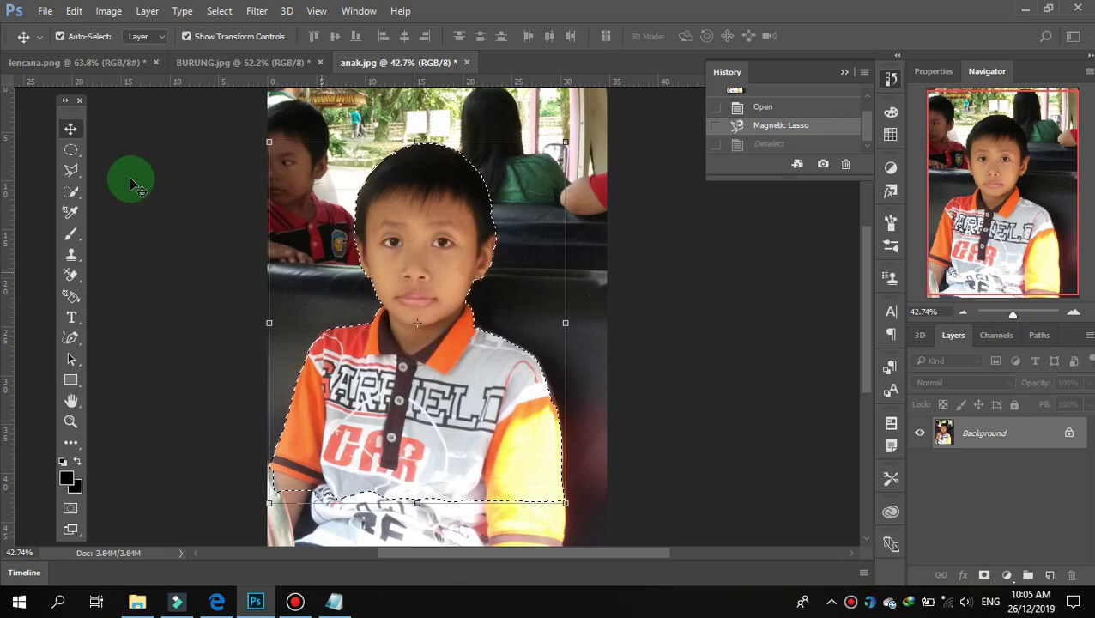
mouse_move(358, 262)
left_mouse_down()
mouse_move(415, 258)
mouse_move(371, 261)
left_mouse_up()
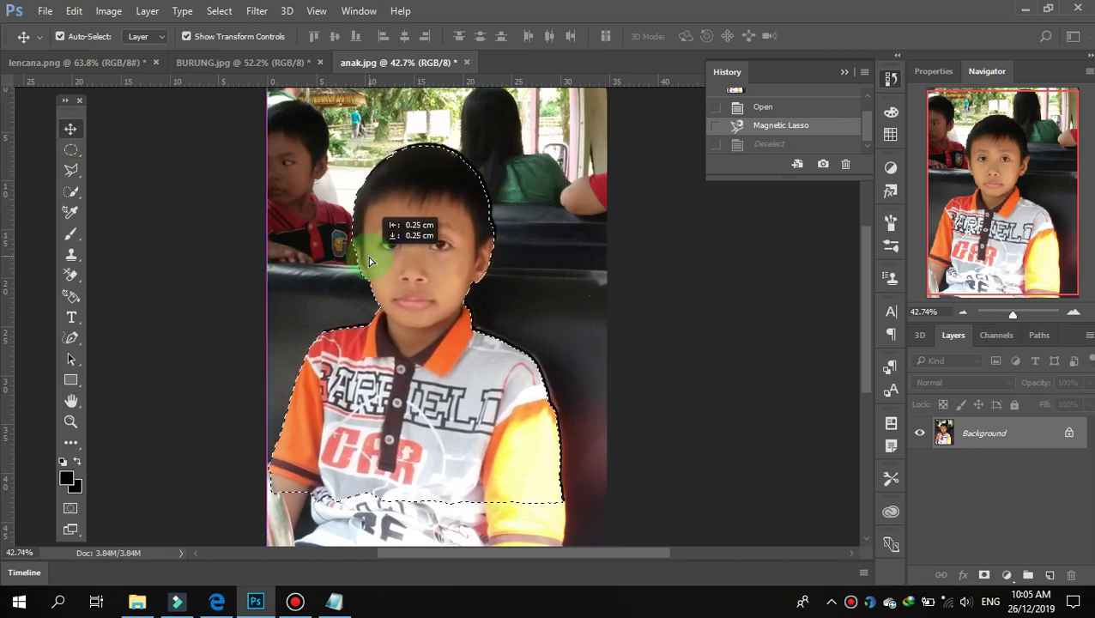
left_click_drag(371, 261, 373, 260)
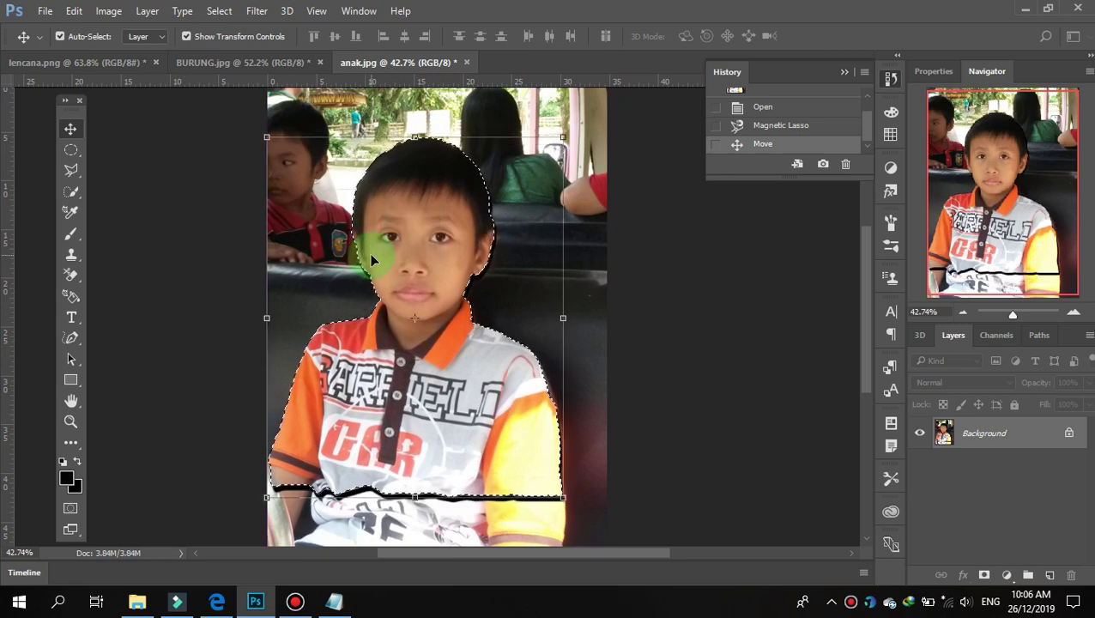
Copy the boy onto Layer 1 with Ctrl+J and drag the copy beside the original.
key("ctrl+j")
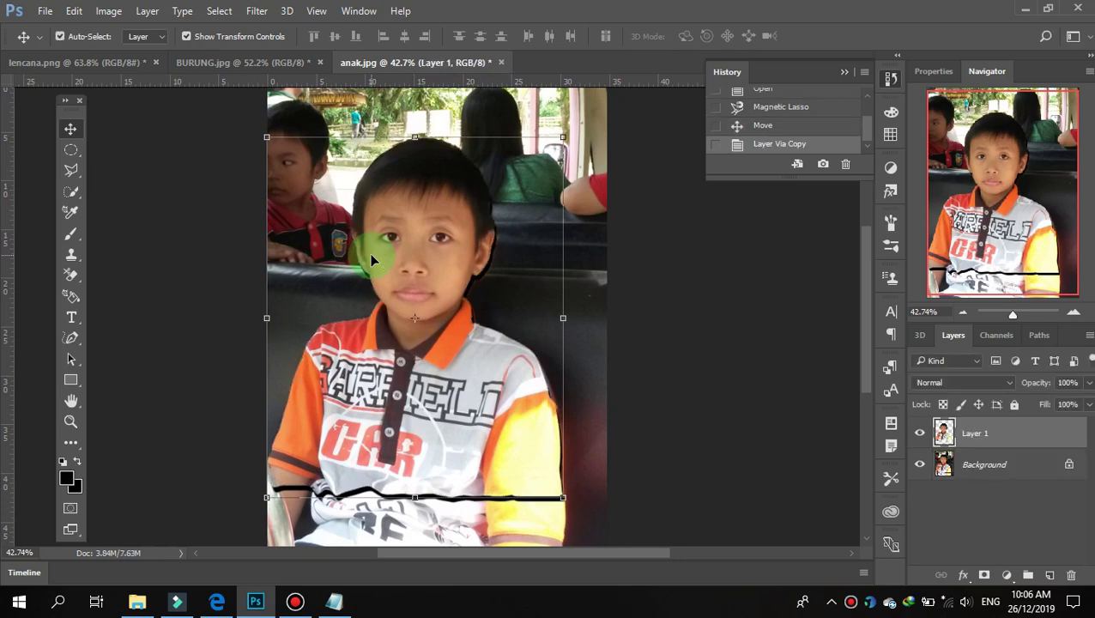
mouse_move(370, 256)
left_mouse_down()
mouse_move(444, 260)
mouse_move(491, 228)
left_mouse_up()
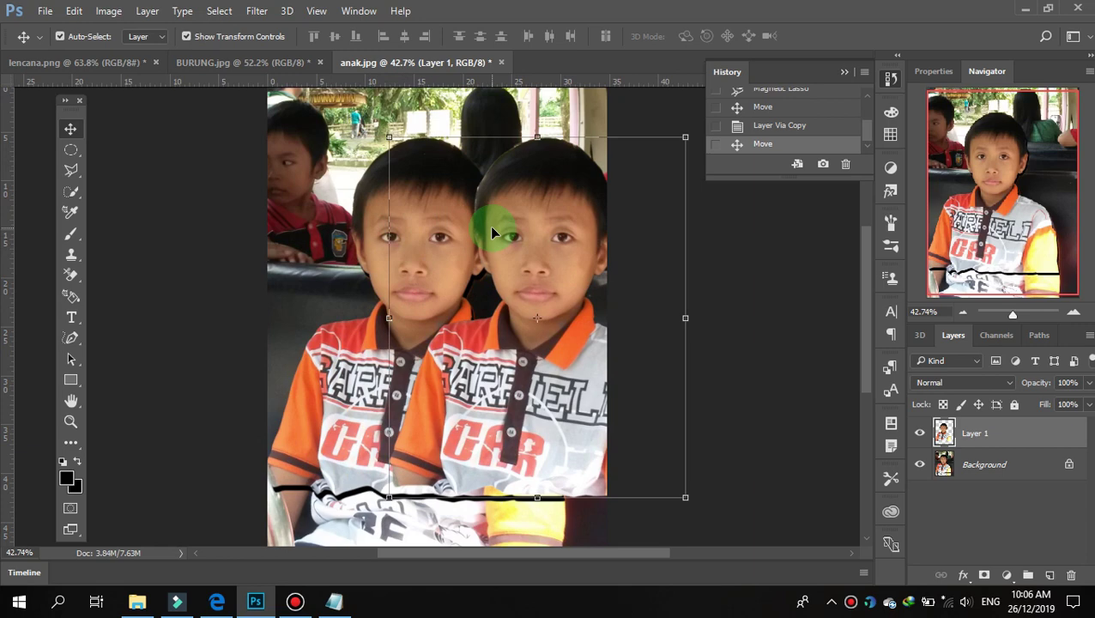
left_click_drag(493, 231, 311, 237)
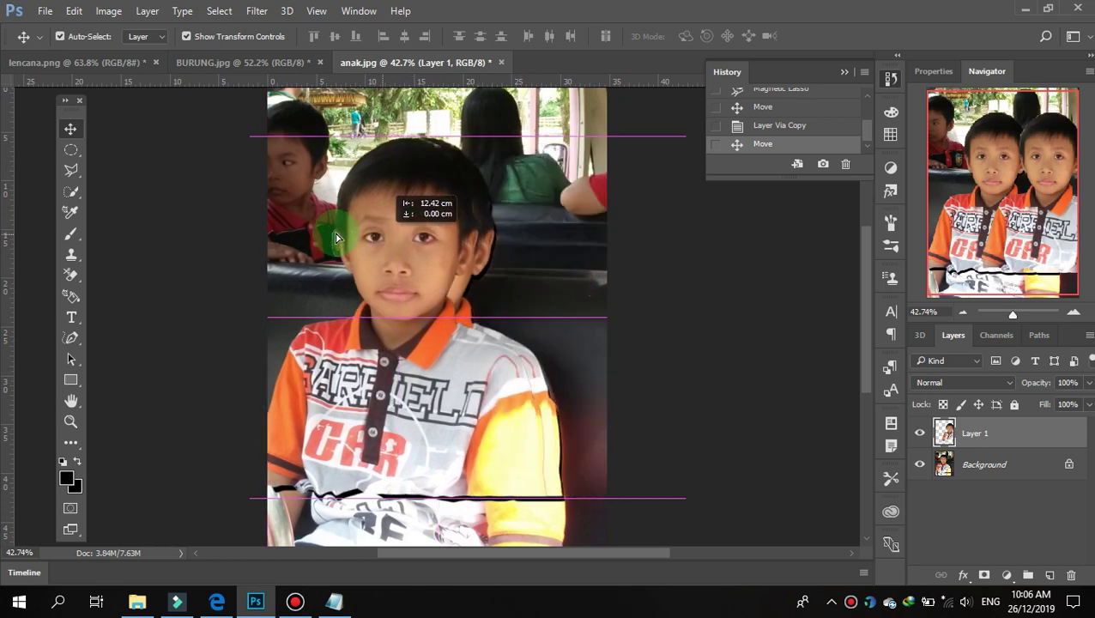
left_click_drag(424, 236, 500, 237)
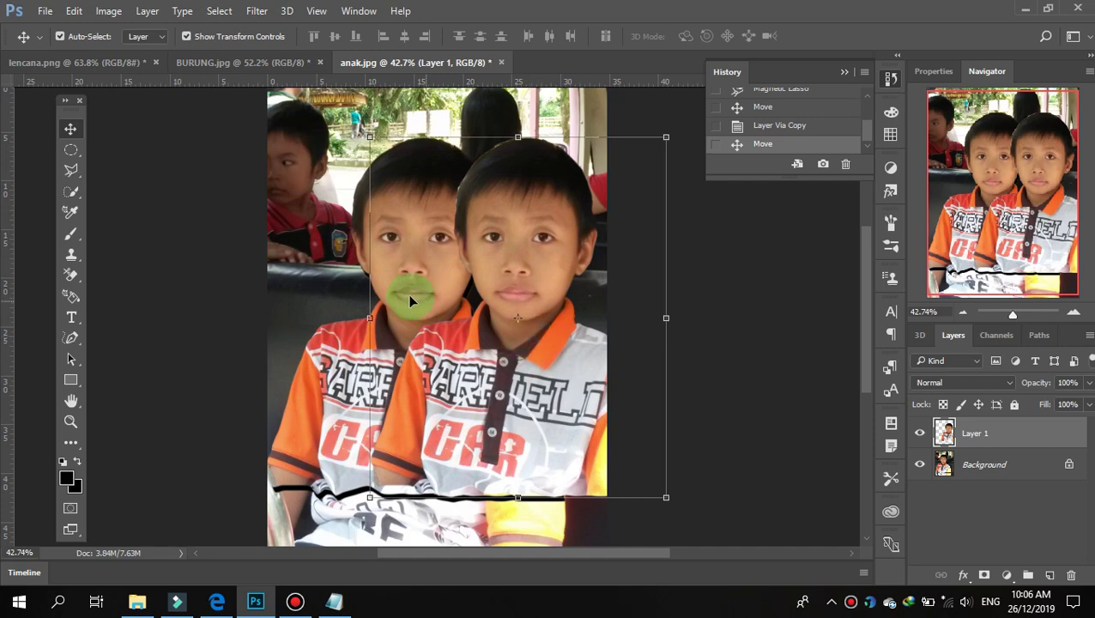
Hide the Background layer, settle the cut-out boy on the canvas, and zoom out.
left_click(919, 464)
left_click_drag(527, 301, 451, 298)
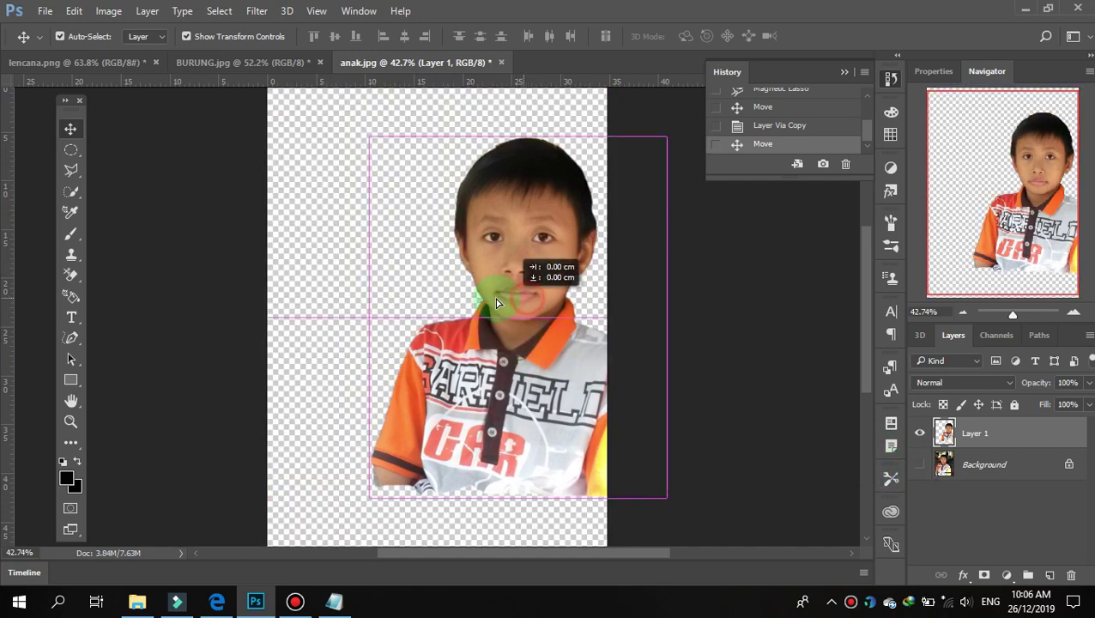
left_click_drag(446, 302, 446, 302)
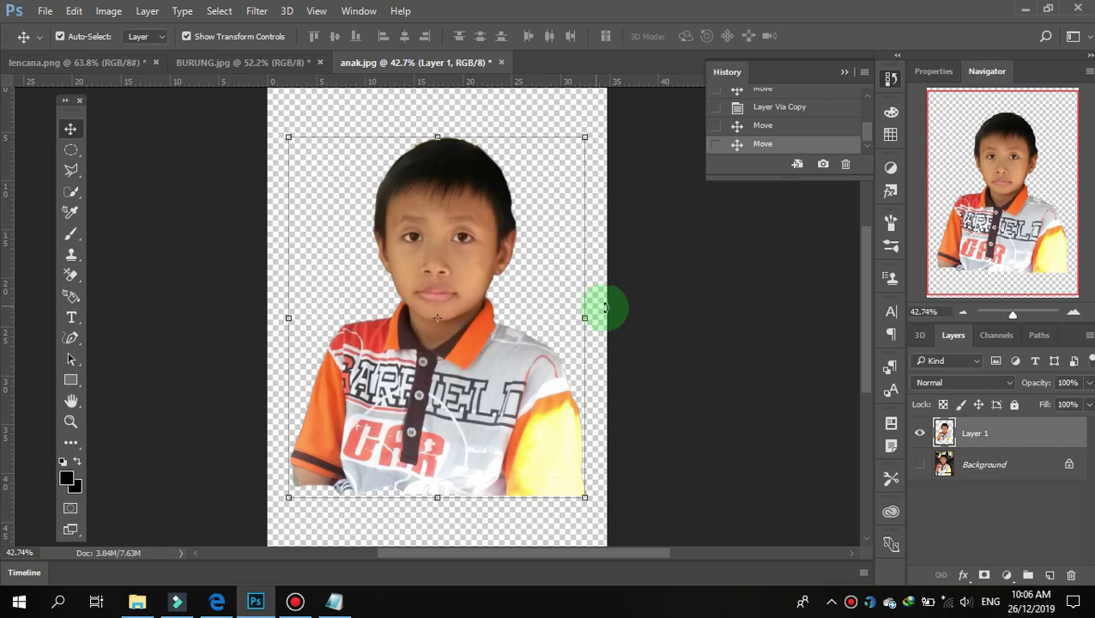
left_click(665, 360)
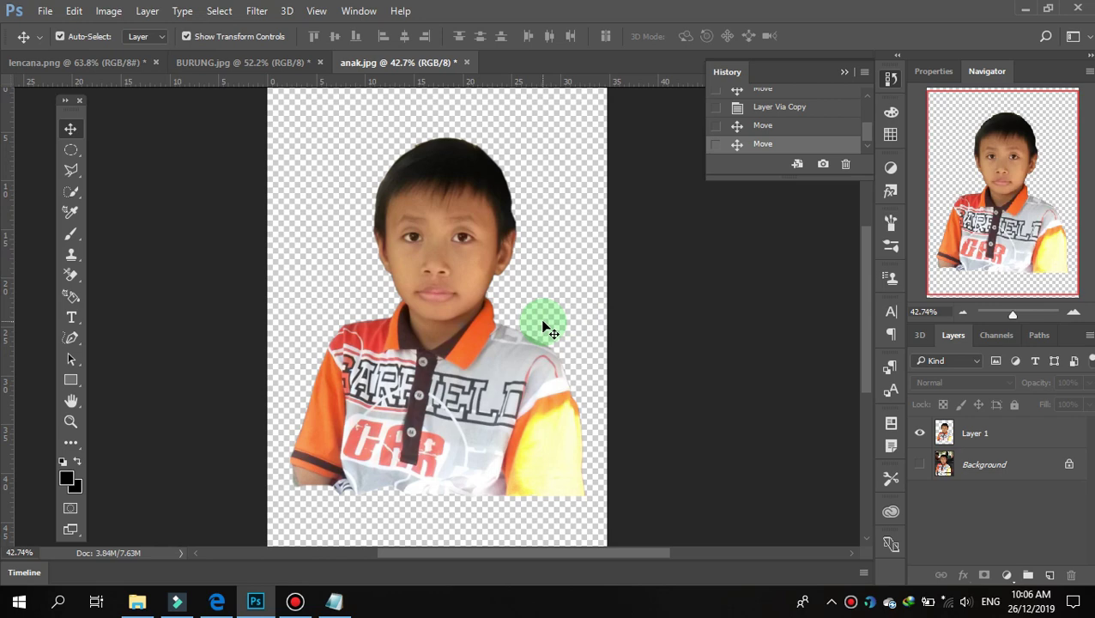
key("ctrl+minus")
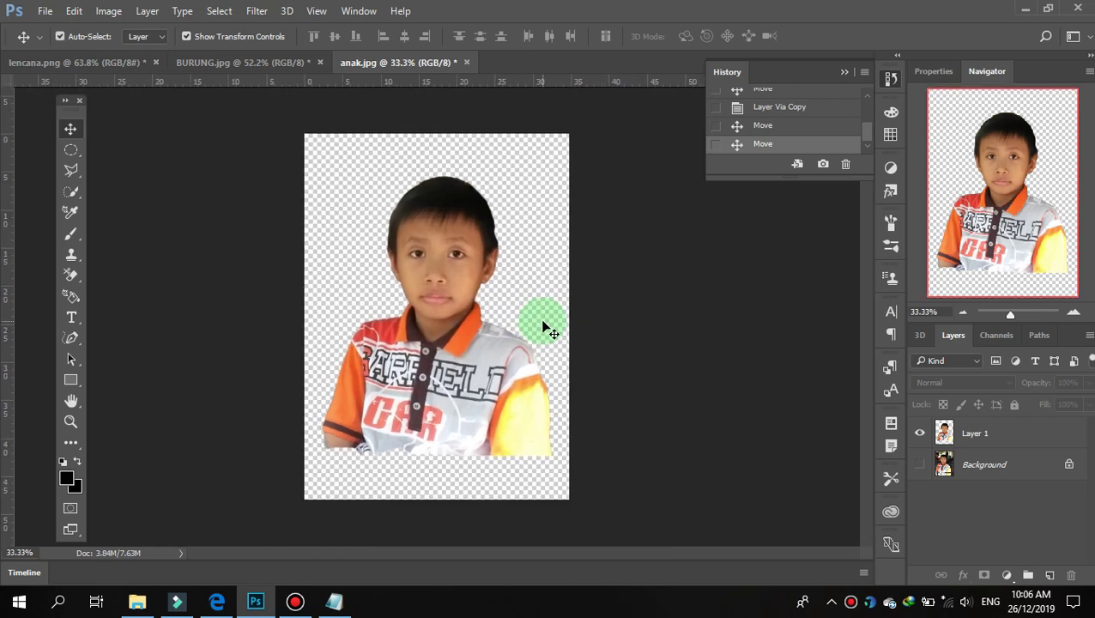
left_click(71, 441)
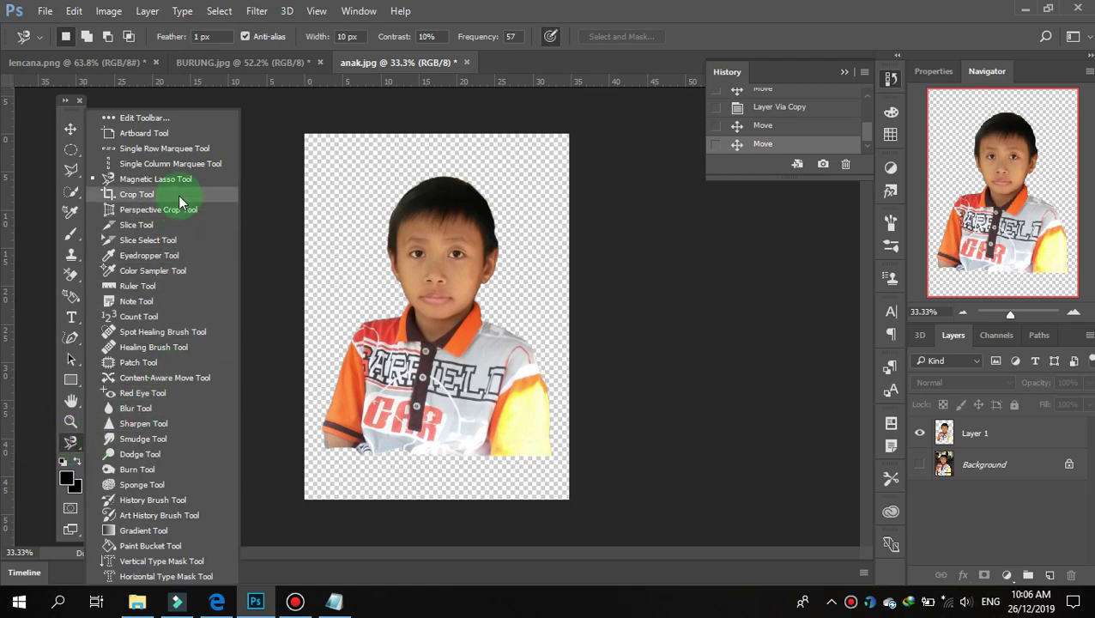
Crop the canvas to a tight portrait around the boy and add an empty Layer 2.
left_click(176, 193)
left_click_drag(307, 498, 317, 467)
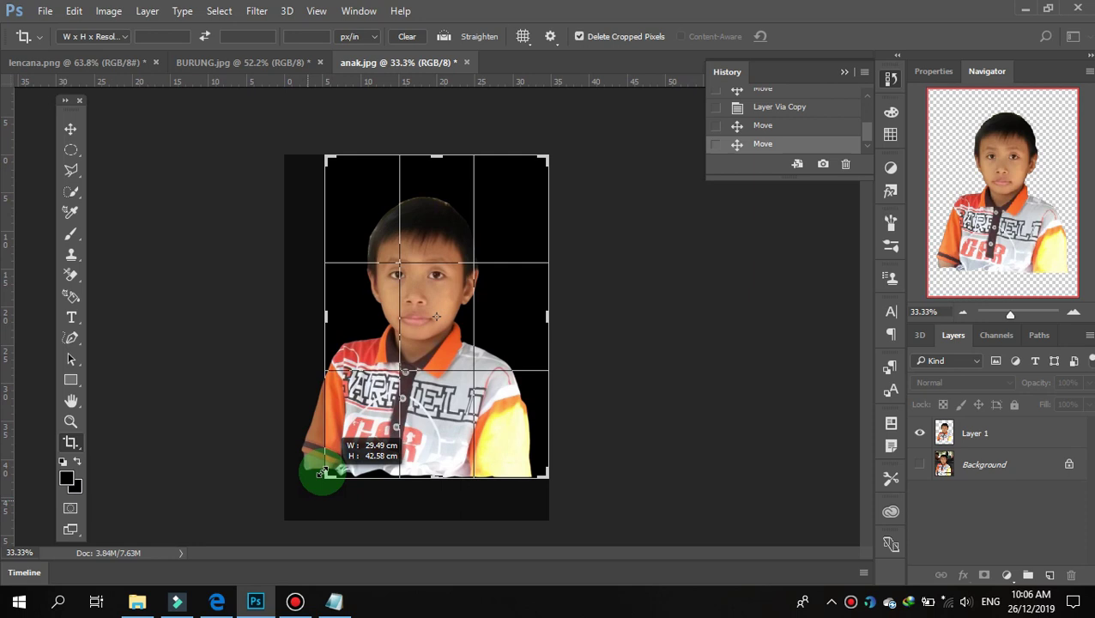
mouse_move(521, 489)
left_mouse_down()
mouse_move(550, 466)
mouse_move(532, 455)
left_mouse_up()
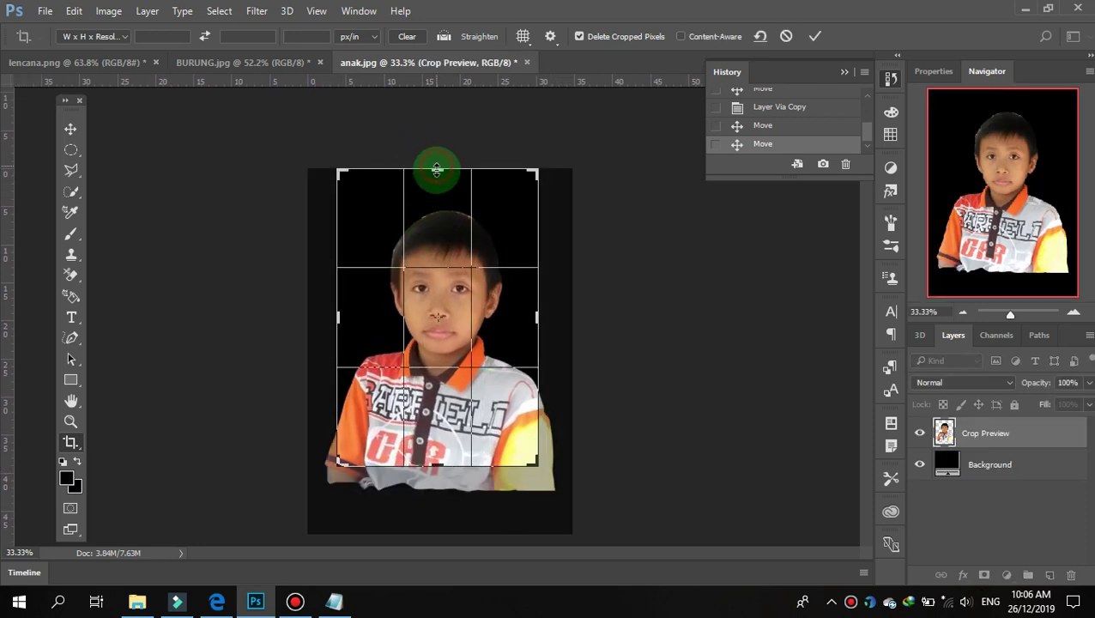
left_click_drag(437, 169, 441, 173)
left_click(815, 37)
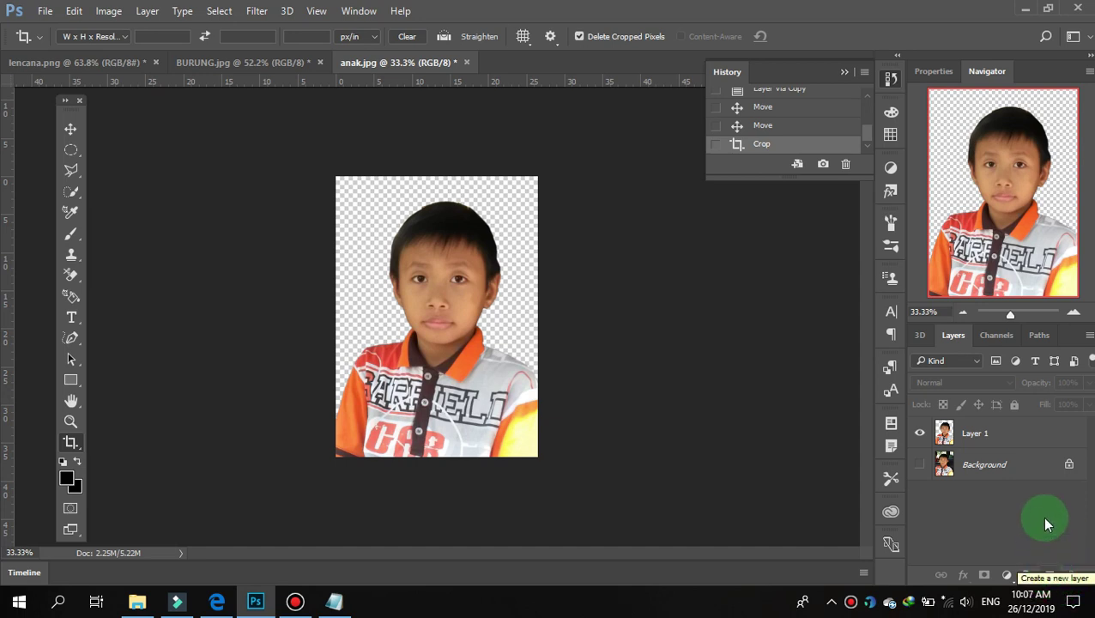
left_click(1049, 575)
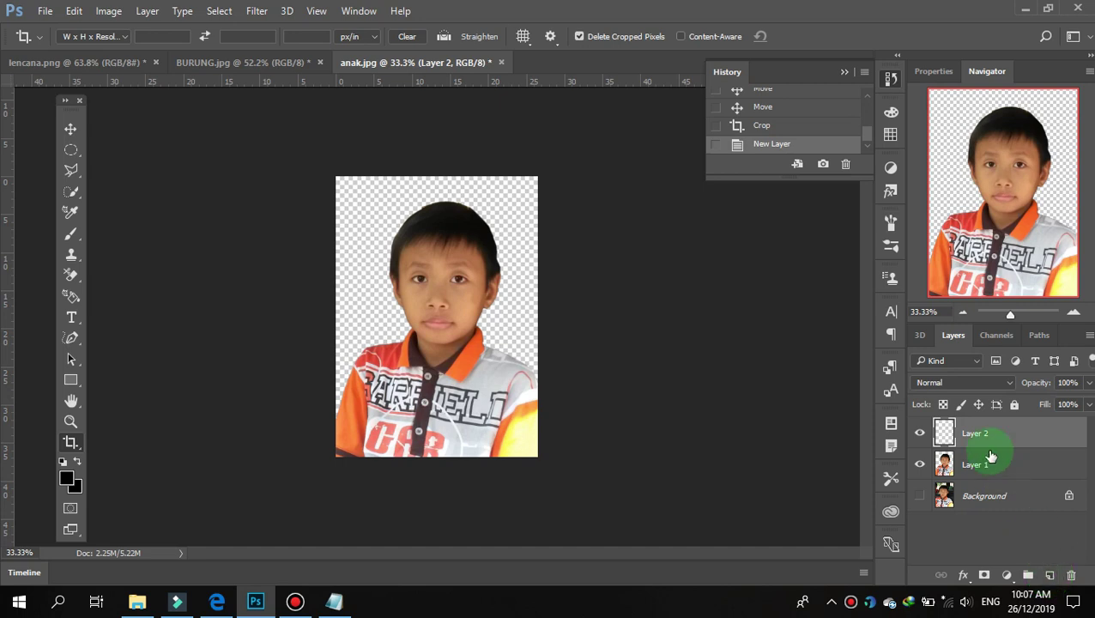
Add a Solid Color fill layer using a bright blue from the Swatches panel.
left_click(1010, 577)
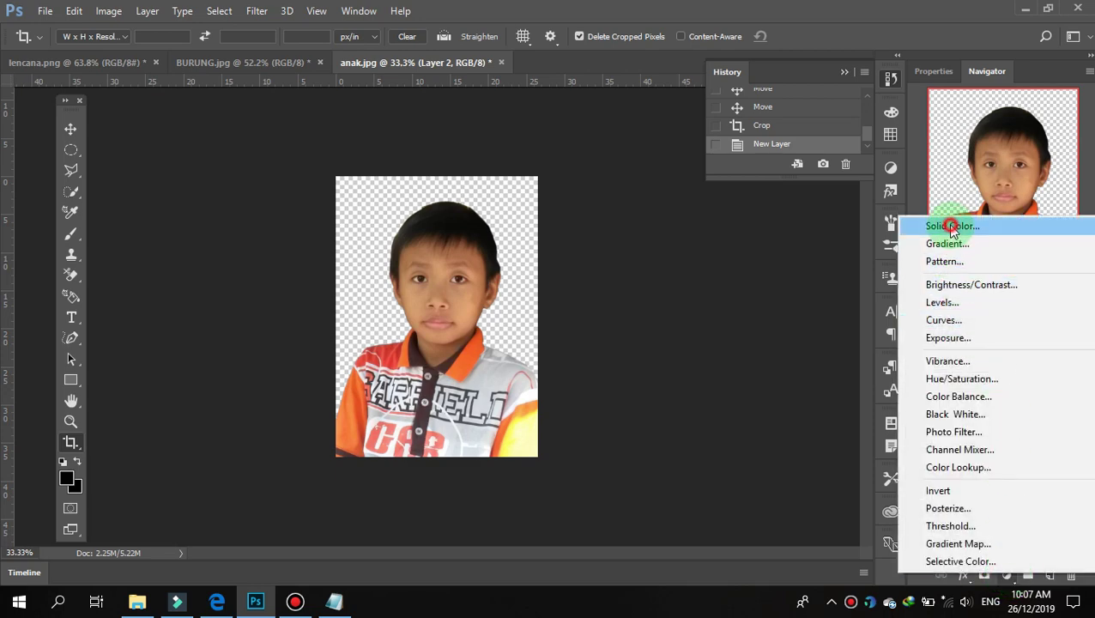
left_click(951, 226)
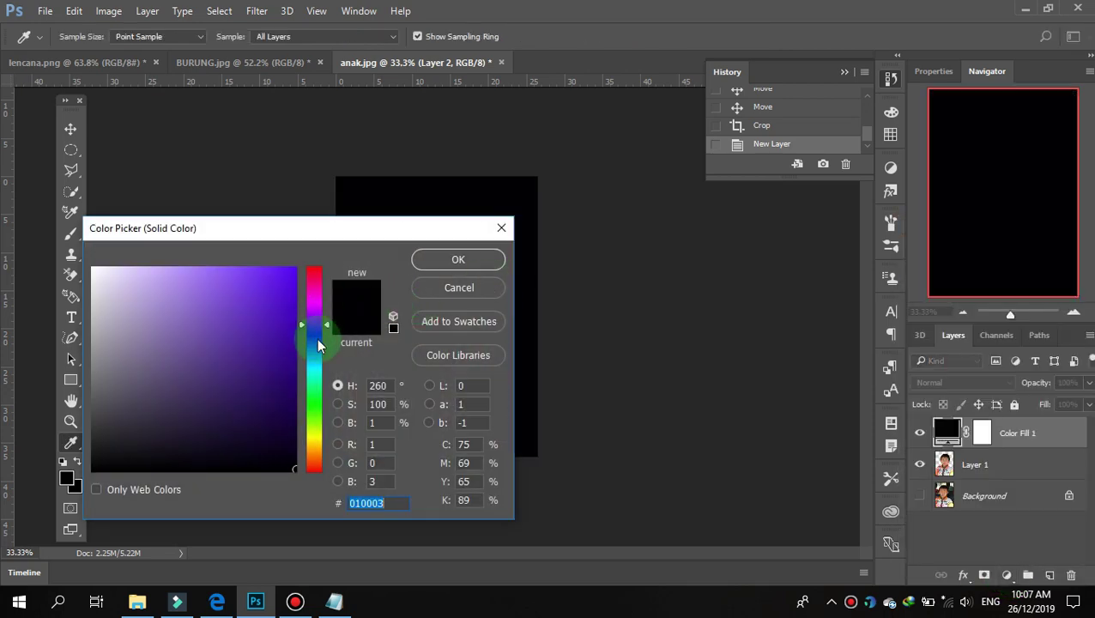
left_click(317, 351)
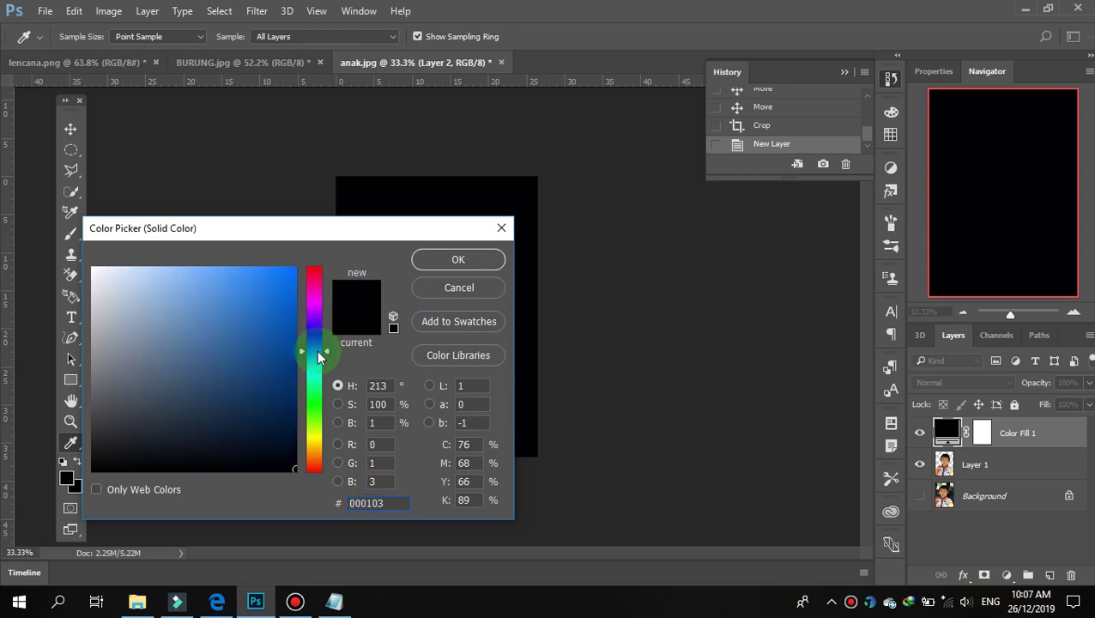
left_click_drag(317, 354, 320, 342)
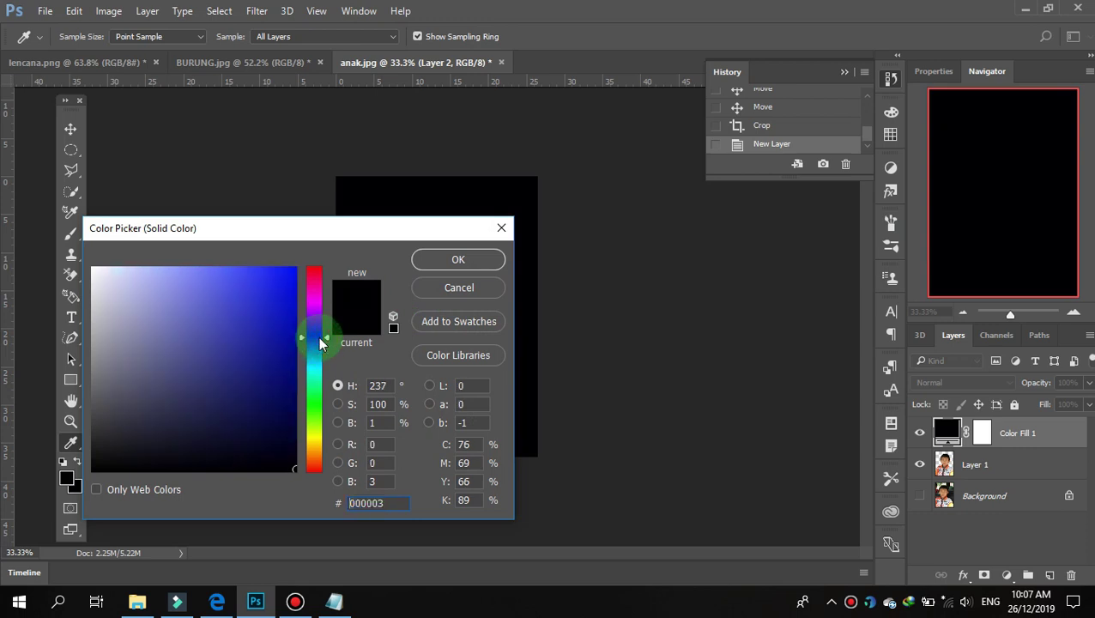
left_click(886, 139)
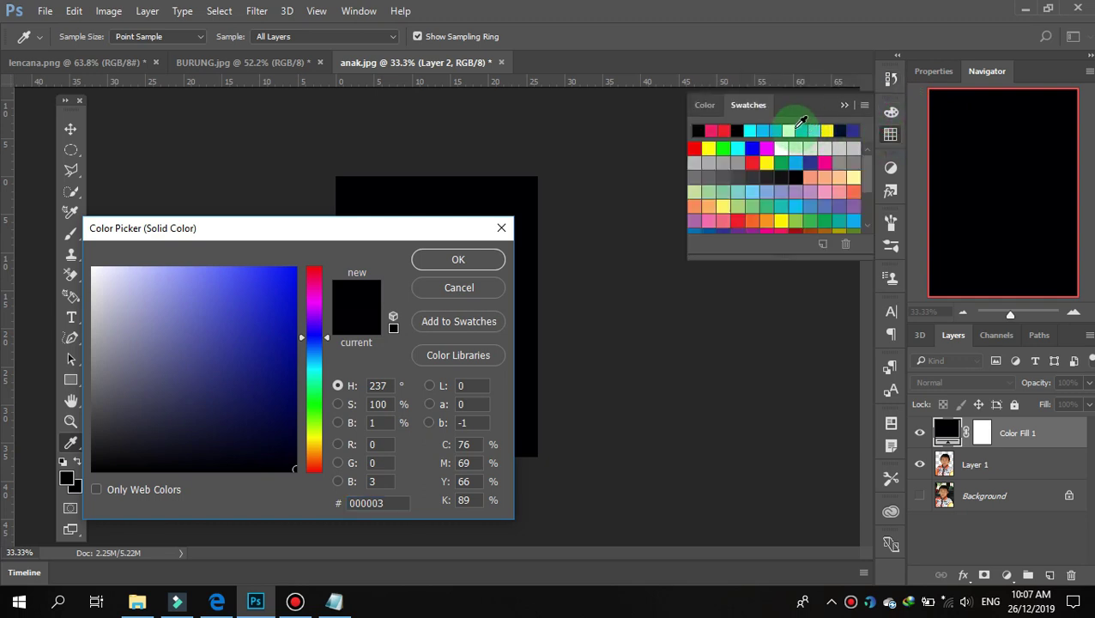
left_click(803, 125)
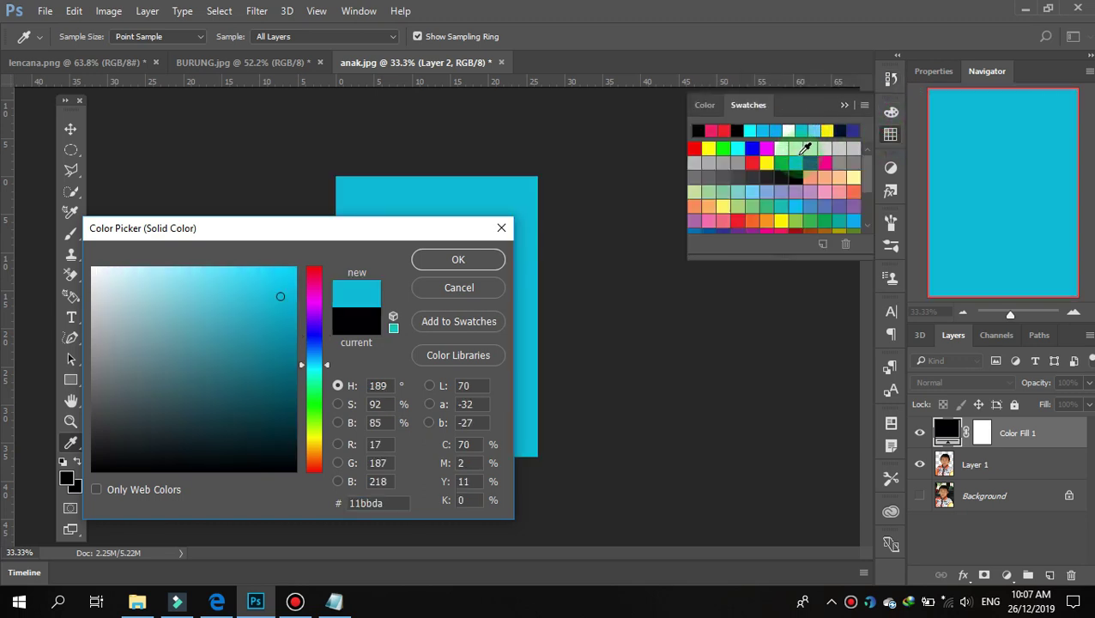
left_click(796, 162)
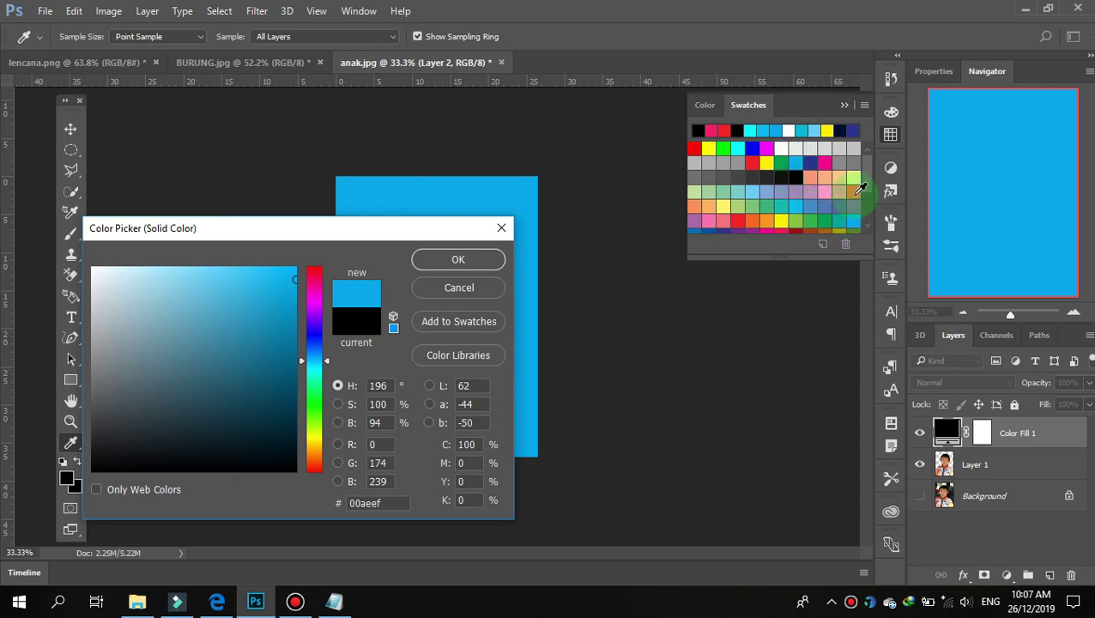
left_click(764, 126)
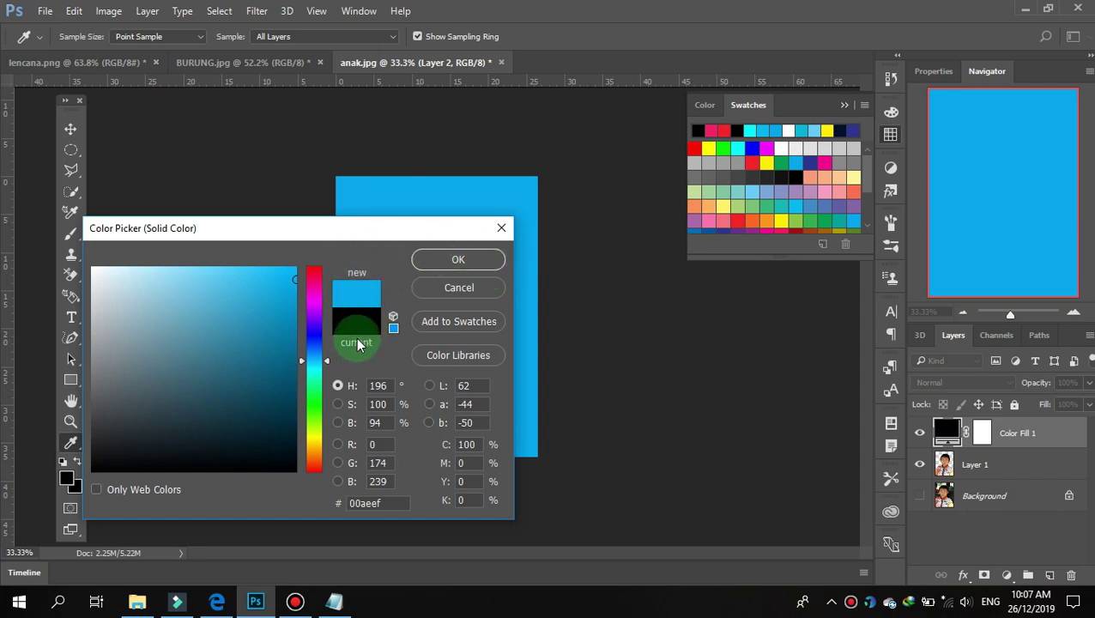
left_click(455, 259)
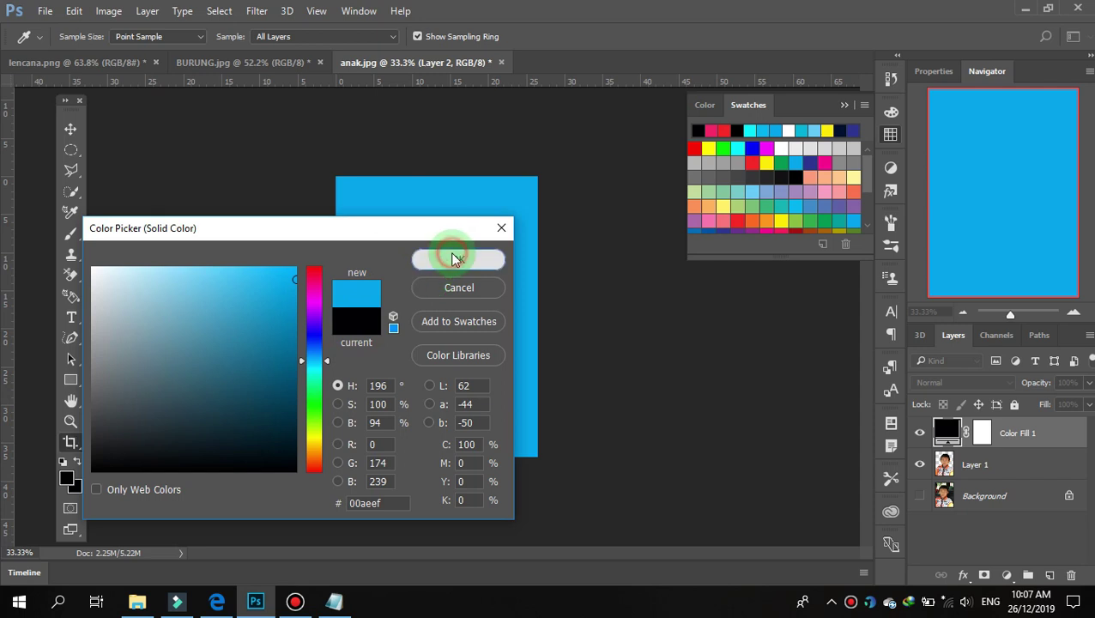
Move Layer 1 above Color Fill 1 and begin renaming the boy's layer.
key("c")
double_click(958, 433)
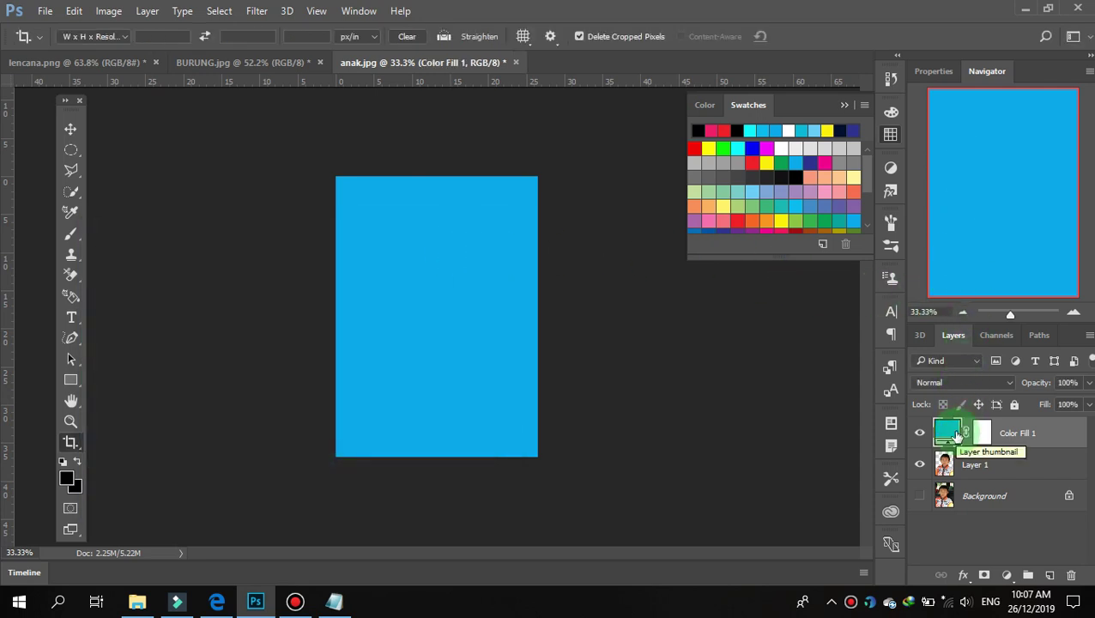
double_click(946, 433)
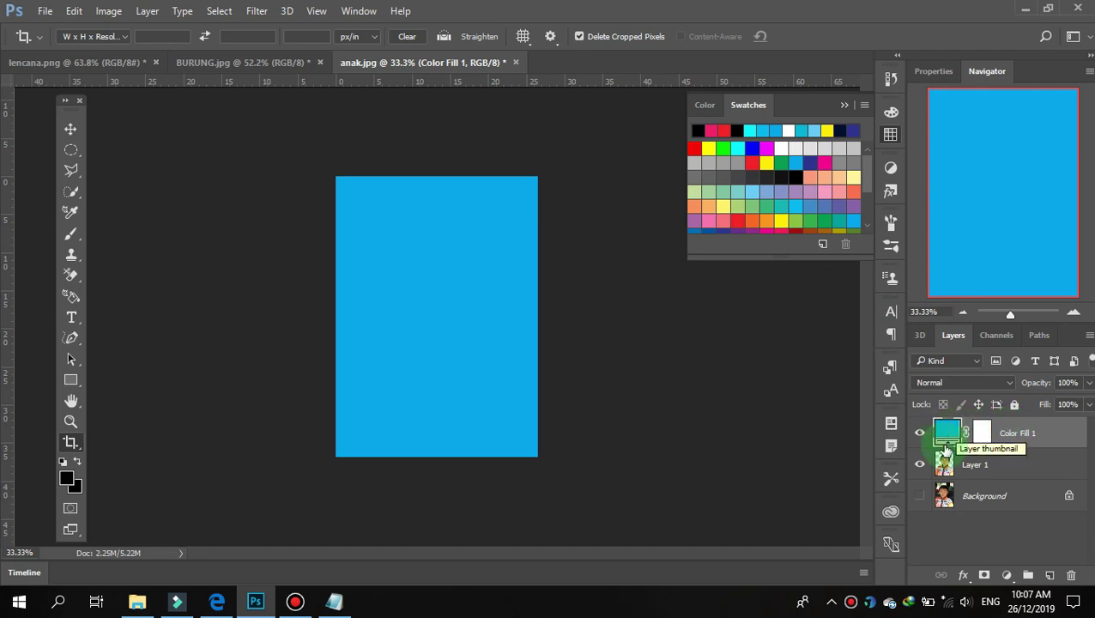
left_click(972, 467)
left_click_drag(972, 470, 967, 422)
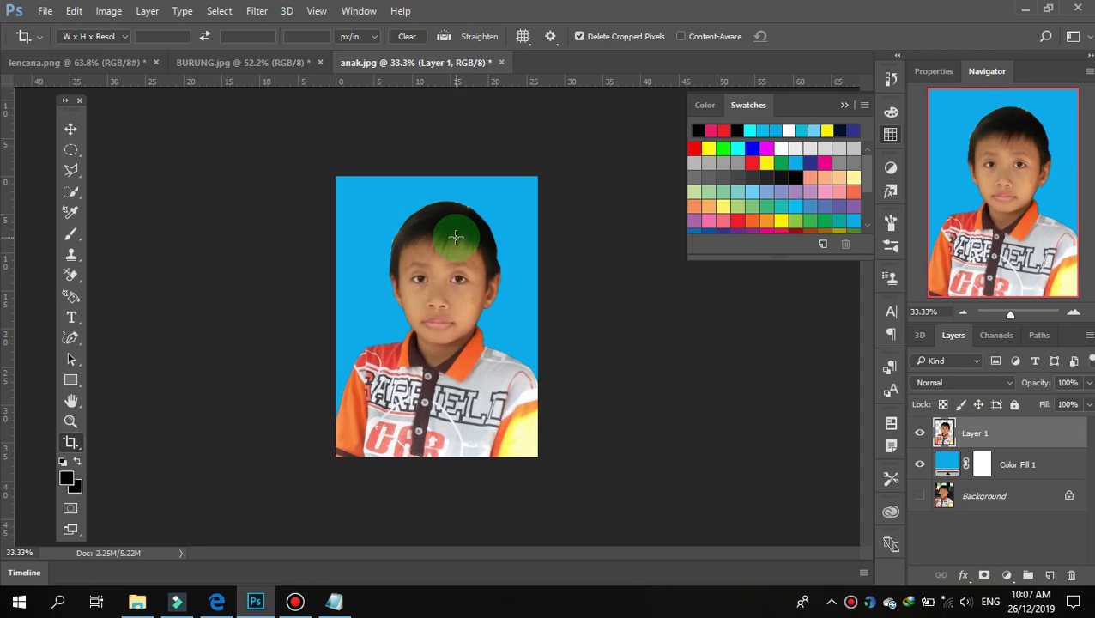
double_click(968, 432)
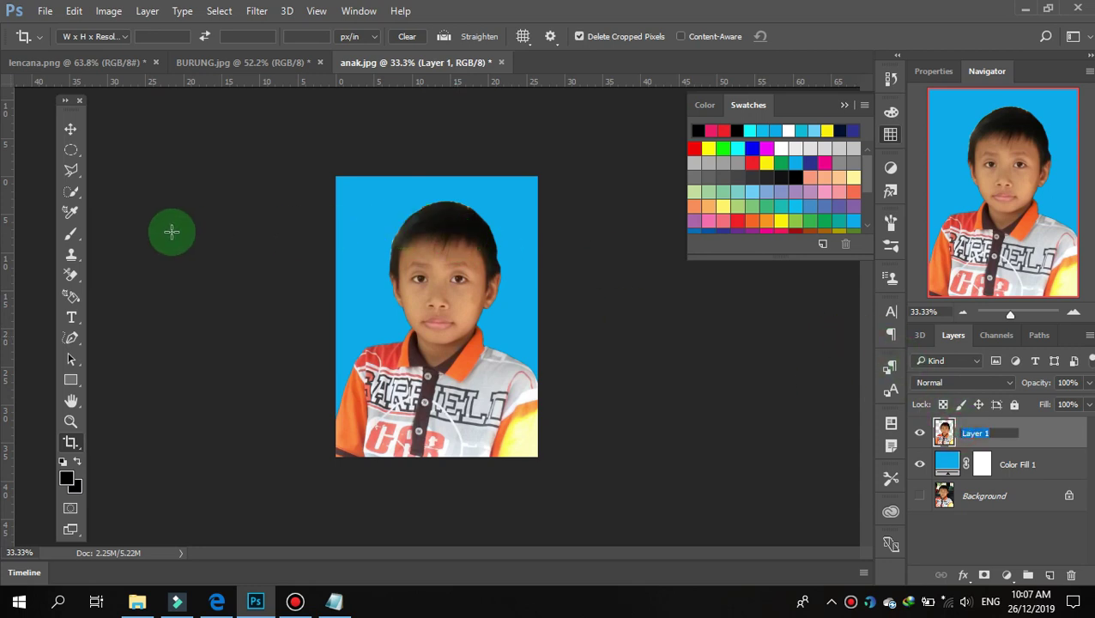
Switch to the standard Eraser tool and zoom the photo to about 116%.
left_click(73, 277)
right_click(73, 276)
left_click(111, 276)
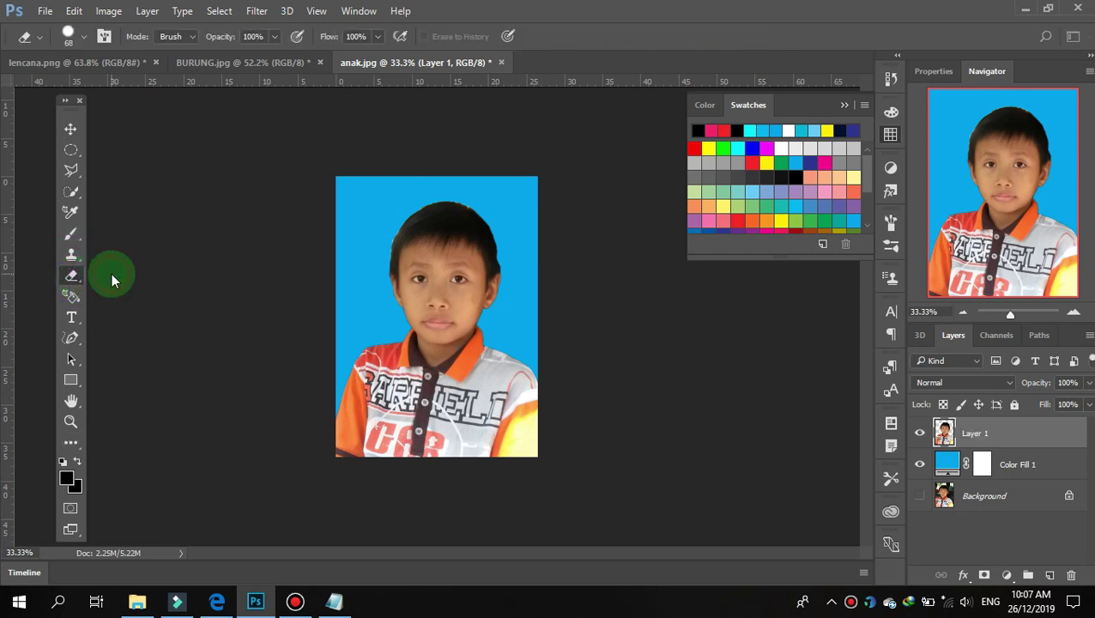
left_click(1020, 316)
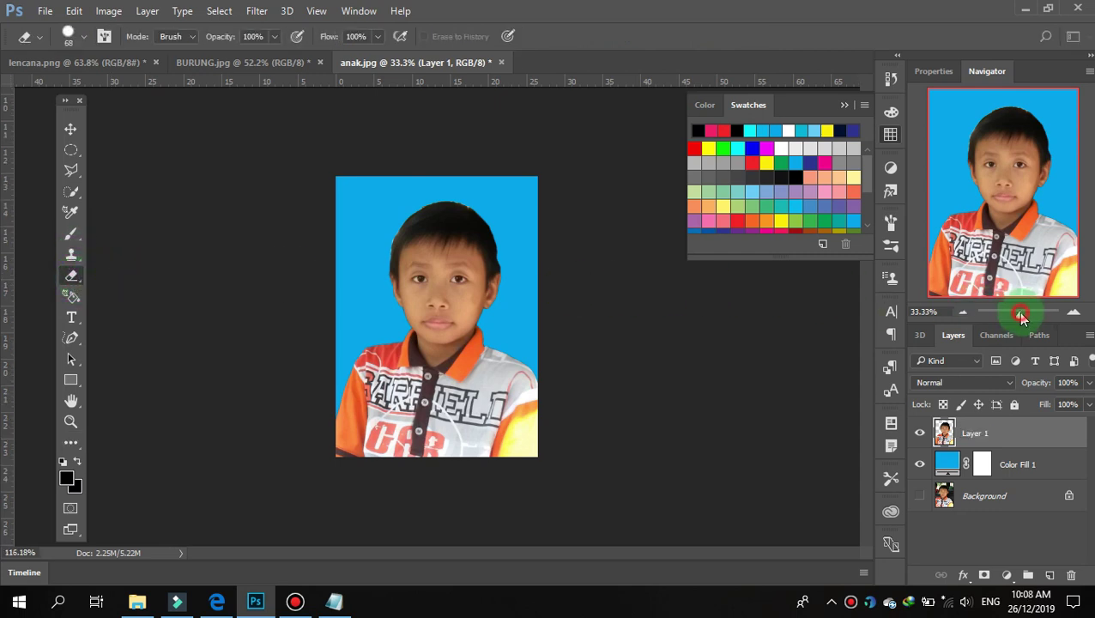
scroll(562, 247, "up", 3)
scroll(562, 247, "up", 3)
scroll(562, 246, "up", 3)
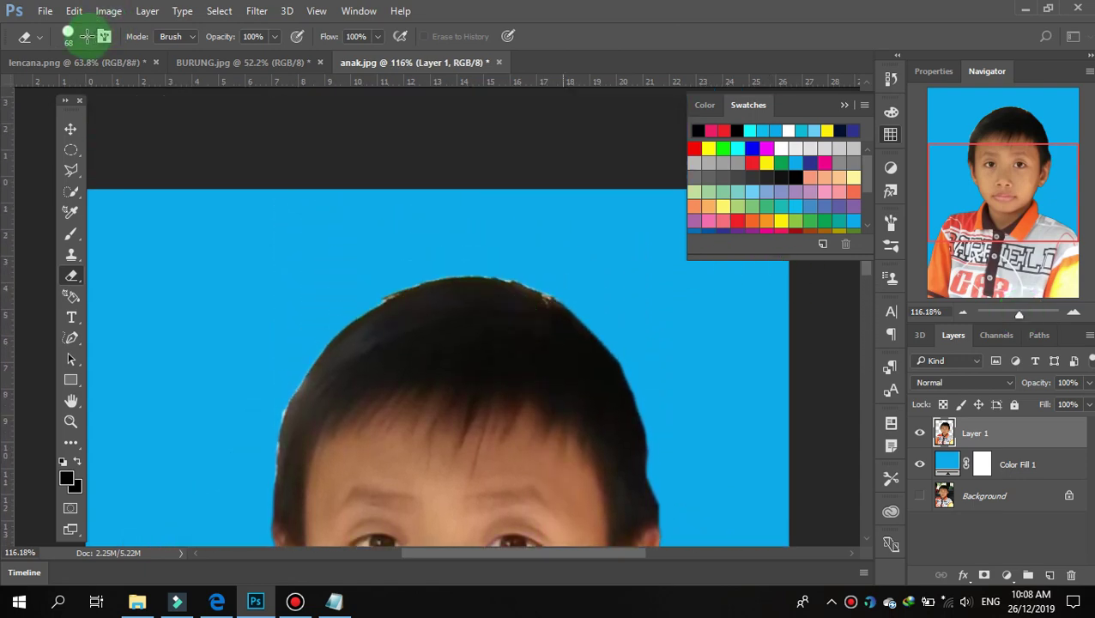
Choose the 55 px round brush preset for the eraser.
left_click(104, 37)
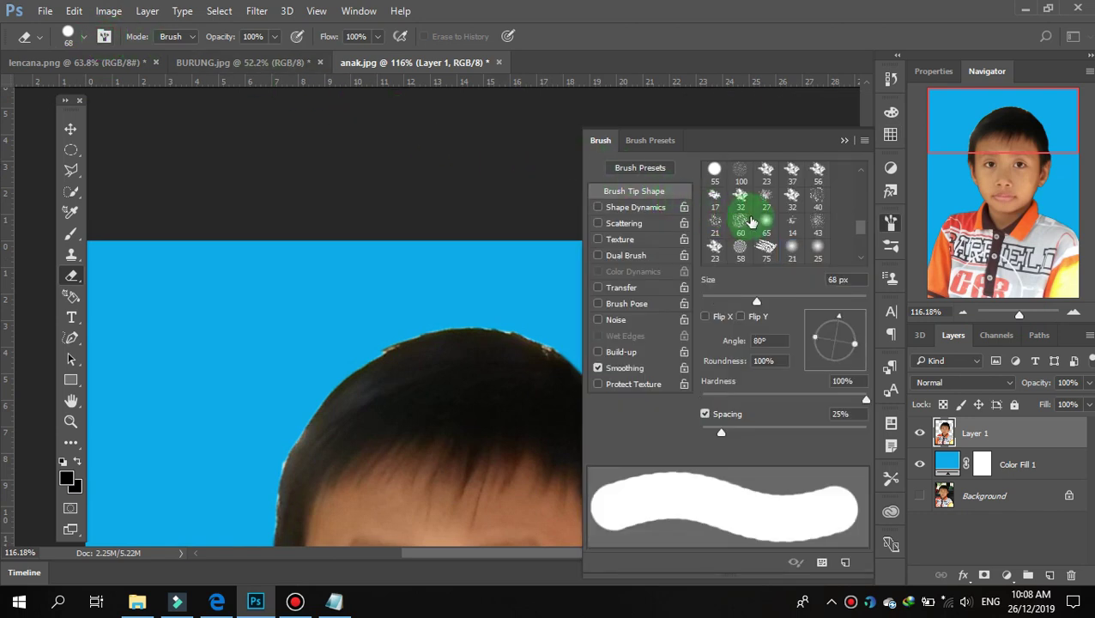
left_click(739, 174)
left_click(715, 170)
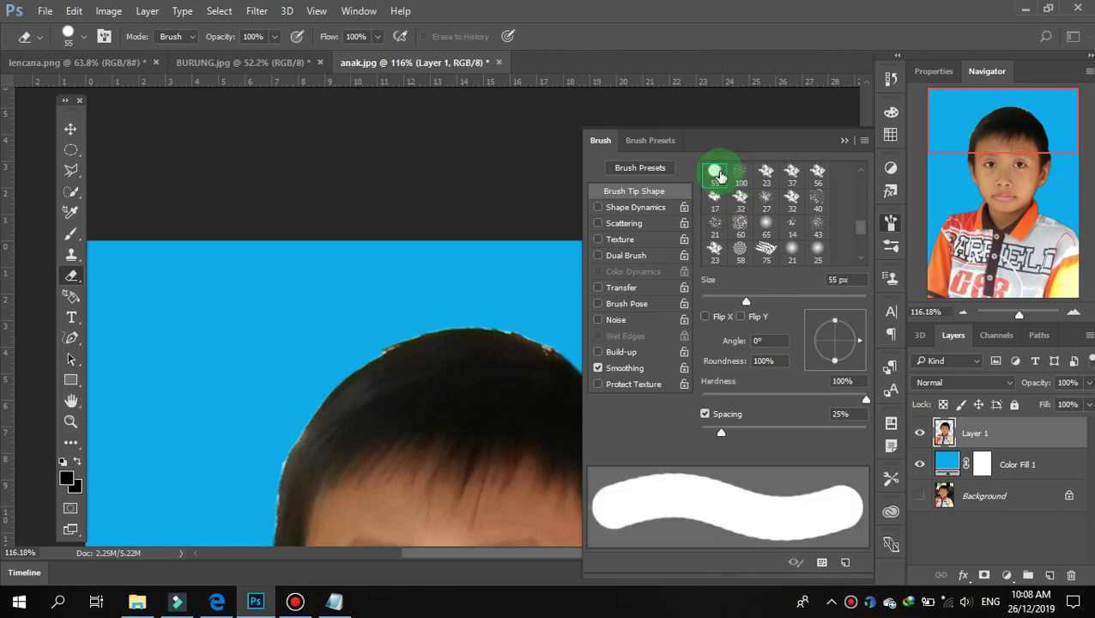
left_click(646, 142)
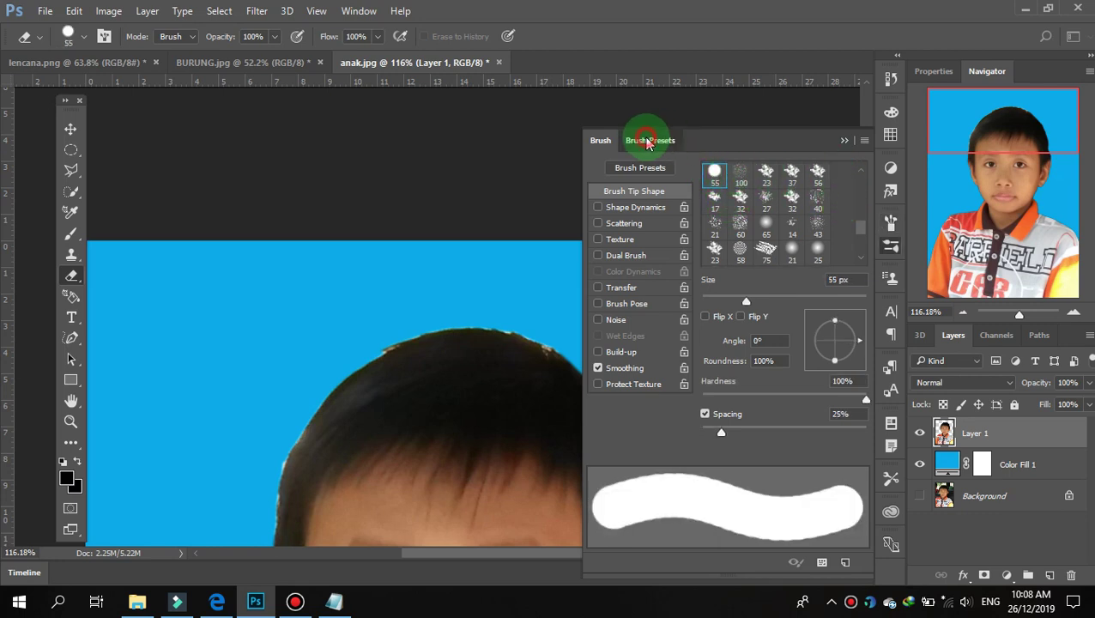
left_click(622, 205)
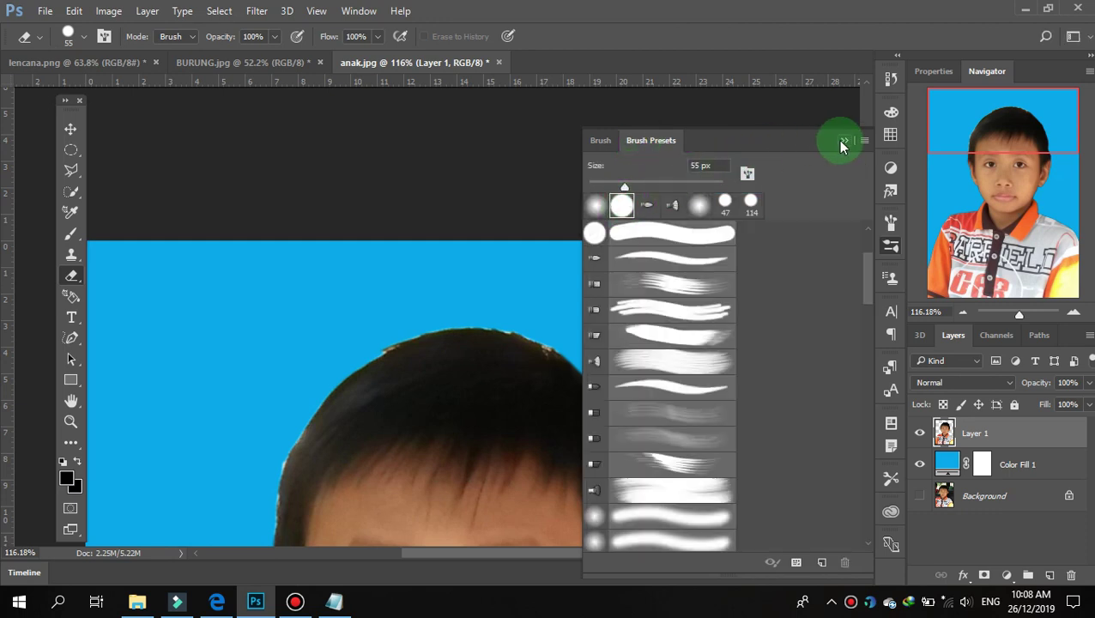
left_click(841, 140)
scroll(442, 276, "down", 1)
scroll(442, 276, "down", 1)
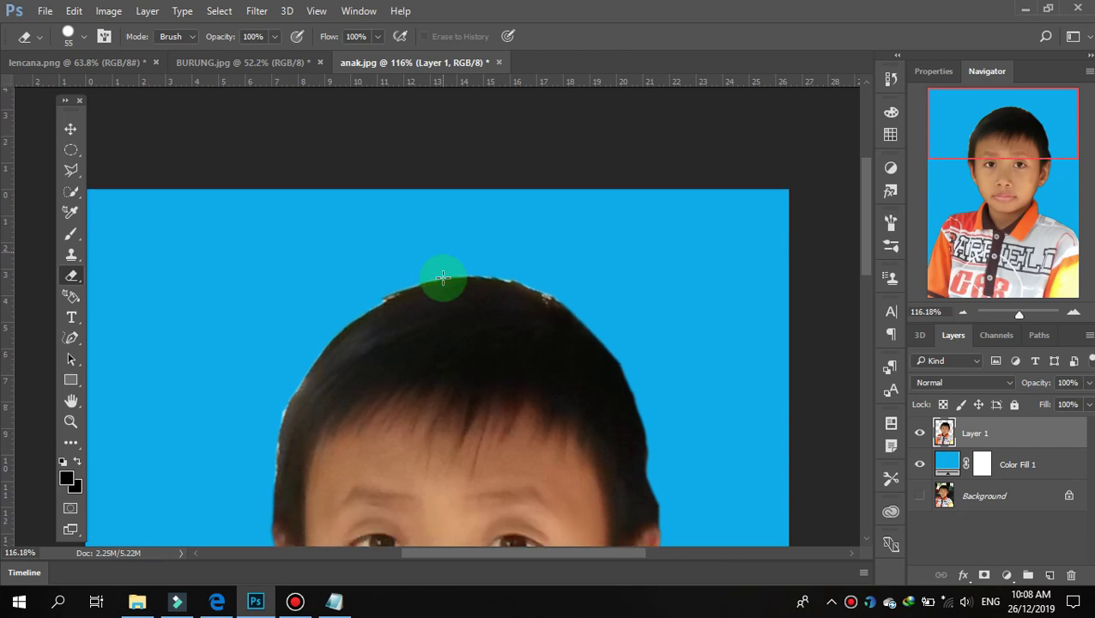
scroll(441, 276, "down", 1)
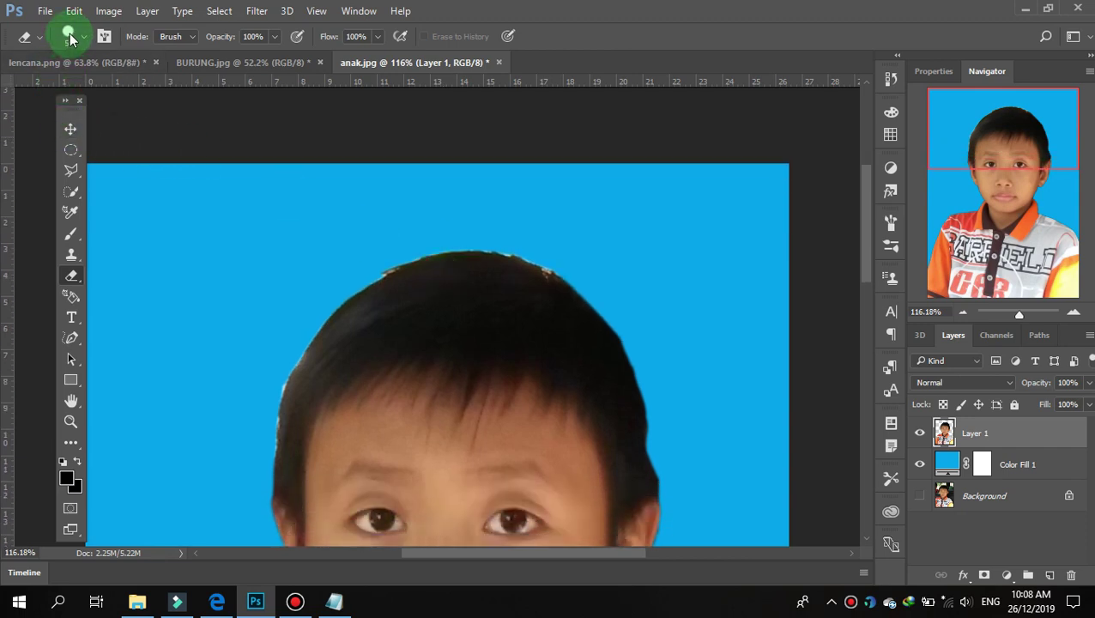
Shrink the eraser to a 20 px hard round tip.
left_click(67, 37)
left_click(101, 89)
left_click(58, 156)
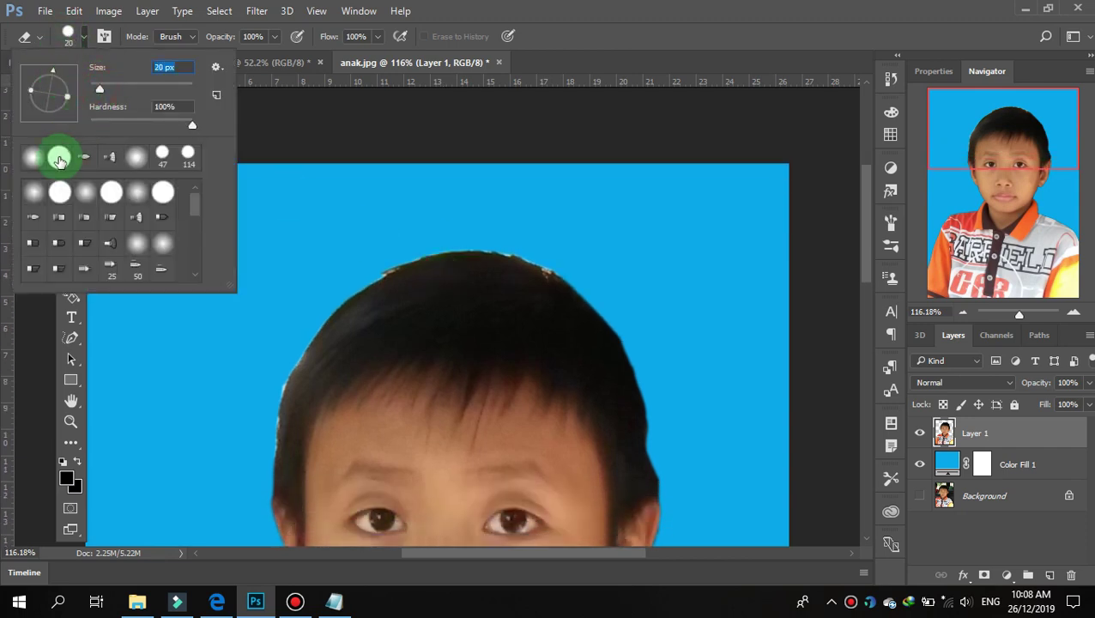
left_click(374, 264)
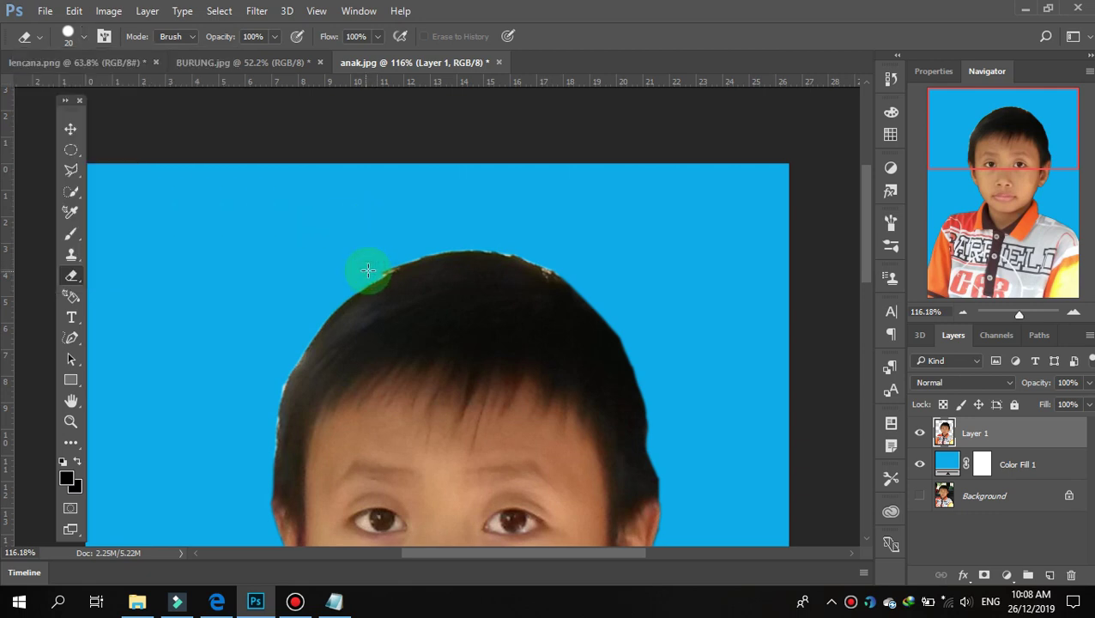
Erase the light fringe along the crown of the boy's hair on Layer 1.
mouse_move(404, 254)
left_mouse_down()
mouse_move(520, 244)
mouse_move(575, 280)
left_mouse_up()
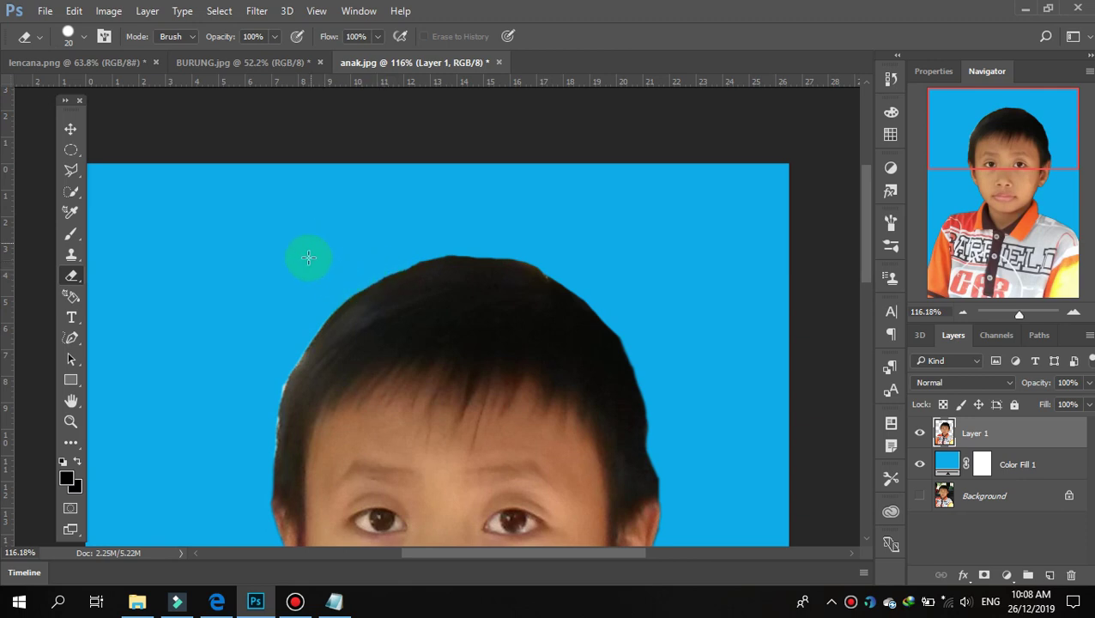
scroll(311, 246, "down", 2)
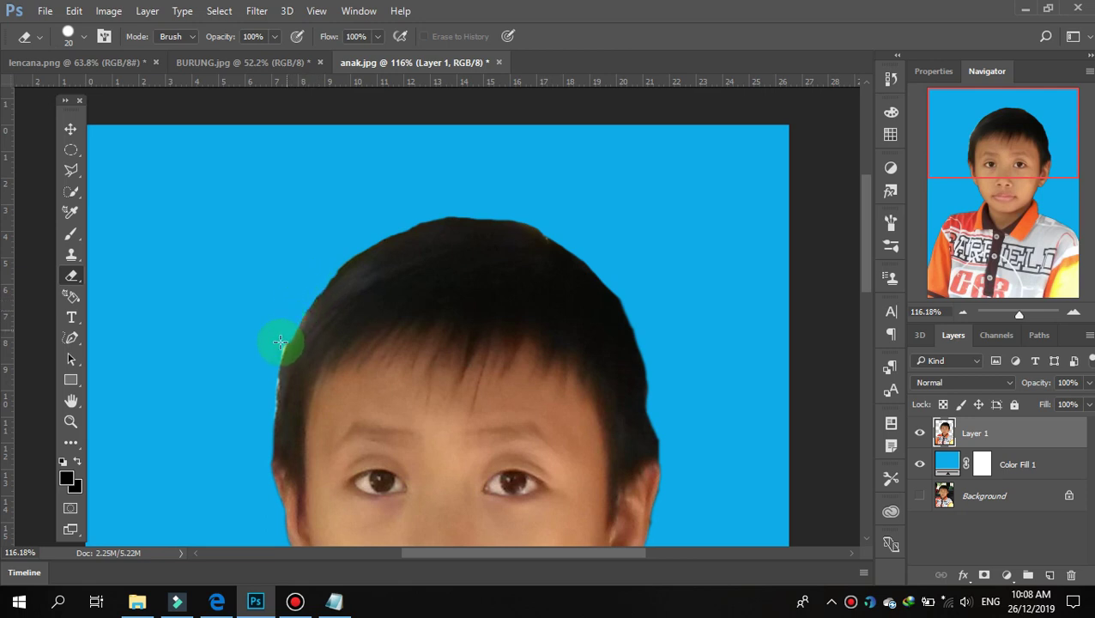
scroll(251, 349, "down", 2)
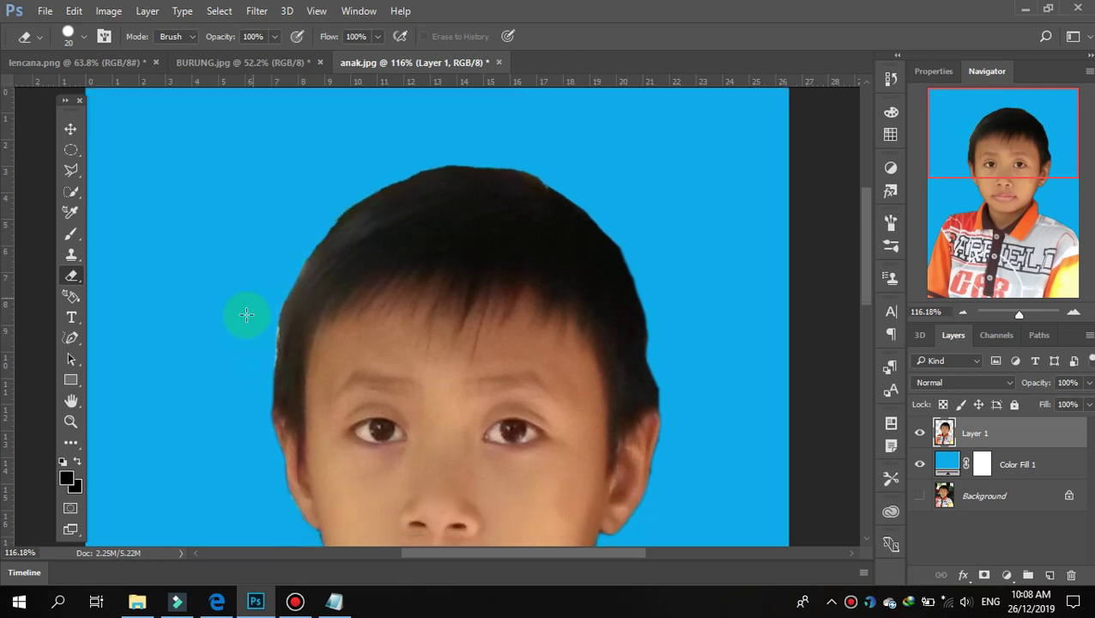
scroll(244, 312, "down", 2)
scroll(205, 237, "down", 1)
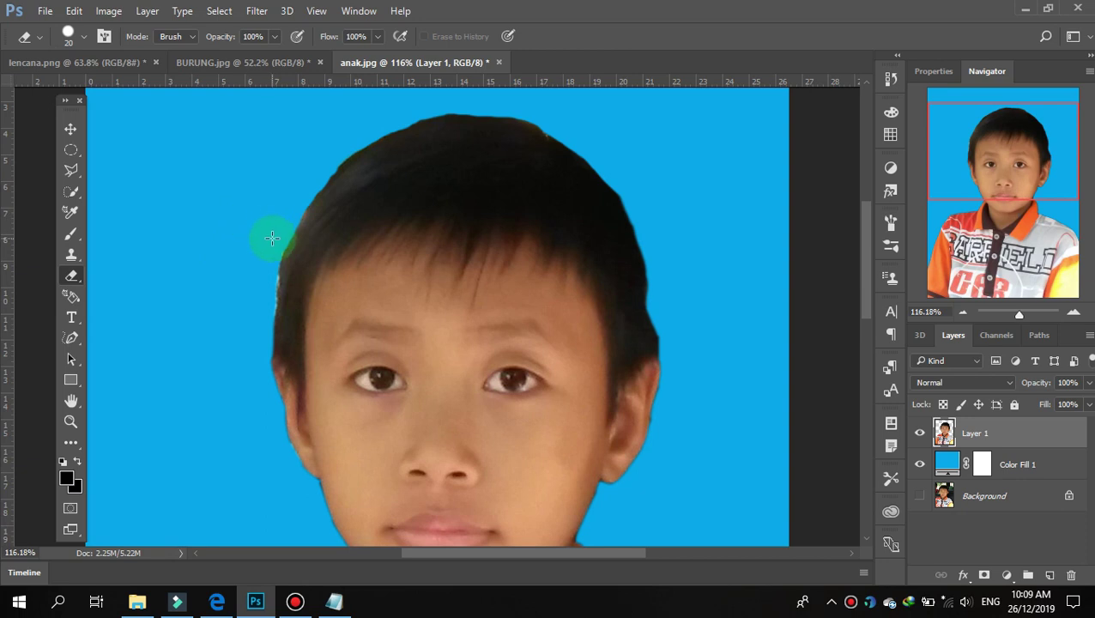
left_click_drag(279, 239, 275, 246)
scroll(259, 273, "down", 3)
scroll(674, 236, "up", 2)
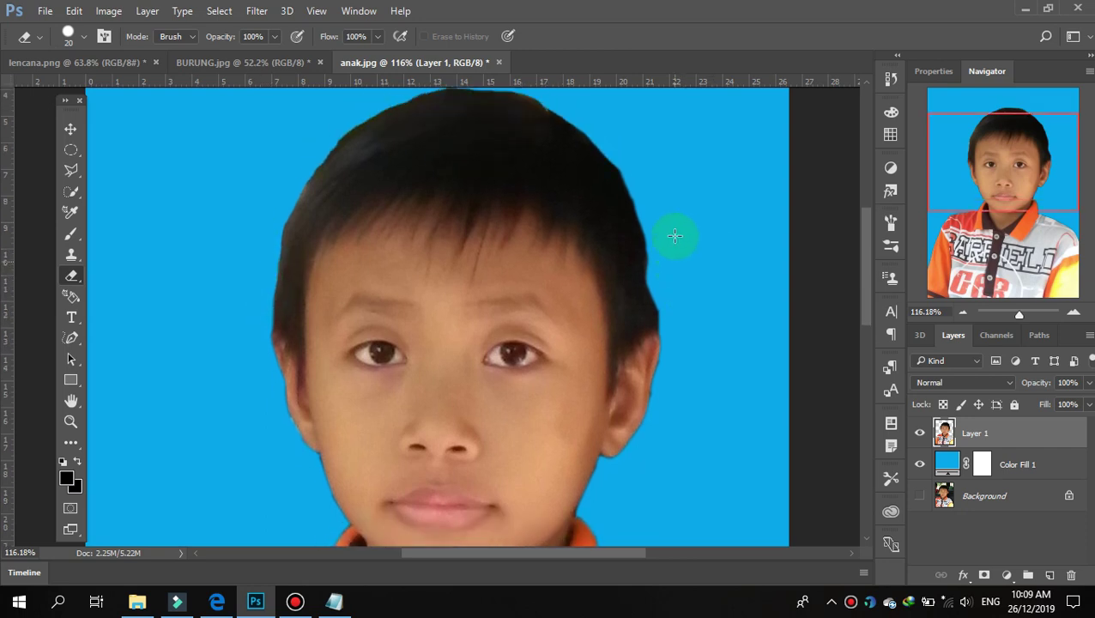
scroll(635, 180, "up", 2)
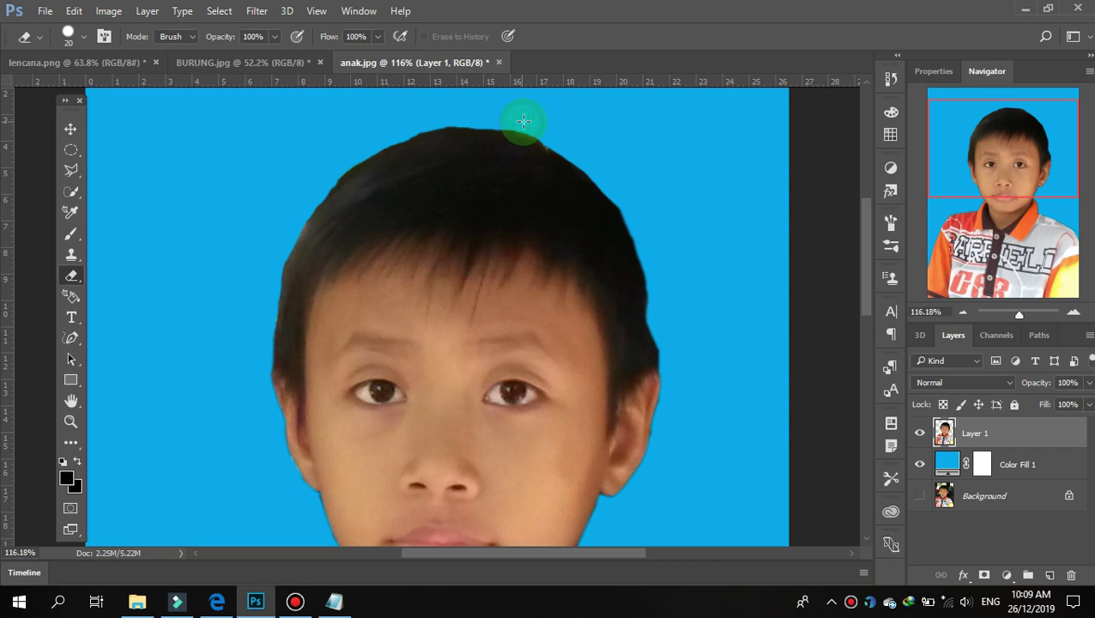
scroll(549, 136, "down", 1)
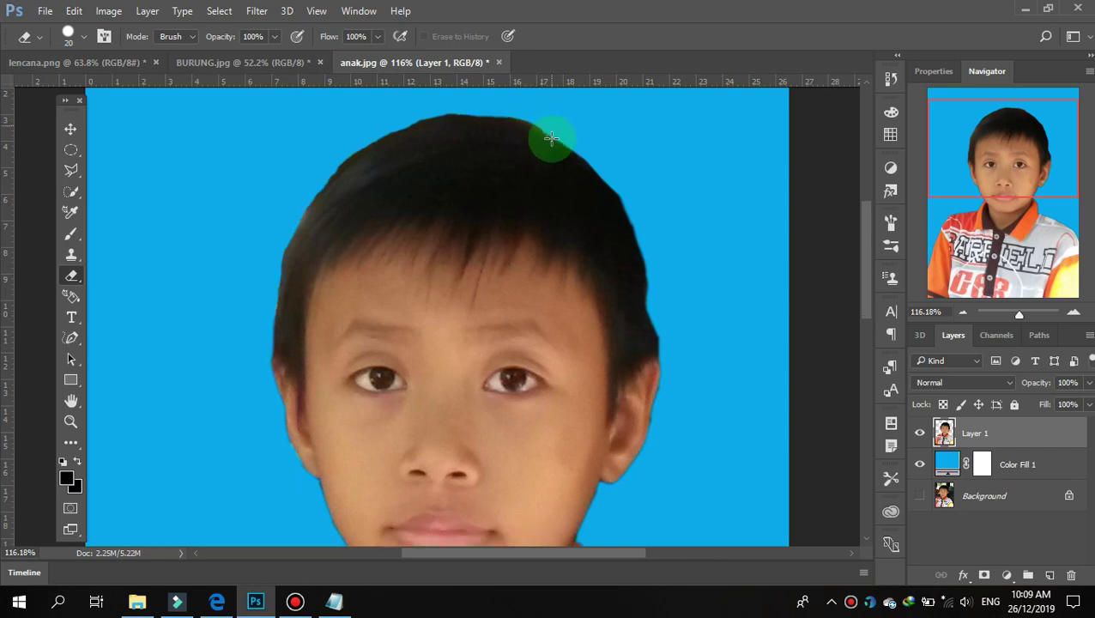
scroll(550, 139, "down", 3)
scroll(553, 141, "down", 3)
scroll(515, 155, "down", 3)
scroll(481, 172, "down", 2)
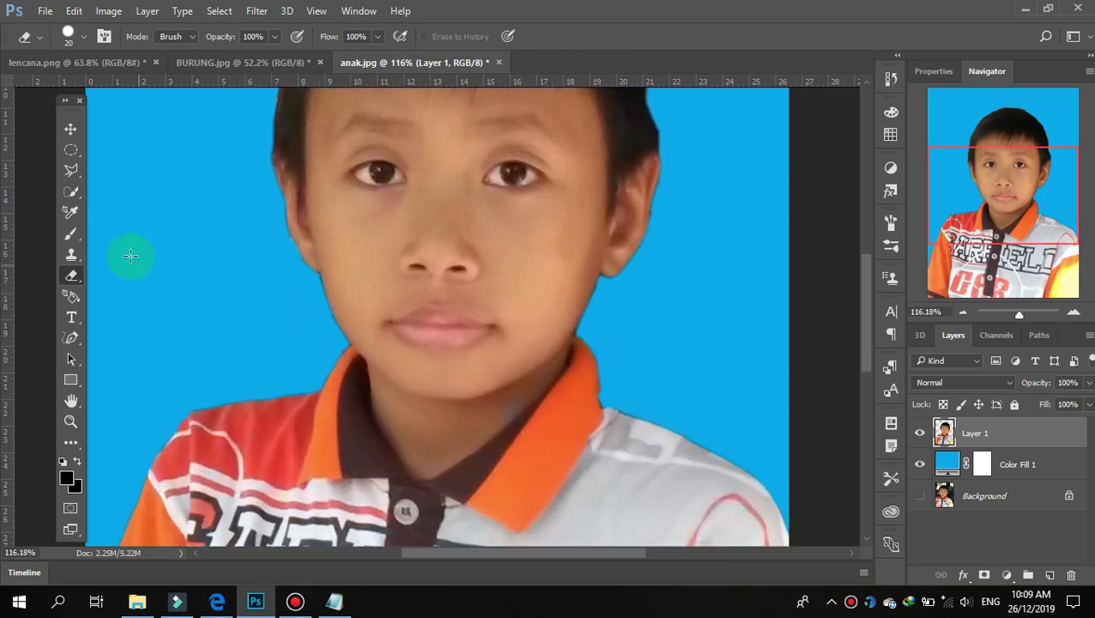
Enlarge the eraser to 37 px and clean the edges beside the hair, neck and shoulder.
left_click(80, 38)
left_click_drag(102, 89, 108, 90)
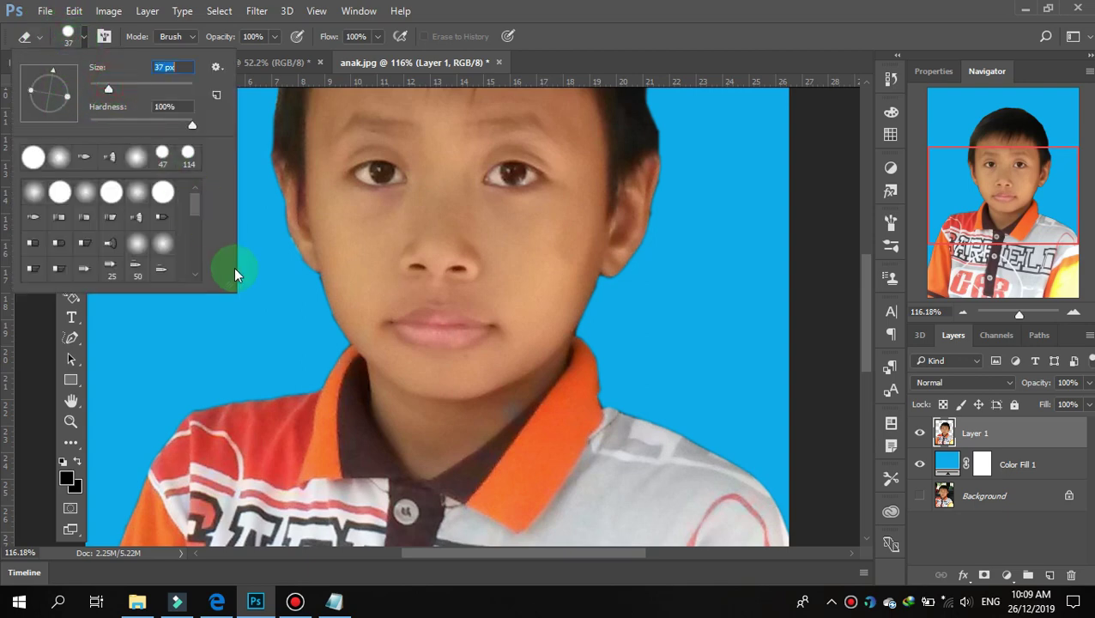
left_click(169, 338)
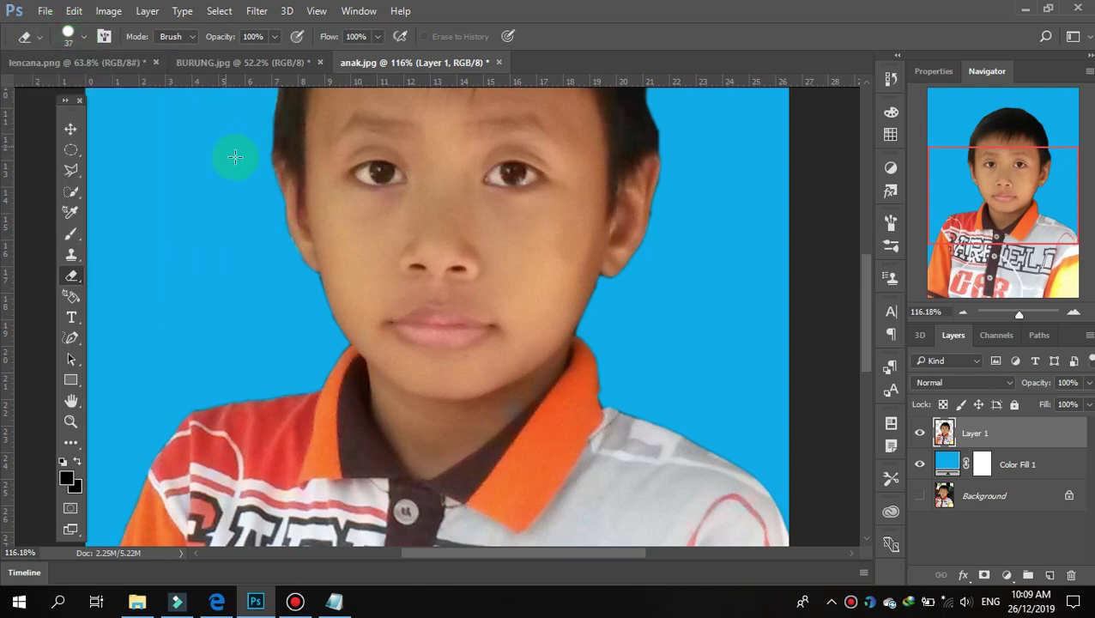
left_click_drag(246, 143, 255, 156)
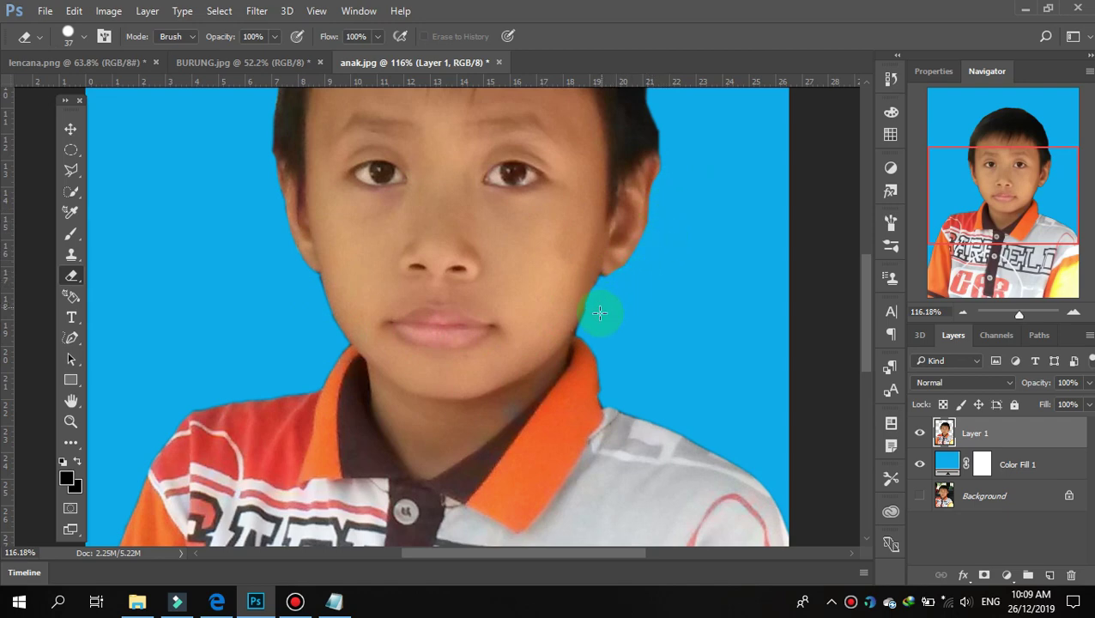
mouse_move(596, 339)
left_mouse_down()
mouse_move(588, 316)
mouse_move(604, 361)
left_mouse_up()
mouse_move(648, 407)
left_mouse_down()
mouse_move(763, 461)
mouse_move(796, 557)
left_mouse_up()
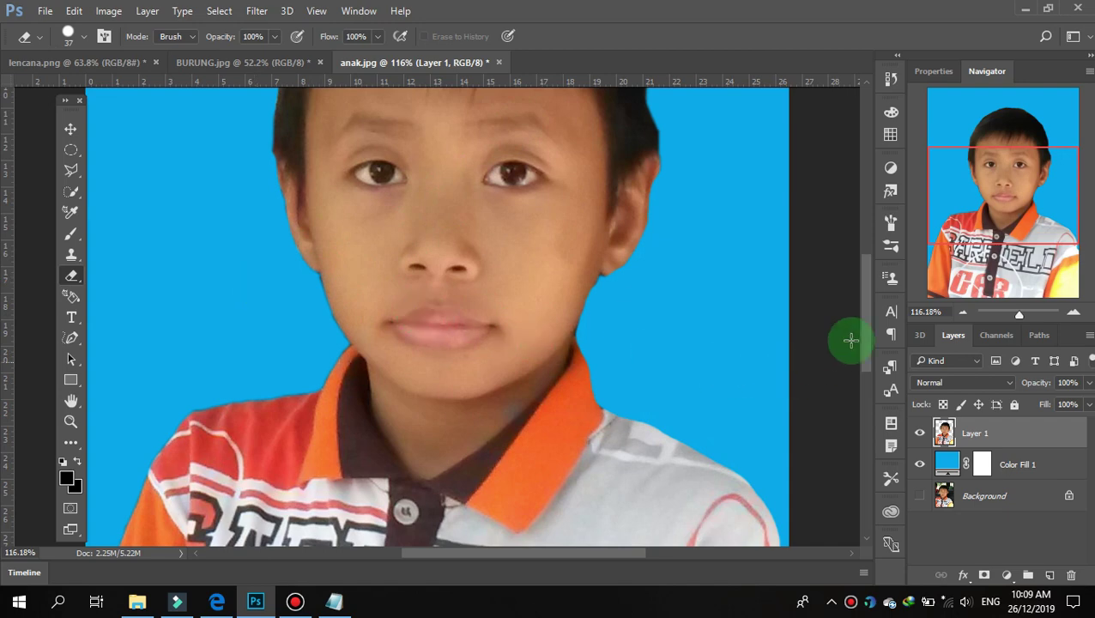
Adjust the Navigator zoom so the whole photo fills the view.
left_click(983, 315)
left_click_drag(983, 315, 1009, 313)
left_click(537, 290)
left_click_drag(537, 290, 518, 291)
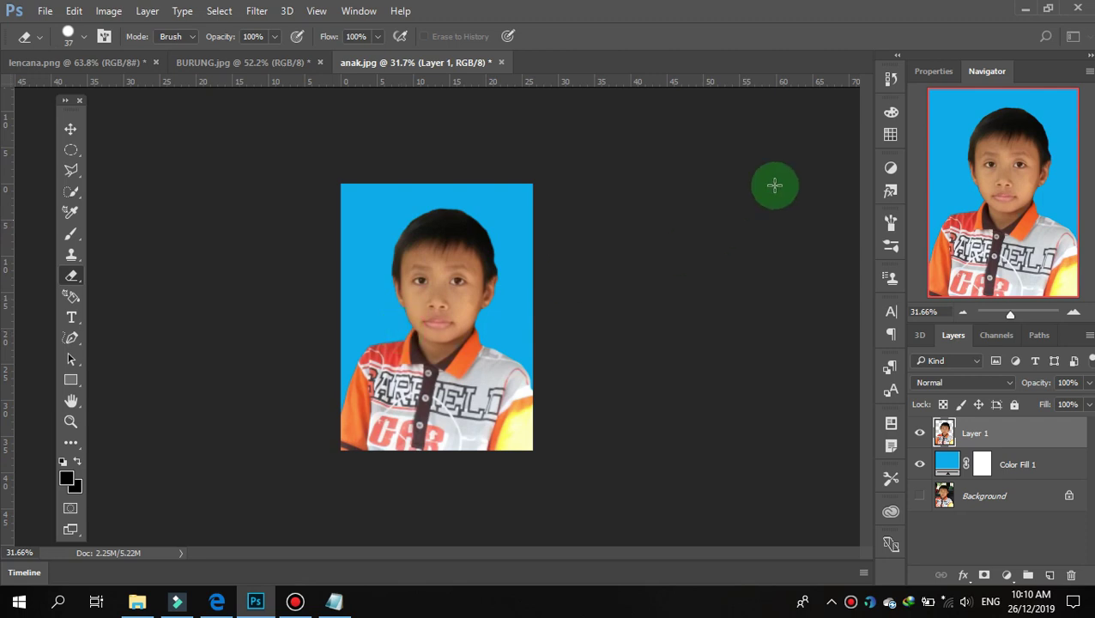
Show the History panel and scroll through the recent Eraser states.
left_click(891, 77)
scroll(763, 120, "up", 2)
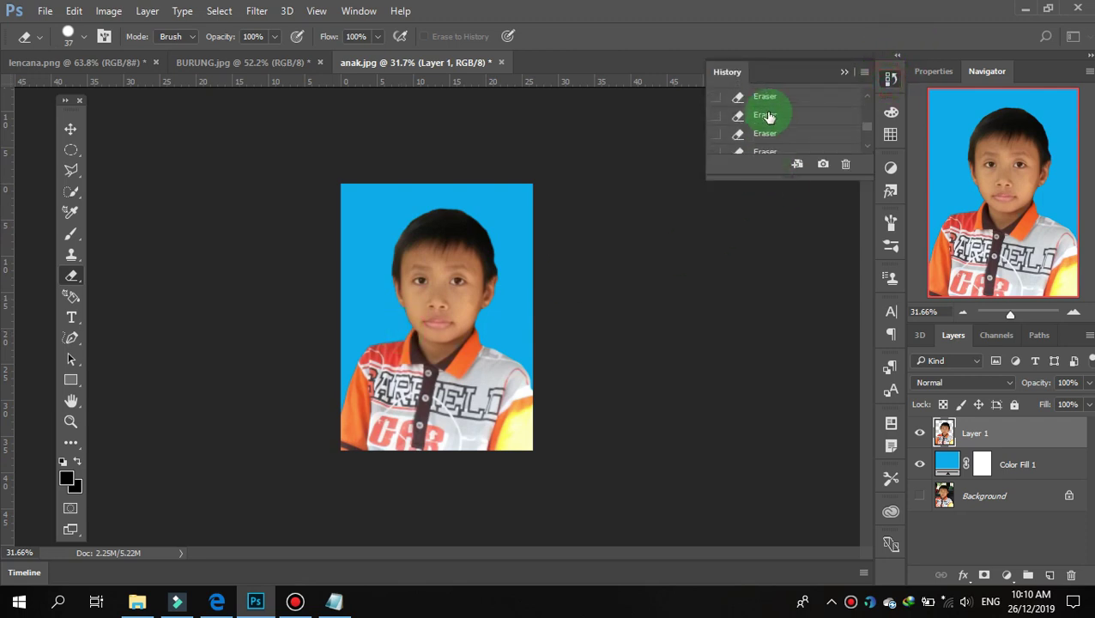
scroll(768, 116, "down", 1)
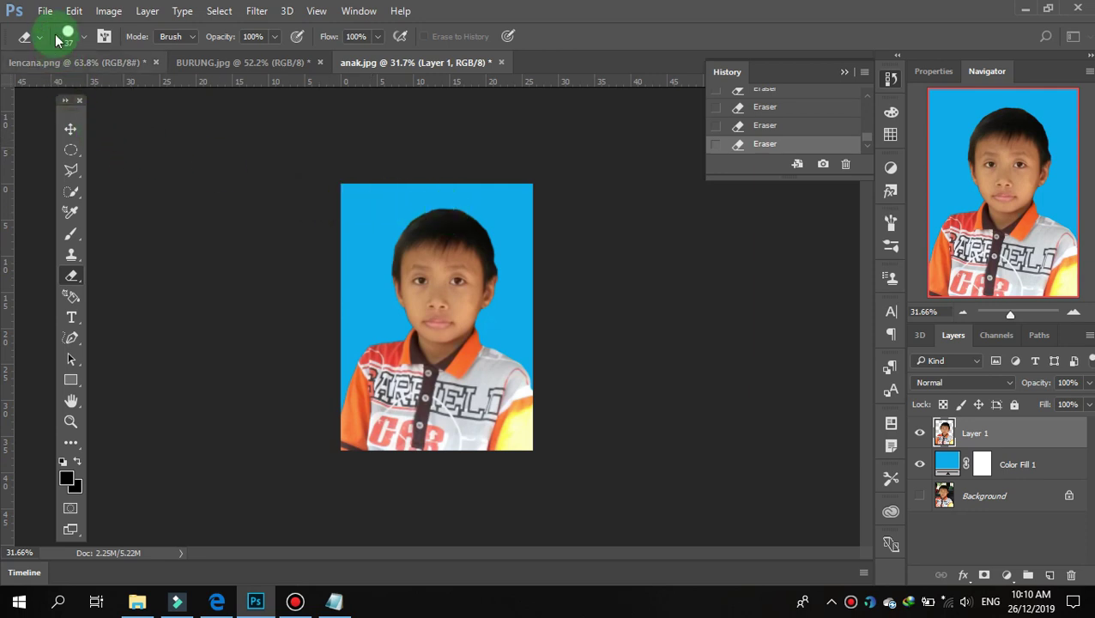
left_click(47, 11)
mouse_move(61, 242)
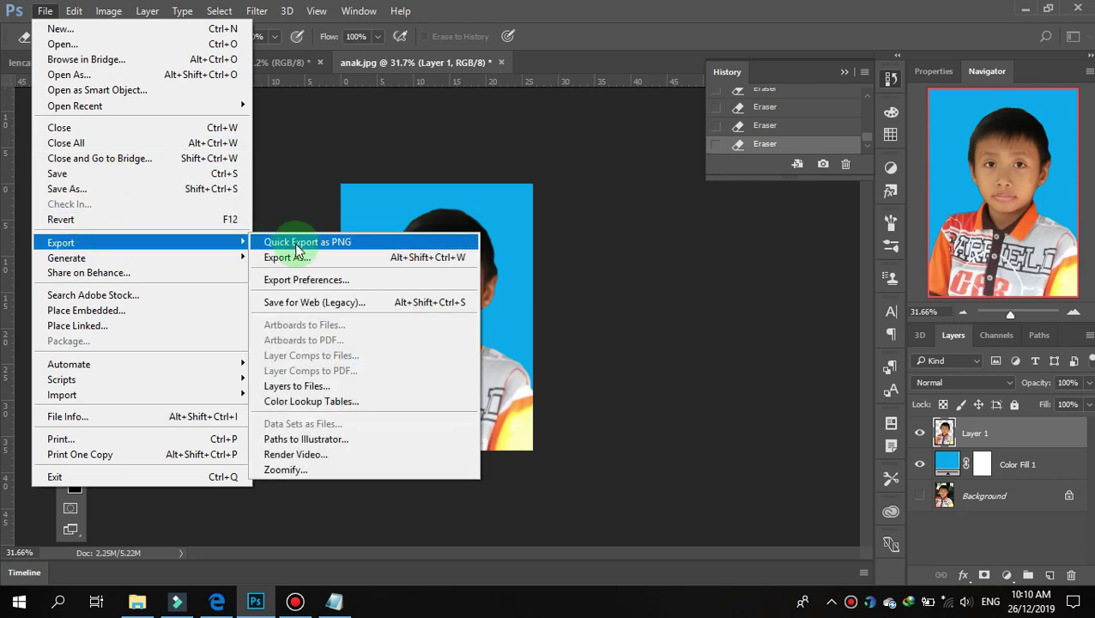
Quick Export the portrait as a PNG named FAHIM in the PHOTOSHOP folder.
left_click(302, 244)
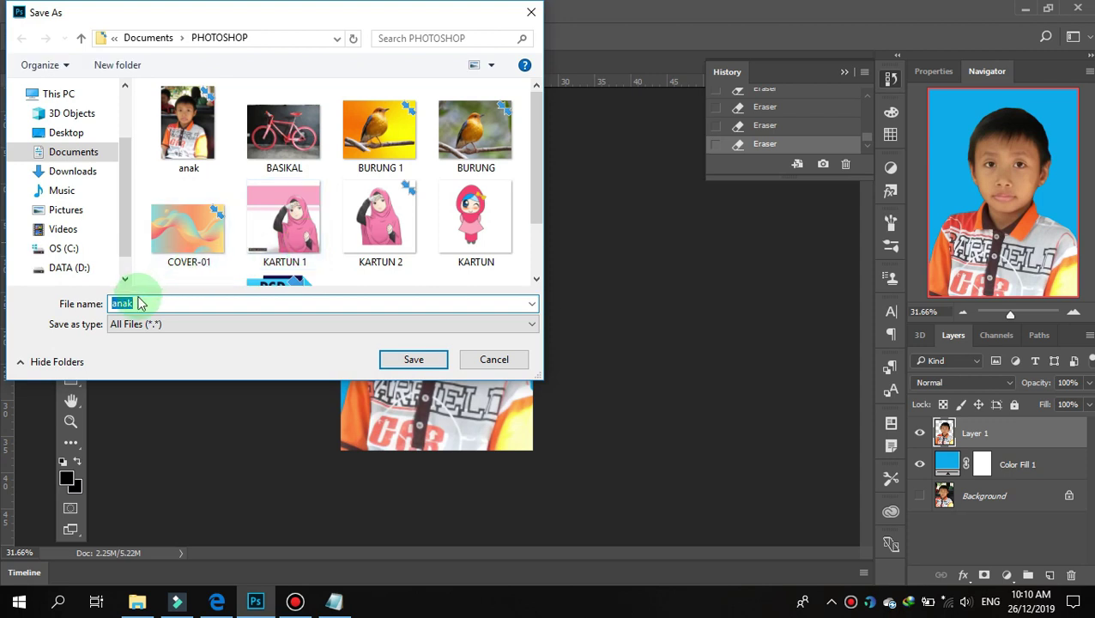
left_click(194, 297)
left_click(141, 303)
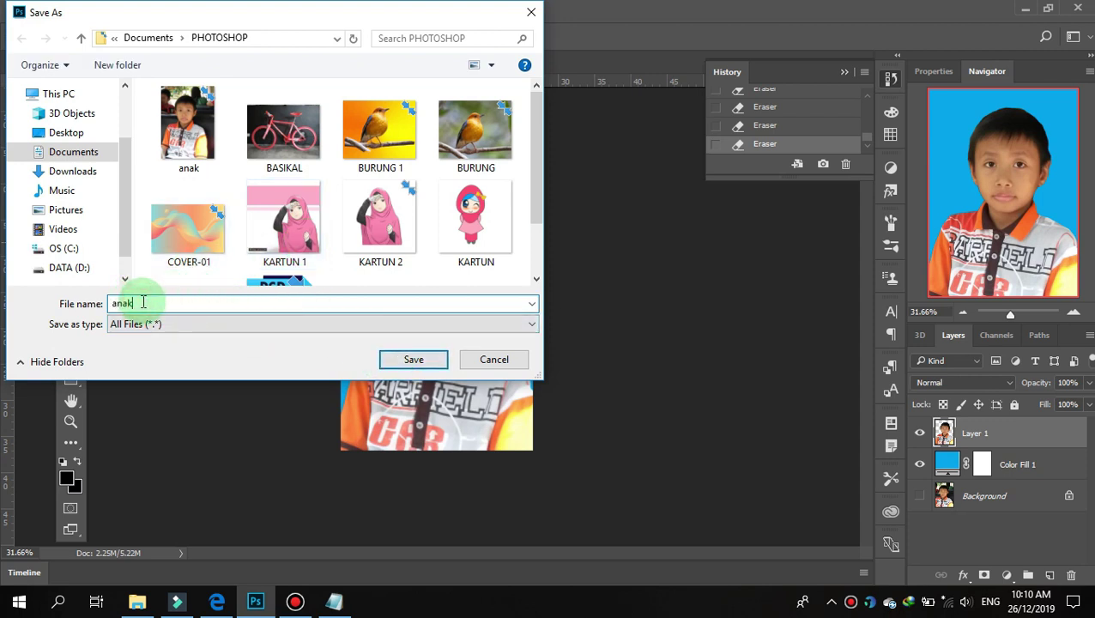
key("BackSpace")
key("BackSpace")
key("BackSpace")
key("BackSpace")
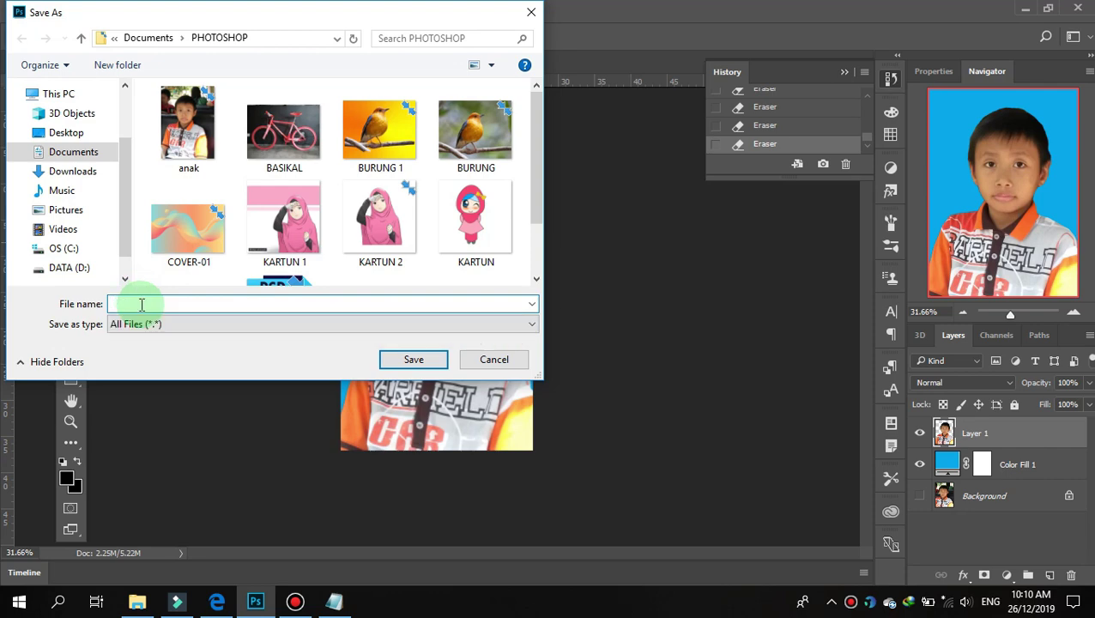
type("FAHIM")
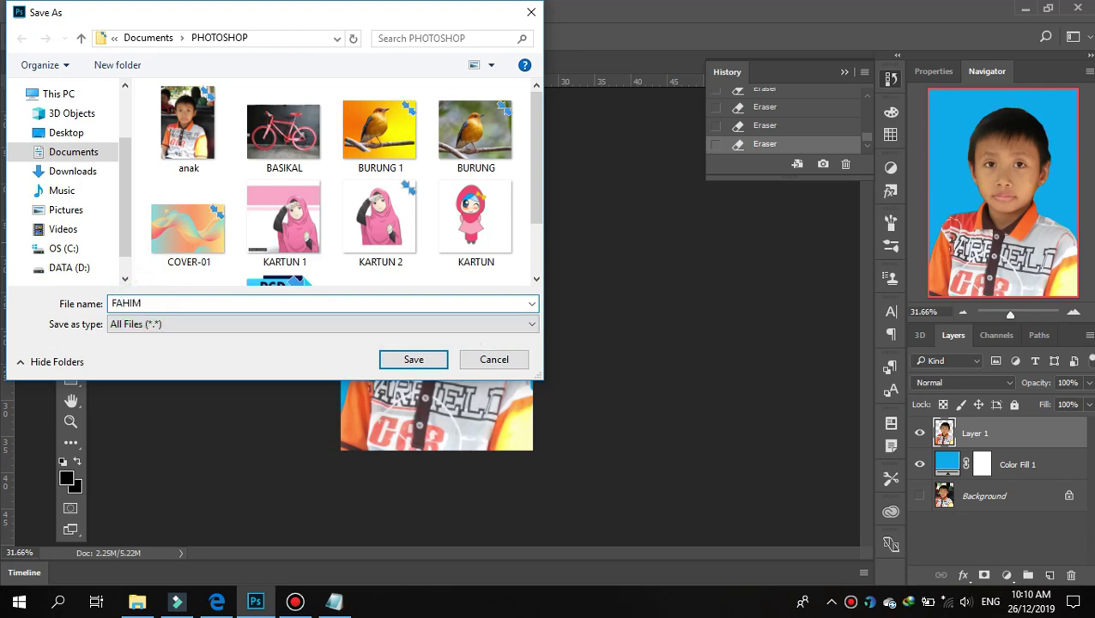
left_click(410, 358)
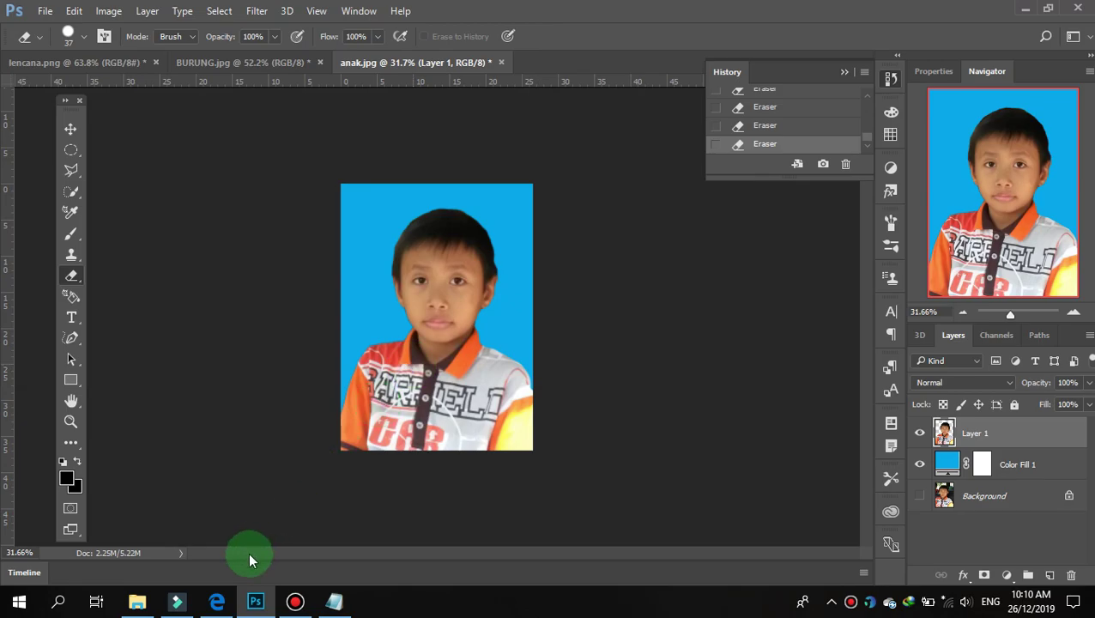
Preview FAHIM.png from Documents\PHOTOSHOP in Photos, then return to Photoshop.
left_click(137, 600)
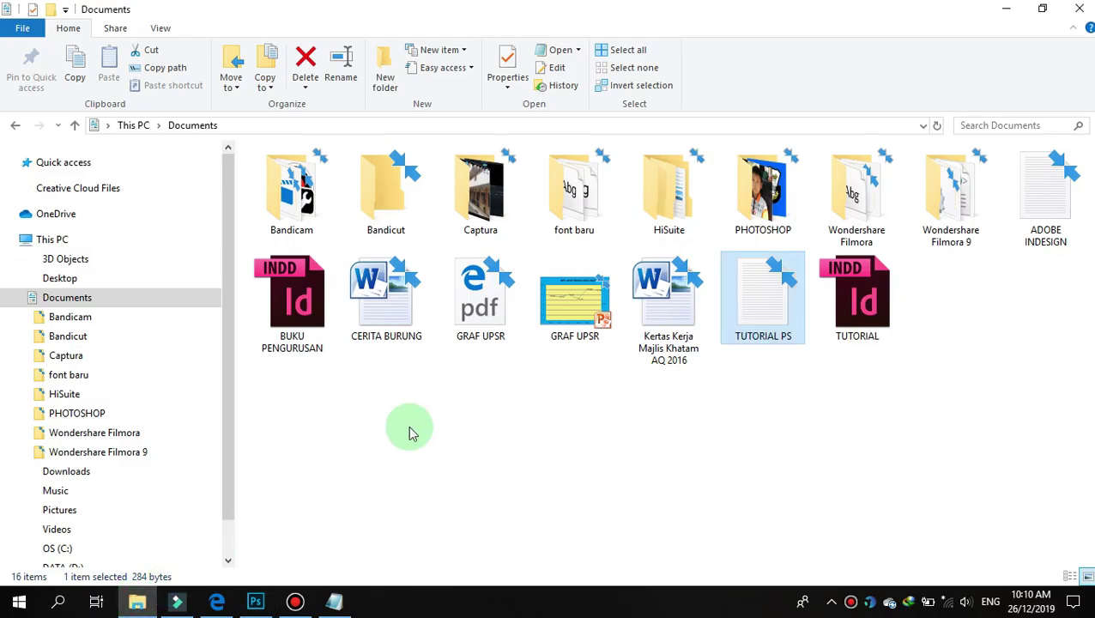
left_click(68, 297)
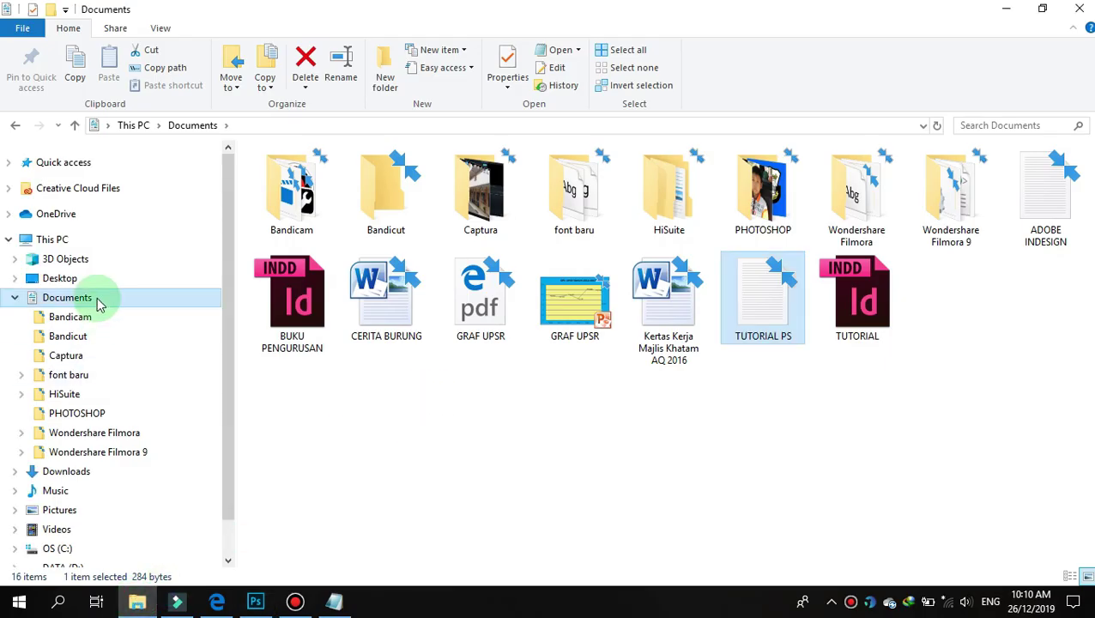
left_click(243, 304)
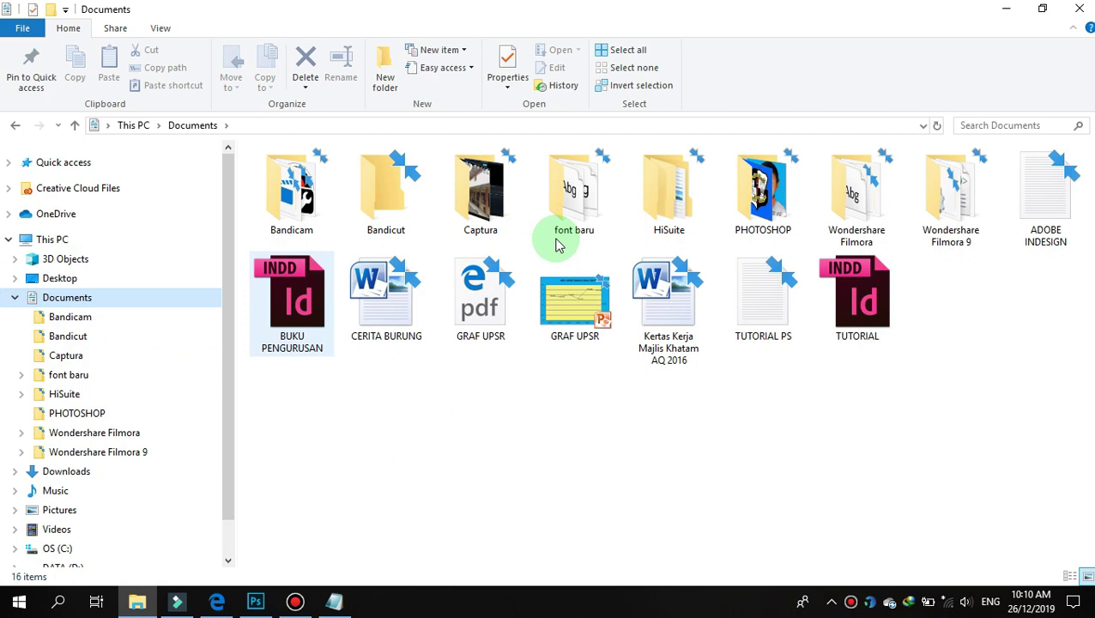
double_click(782, 206)
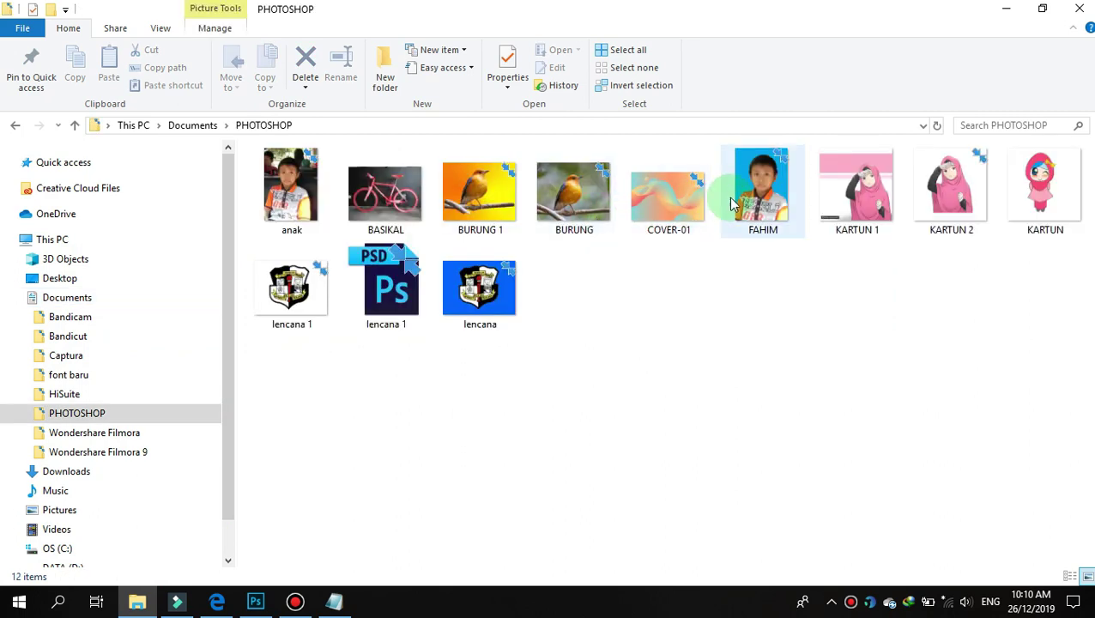
left_click(763, 197)
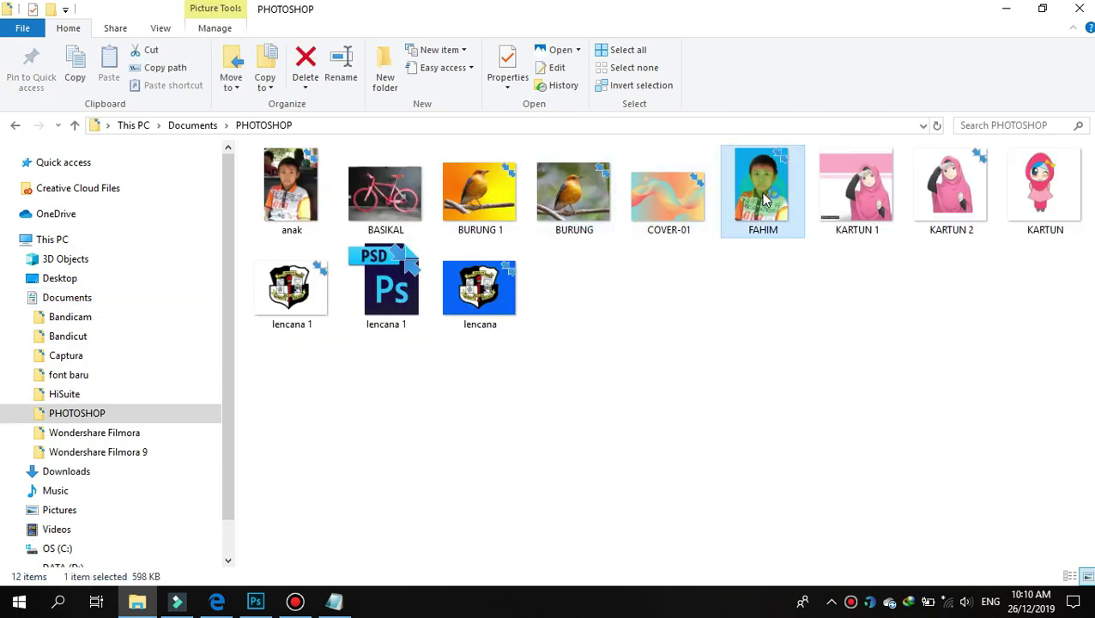
double_click(762, 196)
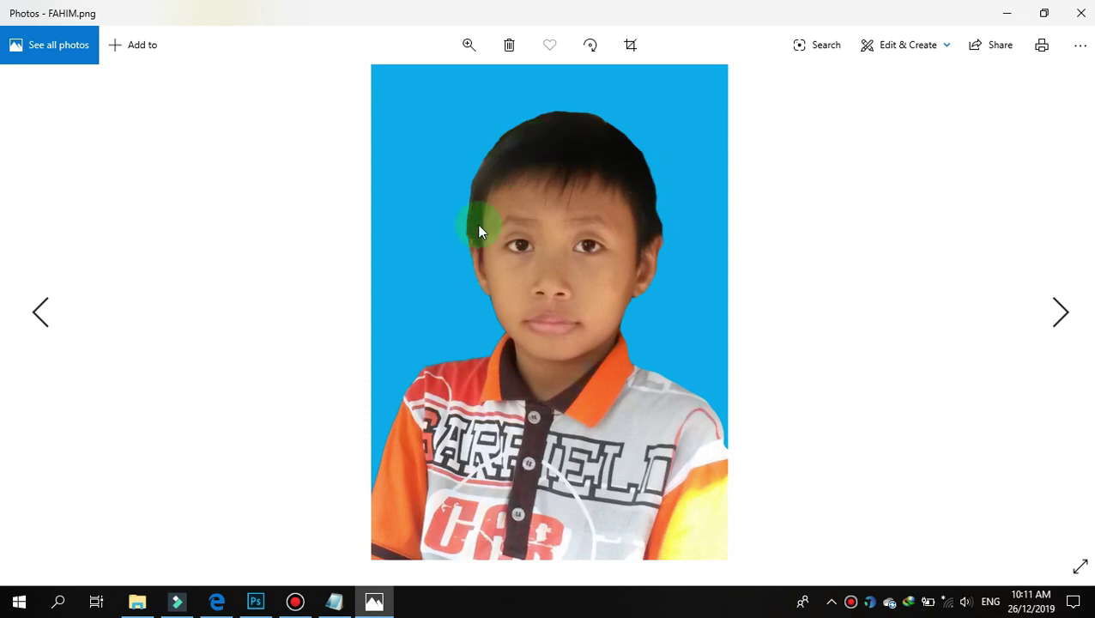
left_click(1081, 13)
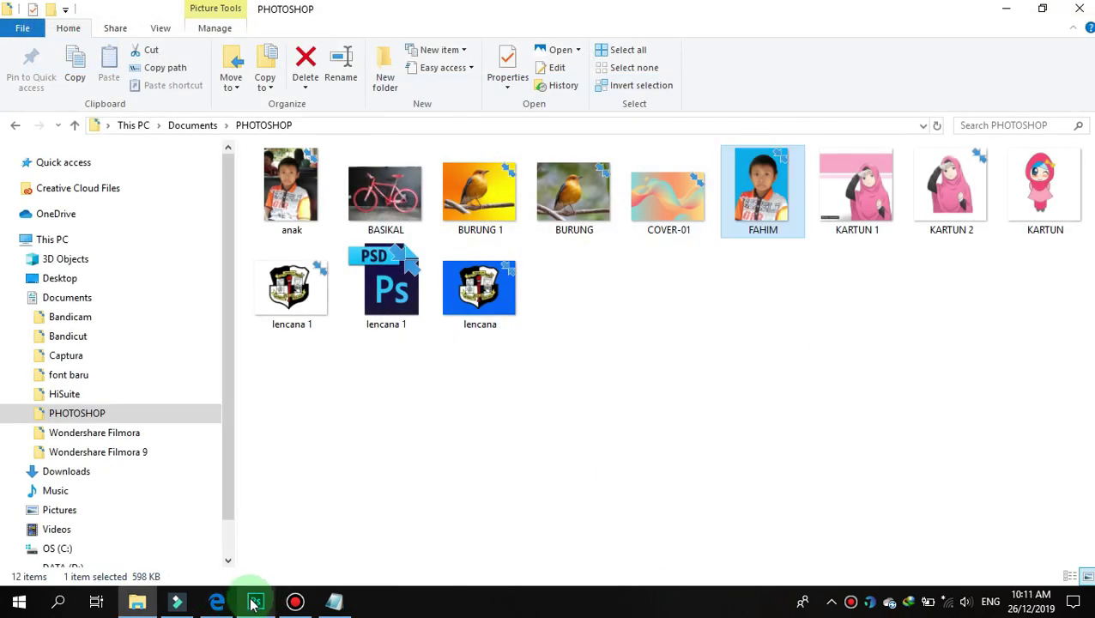
left_click(256, 600)
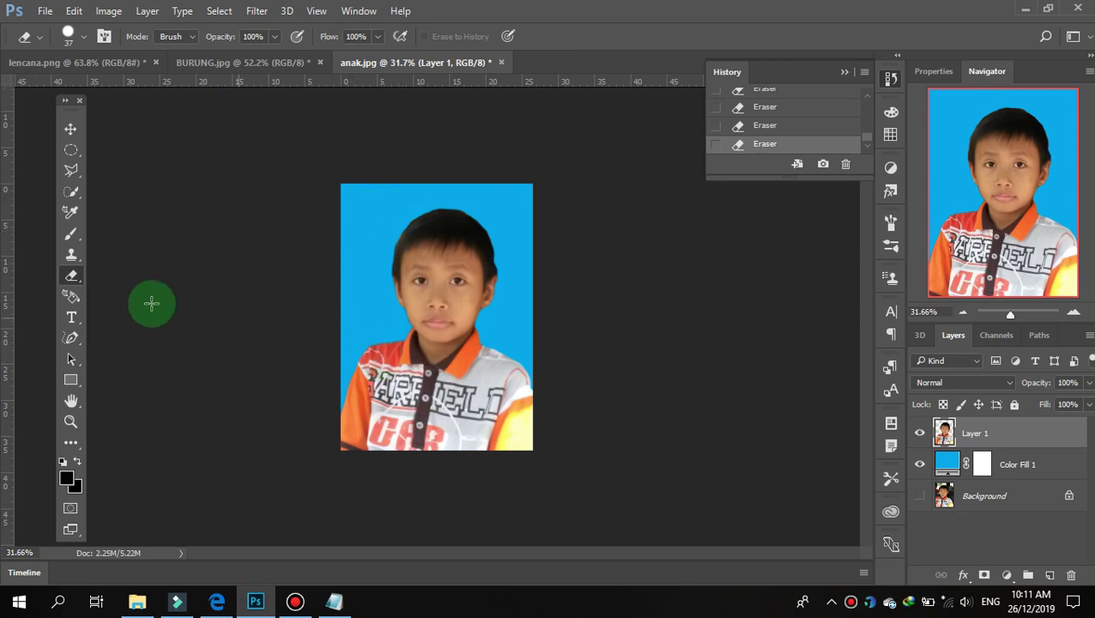
mouse_move(74, 277)
left_mouse_down()
mouse_move(146, 283)
mouse_move(234, 228)
left_mouse_up()
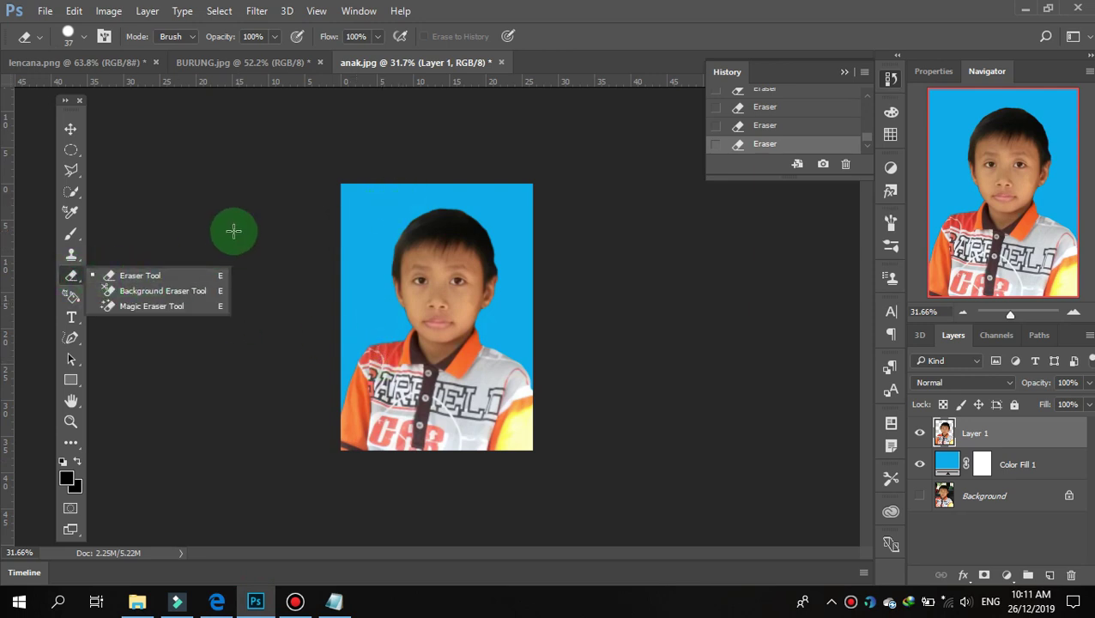
left_click(330, 607)
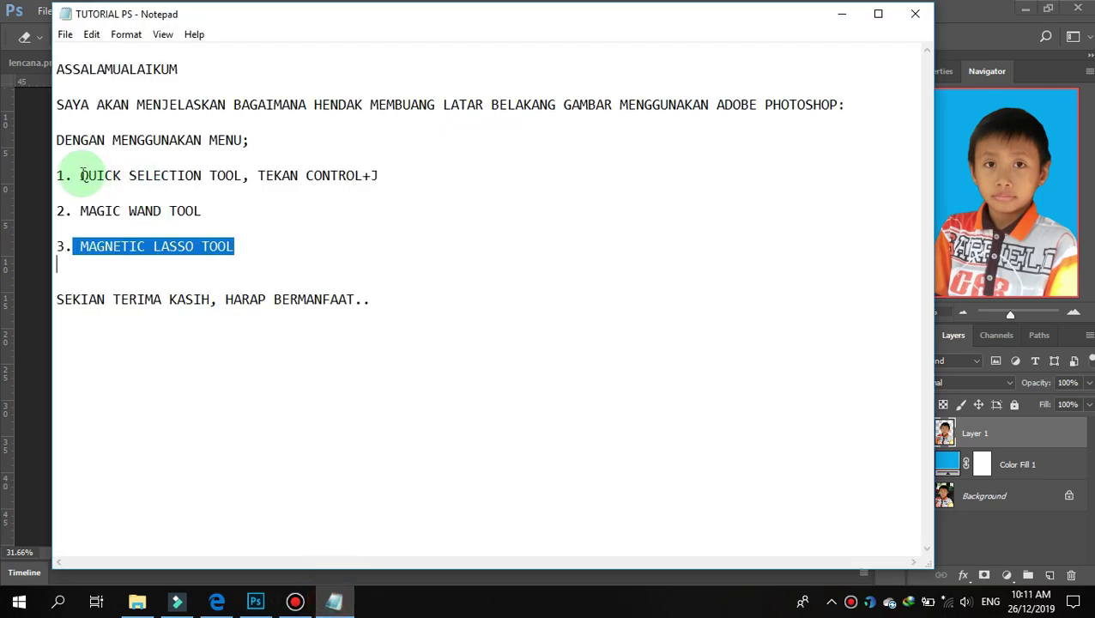
left_click_drag(80, 175, 242, 175)
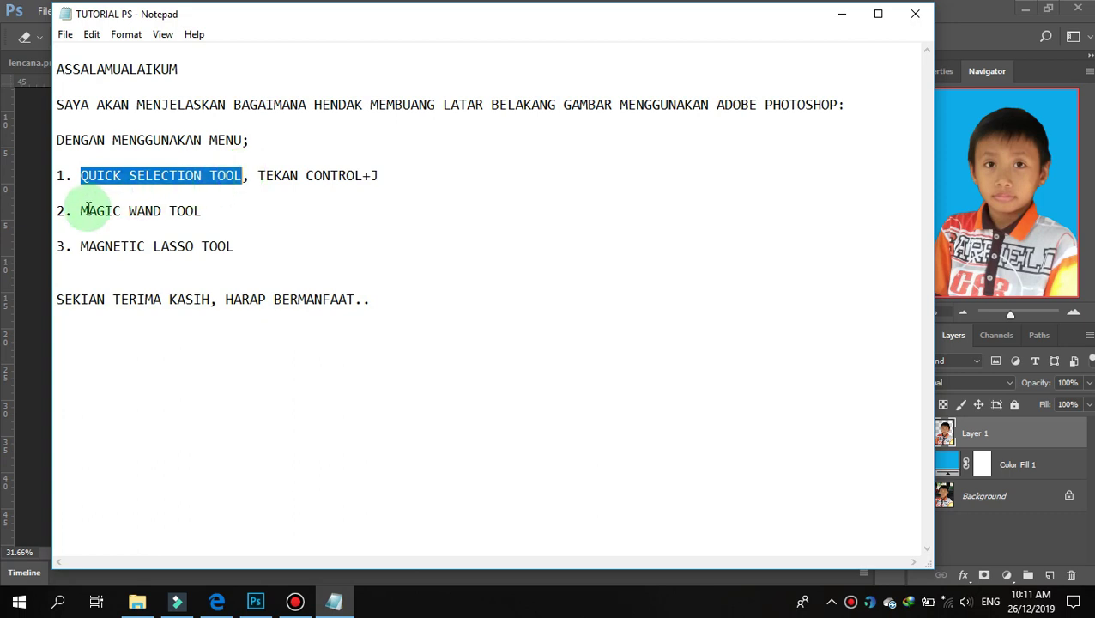
left_click_drag(74, 211, 205, 216)
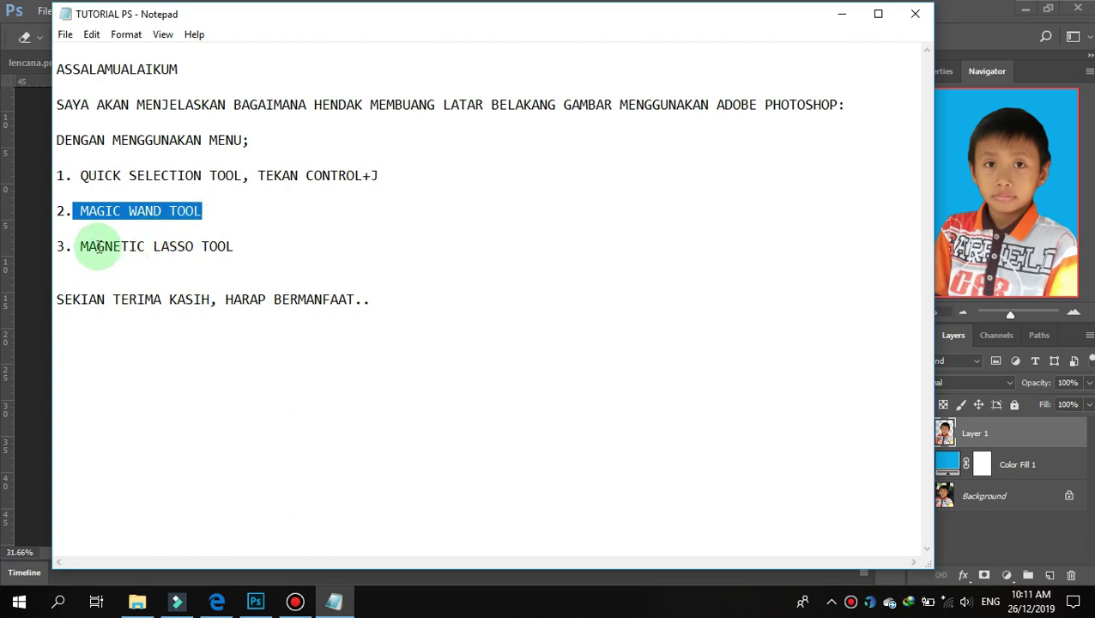
left_click_drag(80, 248, 241, 248)
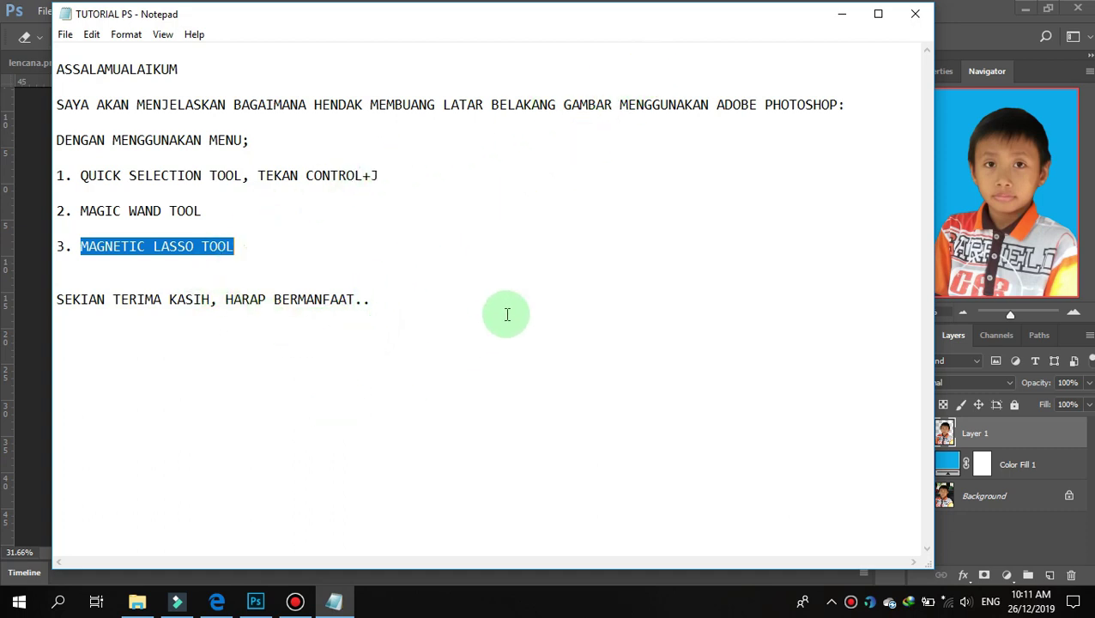
left_click(842, 17)
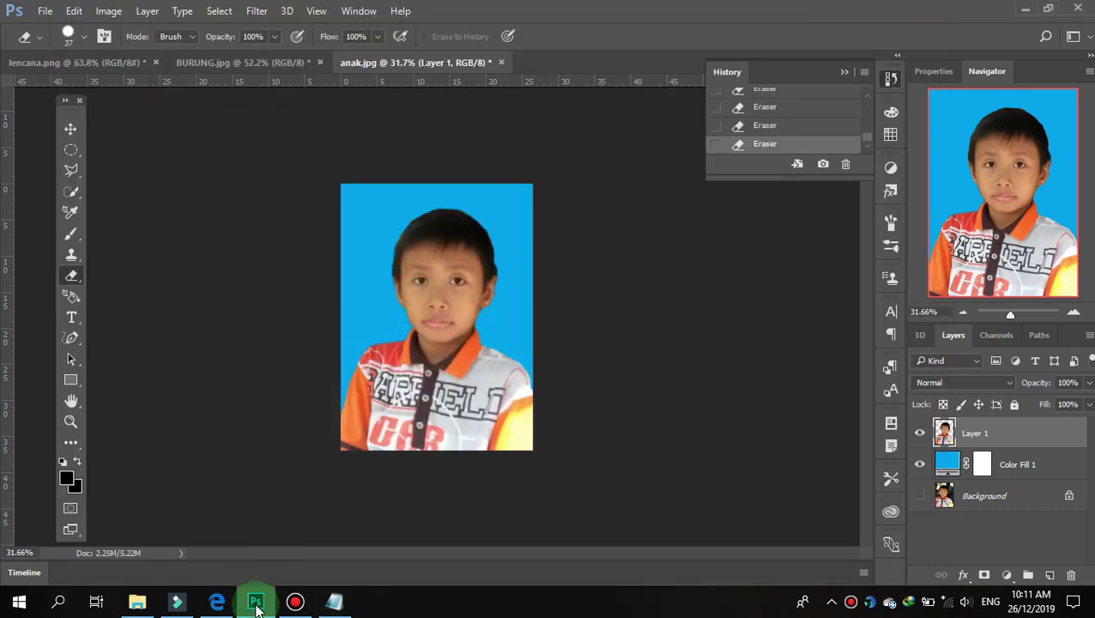
Revert to the original photo, select the Pen tool and zoom in on the boy's head.
left_click(72, 339)
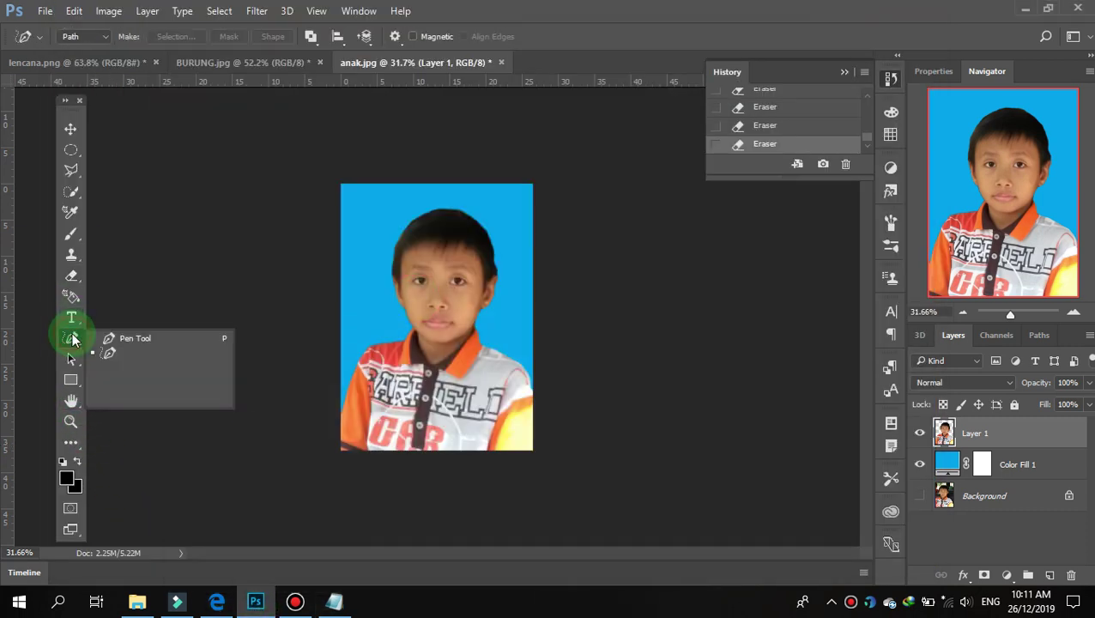
scroll(775, 107, "up", 1)
scroll(774, 107, "up", 5)
left_click(772, 103)
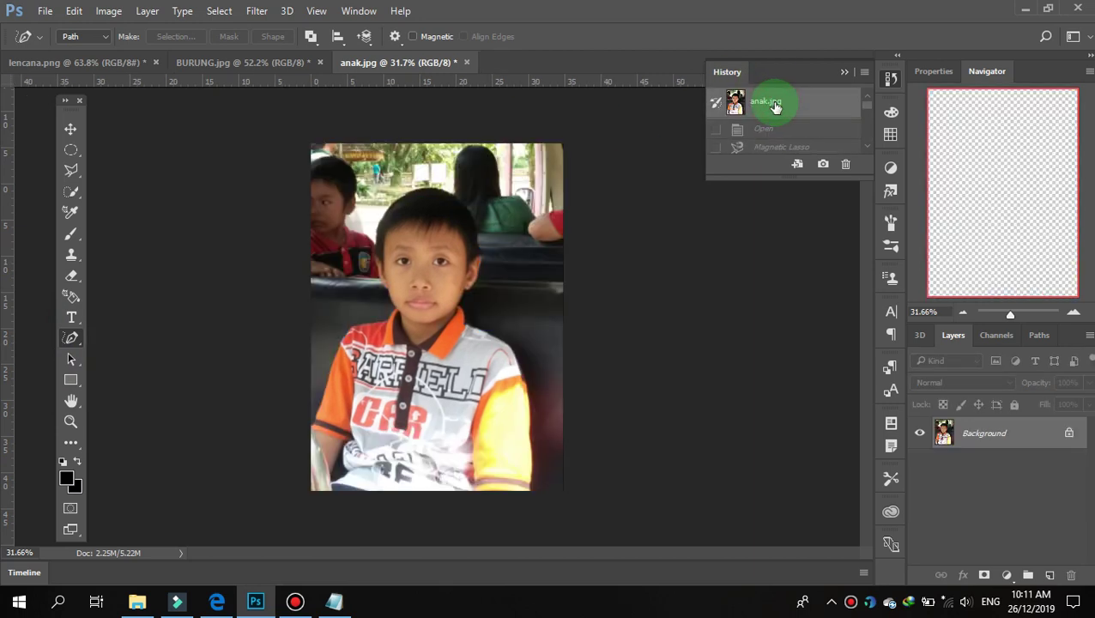
left_click(77, 339)
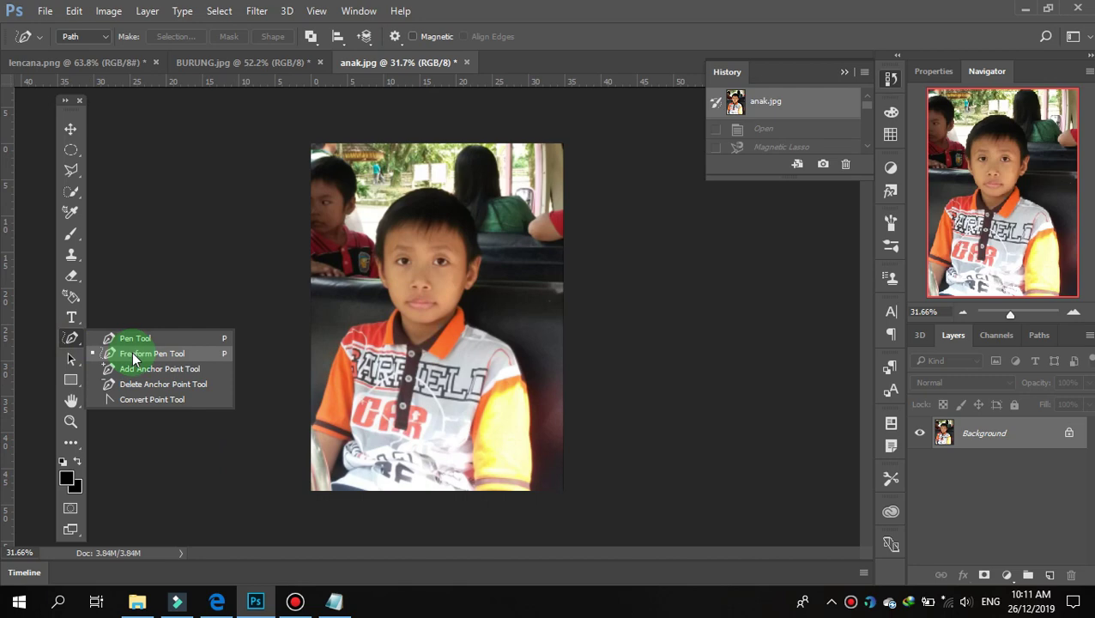
left_click(137, 338)
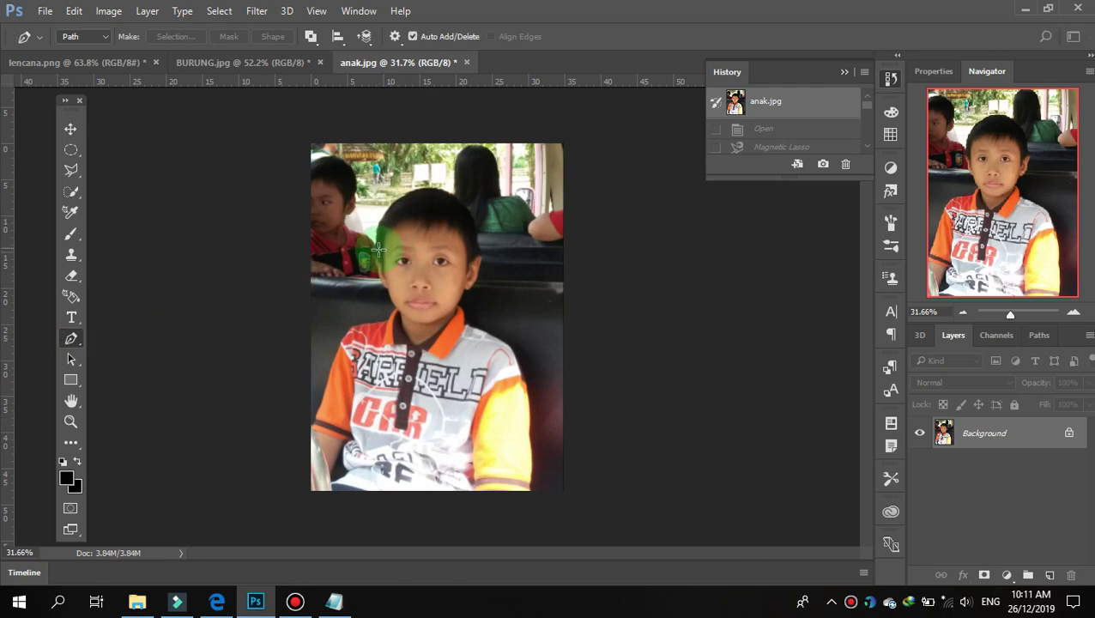
left_click(1015, 314)
scroll(402, 251, "up", 3)
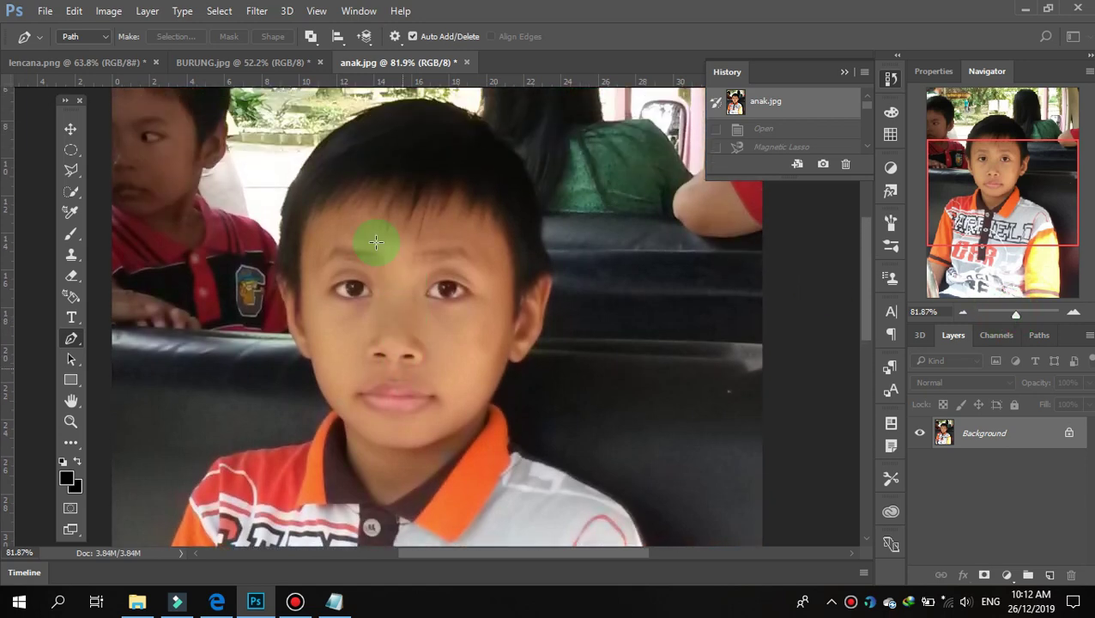
scroll(380, 237, "up", 3)
mouse_move(294, 187)
left_mouse_down()
mouse_move(327, 153)
mouse_move(415, 114)
left_mouse_up()
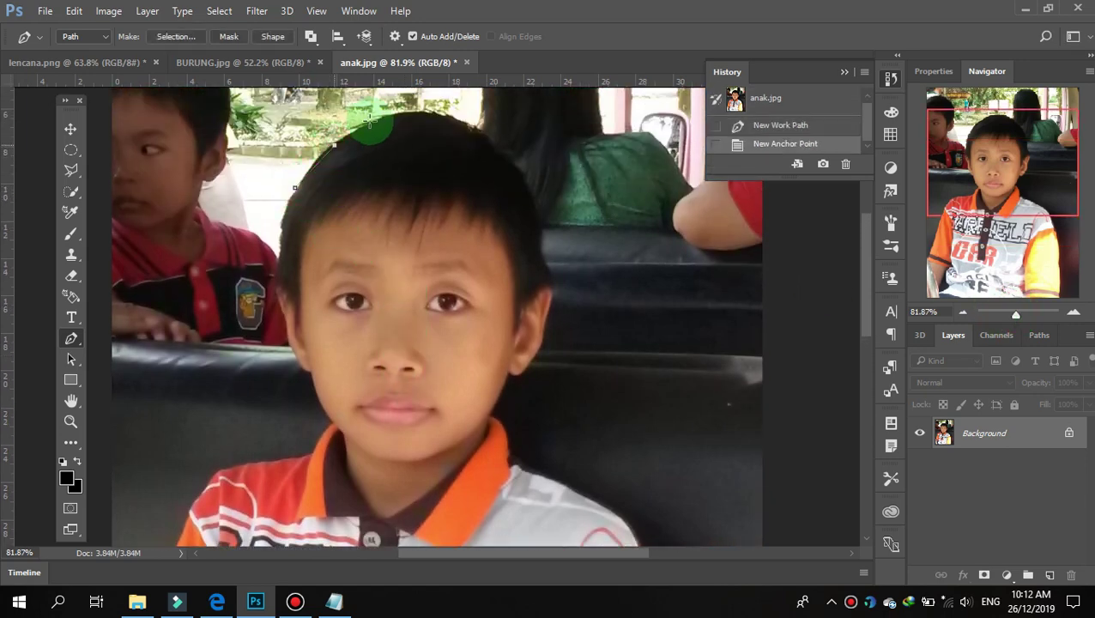
Place pen points over the head, down the ear and cheek to the right shoulder.
left_click(476, 127)
left_click(512, 162)
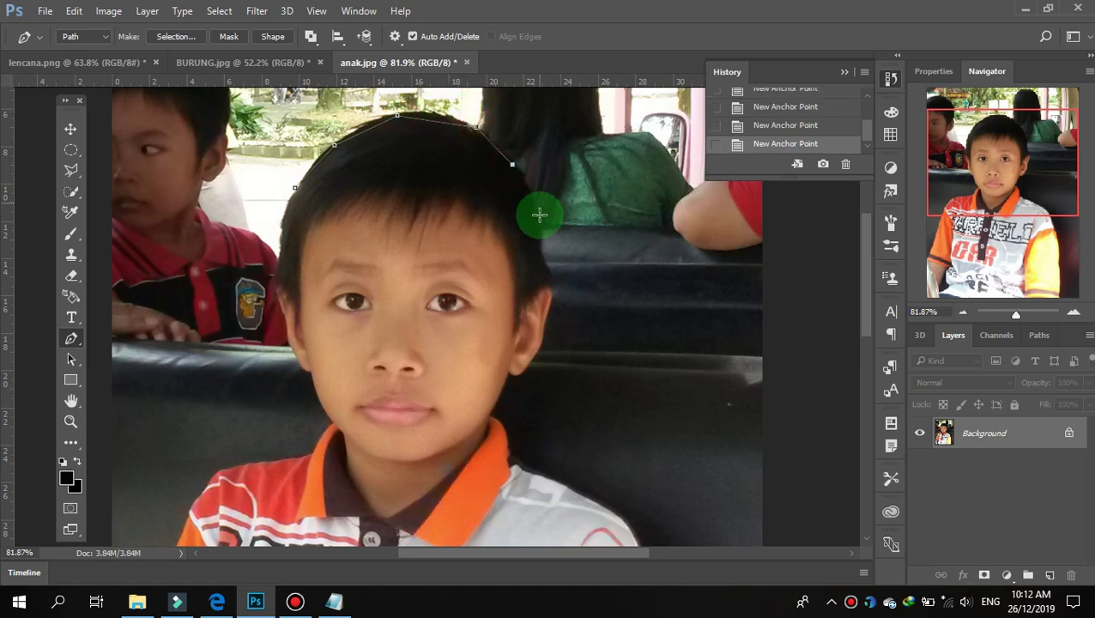
left_click(539, 219)
left_click_drag(544, 271, 553, 289)
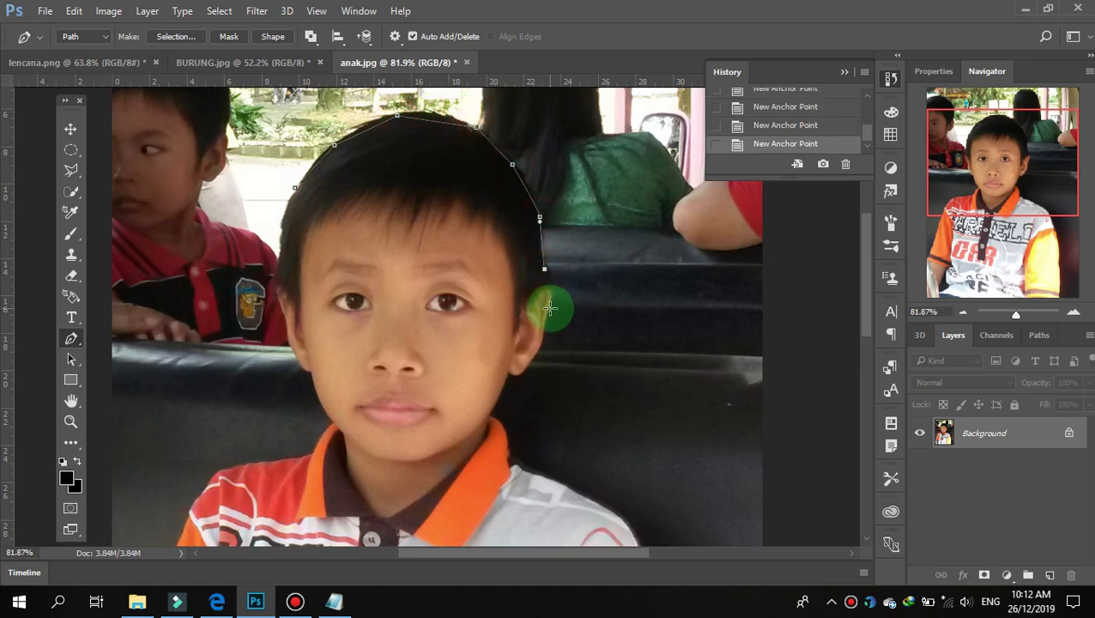
left_click_drag(548, 331, 544, 339)
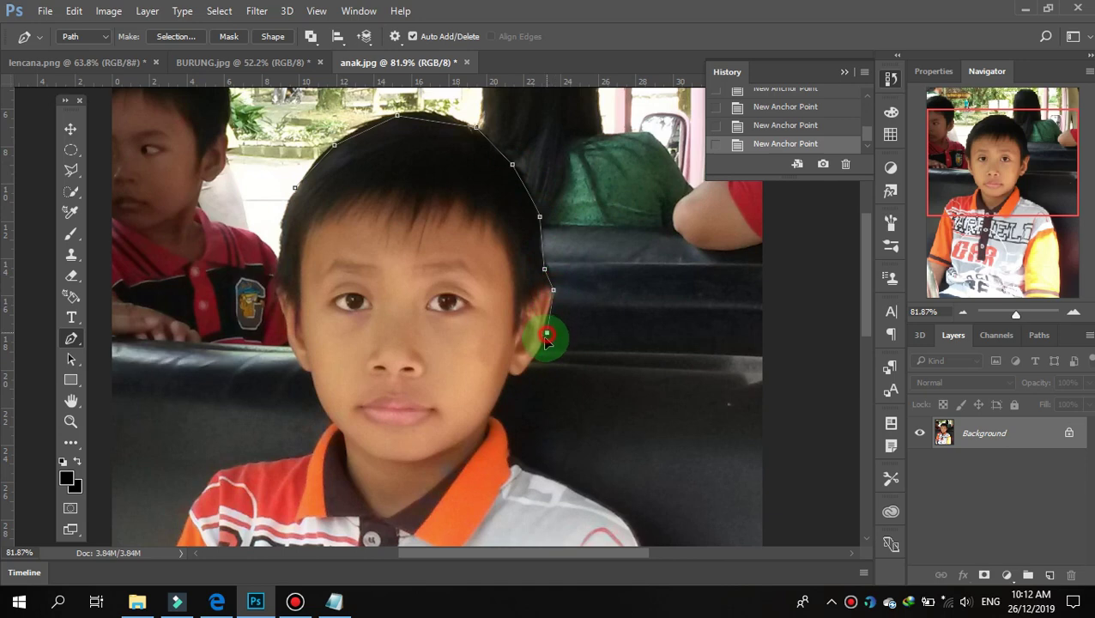
left_click(512, 377)
left_click(494, 414)
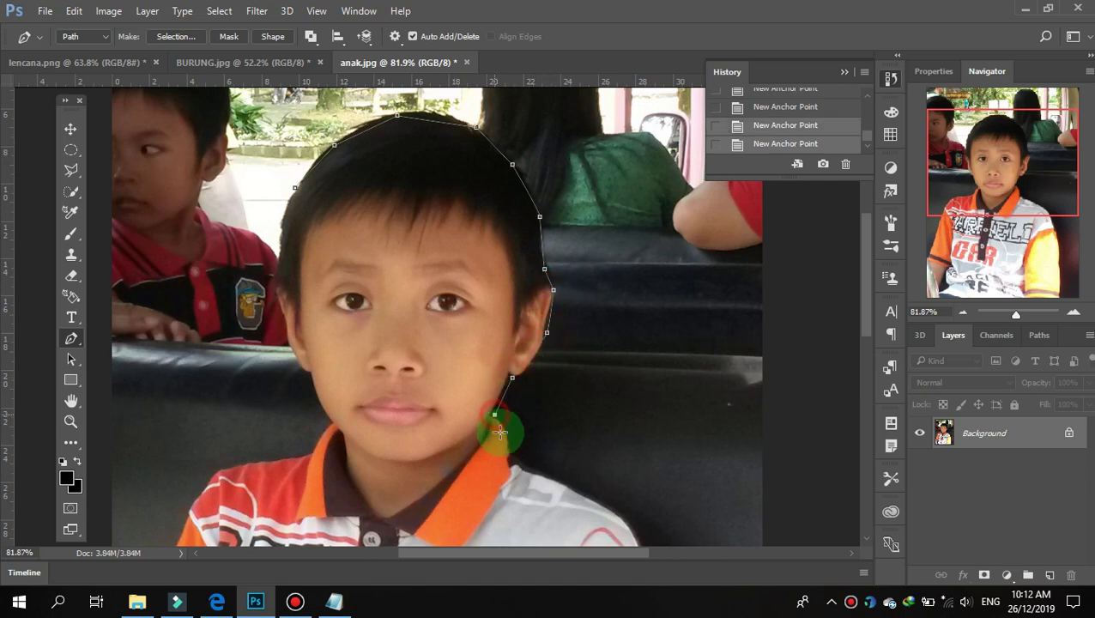
left_click(512, 452)
scroll(518, 450, "down", 1)
left_click(550, 429)
left_click(631, 483)
left_click(647, 531)
Continue the path along the shirt bottom, left shoulder, collar and cheek, closing it at the start.
left_click(468, 532)
left_click(296, 531)
left_click(160, 529)
left_click(186, 477)
left_click(212, 427)
left_click(245, 412)
left_click(301, 410)
left_click(329, 373)
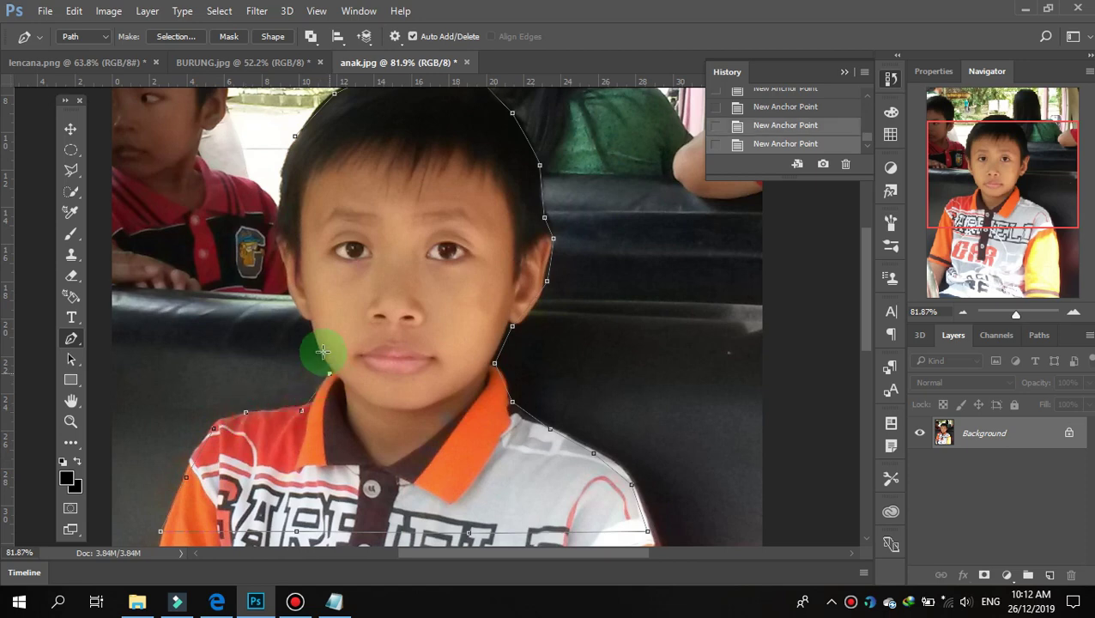
left_click(309, 321)
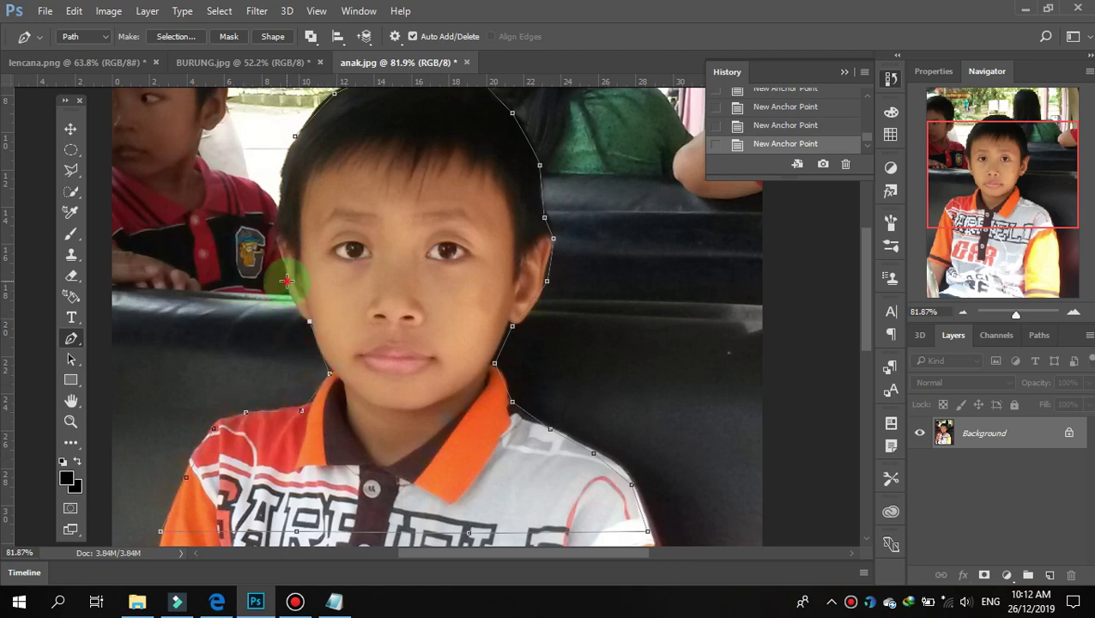
left_click(286, 280)
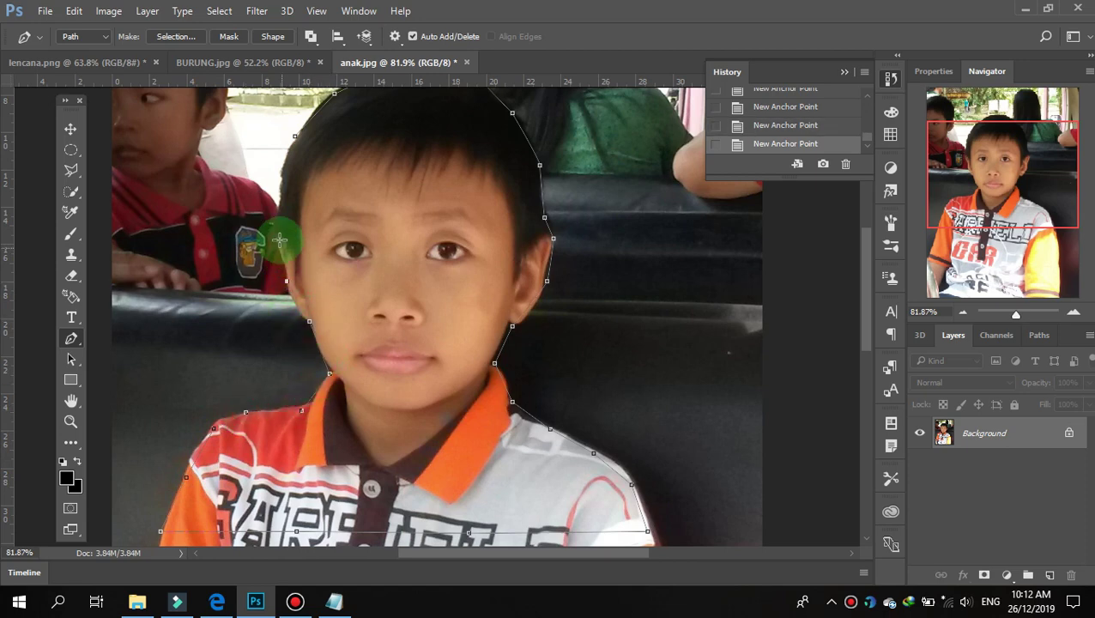
left_click(279, 179)
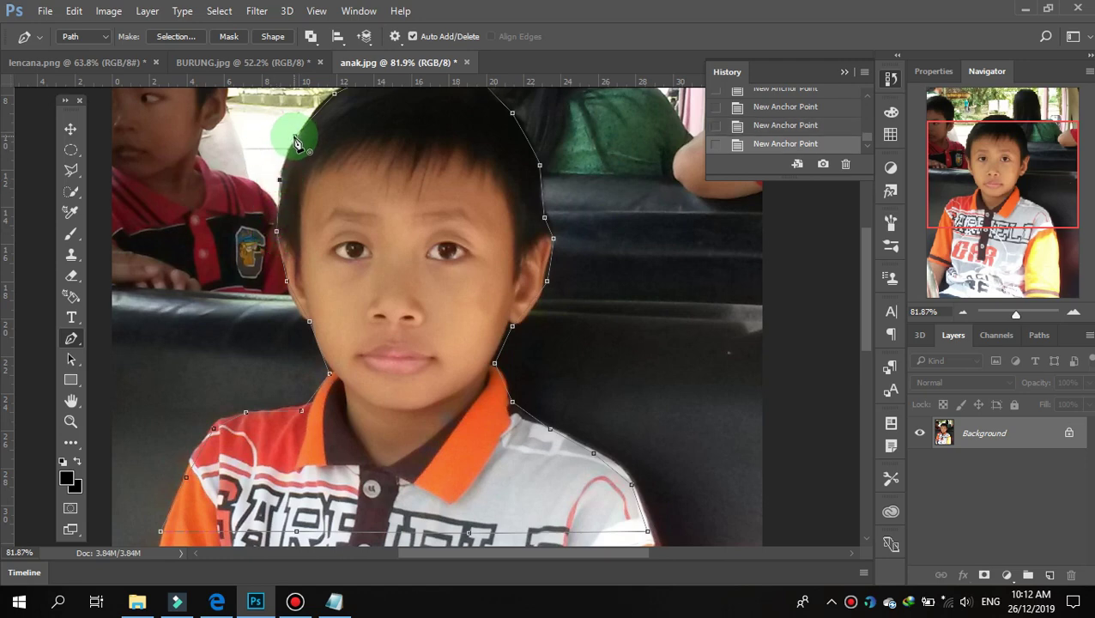
left_click(295, 140)
scroll(337, 175, "up", 2)
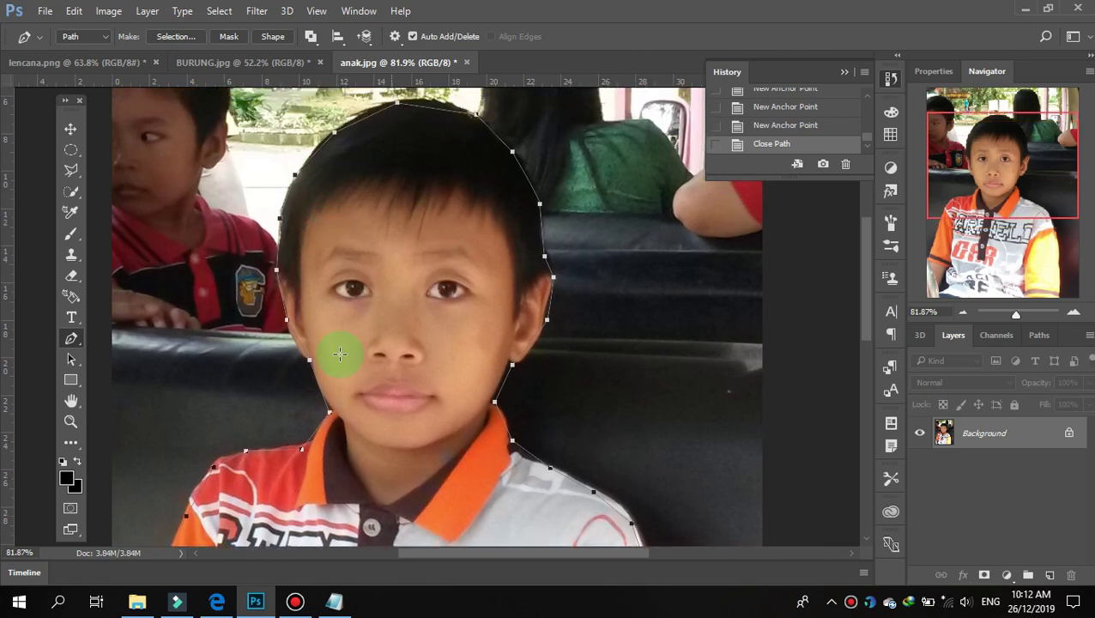
left_click(71, 341)
right_click(71, 340)
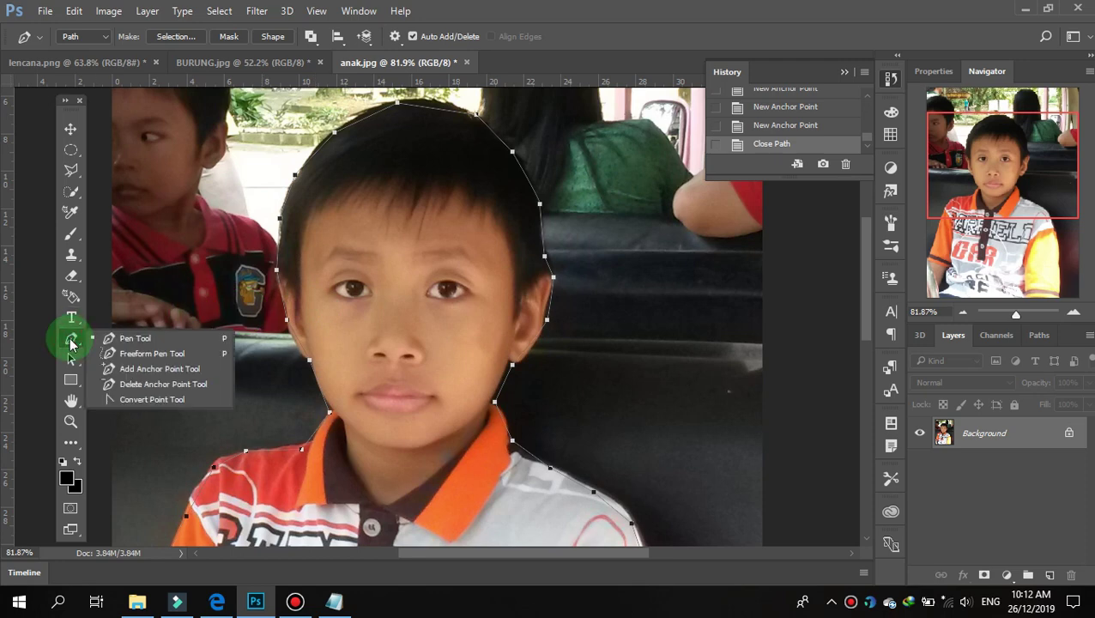
Add two anchor points on the top of the head outline and adjust their curve.
left_click(126, 374)
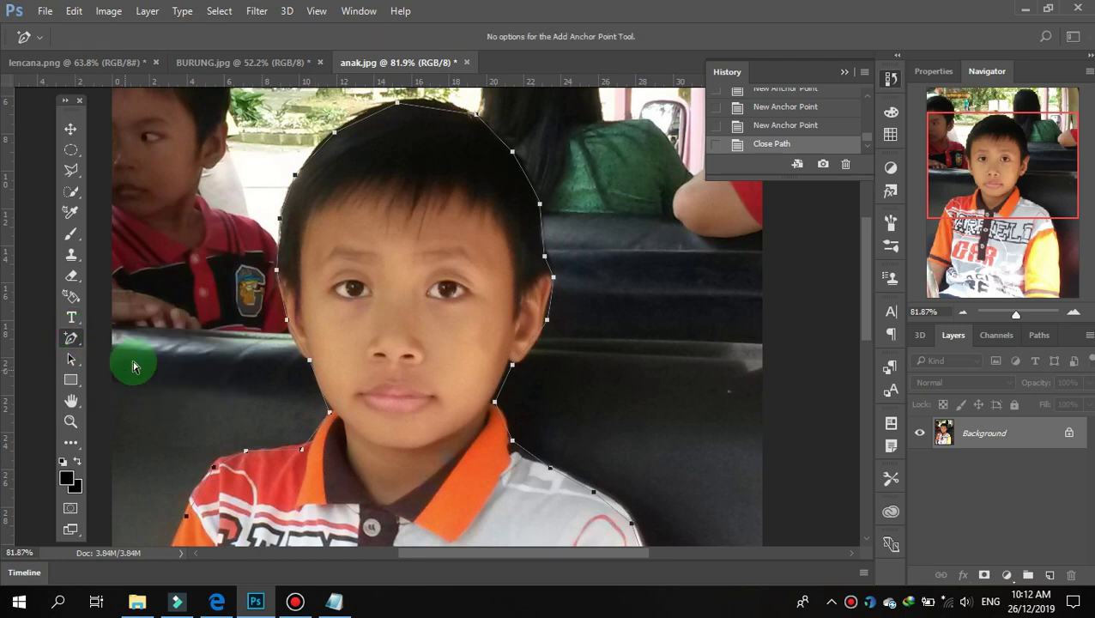
left_click(318, 156)
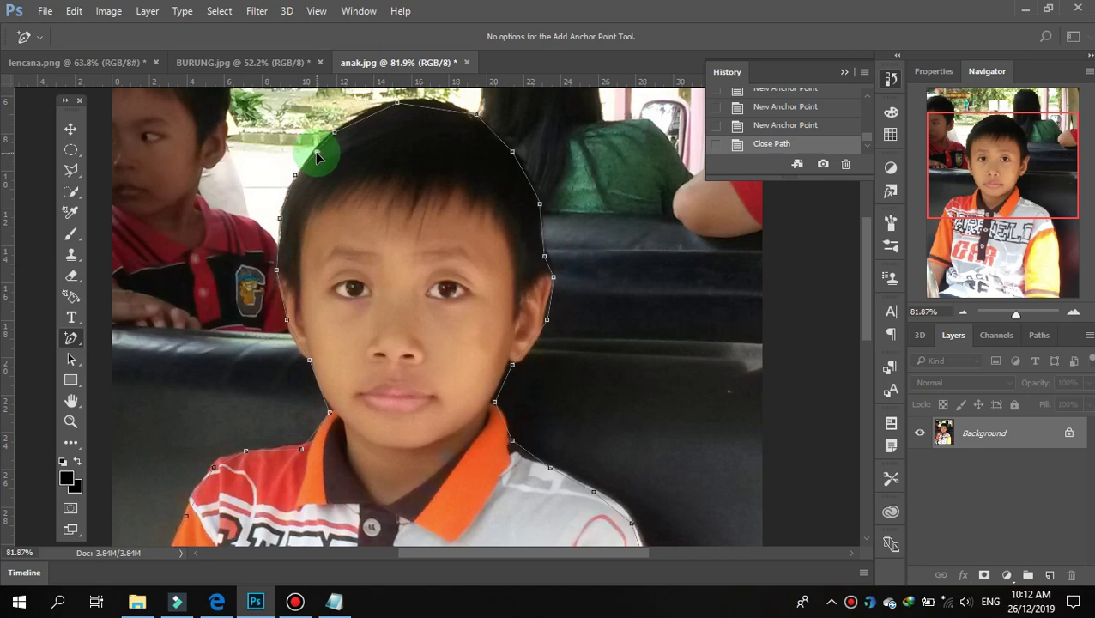
left_click_drag(317, 160, 317, 152)
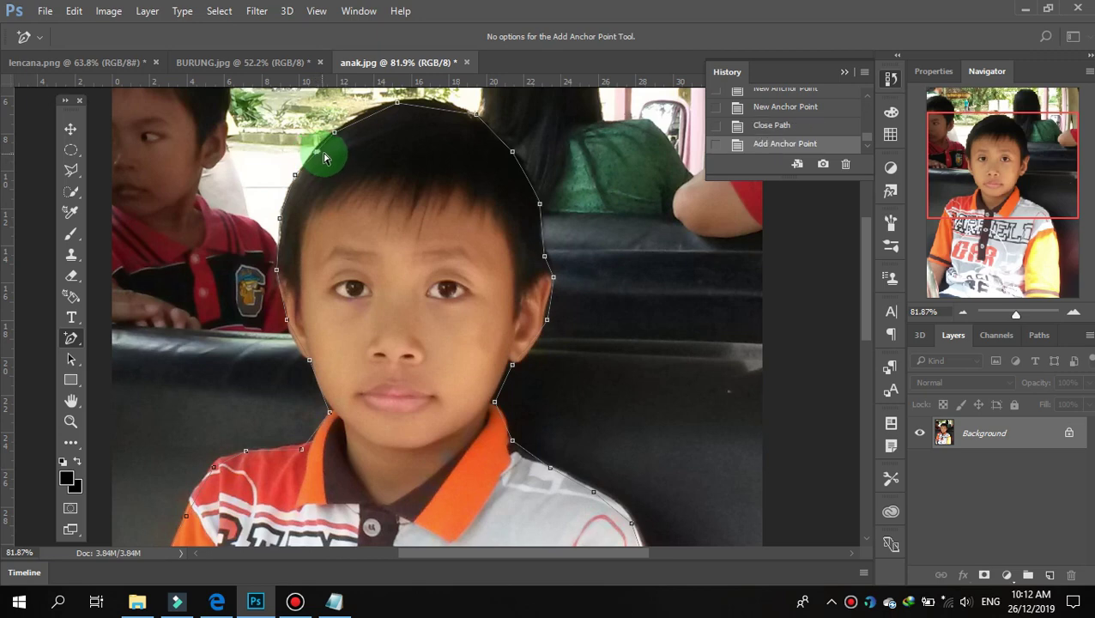
left_click(364, 125)
left_click_drag(368, 127, 350, 127)
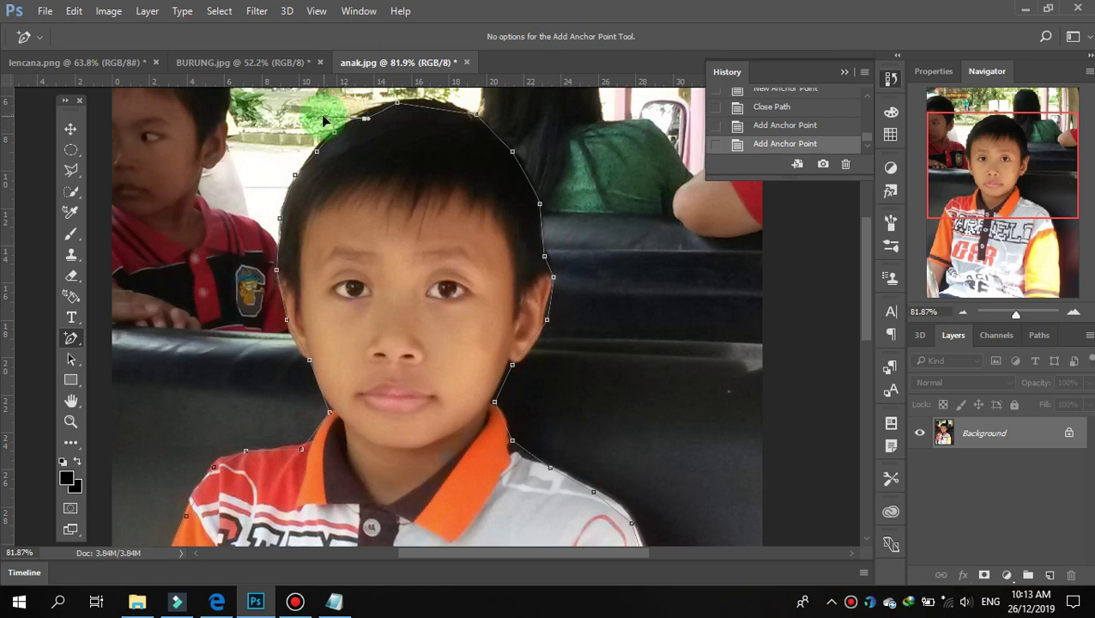
left_click_drag(362, 125, 367, 120)
Redraw the top of the head outline with the Freeform Pen.
left_click(77, 340)
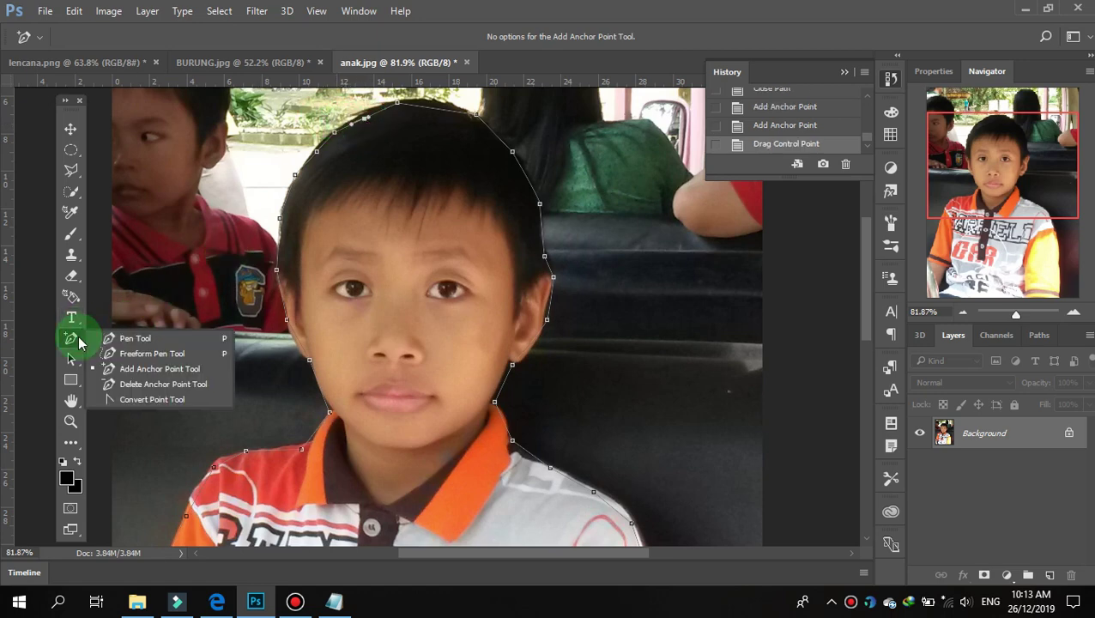
left_click(120, 354)
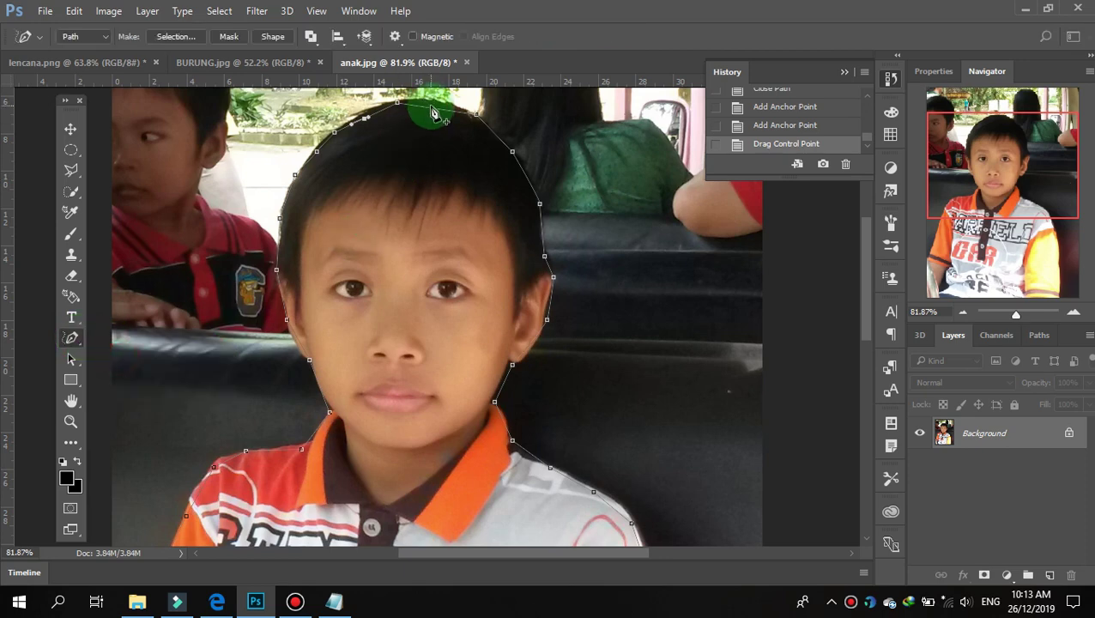
left_click_drag(432, 112, 456, 103)
left_click(395, 110)
left_click_drag(391, 120, 498, 131)
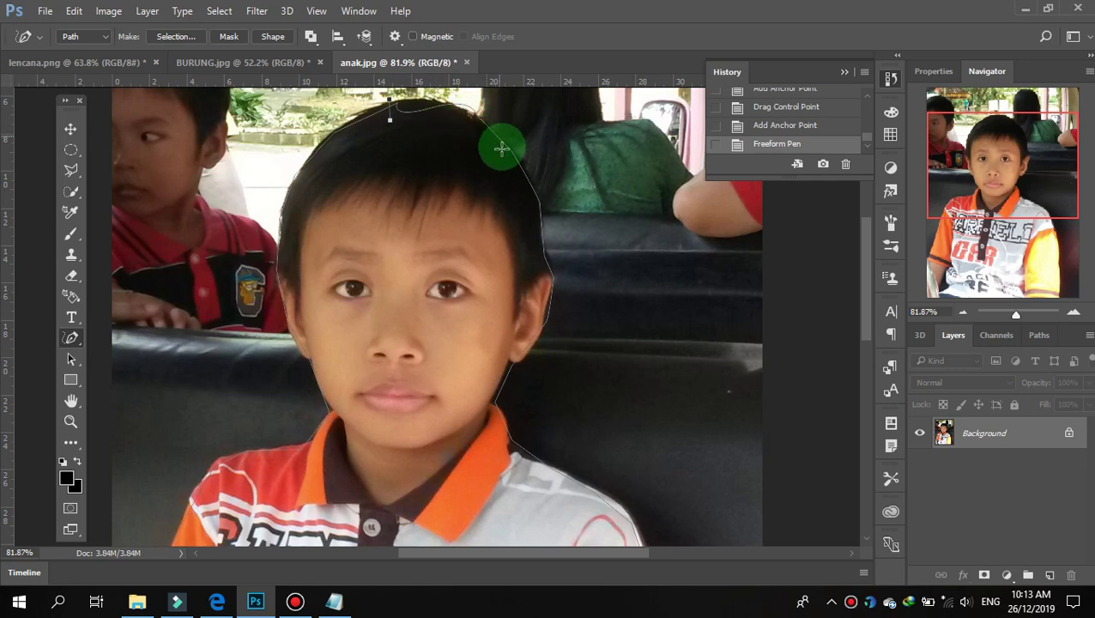
Convert the head's top-left points and pull curve handles to hug the hair.
left_click(69, 340)
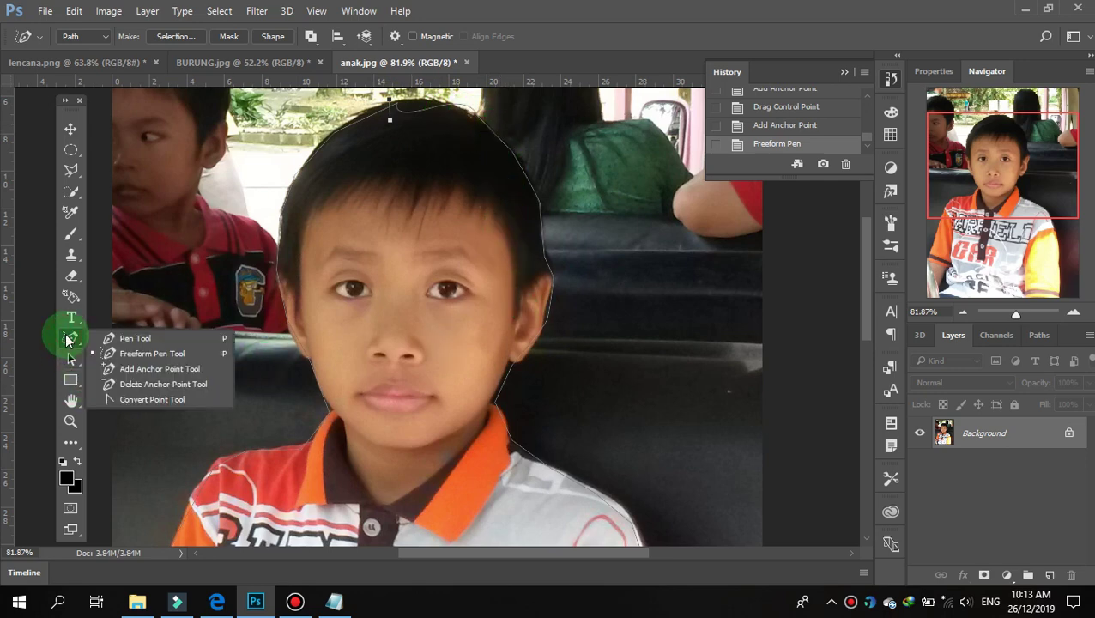
left_click(126, 399)
left_click(517, 168)
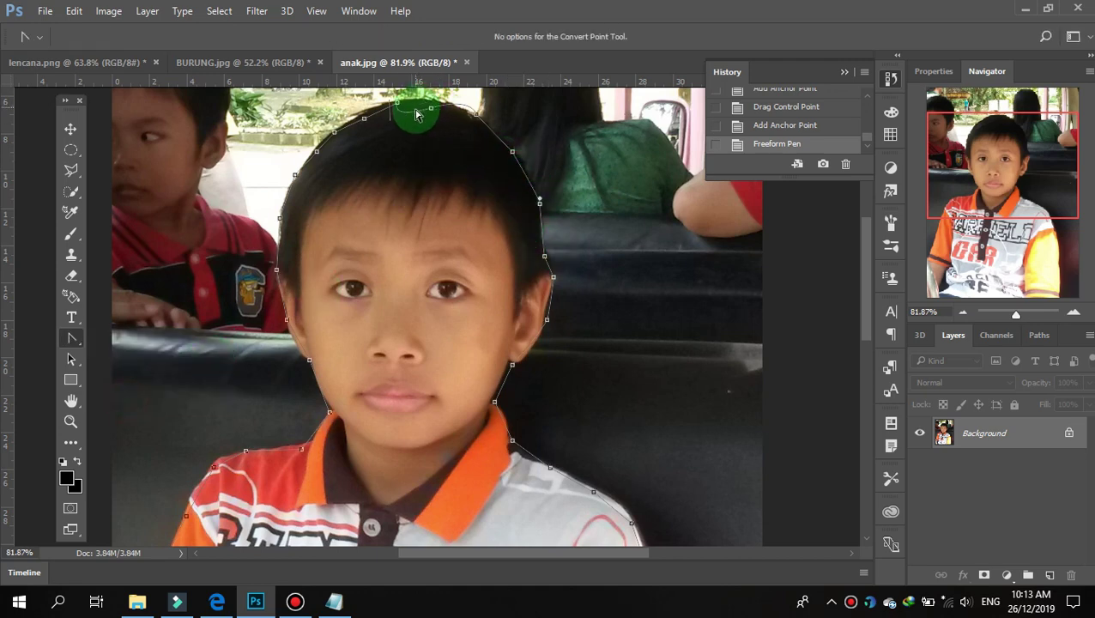
mouse_move(416, 115)
left_mouse_down()
mouse_move(417, 105)
mouse_move(370, 124)
left_mouse_up()
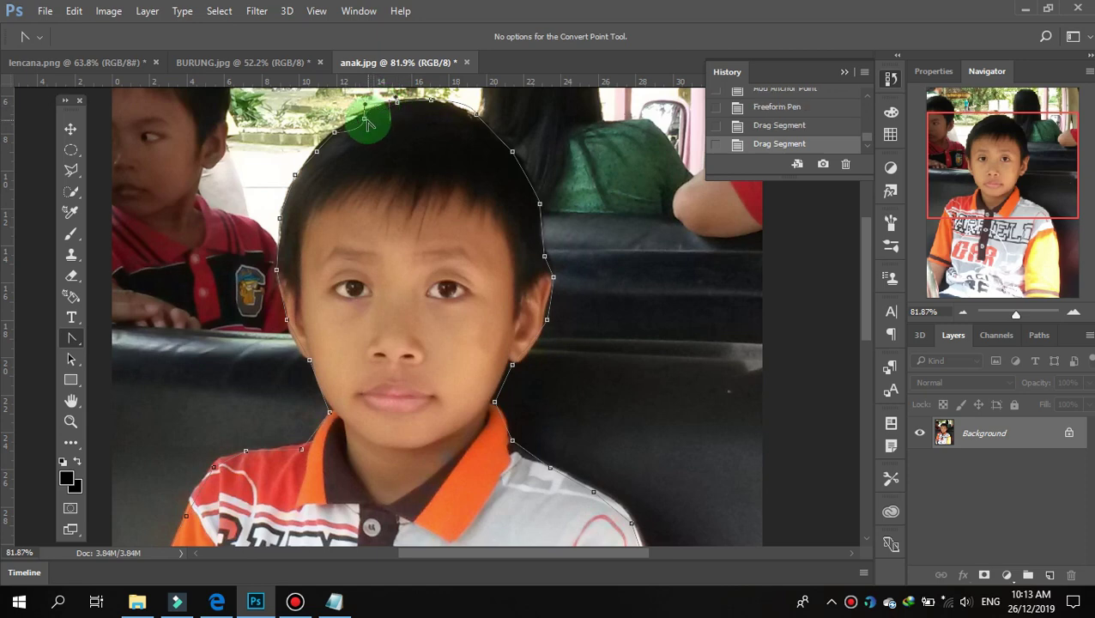
left_click(361, 119)
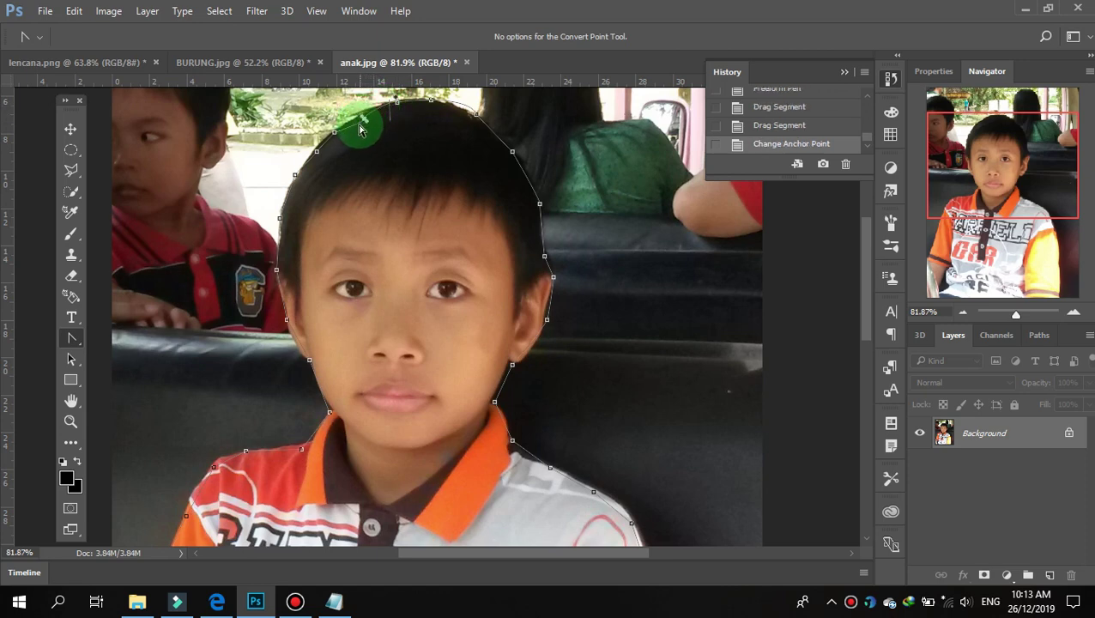
left_click_drag(364, 121, 364, 125)
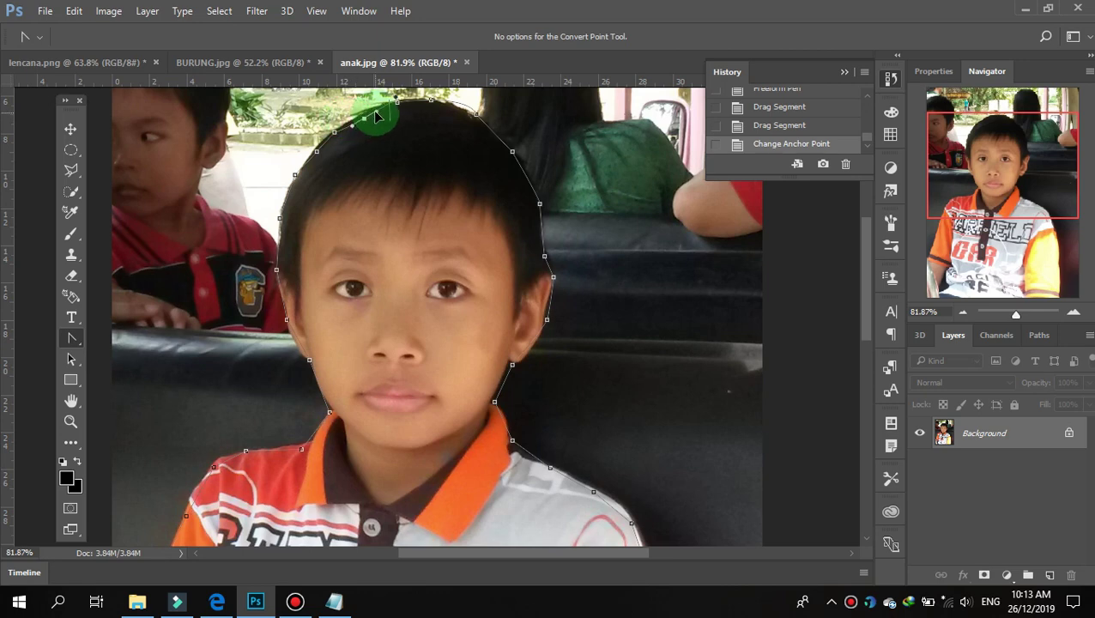
left_click(361, 119)
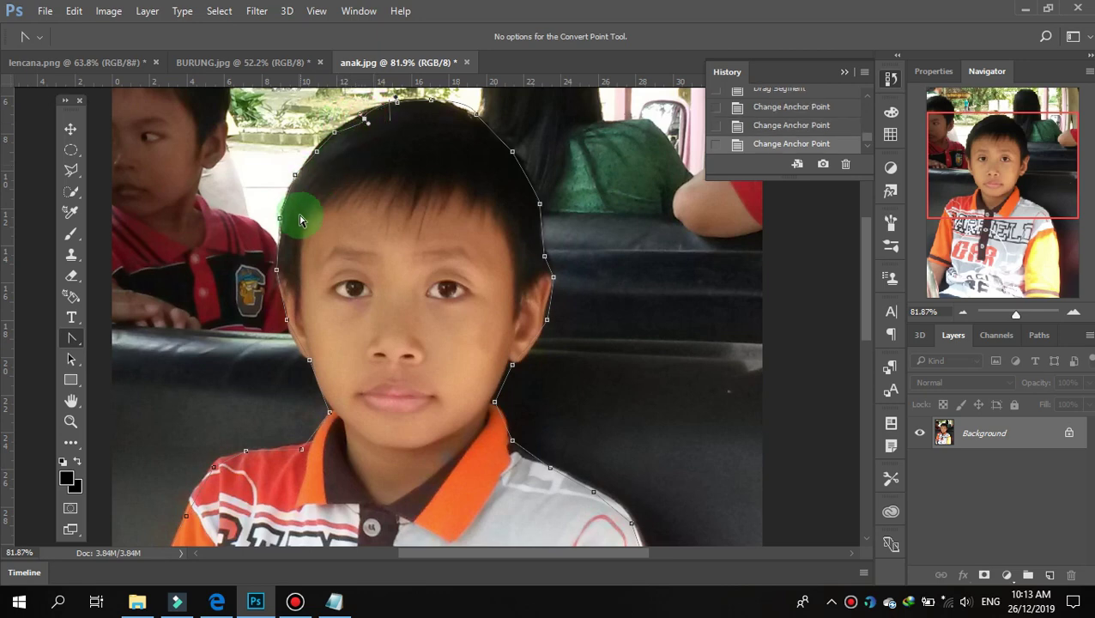
scroll(301, 232, "down", 2)
scroll(300, 232, "down", 1)
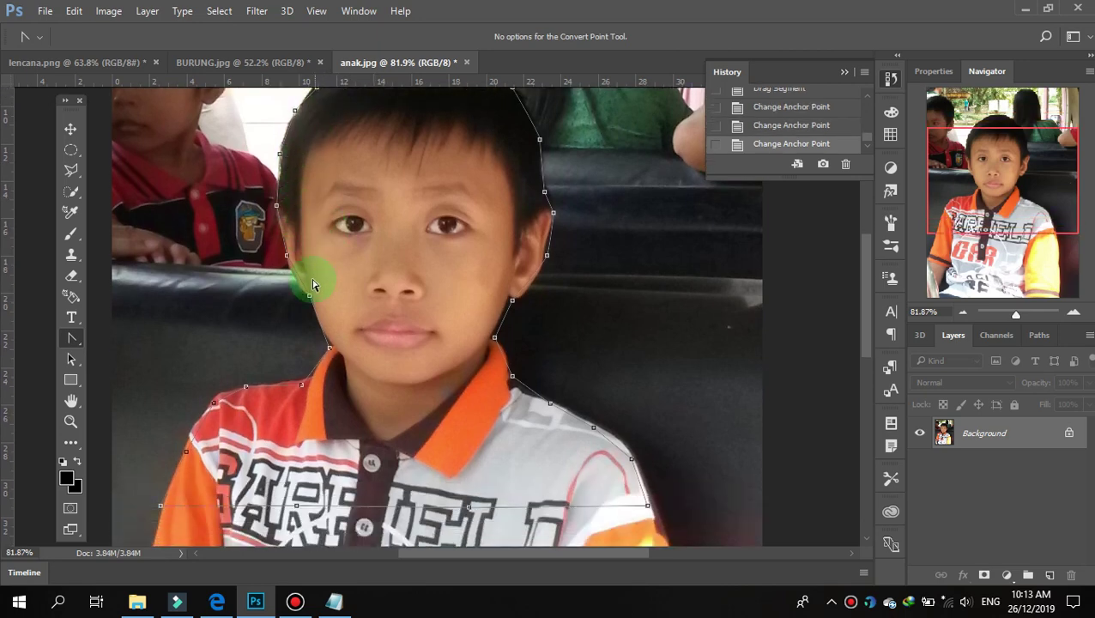
scroll(311, 297, "up", 2)
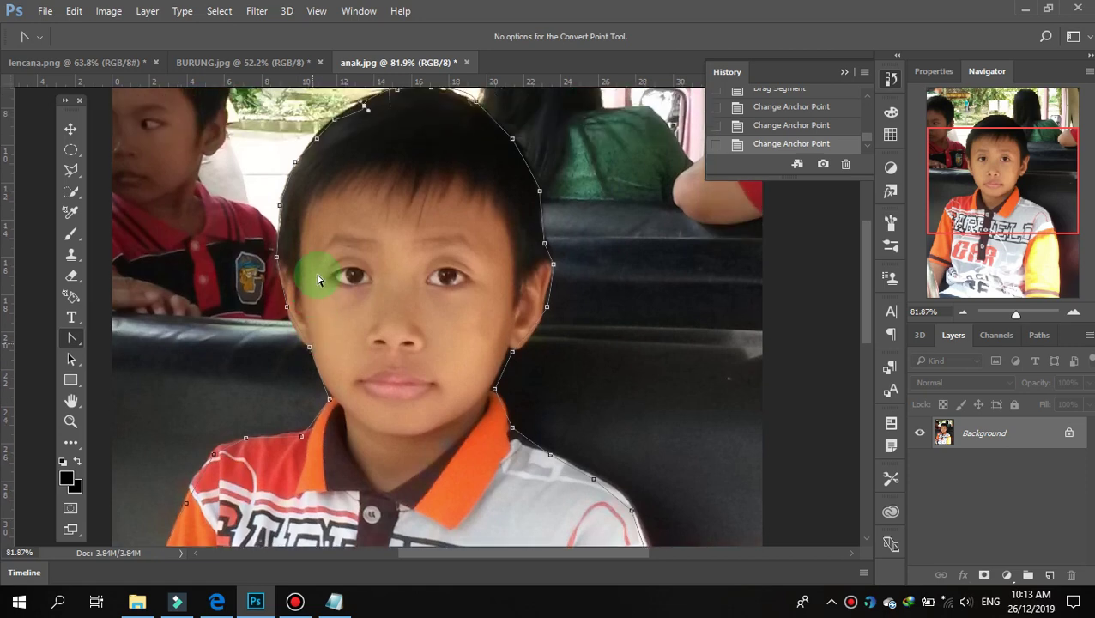
Turn the head-and-shirt path into a selection using Make Selection with OK.
right_click(321, 218)
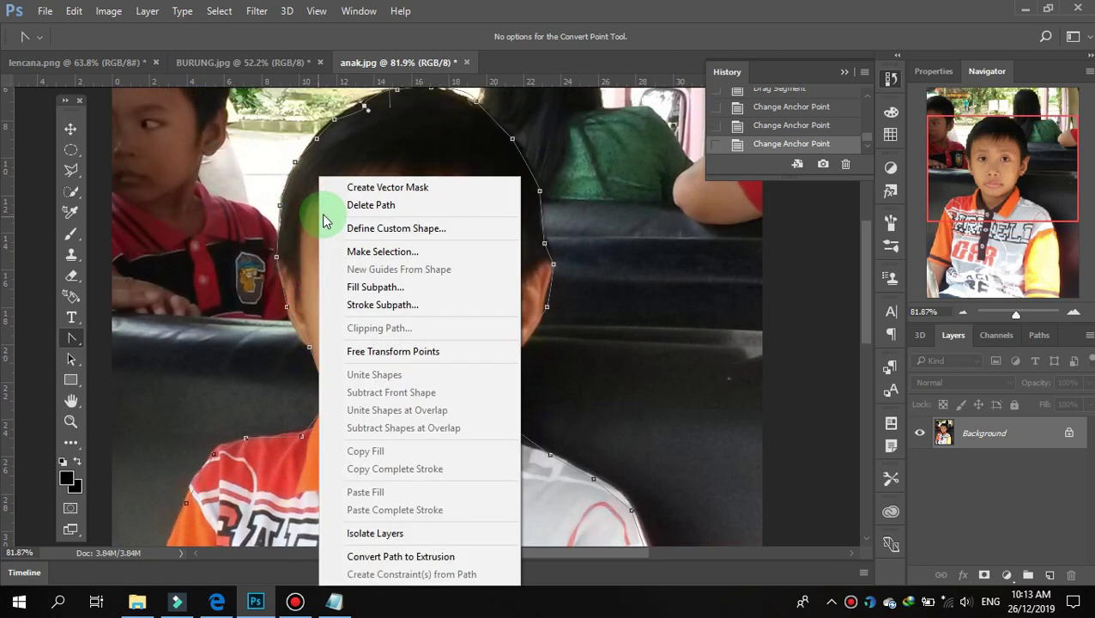
left_click(363, 251)
left_click(635, 165)
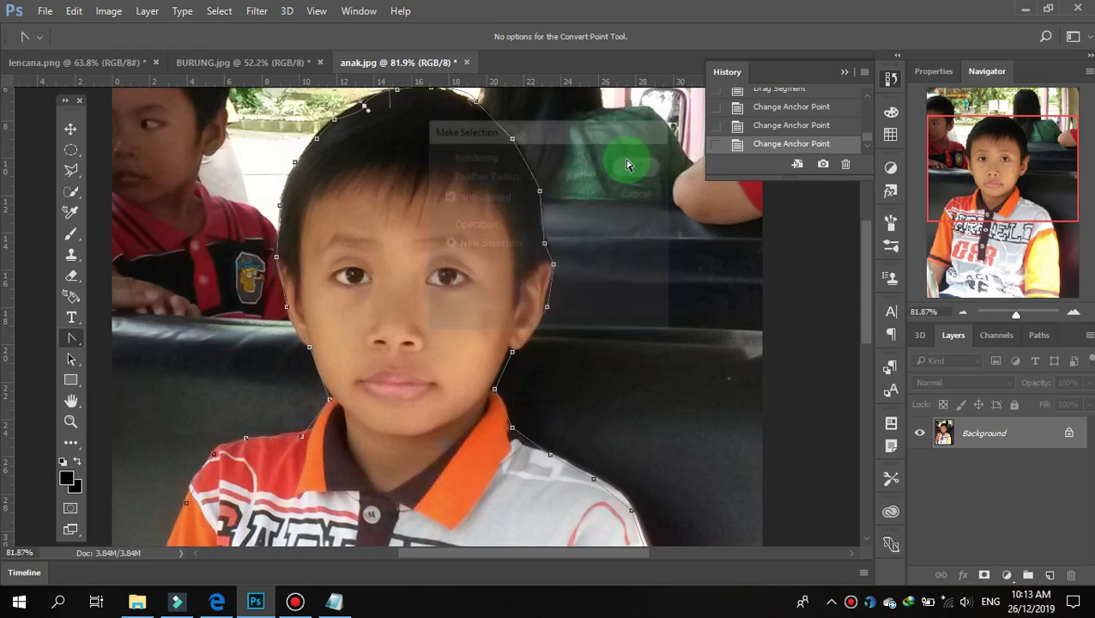
scroll(455, 236, "up", 2)
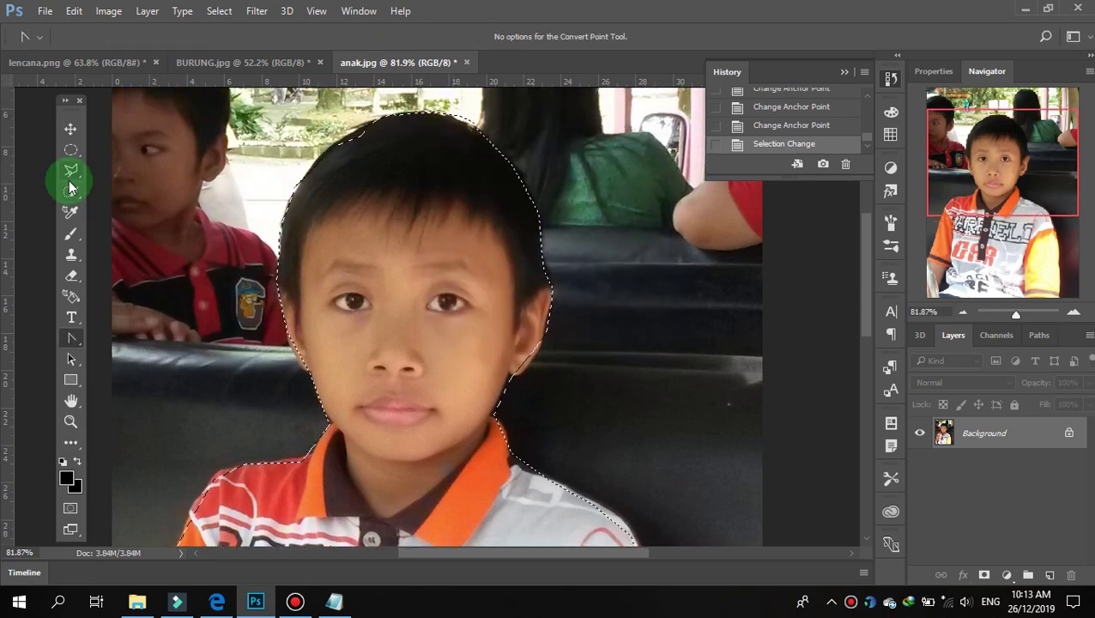
left_click_drag(71, 198, 128, 192)
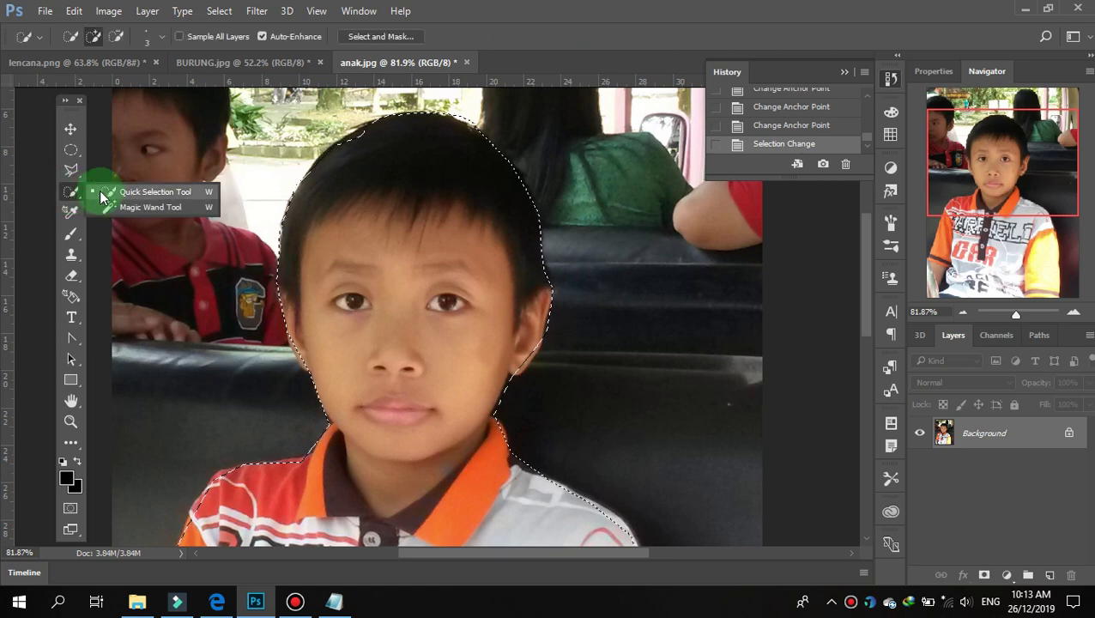
Refine the quick selection around the top of the boy's head and right ear.
left_click(127, 192)
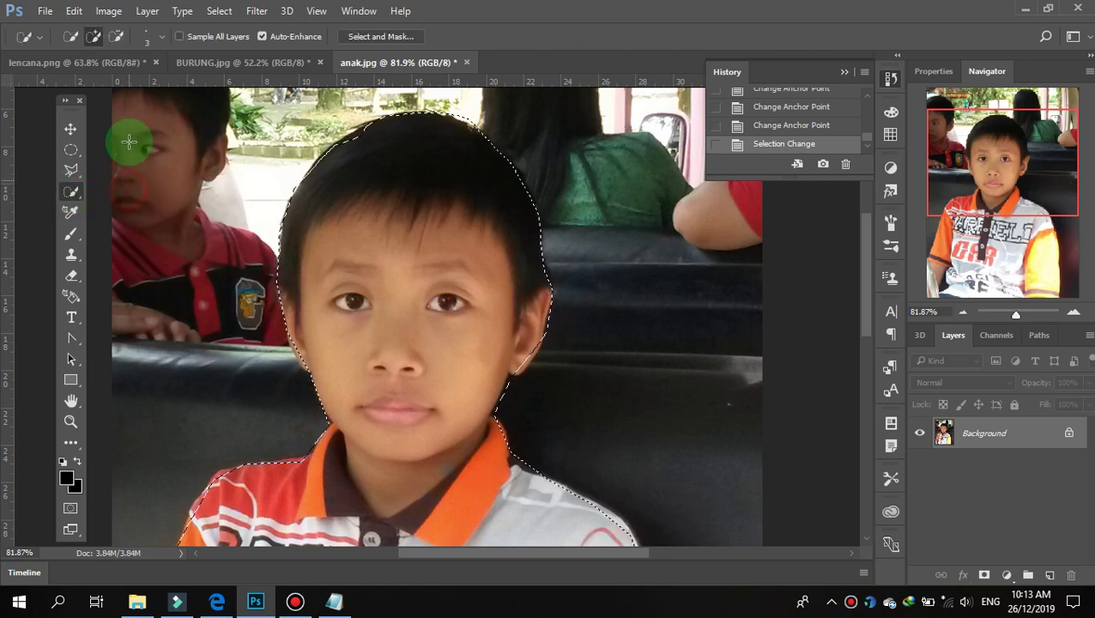
left_click(363, 149)
left_click(359, 140)
left_click(356, 135)
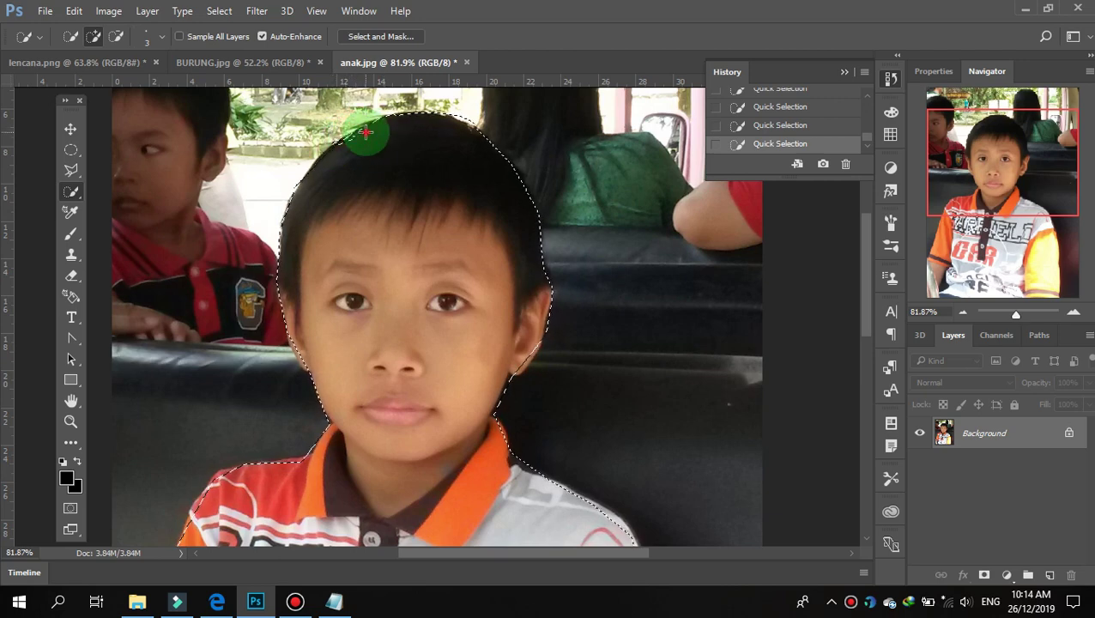
left_click(518, 355)
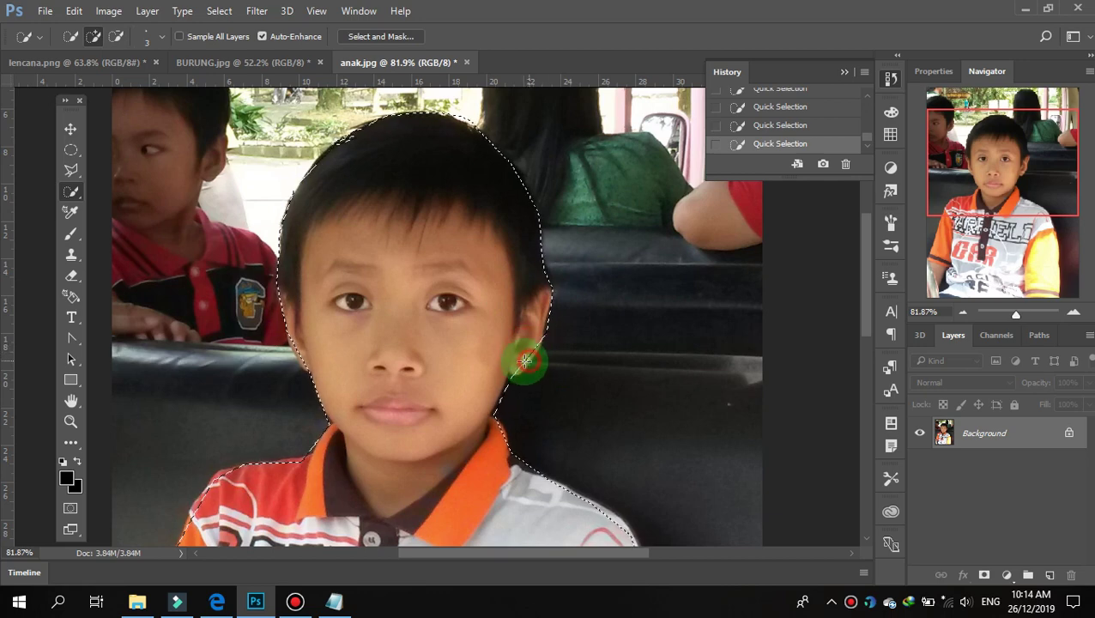
left_click_drag(527, 360, 472, 366)
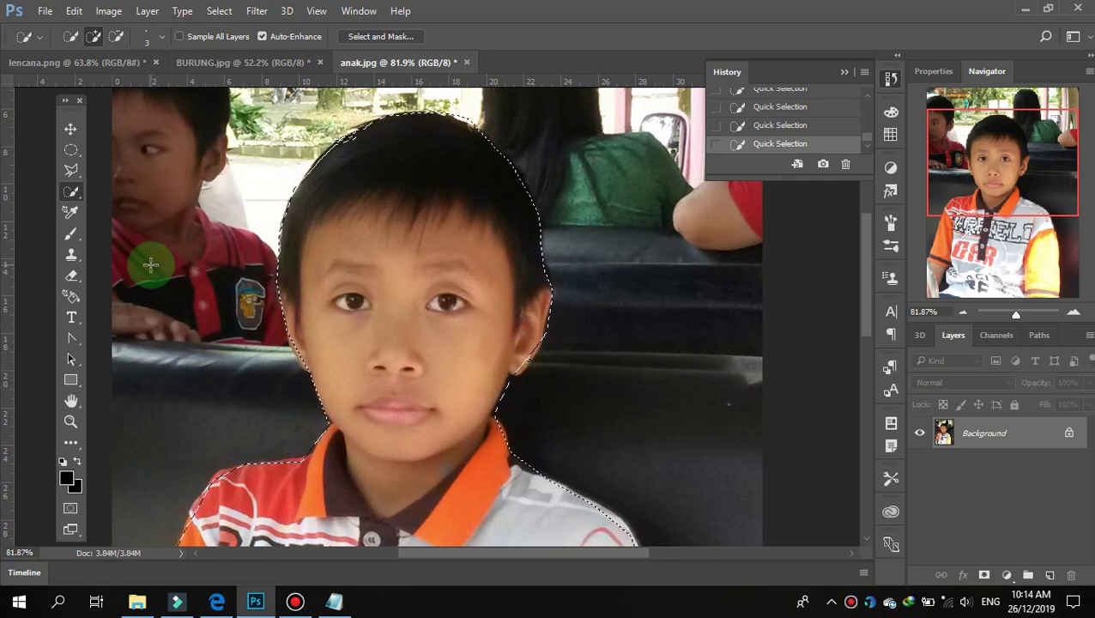
Browse the alternative selection tools, then revert to the anak.jpg History snapshot.
scroll(163, 262, "down", 5)
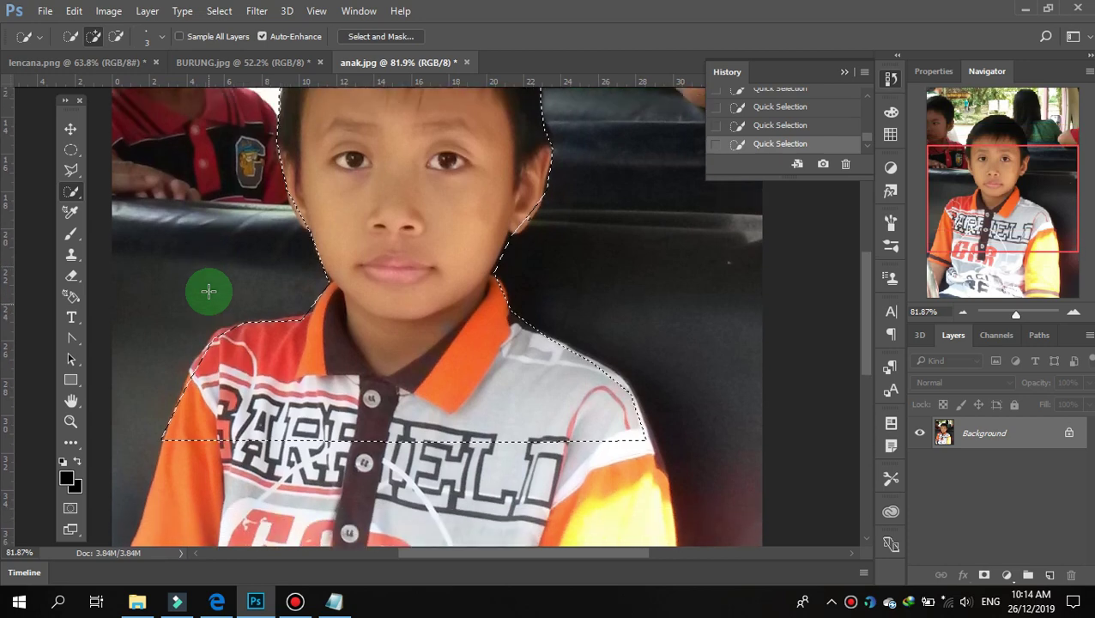
scroll(208, 291, "up", 2)
scroll(189, 271, "up", 2)
scroll(182, 261, "up", 1)
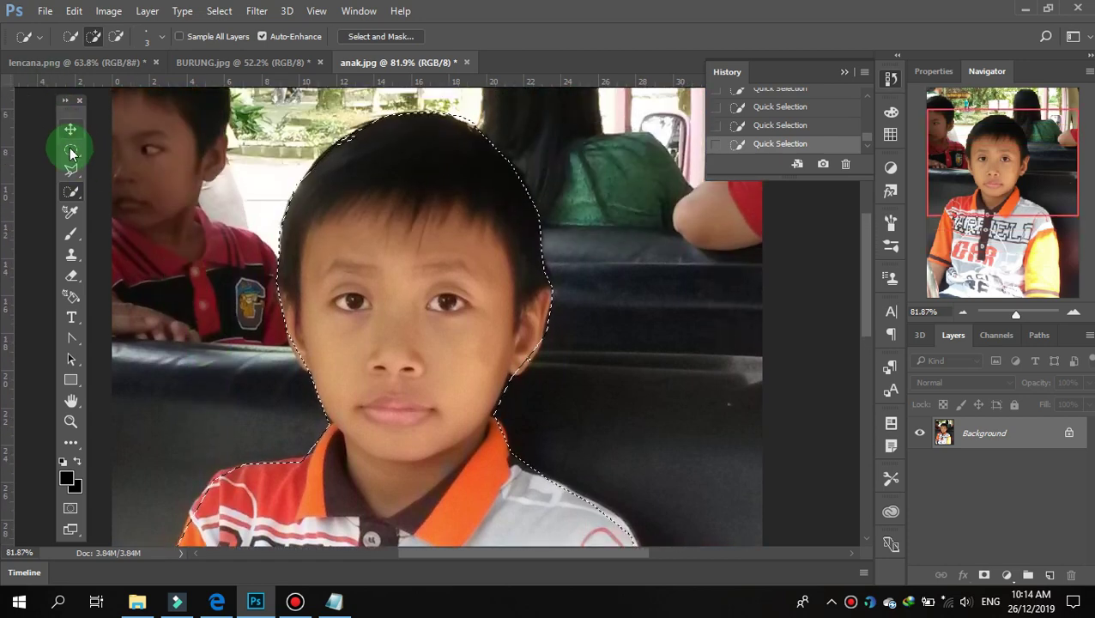
left_click(74, 199)
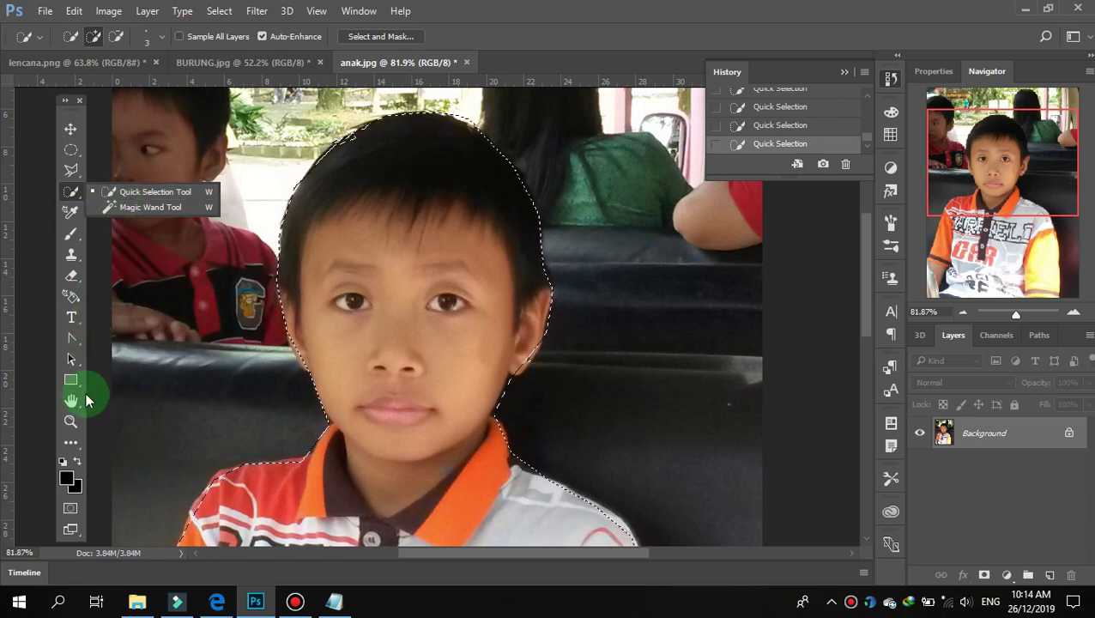
left_click(72, 443)
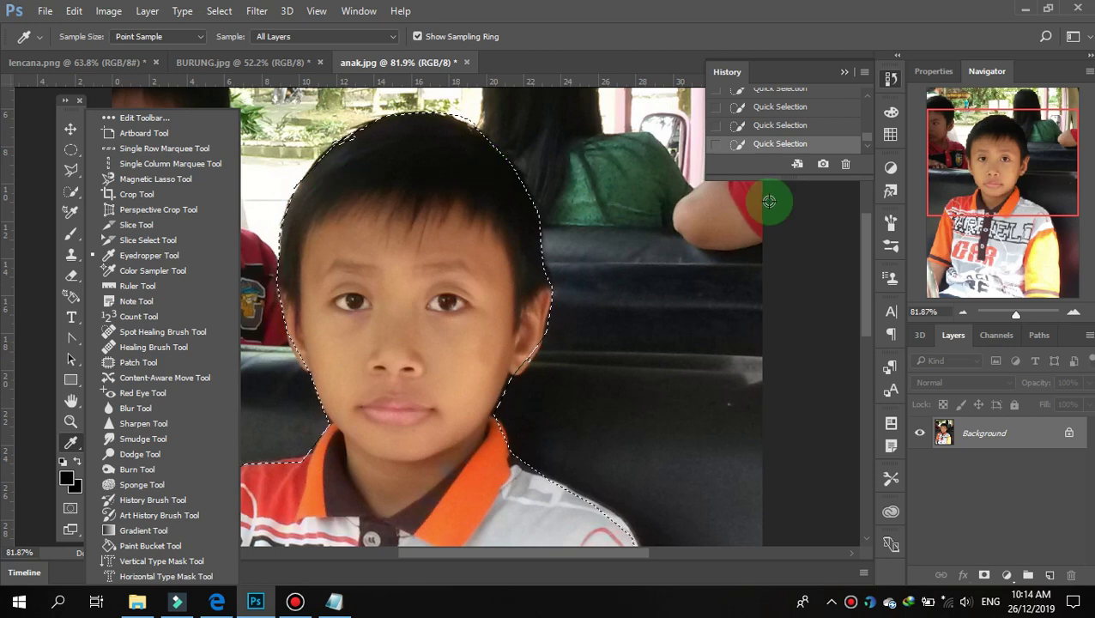
scroll(772, 109, "up", 2)
scroll(775, 111, "up", 2)
scroll(775, 111, "up", 2)
scroll(775, 111, "up", 2)
left_click(772, 104)
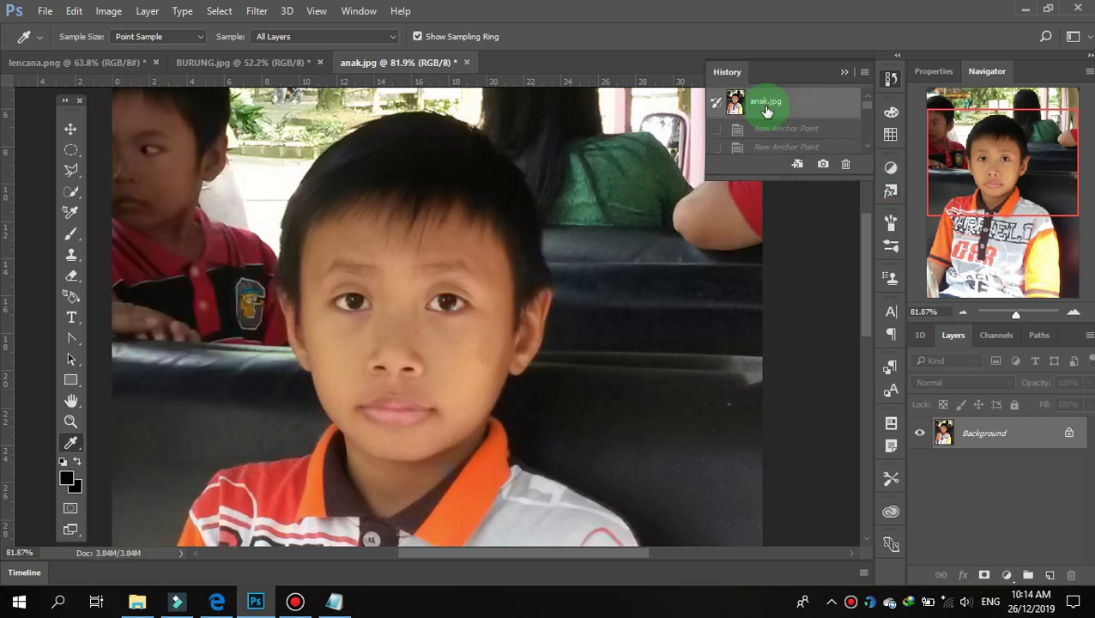
Start a Quick Selection down the boy's hair with a 27 px brush.
left_click(70, 196)
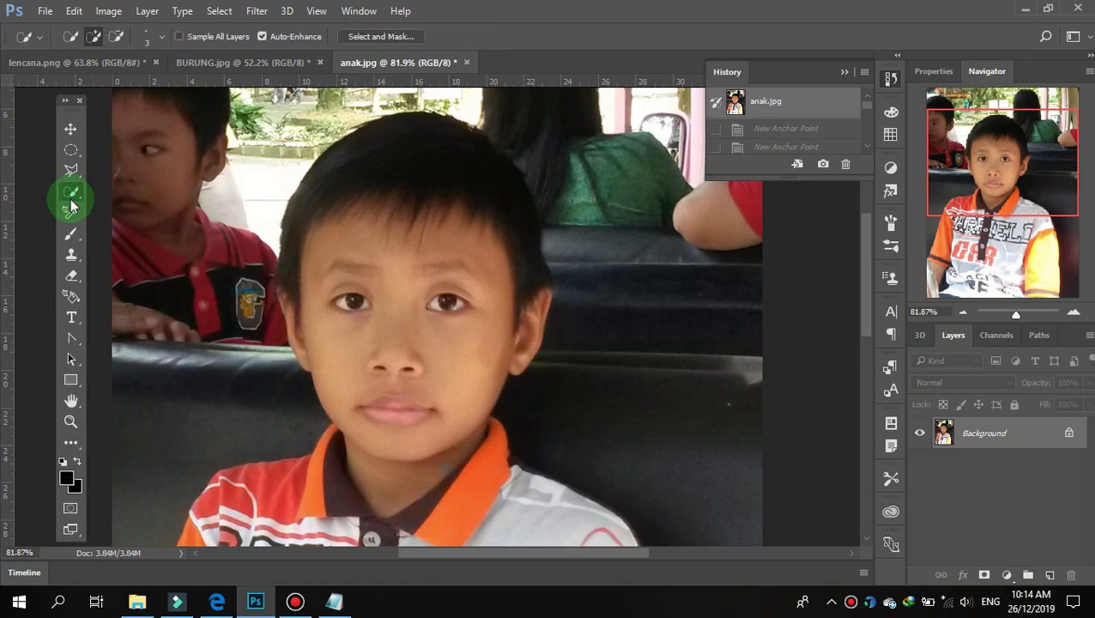
left_click(85, 199)
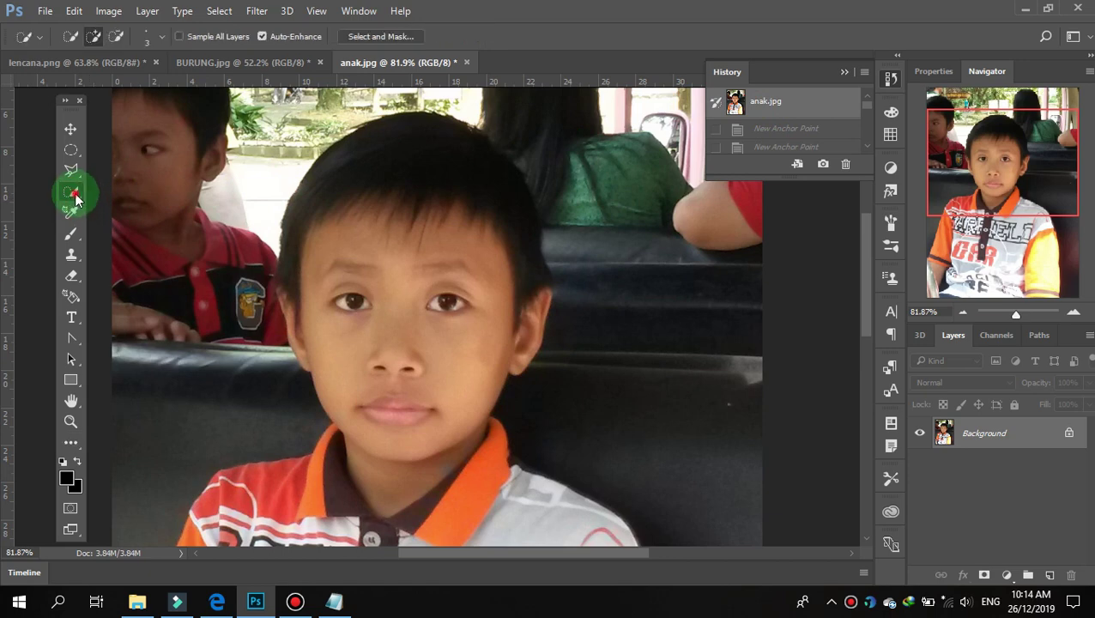
left_click(407, 149)
left_click_drag(408, 150, 410, 253)
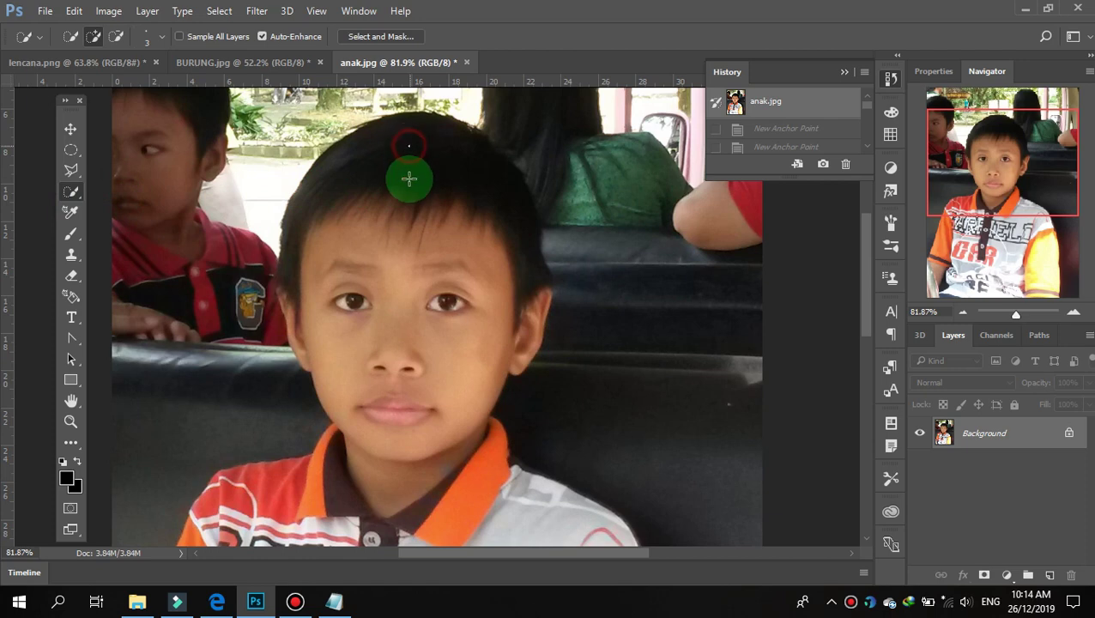
left_click(156, 40)
left_click_drag(95, 79, 122, 80)
Extend the quick selection over the boy's face, body and the right side of his shirt.
mouse_move(403, 166)
left_mouse_down()
mouse_move(440, 269)
mouse_move(440, 306)
mouse_move(396, 484)
left_mouse_up()
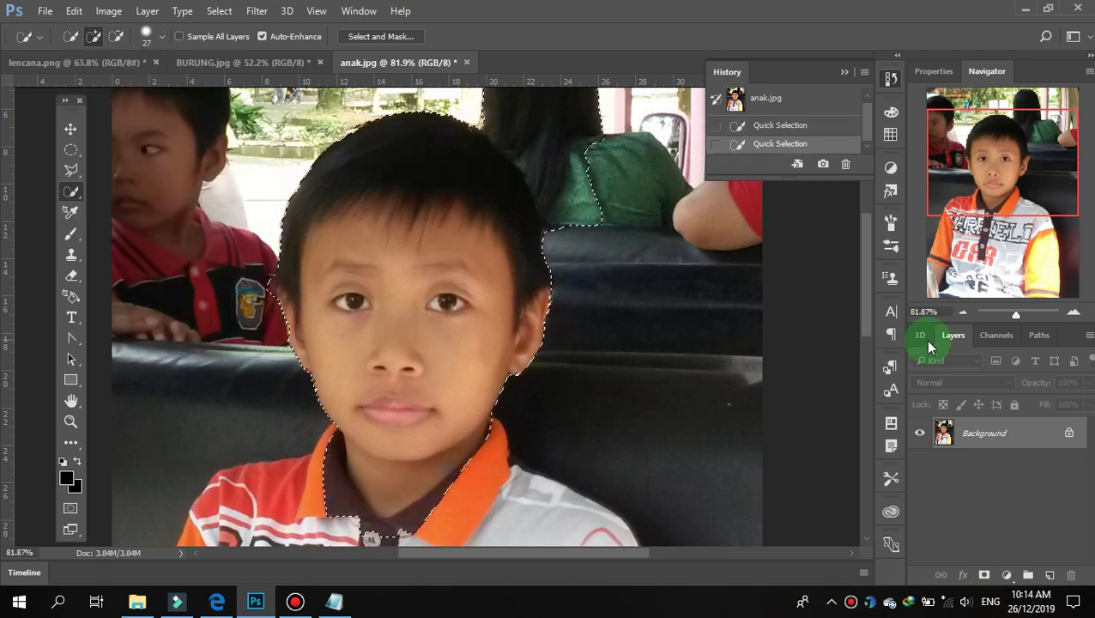
left_click_drag(999, 319, 1014, 315)
mouse_move(414, 380)
left_mouse_down()
mouse_move(493, 426)
mouse_move(390, 360)
mouse_move(329, 399)
mouse_move(406, 382)
mouse_move(365, 371)
left_mouse_up()
left_click(364, 373)
left_click(367, 361)
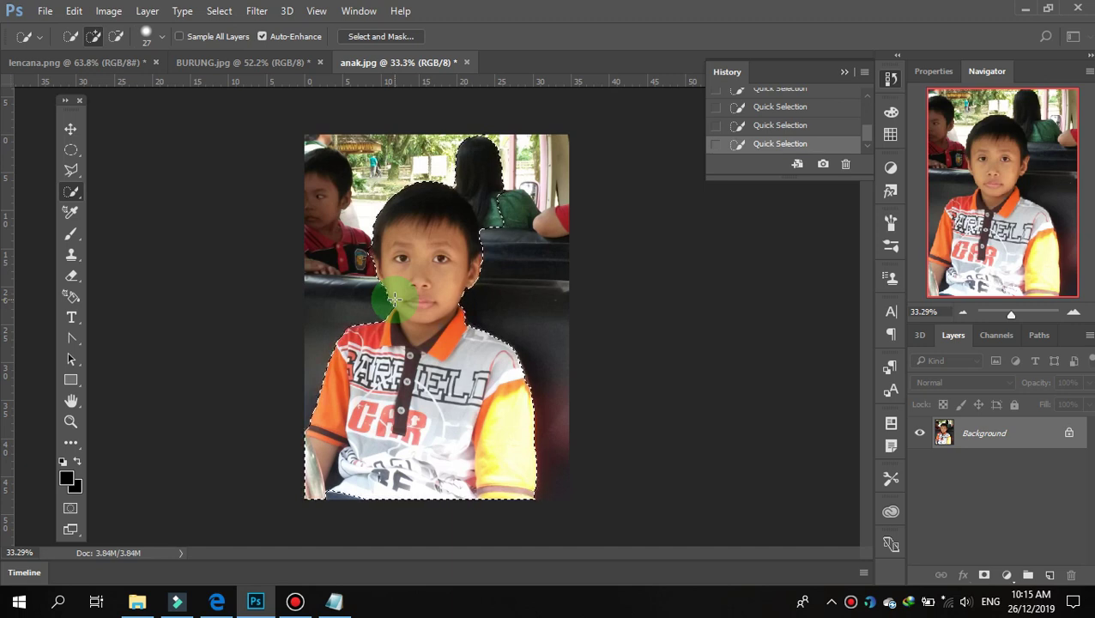
left_click(116, 36)
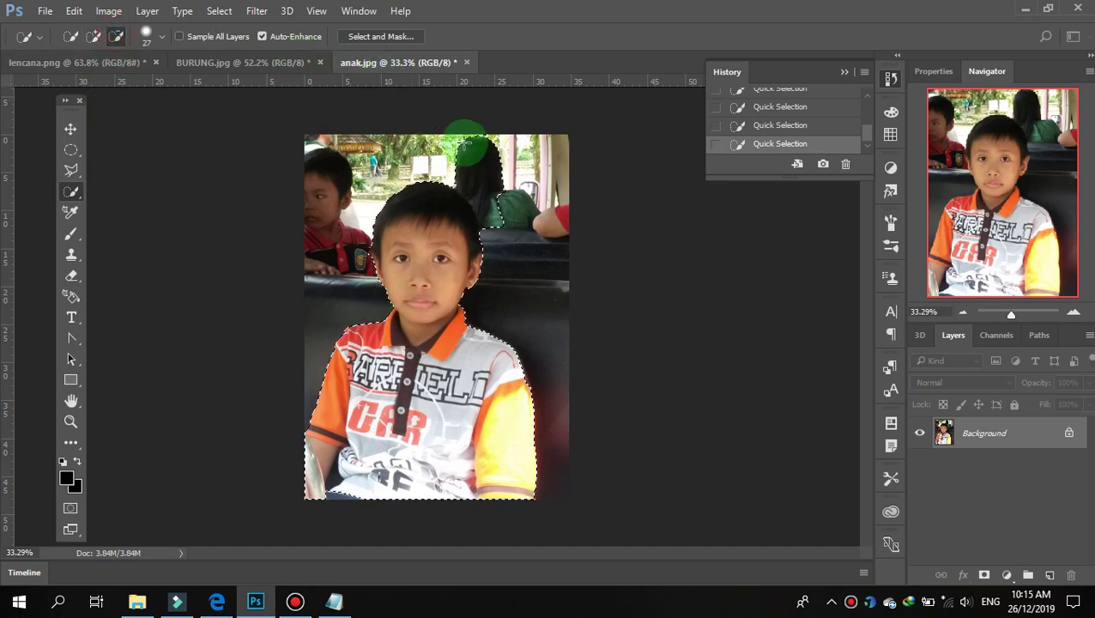
Subtract the woman's hair, nudge the selected boy up-right, and copy him to Layer 1.
left_click_drag(482, 146, 501, 207)
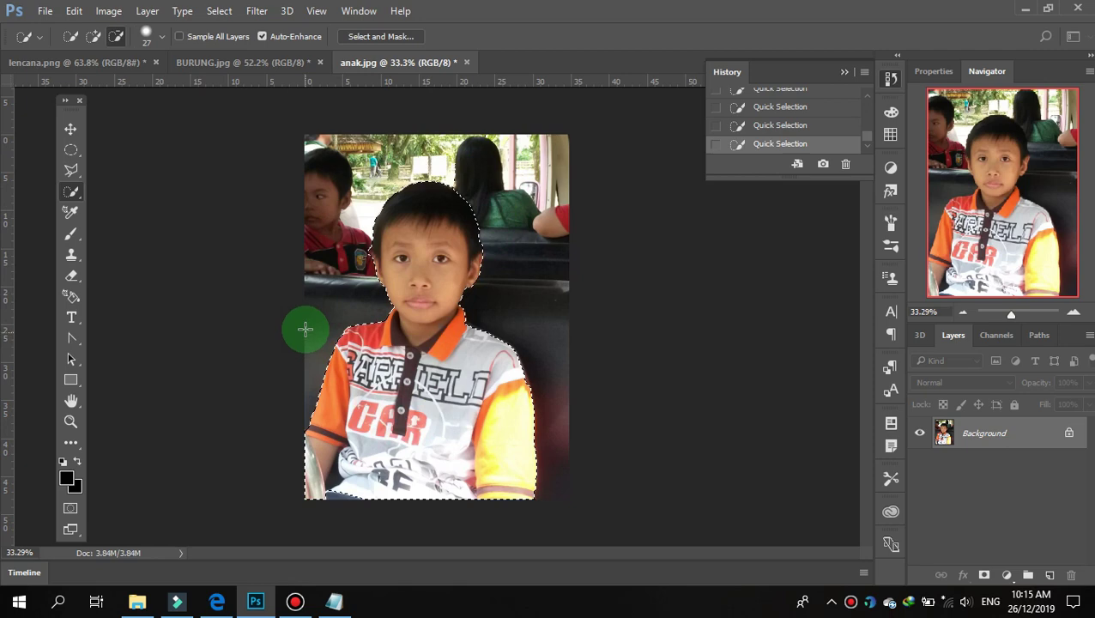
left_click(70, 128)
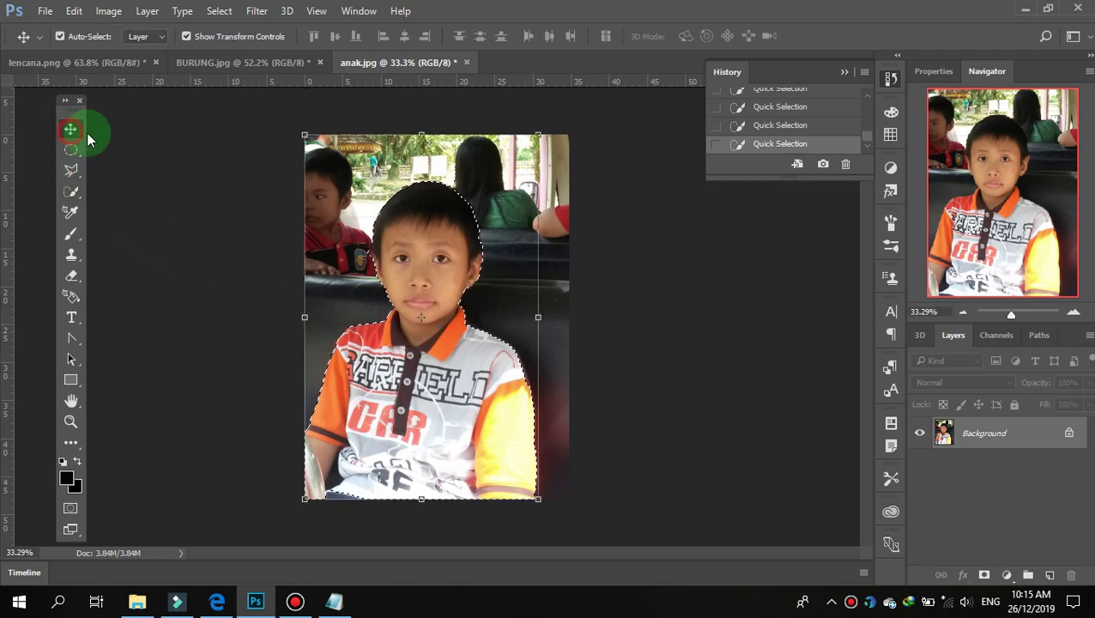
mouse_move(414, 317)
left_mouse_down()
mouse_move(428, 290)
mouse_move(420, 304)
left_mouse_up()
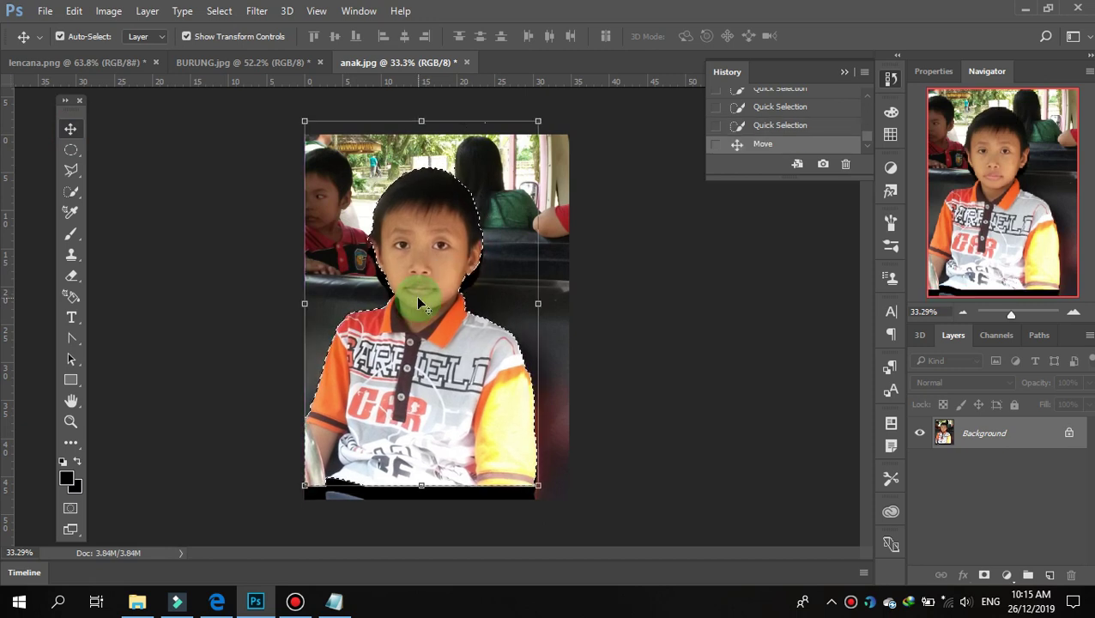
key("ctrl+j")
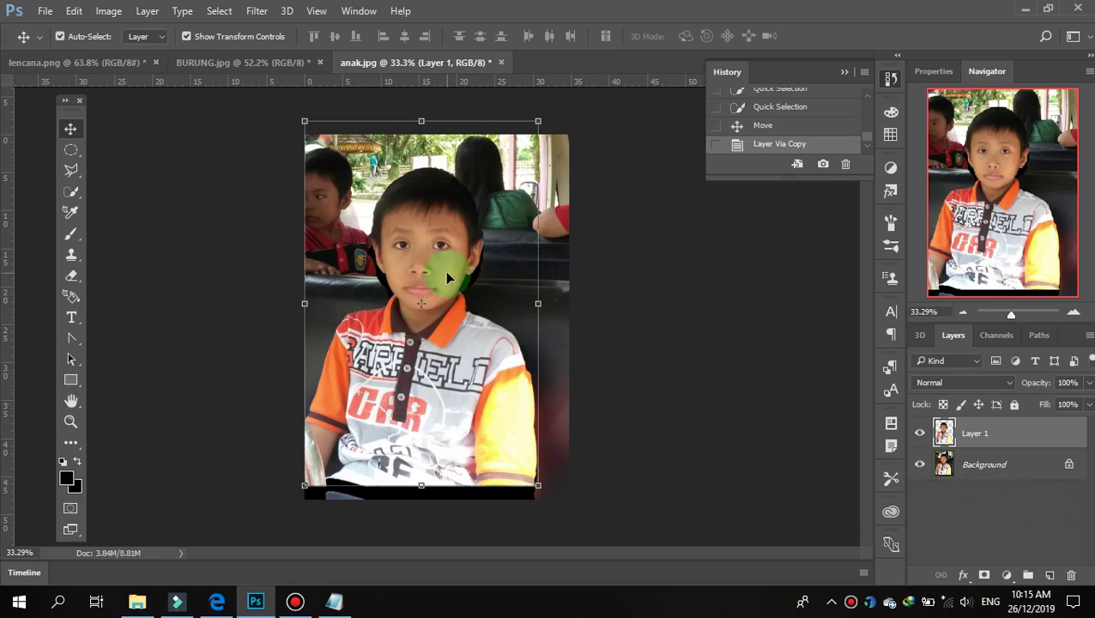
Reposition Layer 1 with Background hidden, then revert to the anak.jpg snapshot.
mouse_move(446, 277)
left_mouse_down()
mouse_move(520, 289)
mouse_move(477, 308)
left_mouse_up()
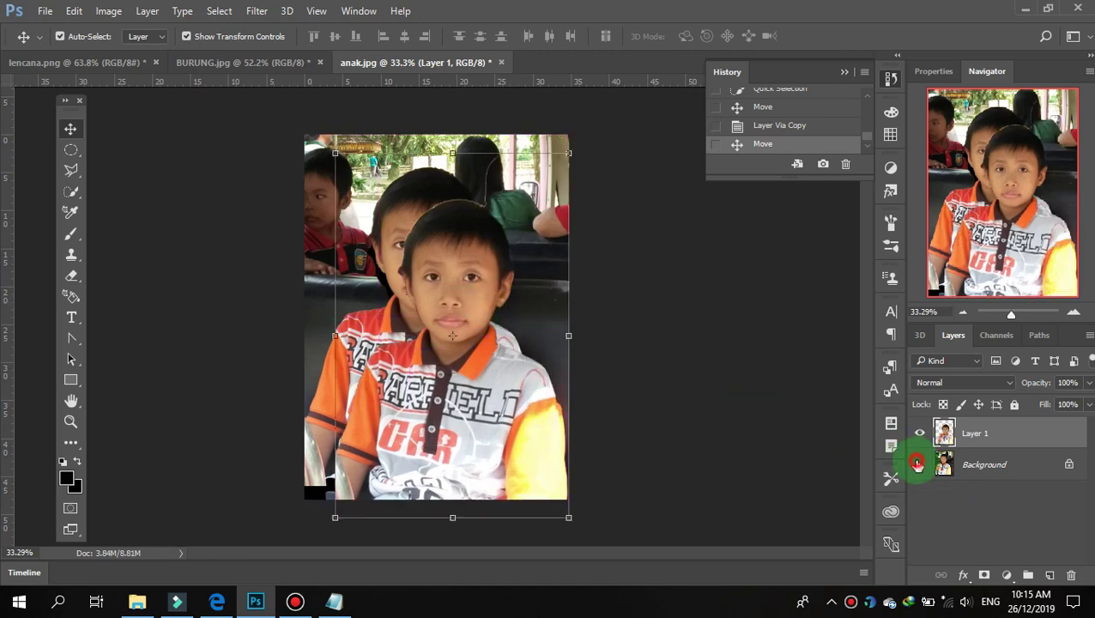
left_click(918, 463)
left_click_drag(464, 311, 444, 297)
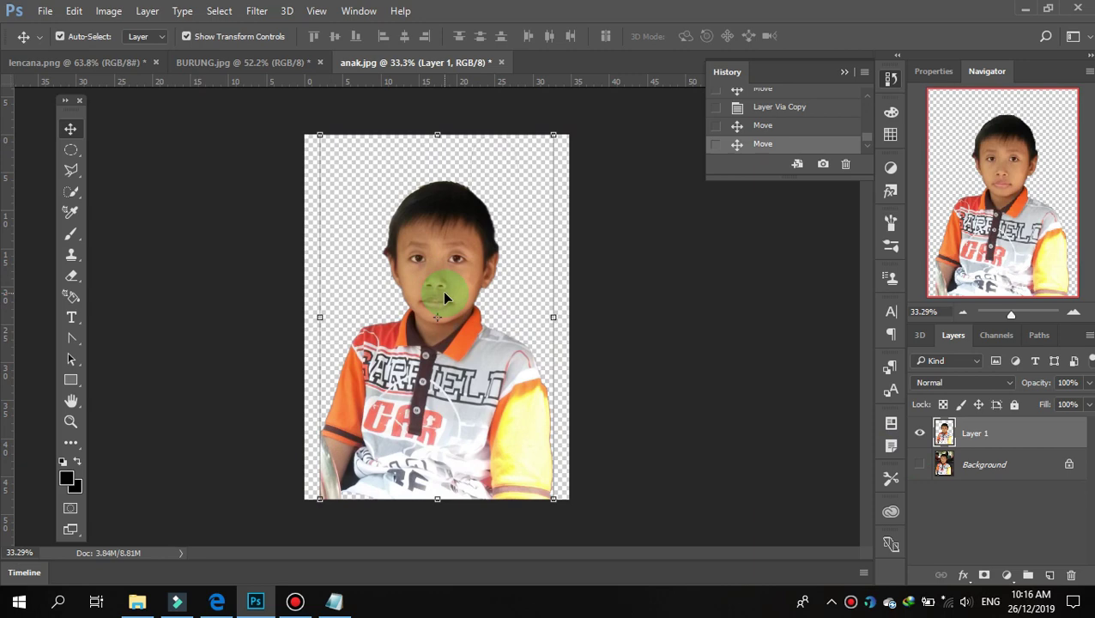
scroll(772, 129, "up", 3)
scroll(777, 124, "up", 3)
left_click(777, 110)
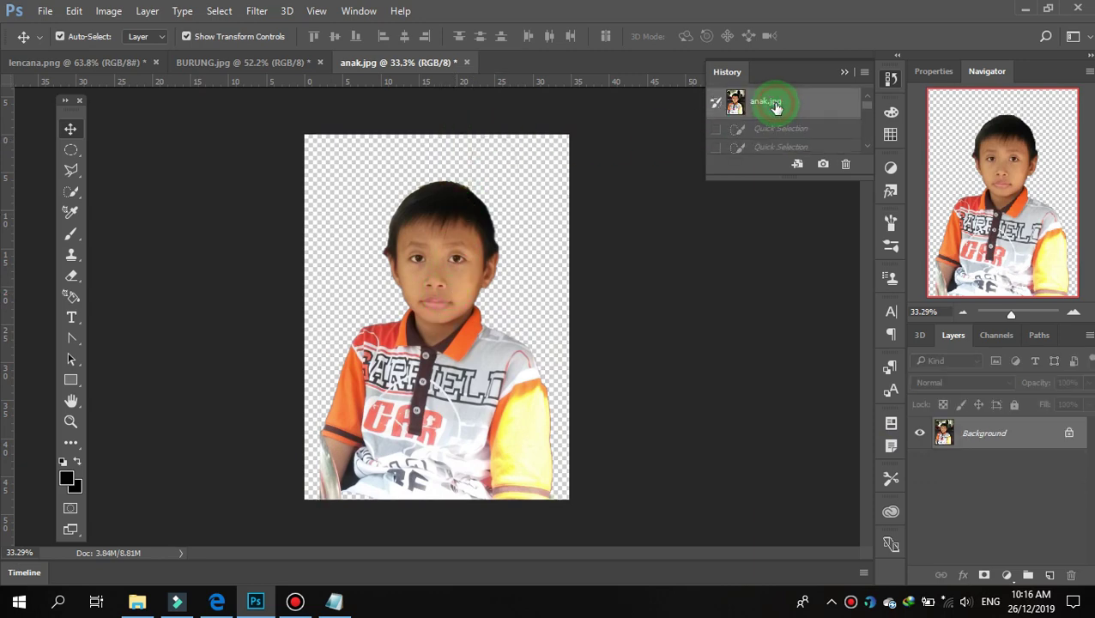
Trace the boy's head, shoulders and shirt with the Magnetic Lasso at about 70% zoom.
left_click(71, 442)
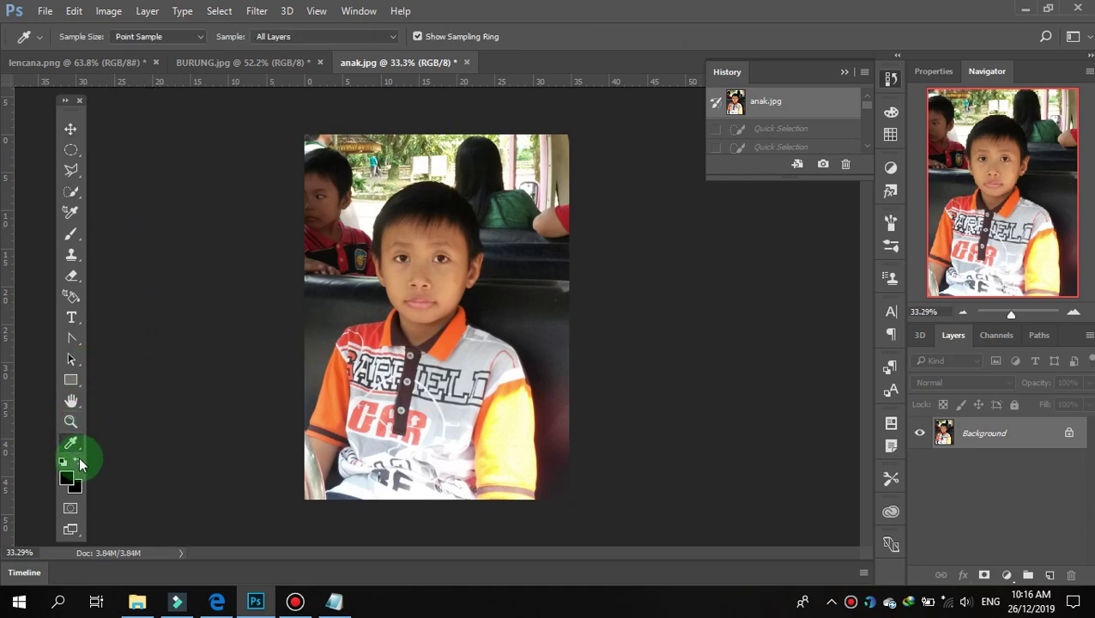
mouse_move(82, 452)
left_mouse_down()
mouse_move(175, 198)
mouse_move(156, 178)
left_mouse_up()
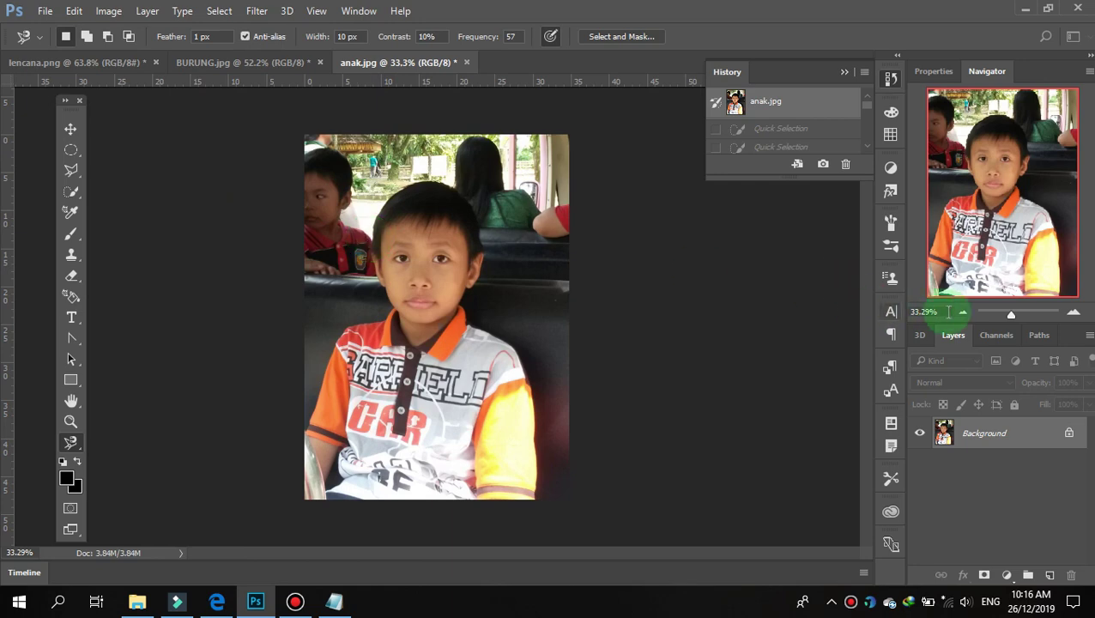
left_click_drag(1010, 314, 1016, 314)
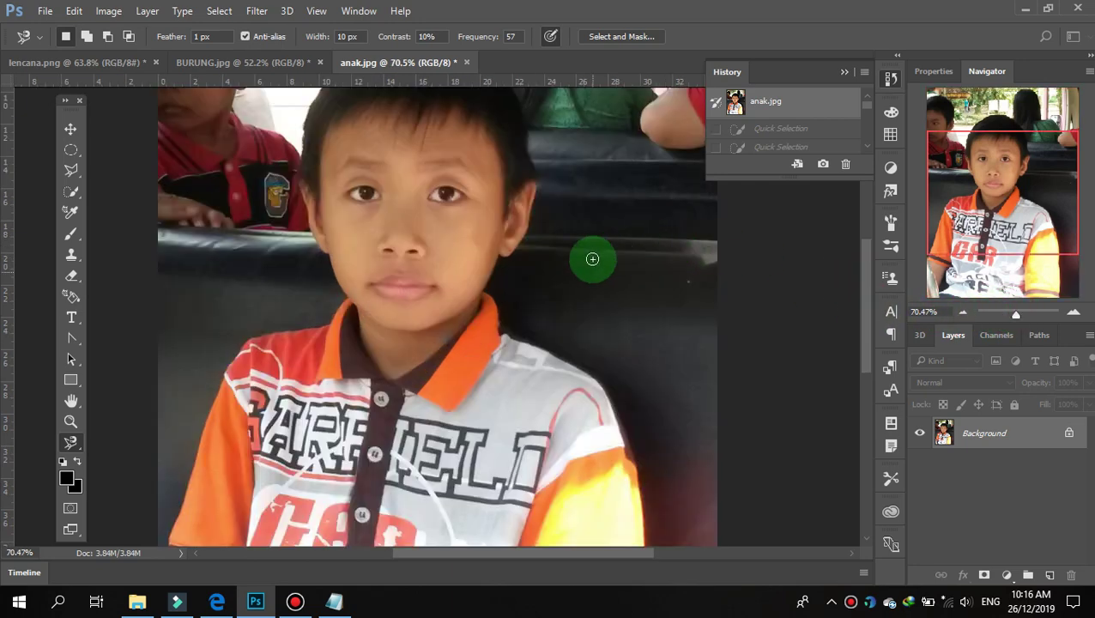
scroll(591, 256, "up", 3)
scroll(591, 257, "up", 3)
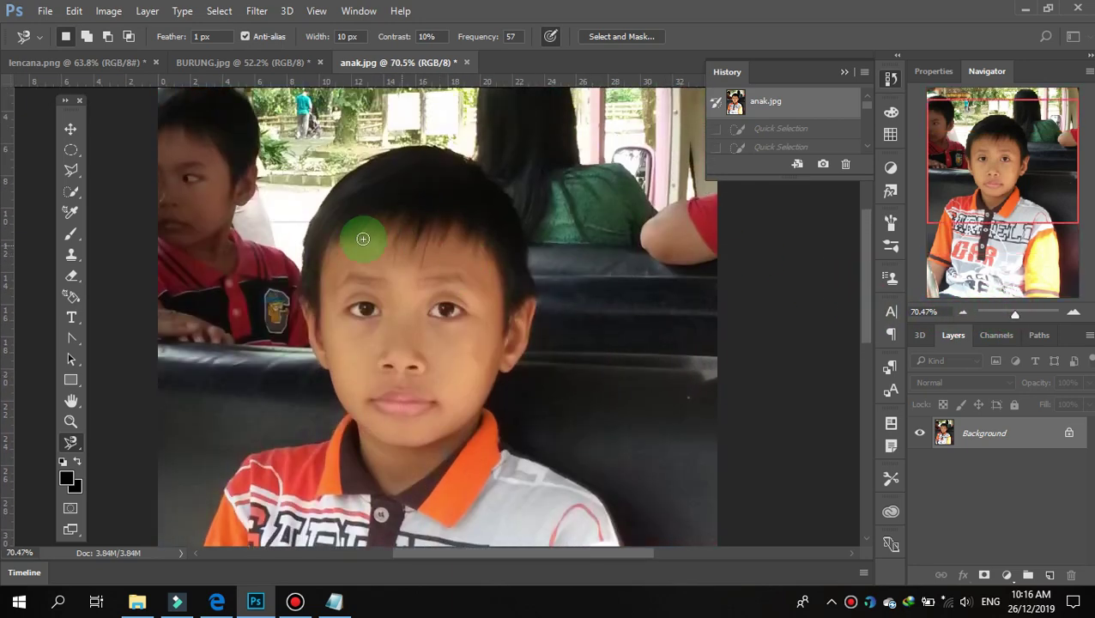
left_click(302, 243)
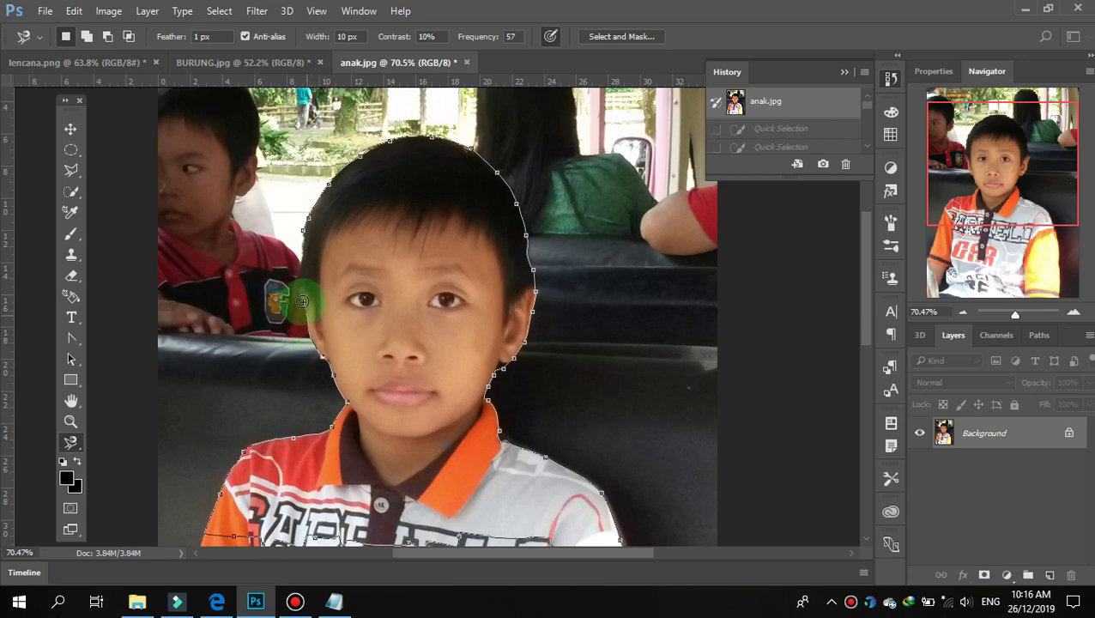
double_click(302, 229)
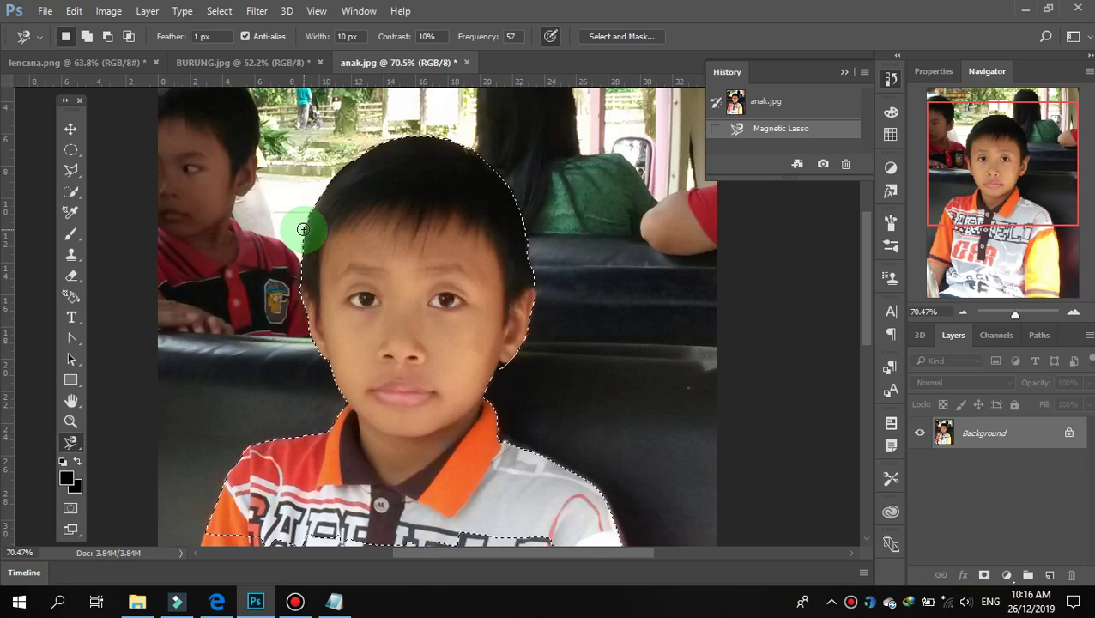
left_click(78, 132)
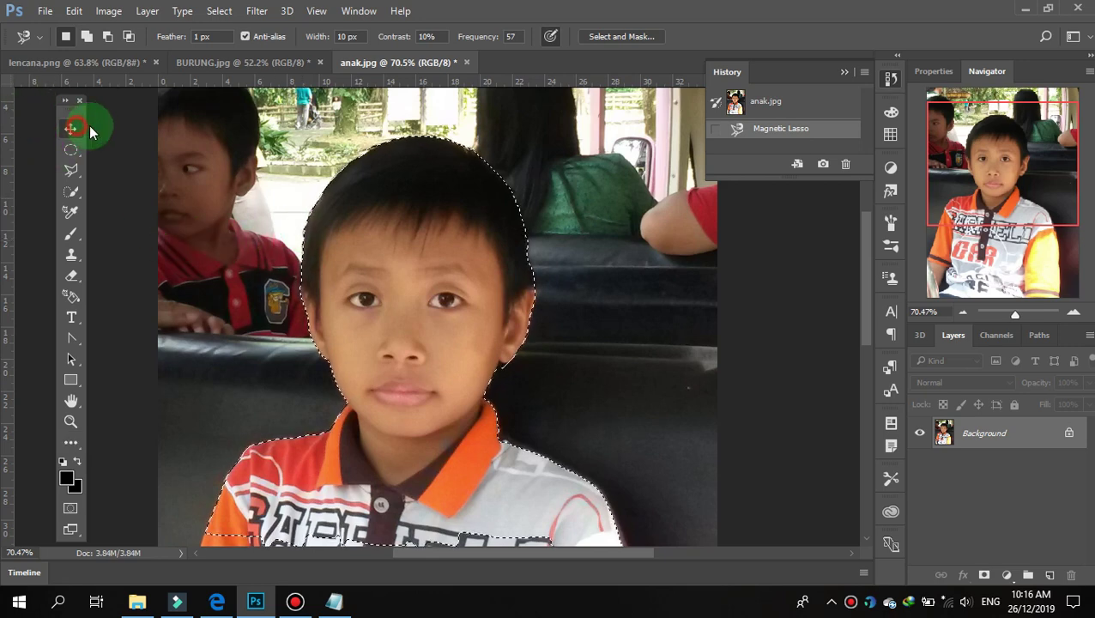
Copy the lasso-selected boy to Layer 1, hide Background, and centre him on the canvas.
left_click_drag(399, 239, 508, 228)
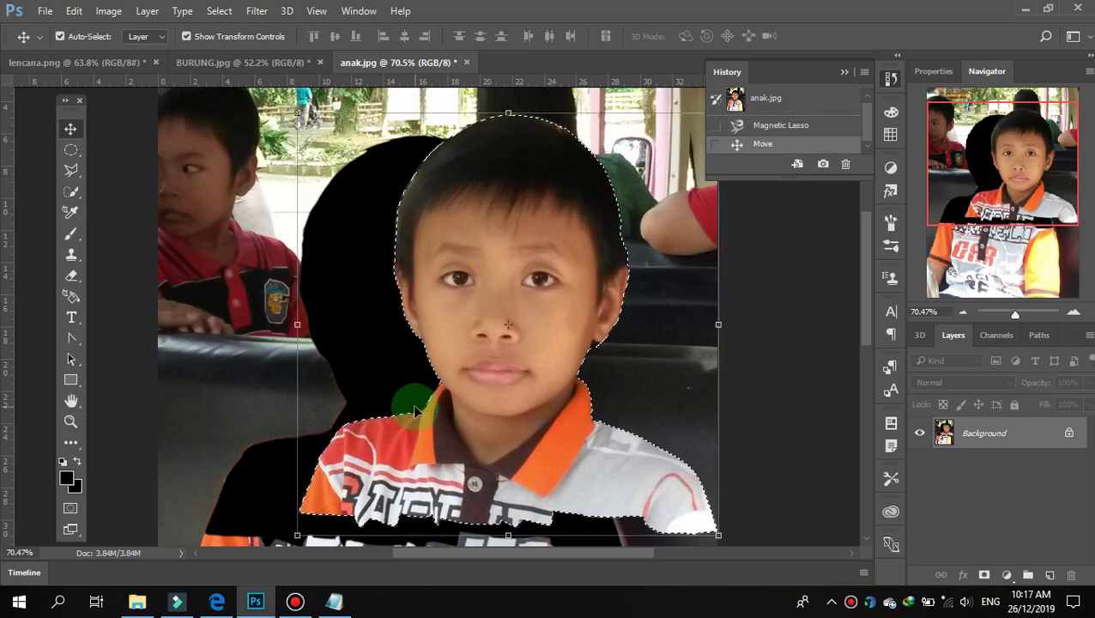
key("ctrl")
key("ctrl+j")
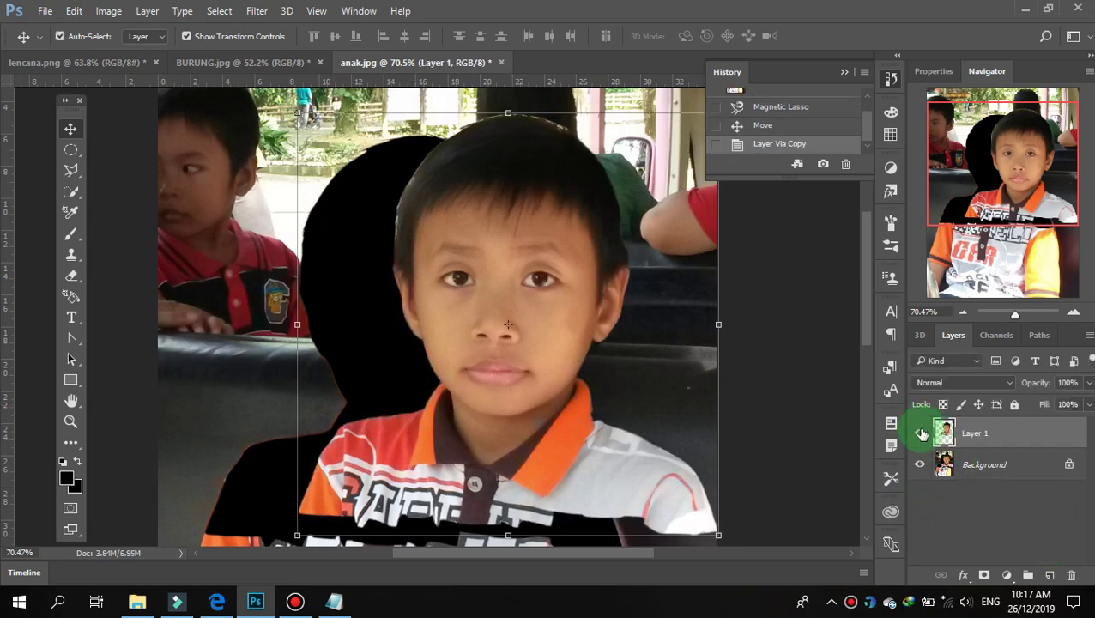
mouse_move(541, 253)
left_mouse_down()
mouse_move(508, 269)
mouse_move(370, 264)
left_mouse_up()
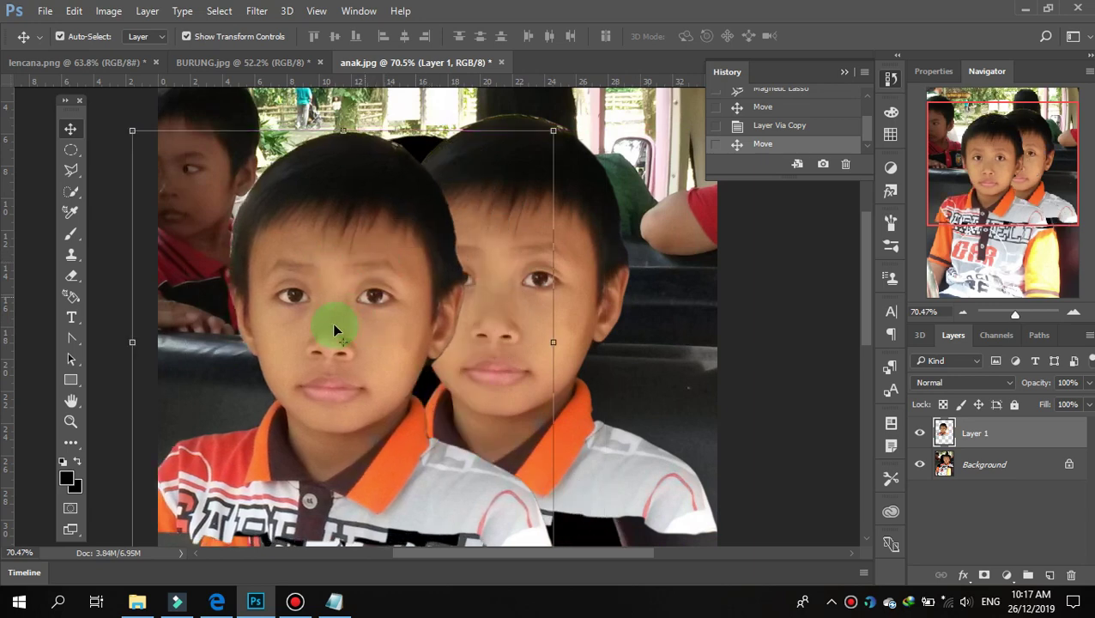
left_click(919, 464)
left_click(290, 256)
left_click_drag(361, 253, 427, 257)
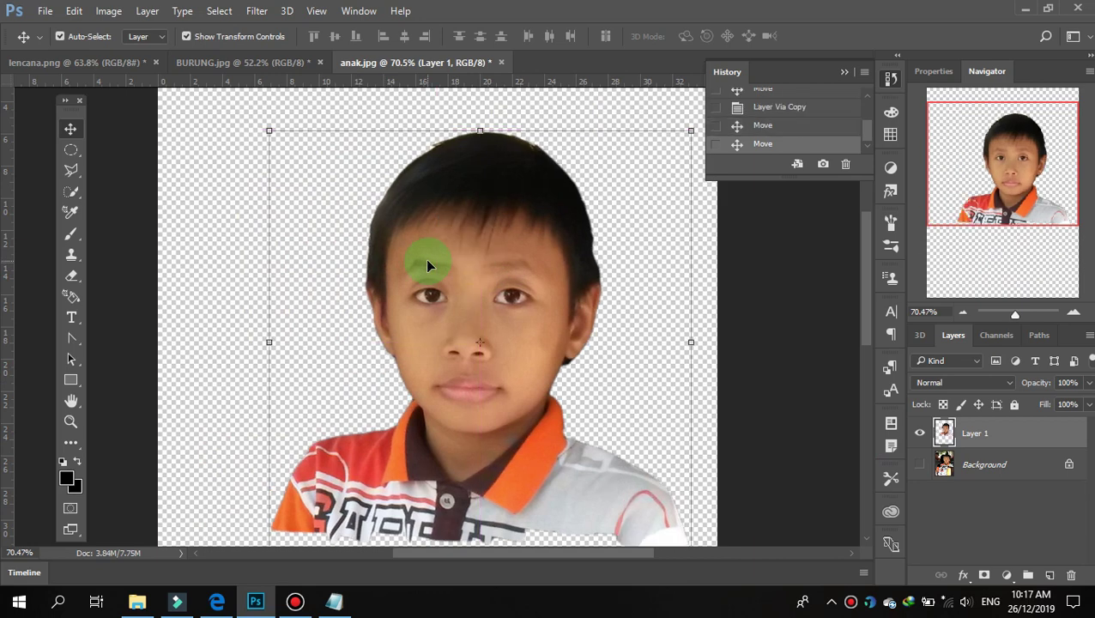
Add a Gradient Fill layer with the orange-to-yellow preset beneath the boy's layer.
left_click(1049, 575)
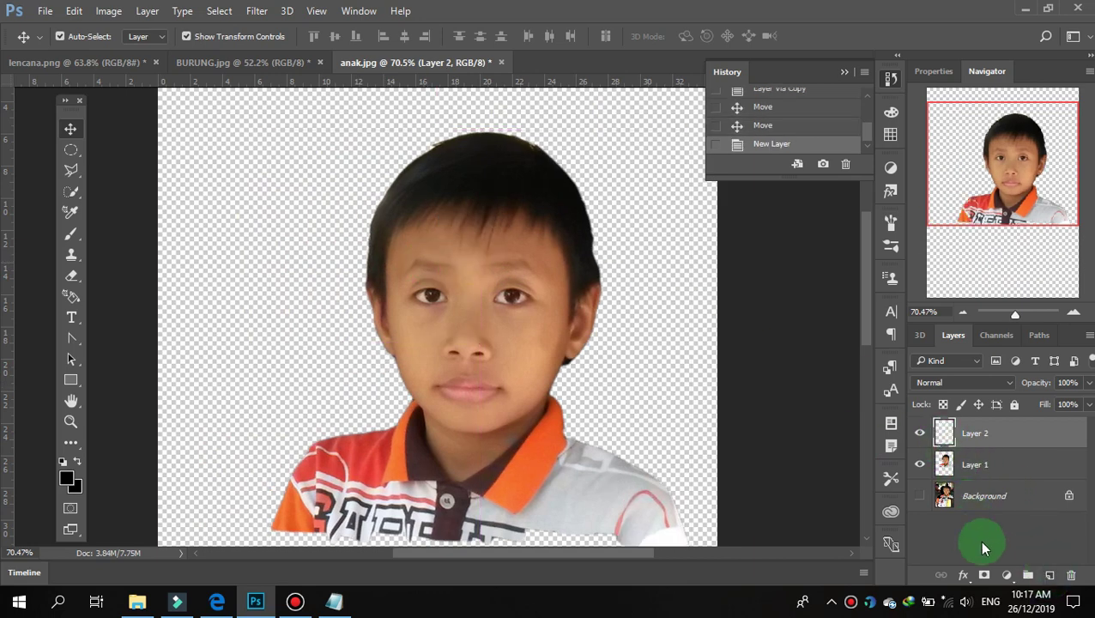
left_click(1007, 575)
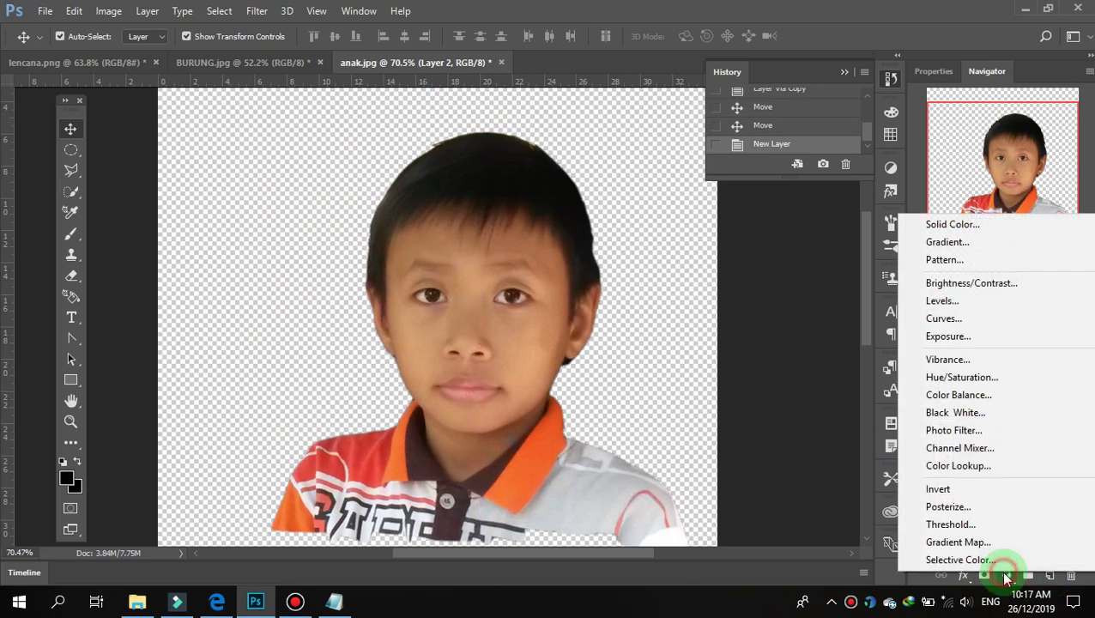
left_click(970, 243)
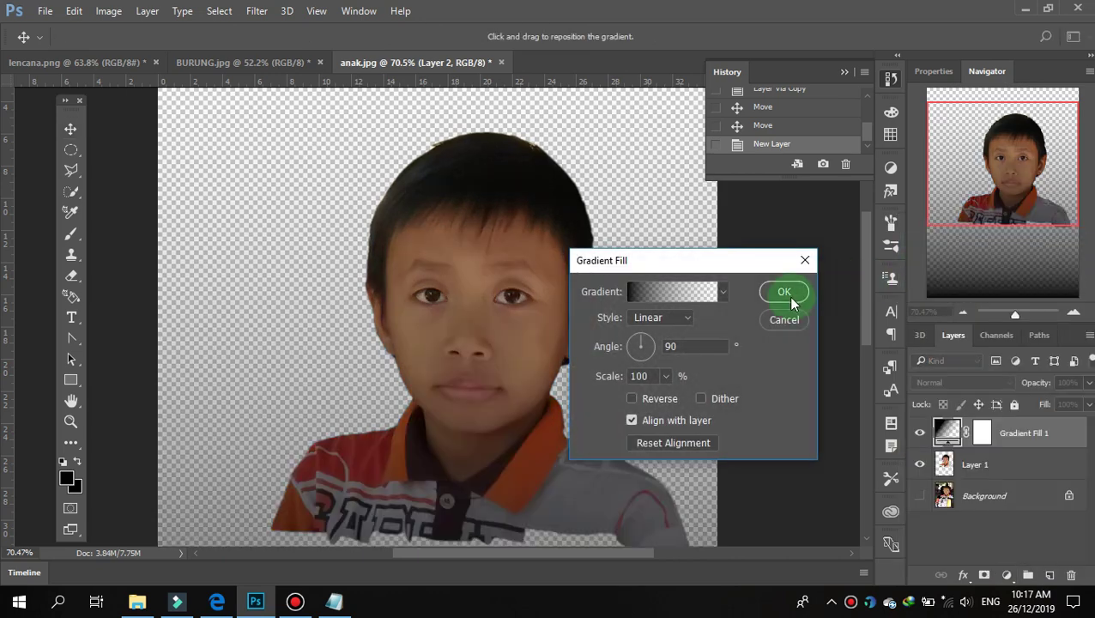
left_click(722, 292)
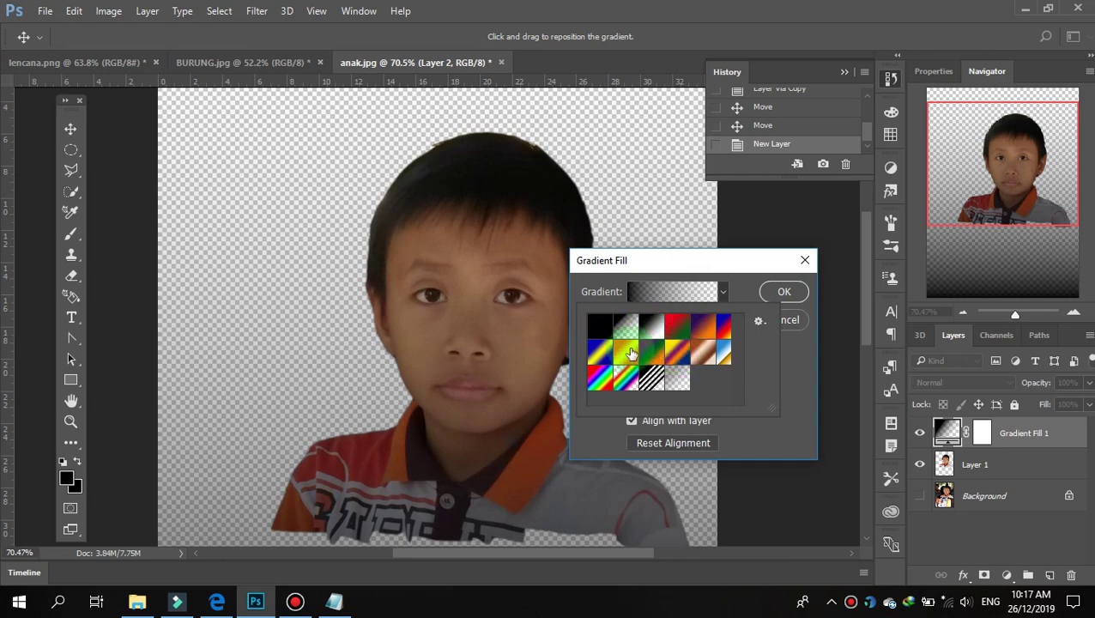
left_click(651, 327)
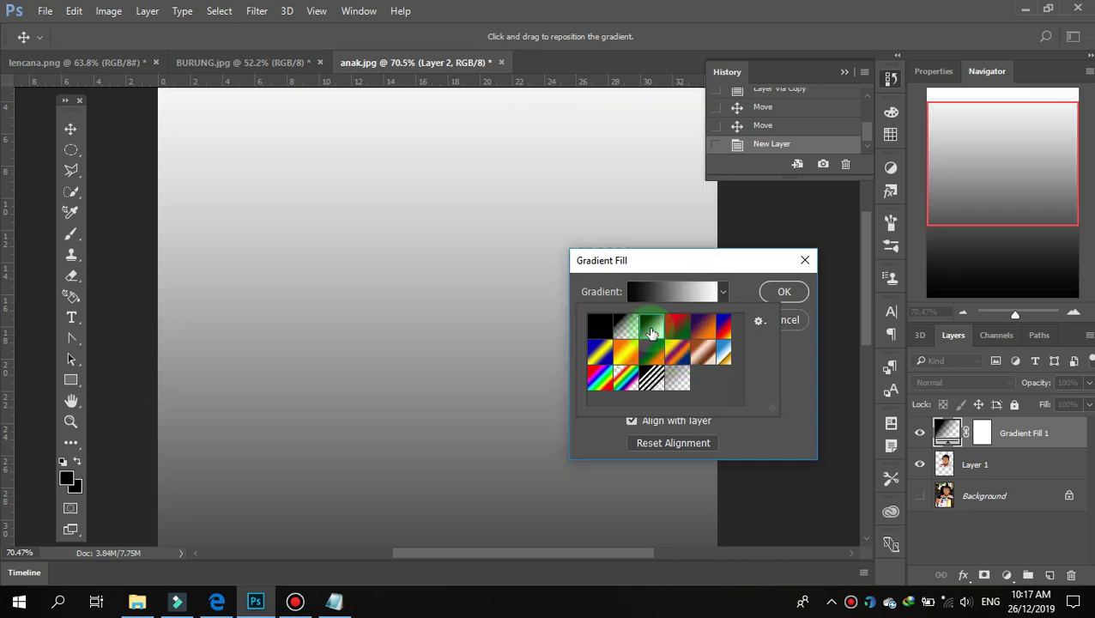
left_click(633, 354)
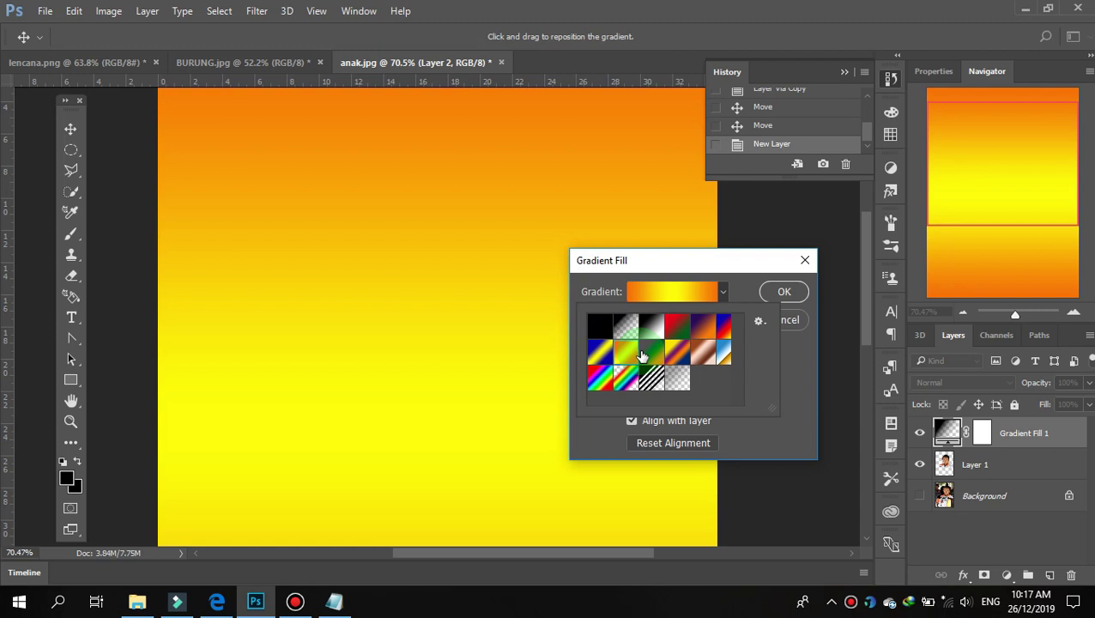
left_click(781, 293)
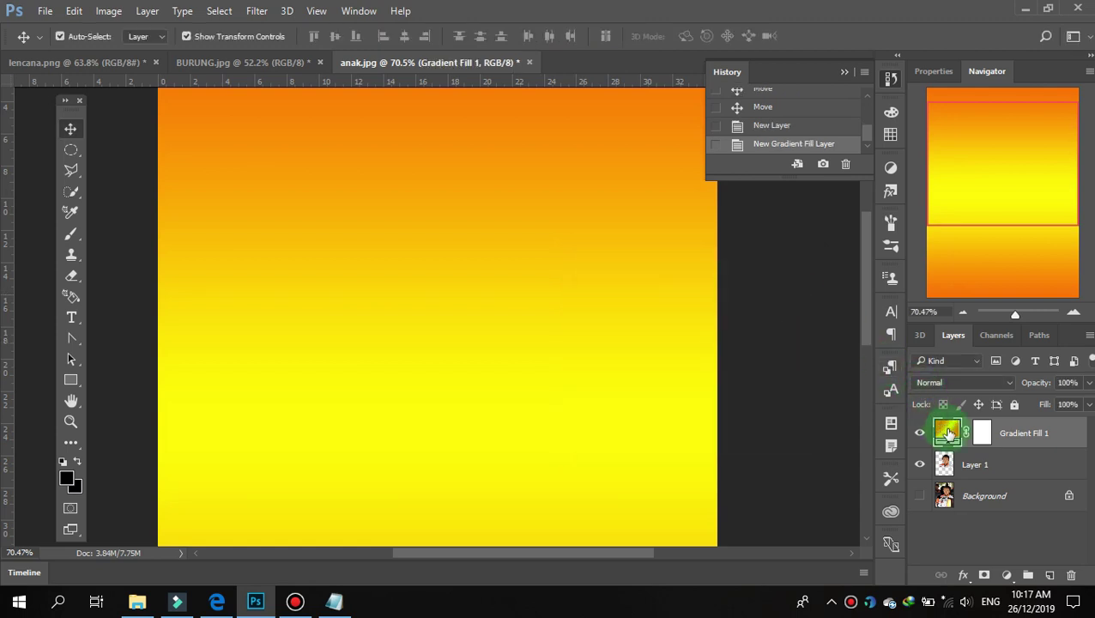
mouse_move(947, 433)
left_mouse_down()
mouse_move(954, 461)
mouse_move(944, 429)
left_mouse_up()
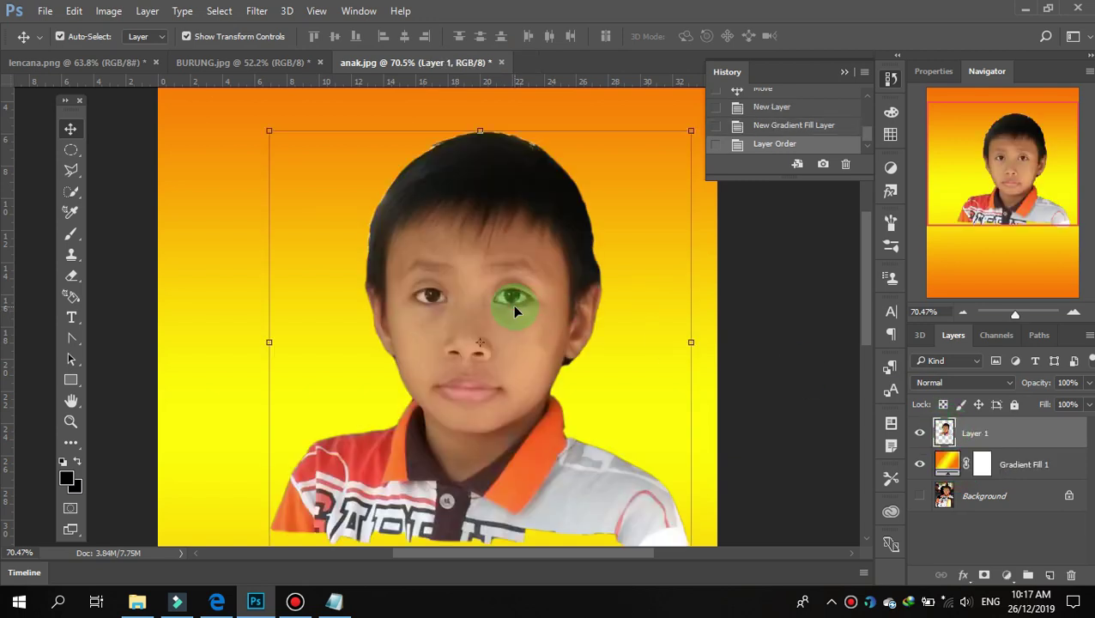
Move the boy up and left over the gradient, then zoom out to fit the image.
left_click_drag(514, 308, 463, 292)
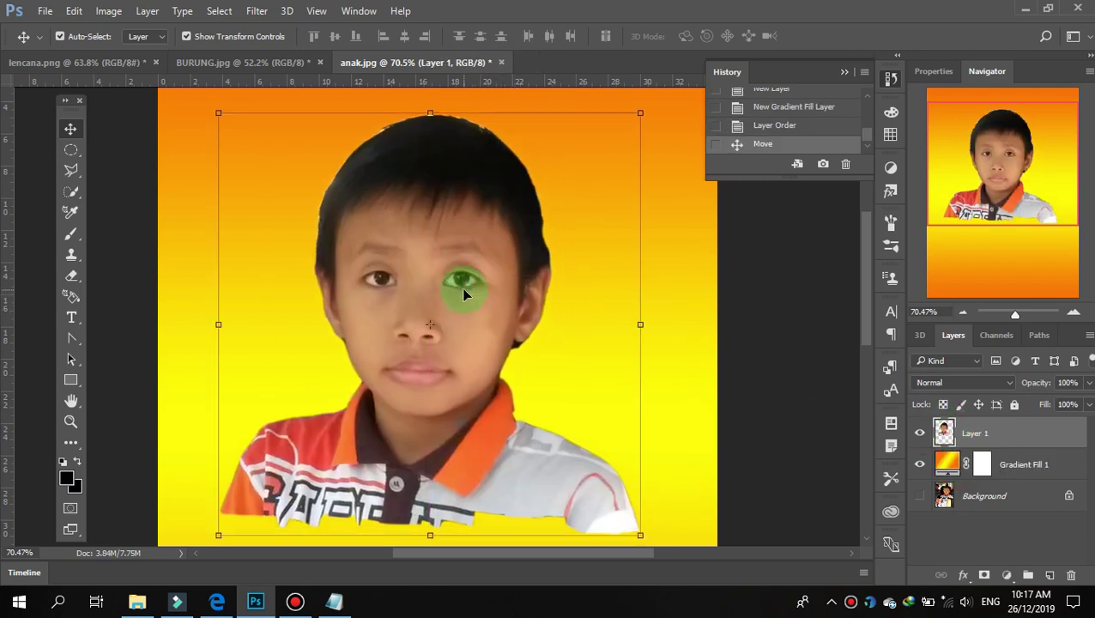
key("ctrl+minus")
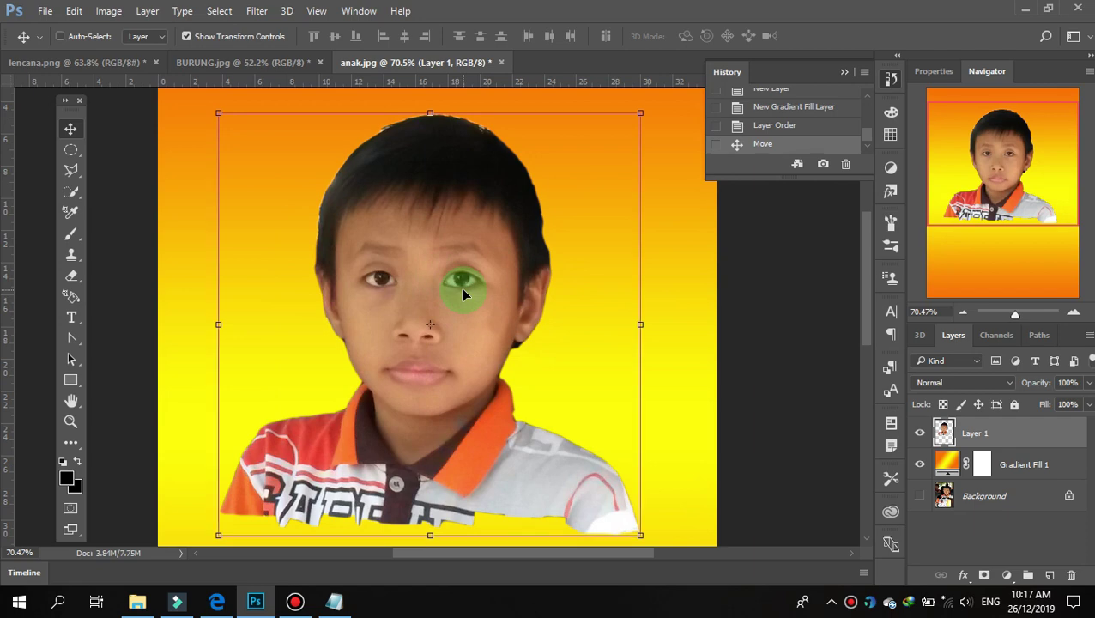
key("ctrl+minus")
key("ctrl")
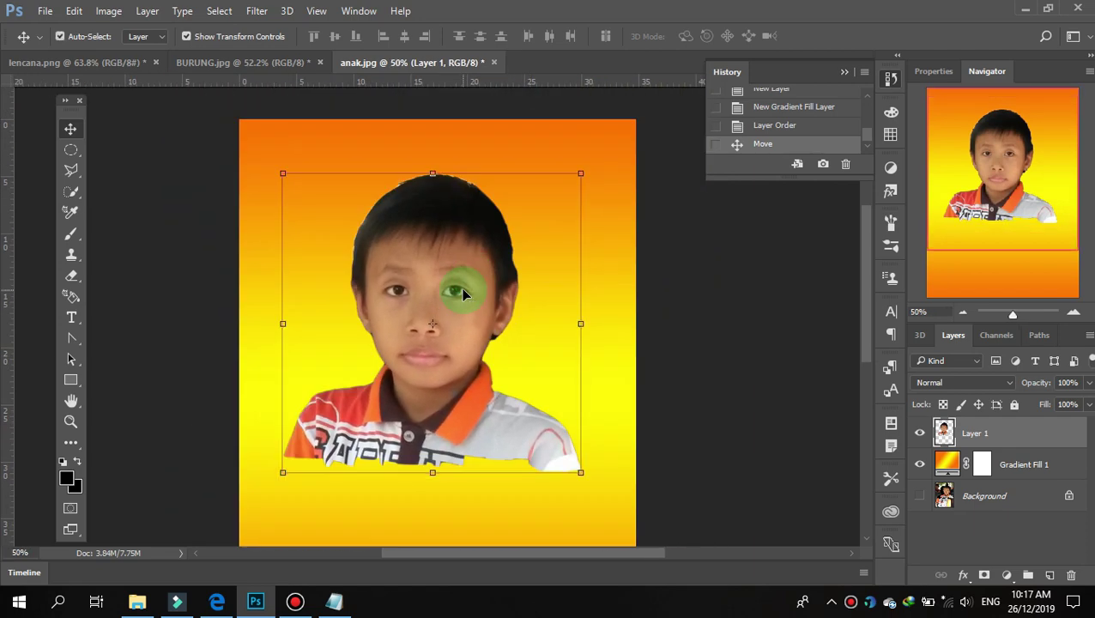
scroll(463, 295, "down", 2)
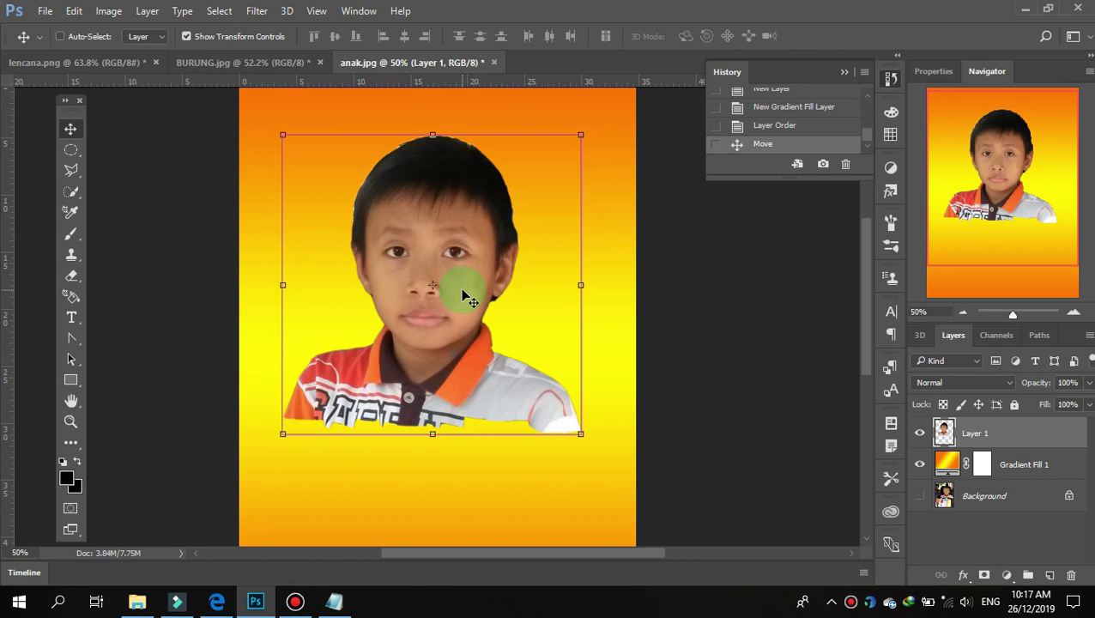
key("ctrl+minus")
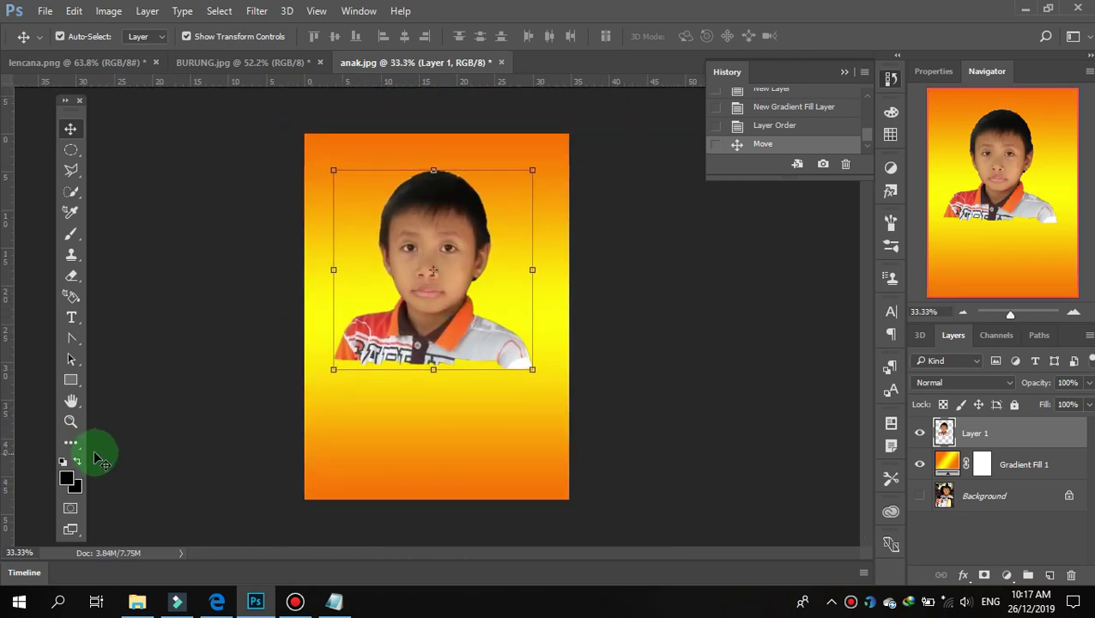
Crop to a narrow portrait, trimming the bottom below his shoulders and both sides.
left_click(73, 443)
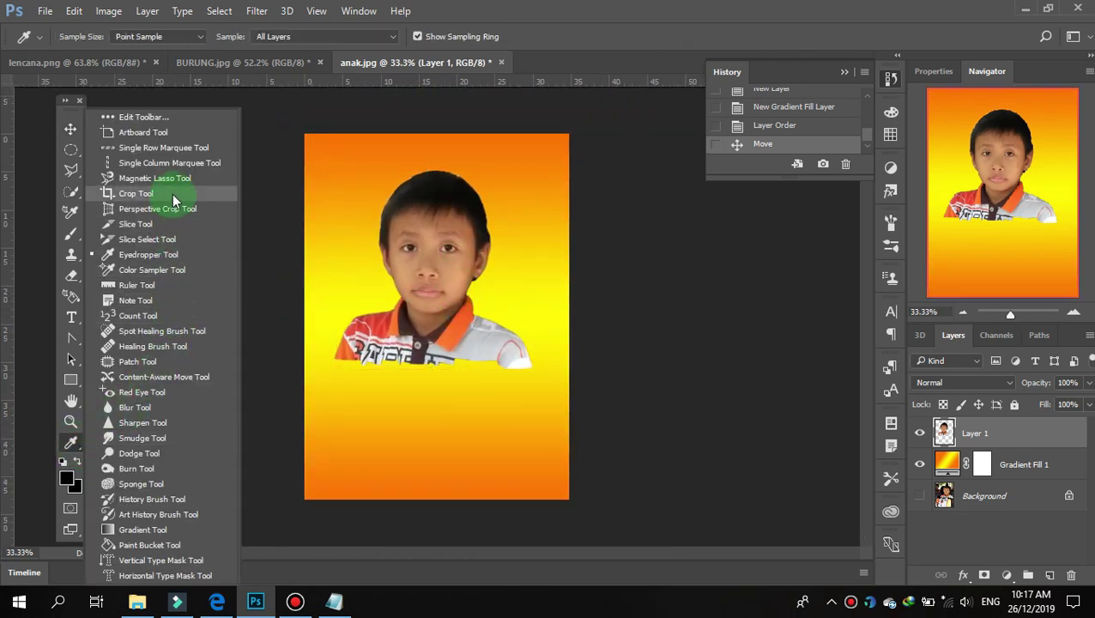
left_click_drag(73, 444, 172, 194)
left_click_drag(436, 499, 428, 433)
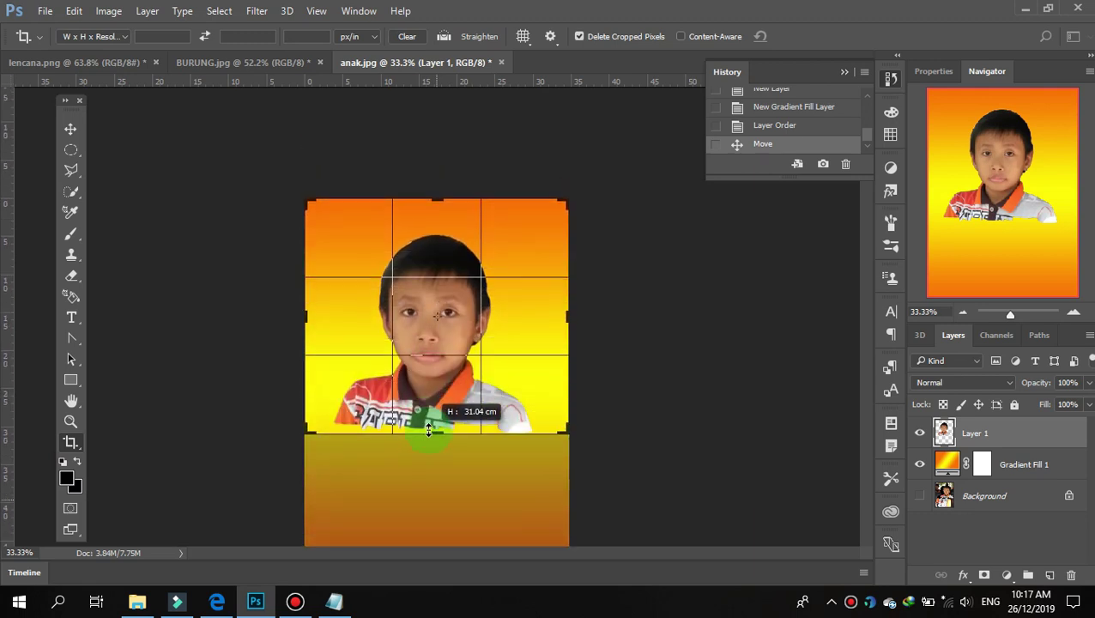
left_click_drag(306, 317, 323, 317)
left_click_drag(554, 317, 506, 321)
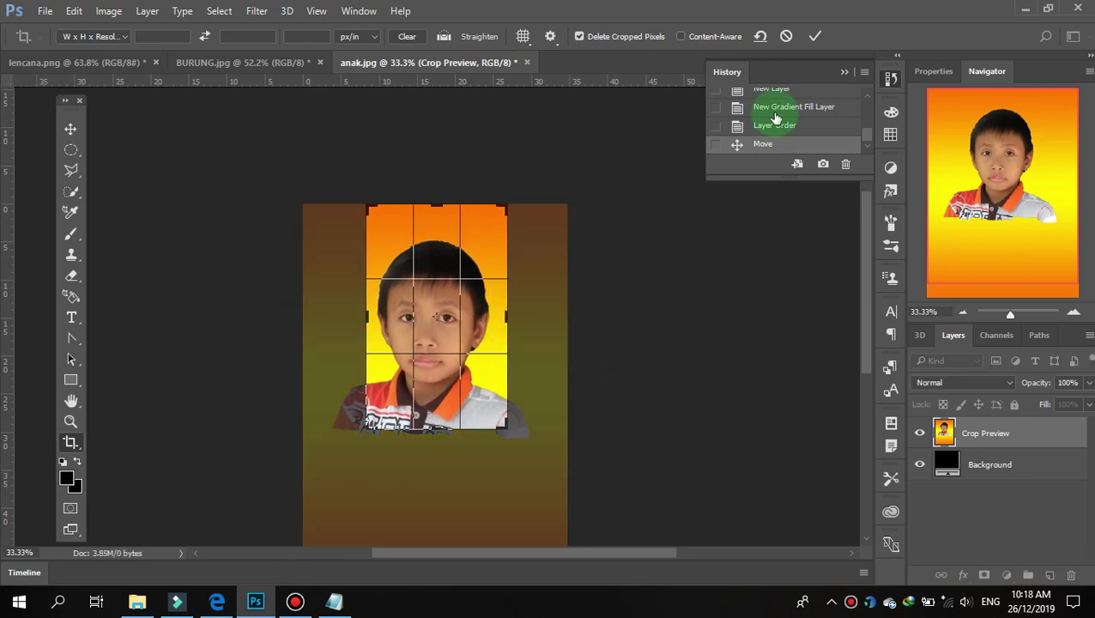
left_click(816, 35)
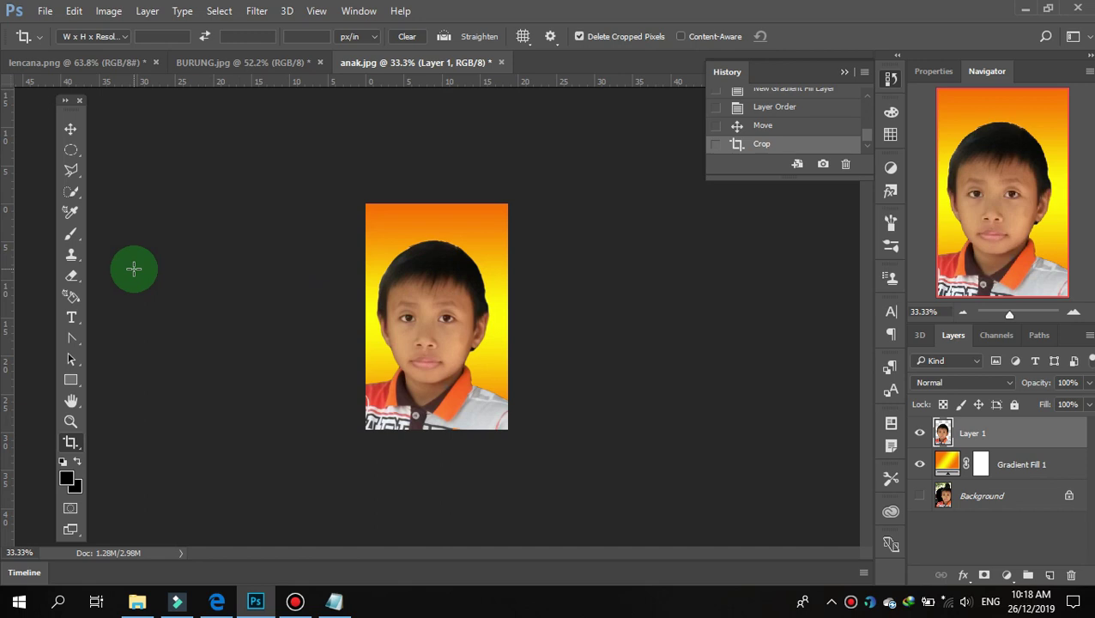
scroll(838, 151, "up", 5)
scroll(838, 146, "up", 5)
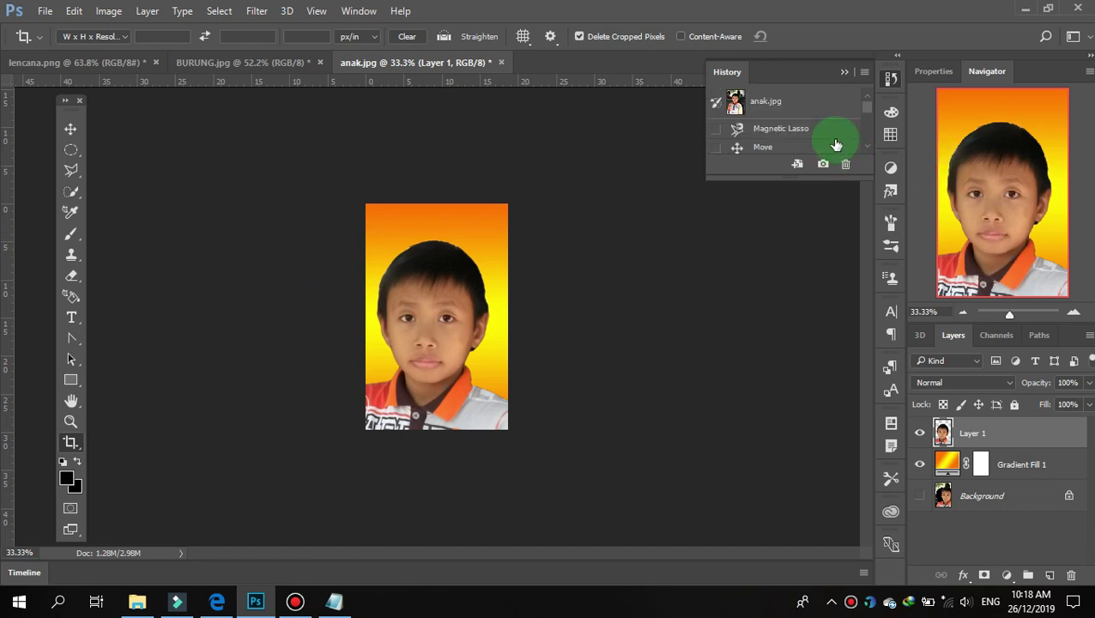
Revert to the anak.jpg snapshot and look through the eraser and quick selection variants.
left_click(806, 104)
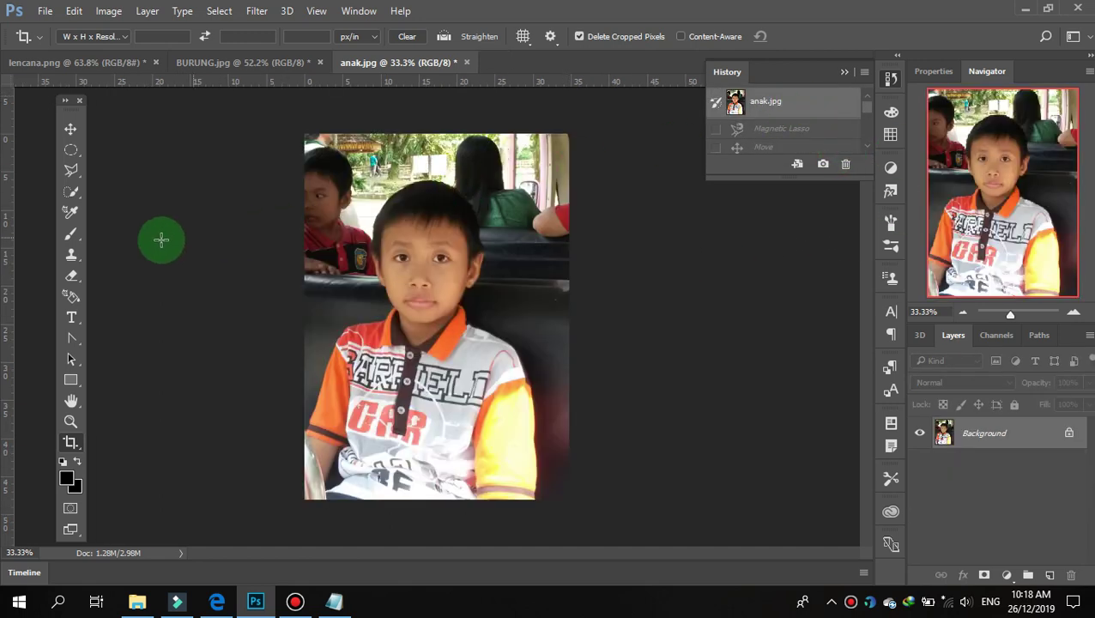
left_click(73, 274)
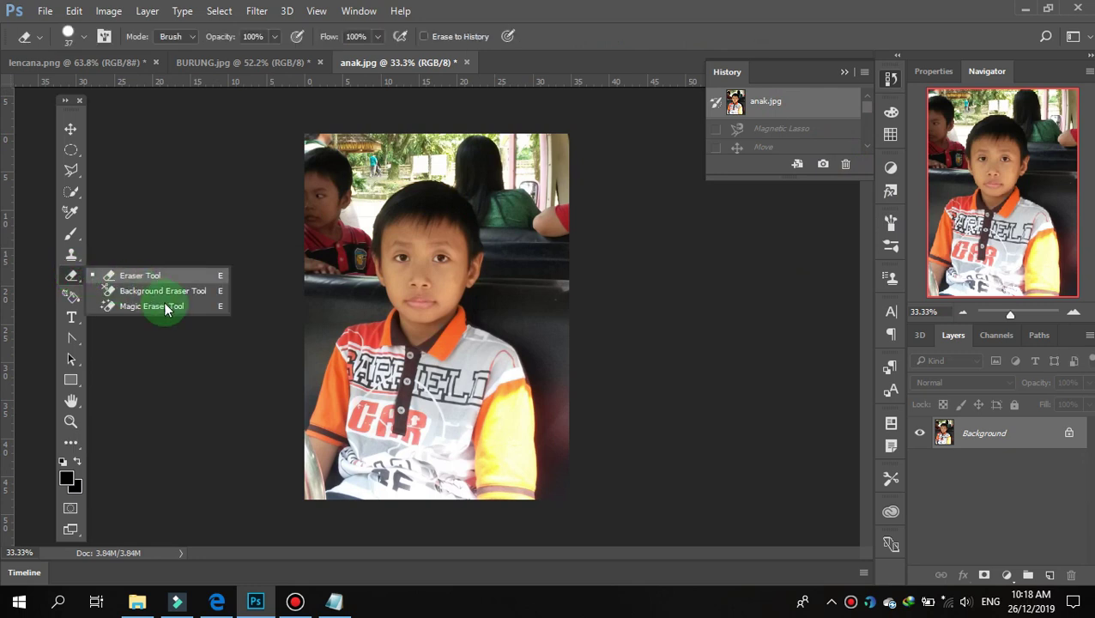
left_click(73, 191)
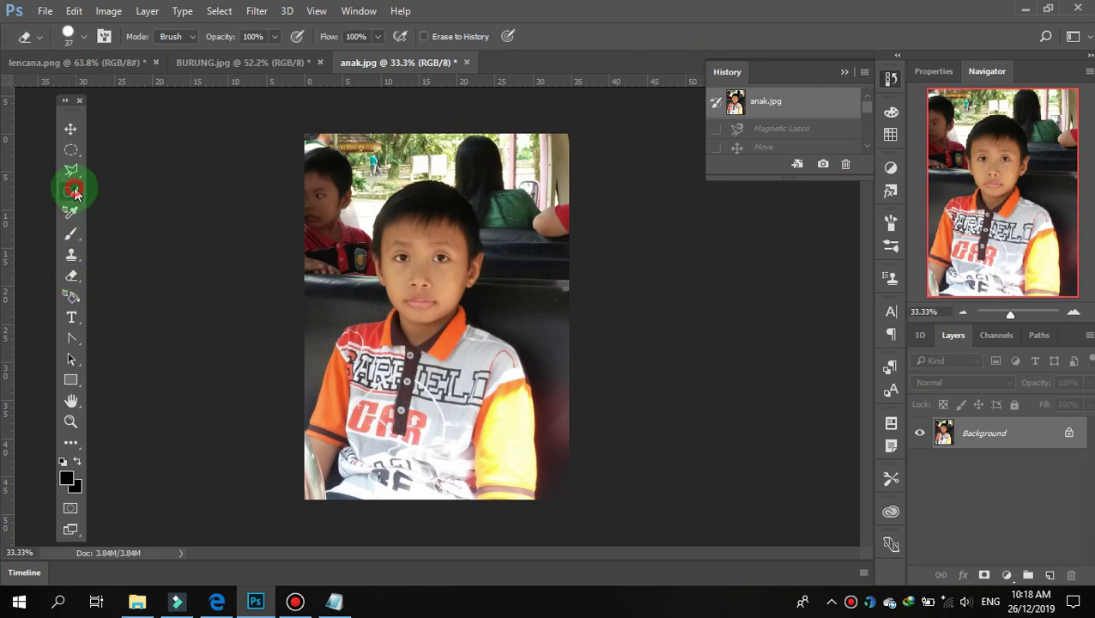
left_click_drag(74, 193, 139, 208)
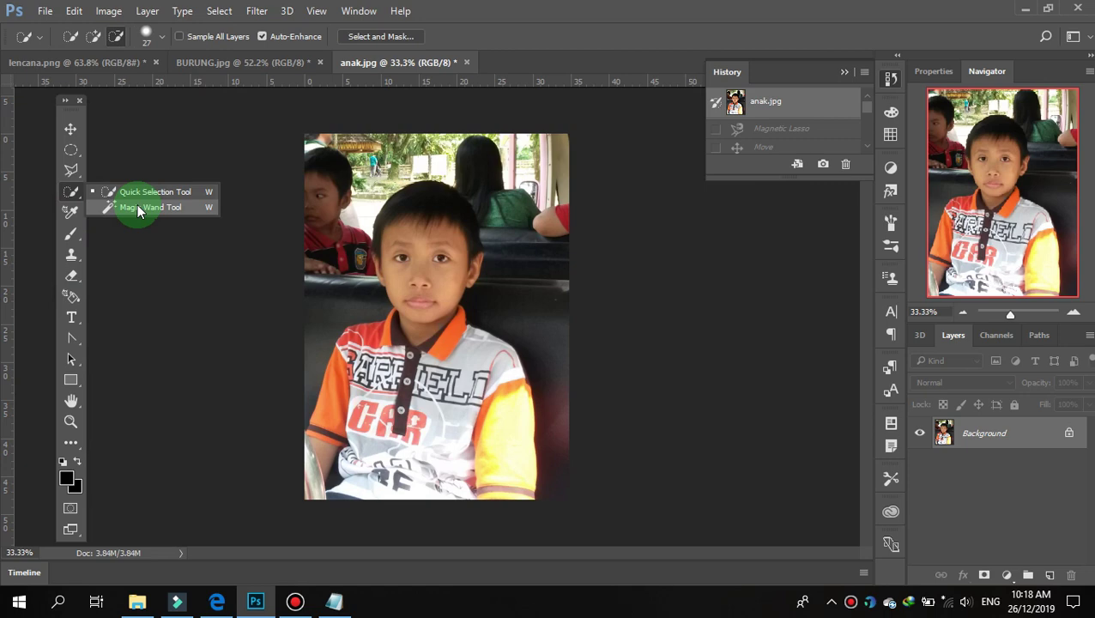
left_click_drag(137, 206, 148, 195)
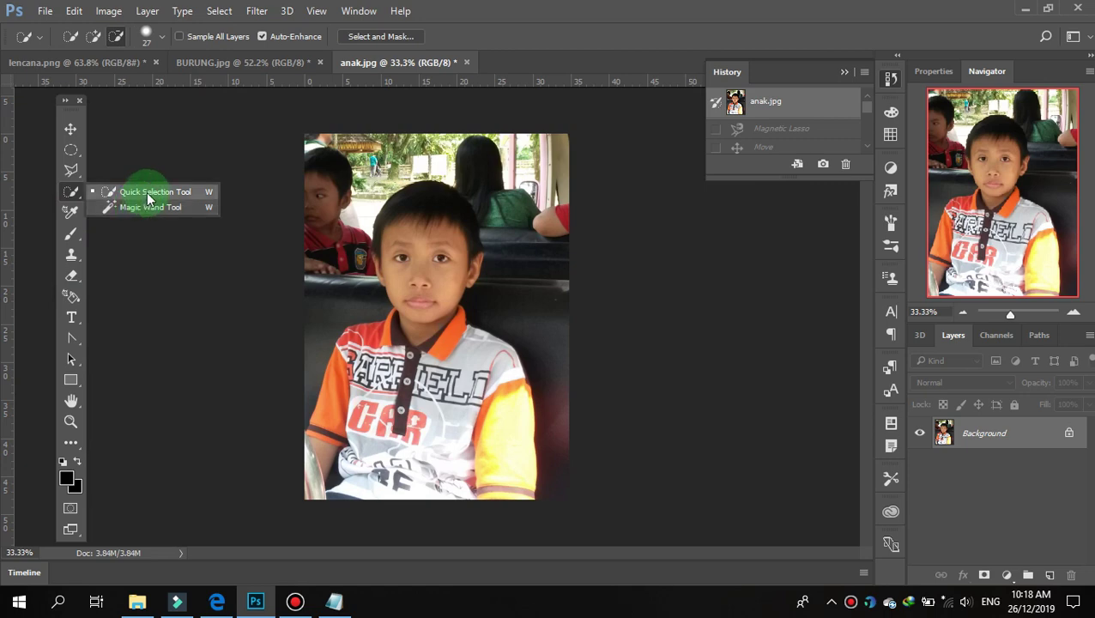
Cycle through the Crop, Move, Eraser and Path Selection tools, ending on Crop.
left_click(71, 445)
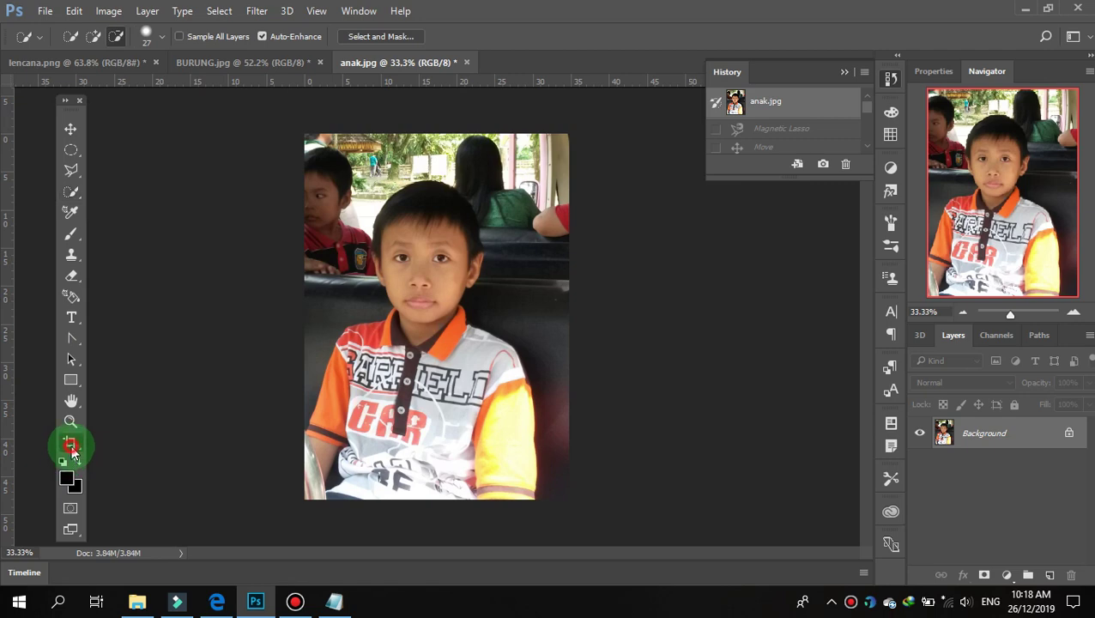
left_click_drag(85, 455, 160, 183)
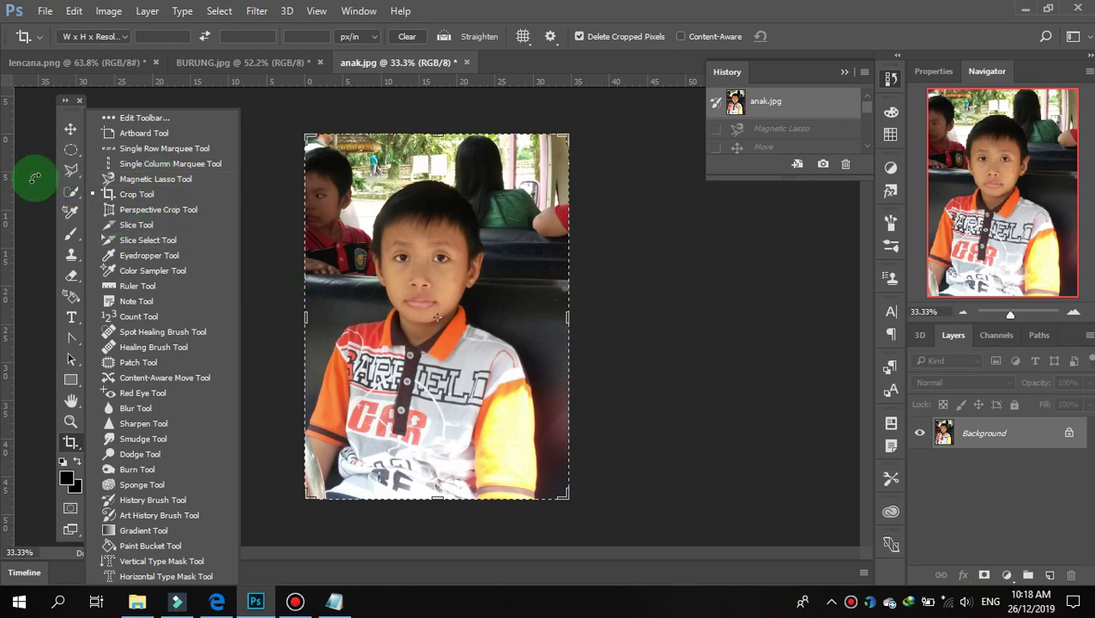
left_click(71, 131)
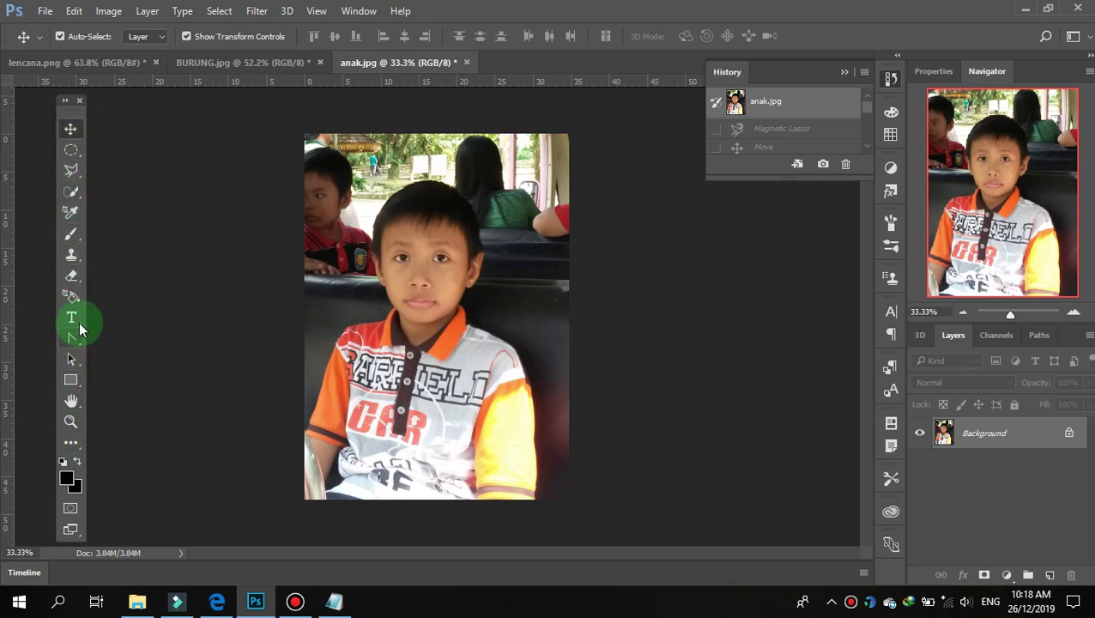
left_click(73, 276)
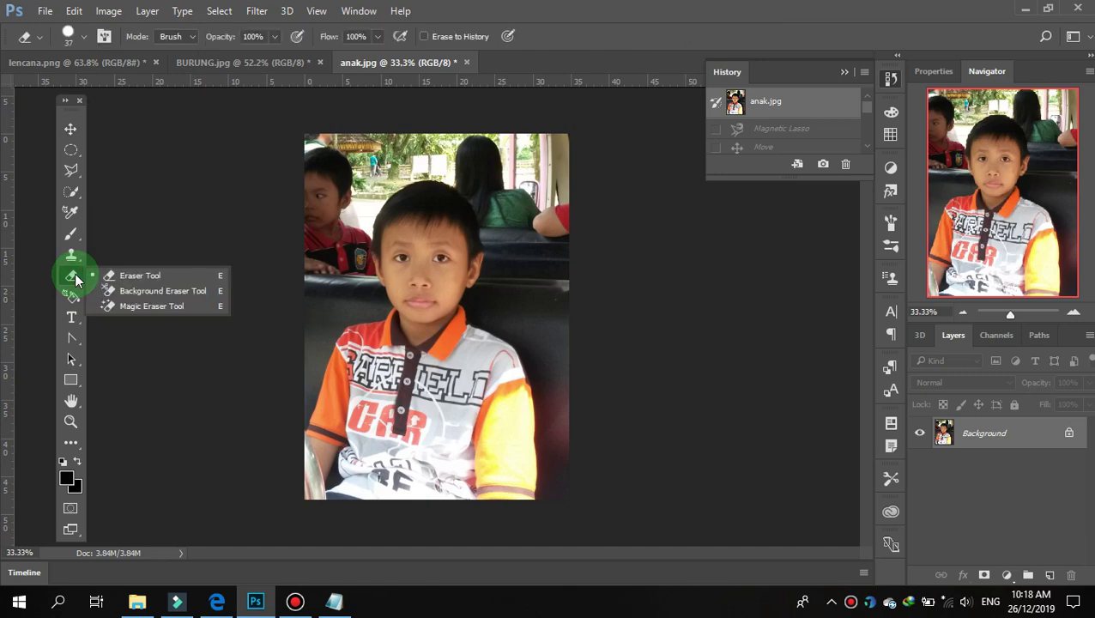
left_click(75, 364)
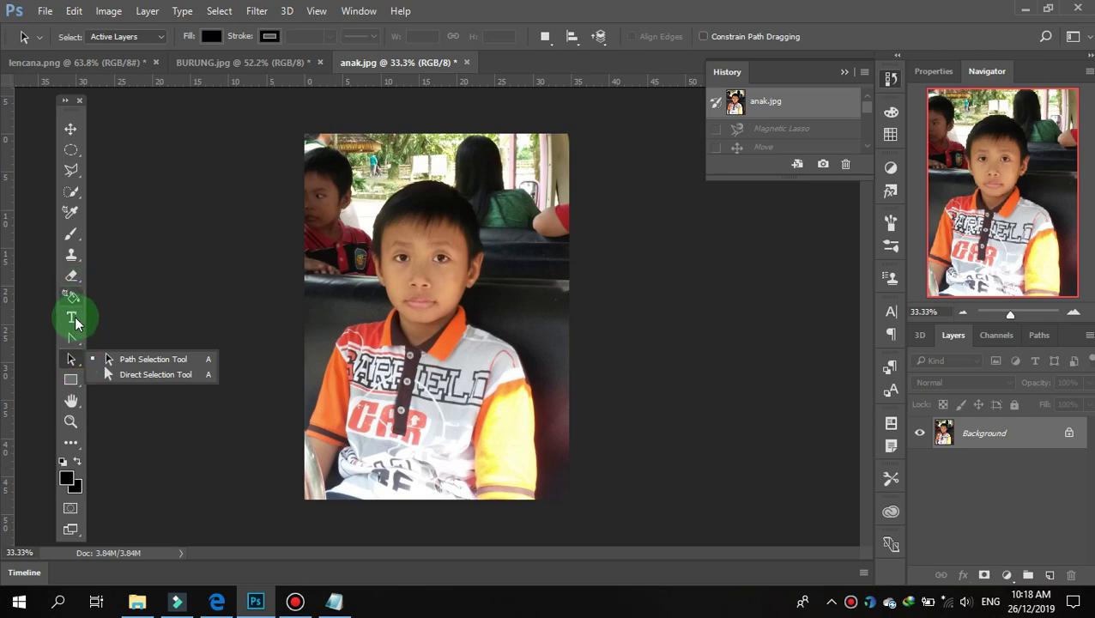
left_click(74, 442)
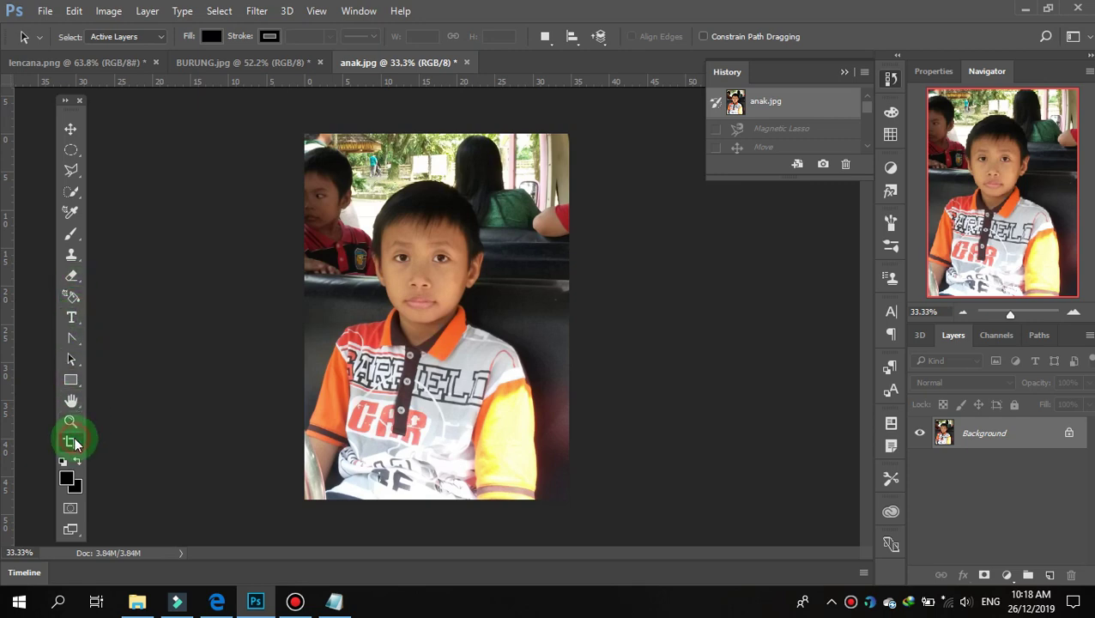
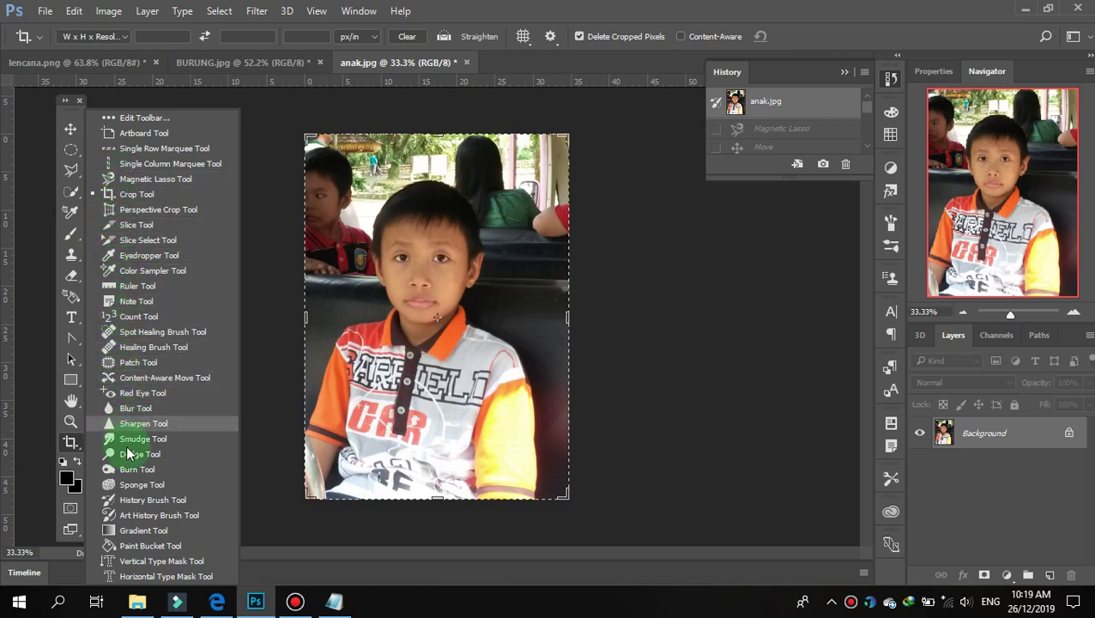
Crop anak.jpg to a tighter portrait of the boy, confirming the pending crop.
left_click(39, 401)
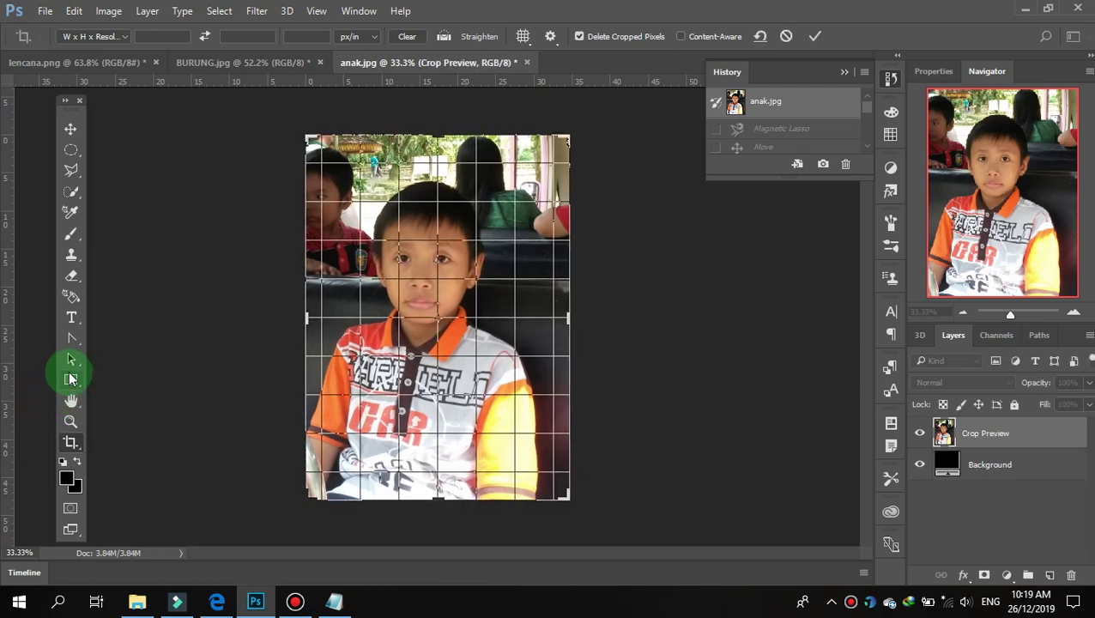
left_click(74, 341)
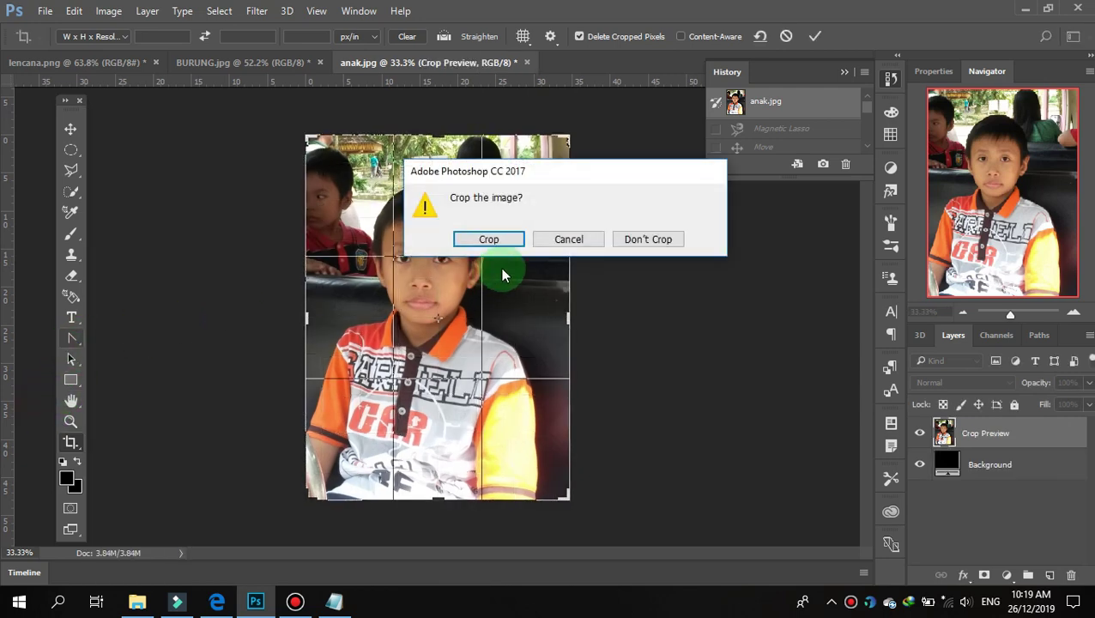
left_click(567, 239)
left_click(70, 352)
left_click(563, 238)
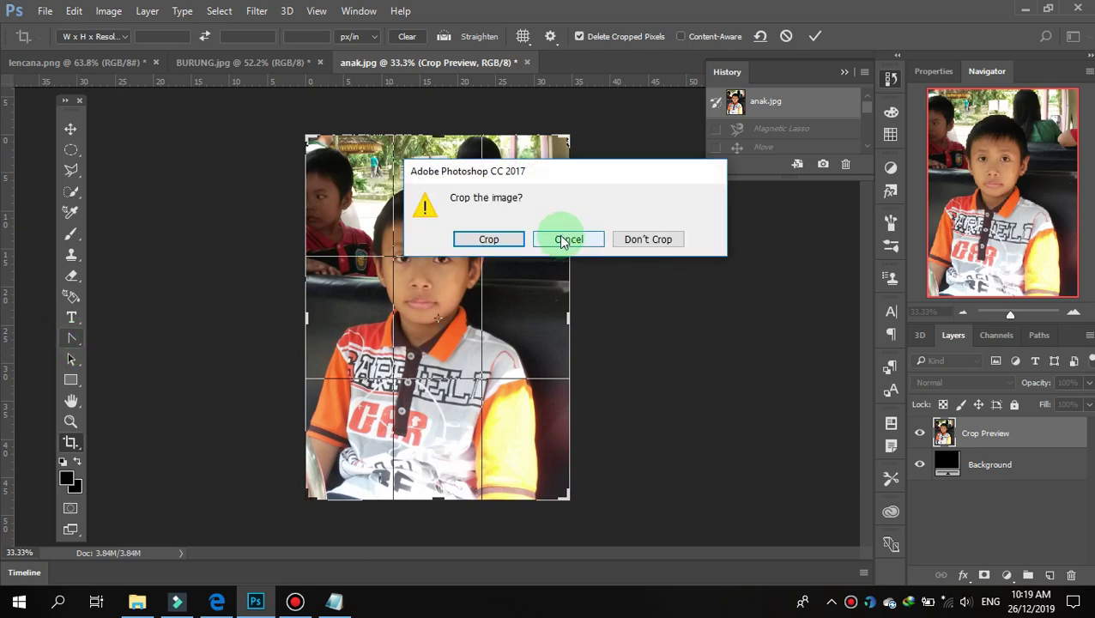
left_click(819, 37)
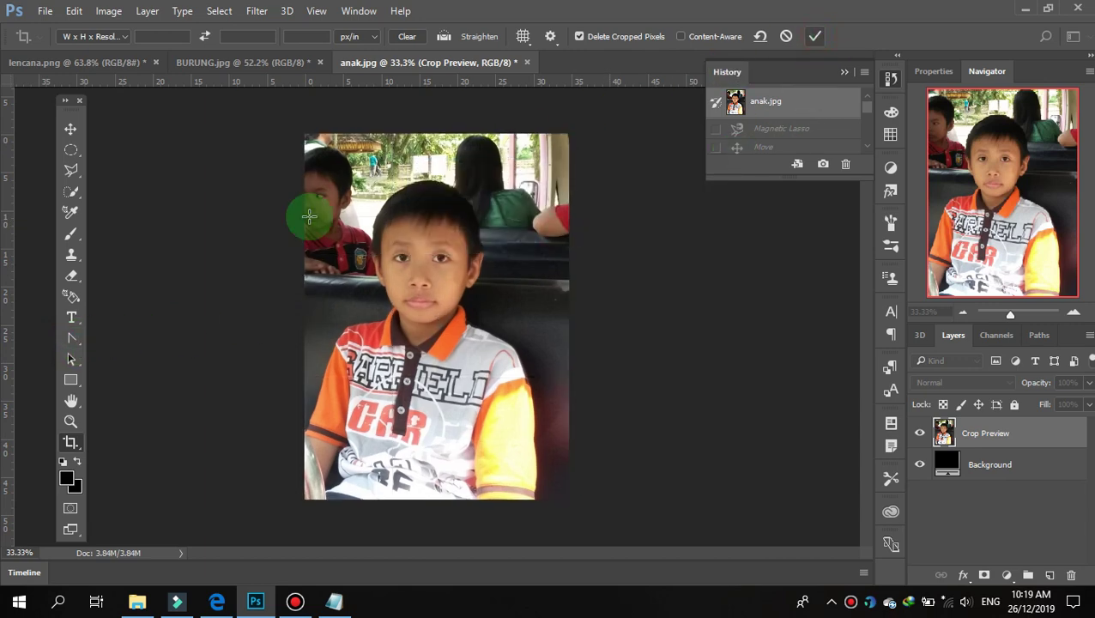
Browse the toolbar tool groups and select the Background Eraser Tool.
left_click(73, 341)
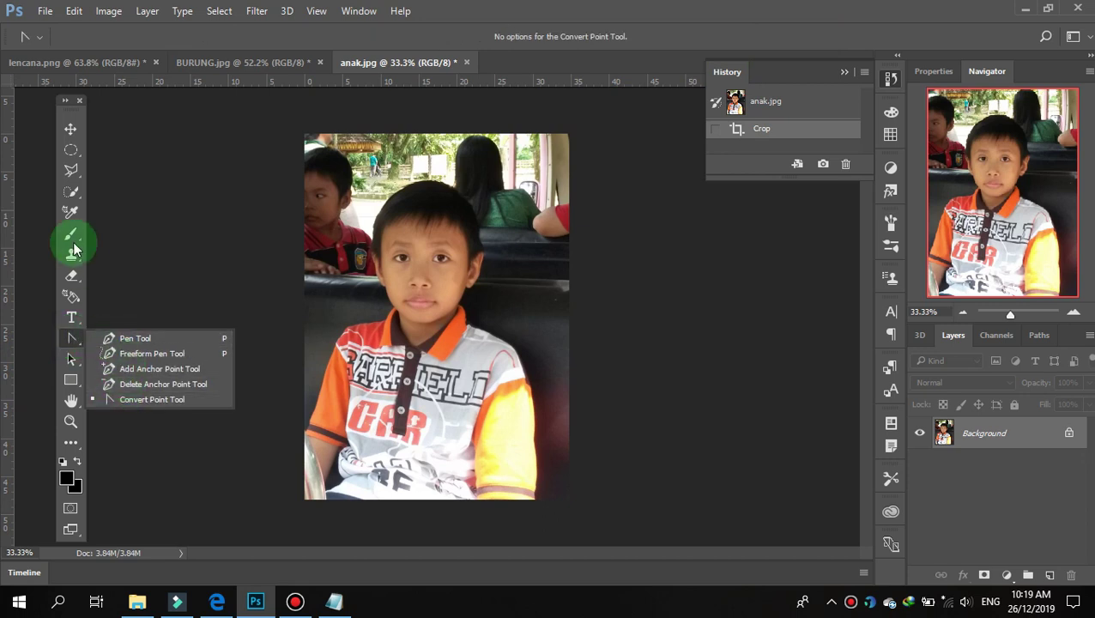
left_click(72, 195)
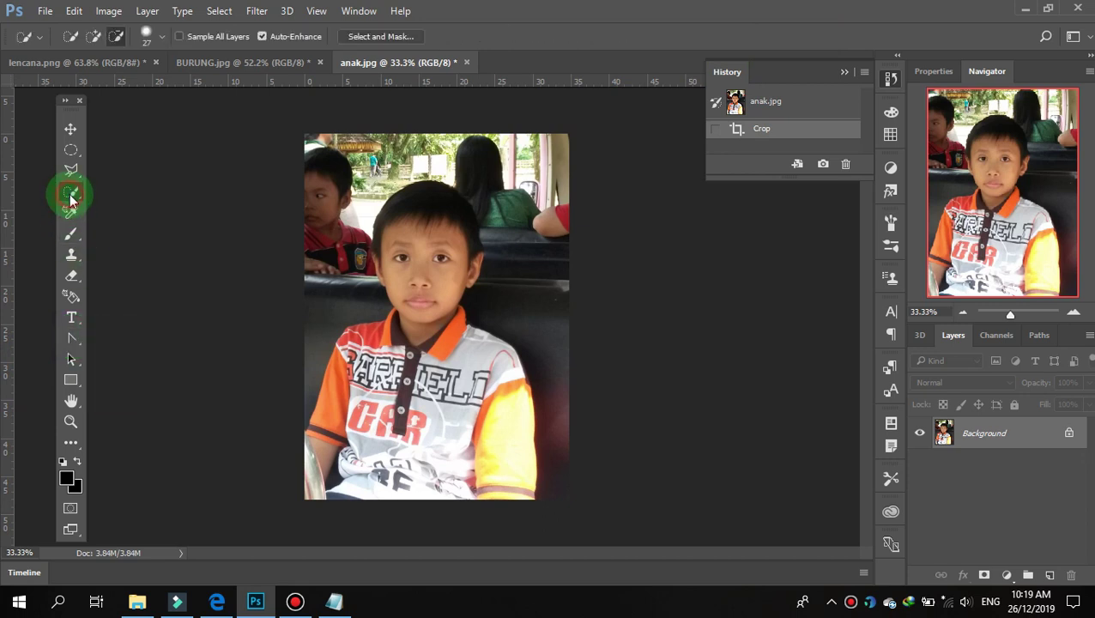
mouse_move(71, 199)
left_mouse_down()
mouse_move(119, 211)
mouse_move(126, 199)
left_mouse_up()
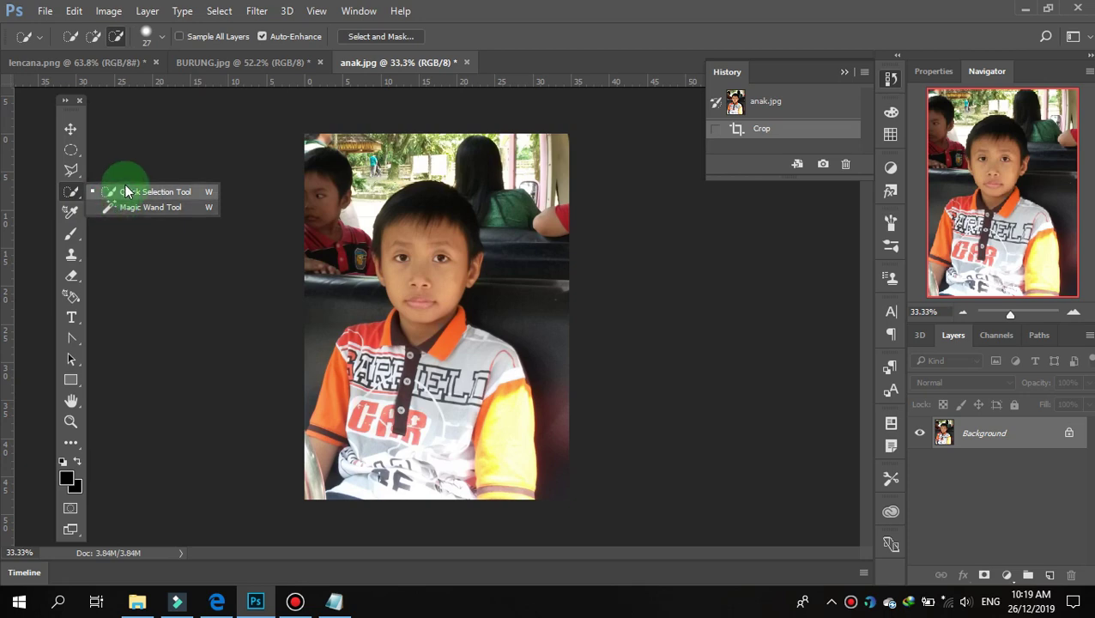
left_click(71, 442)
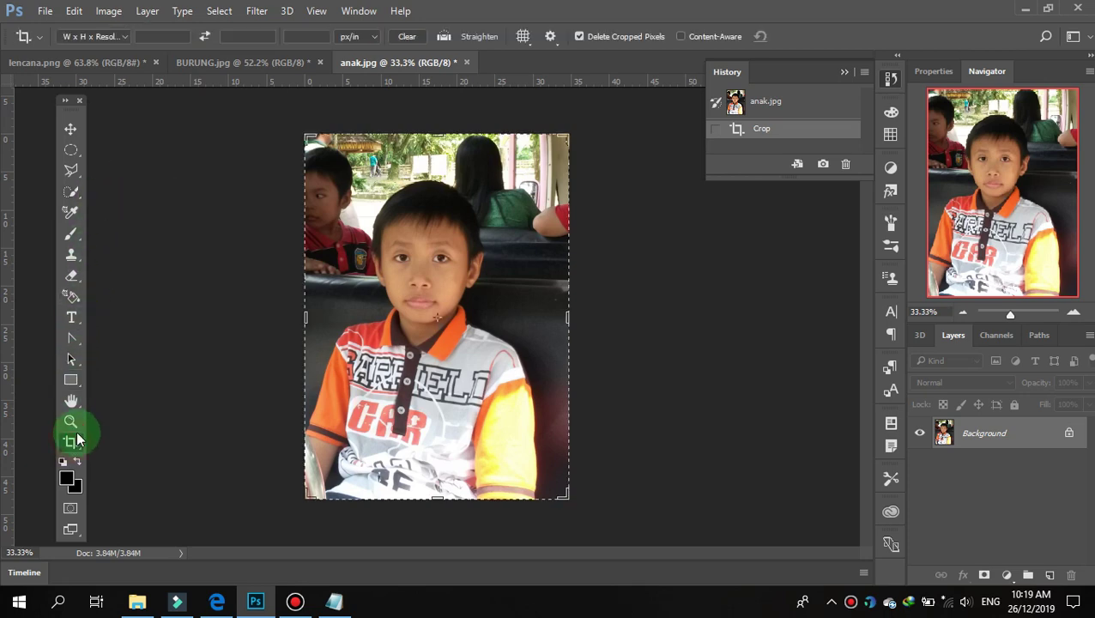
left_click_drag(78, 455, 146, 183)
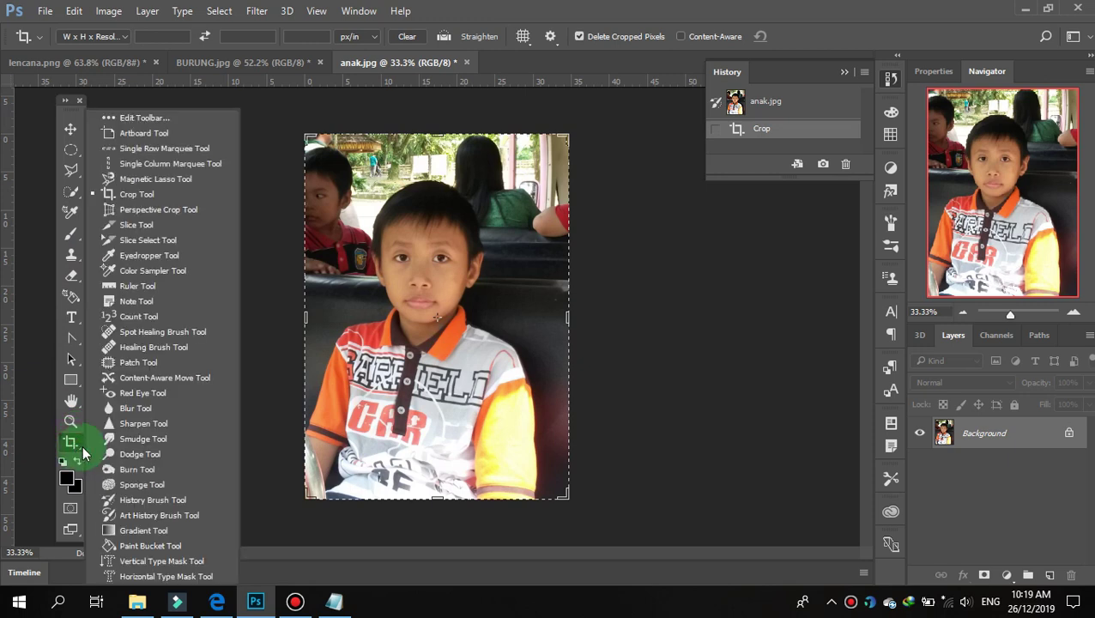
left_click(146, 182)
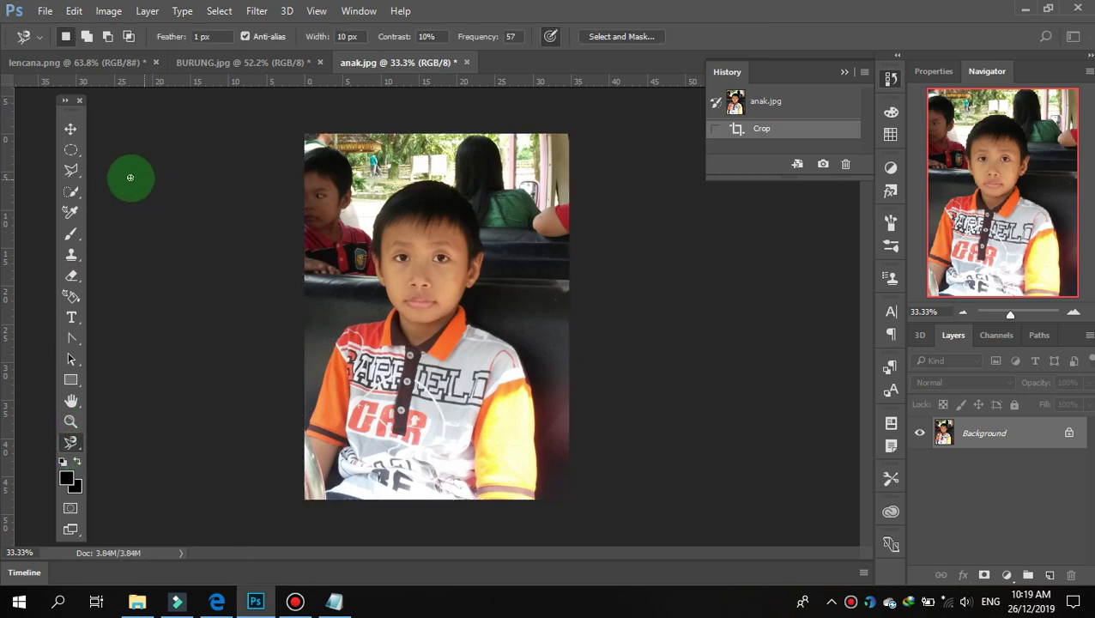
left_click_drag(79, 343, 114, 348)
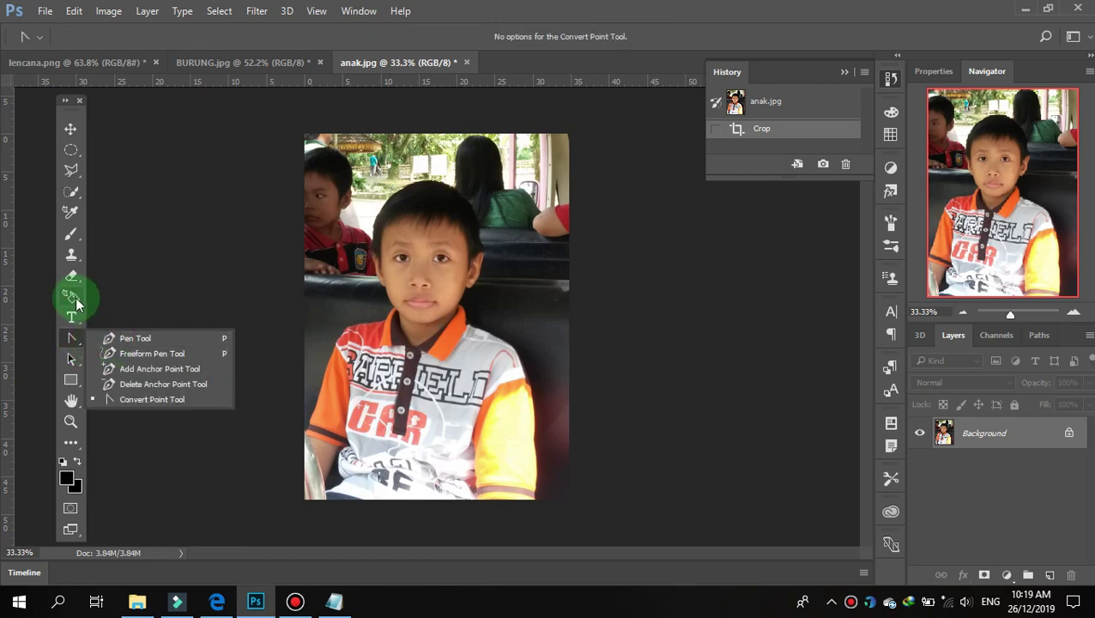
left_click_drag(72, 275, 121, 294)
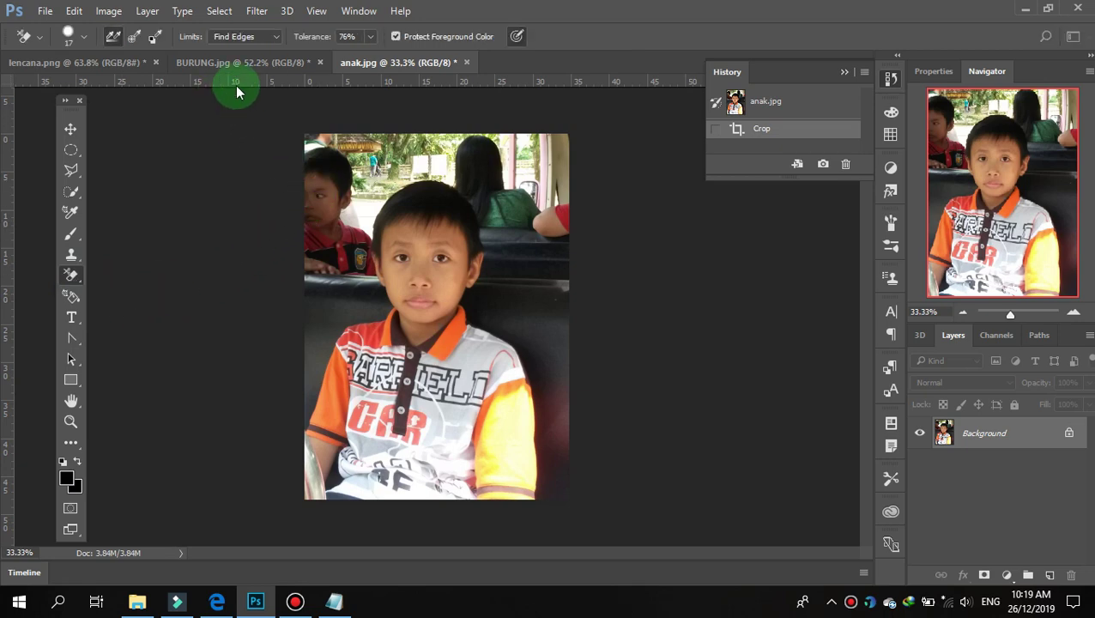
Erase the background along the top-left and left side of the boy.
mouse_move(313, 167)
left_mouse_down()
mouse_move(335, 167)
mouse_move(331, 235)
left_mouse_up()
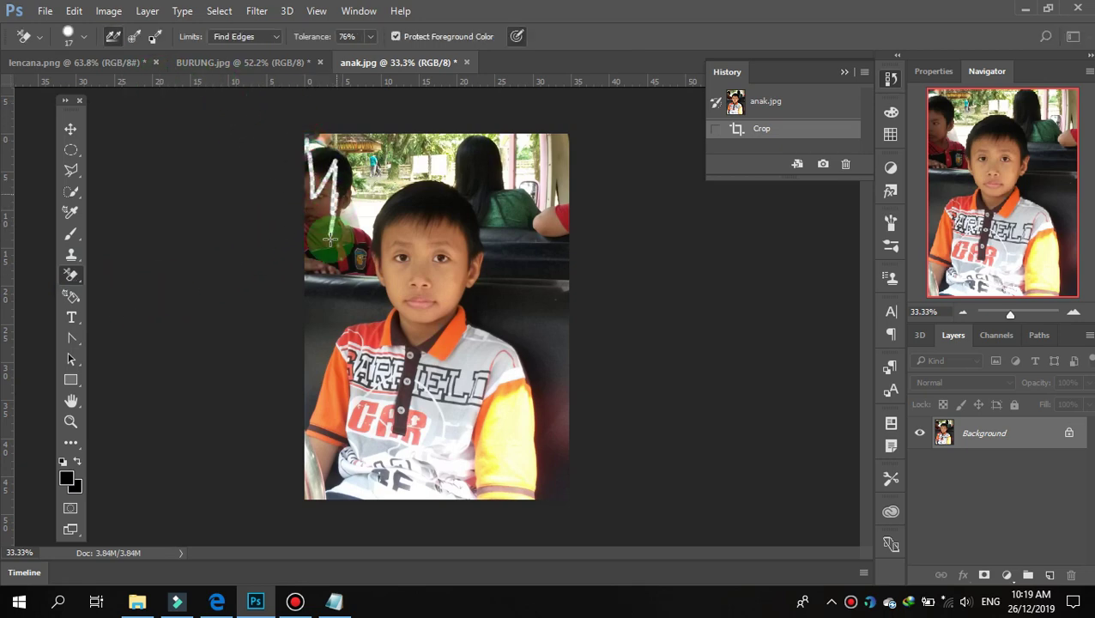
left_click(73, 36)
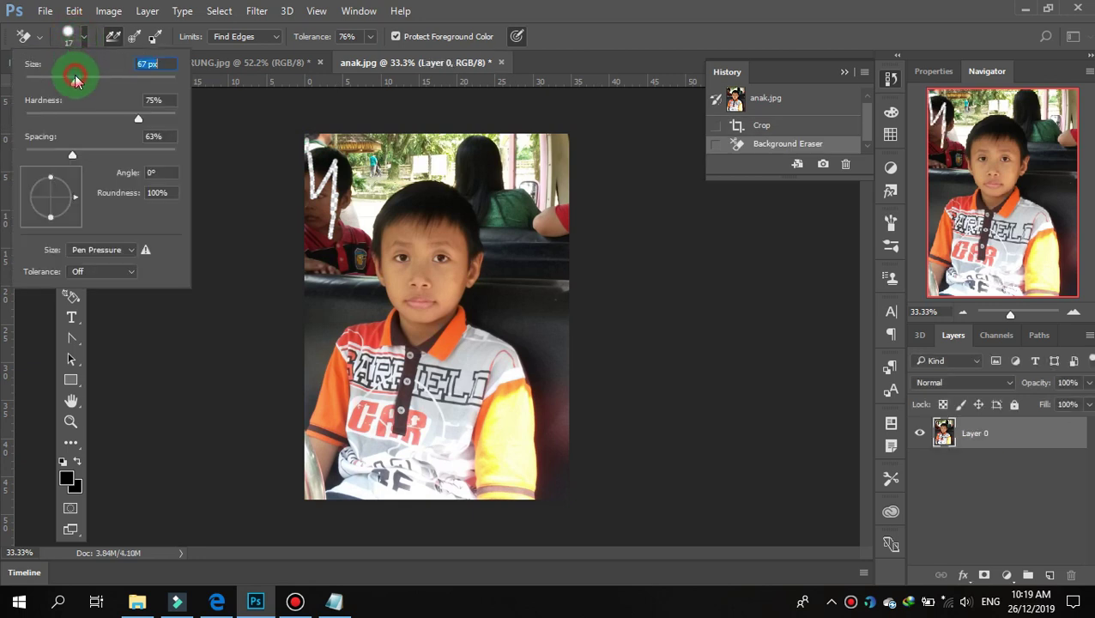
mouse_move(330, 172)
left_mouse_down()
mouse_move(348, 199)
mouse_move(342, 244)
mouse_move(359, 216)
left_mouse_up()
left_click_drag(356, 284, 359, 274)
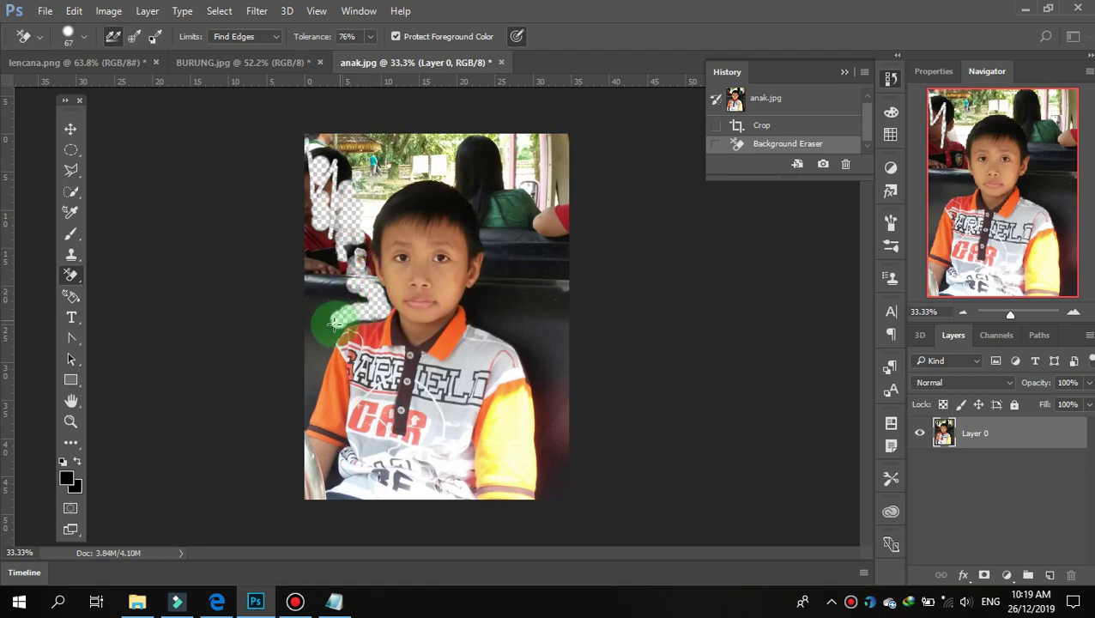
mouse_move(311, 387)
left_mouse_down()
mouse_move(294, 421)
mouse_move(297, 332)
mouse_move(335, 257)
mouse_move(347, 276)
mouse_move(313, 135)
mouse_move(300, 293)
mouse_move(310, 303)
mouse_move(327, 277)
mouse_move(328, 235)
left_mouse_up()
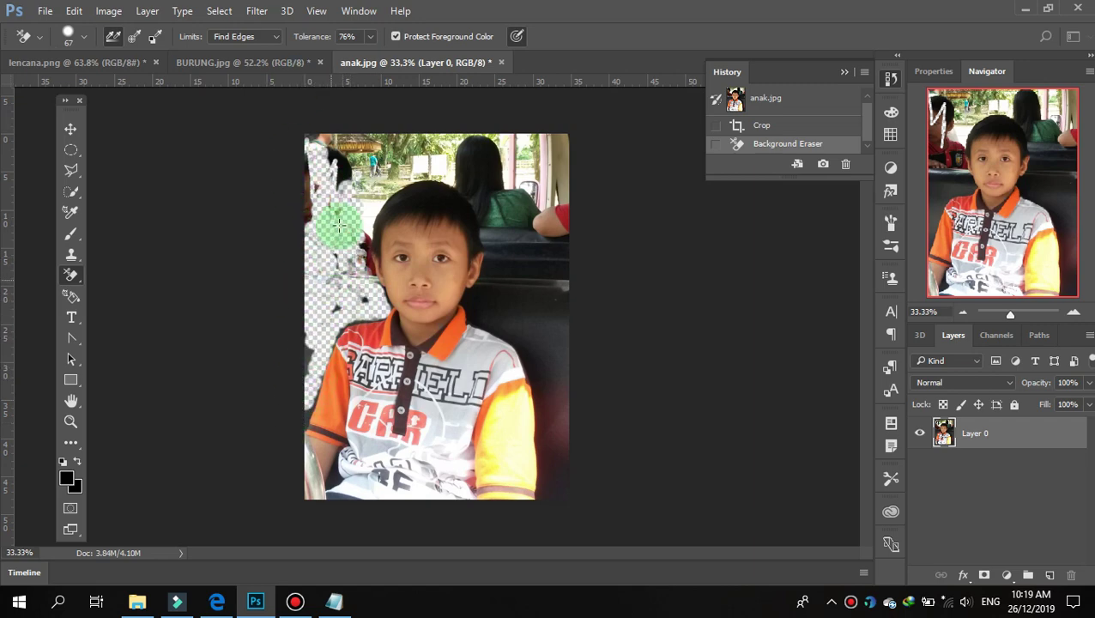
Enlarge the eraser brush to 130 px and erase the green sign and woman behind the boy.
left_click(83, 39)
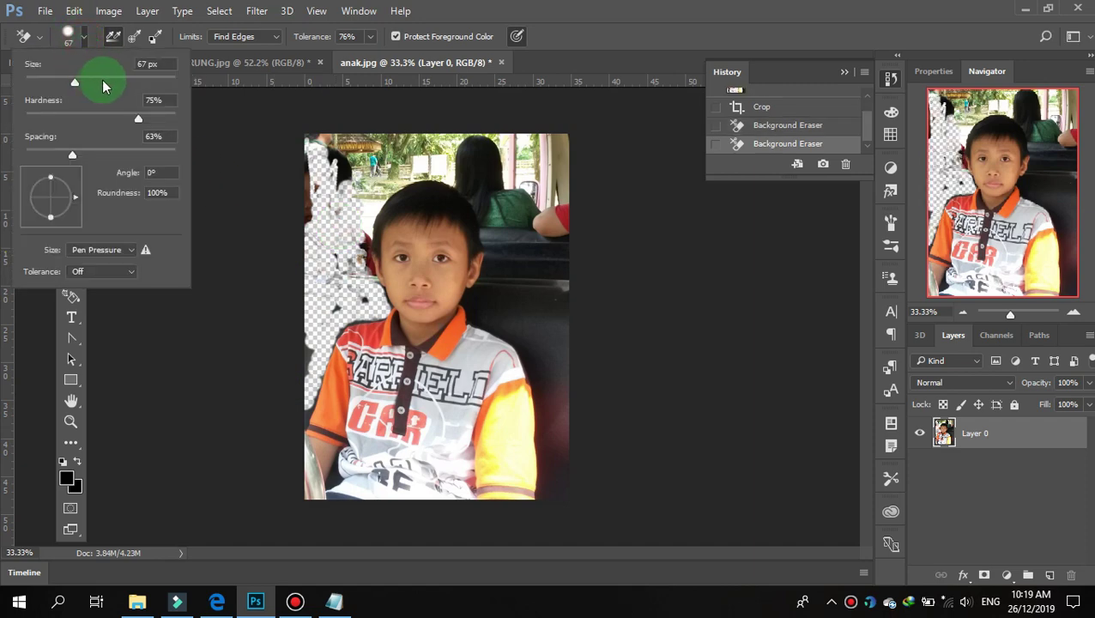
left_click_drag(112, 81, 128, 81)
left_click(344, 176)
mouse_move(418, 161)
left_mouse_down()
mouse_move(497, 217)
mouse_move(506, 315)
mouse_move(538, 349)
mouse_move(547, 384)
mouse_move(550, 496)
mouse_move(562, 232)
mouse_move(519, 326)
mouse_move(532, 171)
mouse_move(542, 163)
left_mouse_up()
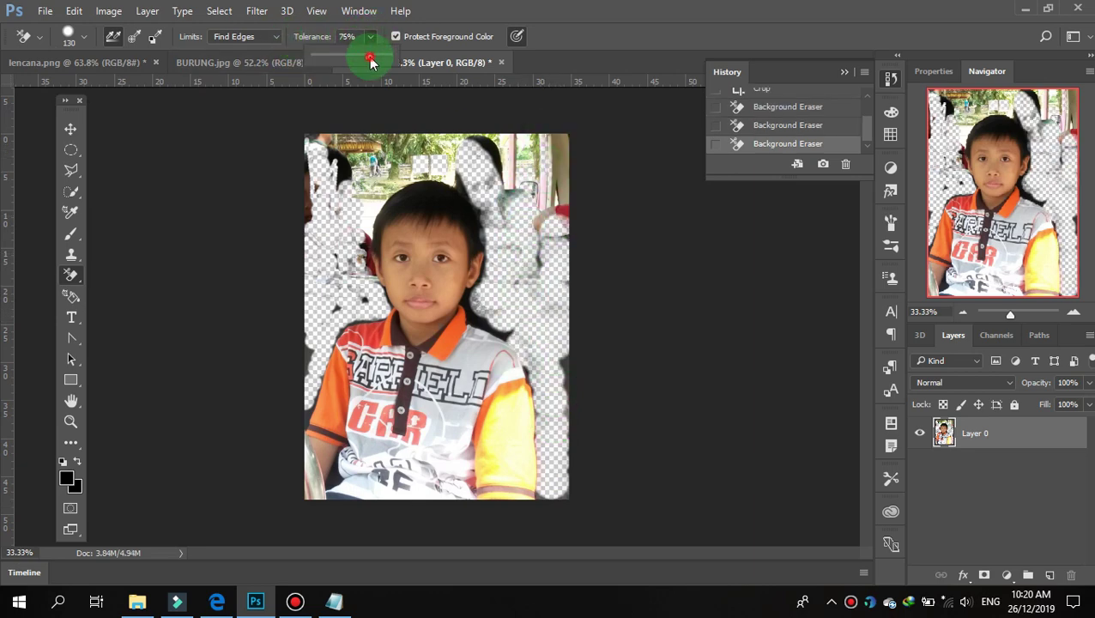
Set eraser Limits to Contiguous, erase background at the top, and undo one stroke.
left_click(273, 41)
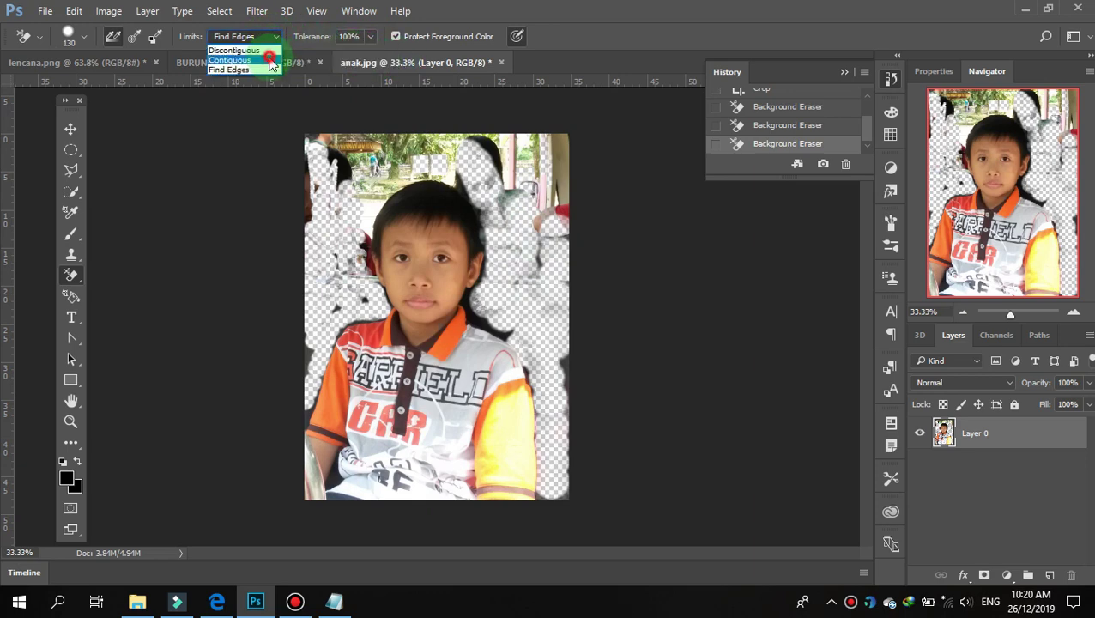
left_click(266, 54)
mouse_move(330, 143)
left_mouse_down()
mouse_move(373, 157)
mouse_move(488, 146)
mouse_move(451, 152)
mouse_move(463, 162)
left_mouse_up()
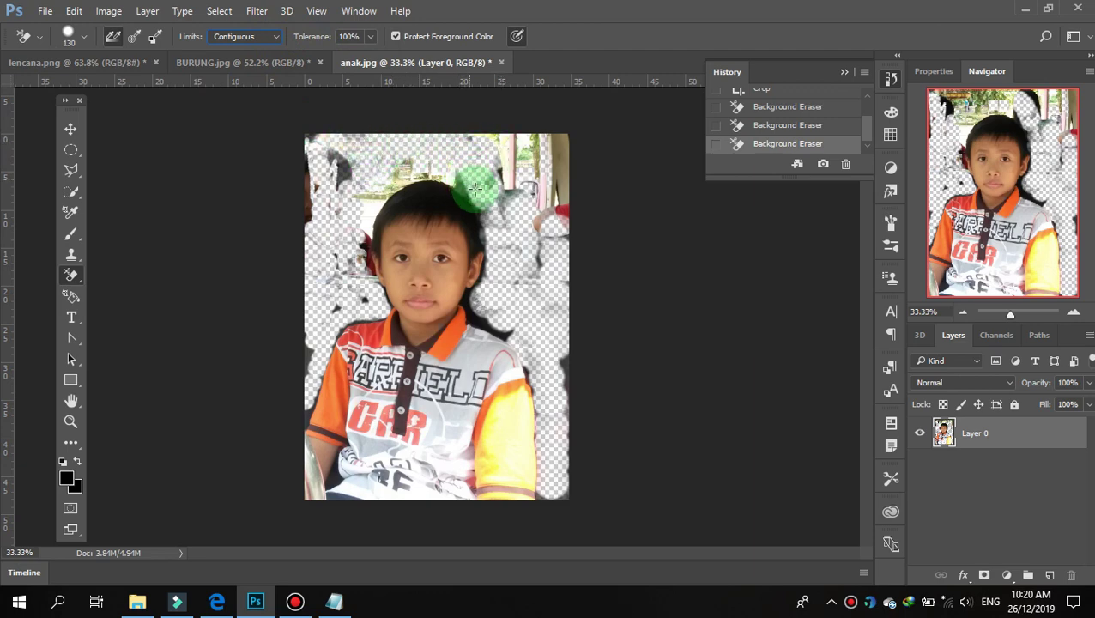
left_click_drag(485, 212, 492, 271)
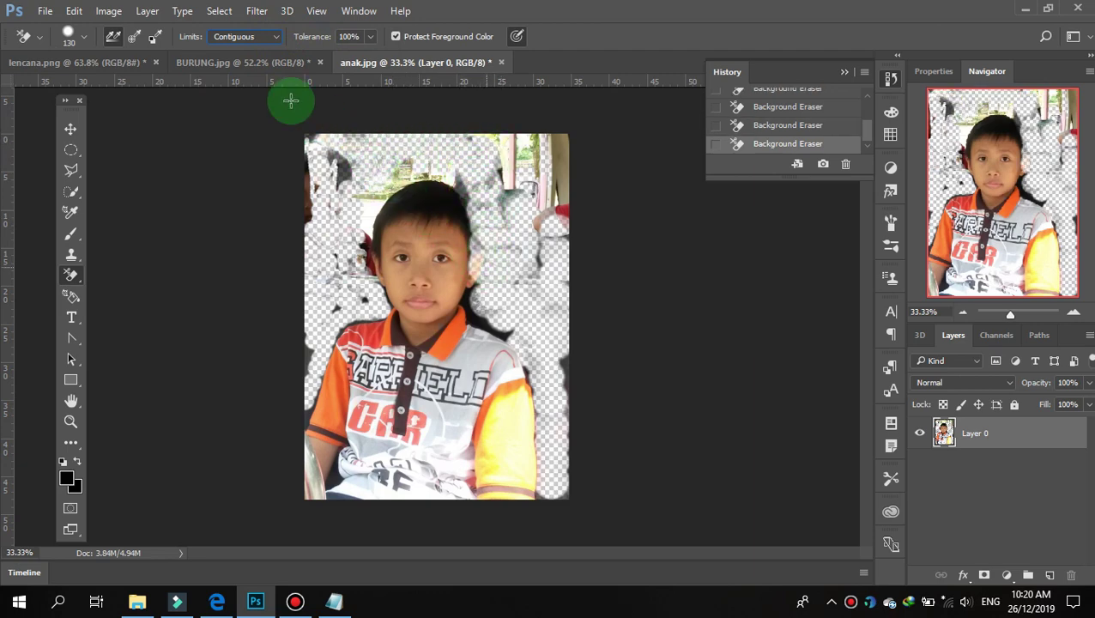
left_click(752, 124)
Try Discontiguous then Find Edges limits, re-erase carefully near the hair, and close History.
left_click(275, 37)
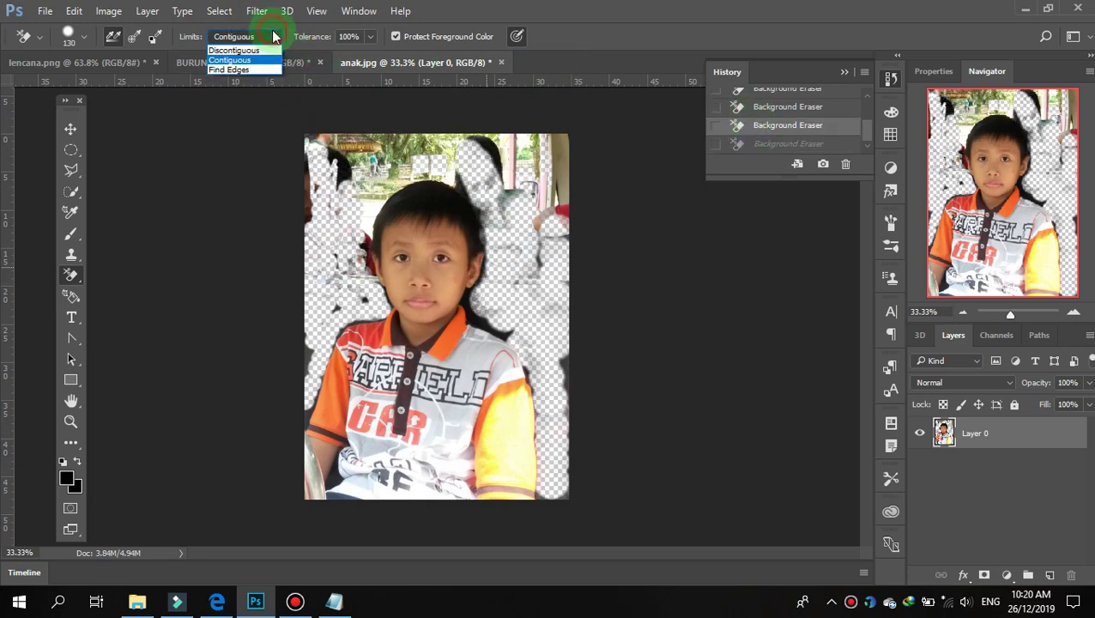
left_click(261, 50)
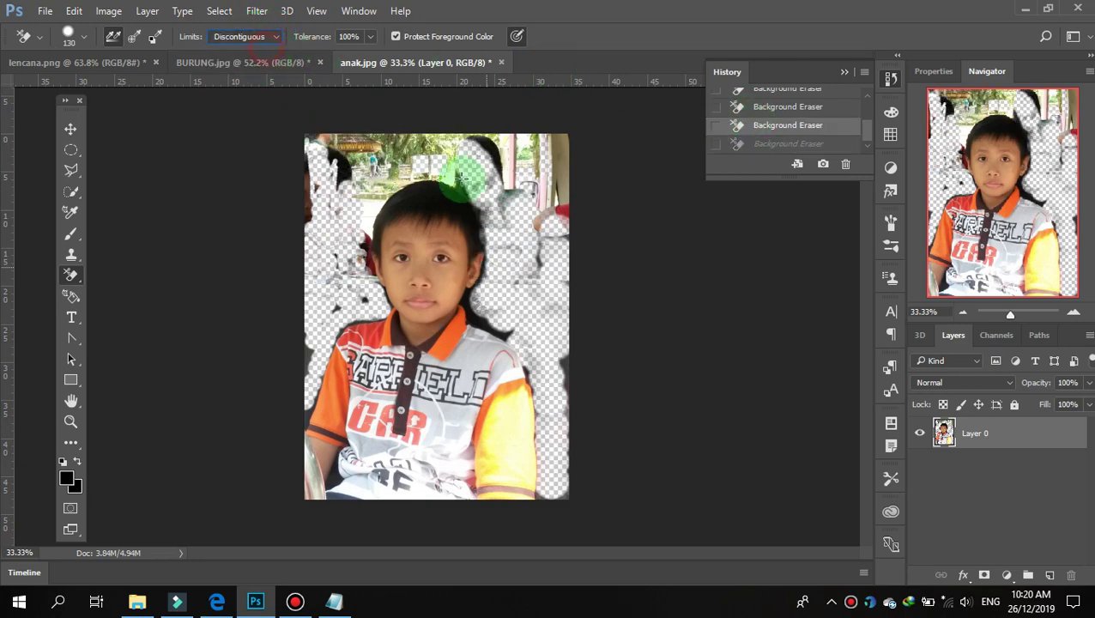
left_click_drag(458, 177, 506, 258)
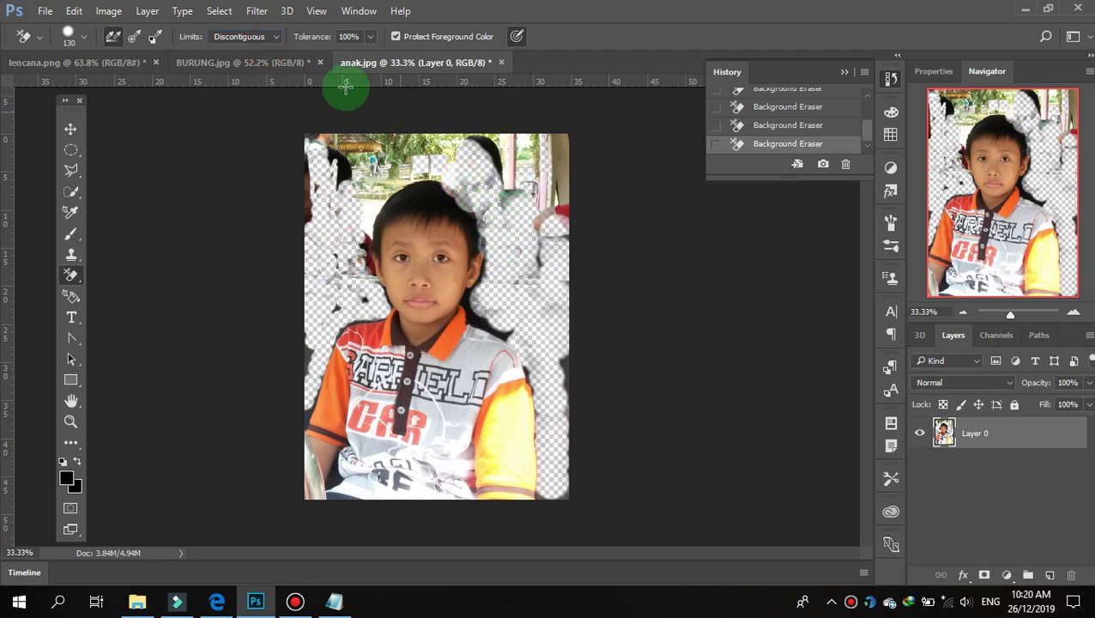
left_click(271, 39)
left_click(253, 70)
left_click(736, 124)
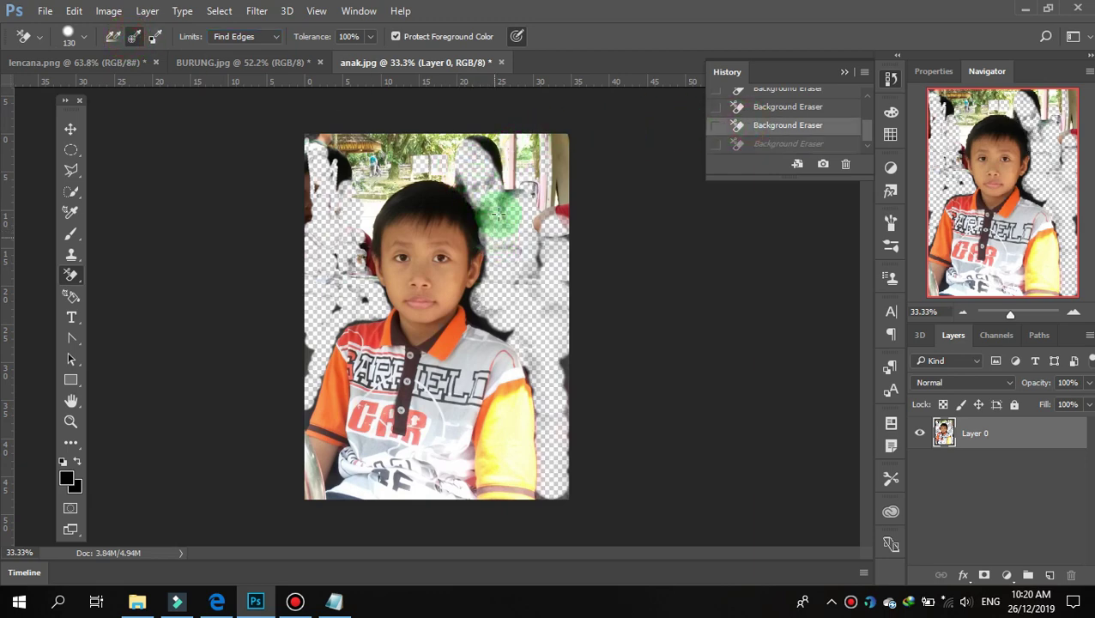
left_click_drag(495, 221, 508, 191)
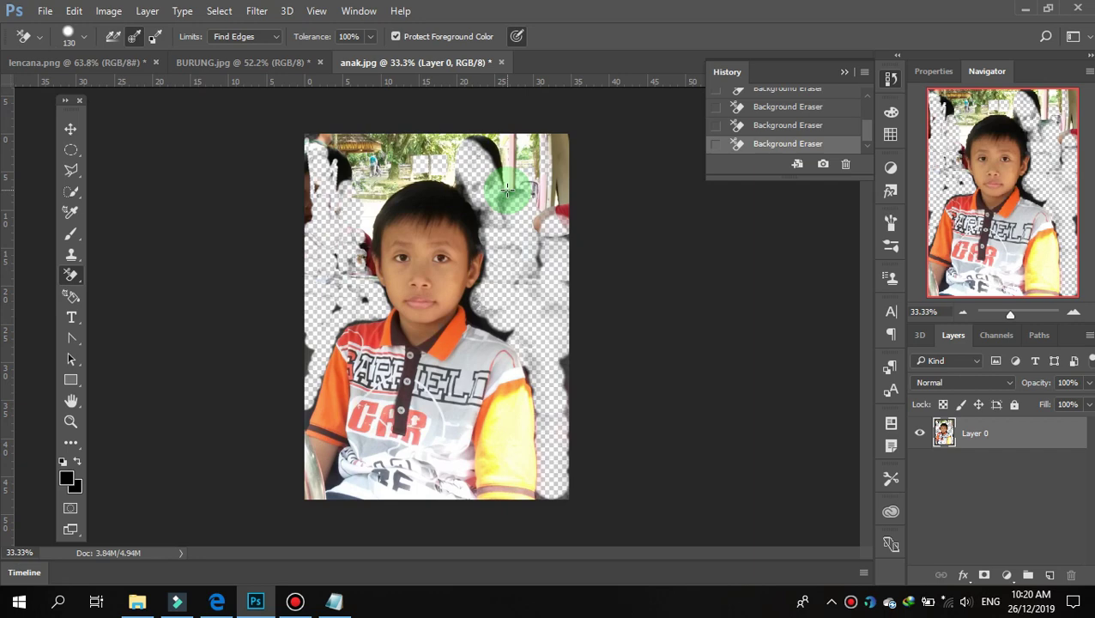
left_click_drag(507, 191, 441, 178)
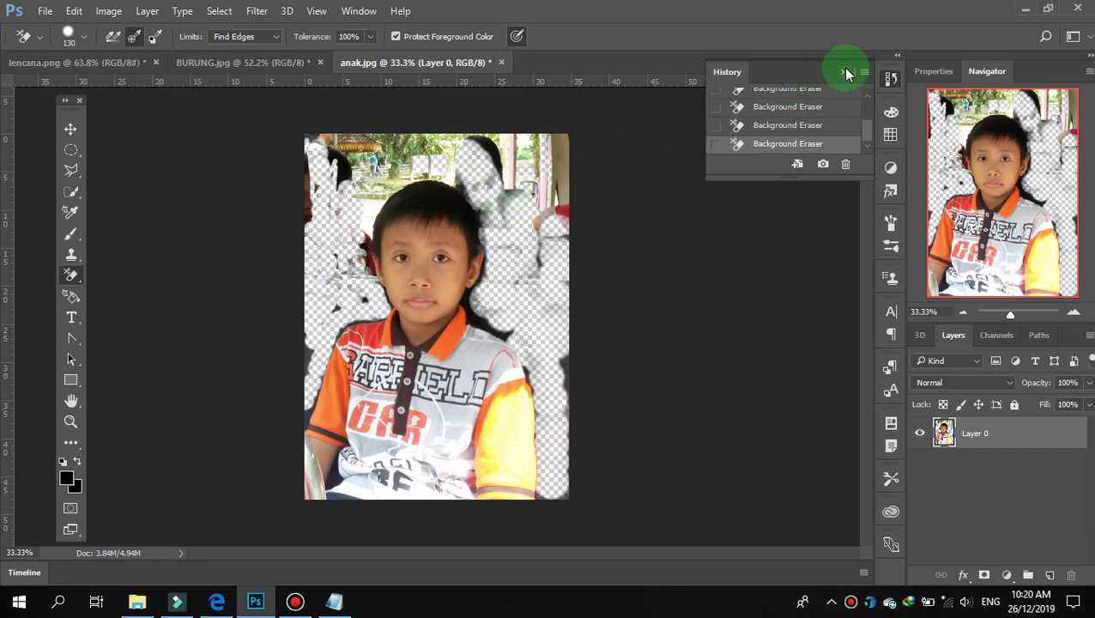
left_click(846, 74)
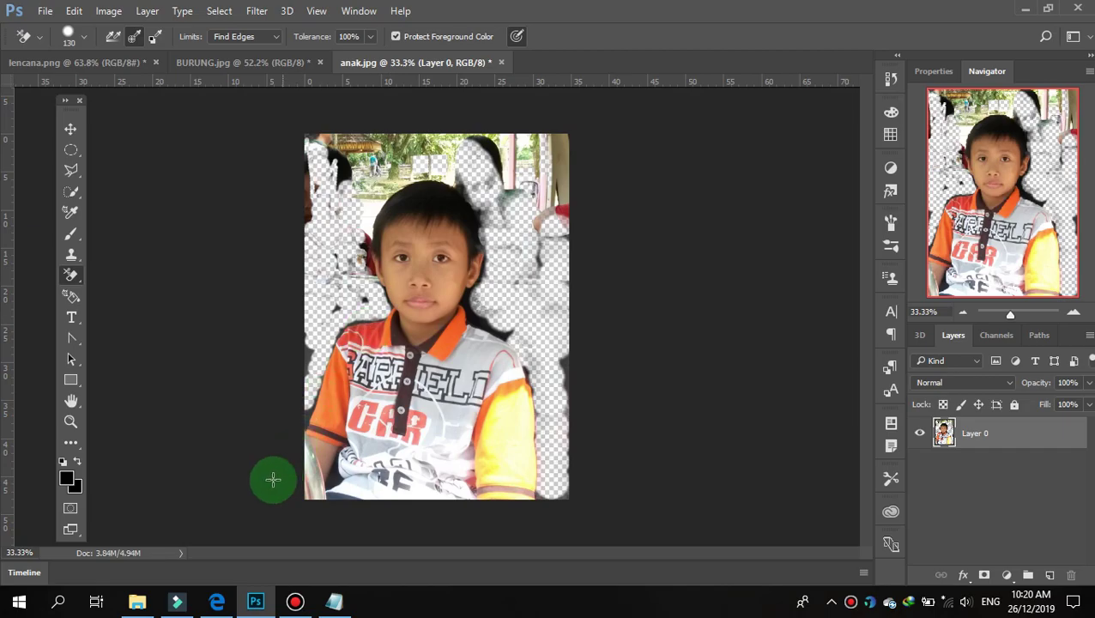
Preview KARTUN 2.png from the PHOTOSHOP folder, then minimize Photos, Explorer and Photoshop.
left_click(137, 604)
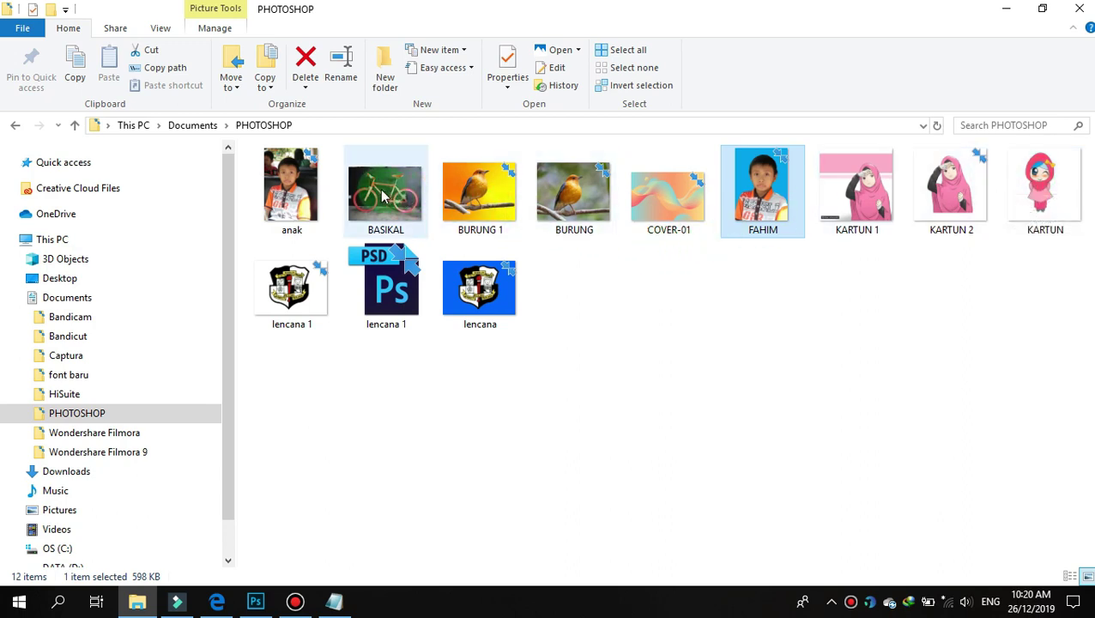
left_click(965, 187)
double_click(950, 187)
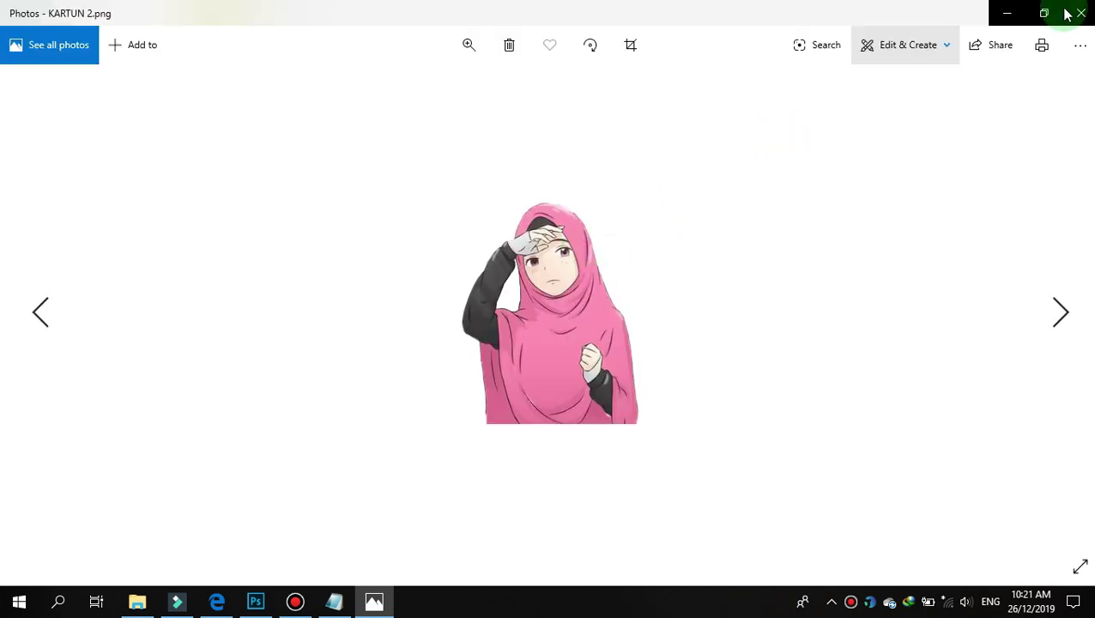
left_click(1002, 16)
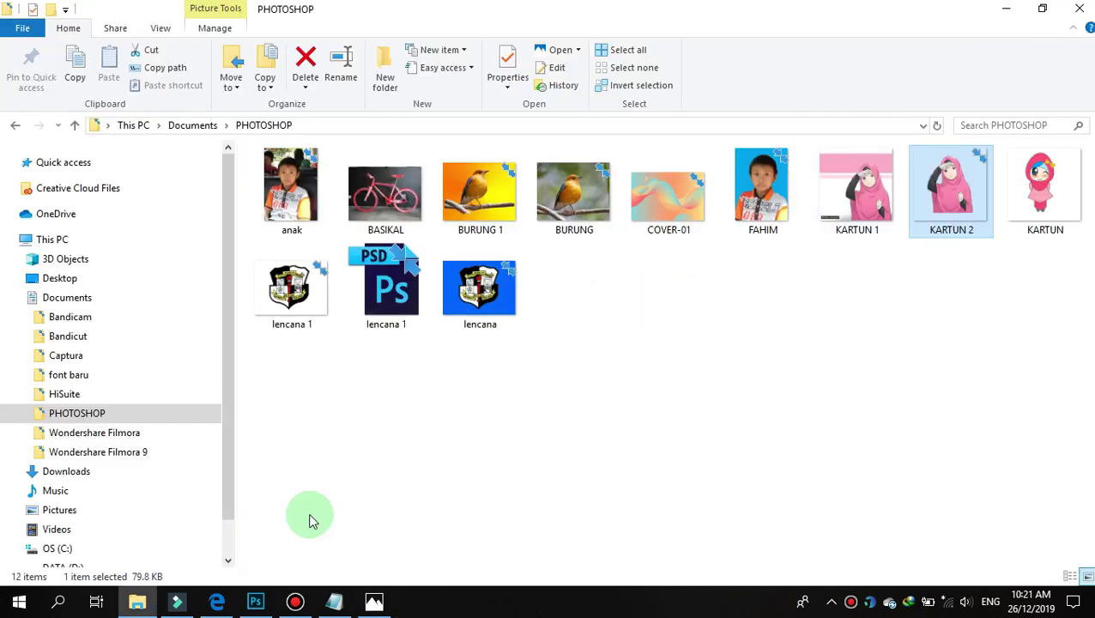
left_click(1014, 14)
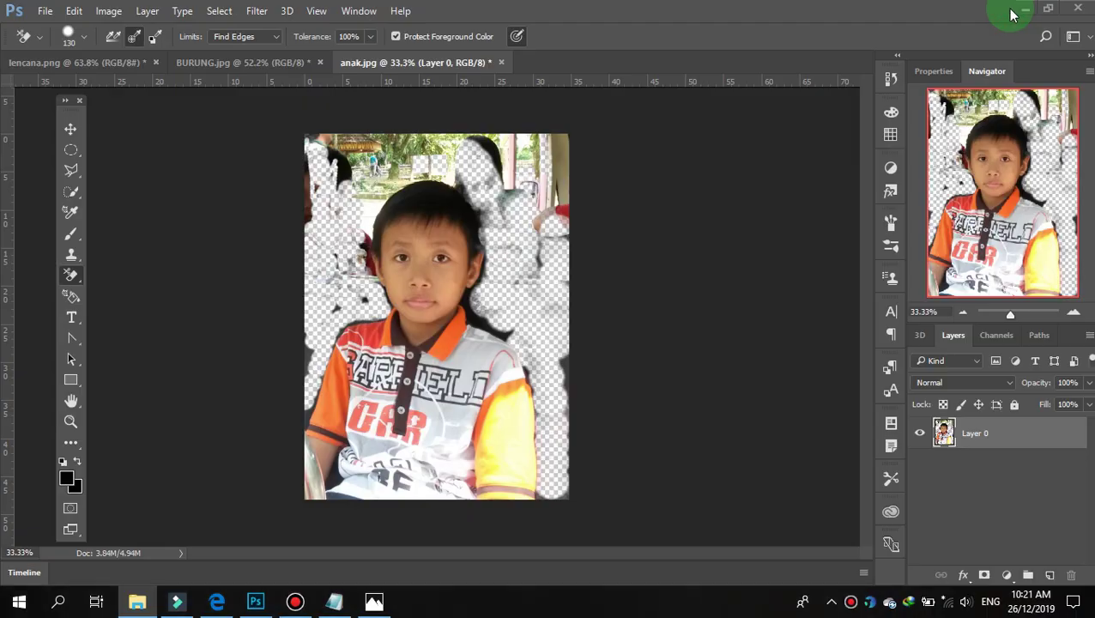
left_click(1021, 10)
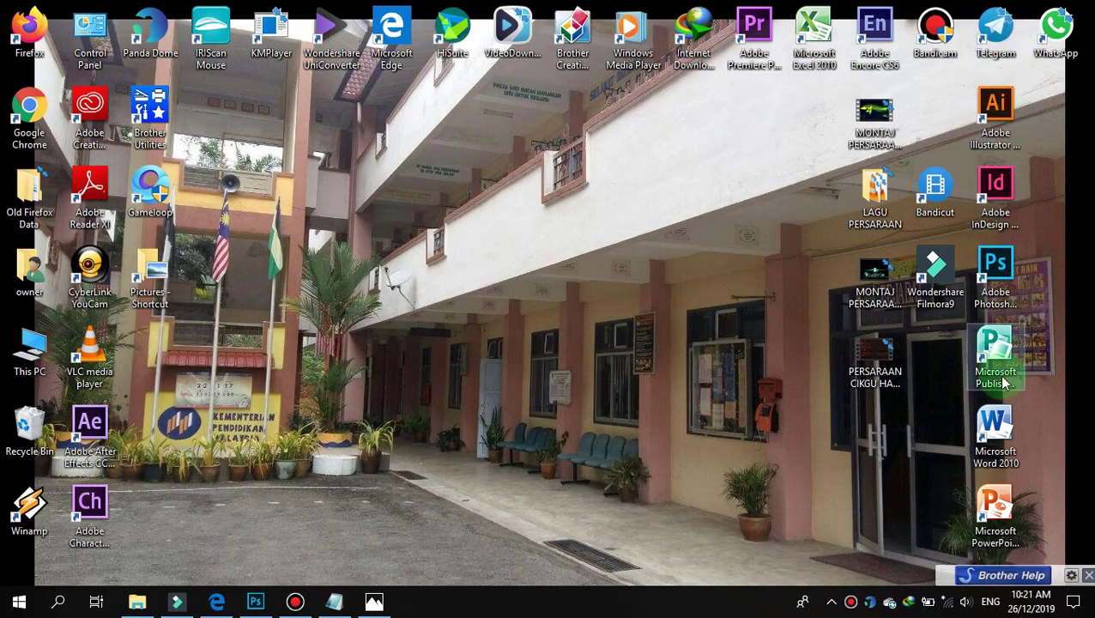
Launch PowerPoint 2010 and give the new presentation a dark blue background style.
left_click(996, 505)
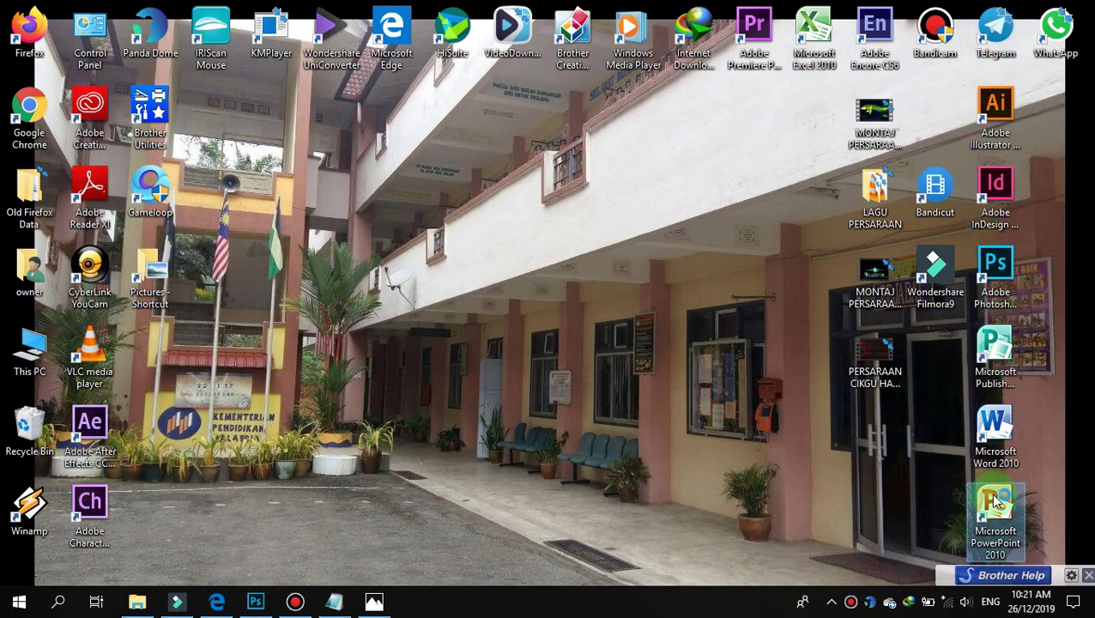
double_click(995, 502)
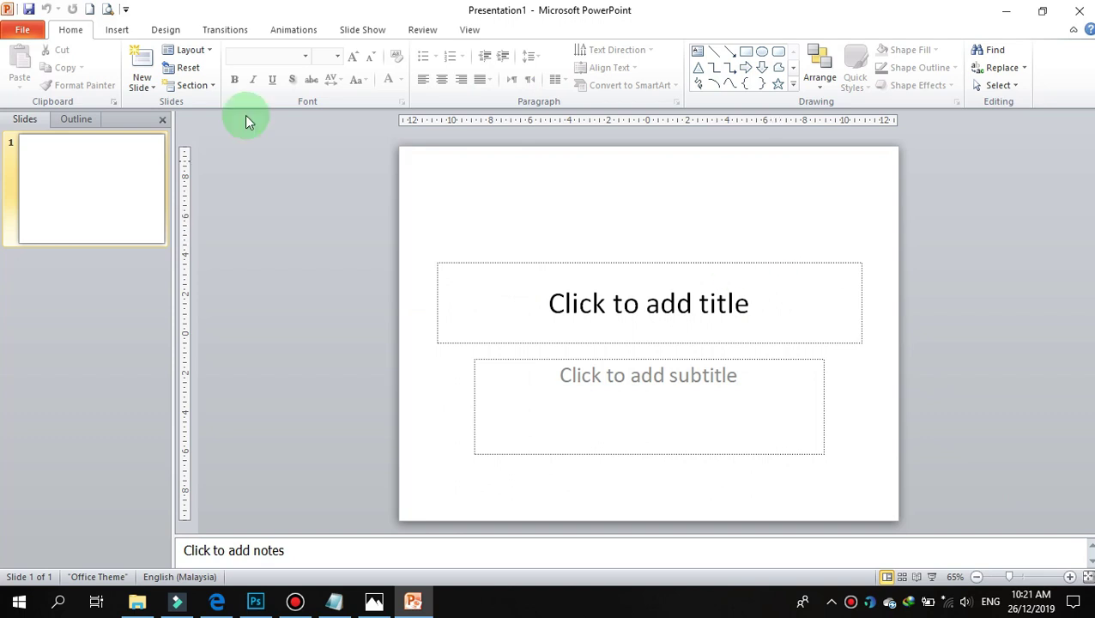
left_click(156, 34)
left_click(984, 59)
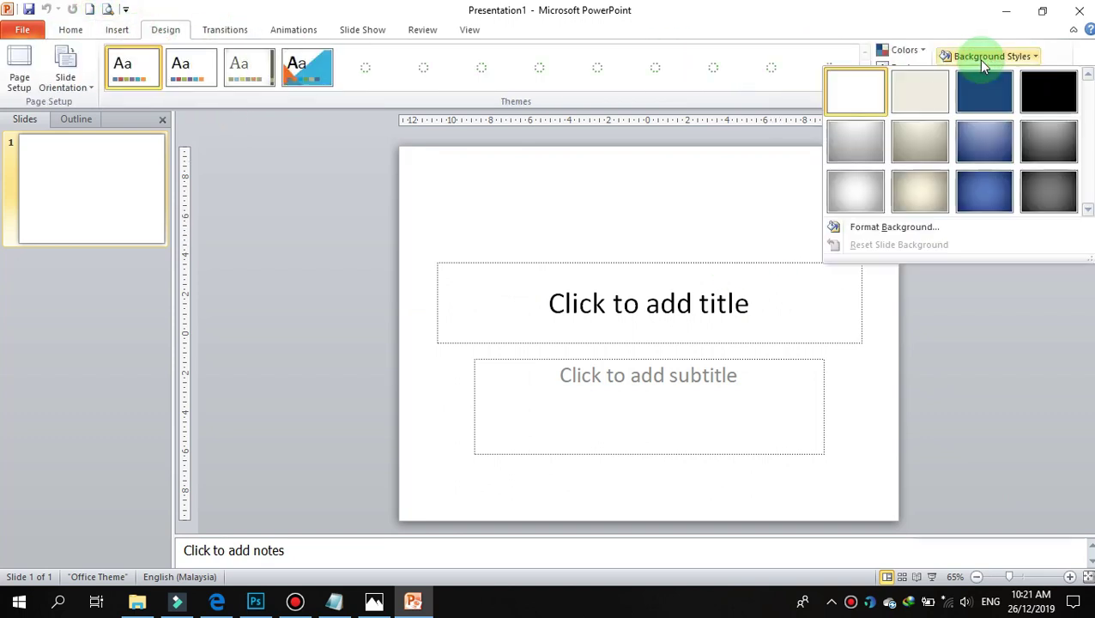
left_click(983, 90)
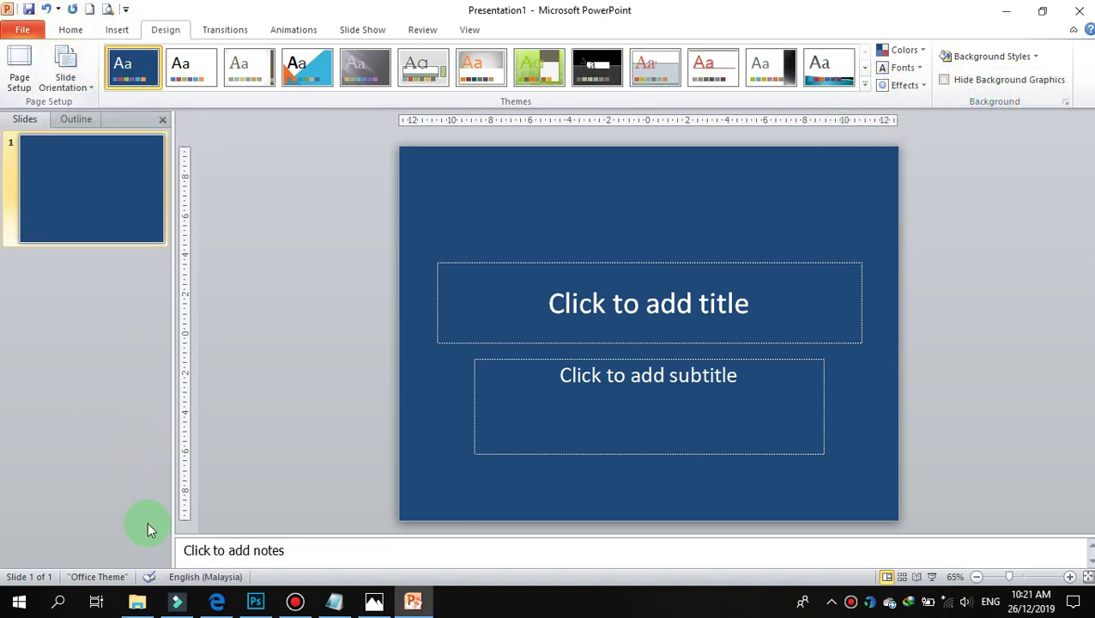
left_click(142, 602)
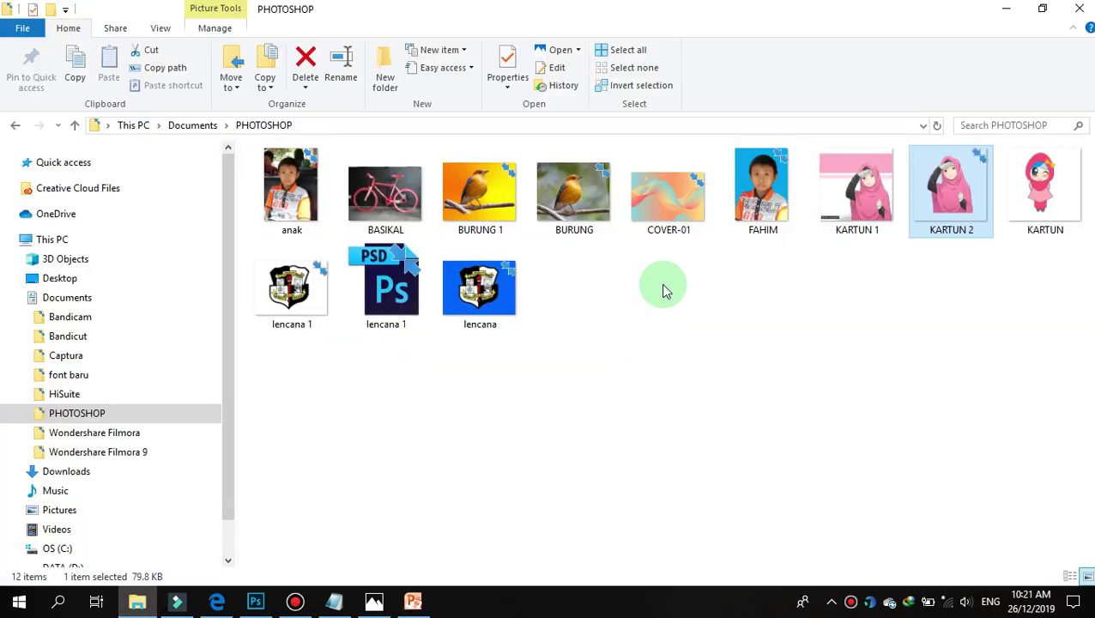
Copy the KARTUN 2 image from Explorer and paste it onto the blue slide.
right_click(942, 199)
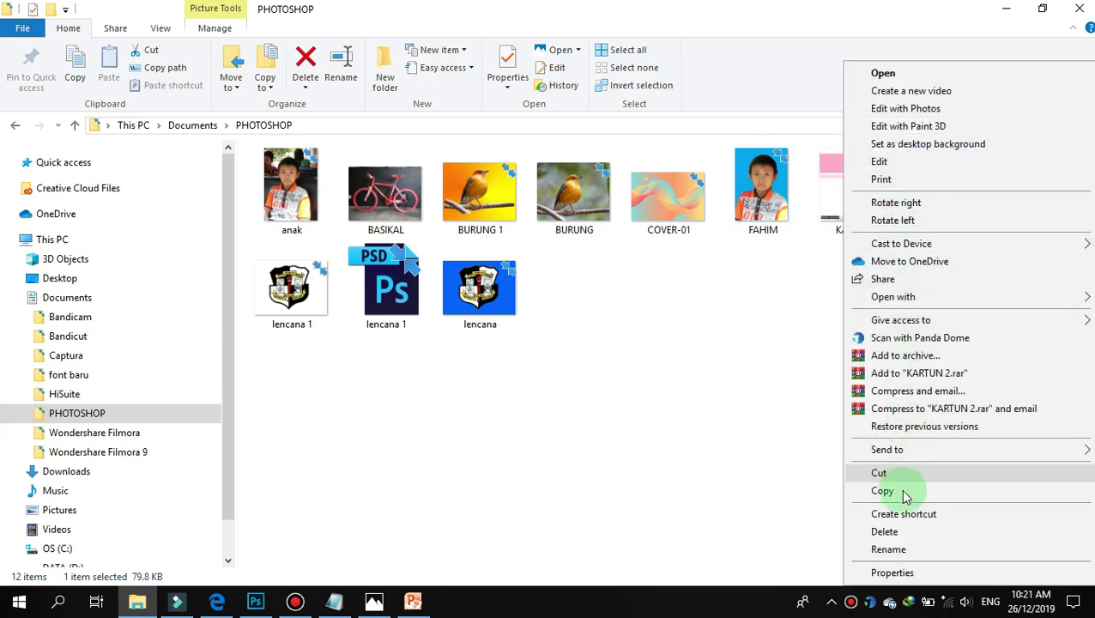
left_click(905, 493)
left_click(413, 602)
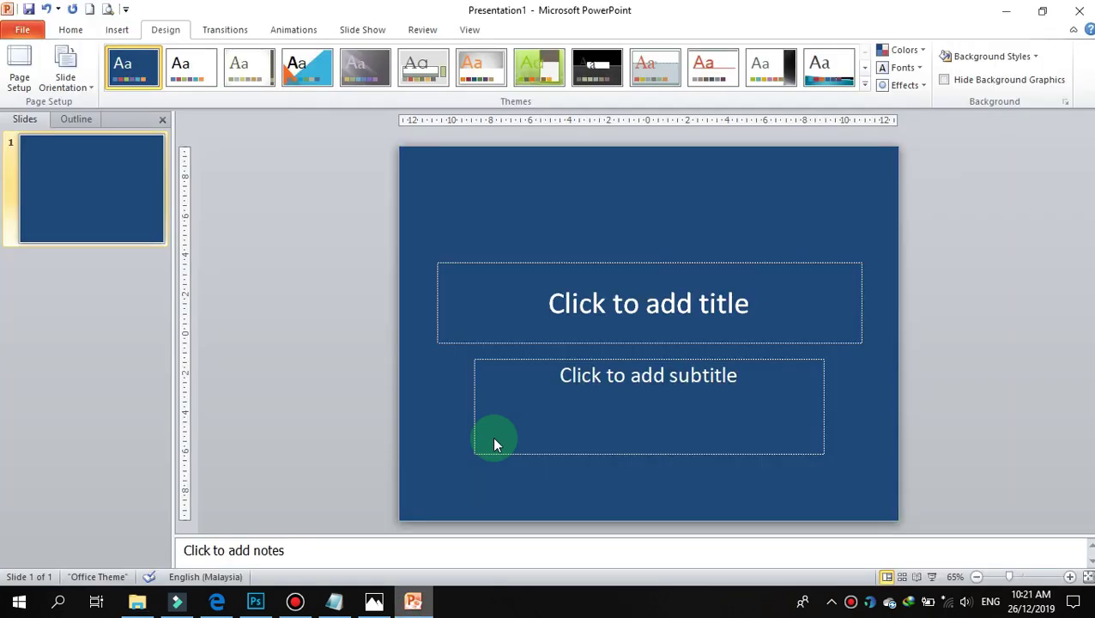
right_click(501, 232)
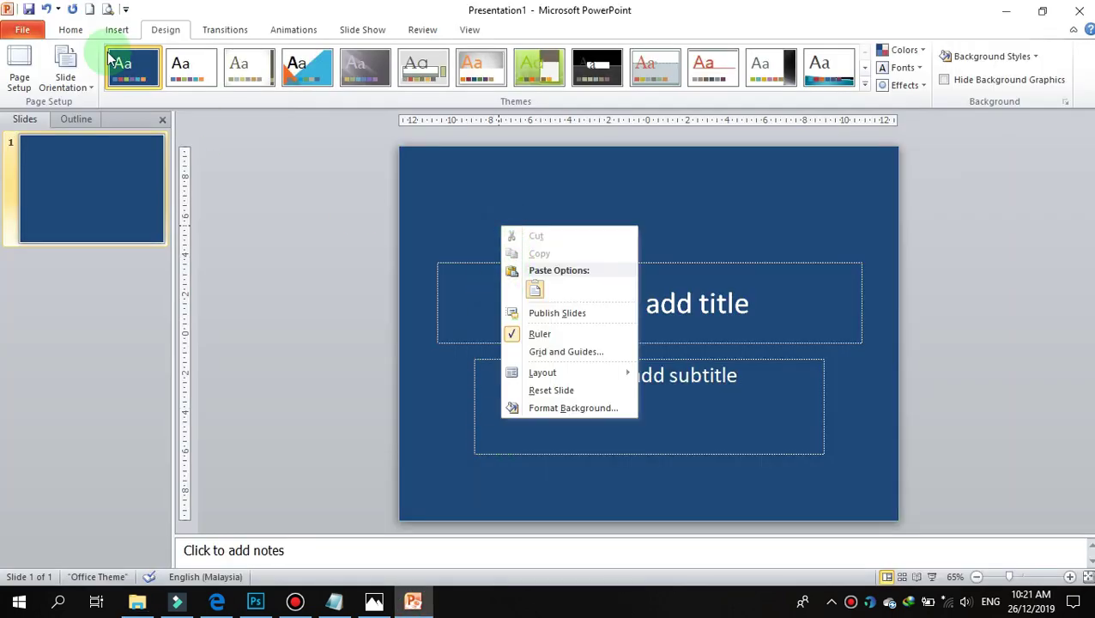
left_click(70, 29)
left_click(19, 64)
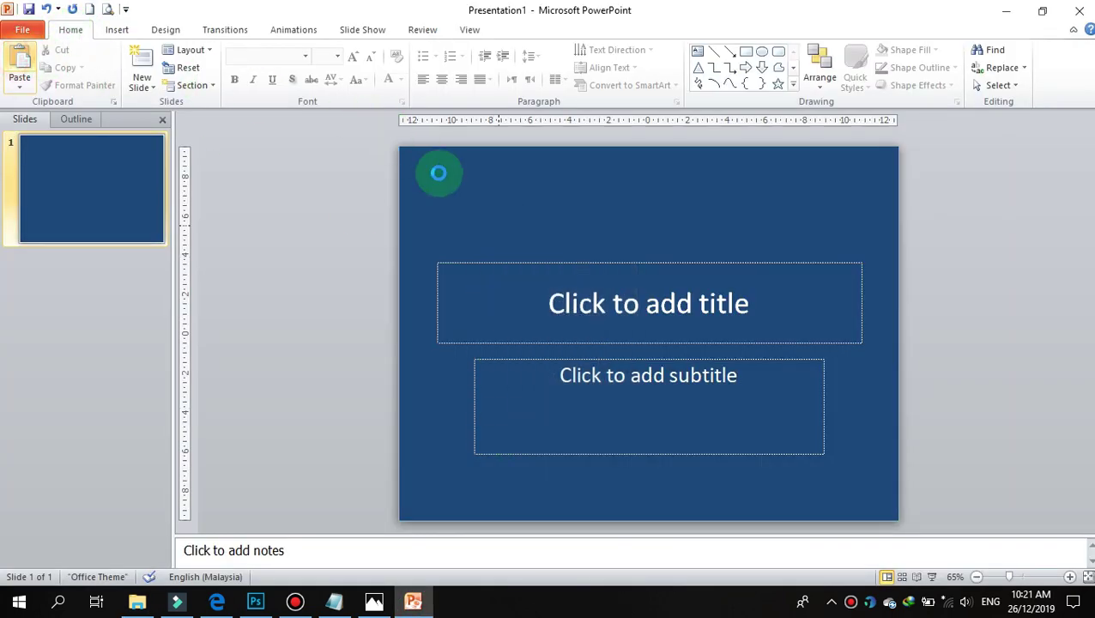
Delete the title and subtitle placeholders and position the cartoon at the slide's upper left.
left_click(492, 261)
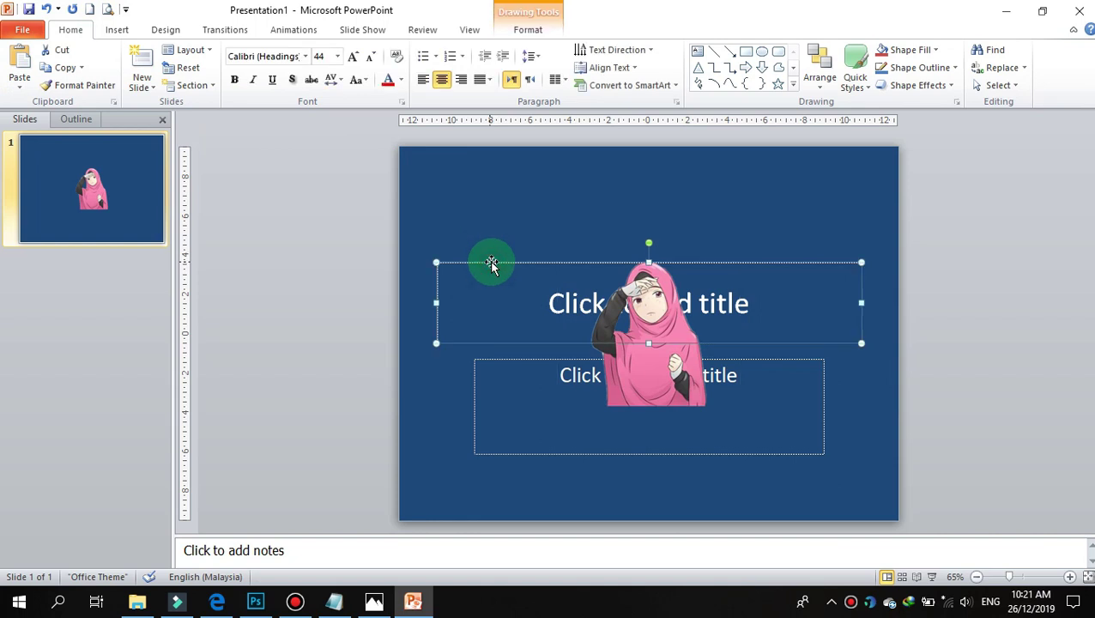
key("Delete")
left_click(500, 354)
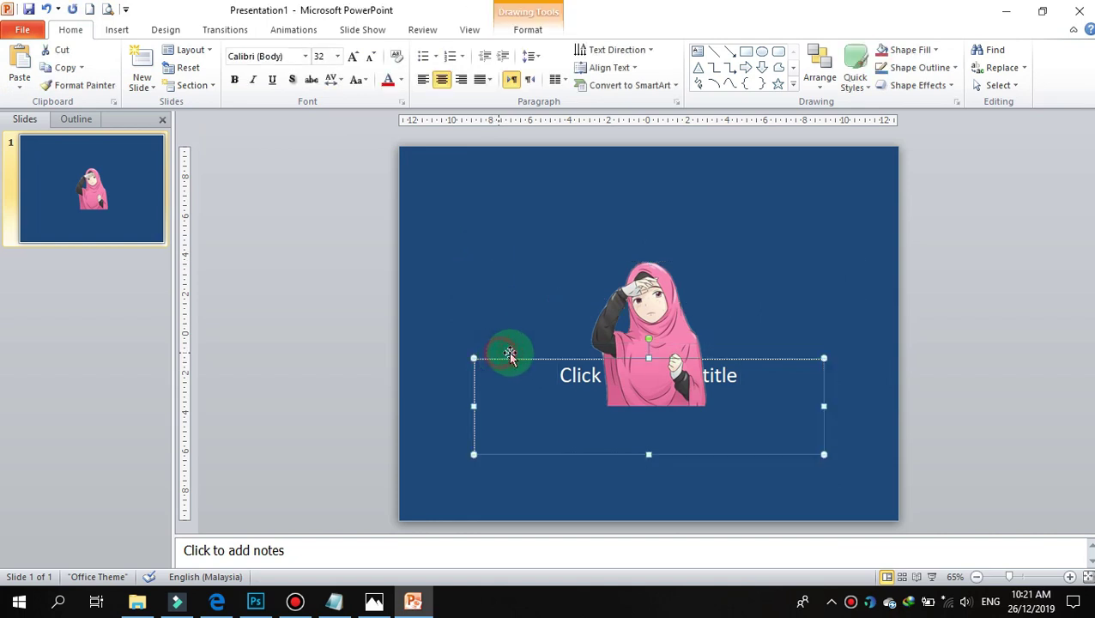
key("Delete")
mouse_move(624, 326)
left_mouse_down()
mouse_move(562, 264)
mouse_move(506, 247)
left_mouse_up()
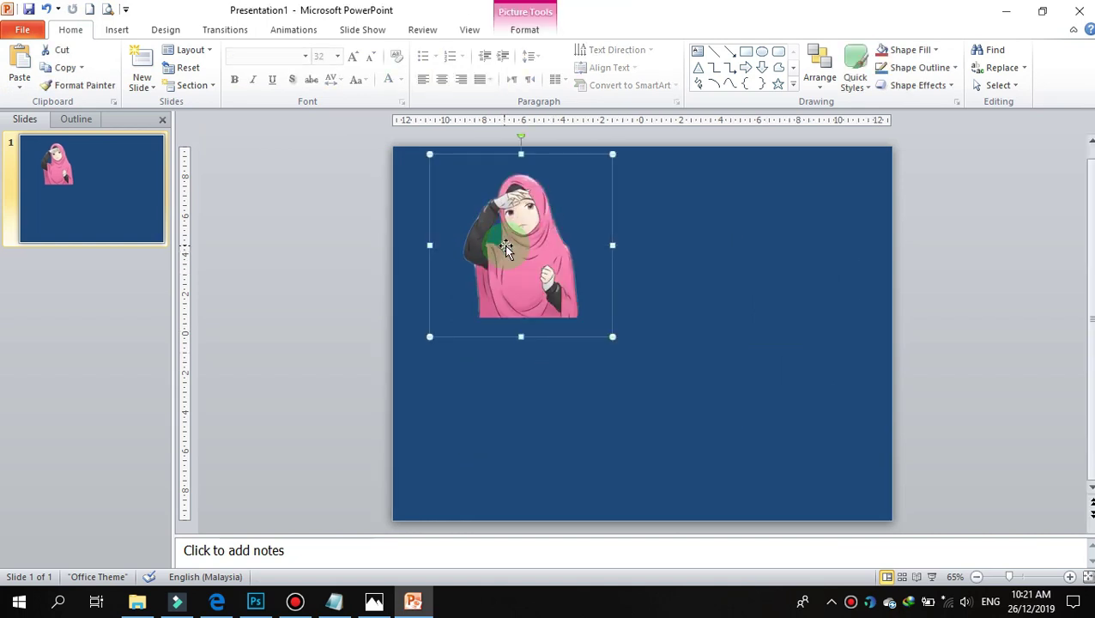
left_click(284, 248)
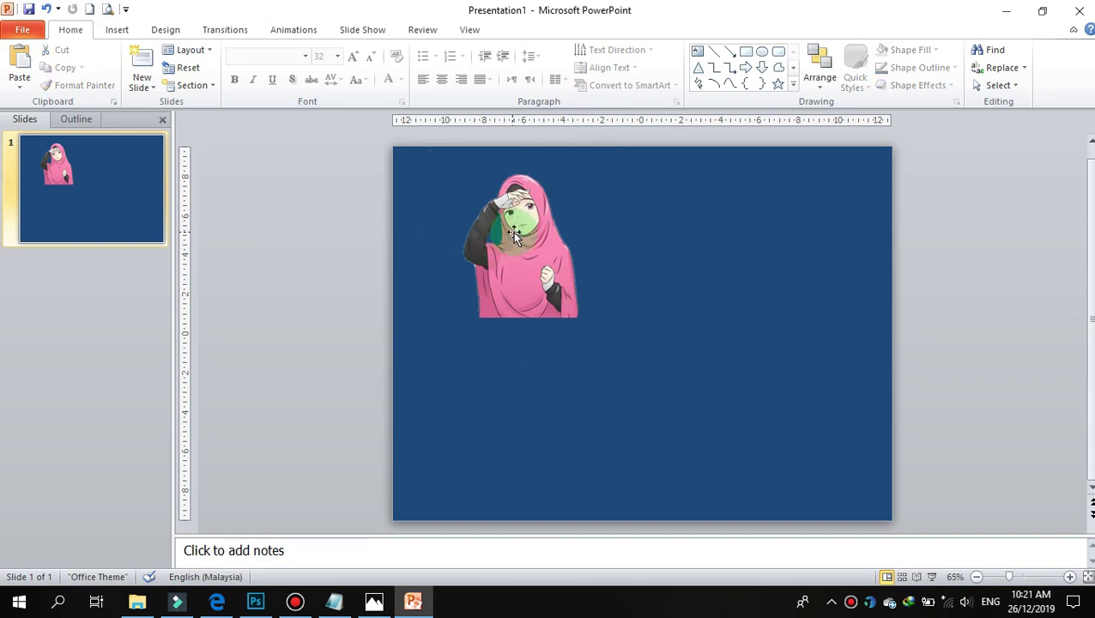
left_click_drag(513, 230, 486, 254)
left_click(330, 240)
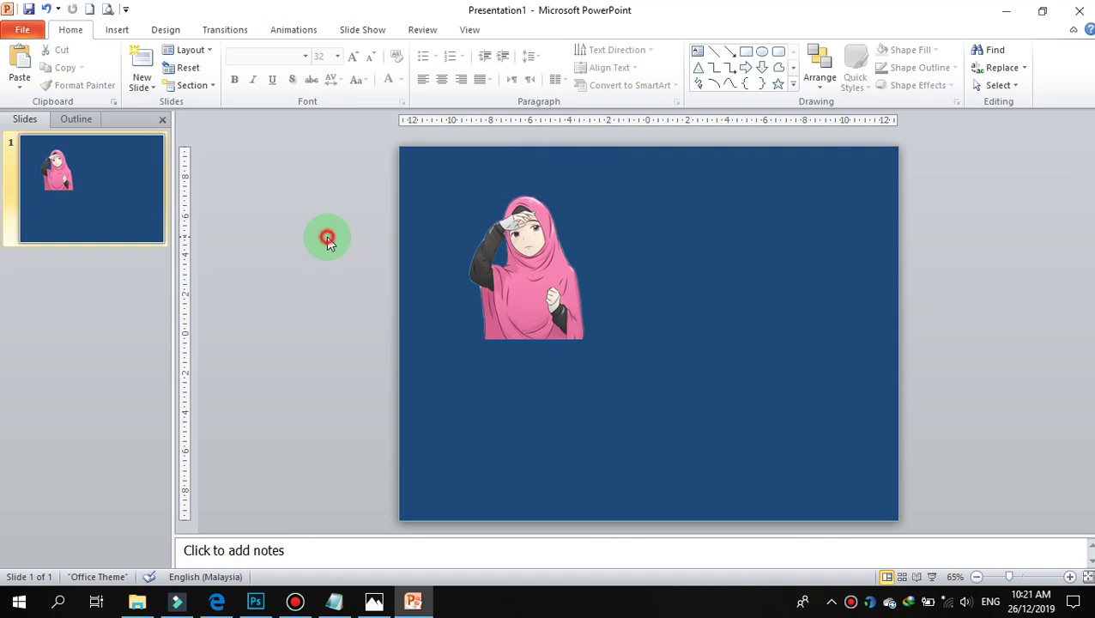
left_click(114, 32)
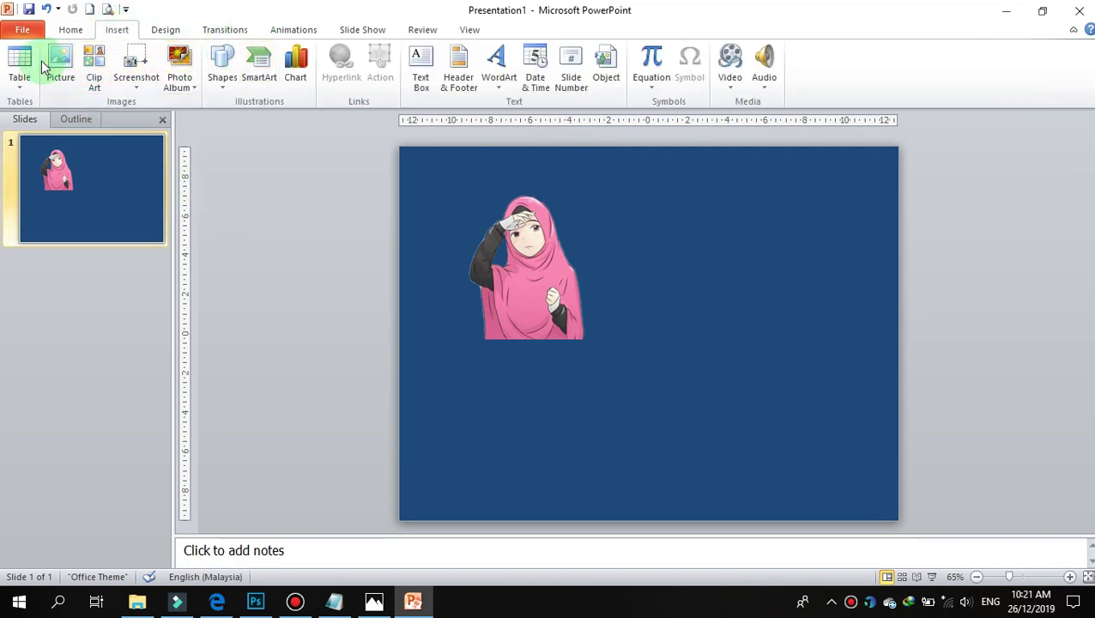
left_click(218, 77)
Draw a teal-styled rectangle right of the girl and move the cartoon onto it.
left_click(262, 122)
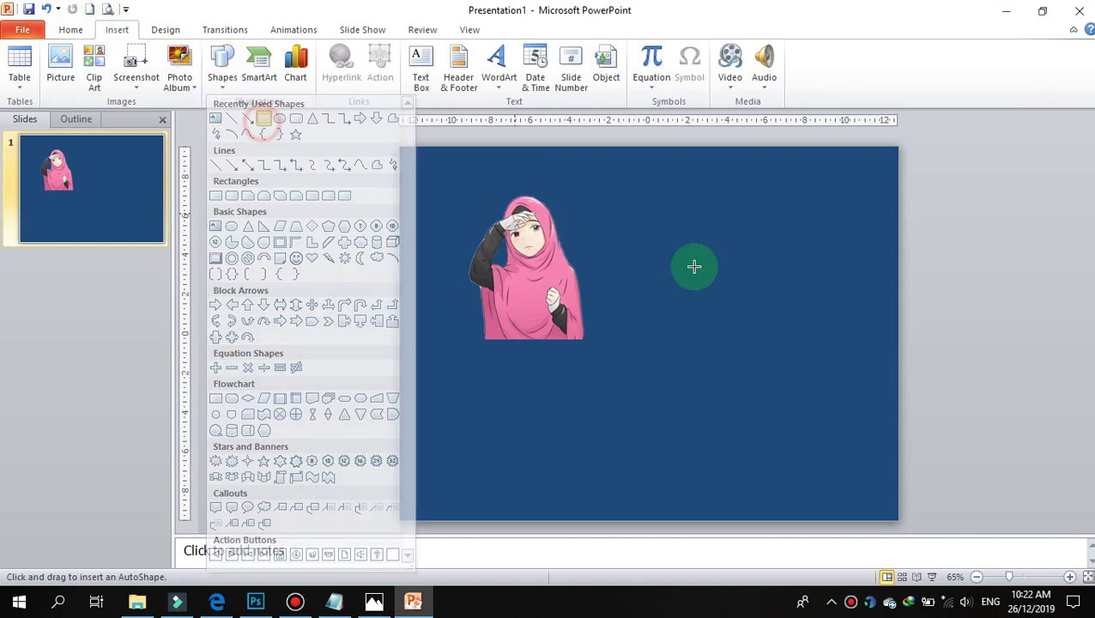
left_click_drag(660, 213, 797, 369)
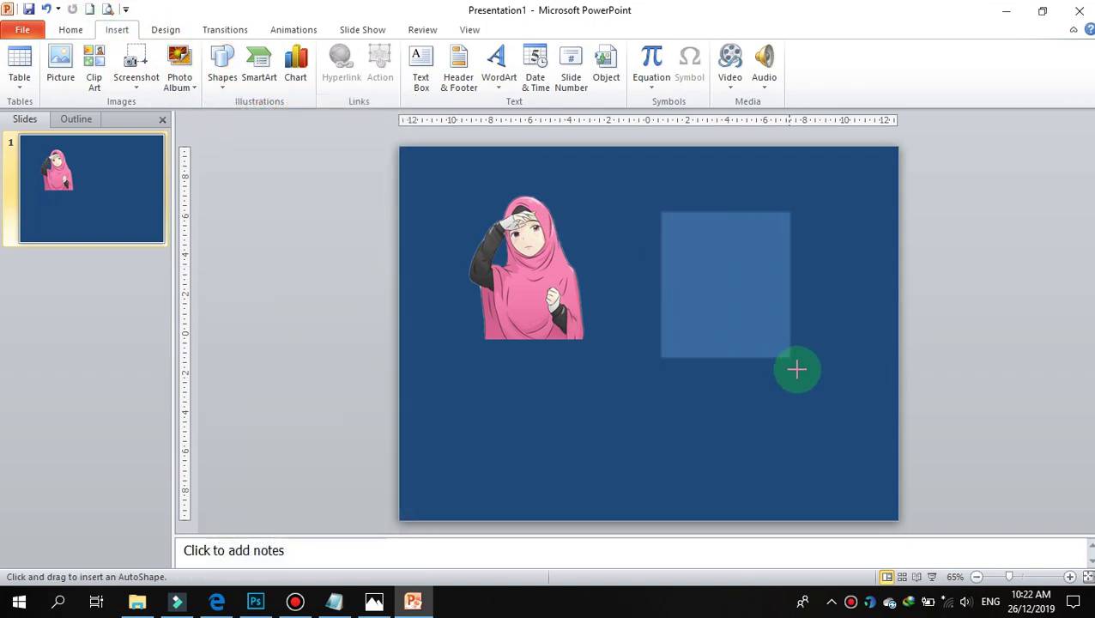
double_click(691, 218)
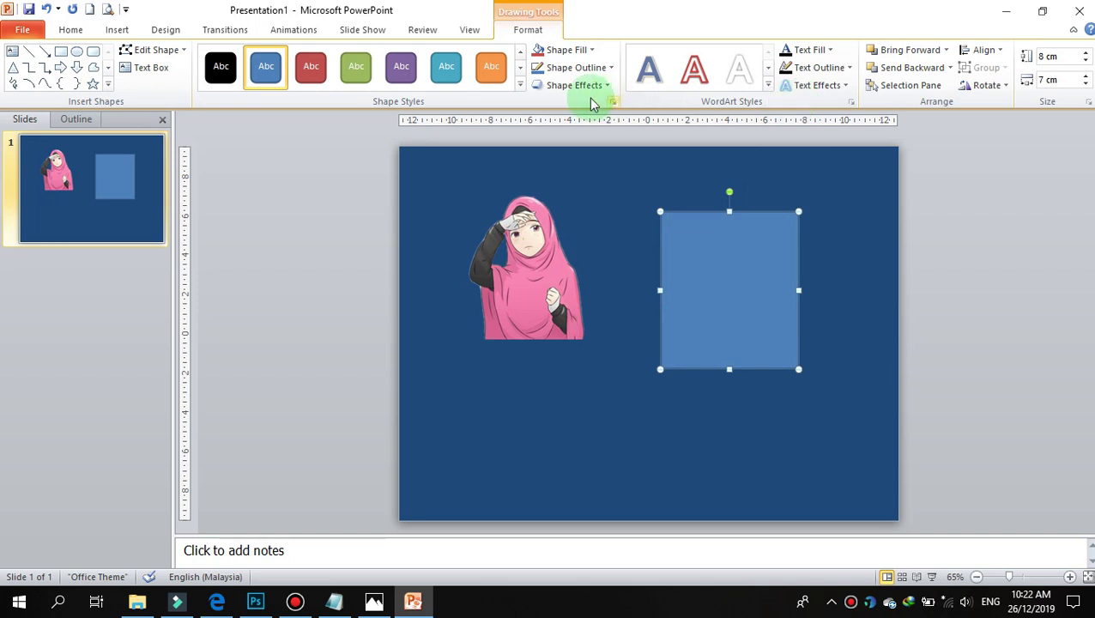
left_click(459, 77)
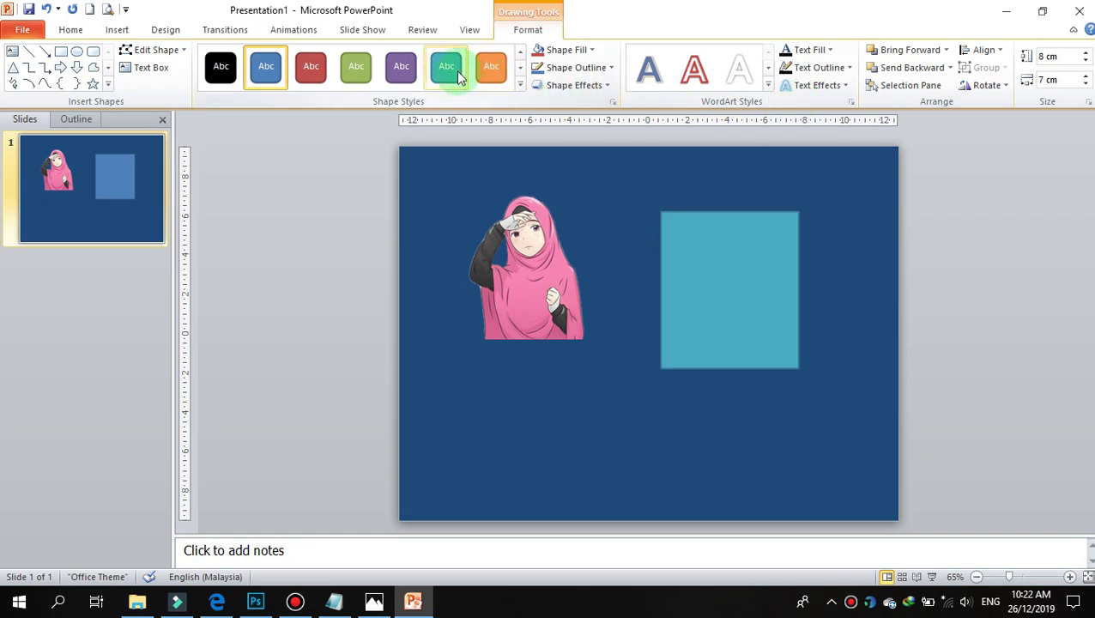
left_click(513, 247)
left_click_drag(720, 274, 720, 276)
left_click(760, 274)
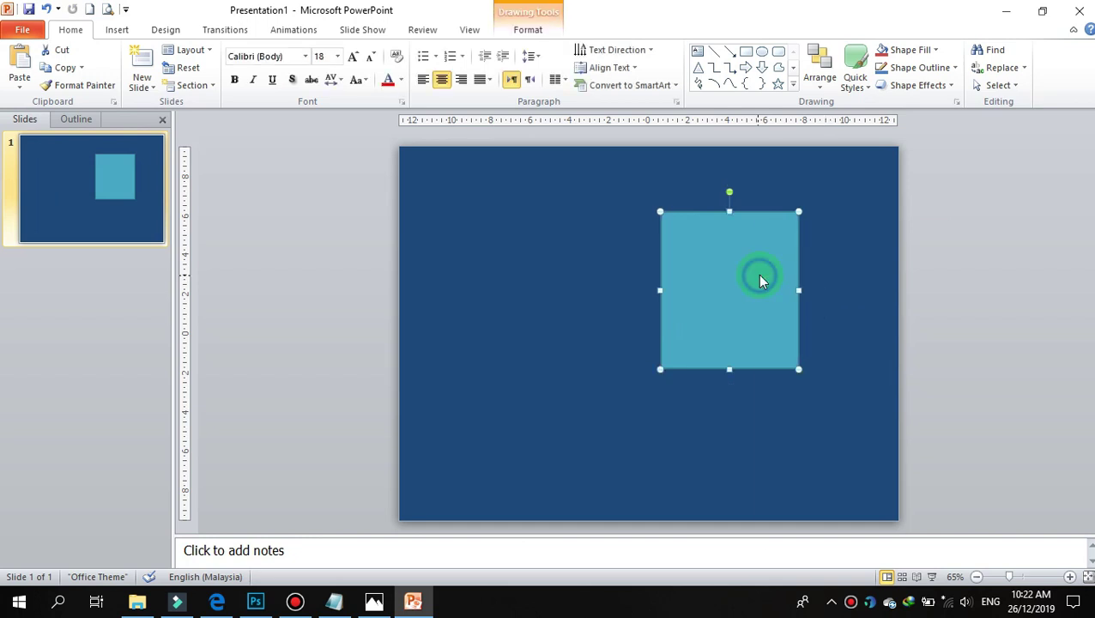
Change the rectangle's stacking order, finally sending it behind the cartoon.
right_click(759, 275)
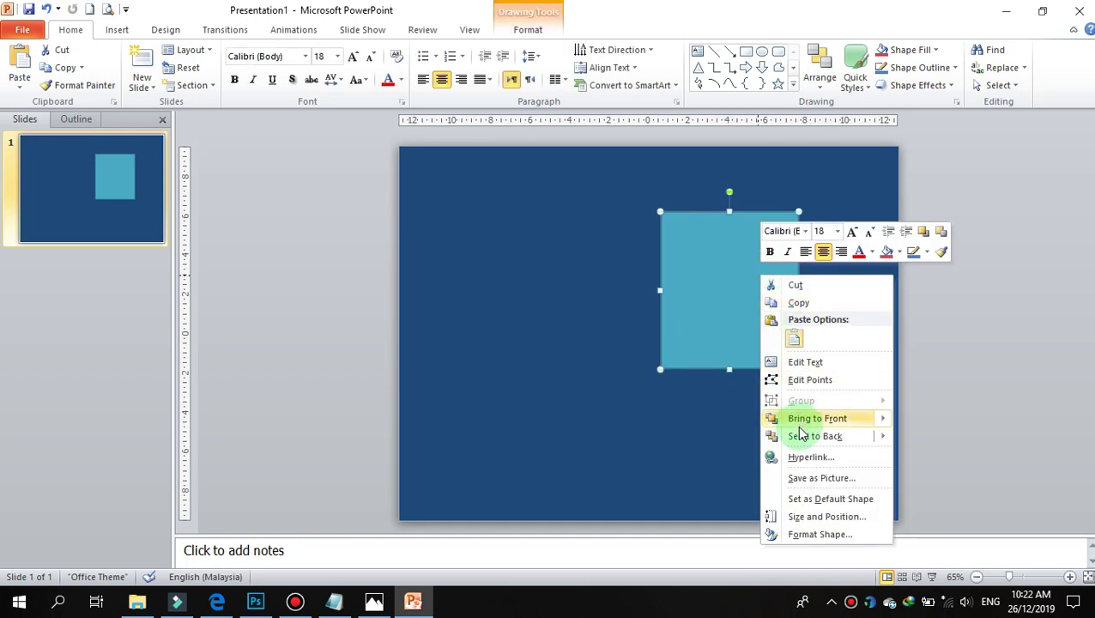
mouse_move(816, 418)
left_click(914, 423)
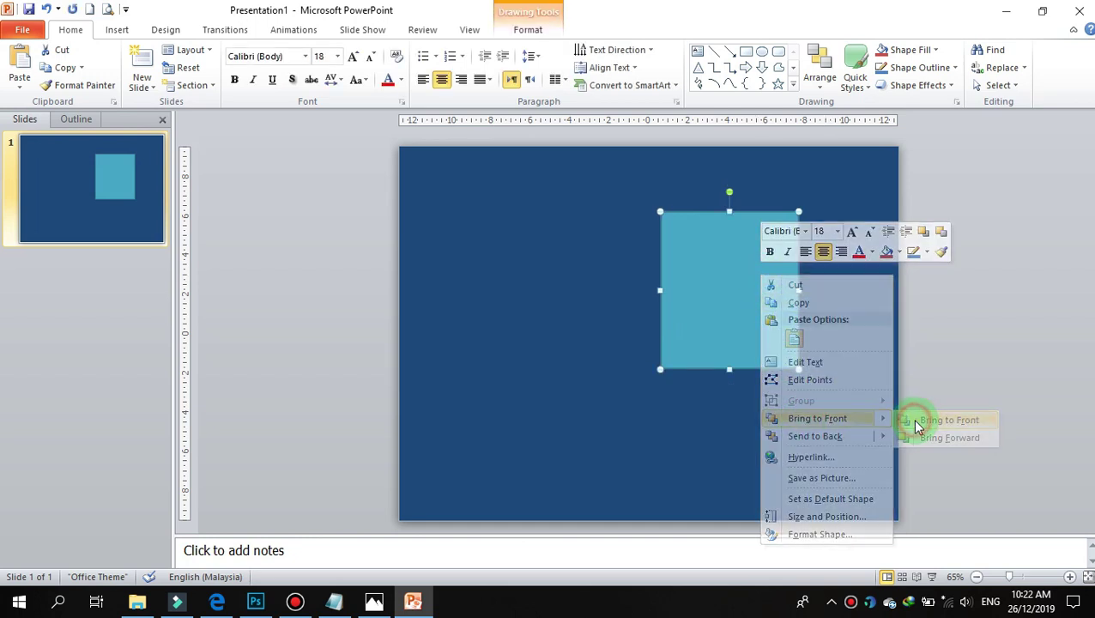
right_click(724, 267)
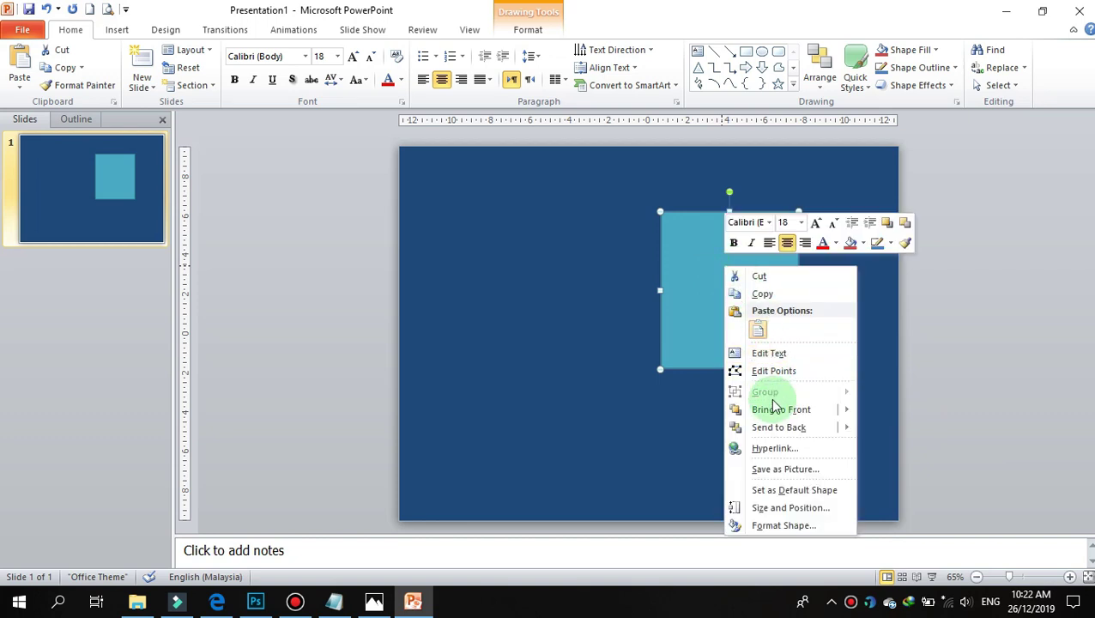
mouse_move(778, 427)
left_click(871, 427)
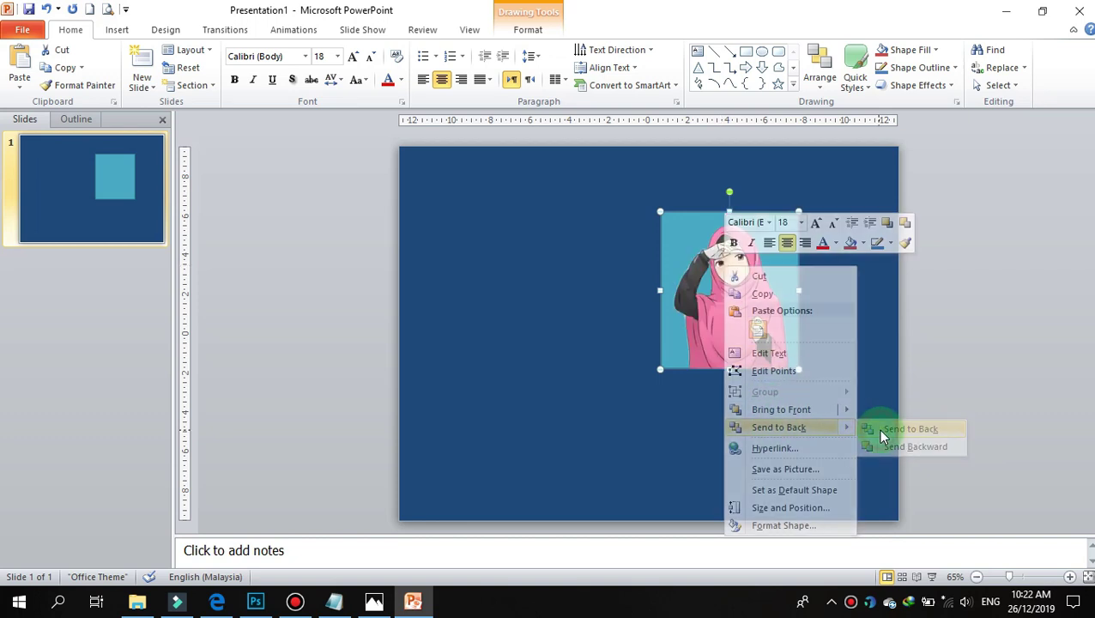
left_click(830, 326)
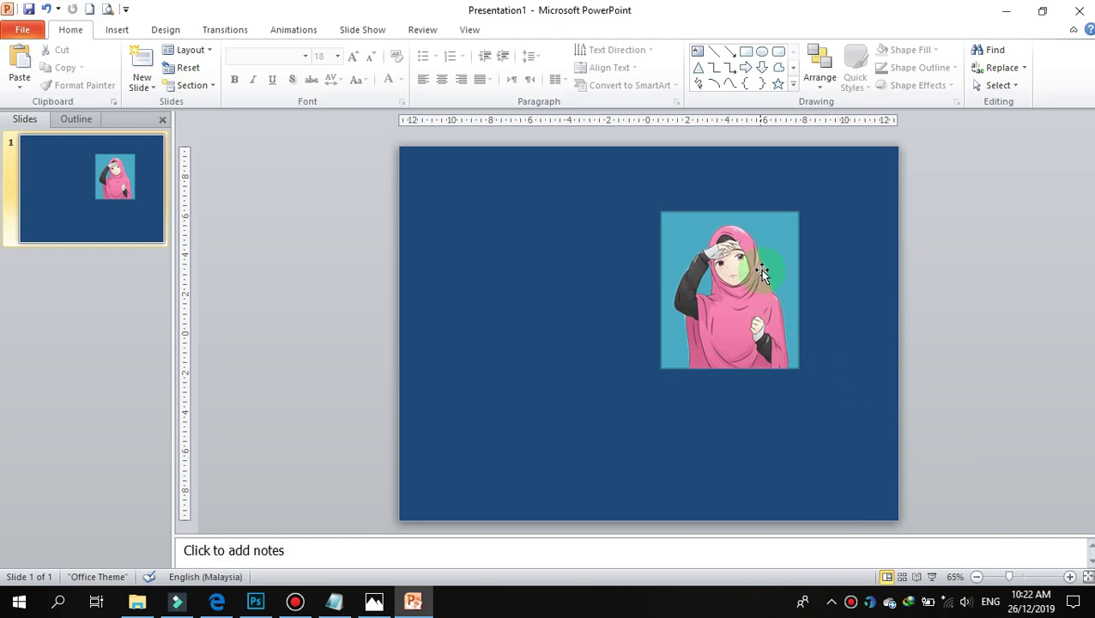
left_click_drag(765, 247, 580, 259)
left_click(556, 257)
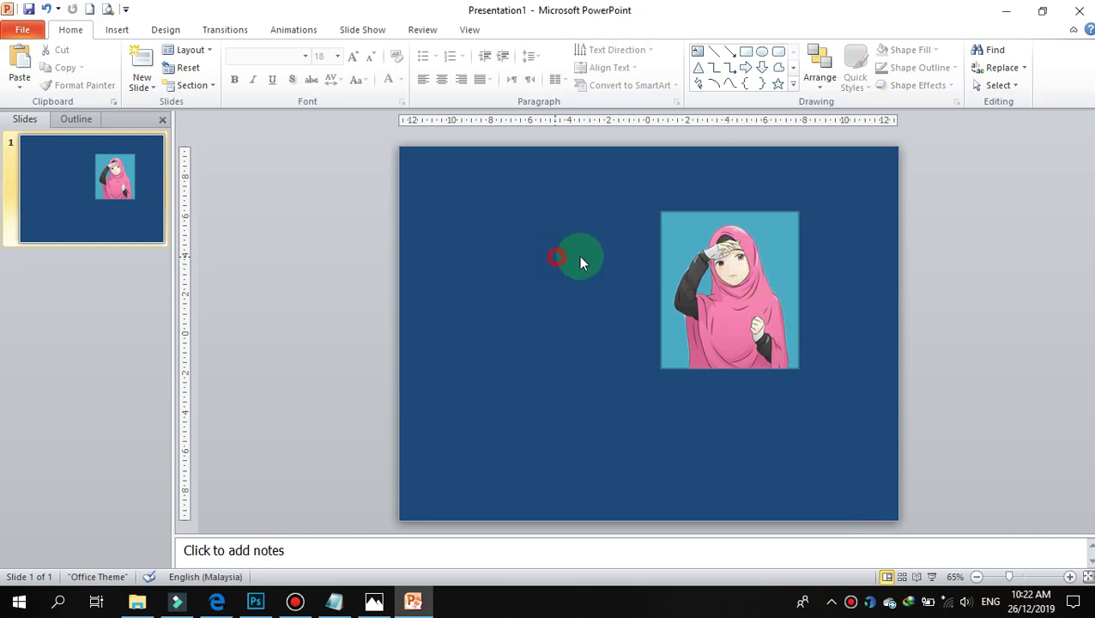
Nudge and slightly shrink the cartoon, then select it together with its inner picture.
left_click(745, 288)
left_click_drag(695, 281, 697, 283)
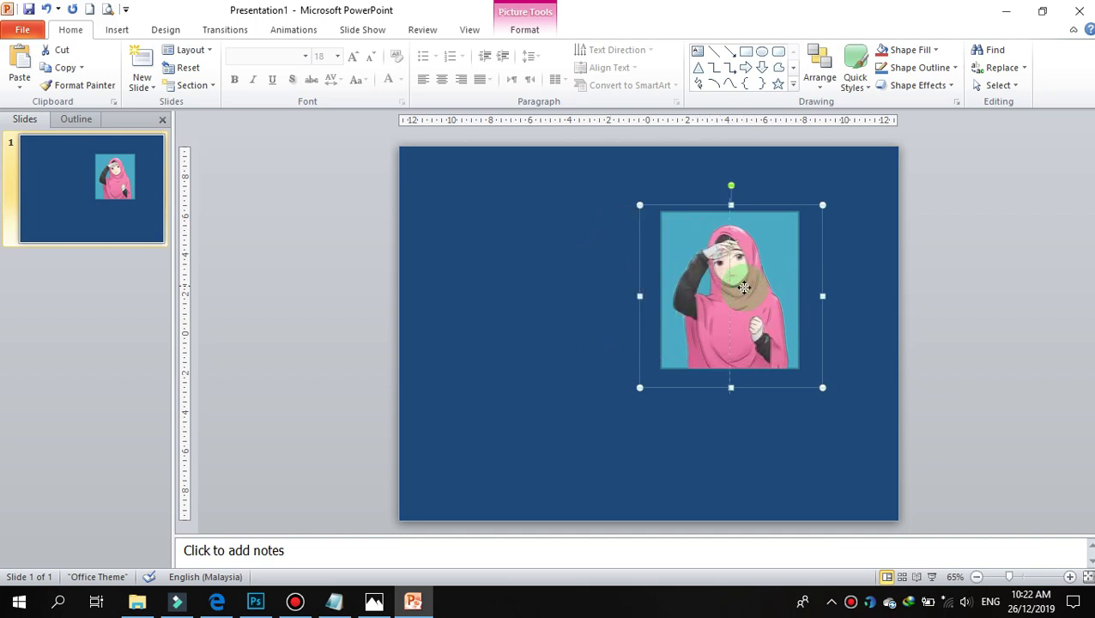
left_click(885, 221)
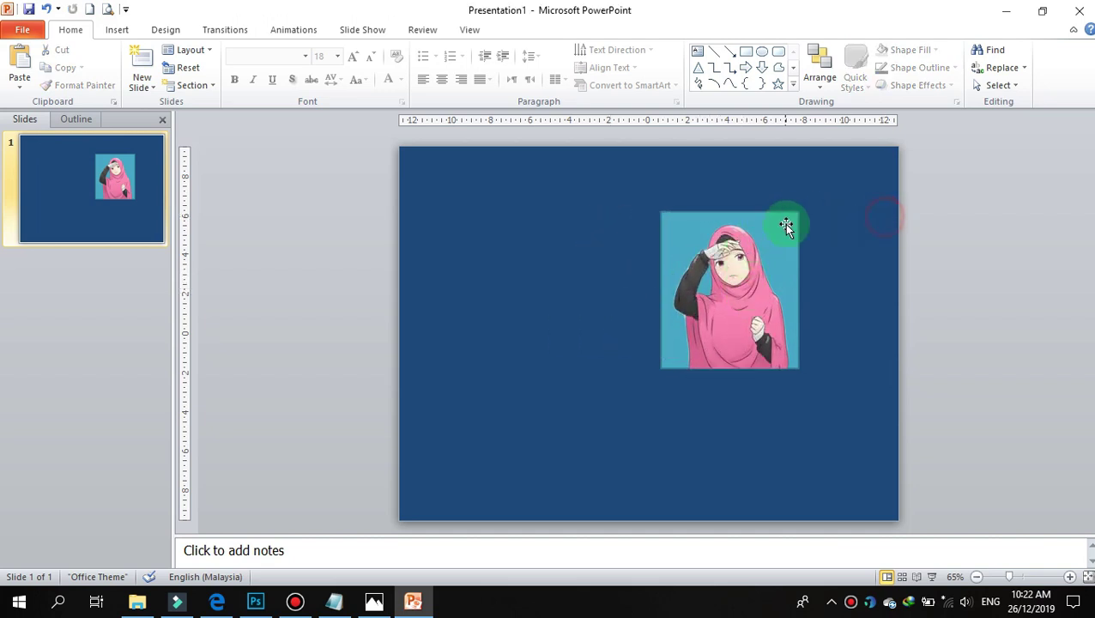
left_click(776, 234)
left_click(714, 221)
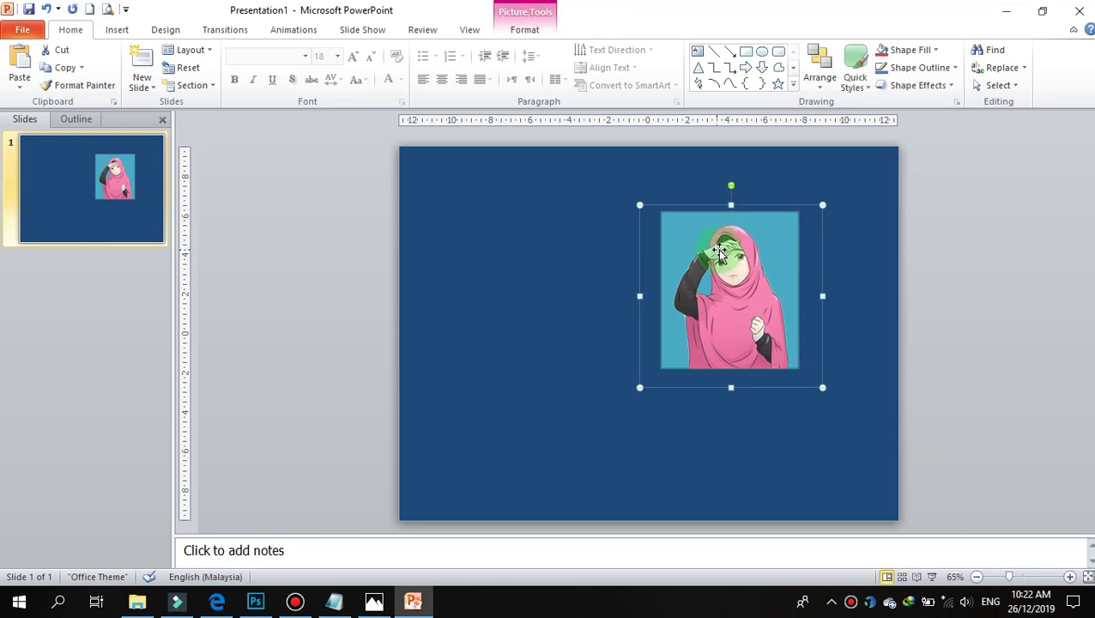
left_click_drag(715, 269, 714, 275)
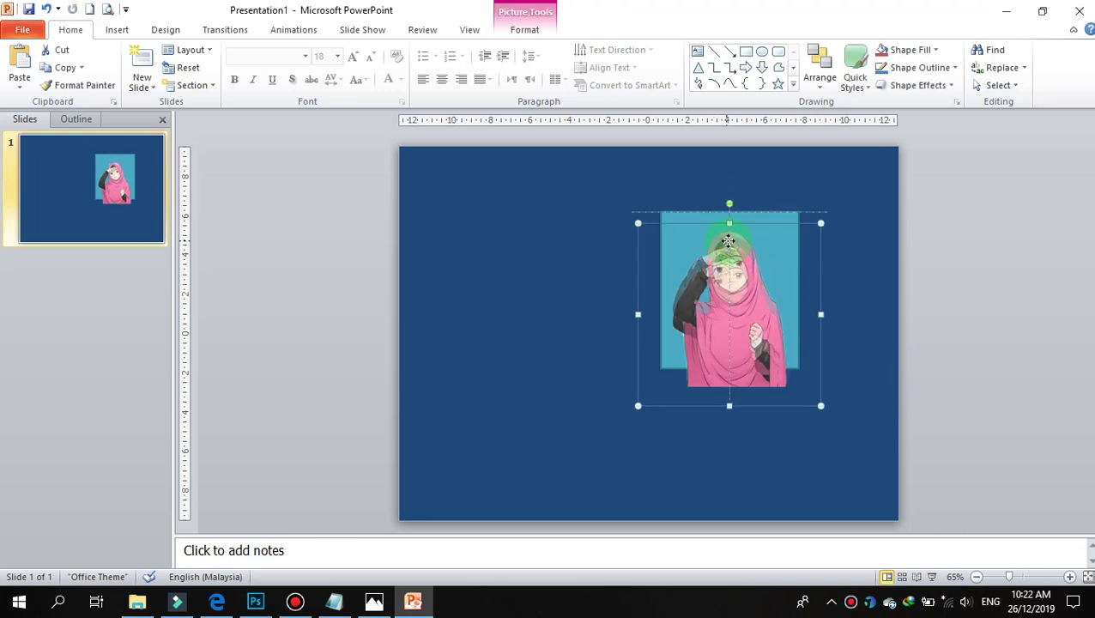
left_click(825, 219)
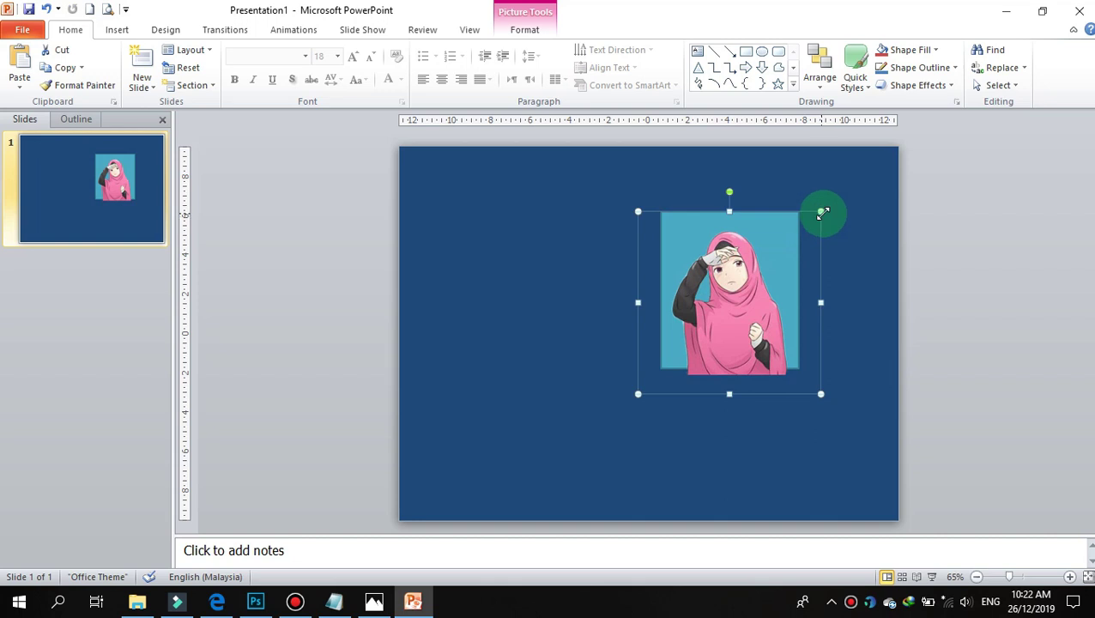
left_click_drag(822, 214, 811, 219)
left_click(746, 213)
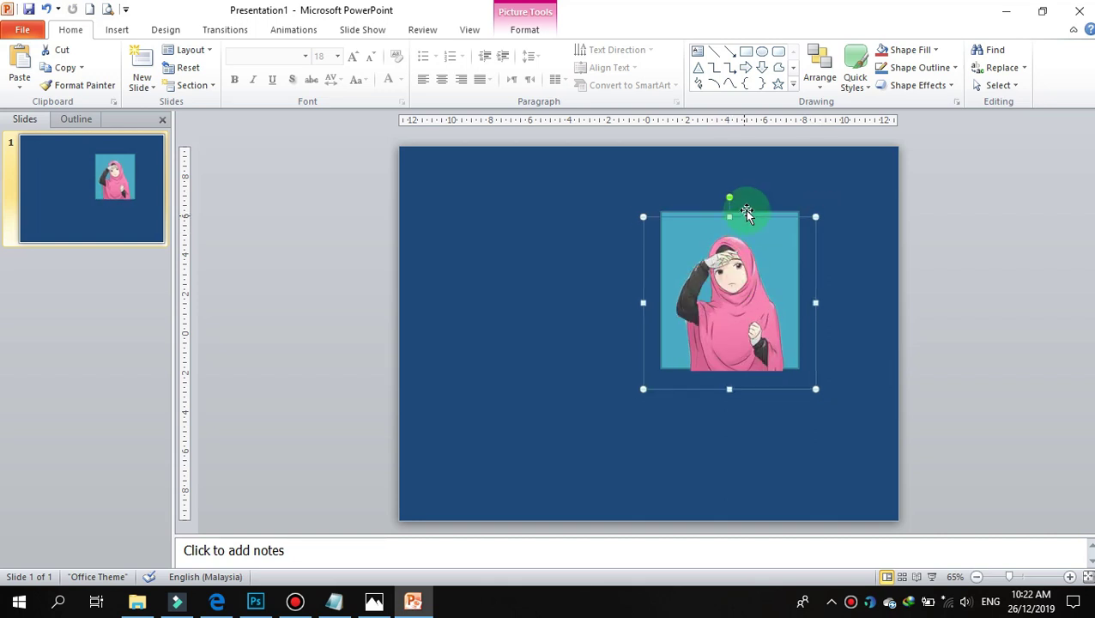
left_click(748, 209)
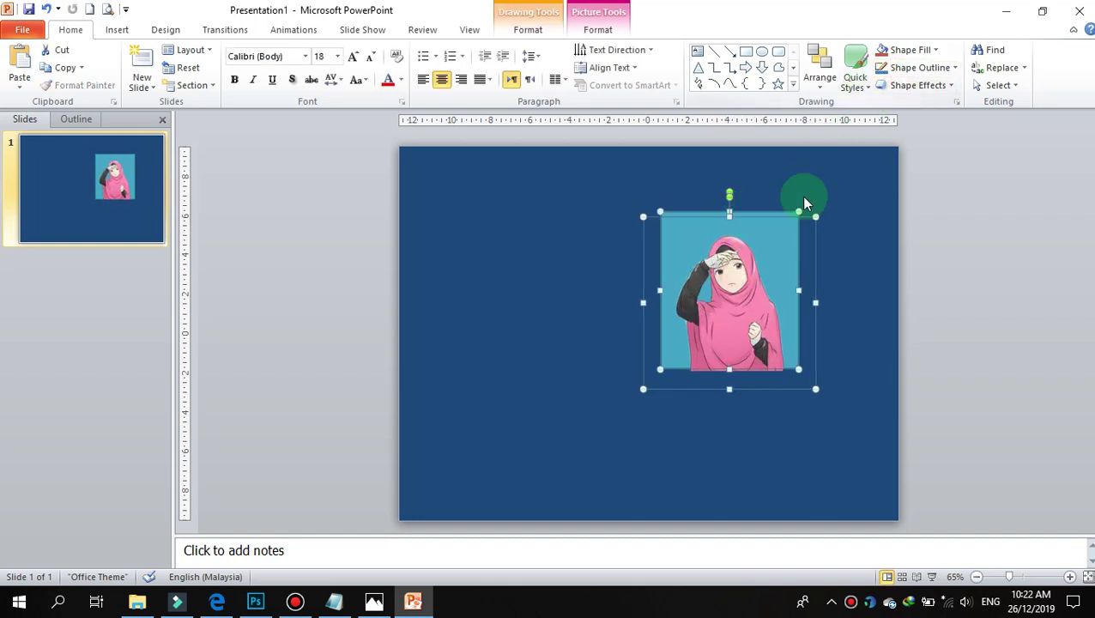
Group the selected items and move the group to the slide's upper left.
right_click(765, 249)
mouse_move(807, 337)
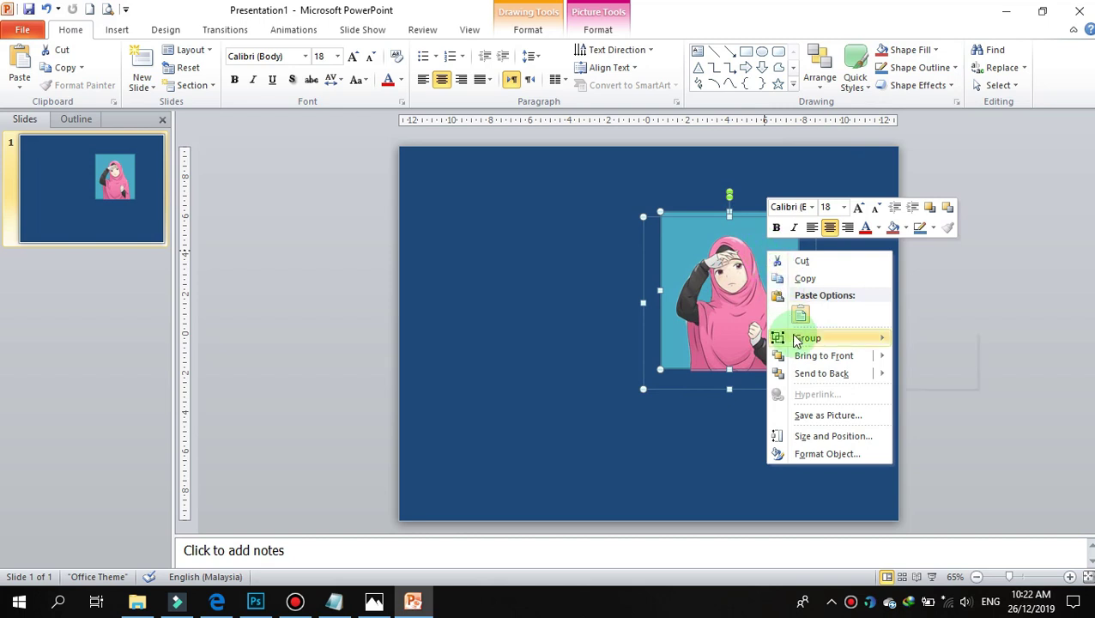
left_click(929, 339)
left_click_drag(748, 258, 595, 251)
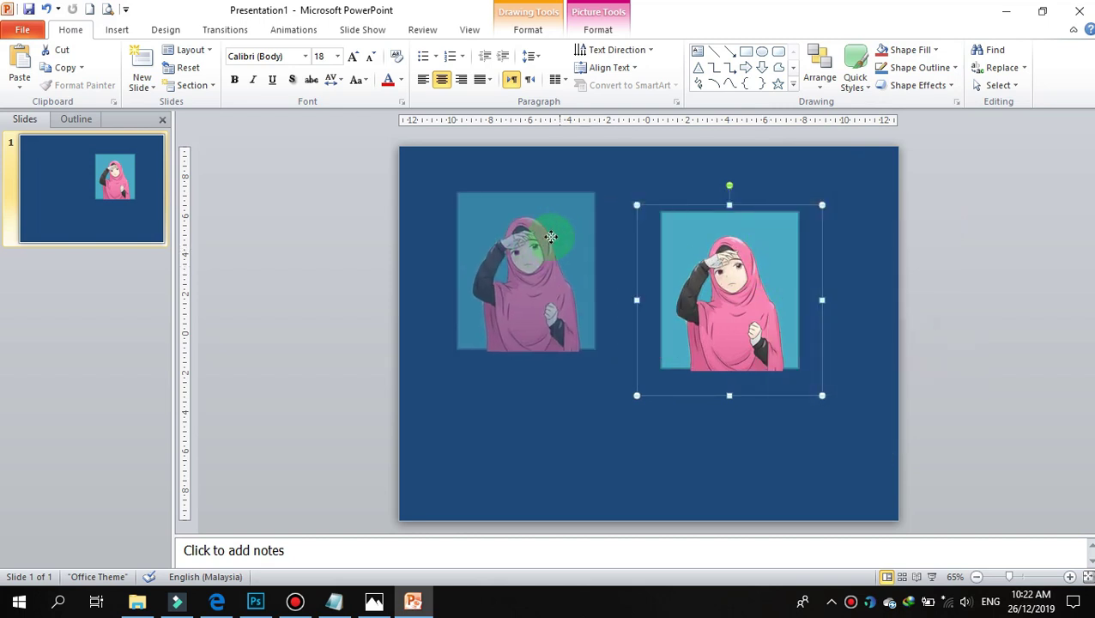
left_click(941, 328)
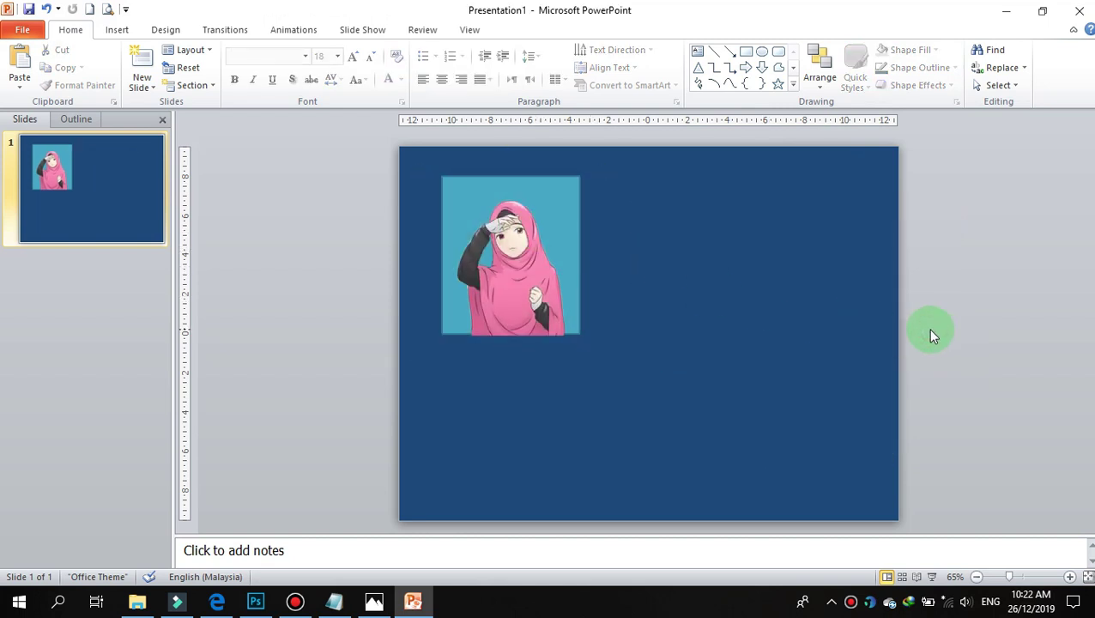
left_click(137, 601)
Copy the boy's FAHIM photo in Explorer and paste it onto the PowerPoint slide.
left_click(761, 188)
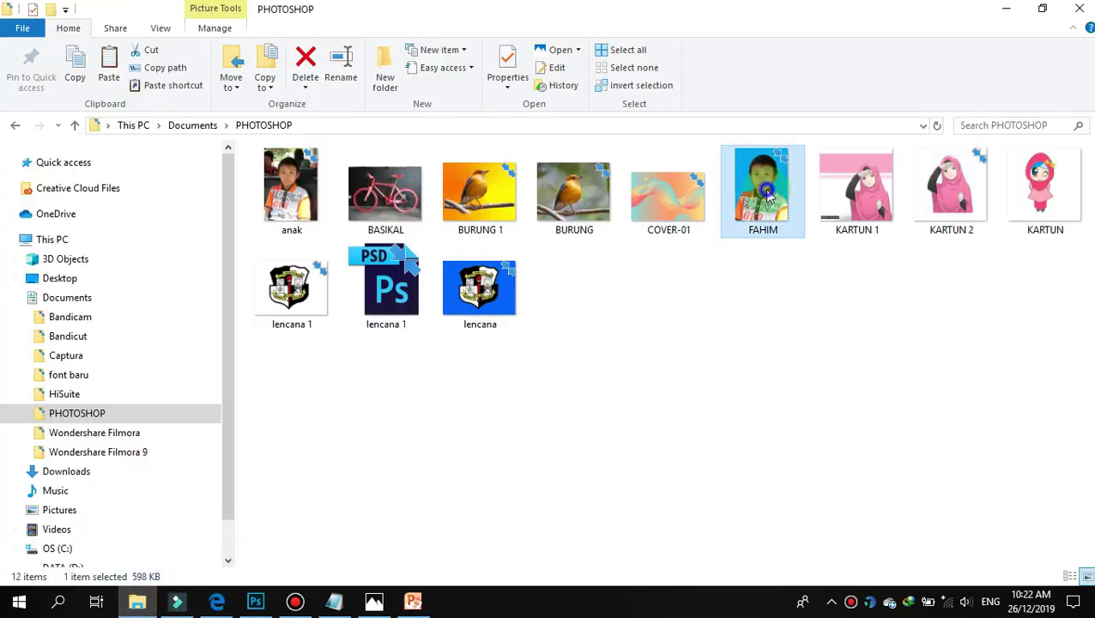
right_click(763, 189)
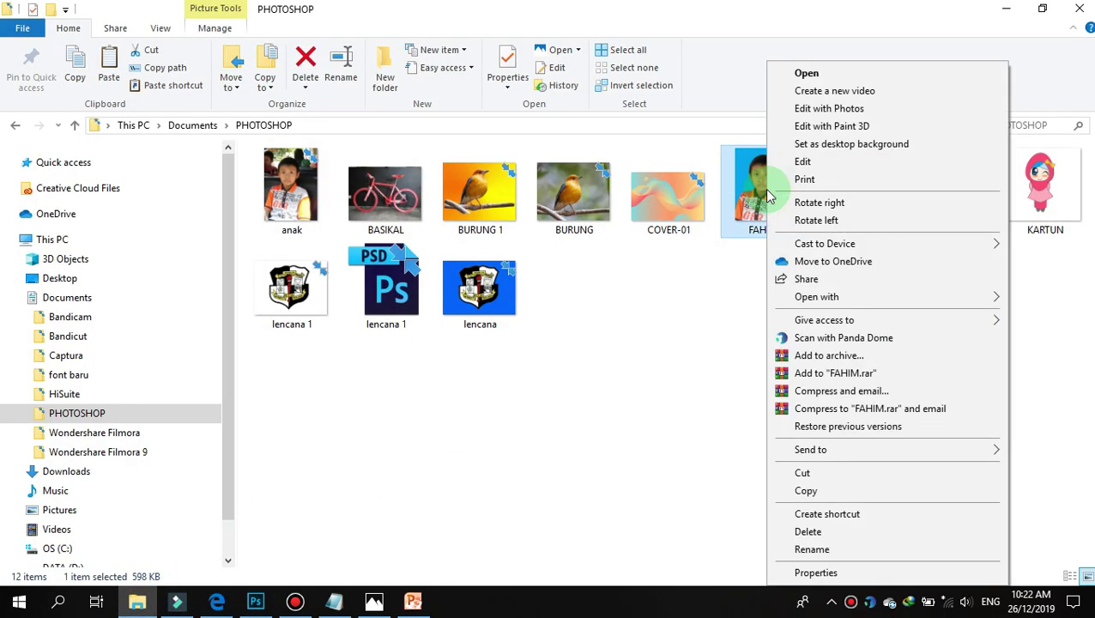
left_click(803, 491)
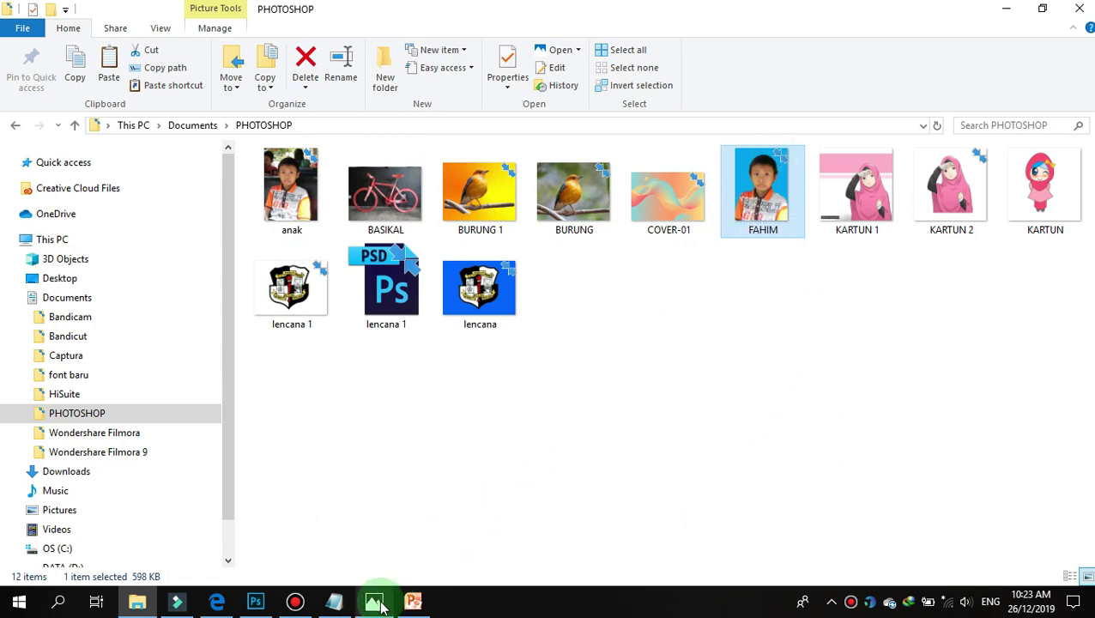
mouse_move(412, 602)
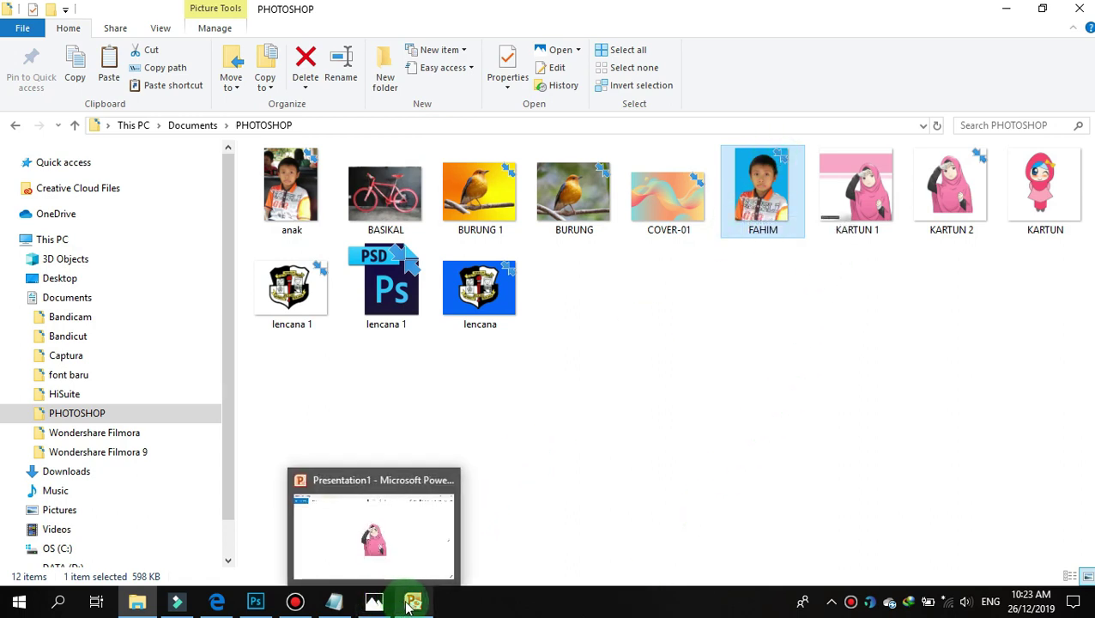
left_click(509, 467)
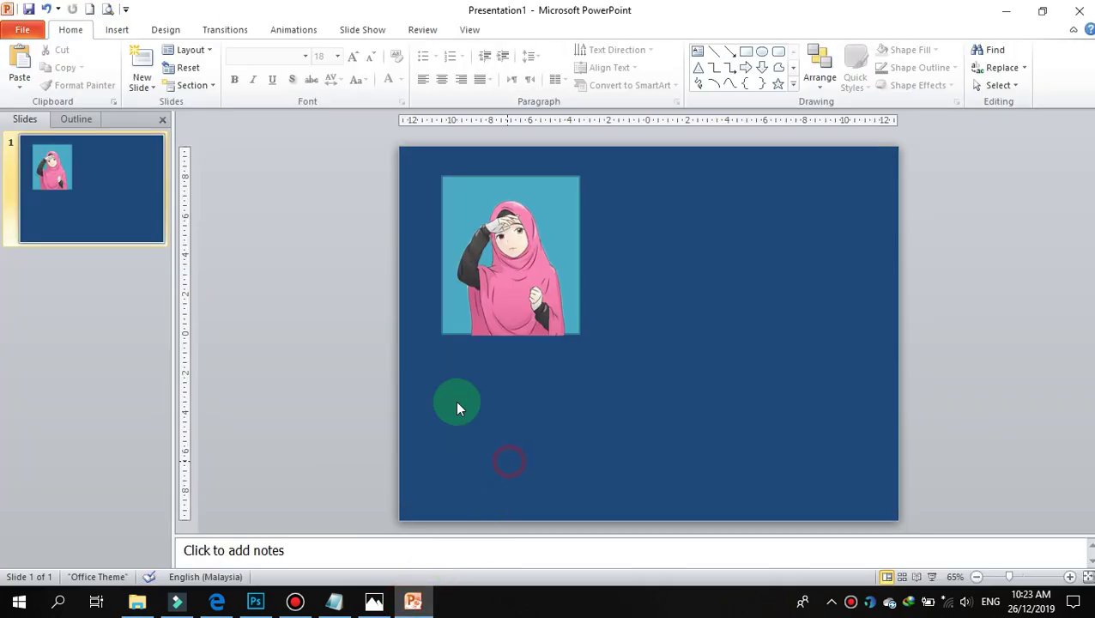
left_click(20, 58)
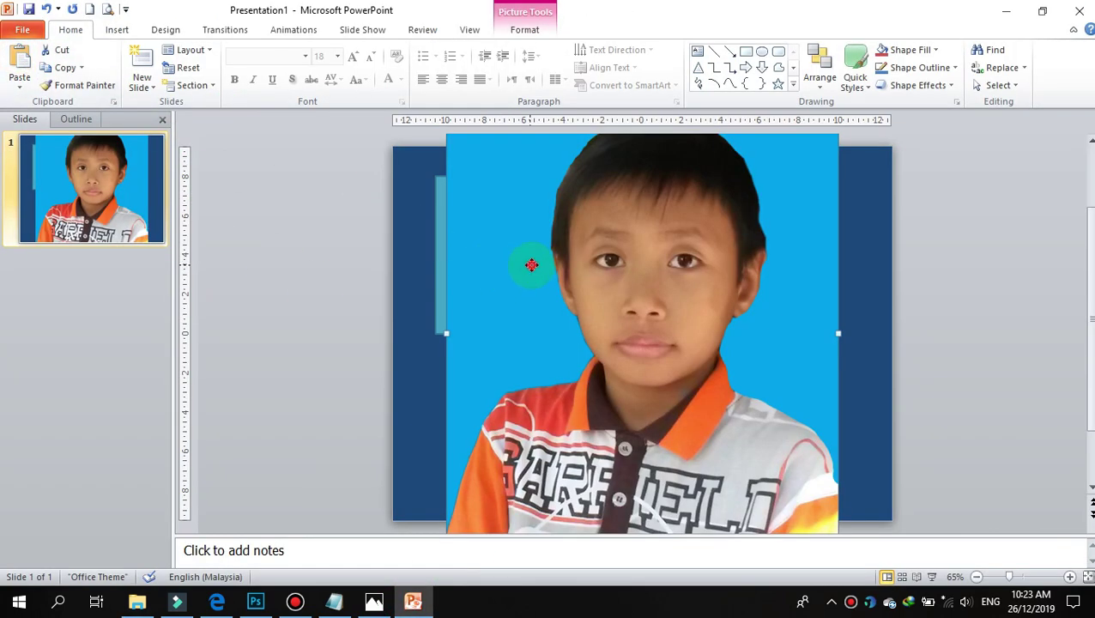
Shrink the boy's photo and place it on the slide's right beside the girl.
left_click_drag(531, 265, 531, 350)
left_click_drag(445, 146, 626, 396)
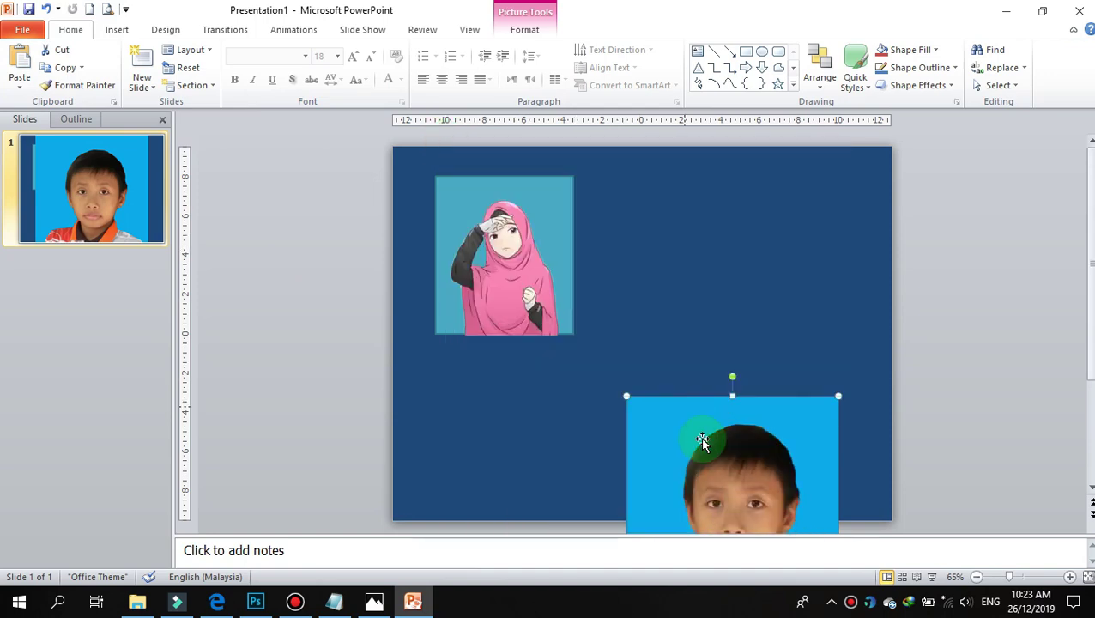
left_click_drag(702, 440, 689, 221)
left_click(525, 367)
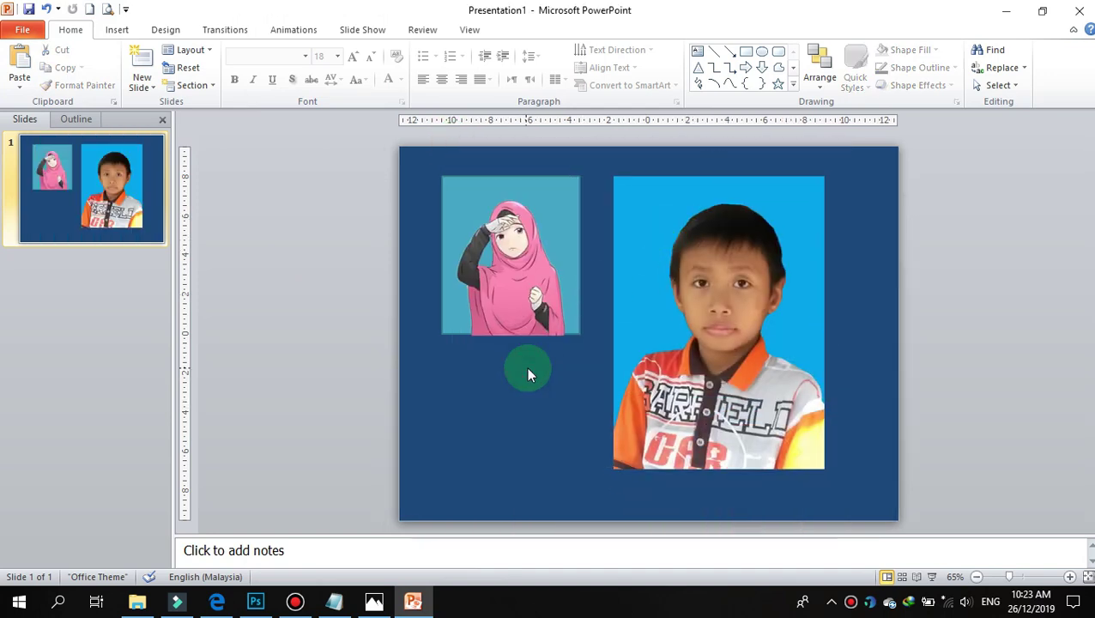
Navigate from DATA (D:) through GAMBAR PASPORT into the pasport folder.
left_click(137, 600)
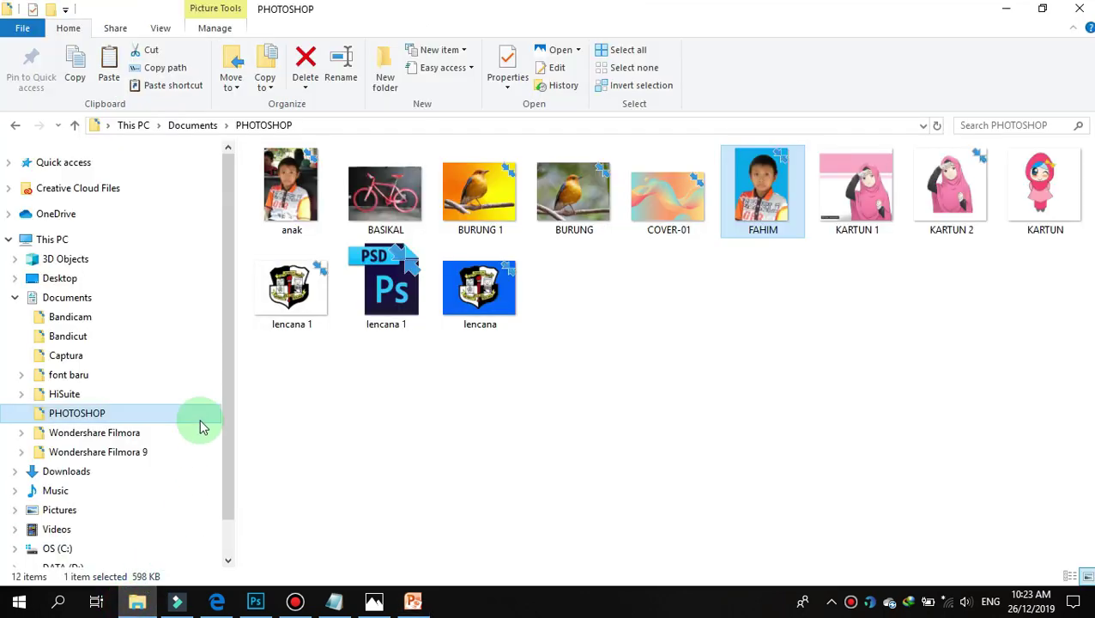
scroll(167, 447, "down", 1)
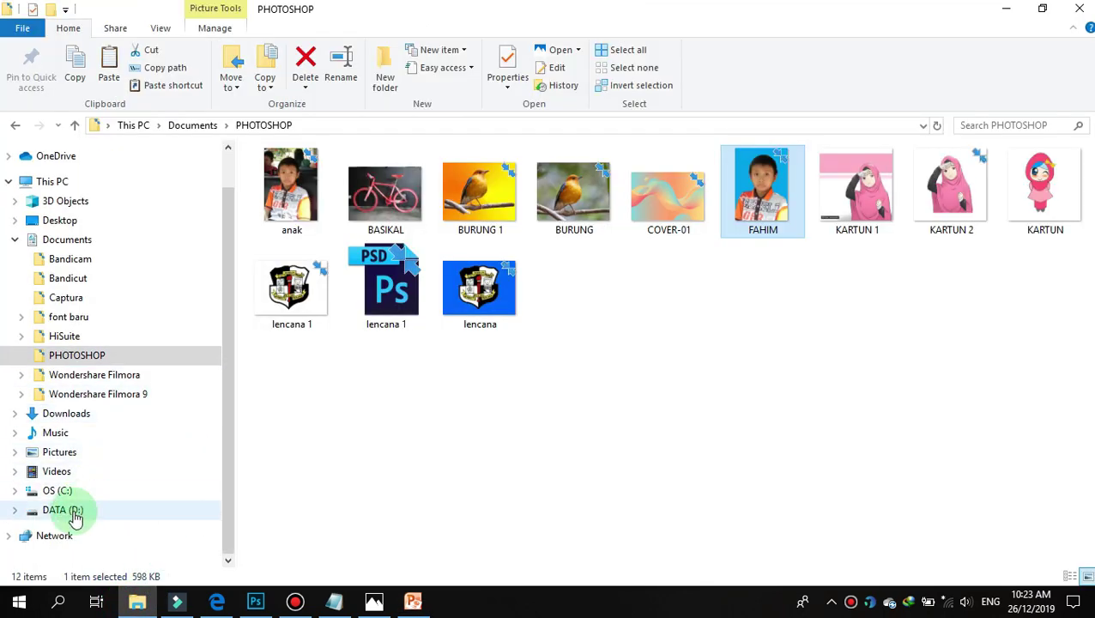
left_click(74, 512)
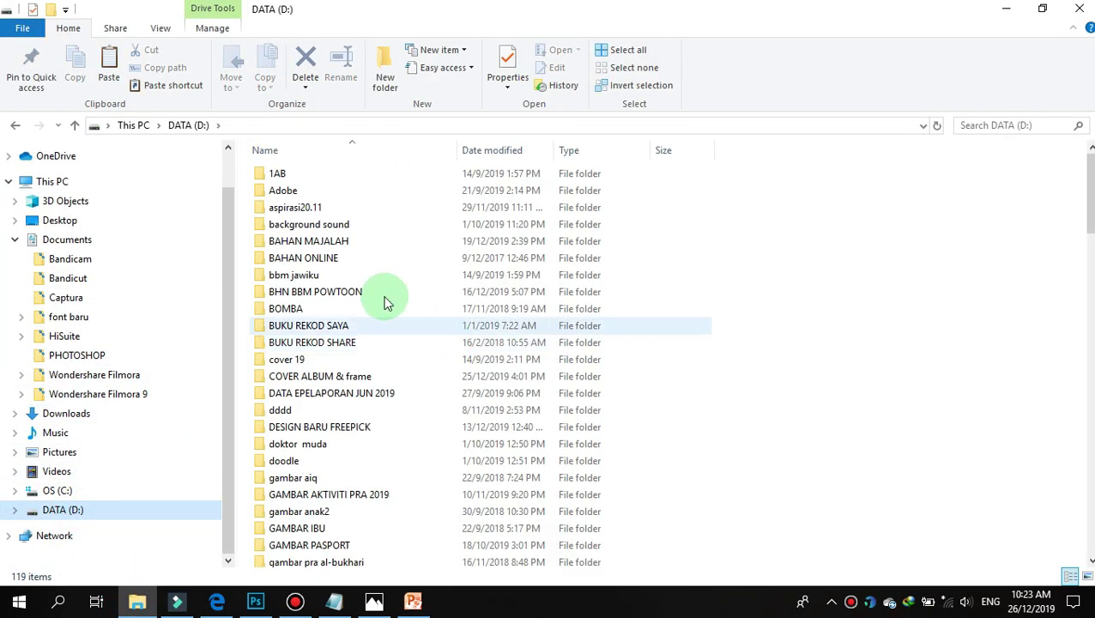
scroll(358, 276, "down", 2)
double_click(333, 458)
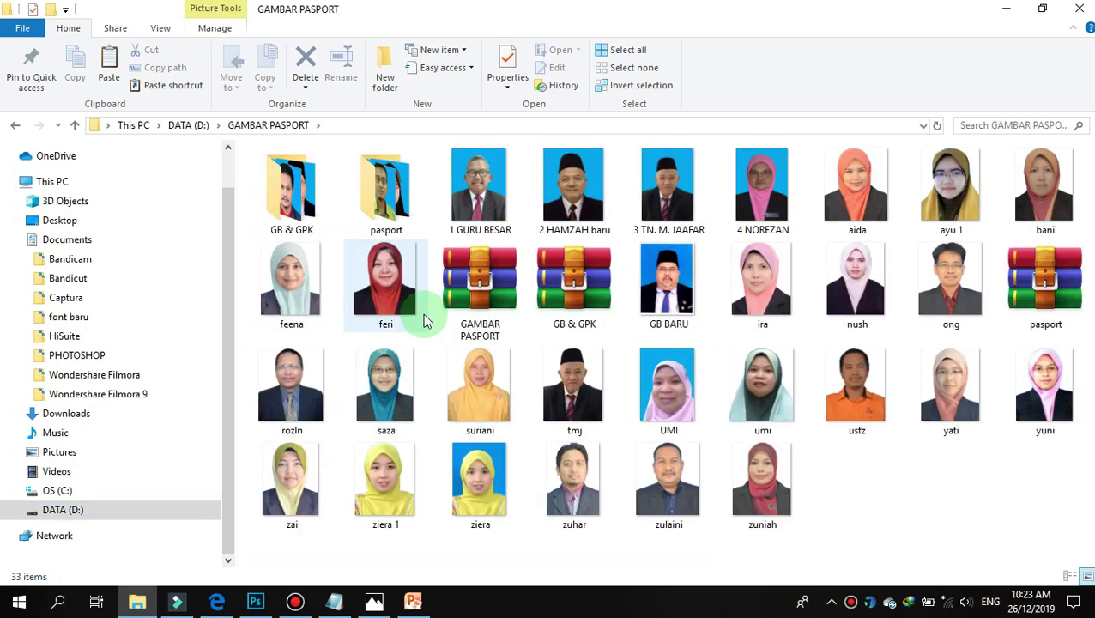
double_click(383, 206)
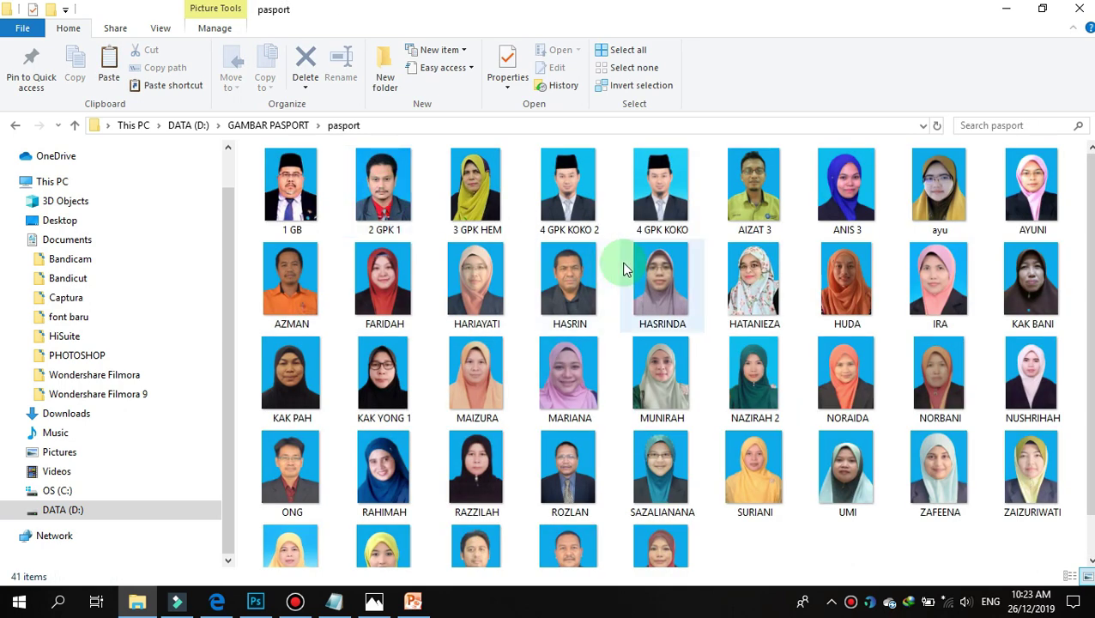
scroll(624, 270, "down", 2)
scroll(624, 269, "up", 2)
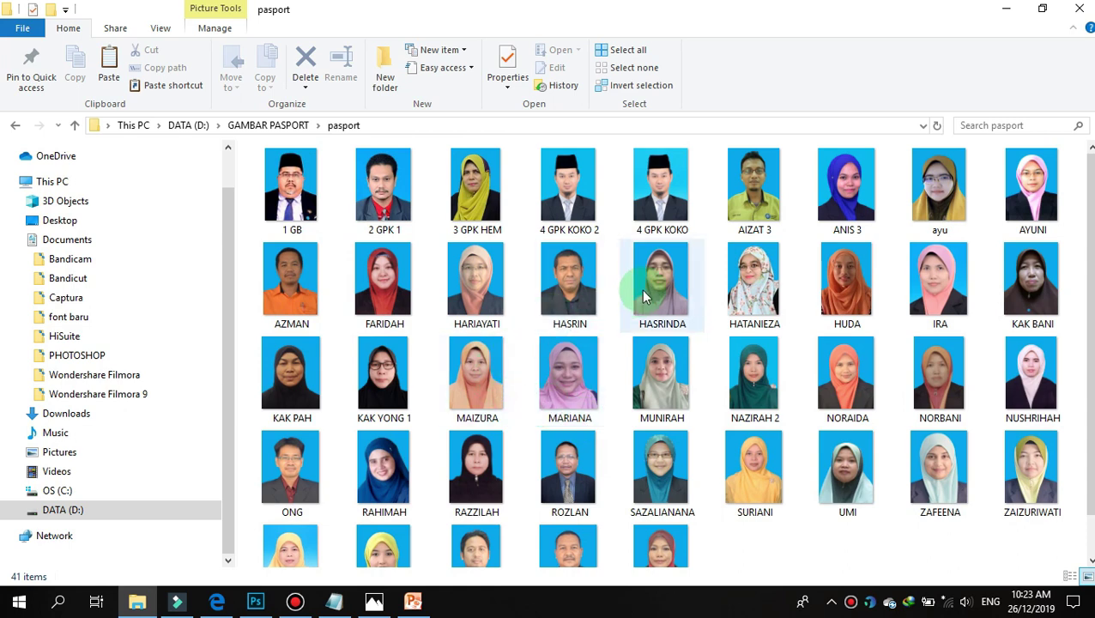
View a woman's passport photo full size, close the viewer, and select another photo.
left_click(649, 283)
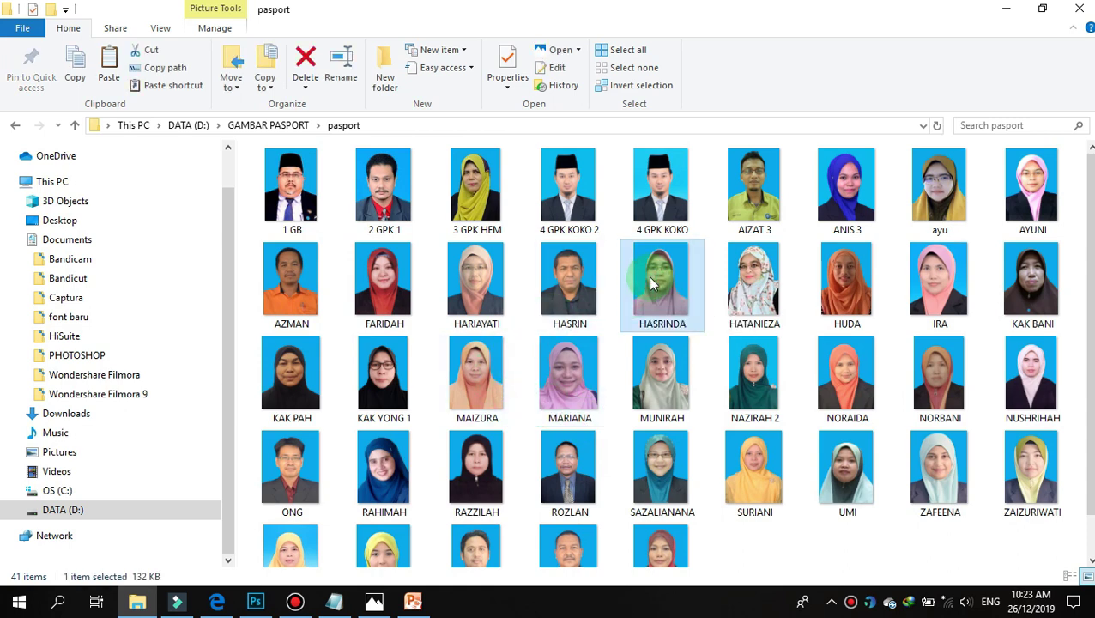
double_click(649, 283)
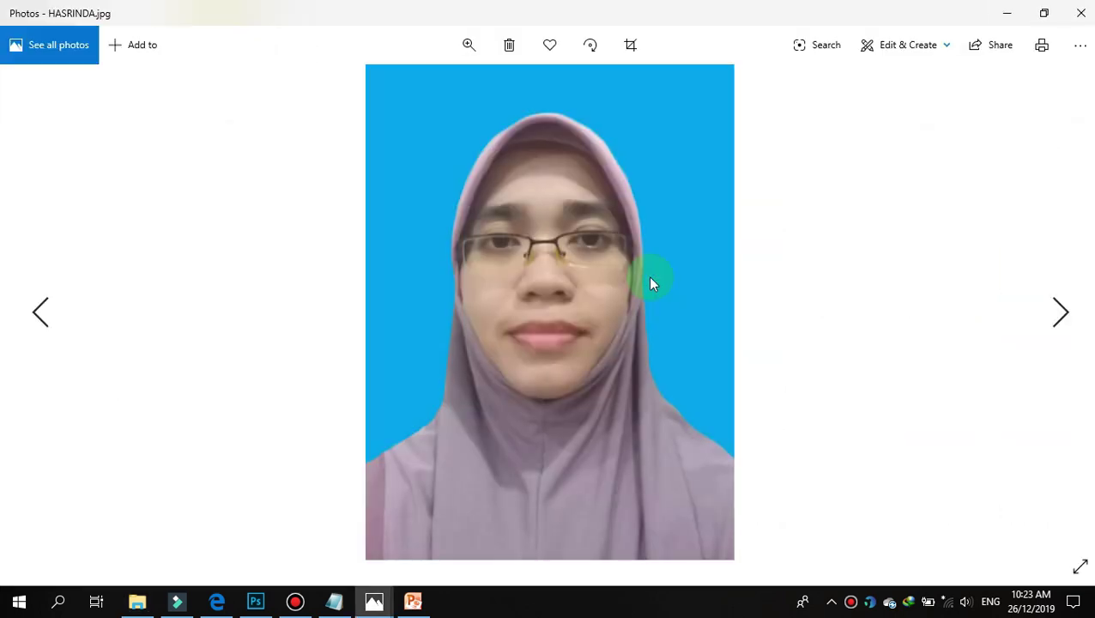
left_click(1082, 19)
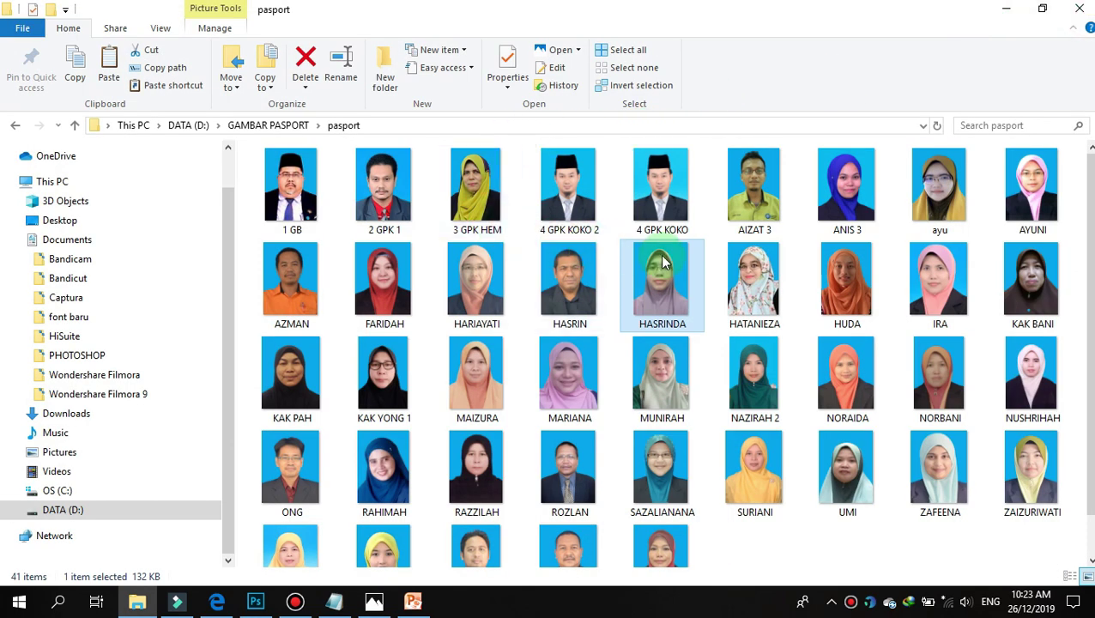
left_click(477, 279)
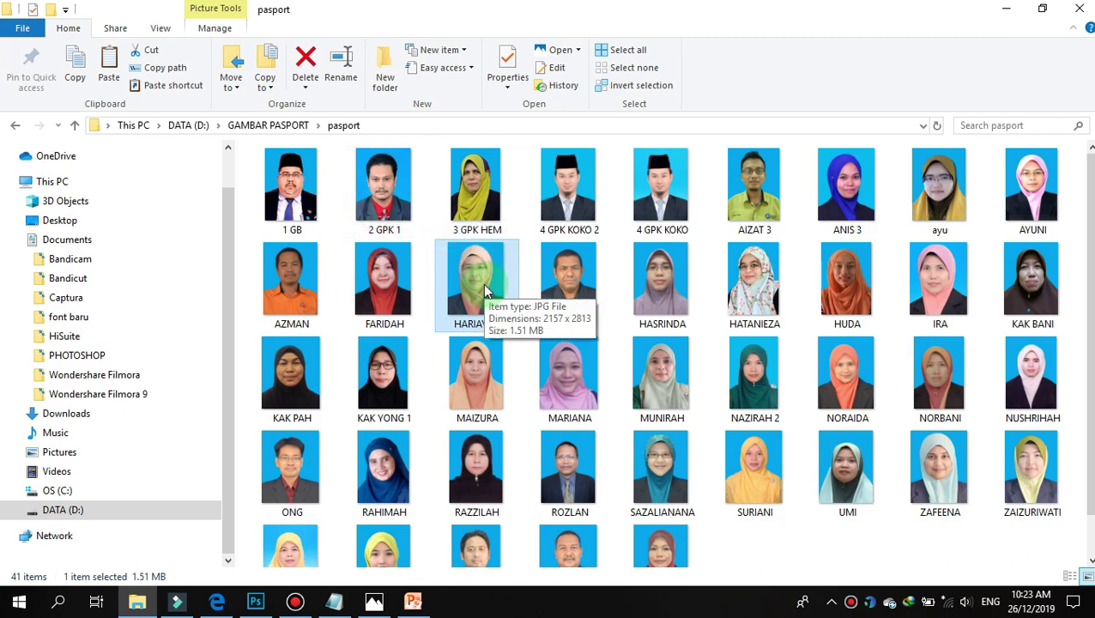
left_click(255, 600)
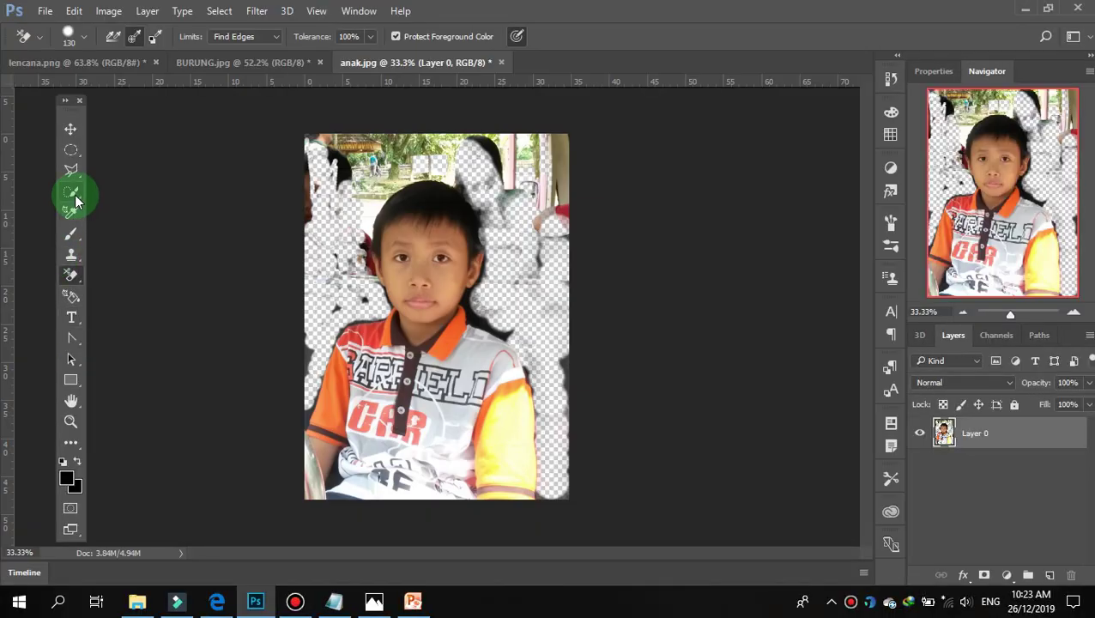
Close anak.jpg in Photoshop without saving and return to the pasport folder window.
left_click(73, 194)
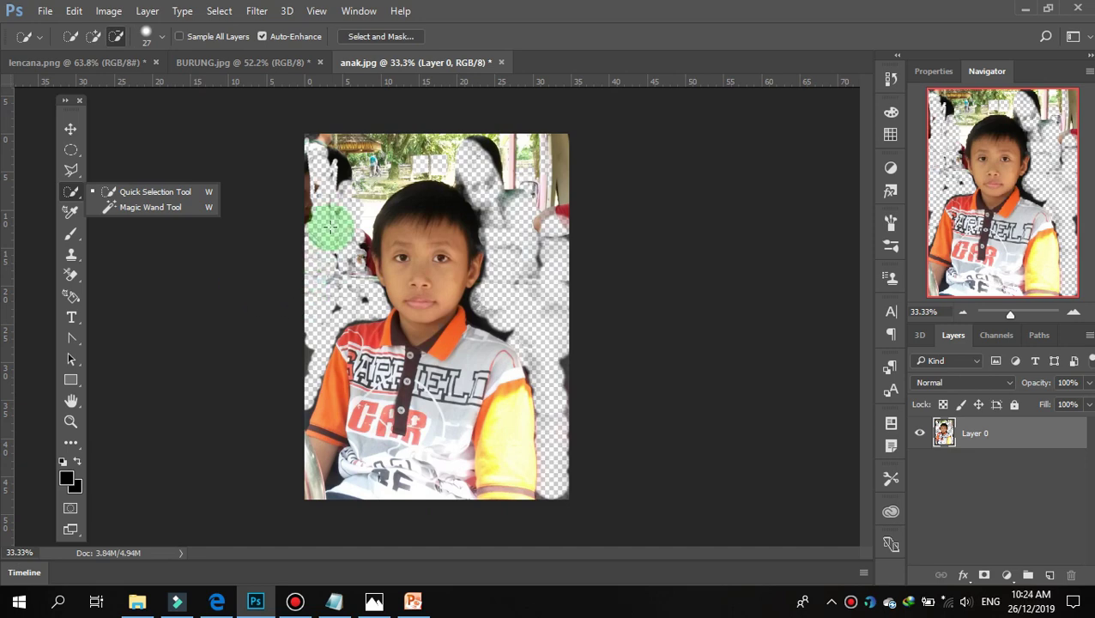
left_click(501, 63)
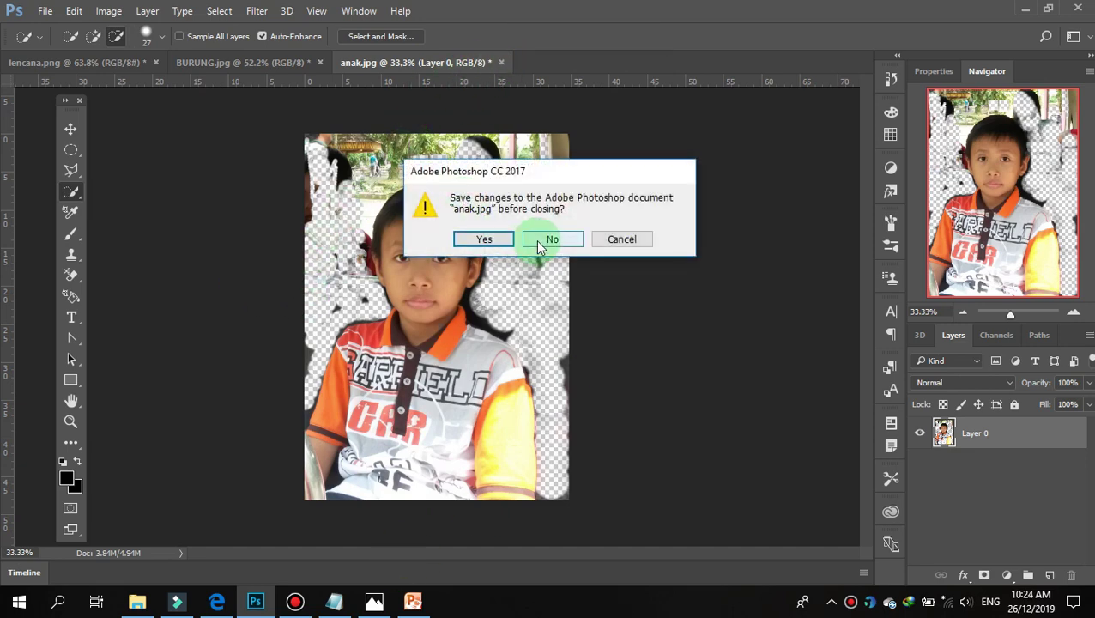
left_click(537, 242)
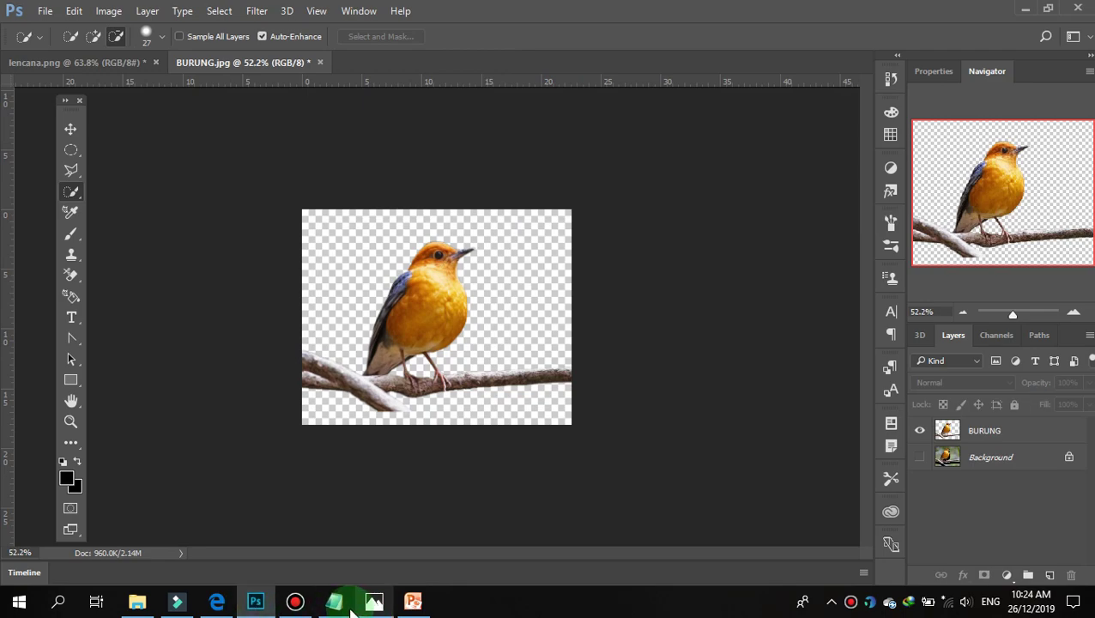
left_click(137, 600)
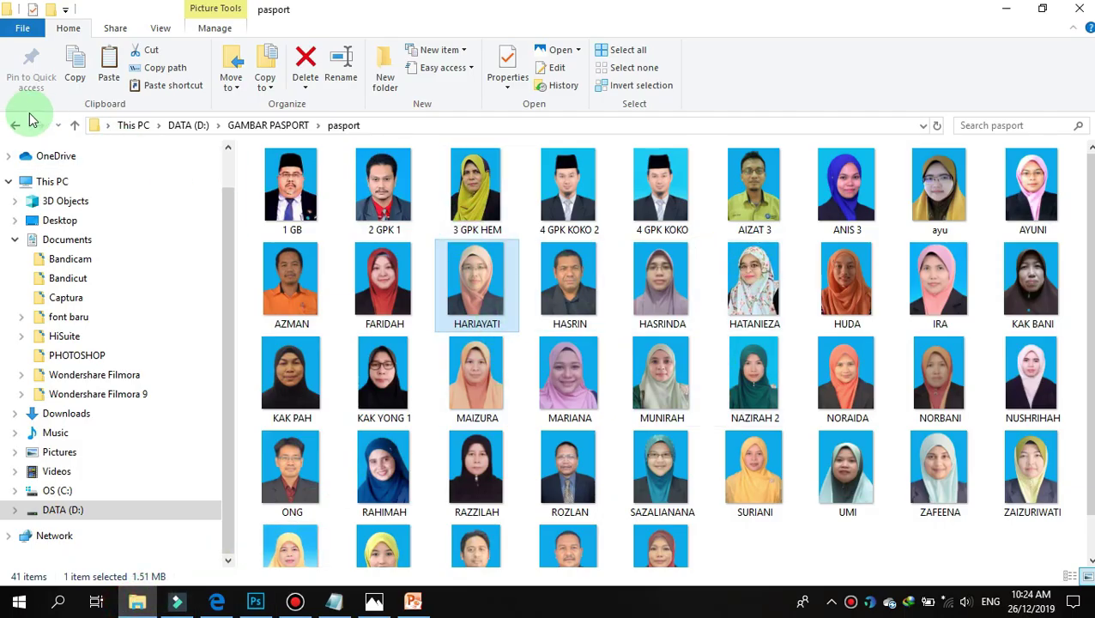
Go to DATA (D:) > COVER ALBUM & frame and select the organisai skd 2019-01 image.
left_click(14, 125)
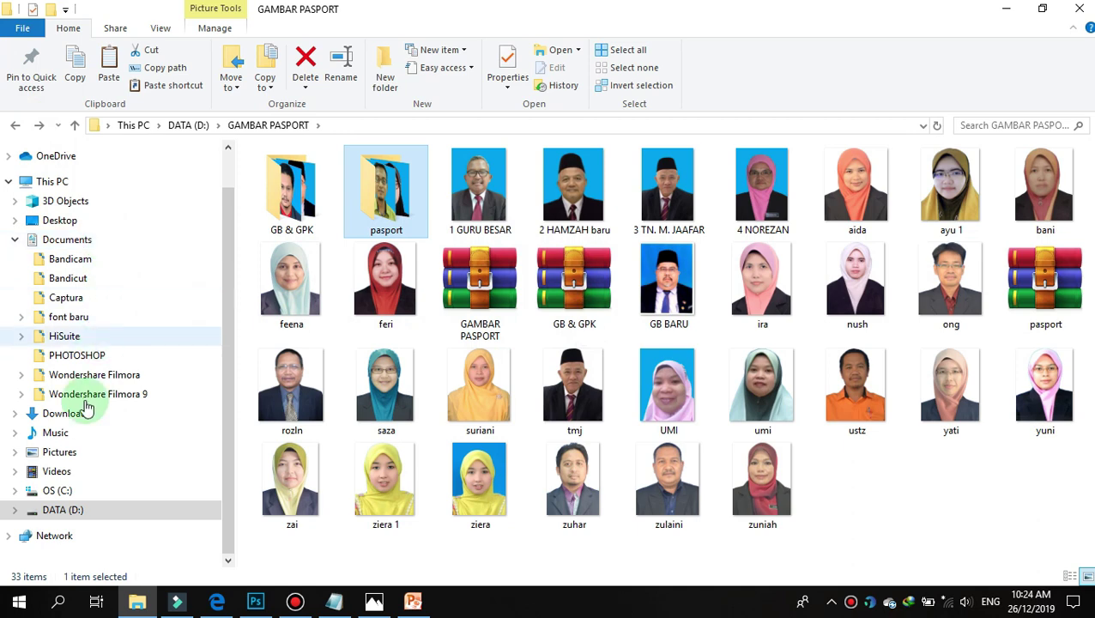
left_click(68, 510)
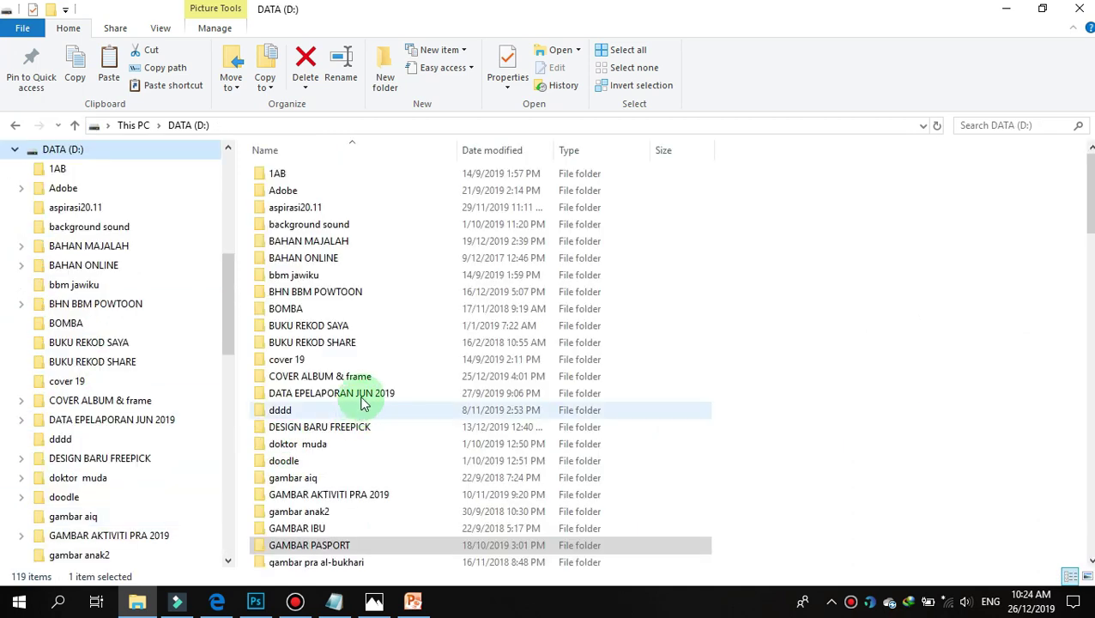
scroll(362, 401, "down", 1)
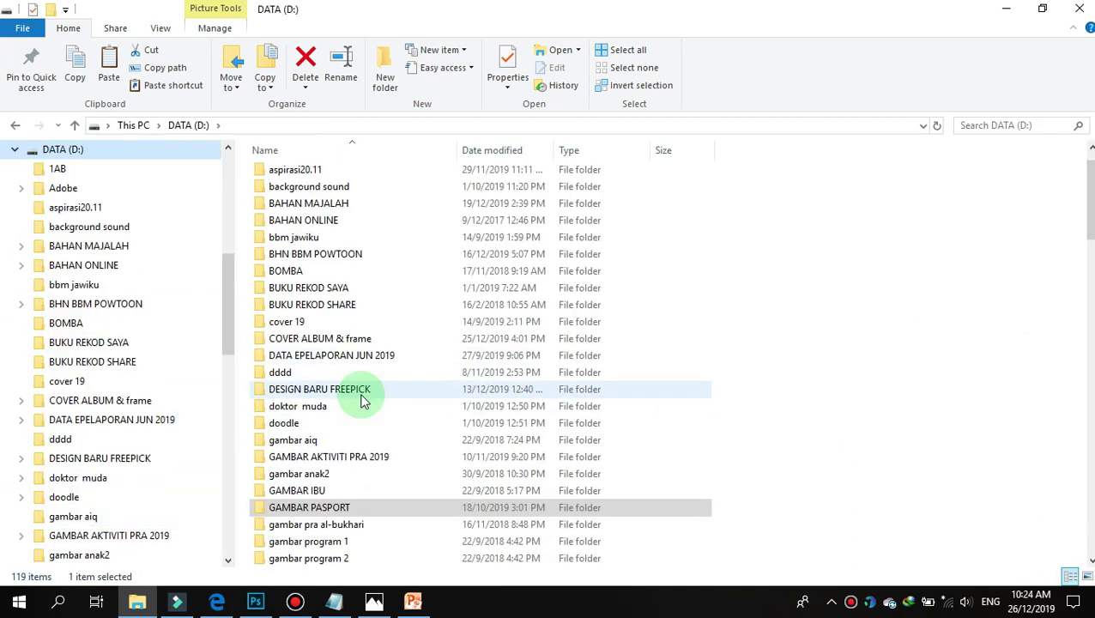
left_click(361, 339)
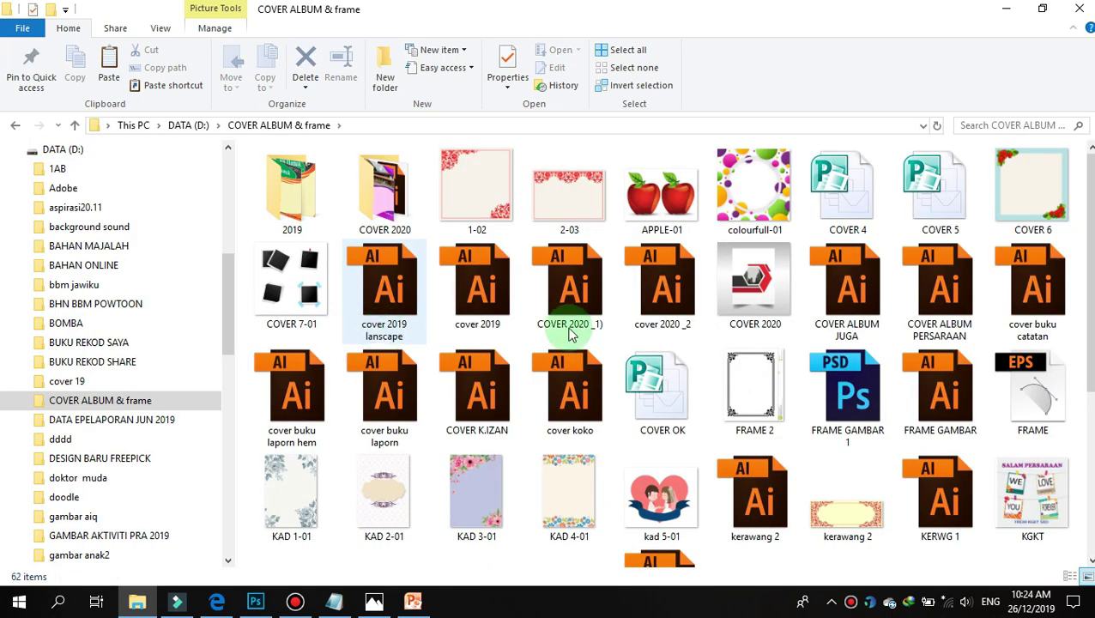
scroll(766, 317, "down", 3)
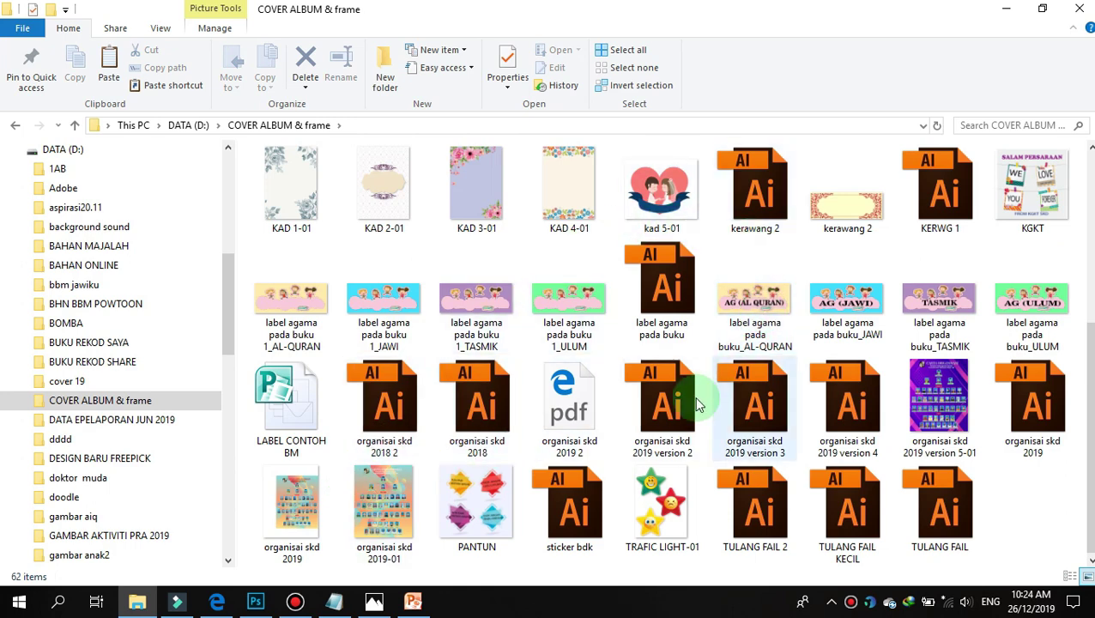
left_click(394, 506)
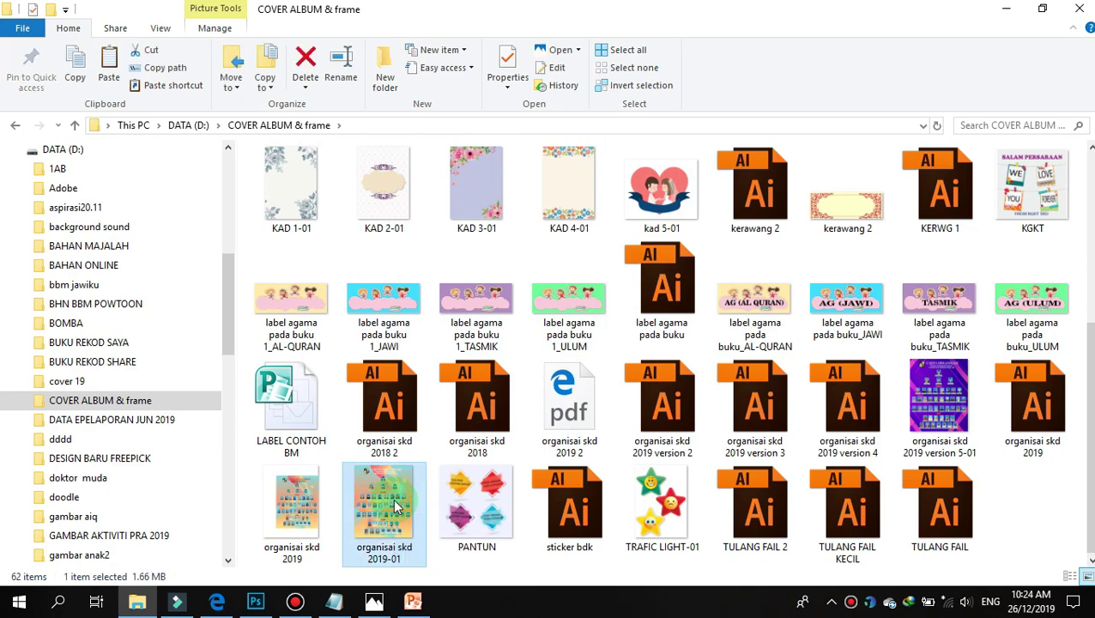
double_click(394, 506)
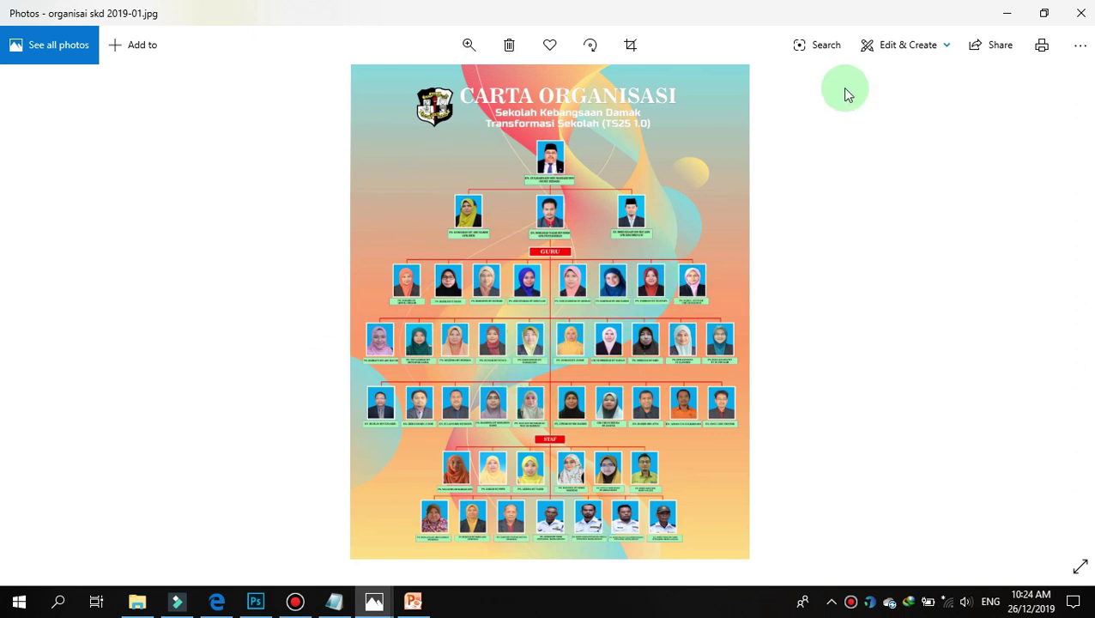
left_click(1080, 17)
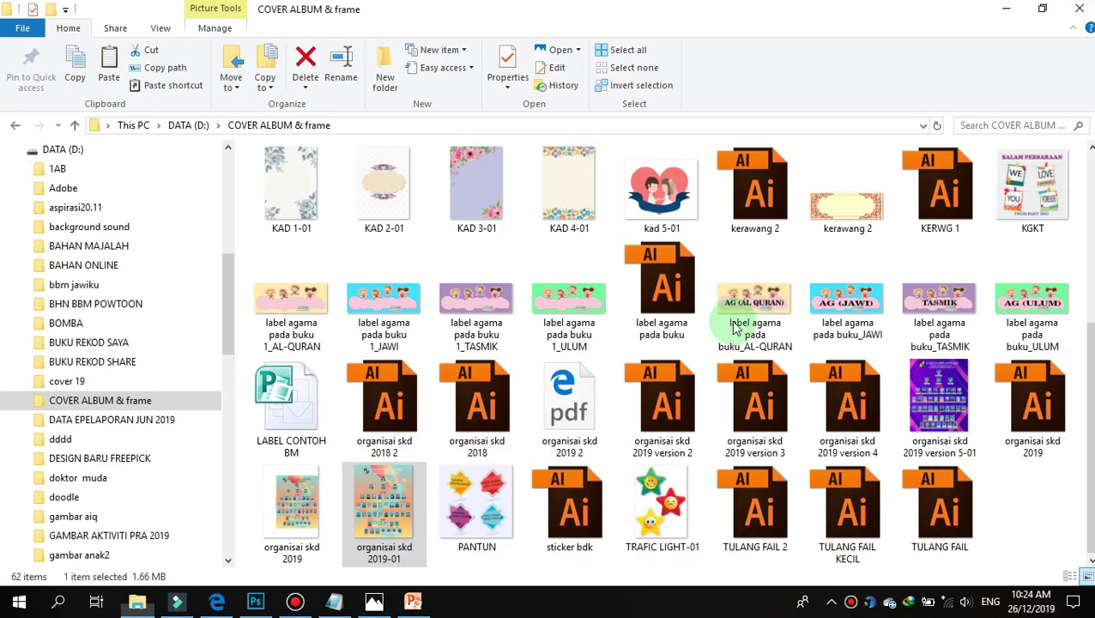
left_click(947, 399)
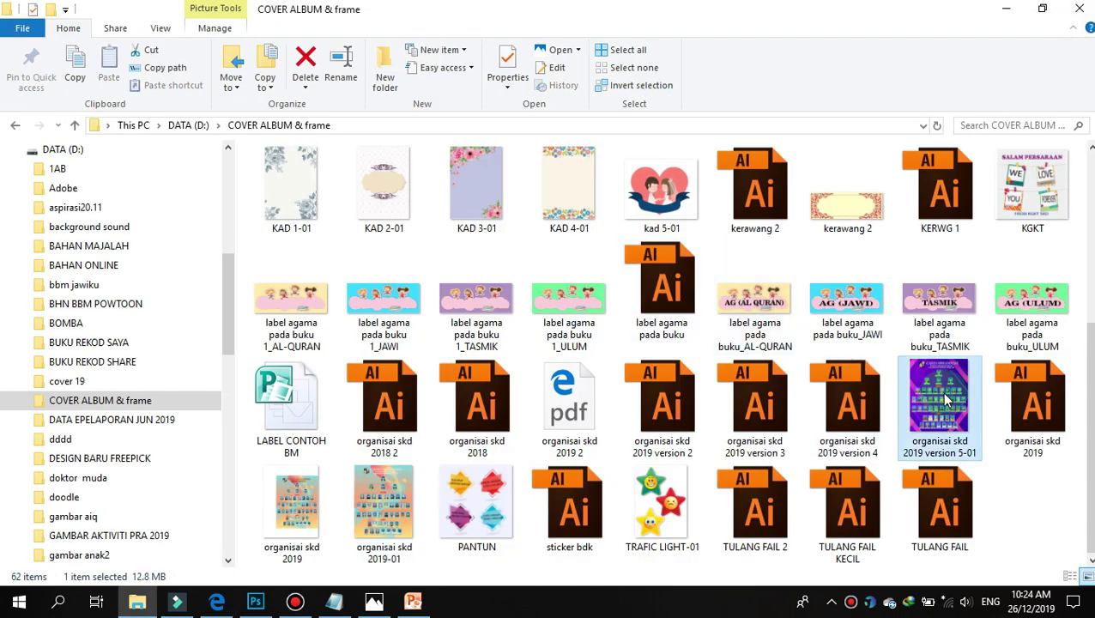
double_click(943, 396)
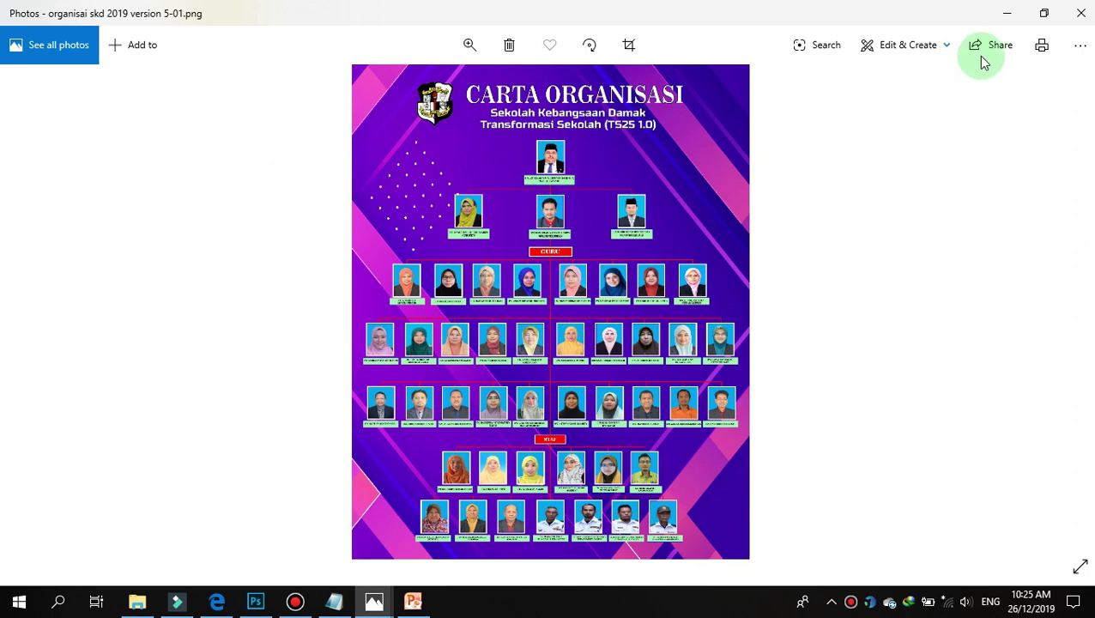
left_click(1078, 20)
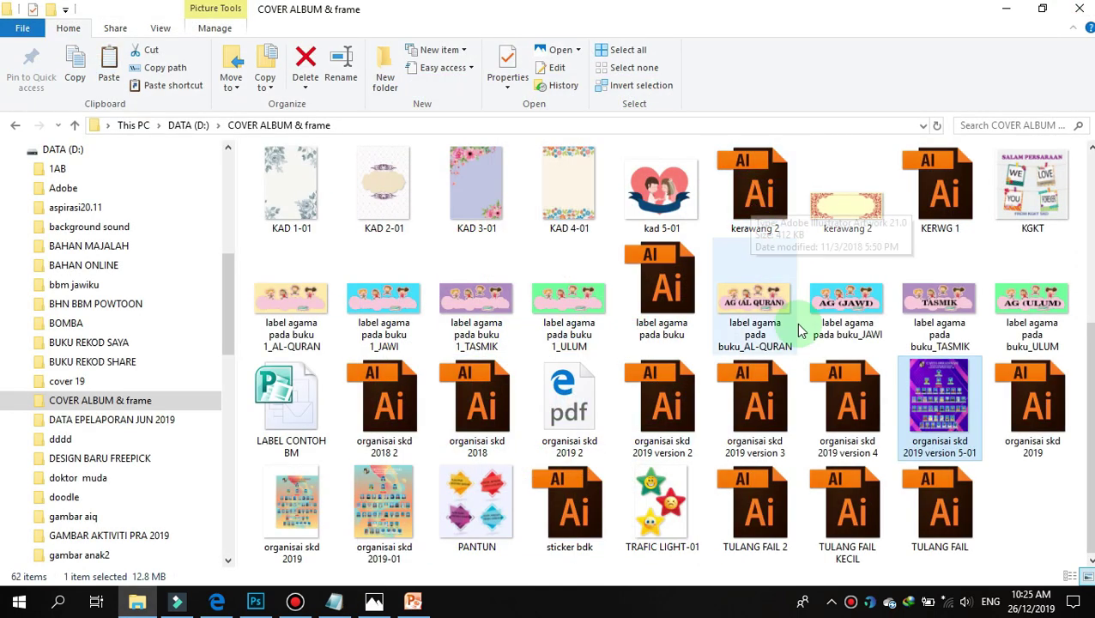
Select the organisai skd 2019 file, then bring up Bandicam and the TUTORIAL PS notes.
left_click(1041, 417)
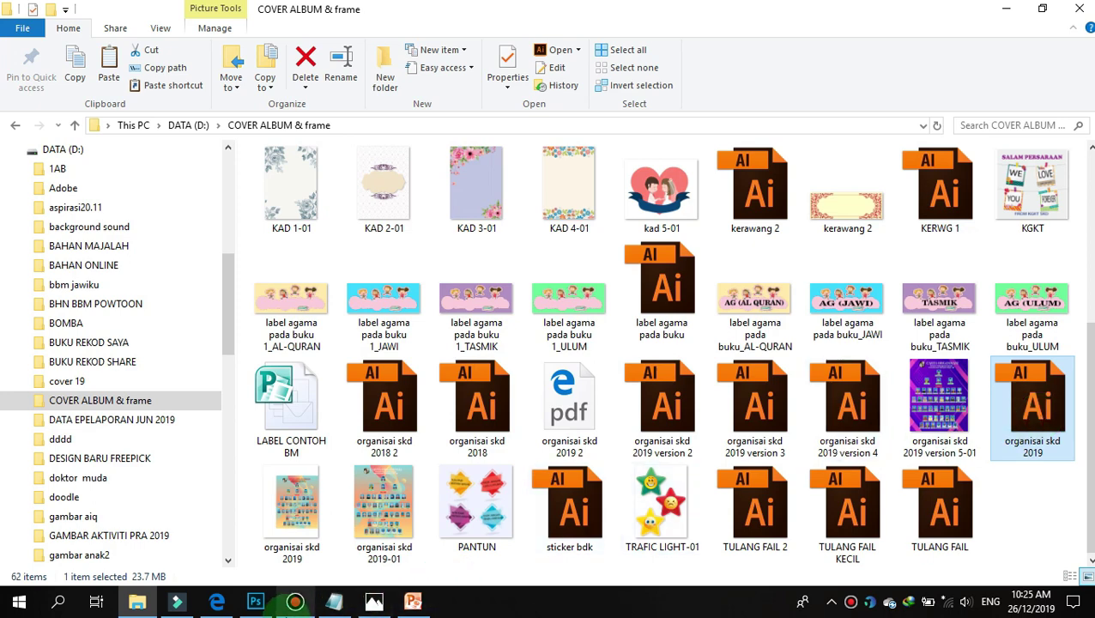
left_click(294, 603)
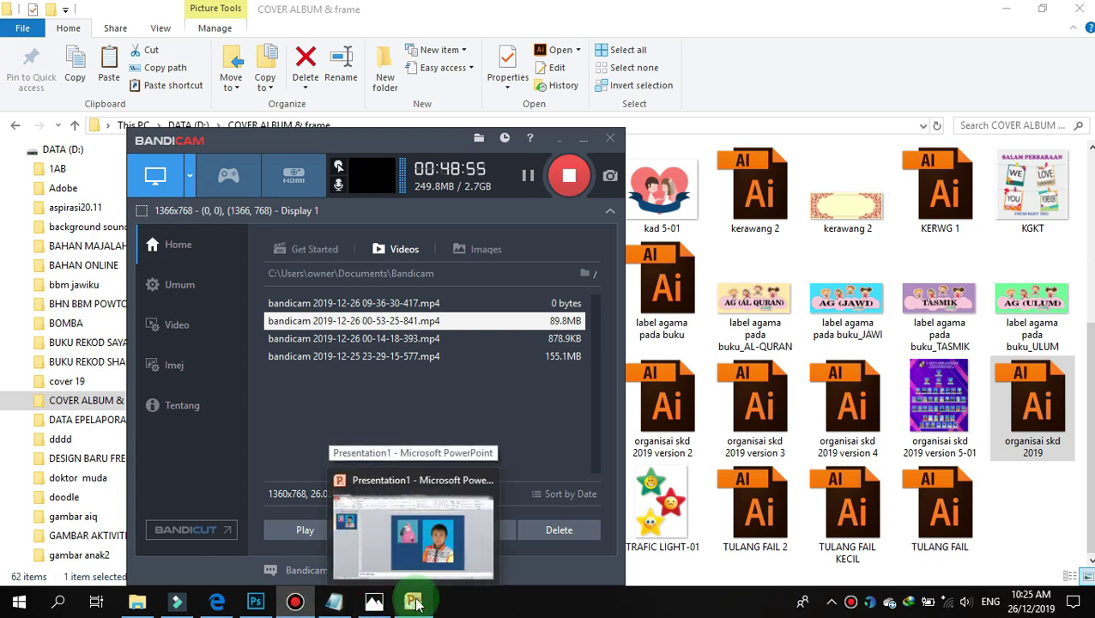
mouse_move(334, 603)
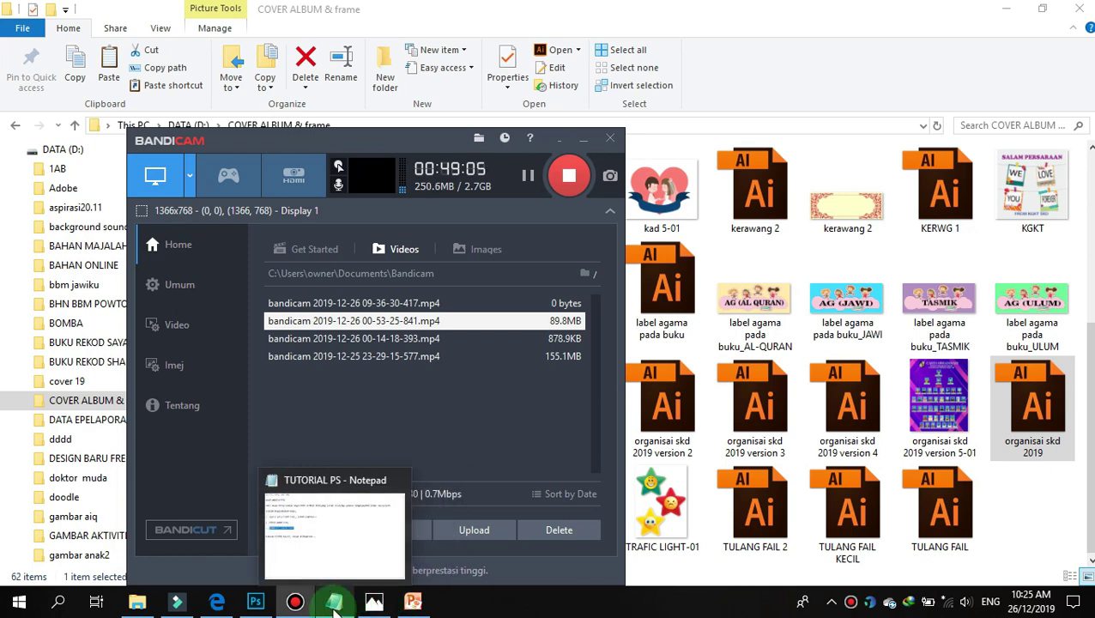
left_click(335, 601)
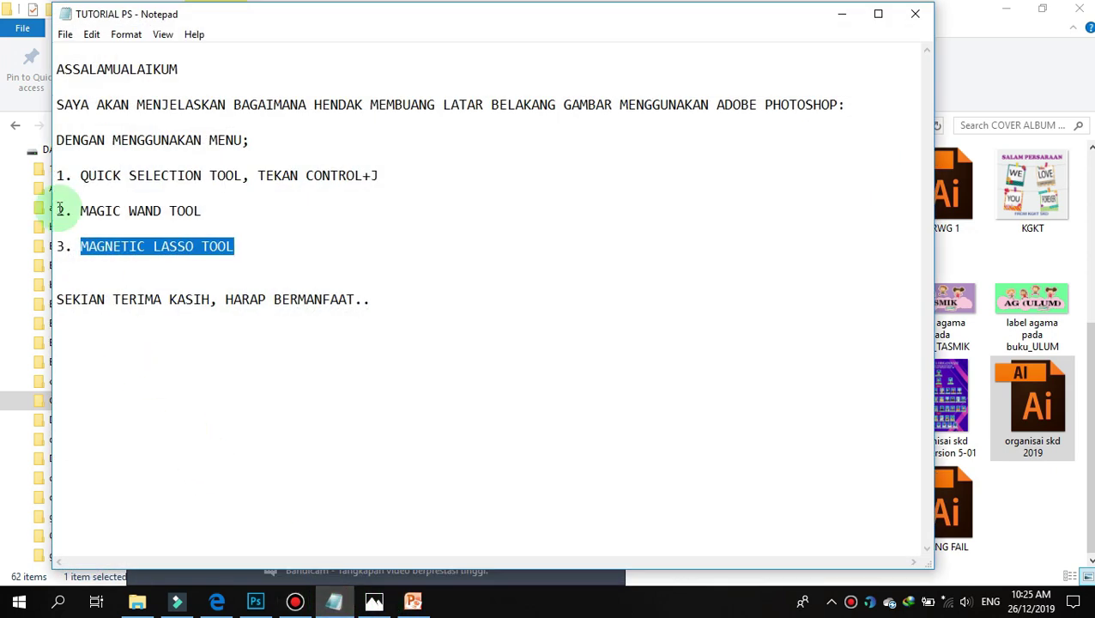
Append '-LATAR BELAKANG KOSONG' after MAGIC WAND TOOL in step 2, correcting typos.
left_click_drag(80, 175, 395, 175)
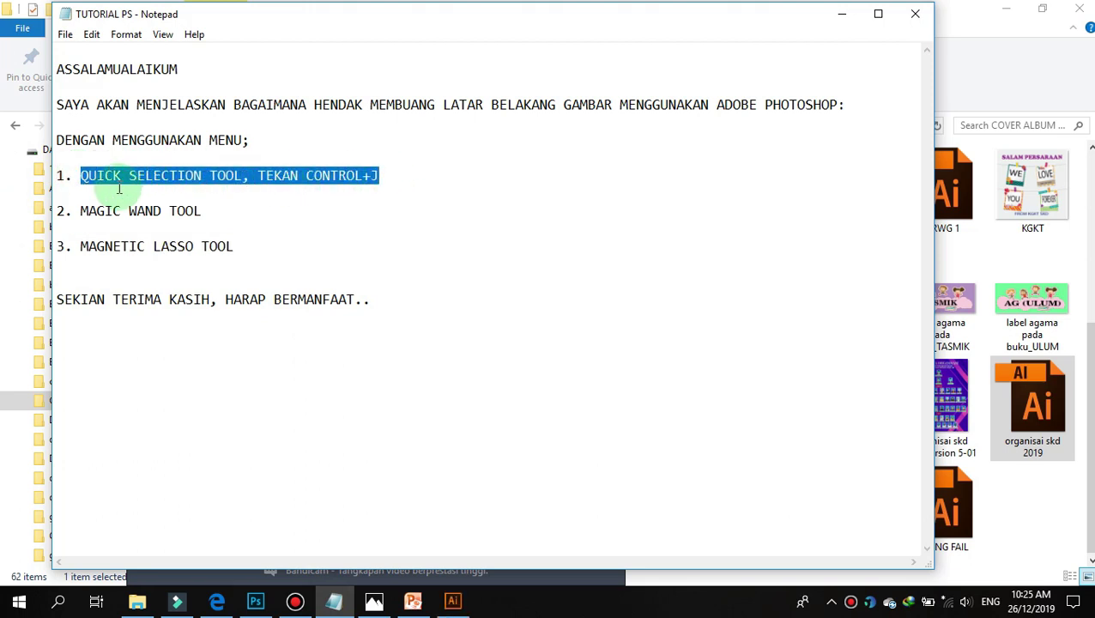
left_click_drag(81, 211, 206, 211)
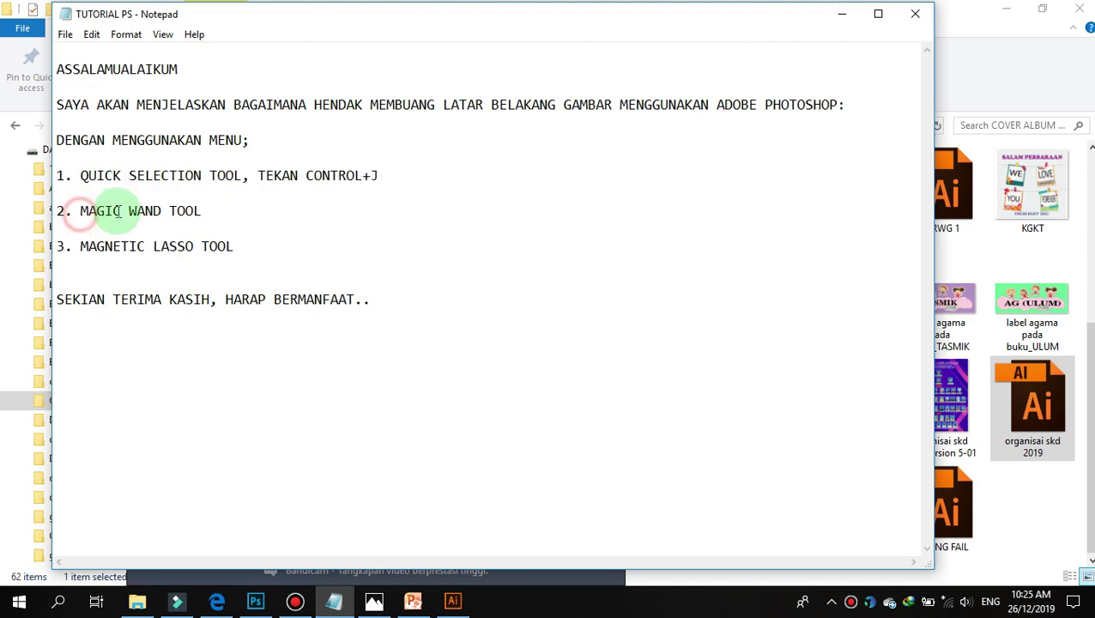
left_click(204, 211)
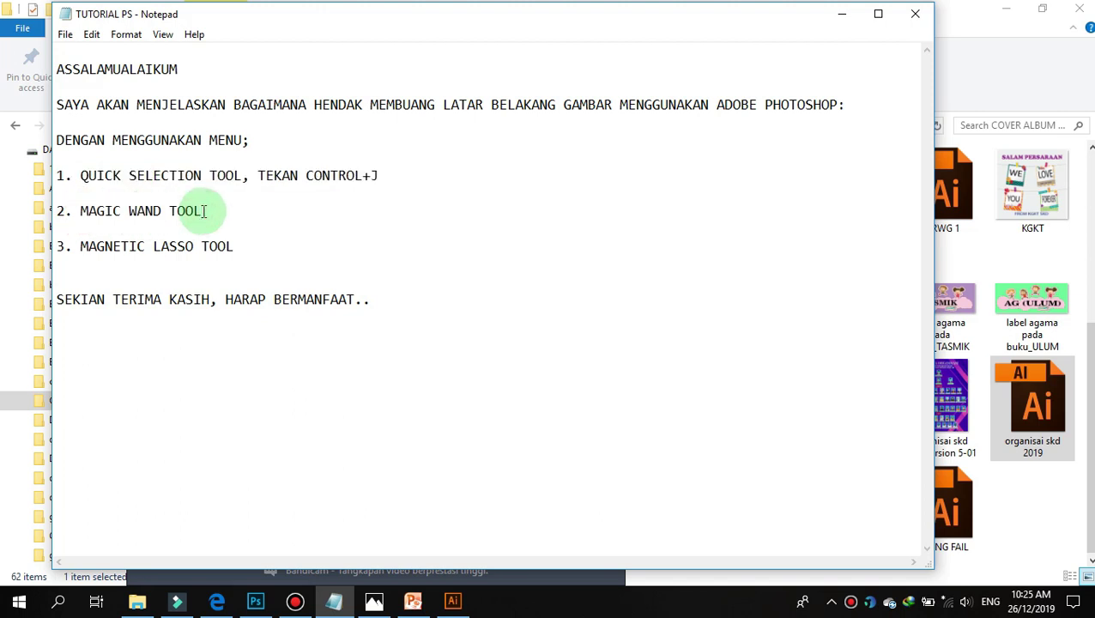
type("-L")
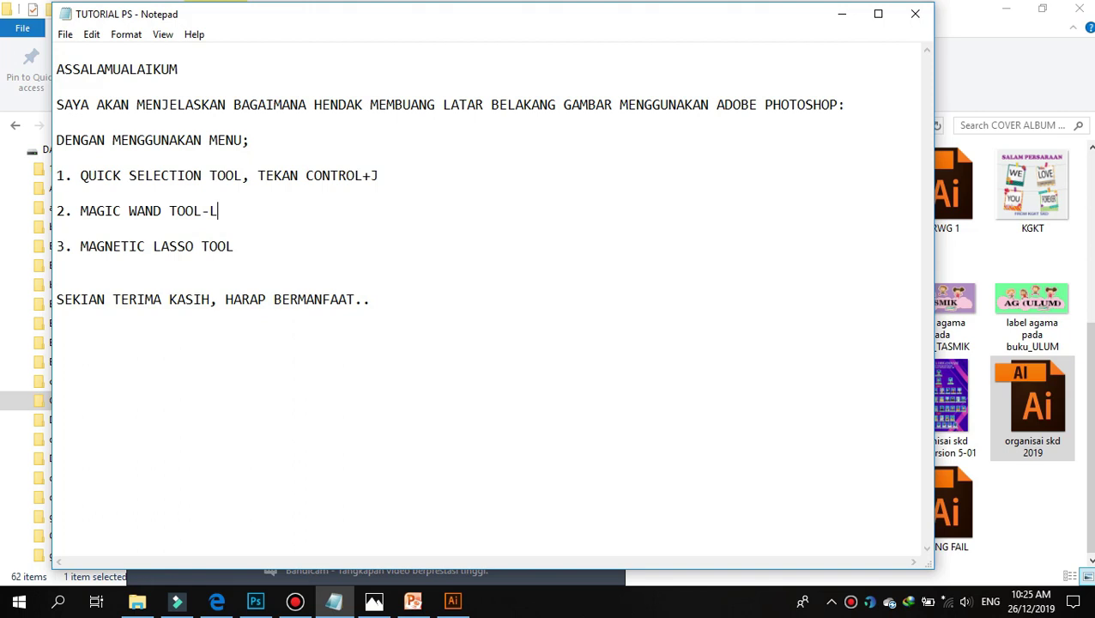
type("ATAR BE;A")
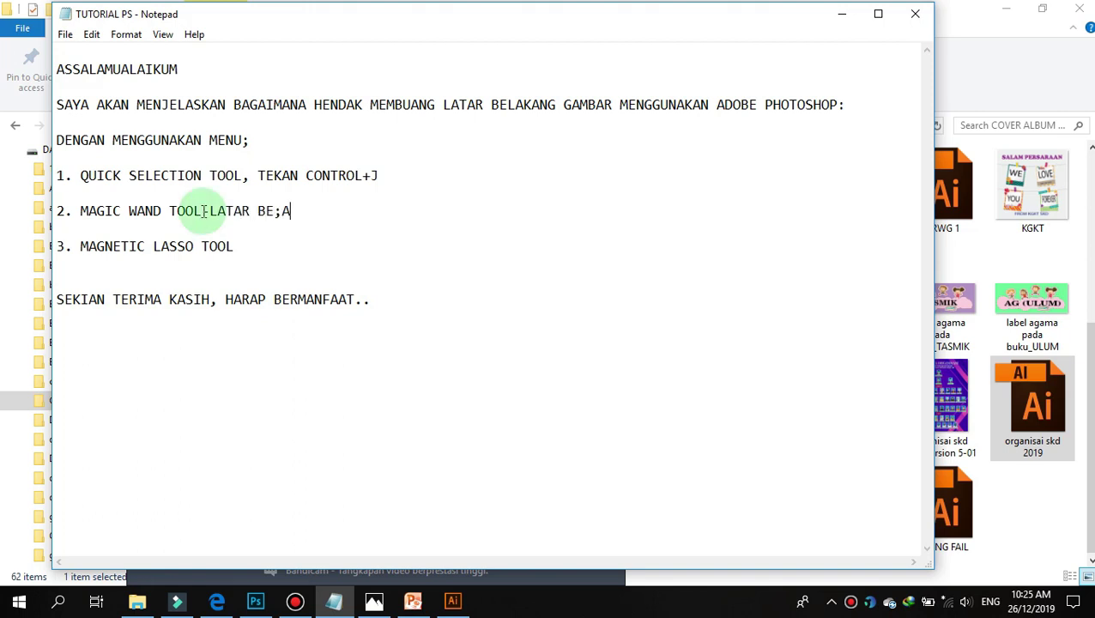
type("KAN")
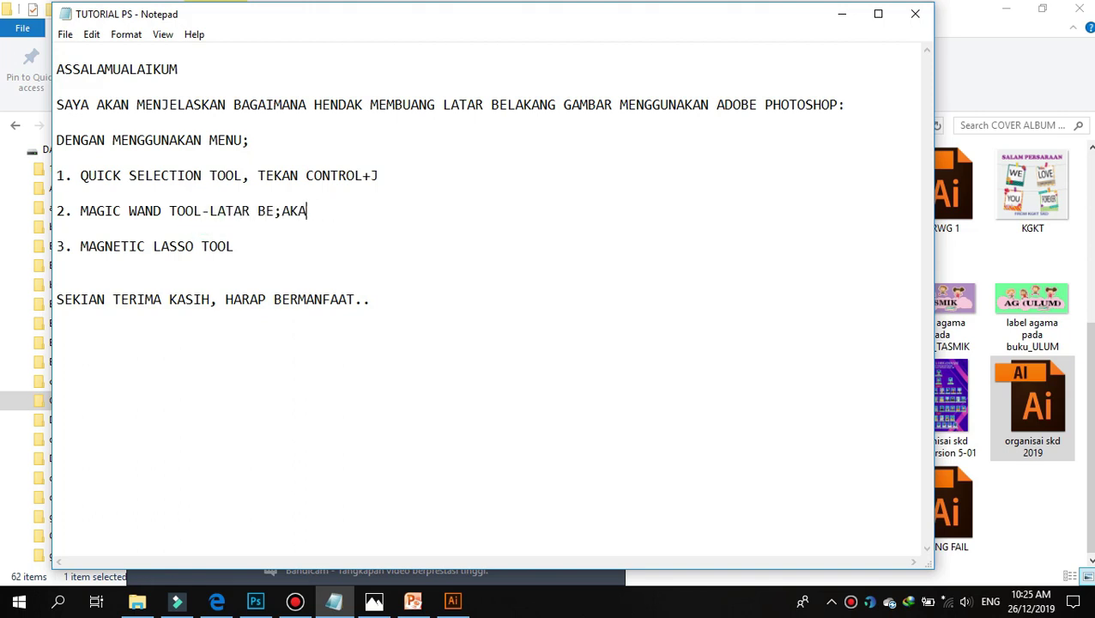
key("BackSpace")
key("BackSpace")
type("L")
type("NG ")
type("NG")
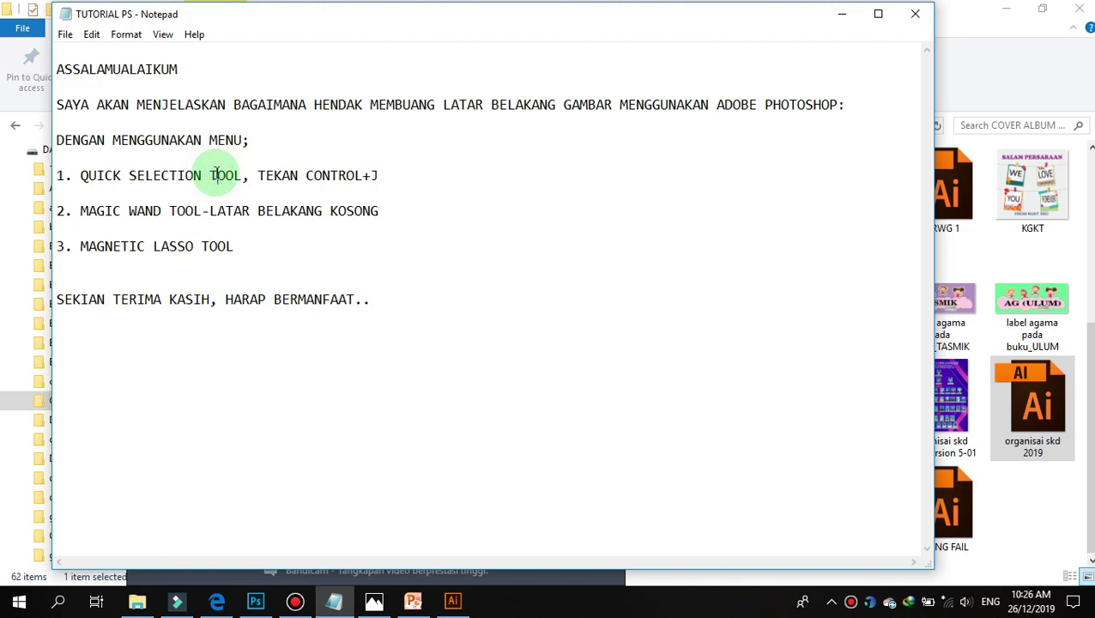
Append '-LATAR BELAKANG PELBAGAI WARNA' after CONTROL+J in step 1 and copy the phrase.
left_click(423, 177)
type("-LATAR BEA")
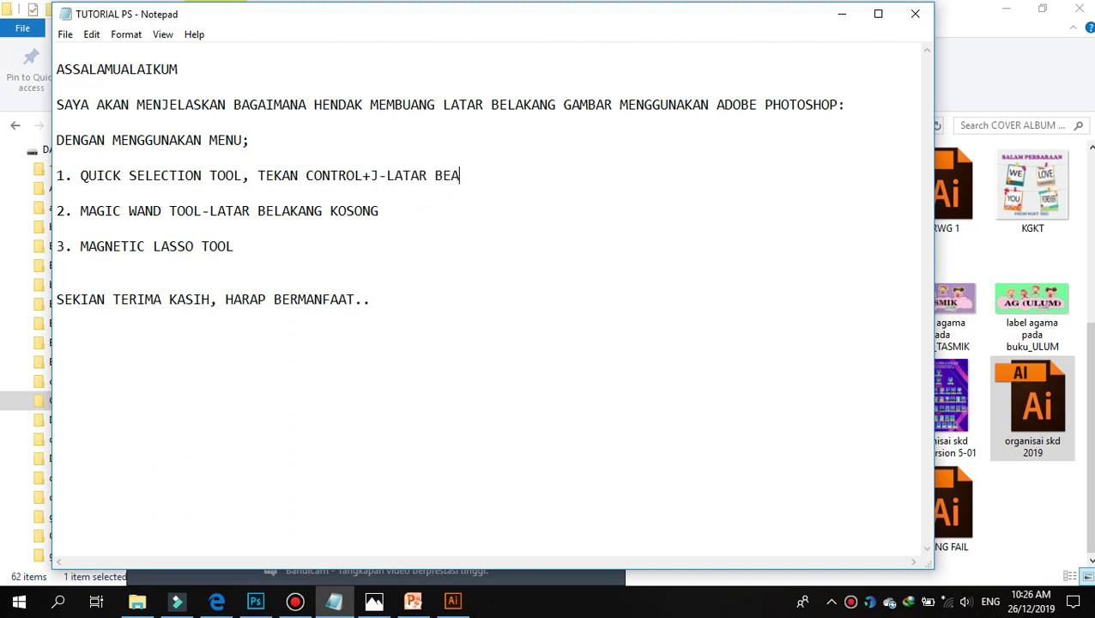
left_click(423, 177)
type("LAKANG")
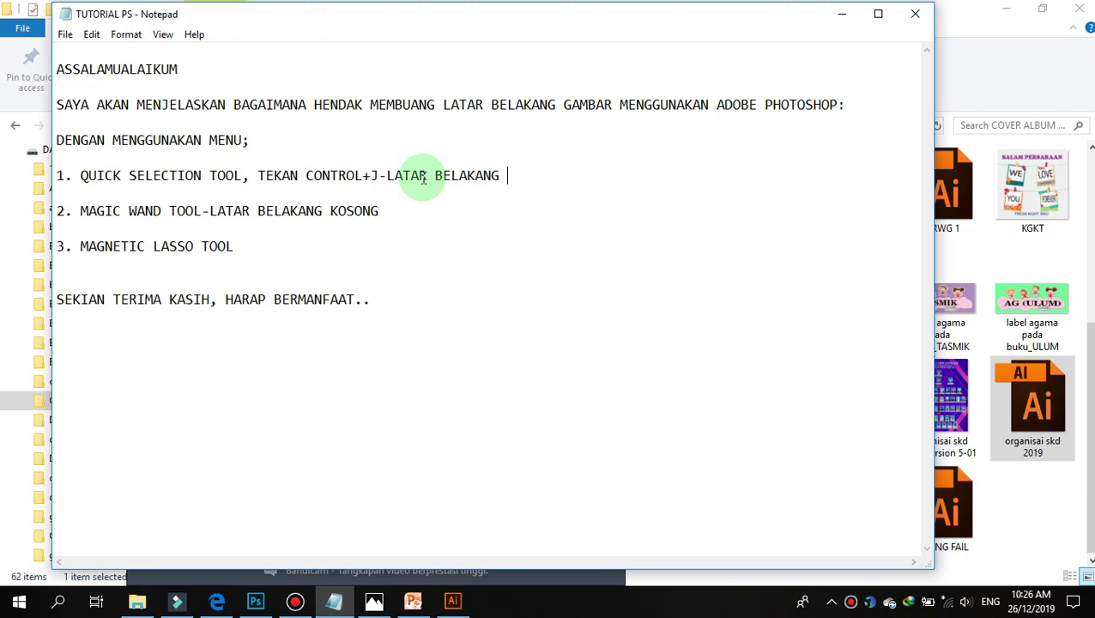
type("PE")
type("WARNA")
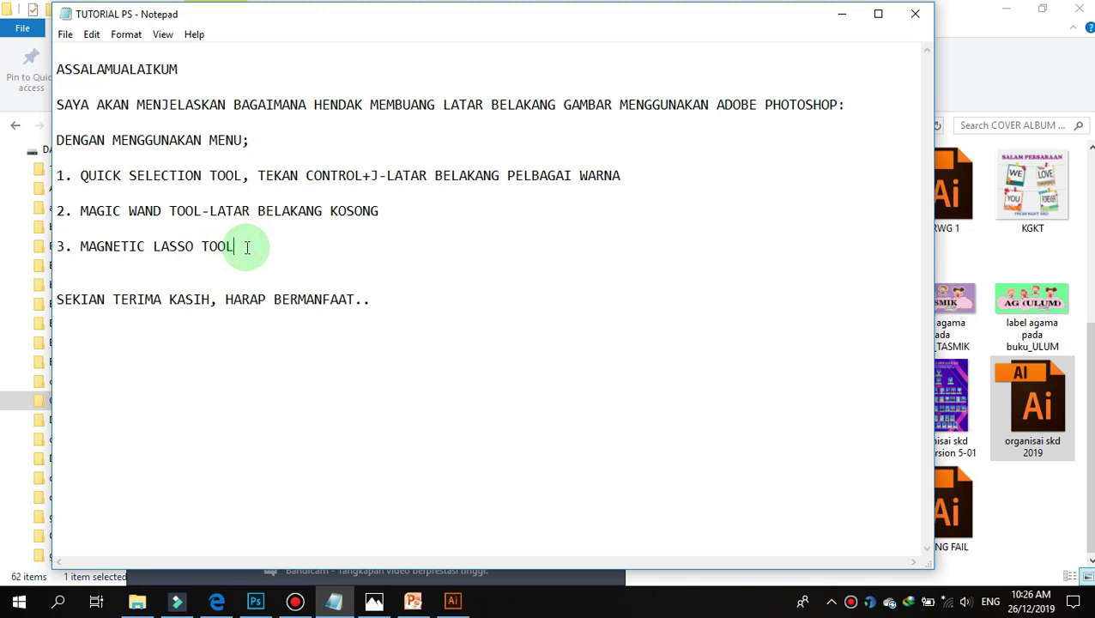
left_click_drag(388, 175, 618, 180)
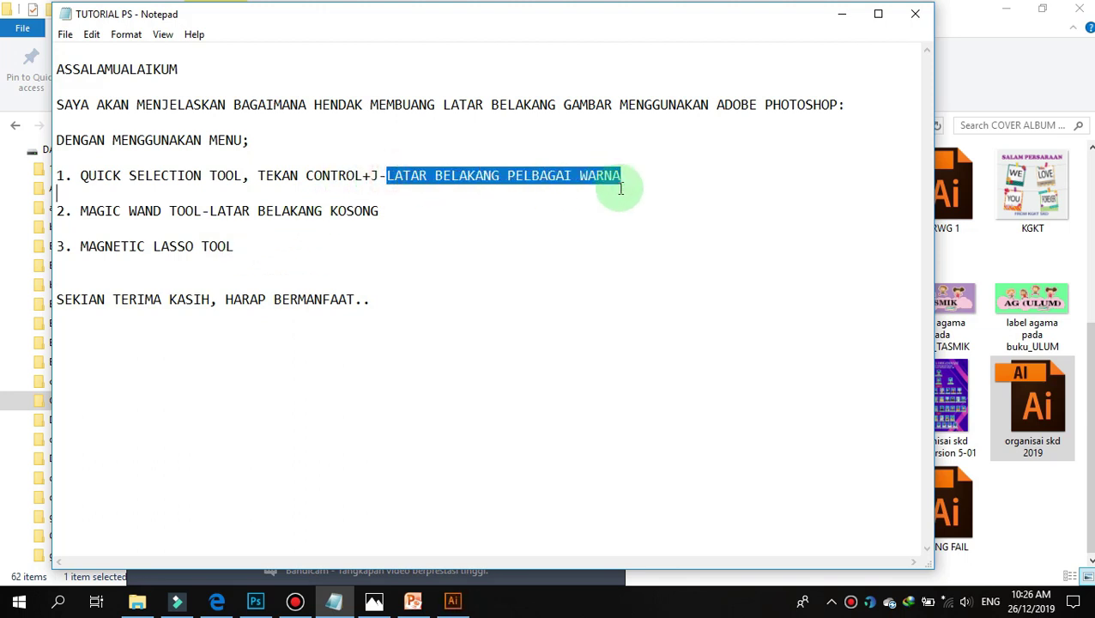
right_click(594, 175)
left_click(641, 225)
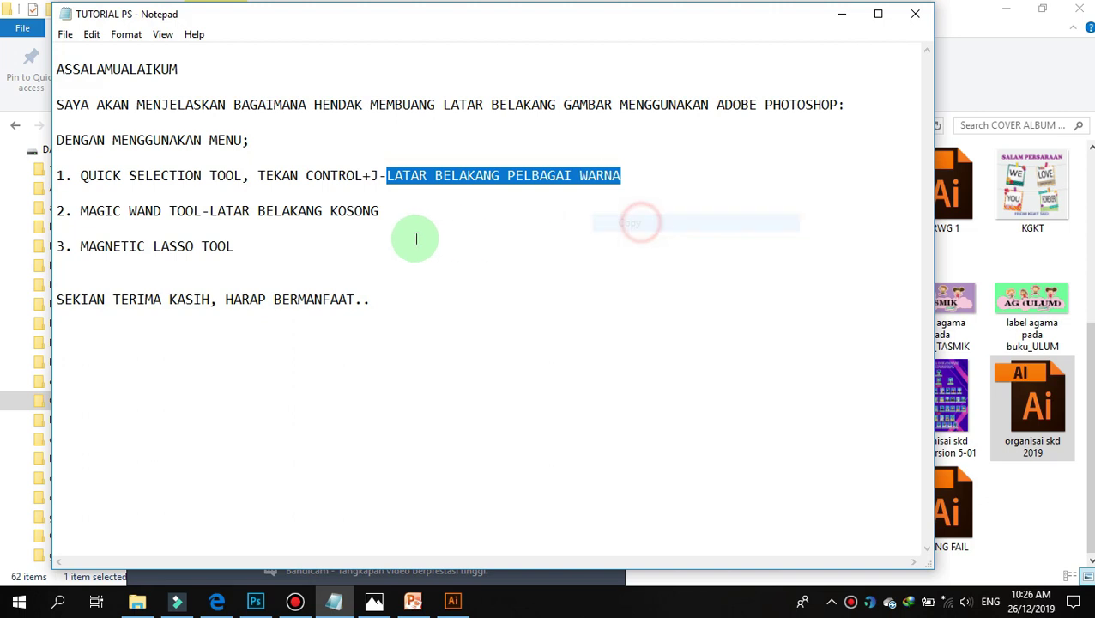
Paste the phrase after MAGNETIC LASSO TOOL with a hyphen, then switch to Illustrator.
left_click(243, 246)
right_click(246, 248)
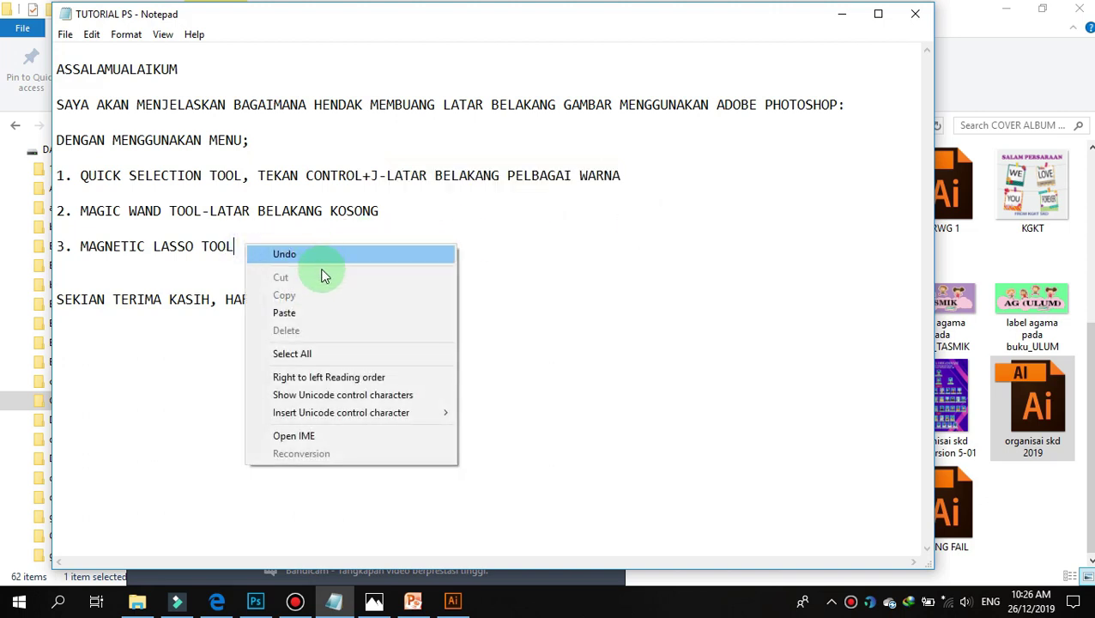
left_click(326, 312)
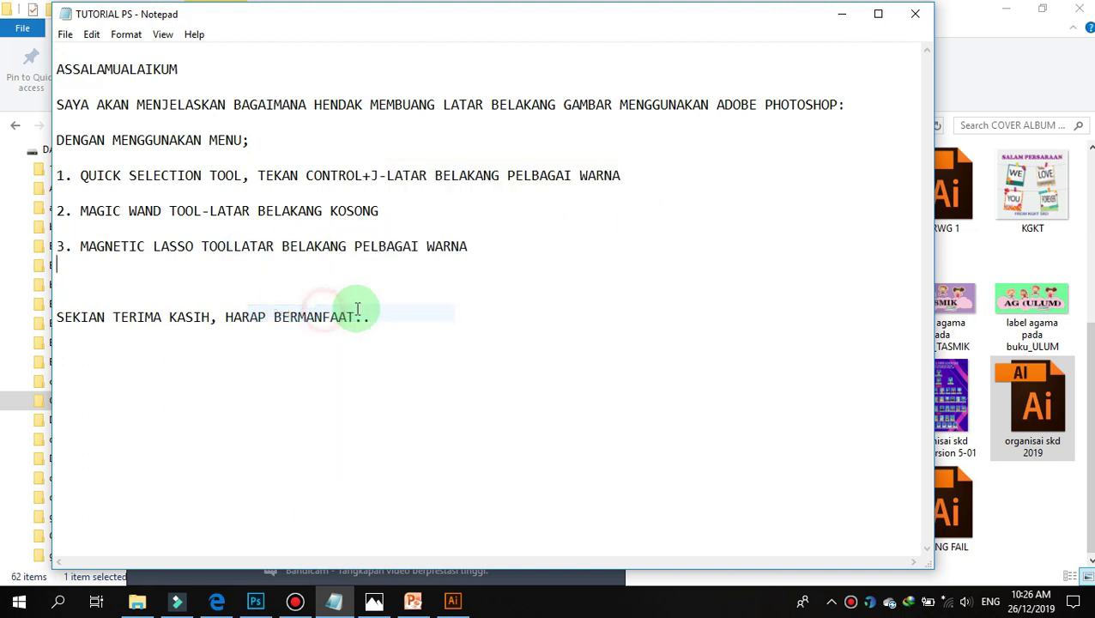
left_click(233, 248)
type("-")
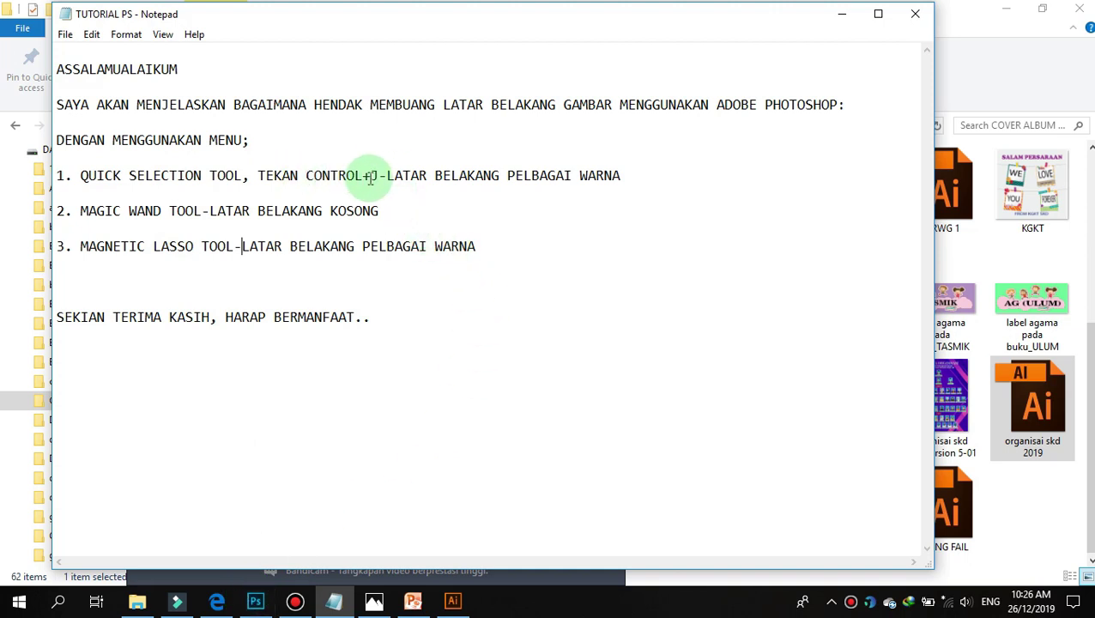
left_click(456, 606)
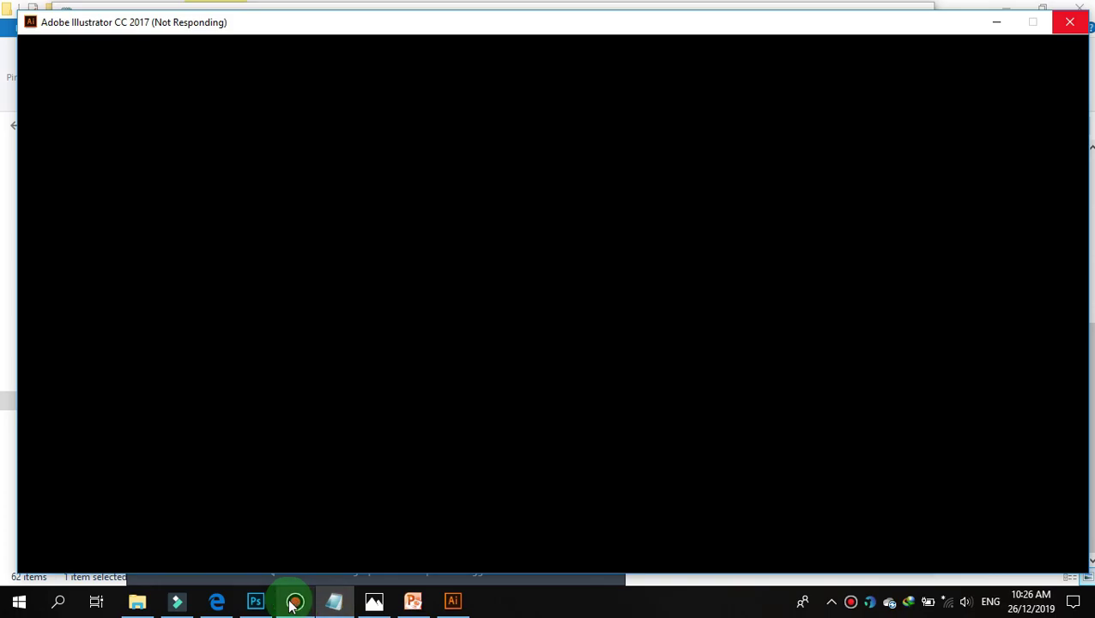
Close BURUNG.jpg and lencana.png in Photoshop discarding changes, then return to Illustrator.
left_click(259, 603)
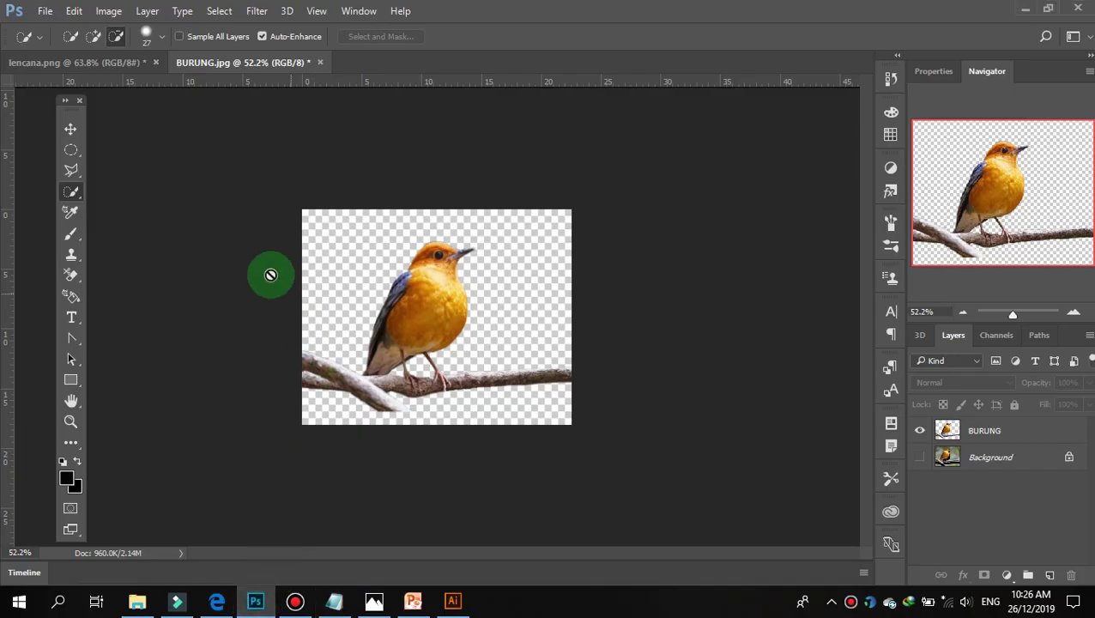
left_click(319, 62)
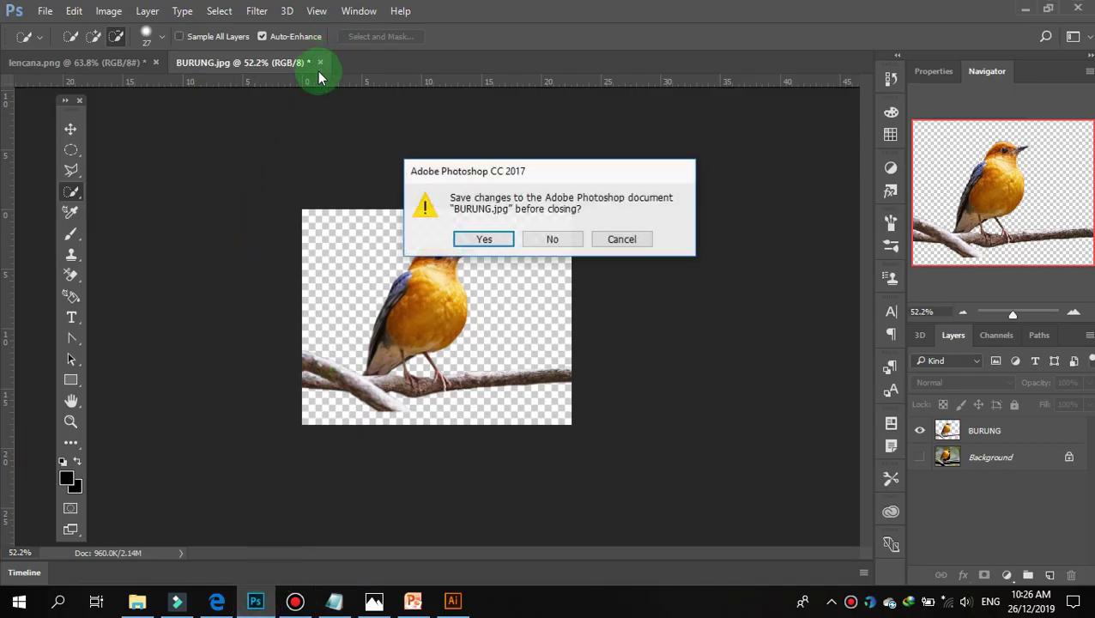
left_click(481, 241)
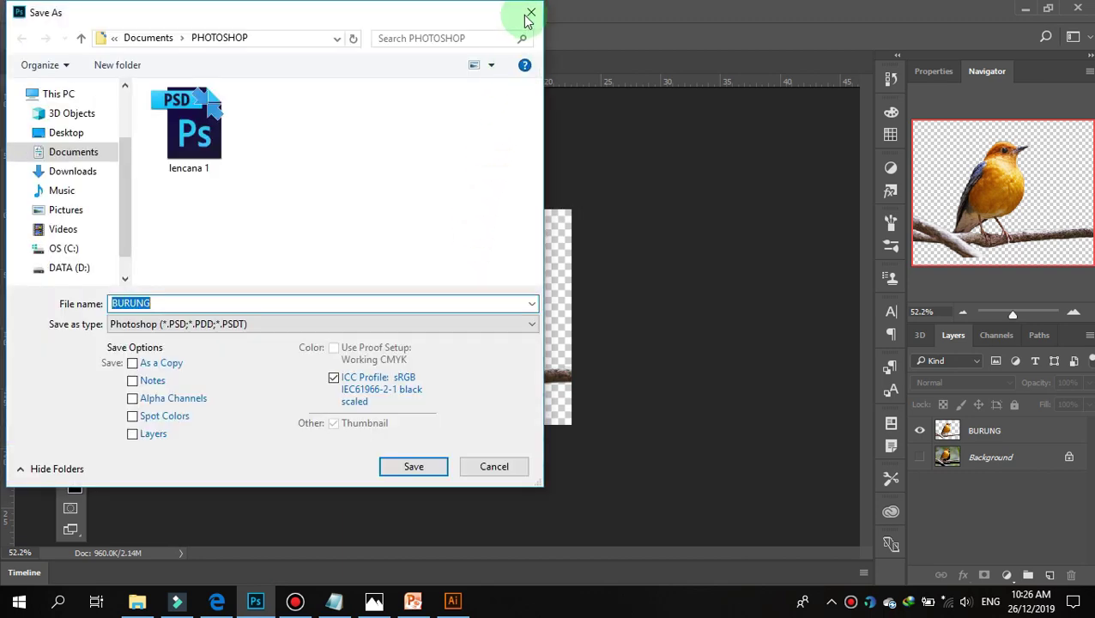
left_click(531, 12)
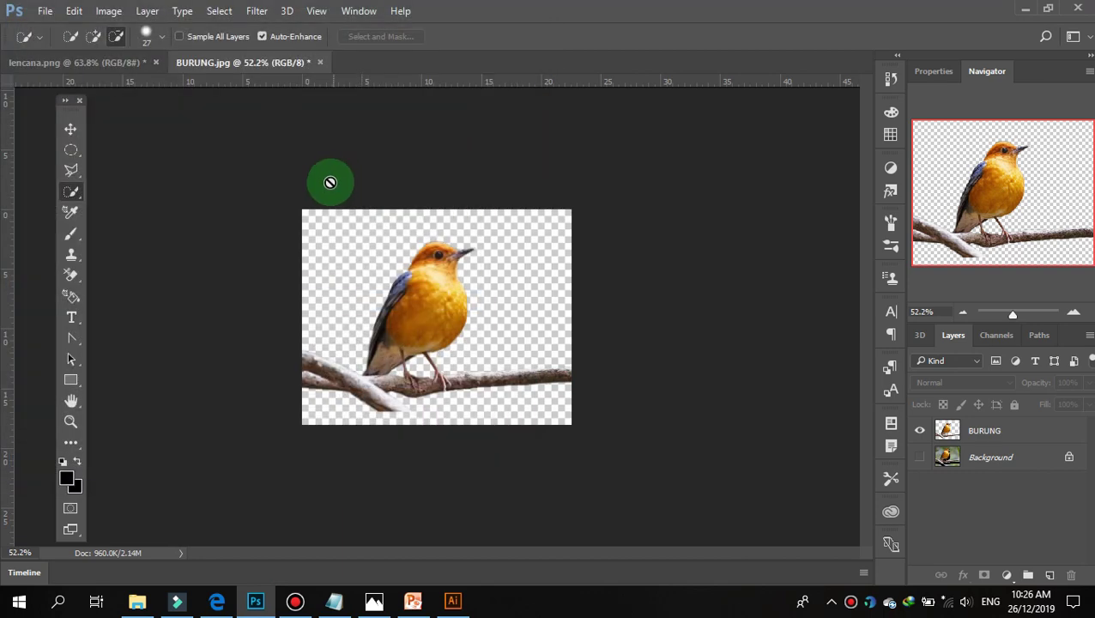
left_click(319, 62)
left_click(549, 238)
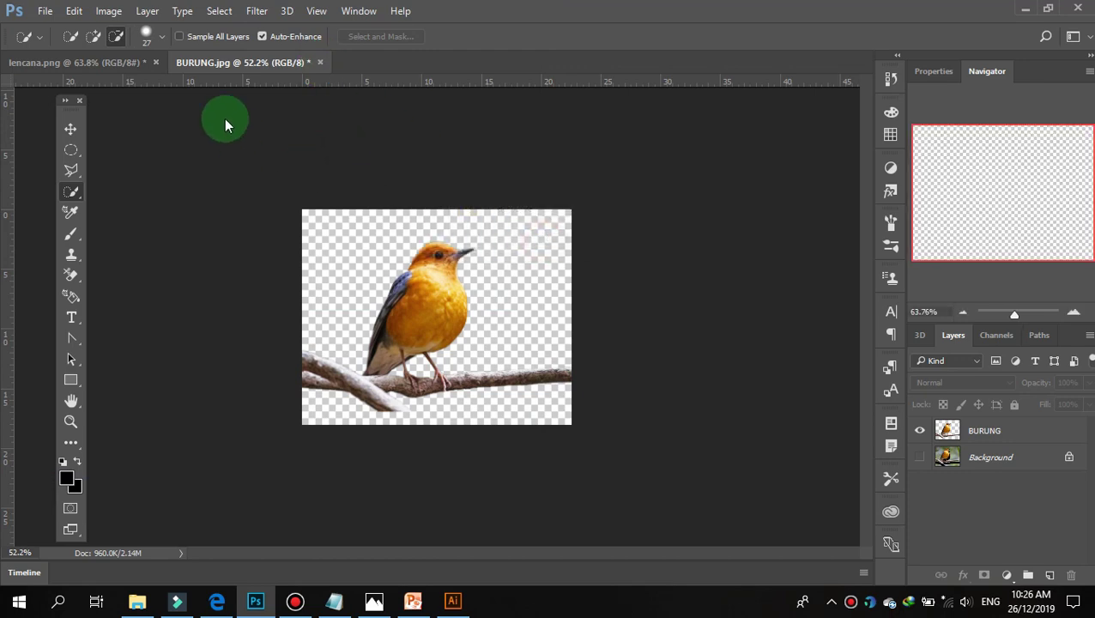
left_click(158, 63)
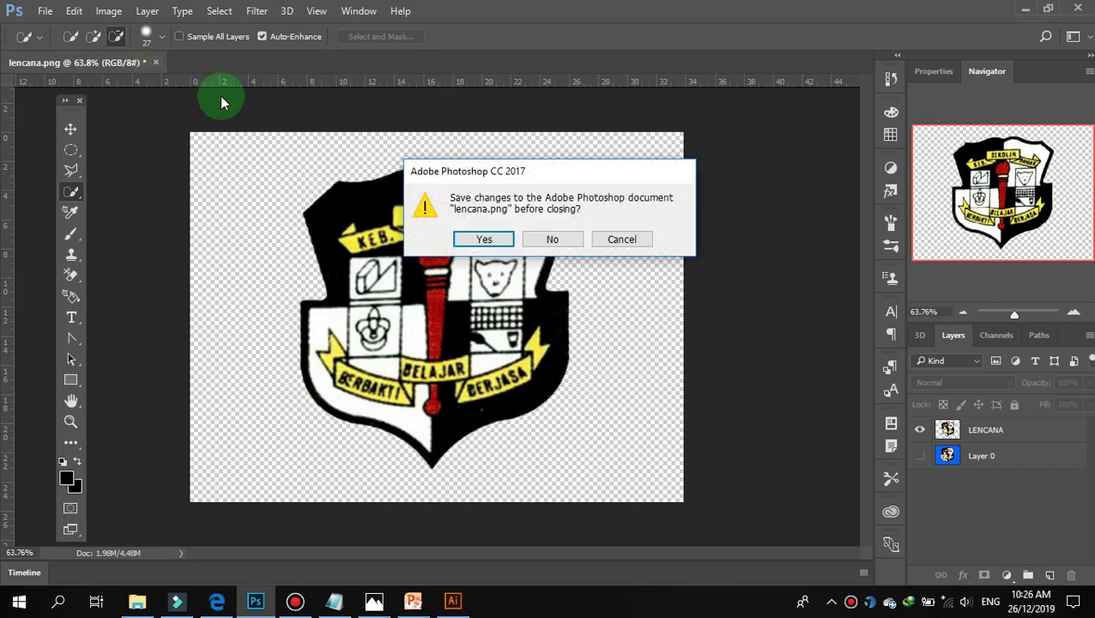
left_click(557, 240)
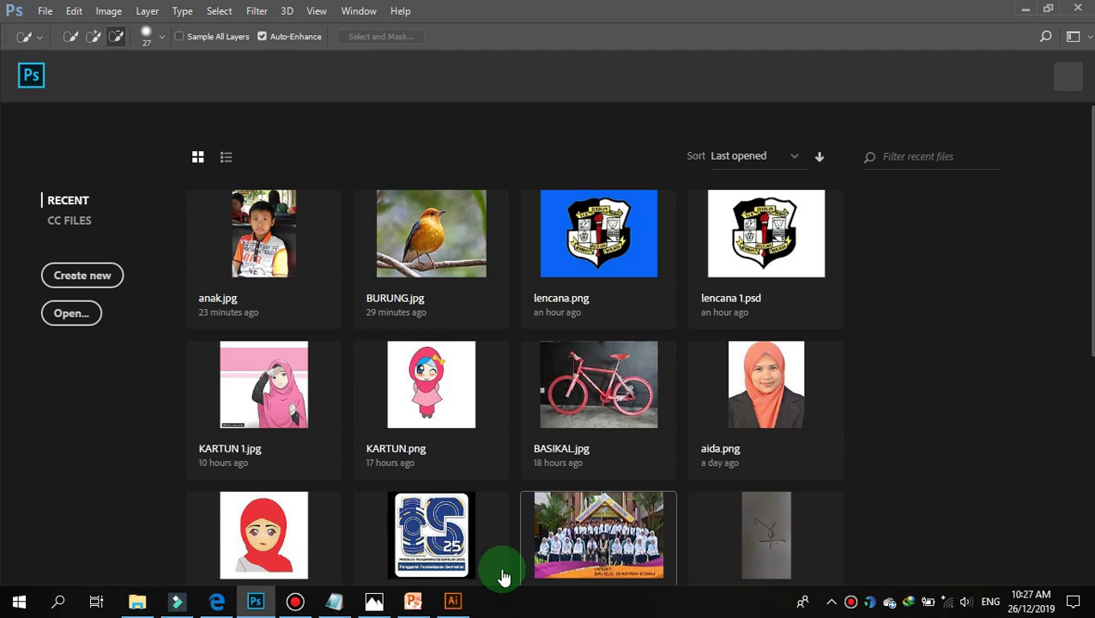
left_click(447, 610)
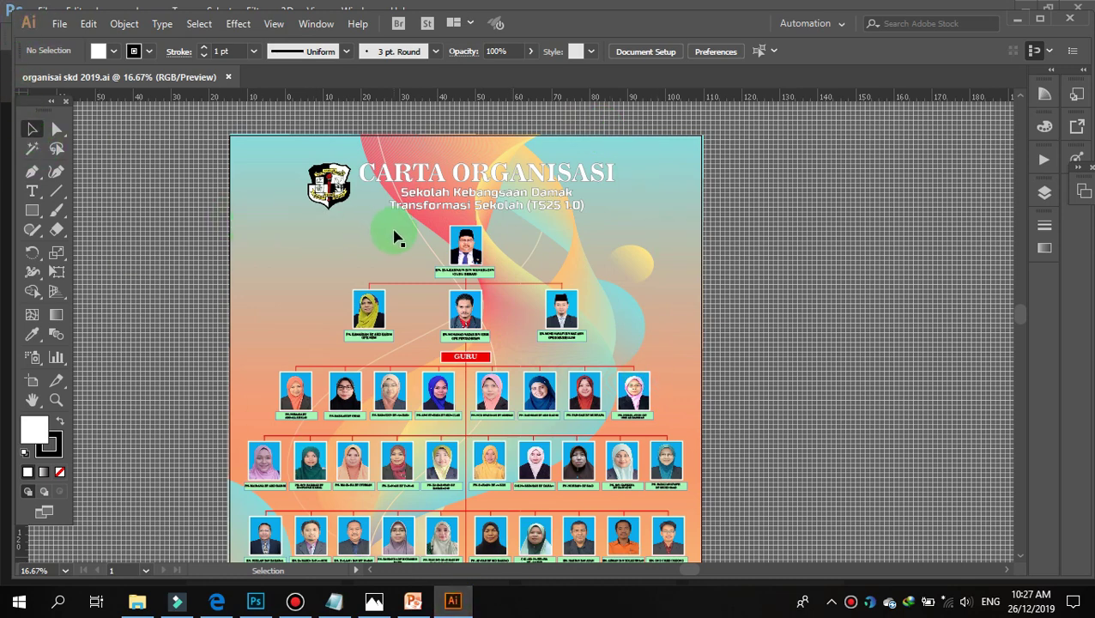
Scroll through the organisation chart and select its artwork group.
scroll(453, 249, "down", 1)
left_click(533, 223)
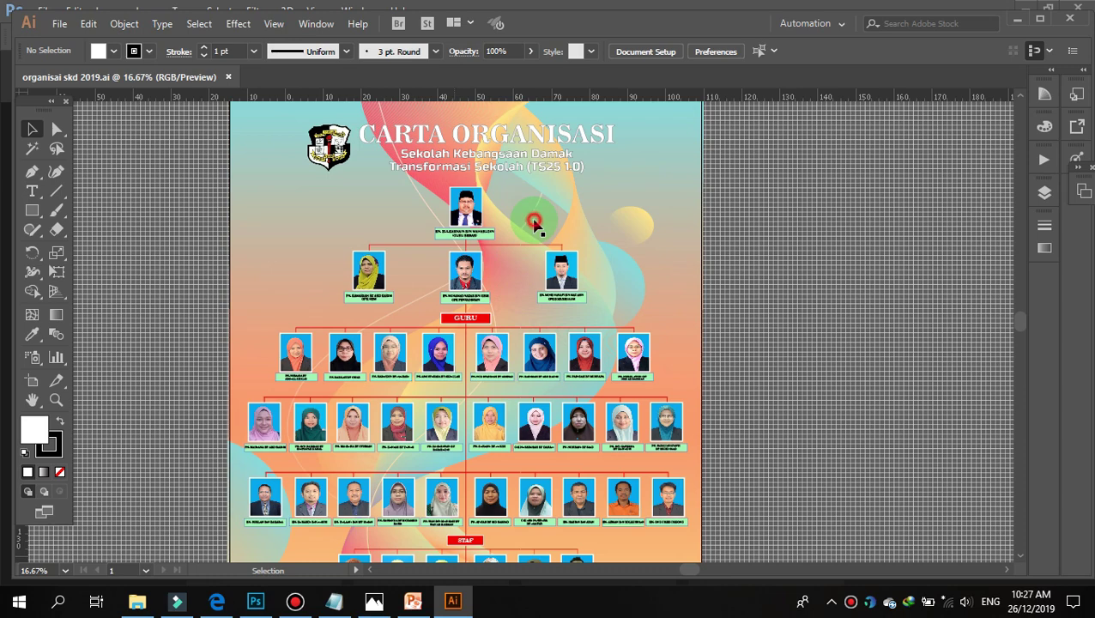
scroll(463, 205, "down", 2)
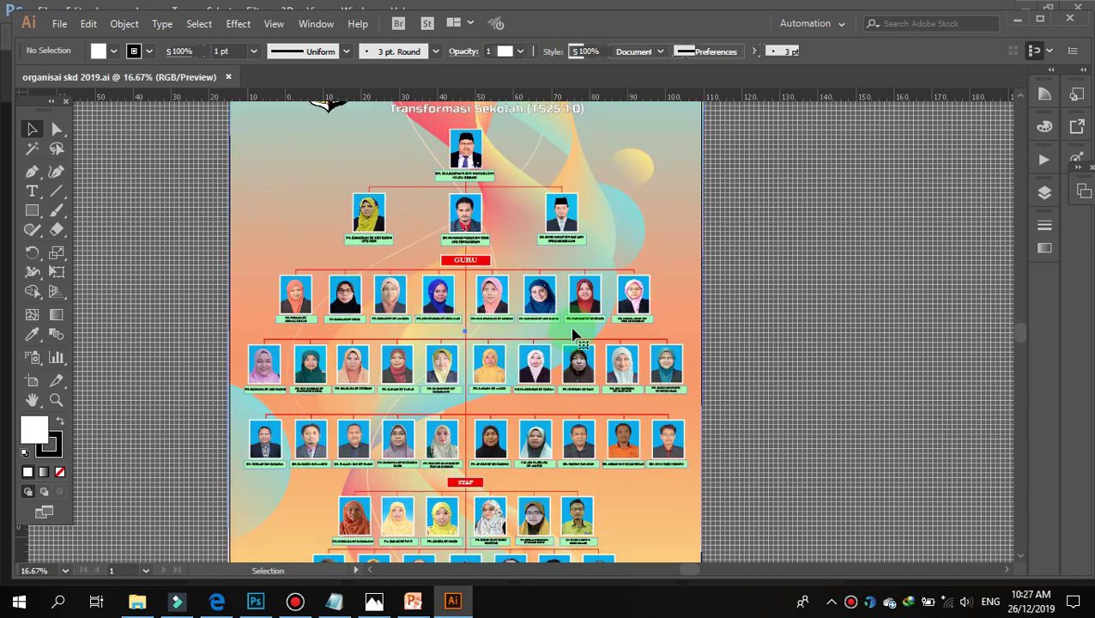
scroll(592, 429, "down", 2)
left_click(600, 441)
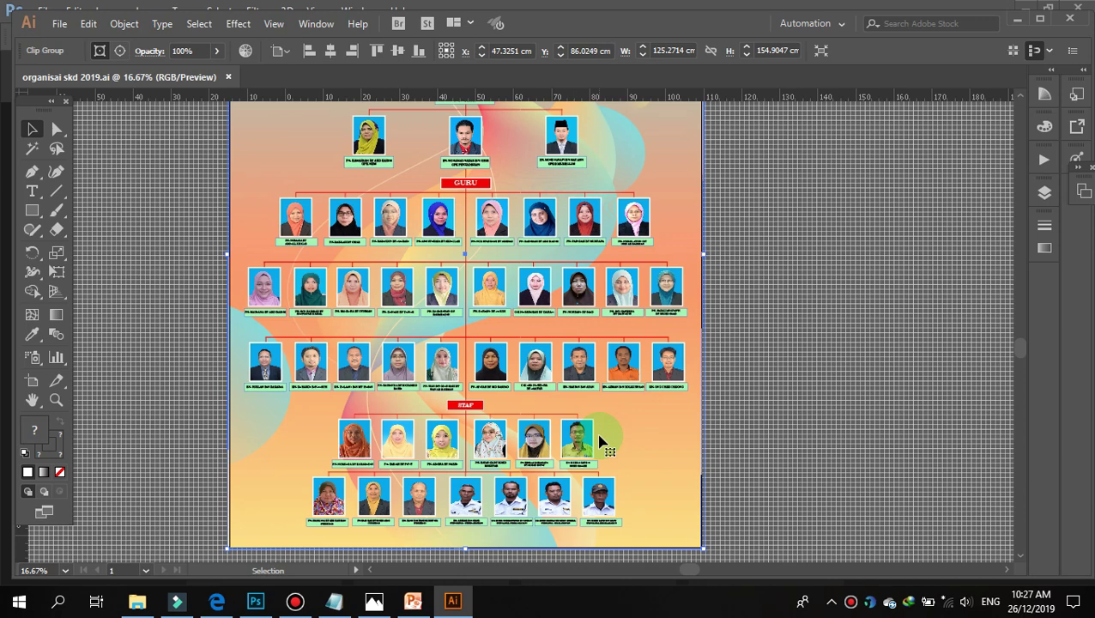
scroll(657, 364, "up", 3)
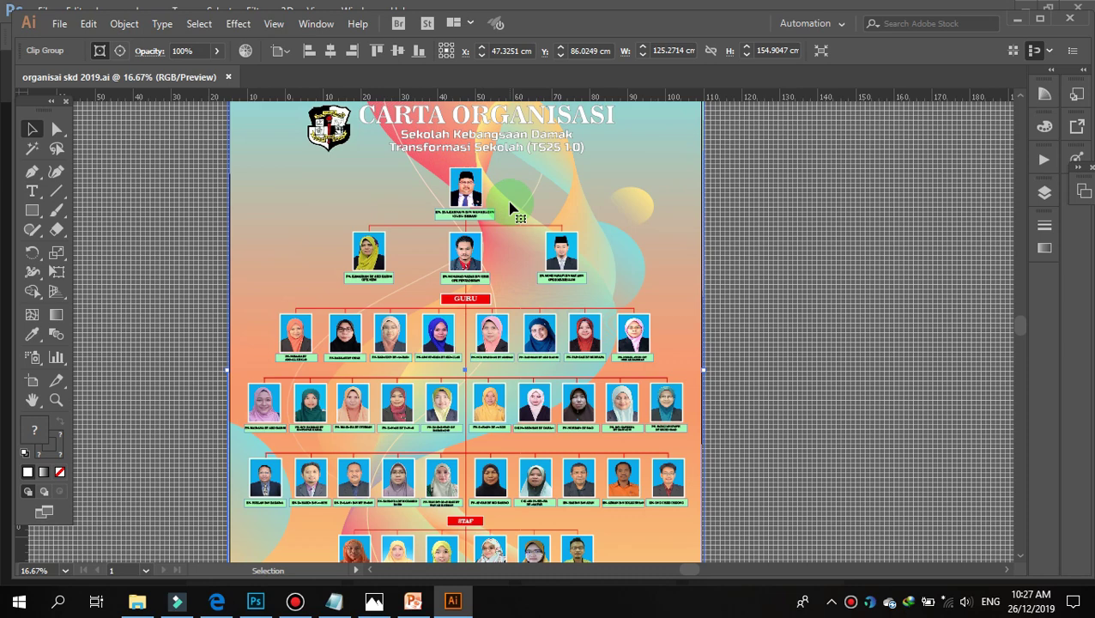
scroll(574, 206, "up", 2)
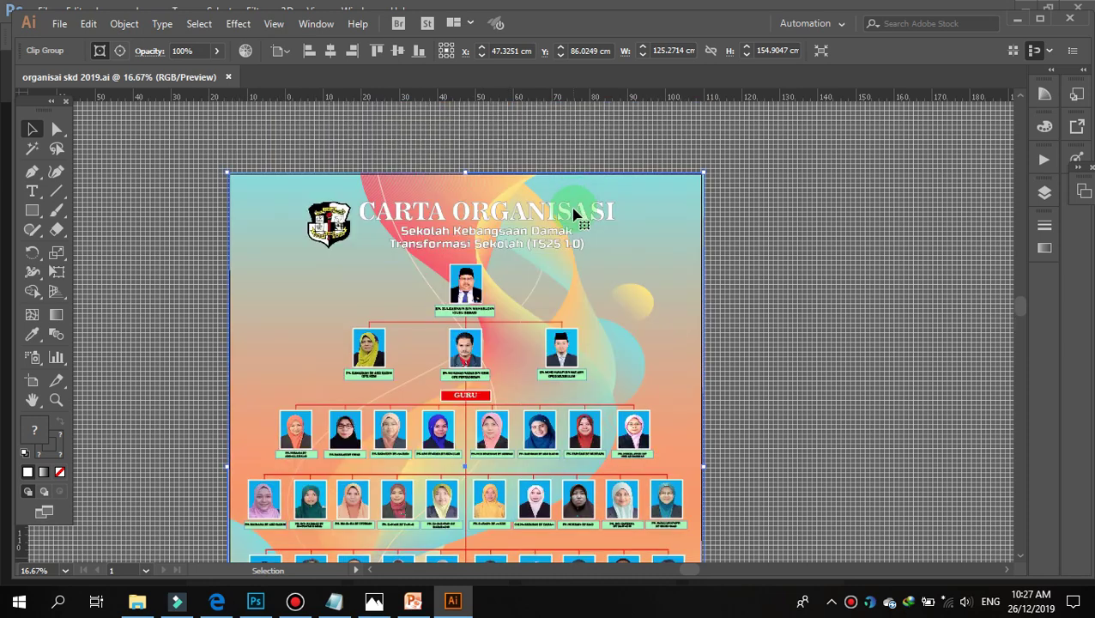
scroll(572, 214, "down", 2)
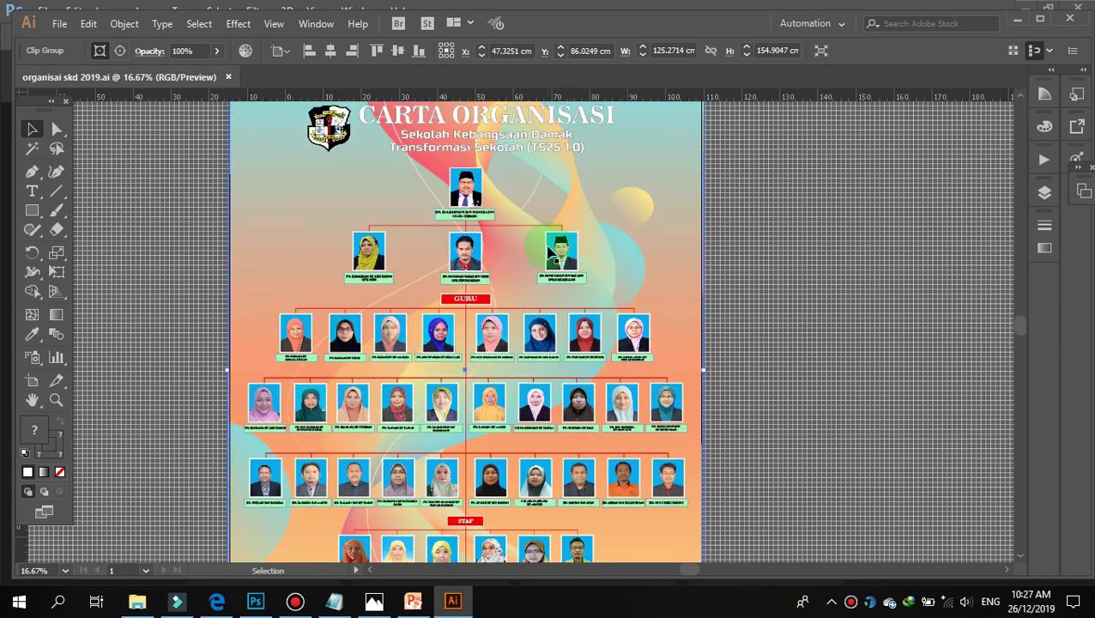
scroll(549, 250, "down", 2)
scroll(549, 251, "down", 2)
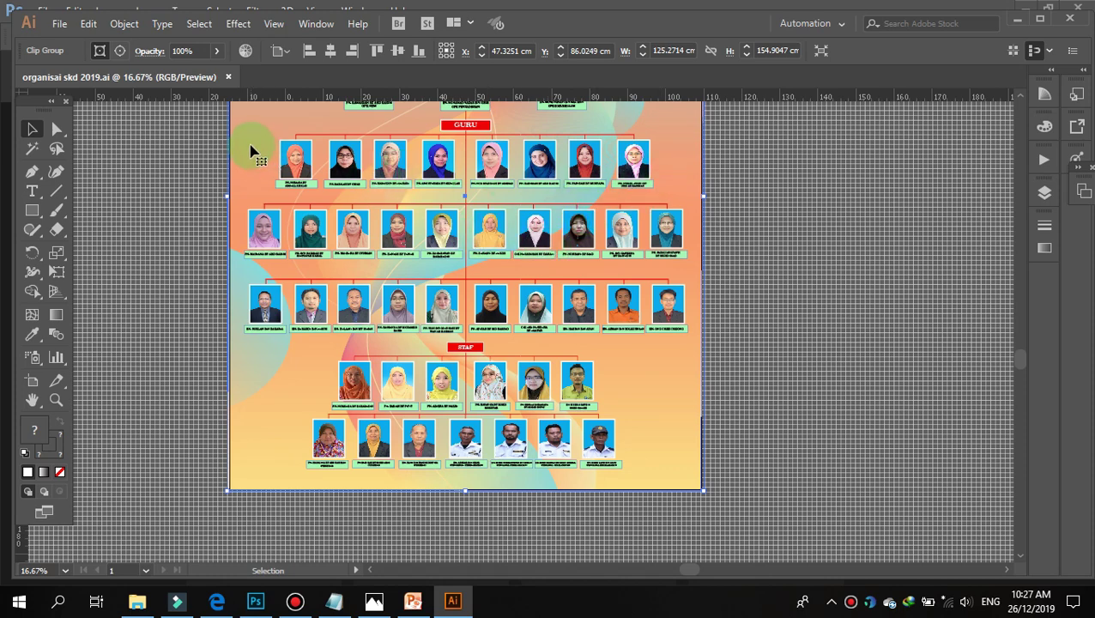
Check the Layers panel, then bring back the COVER ALBUM & frame folder.
left_click(1044, 192)
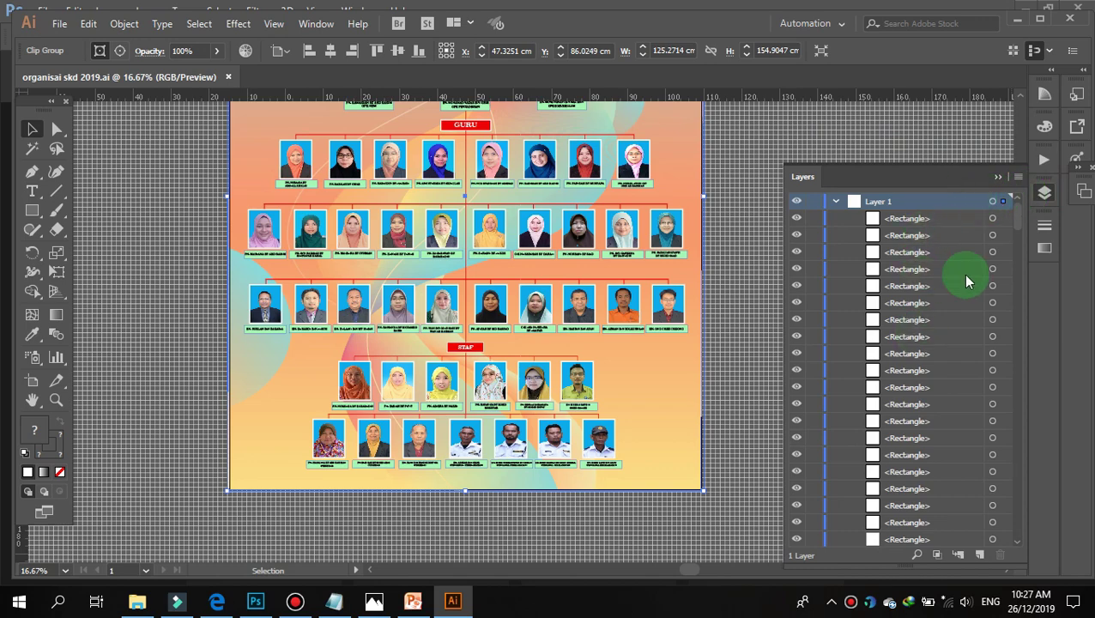
left_click(999, 179)
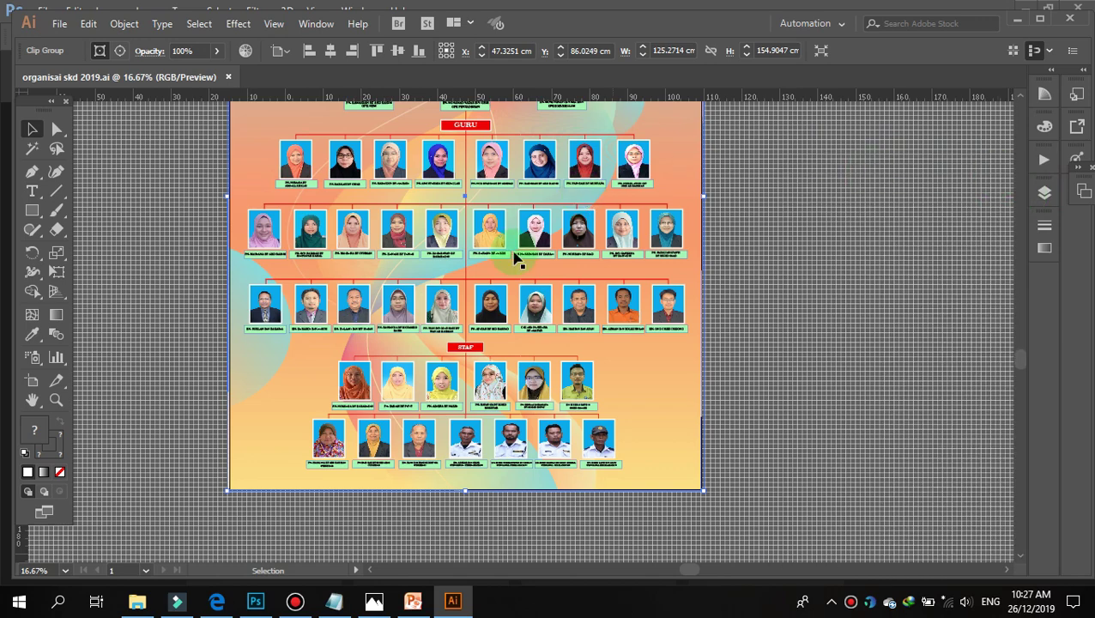
scroll(380, 219, "up", 2)
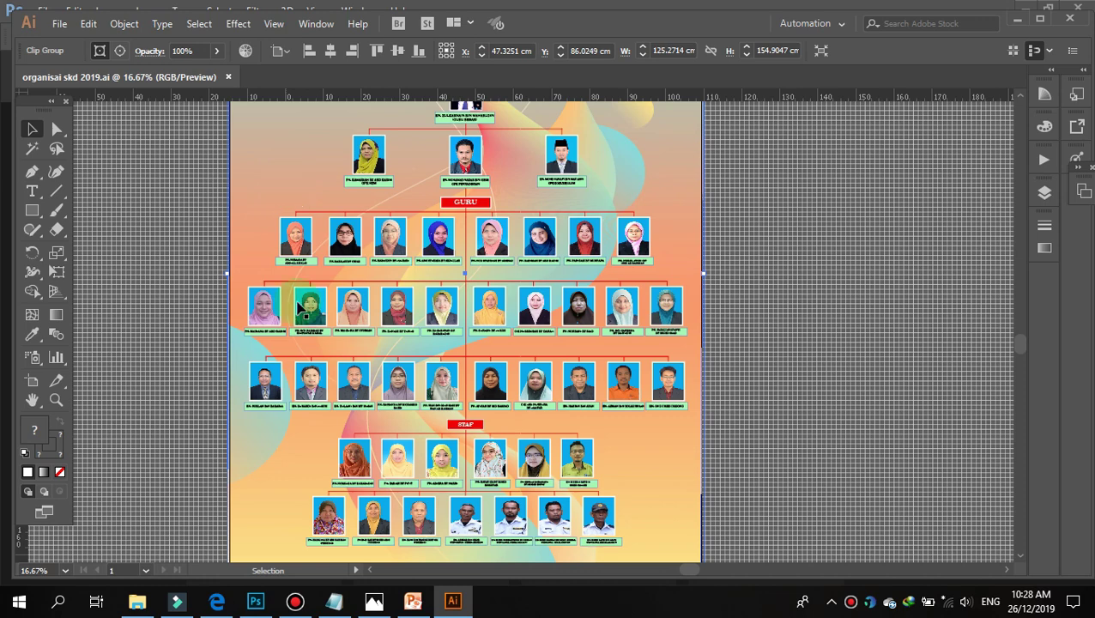
left_click(137, 603)
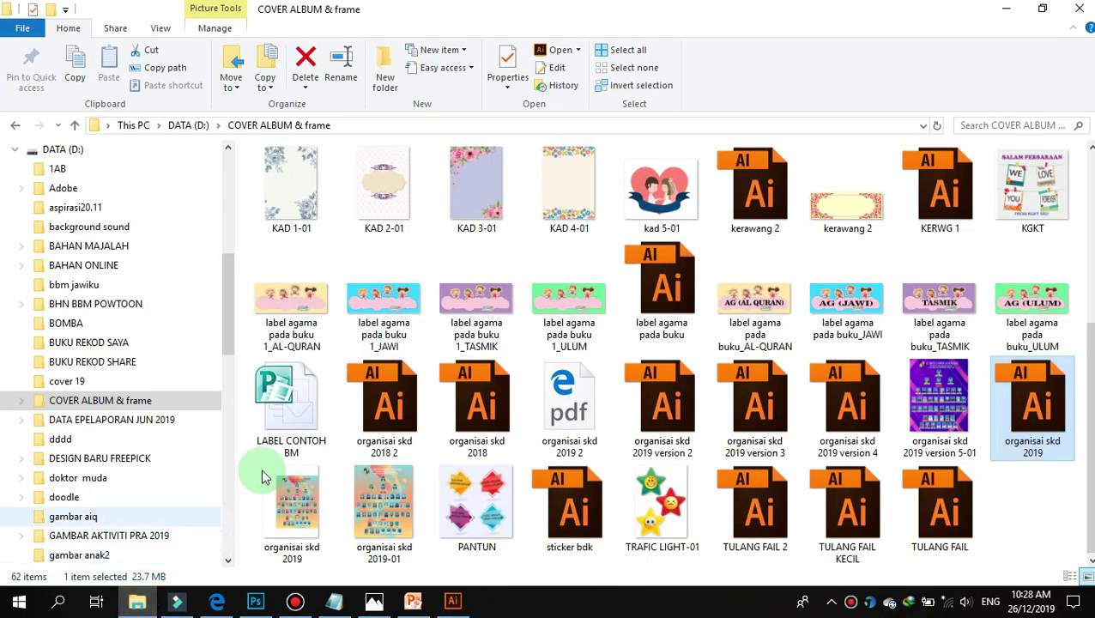
Open abstract-background-purple-tones.zip from the DESIGN BARU FREEPICK folder in WinRAR.
mouse_move(89, 342)
scroll(137, 342, "down", 1)
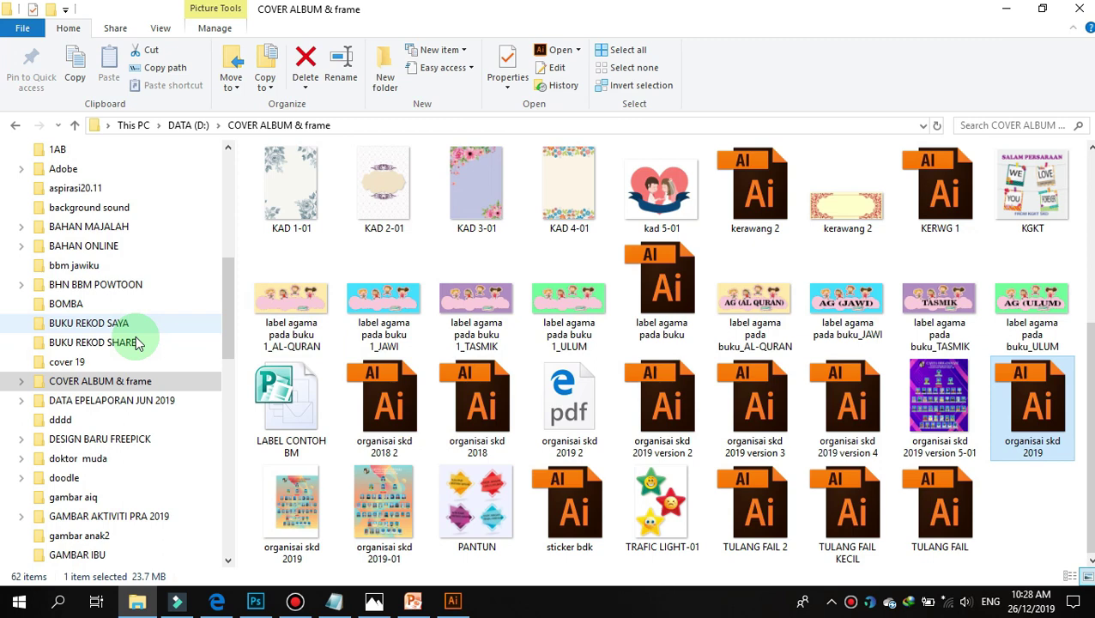
left_click(135, 441)
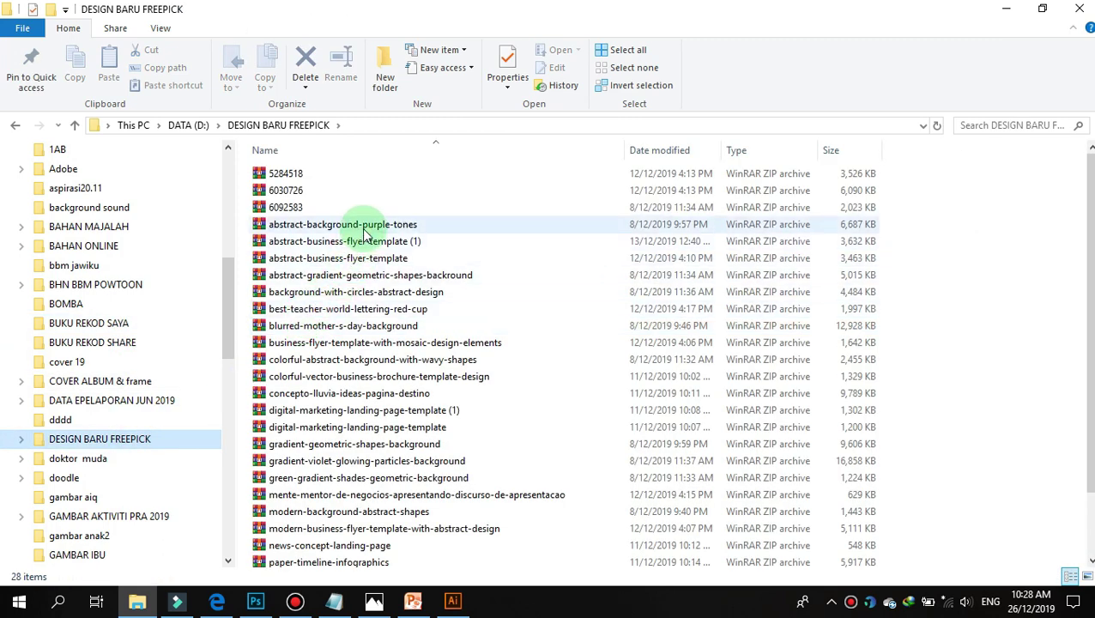
left_click(367, 227)
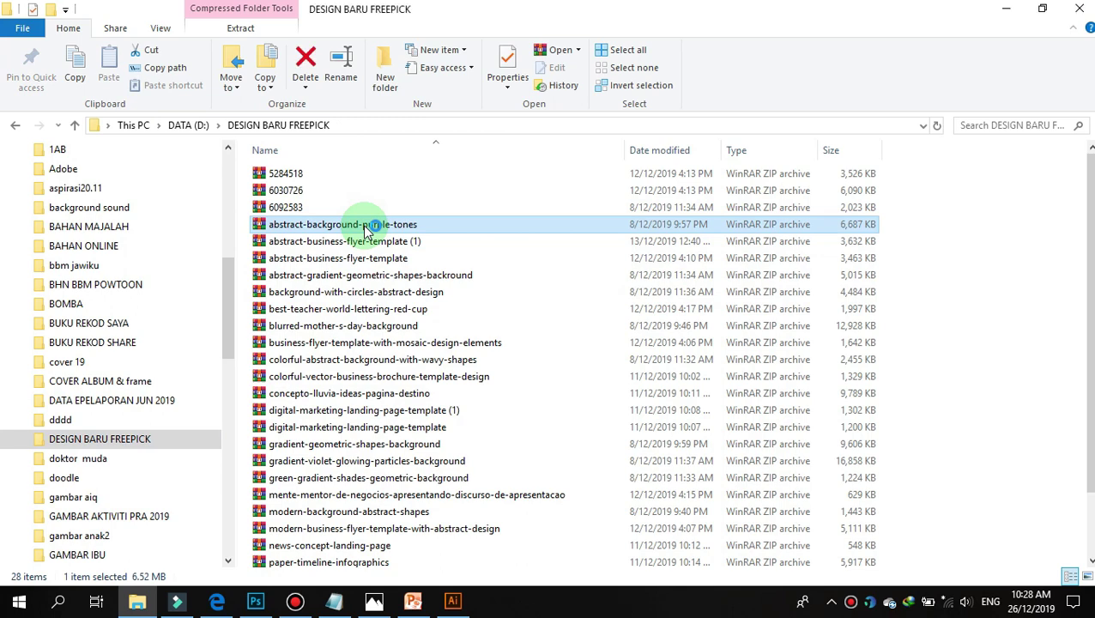
double_click(365, 226)
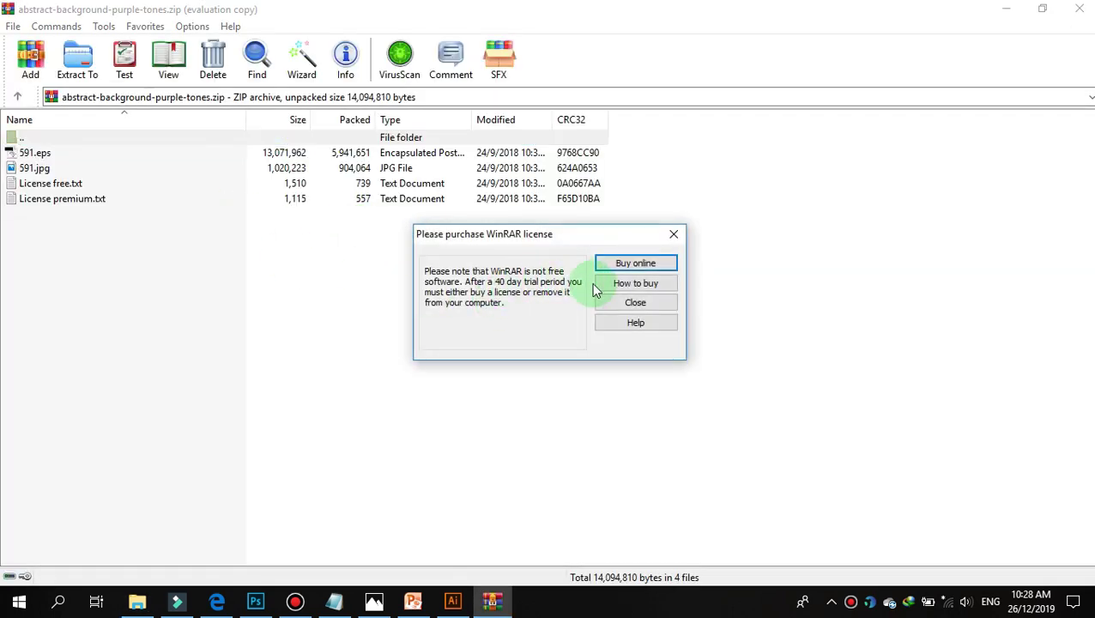
Dismiss the WinRAR licence reminder and view 591.jpg from the archive in Photos.
left_click(618, 302)
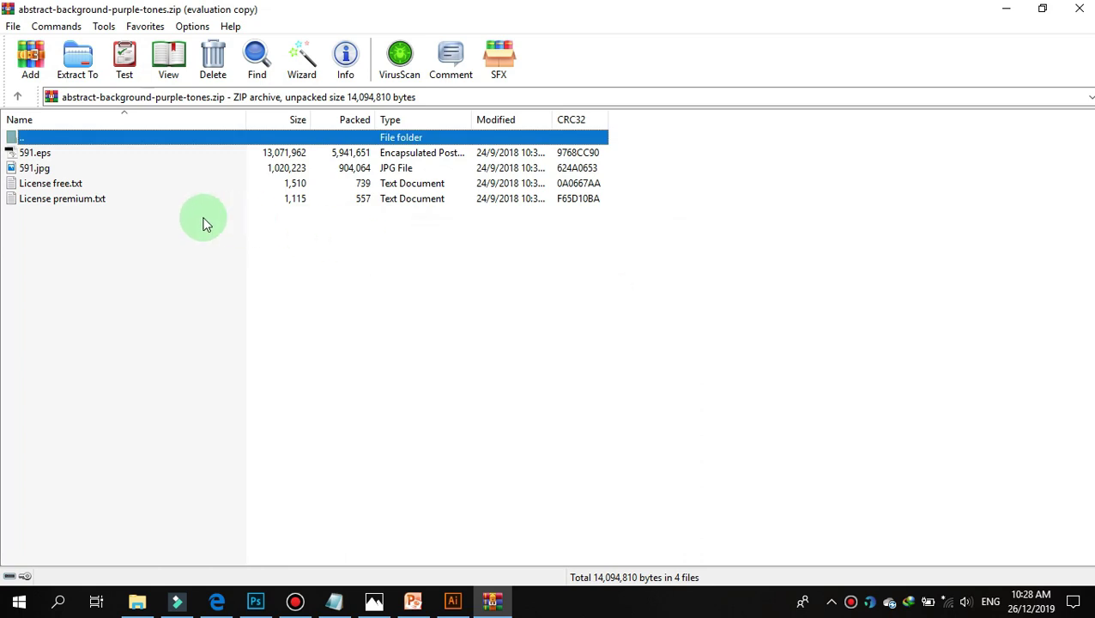
double_click(36, 169)
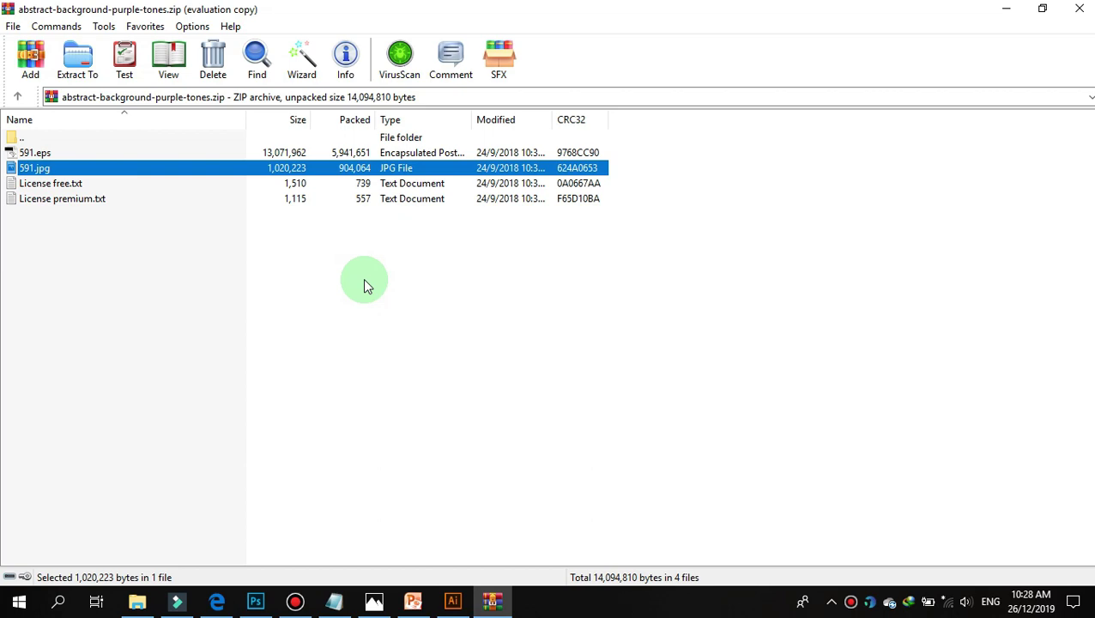
double_click(31, 169)
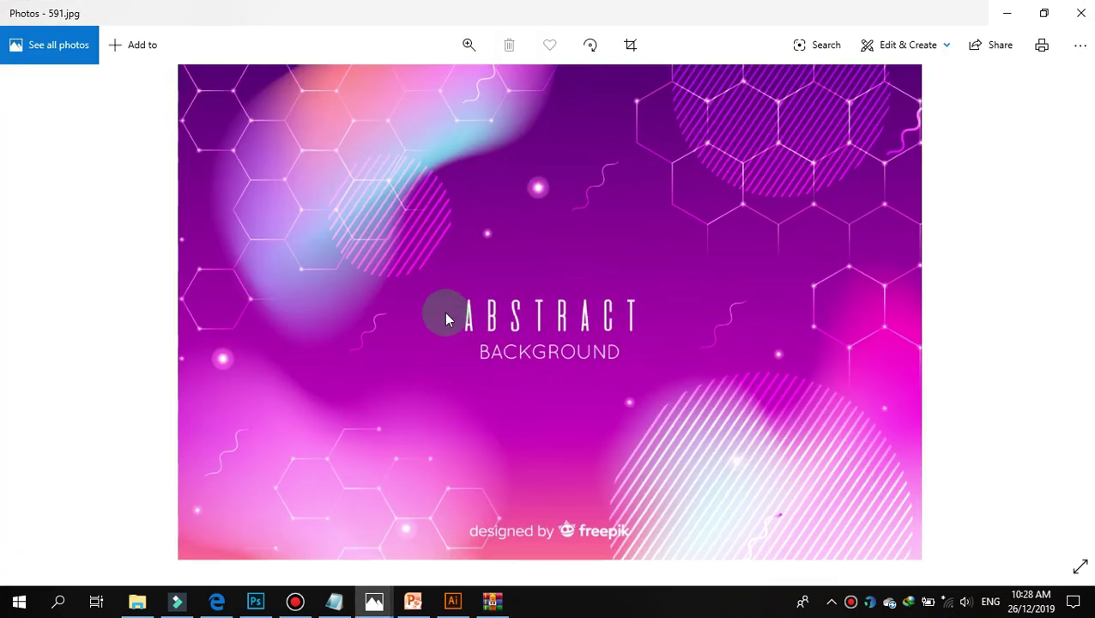
Close the 591.jpg preview and open 591.eps from the archive in Illustrator.
left_click(466, 314)
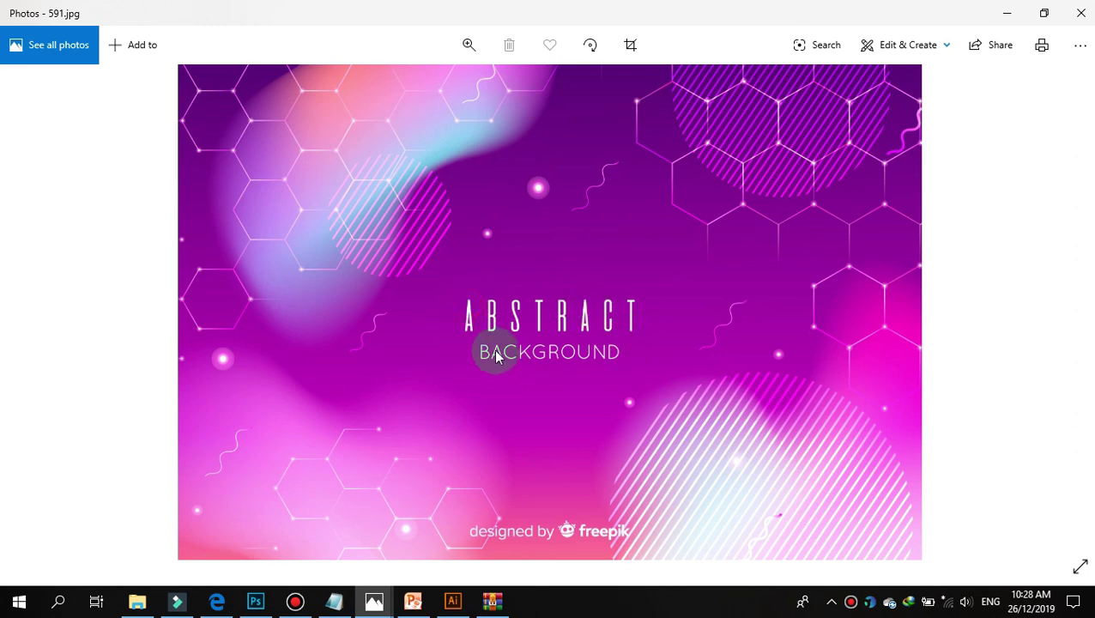
left_click(468, 324)
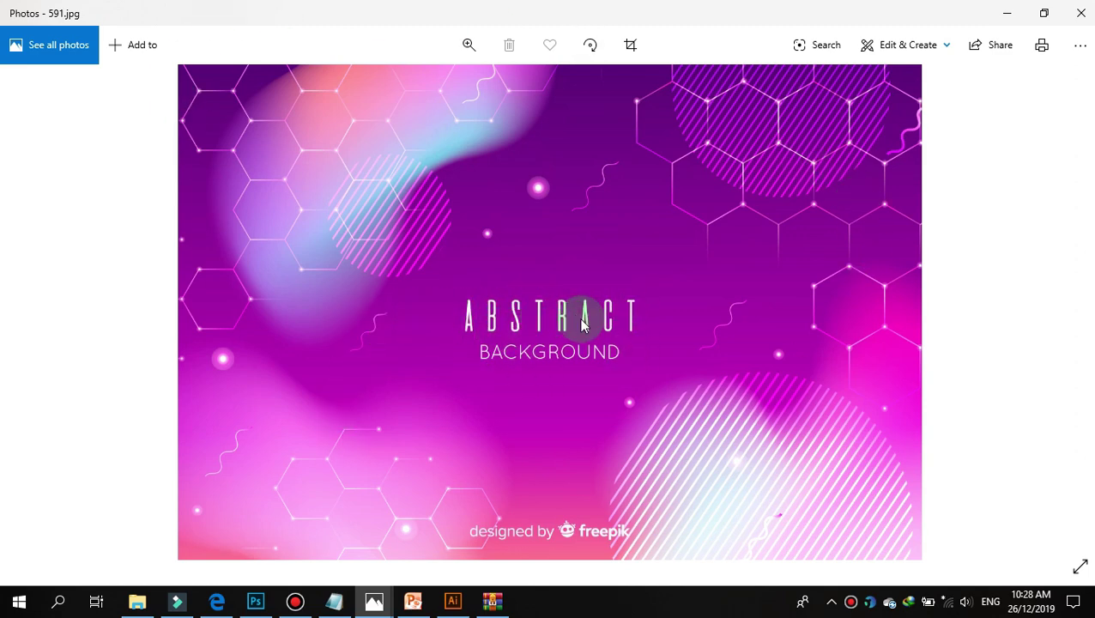
left_click(1080, 13)
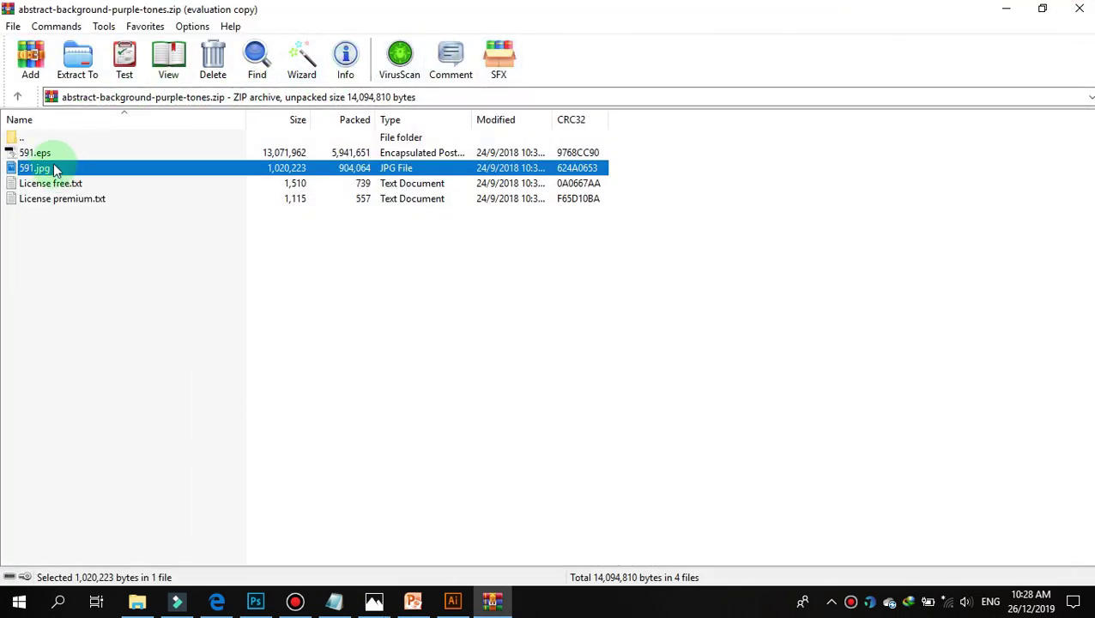
left_click(33, 155)
double_click(35, 155)
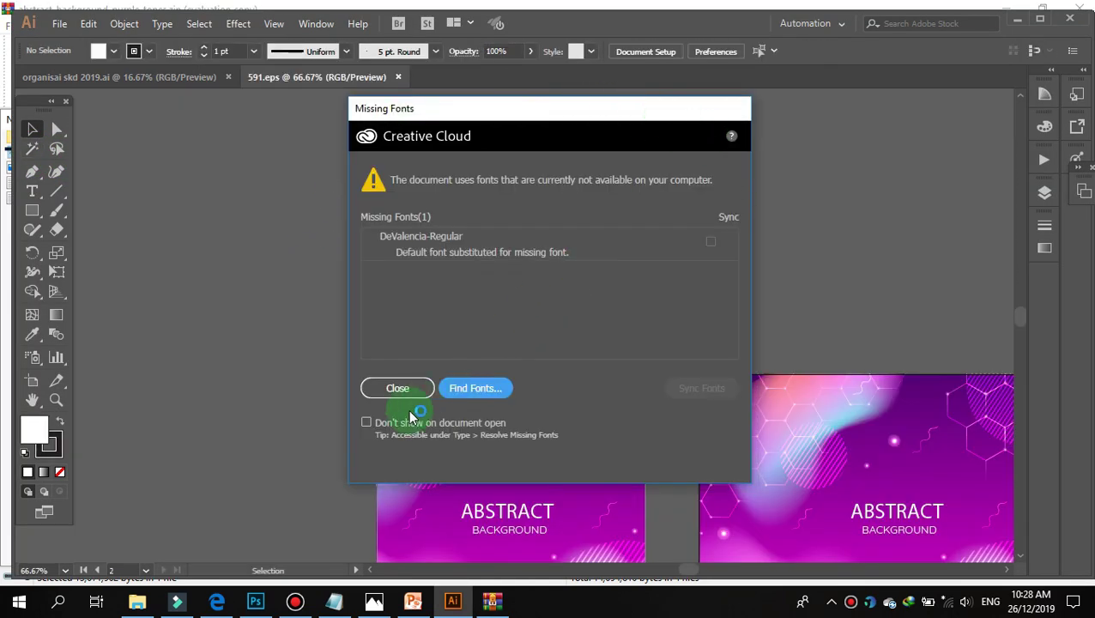
Dismiss the Missing Fonts warning and isolate the left background artwork for editing.
left_click(410, 388)
scroll(510, 407, "down", 1)
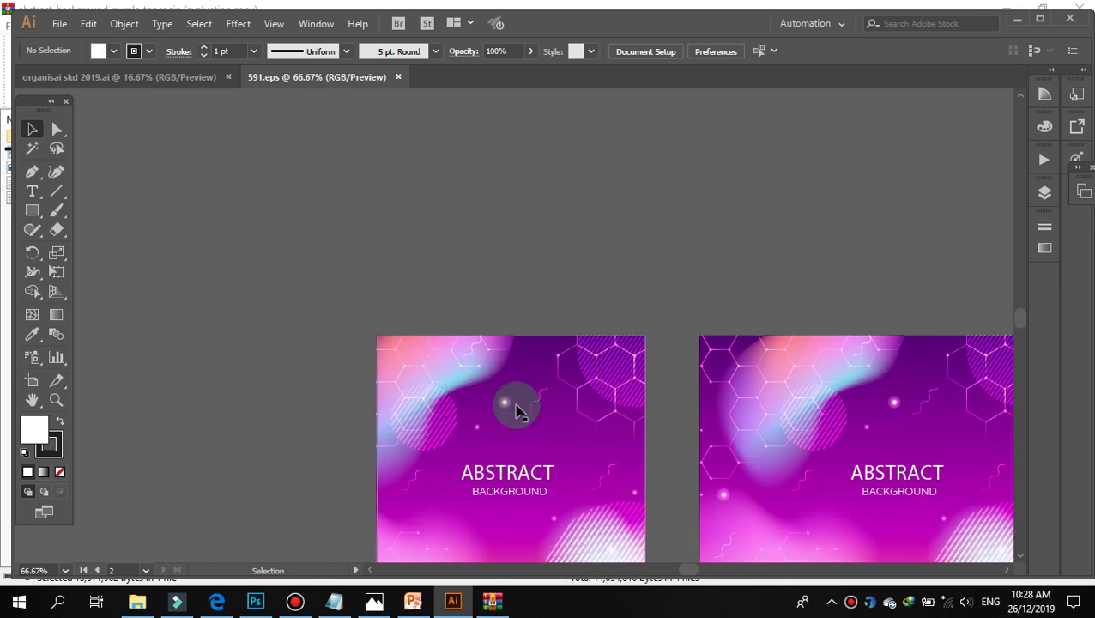
left_click(496, 475)
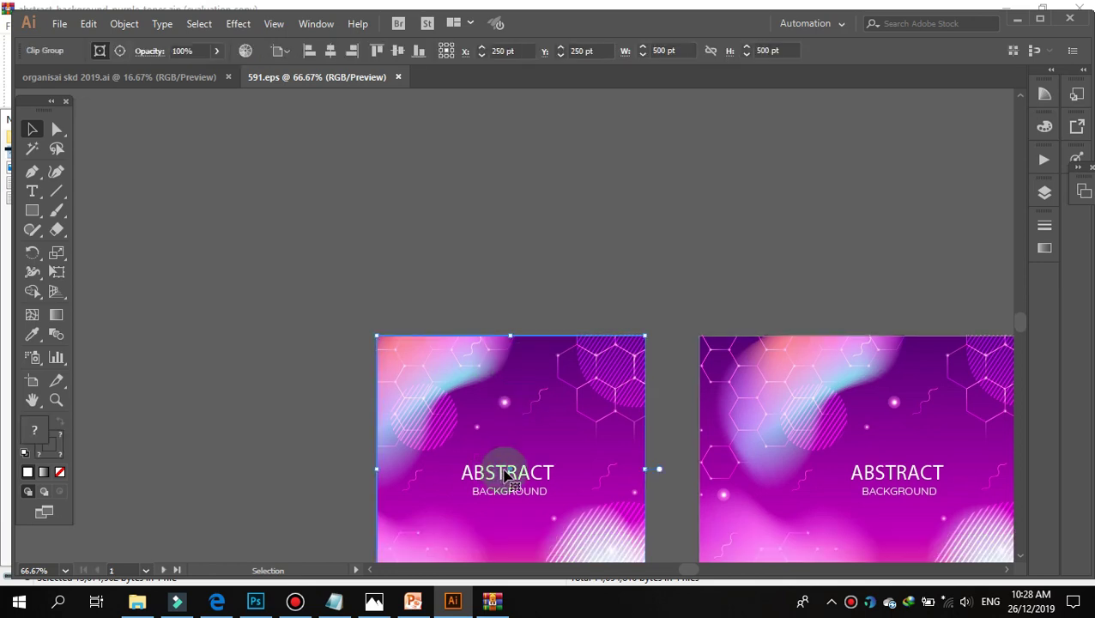
scroll(506, 475, "down", 2)
double_click(485, 398)
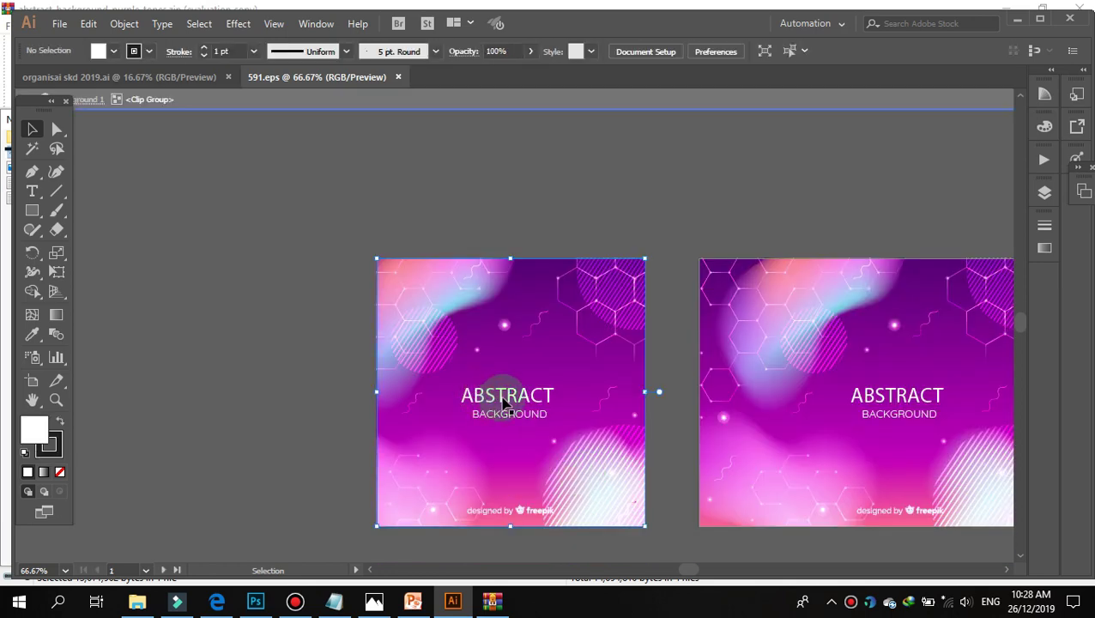
left_click(498, 396)
key("Delete")
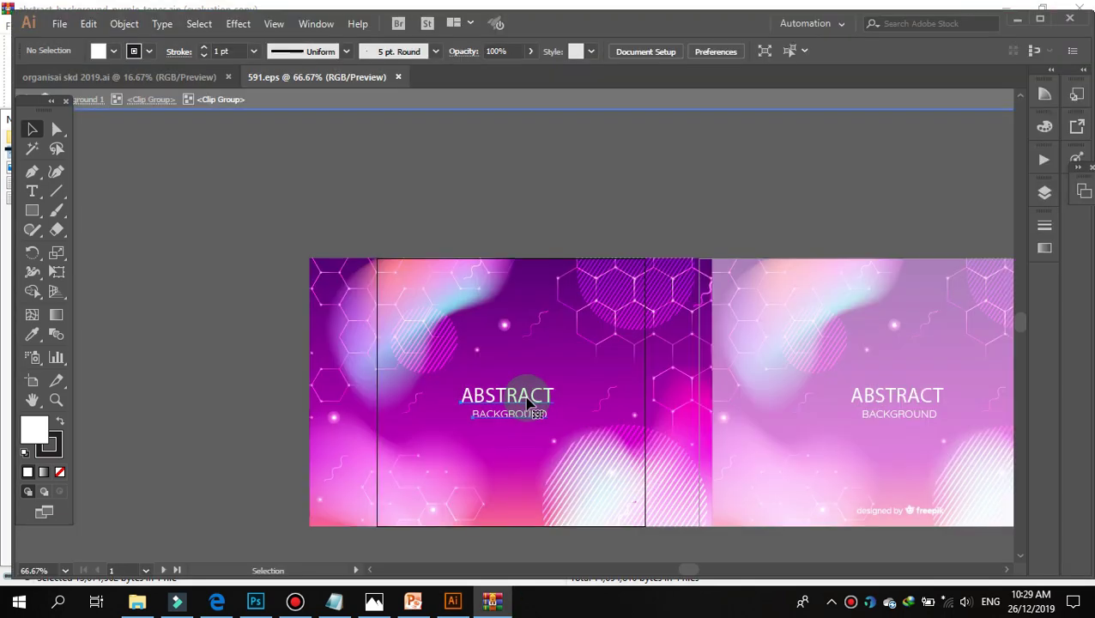
Delete the ABSTRACT title and BACKGROUND subtitle text from the left artwork.
key("t")
left_click(522, 396)
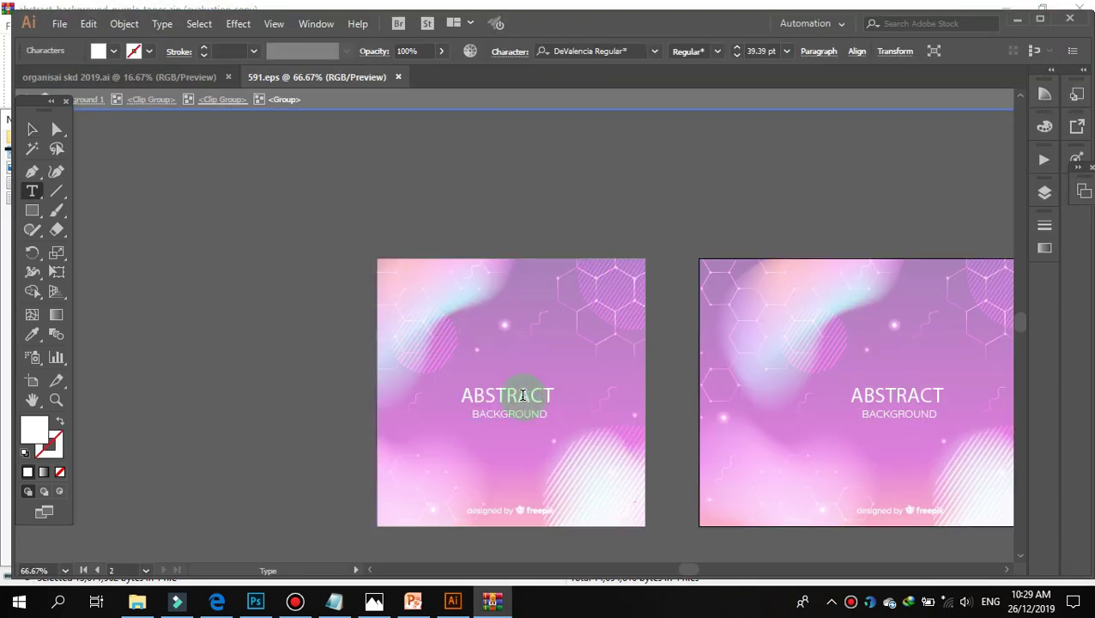
key("ctrl+a")
key("Delete")
left_click_drag(472, 414, 549, 414)
key("Delete")
left_click(31, 129)
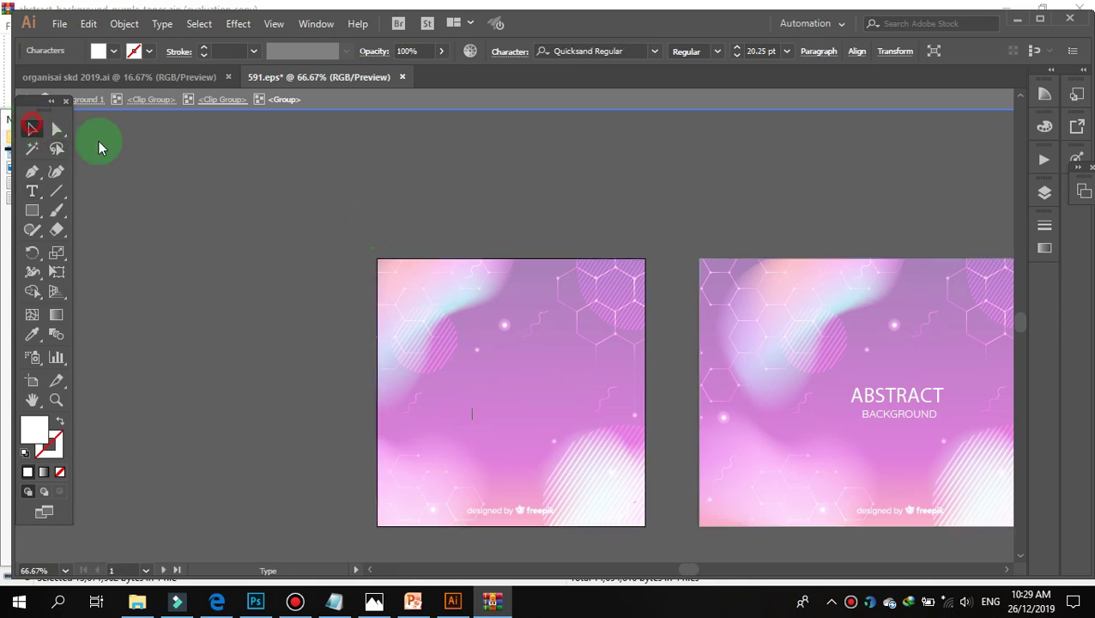
Enter the left background's inner clip group and delete its large gradient-filled path.
left_click(494, 429)
double_click(540, 241)
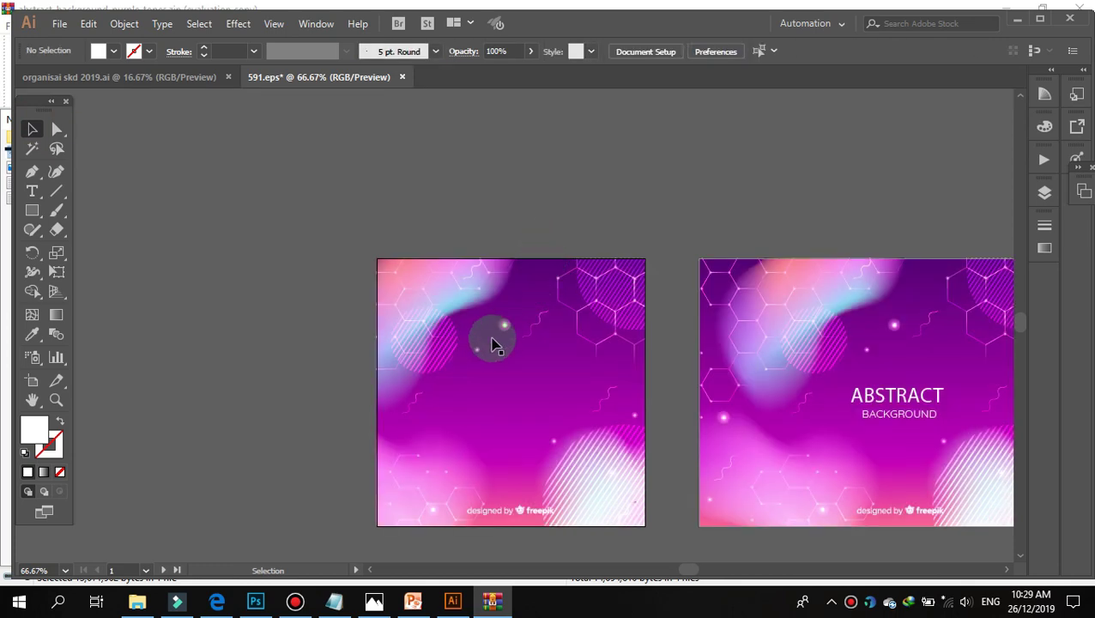
double_click(504, 329)
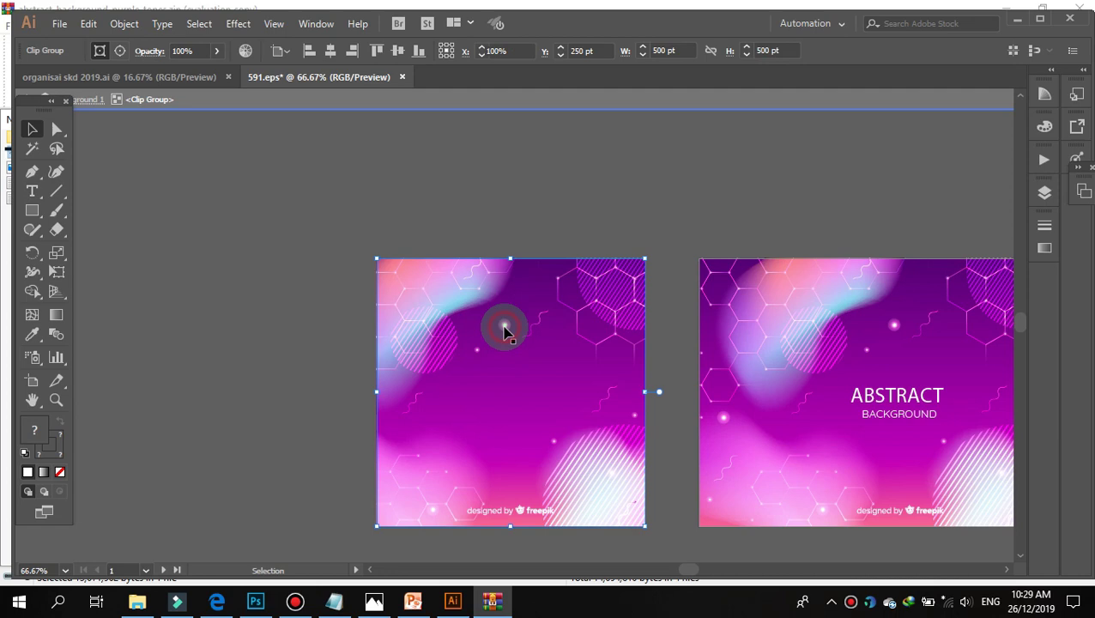
double_click(504, 329)
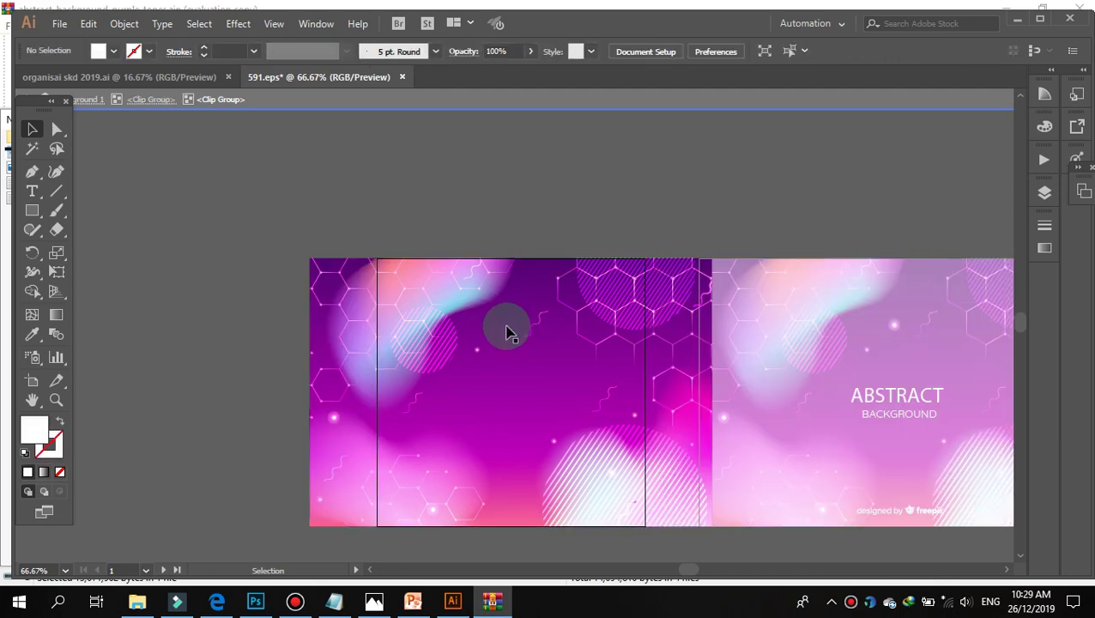
left_click(540, 325)
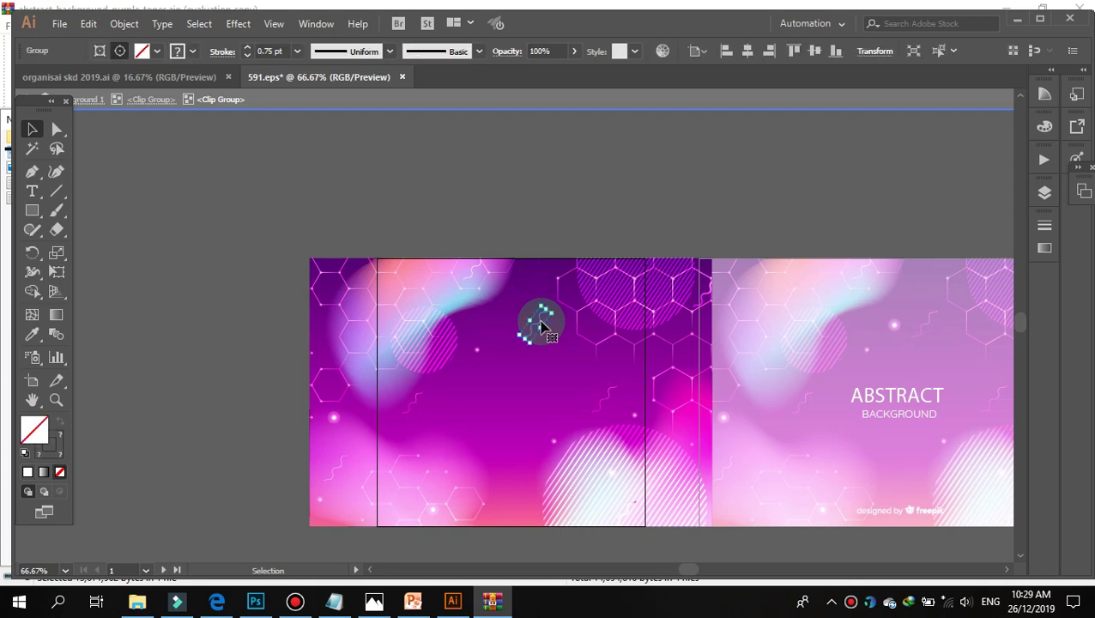
left_click(611, 399)
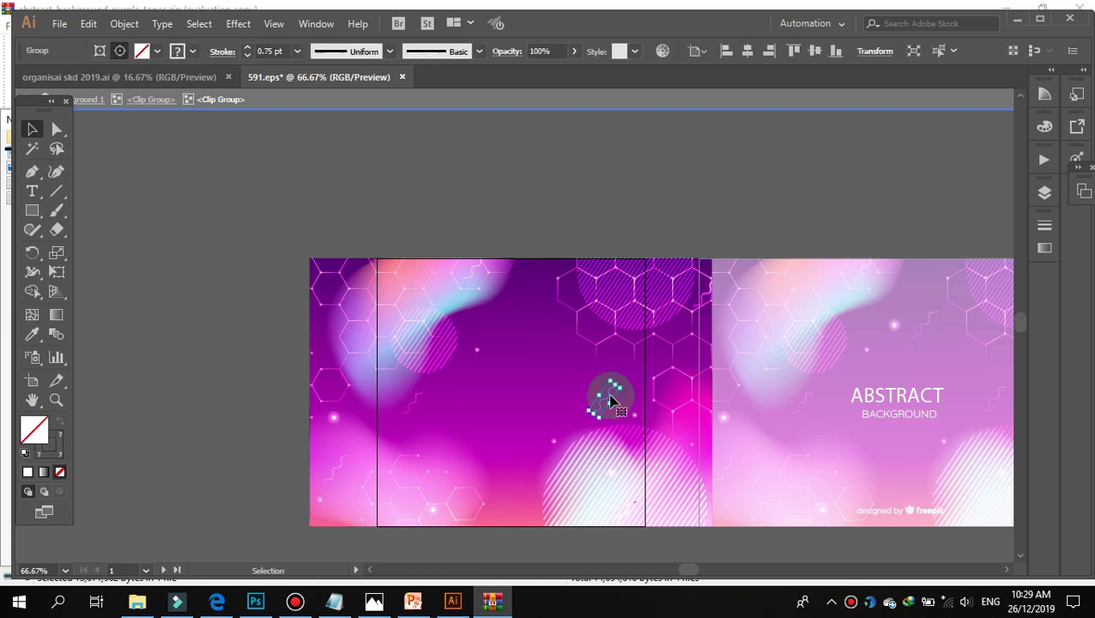
left_click(478, 359)
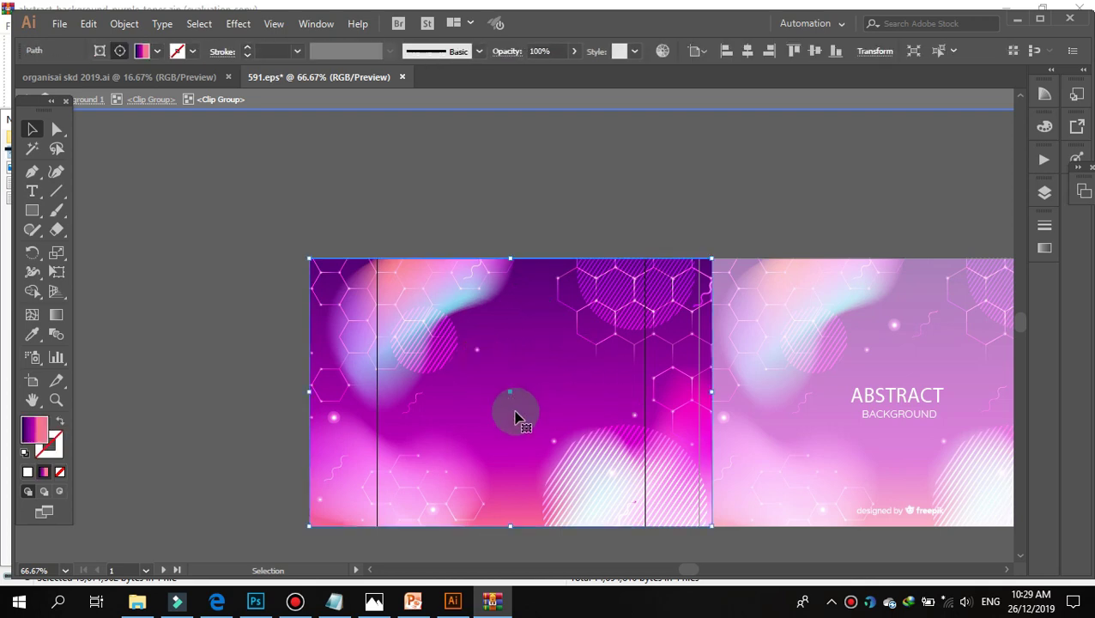
key("Delete")
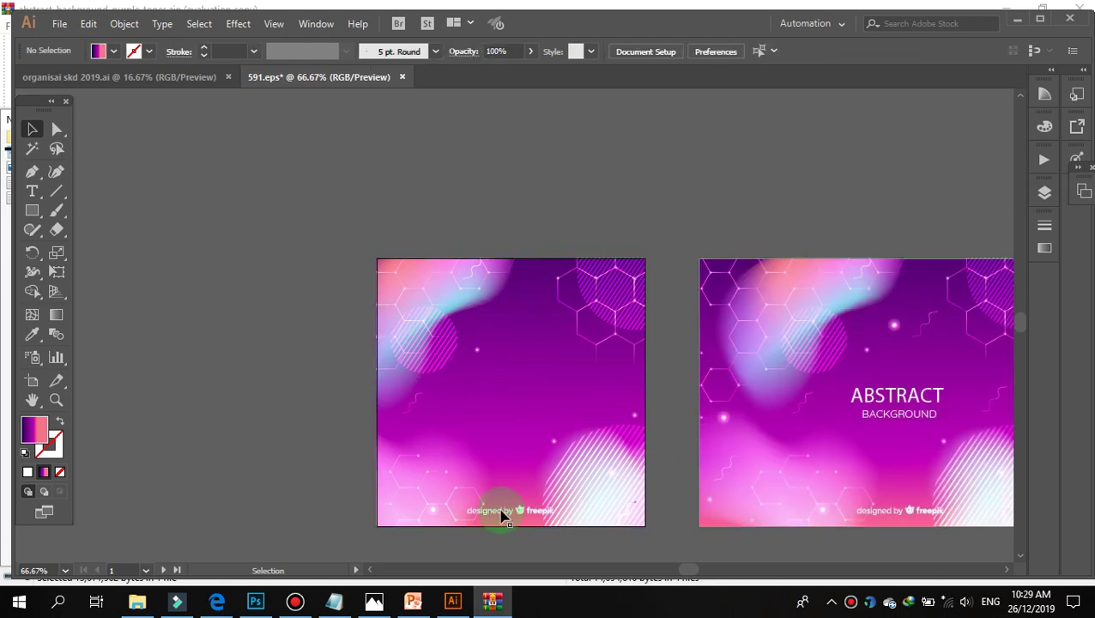
Open the File export commands and close them without exporting.
left_click(58, 24)
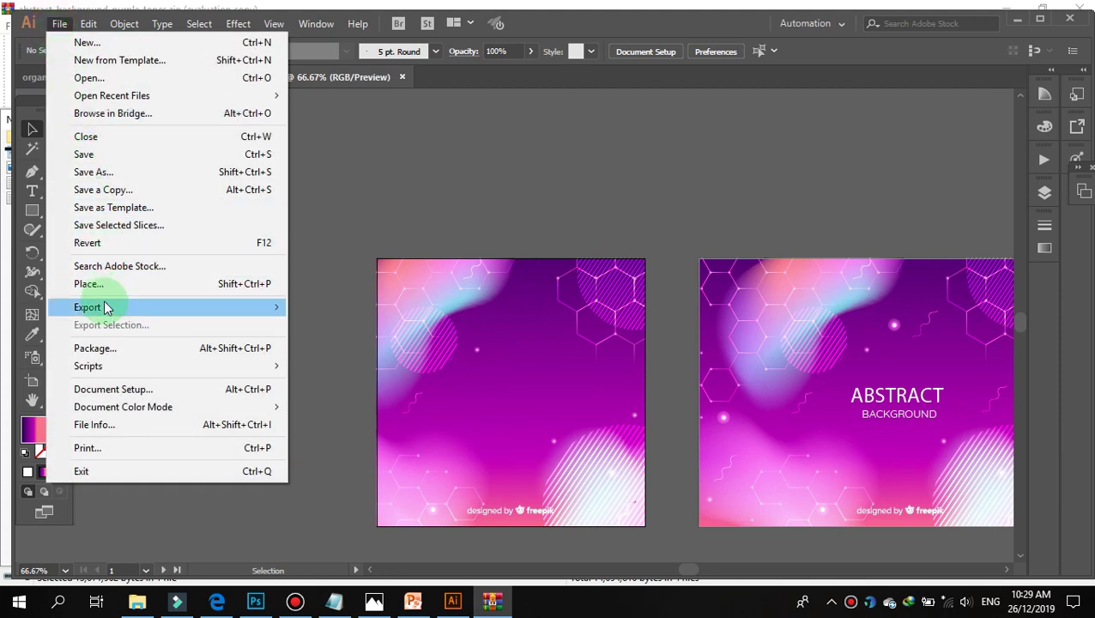
mouse_move(87, 307)
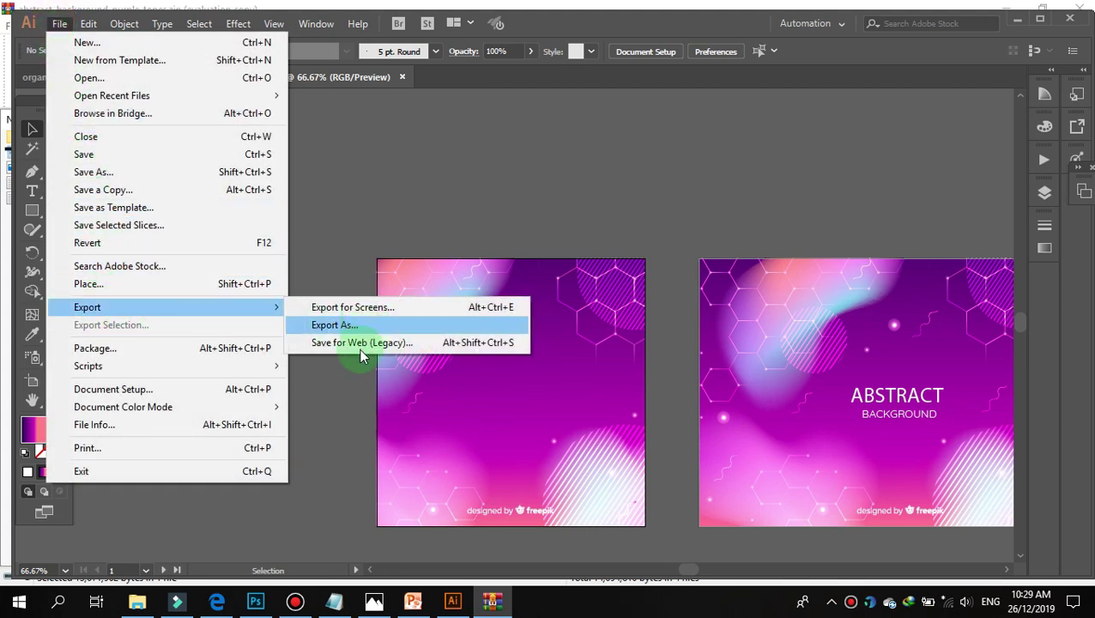
left_click(445, 206)
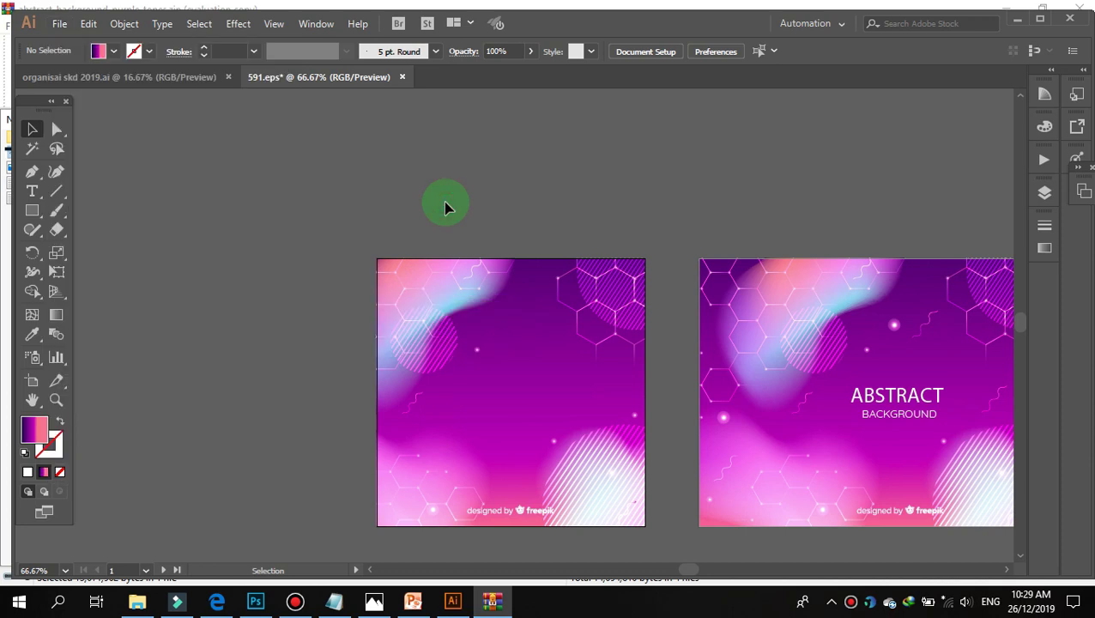
left_click(695, 283)
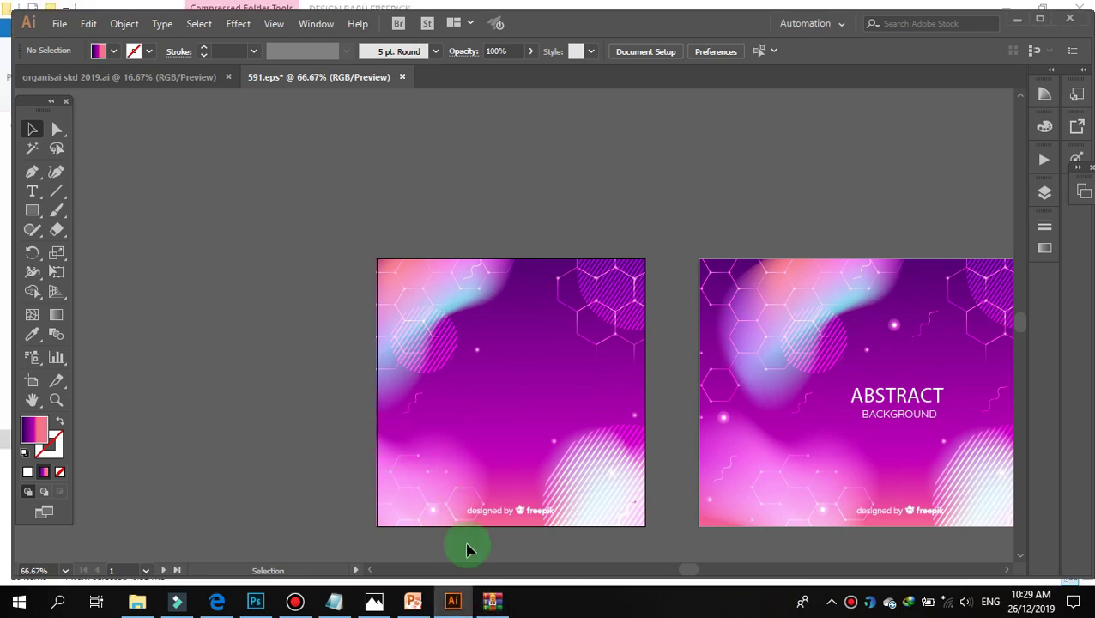
Check the WinRAR archive and DESIGN BARU FREEPICK folder windows, then return to Illustrator.
left_click(491, 603)
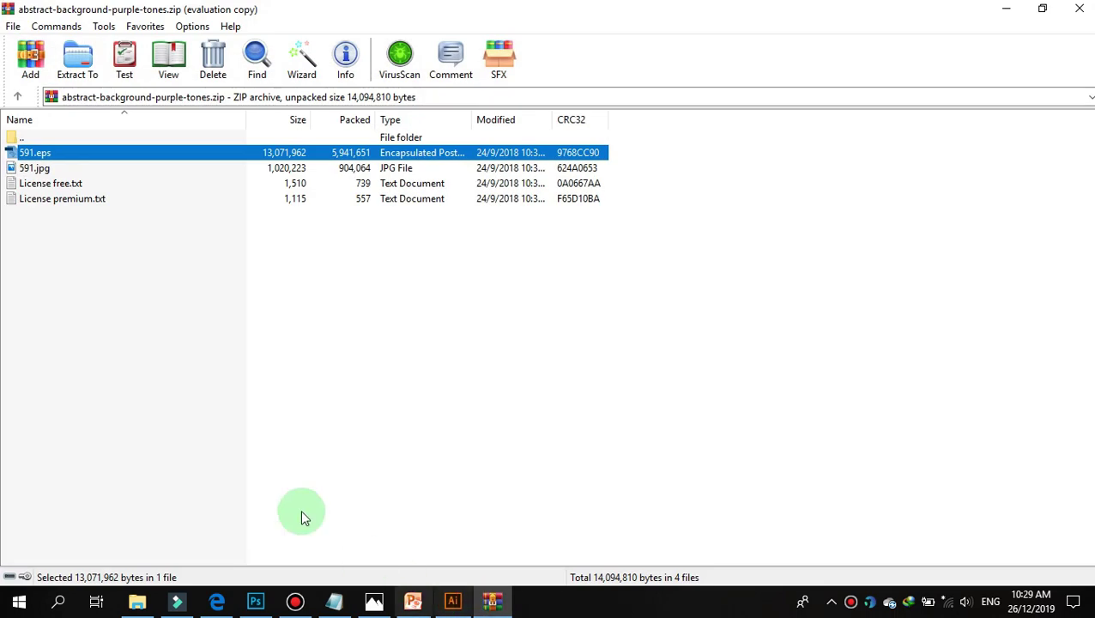
left_click(137, 601)
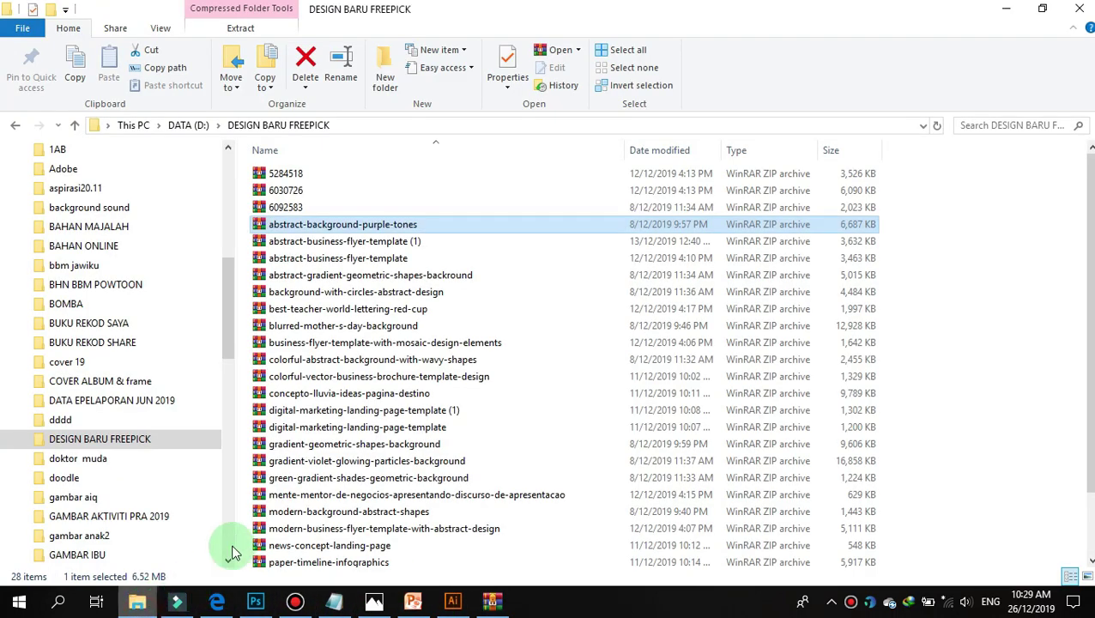
scroll(380, 298, "down", 1)
scroll(383, 301, "up", 1)
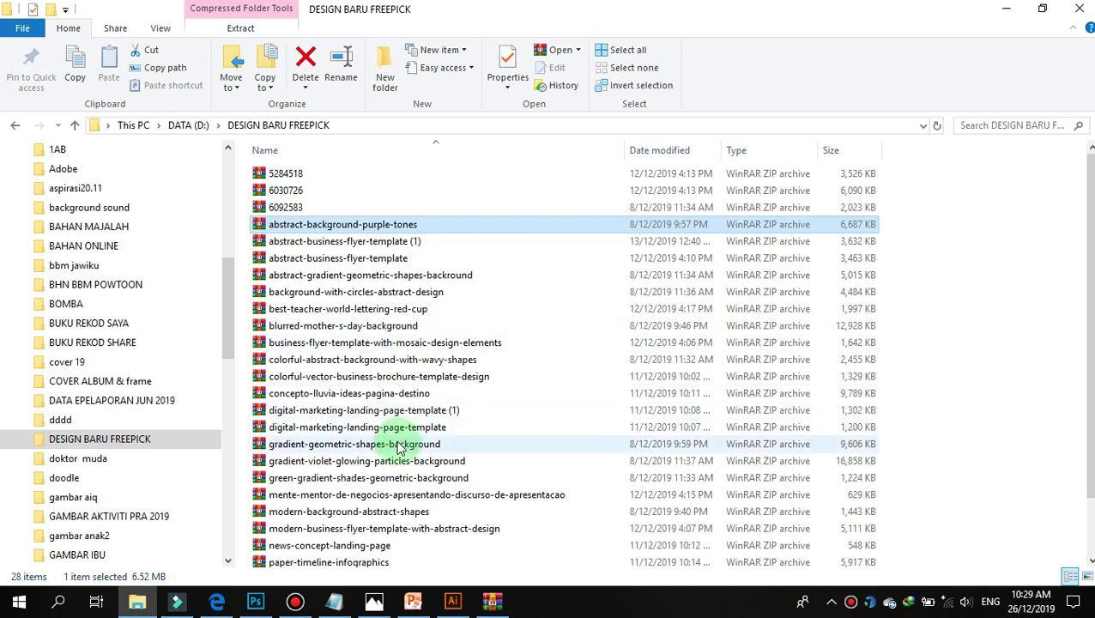
left_click(454, 600)
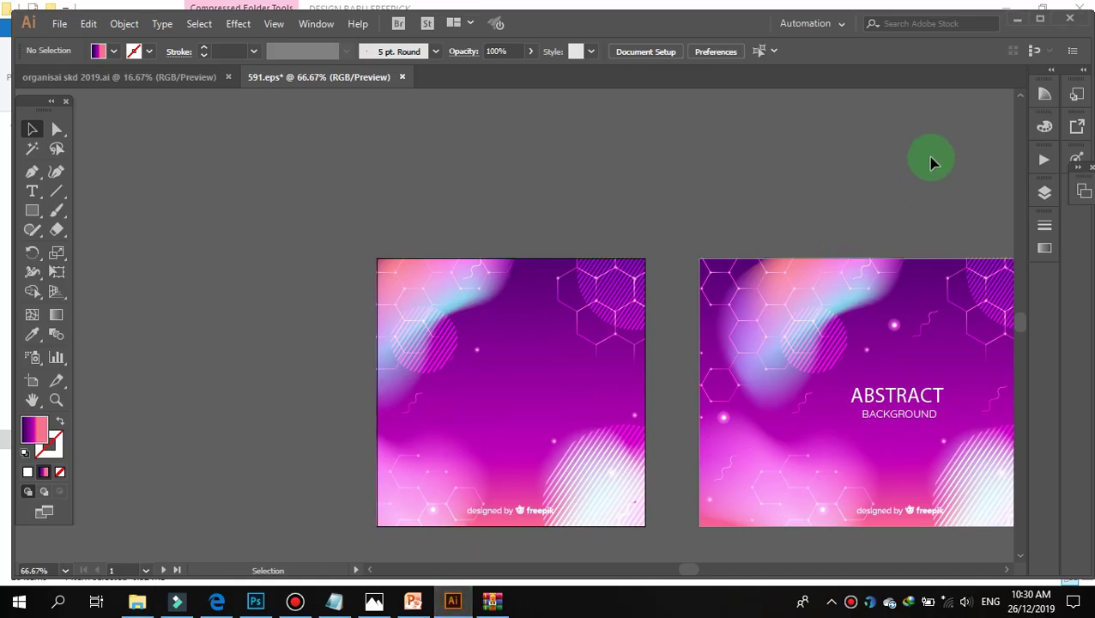
Cancel closing 591.eps at the save prompt so it stays open, and bring up Bandicam.
left_click(1085, 26)
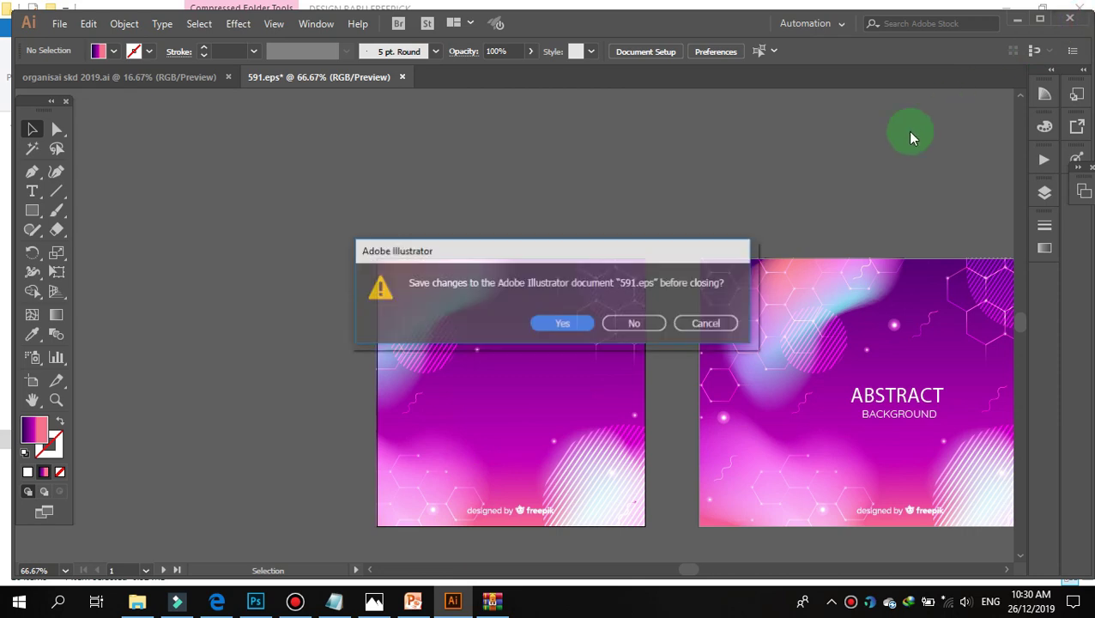
left_click(633, 324)
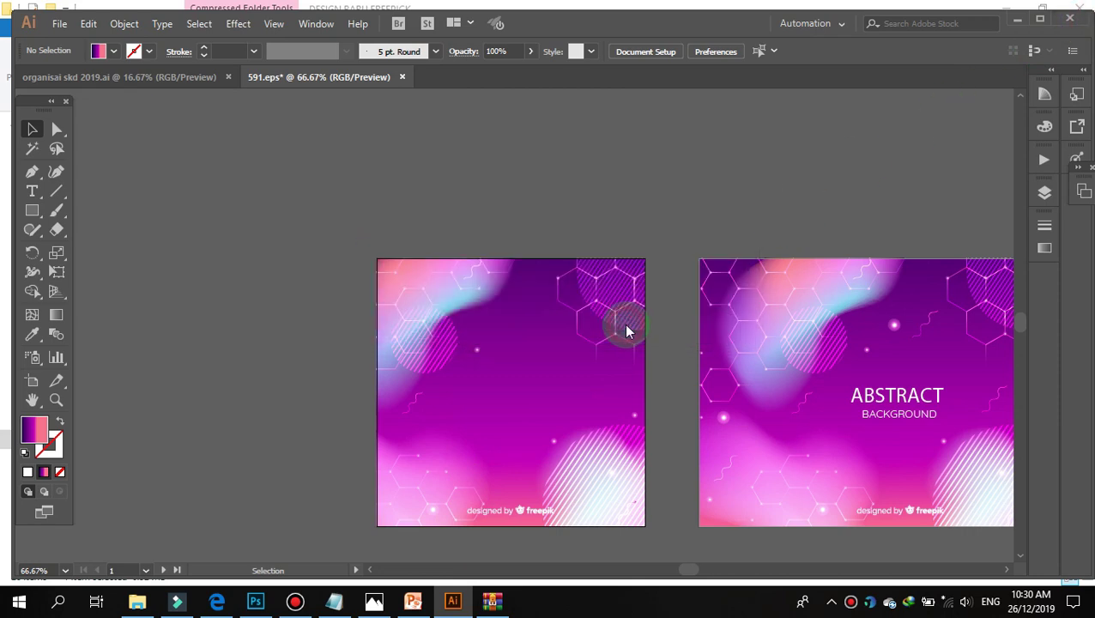
left_click(295, 603)
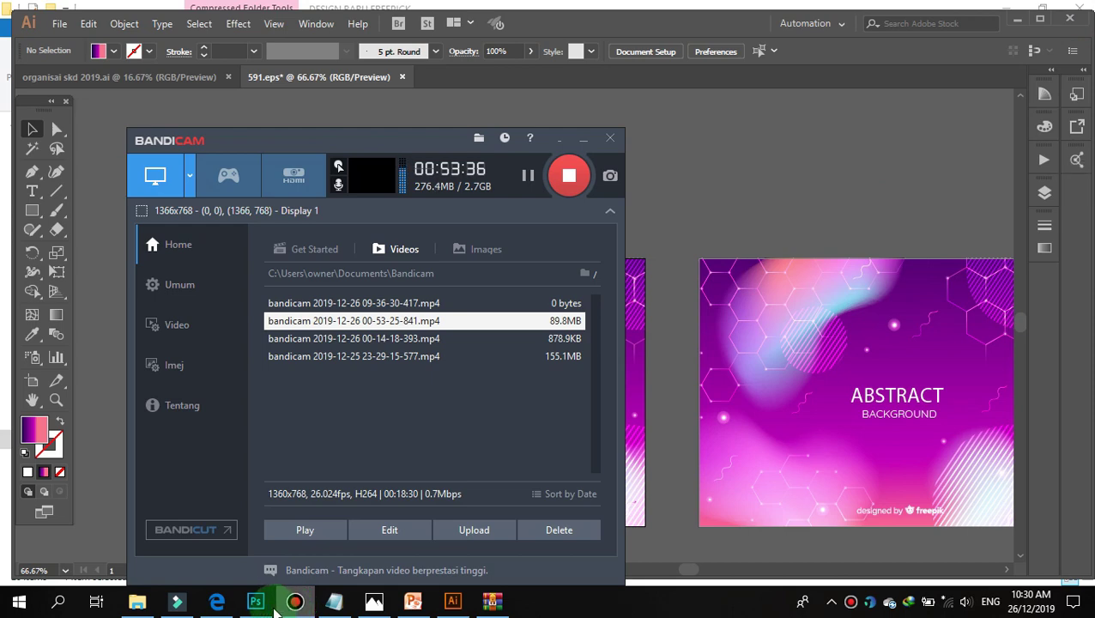
Stop the Bandicam screen recording after briefly switching to Photoshop.
left_click(256, 603)
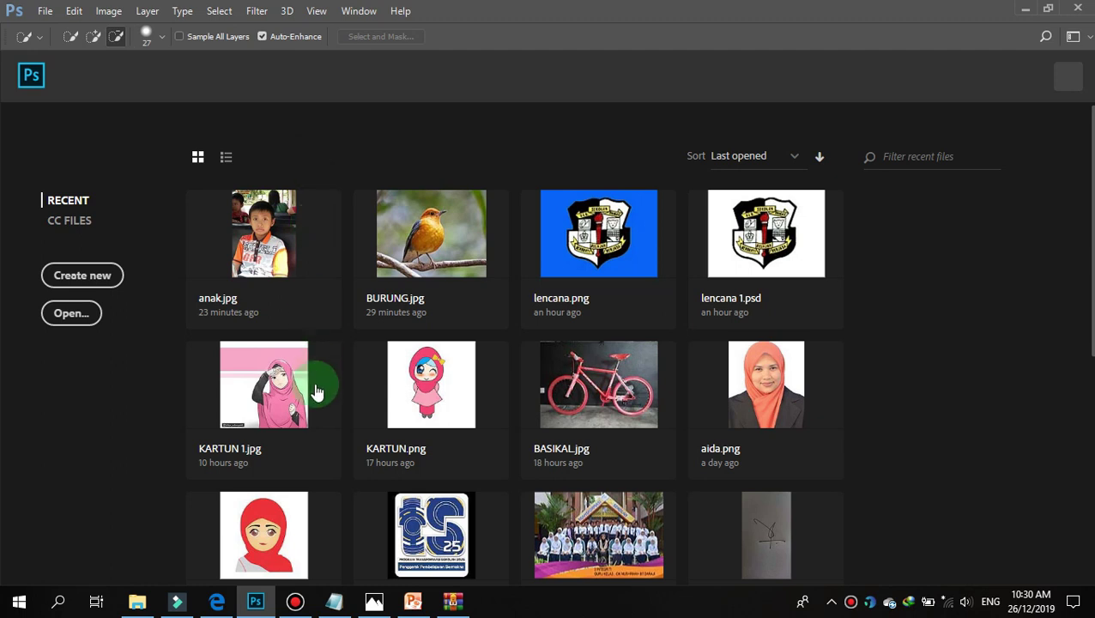
left_click(294, 602)
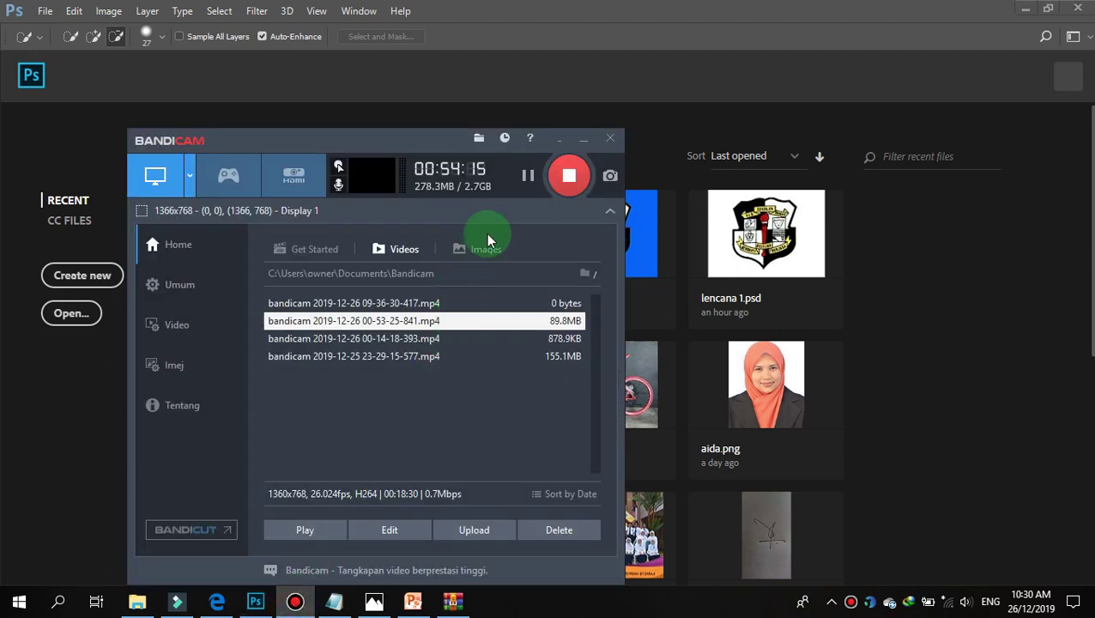
left_click(527, 176)
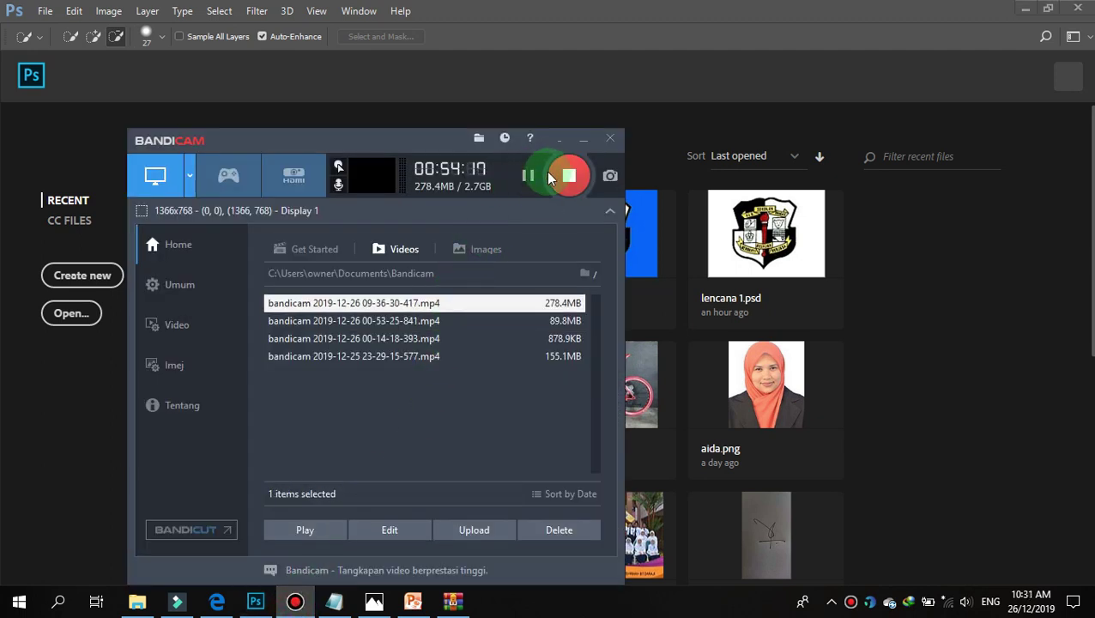